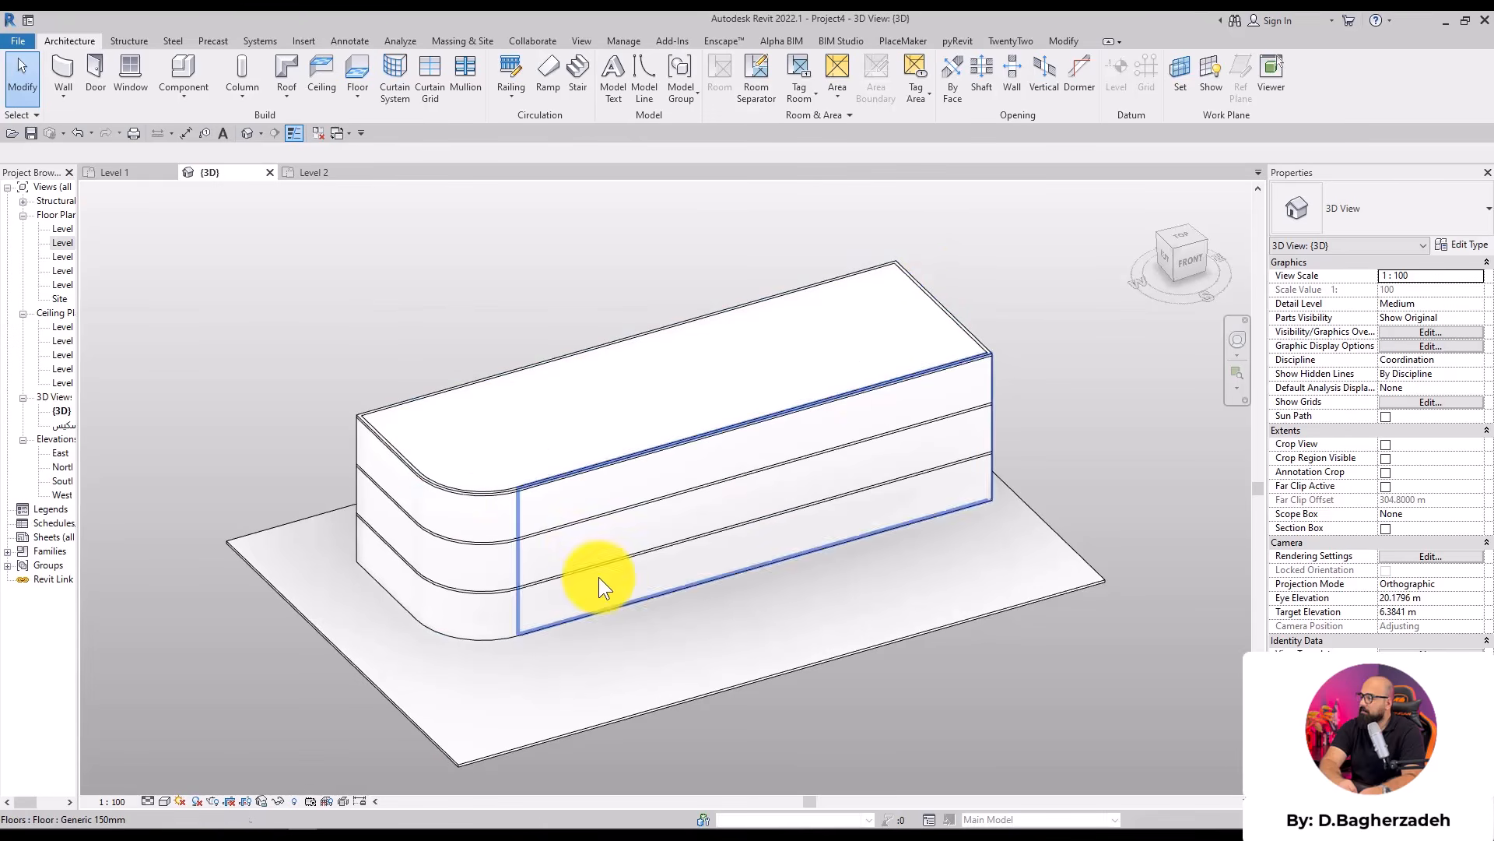
# Examine the two reference photos of wavy-fin facades side by side, including their close-up details, and close both image windows
pyautogui.moveTo(790, 823)
pyautogui.click(741, 747)
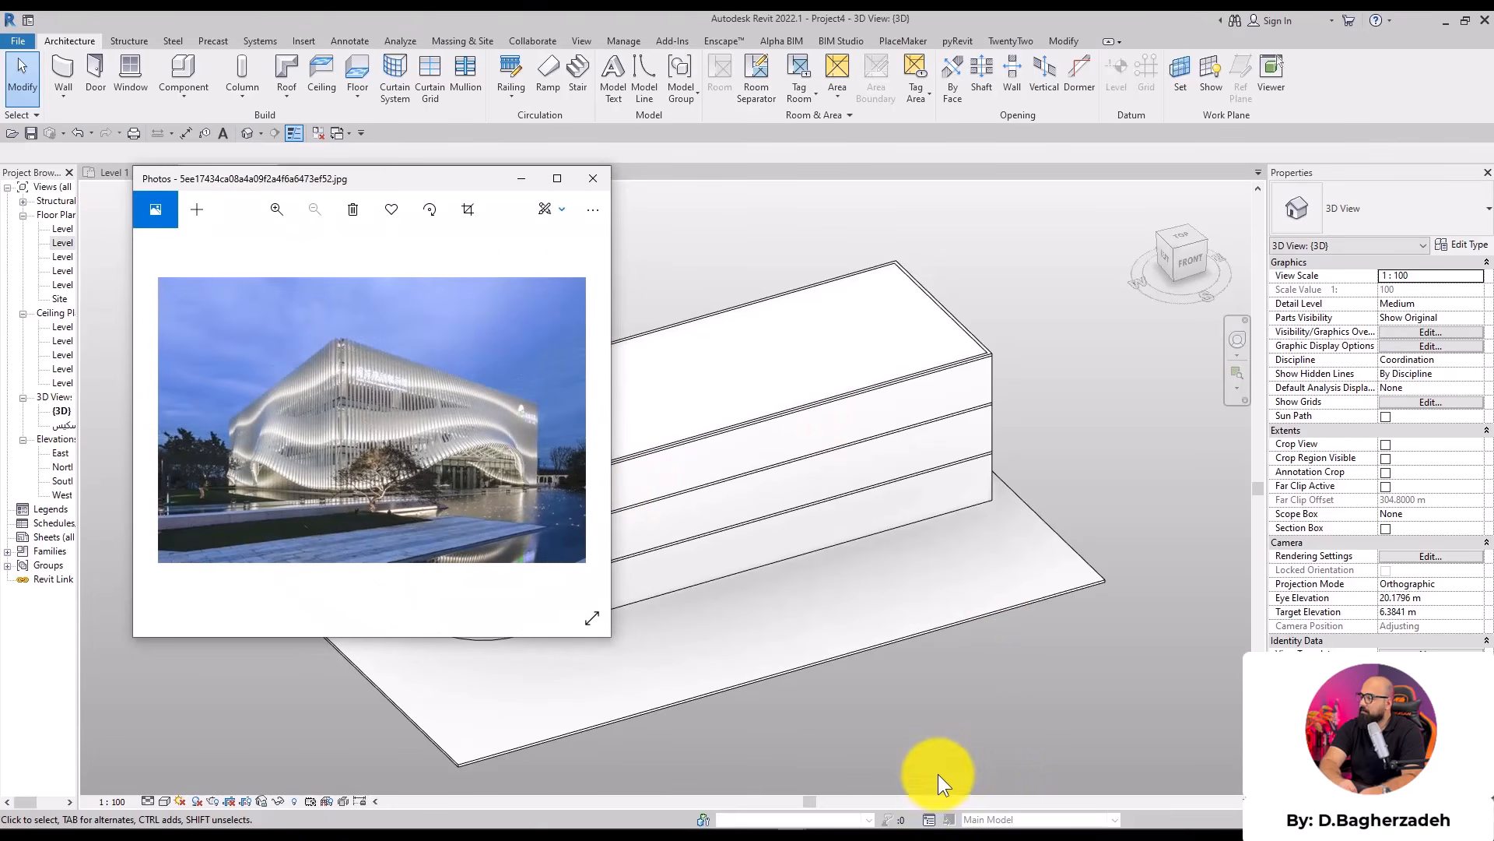
pyautogui.moveTo(790, 823)
pyautogui.click(823, 773)
pyautogui.moveTo(432, 176); pyautogui.dragTo(856, 170)
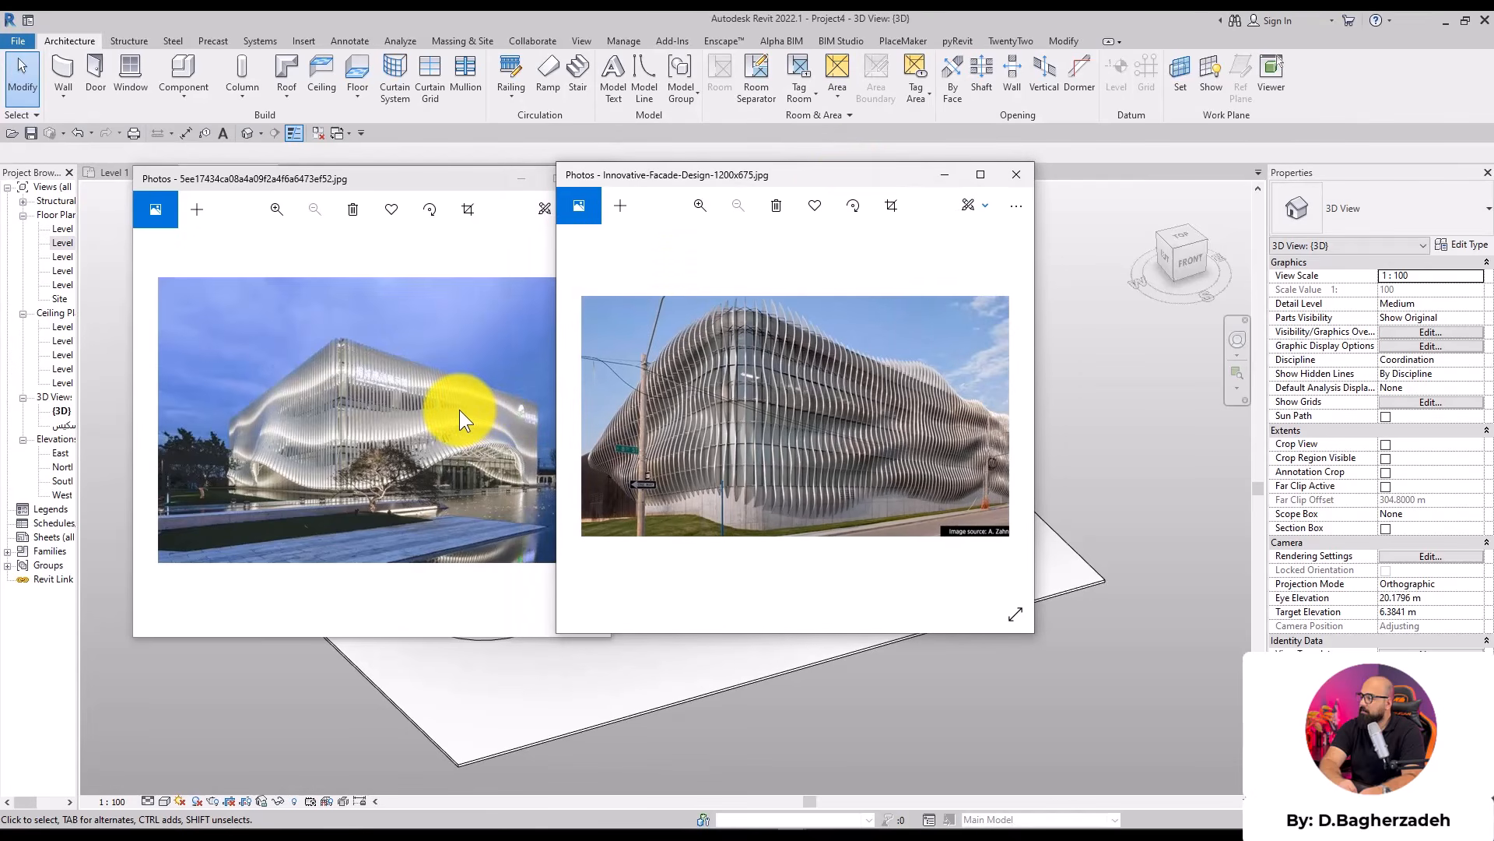
pyautogui.scroll(5, 460, 409)
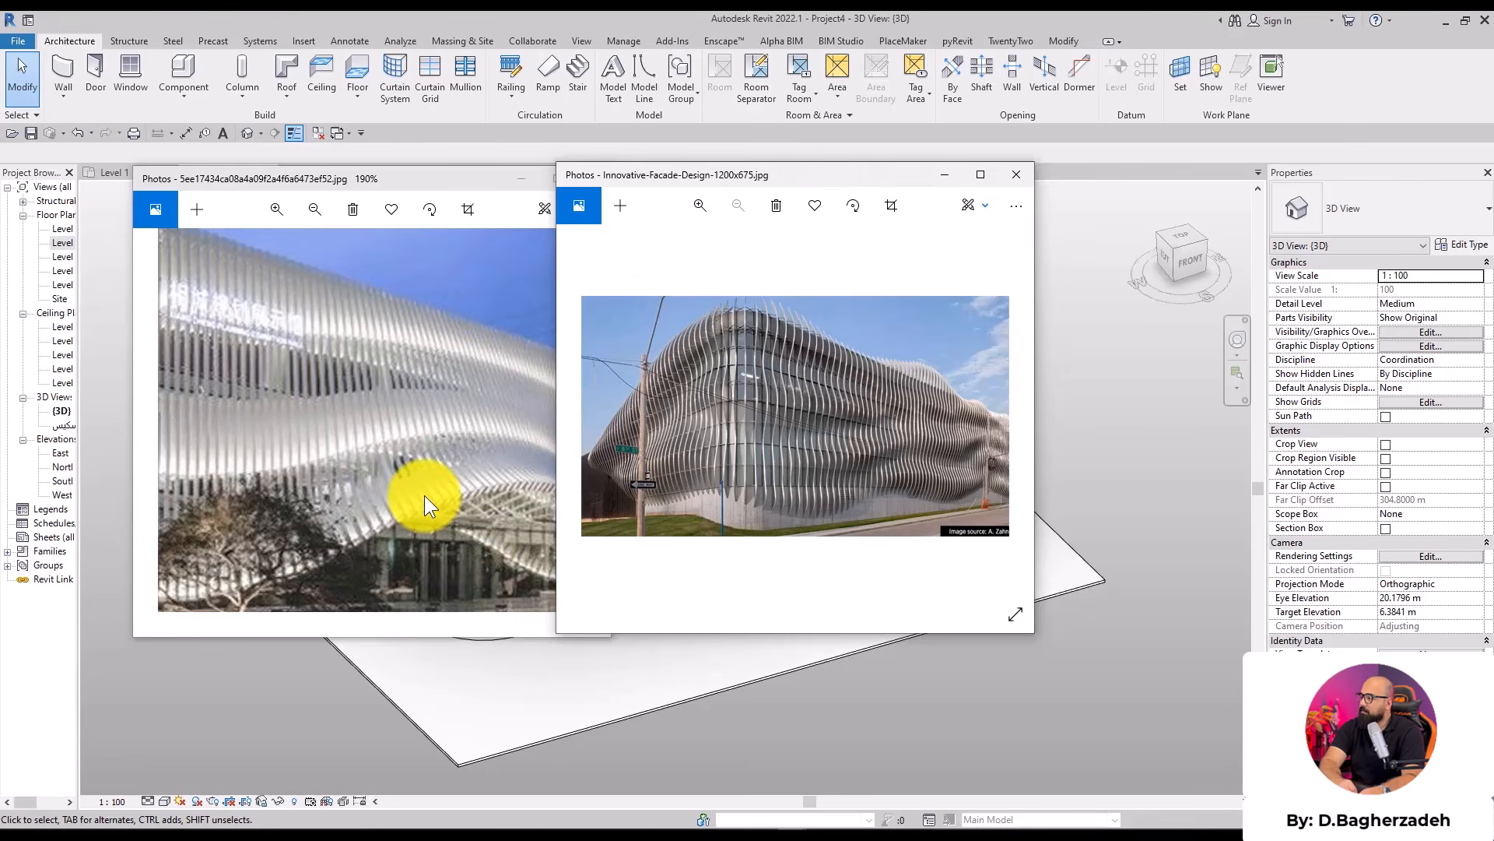
pyautogui.scroll(4, 815, 478)
pyautogui.moveTo(745, 447); pyautogui.dragTo(739, 446)
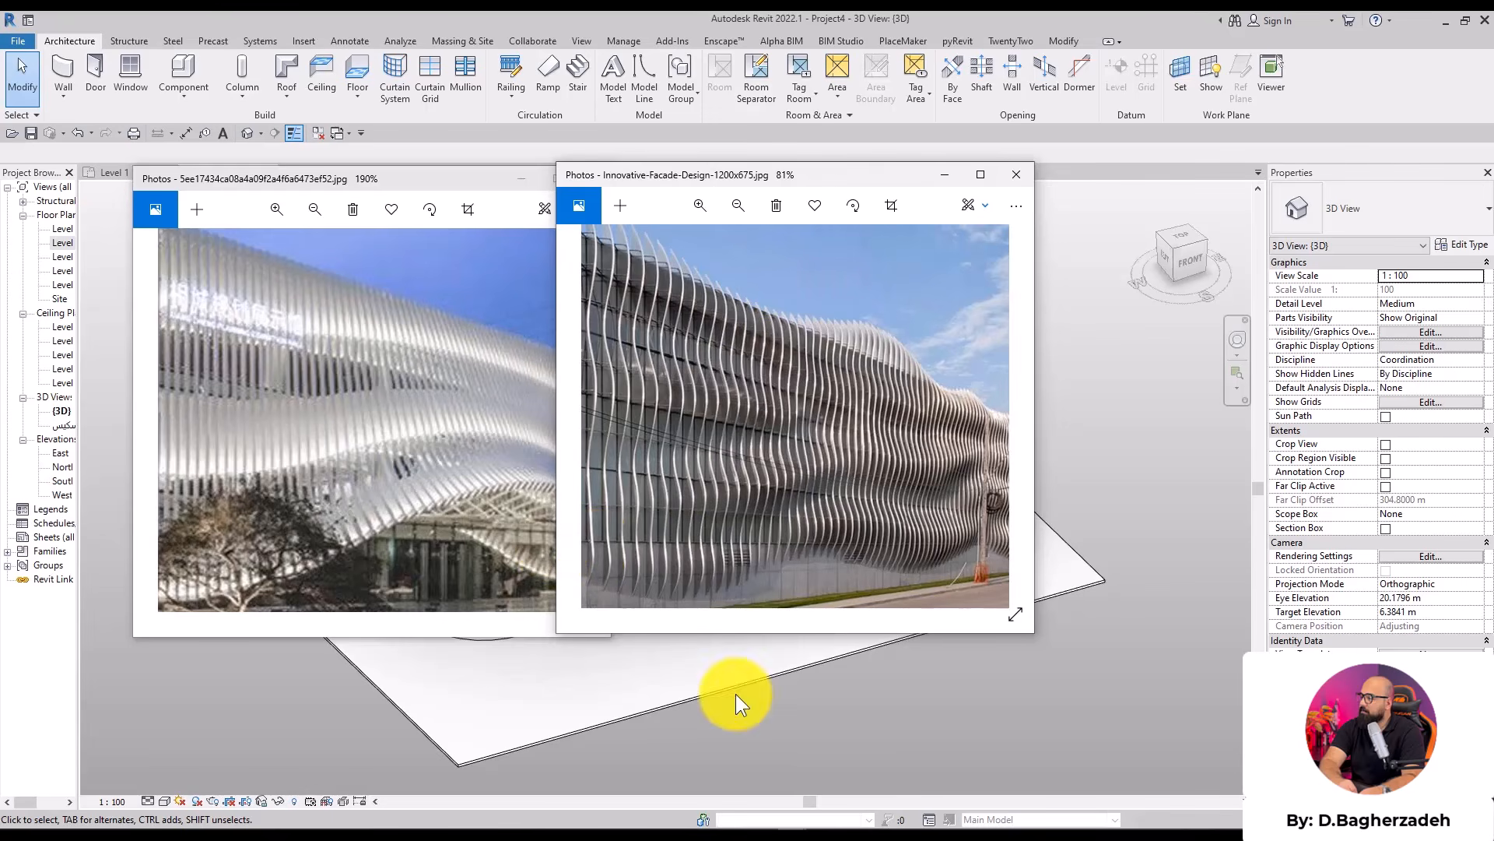
pyautogui.click(1016, 175)
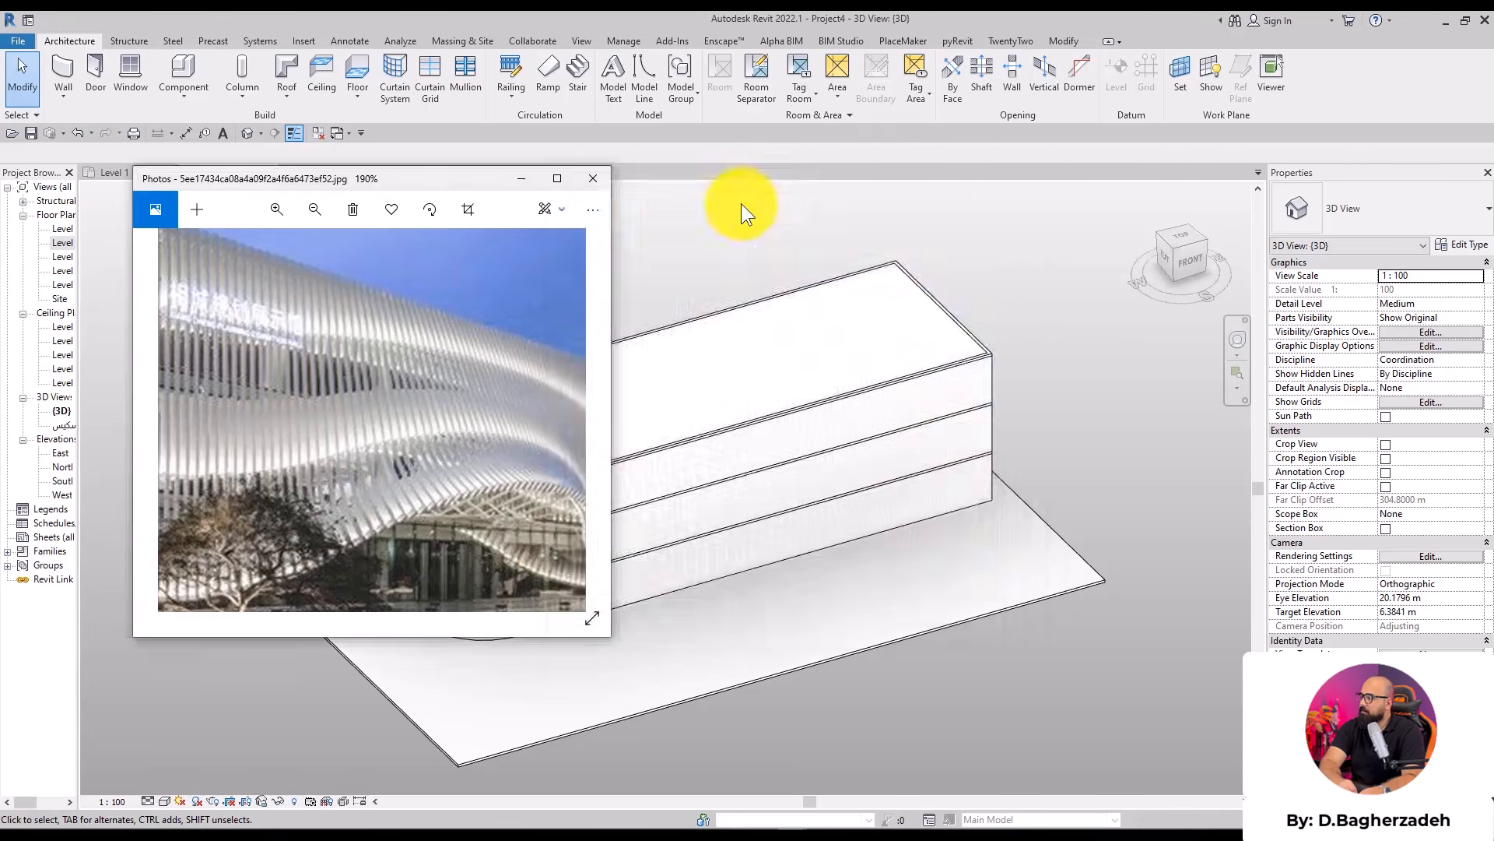
pyautogui.click(538, 174)
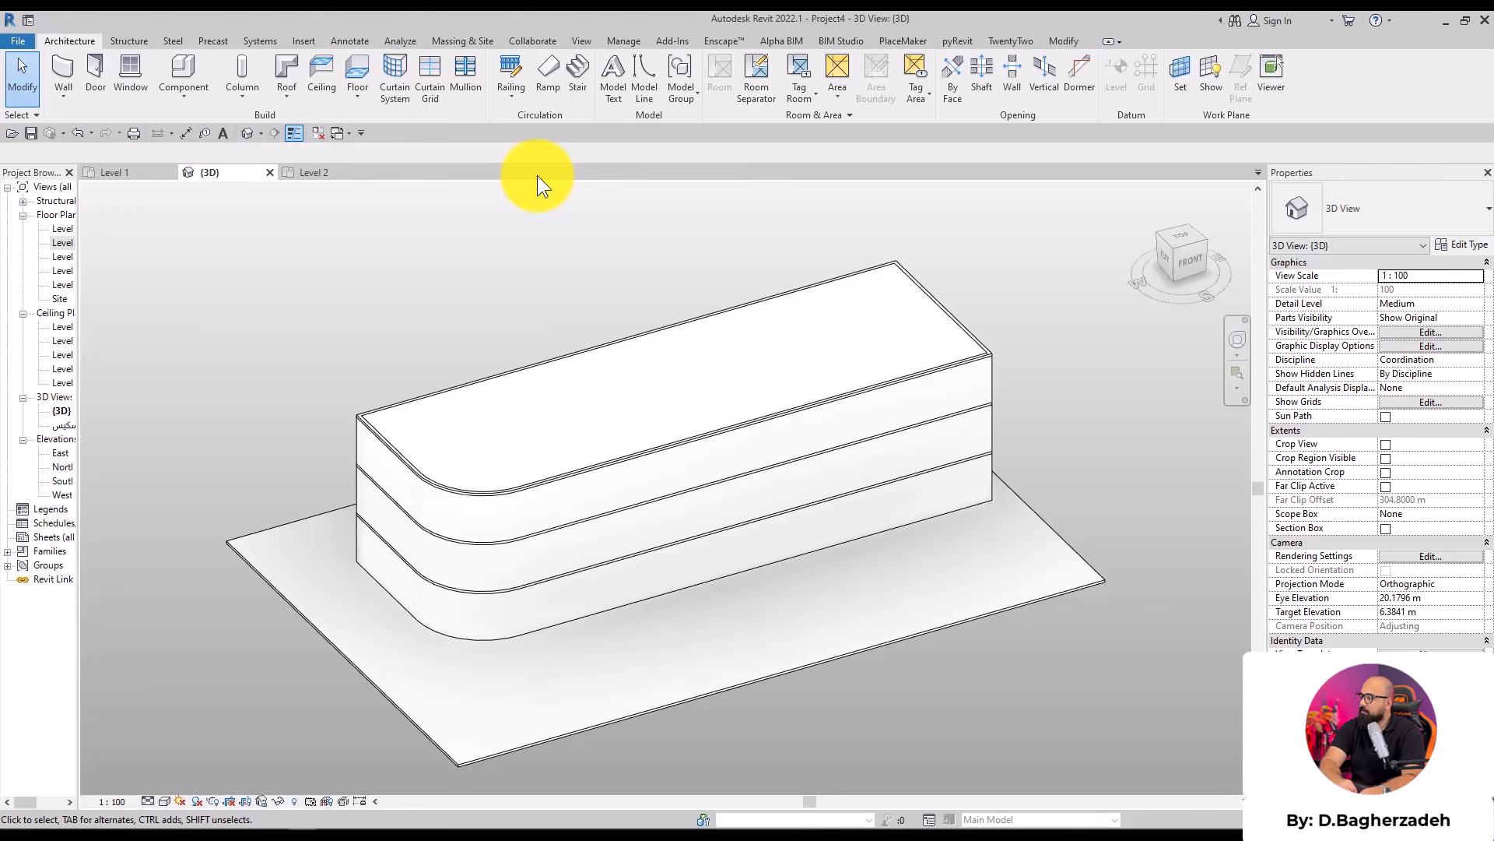
# Start an in-place mass named Mass 1 and show the whole building outline in the Level 1 floor plan
pyautogui.click(465, 41)
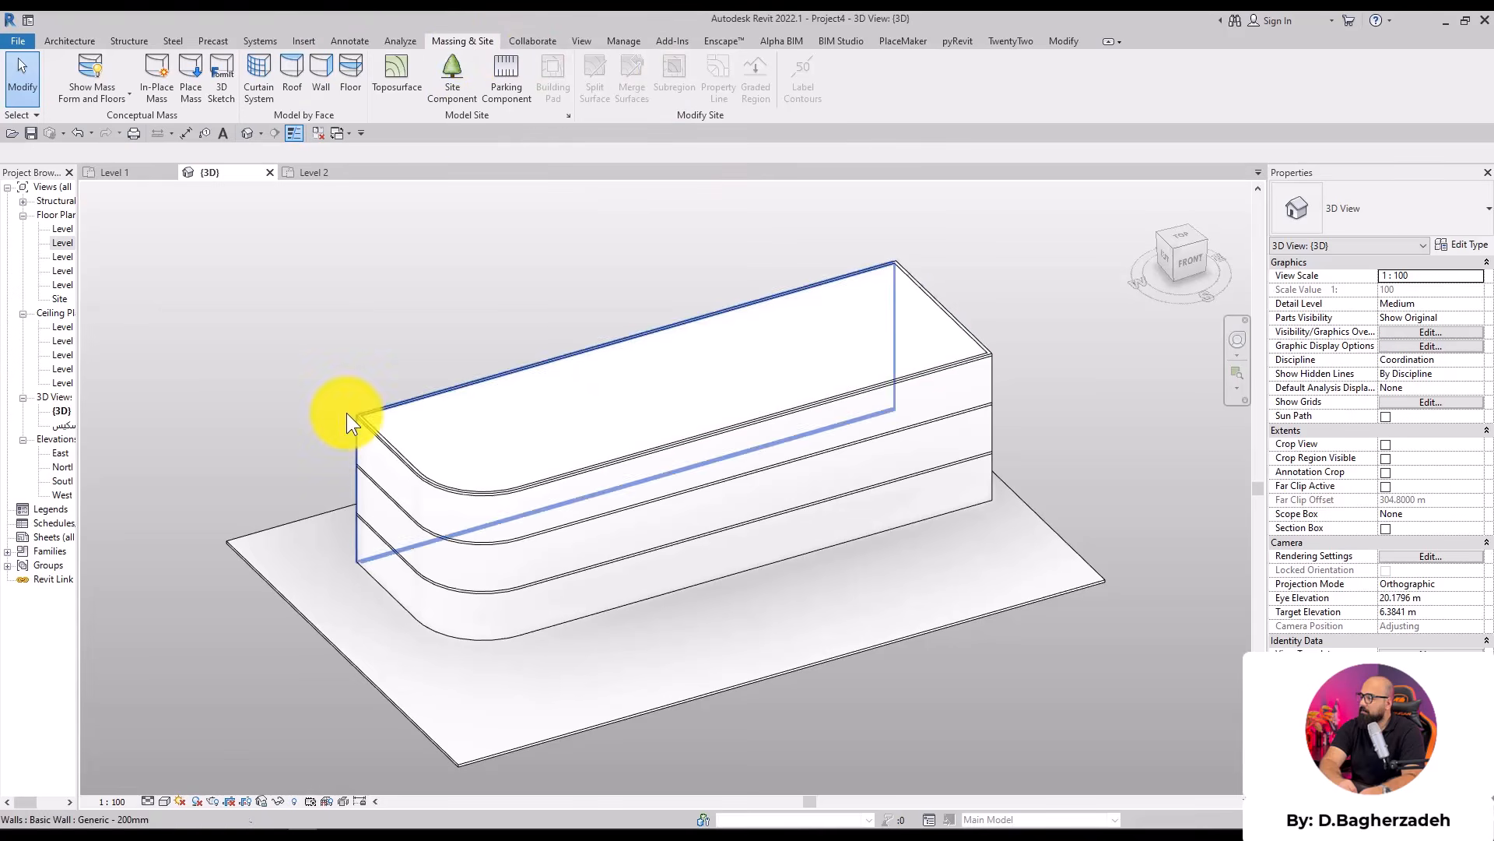
pyautogui.click(157, 77)
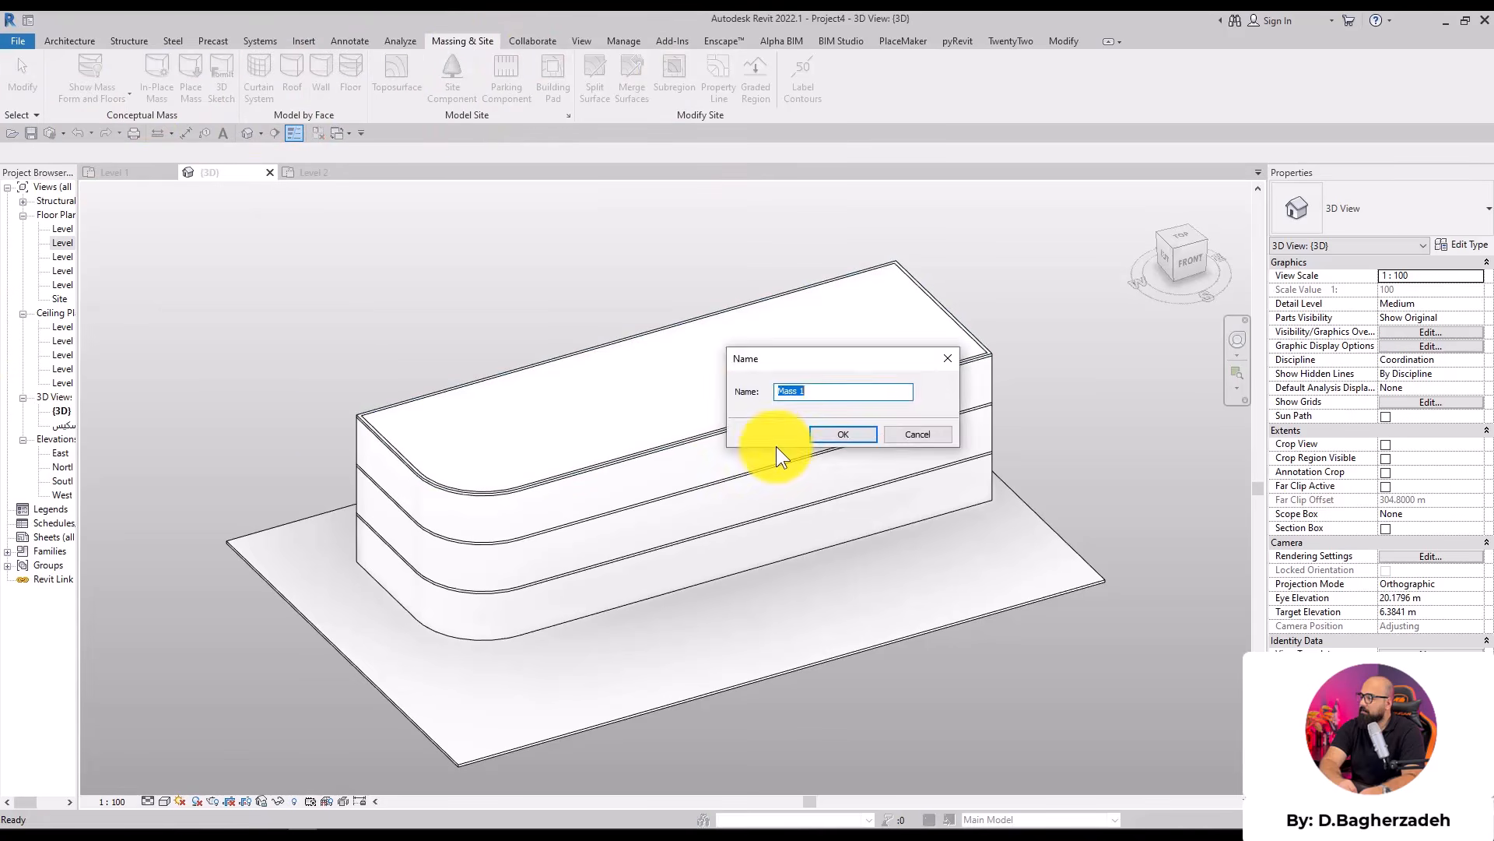
pyautogui.click(815, 435)
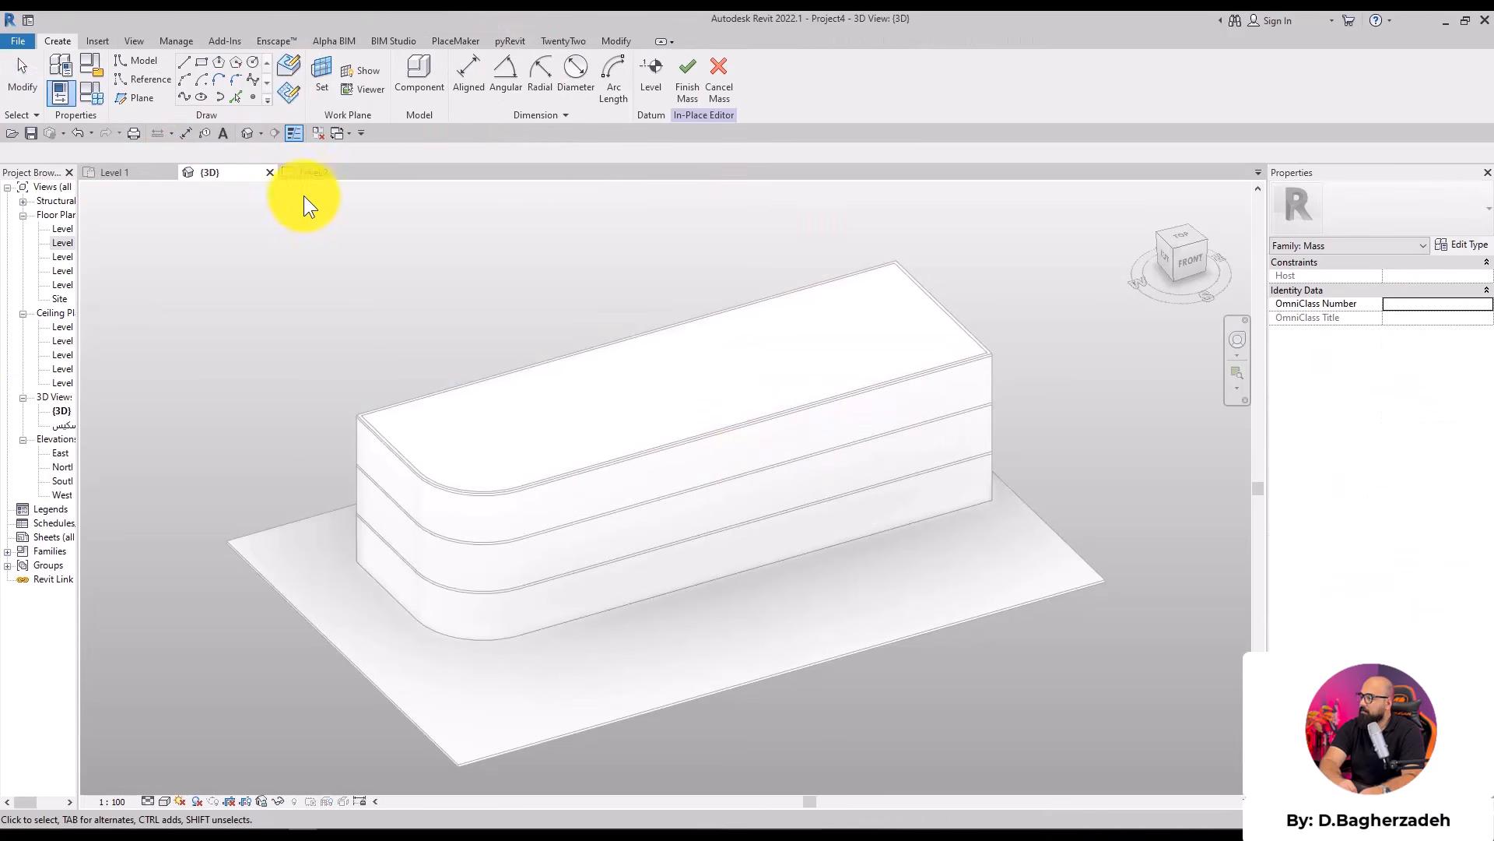
pyautogui.doubleClick(68, 231)
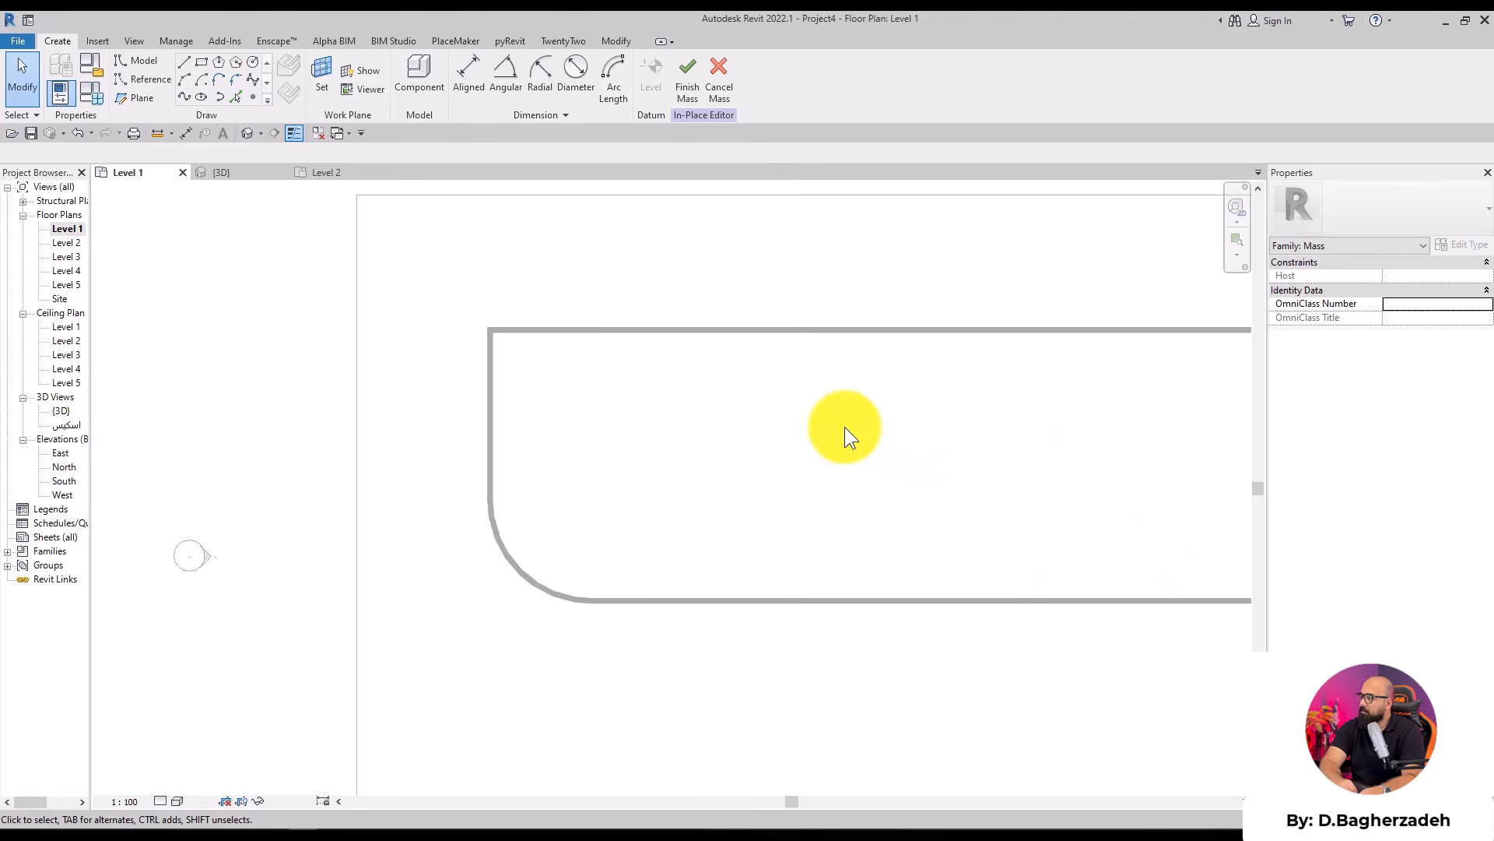
pyautogui.scroll(-1, 567, 503)
pyautogui.moveTo(724, 545); pyautogui.dragTo(576, 504, button='middle')
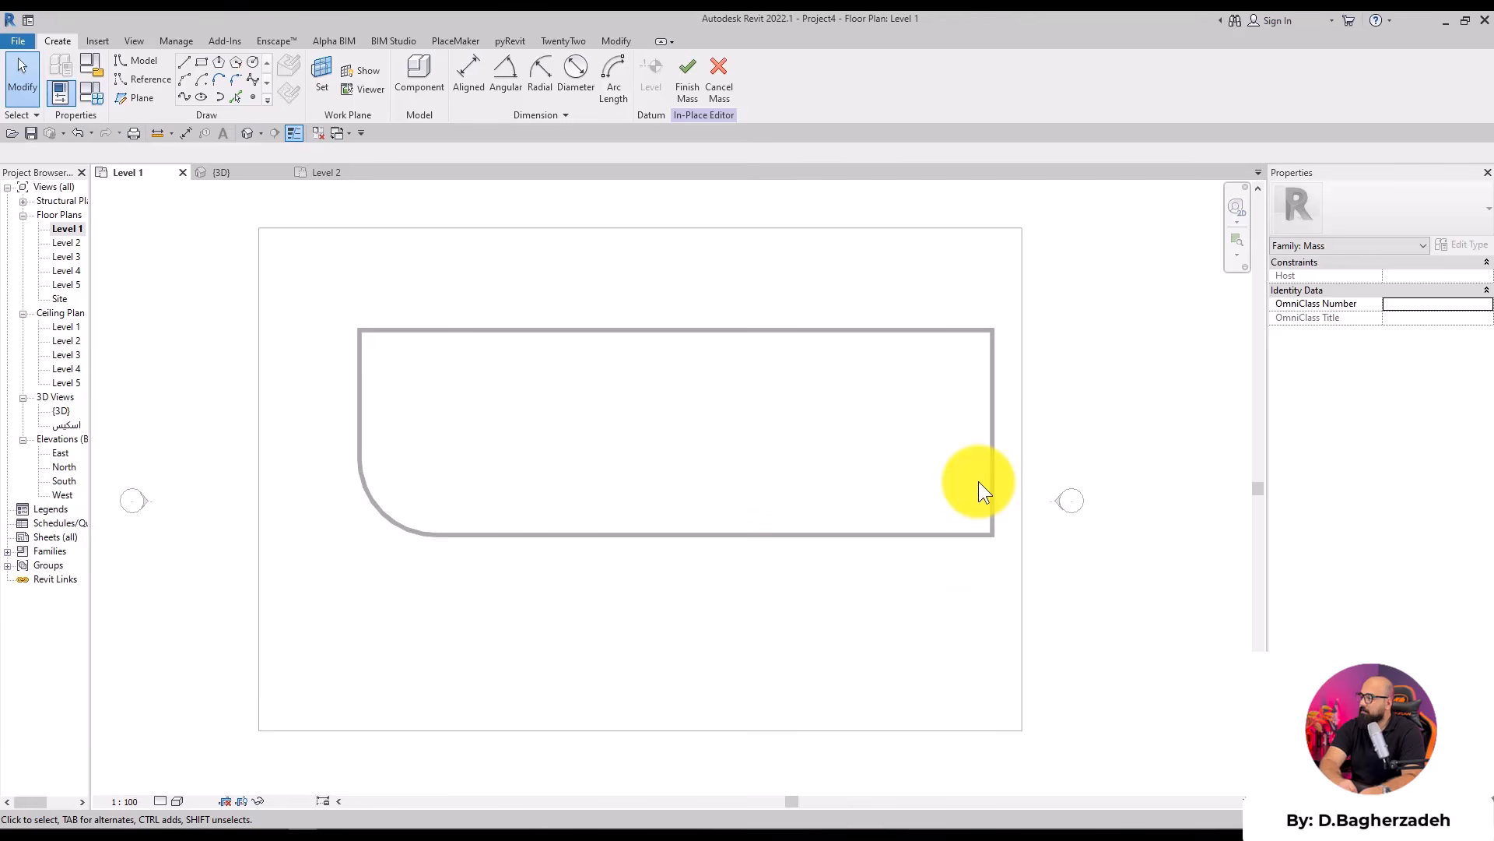
# Pick the outer edges of the short left wall, the curved corner wall and the long lower wall as model lines
pyautogui.click(235, 96)
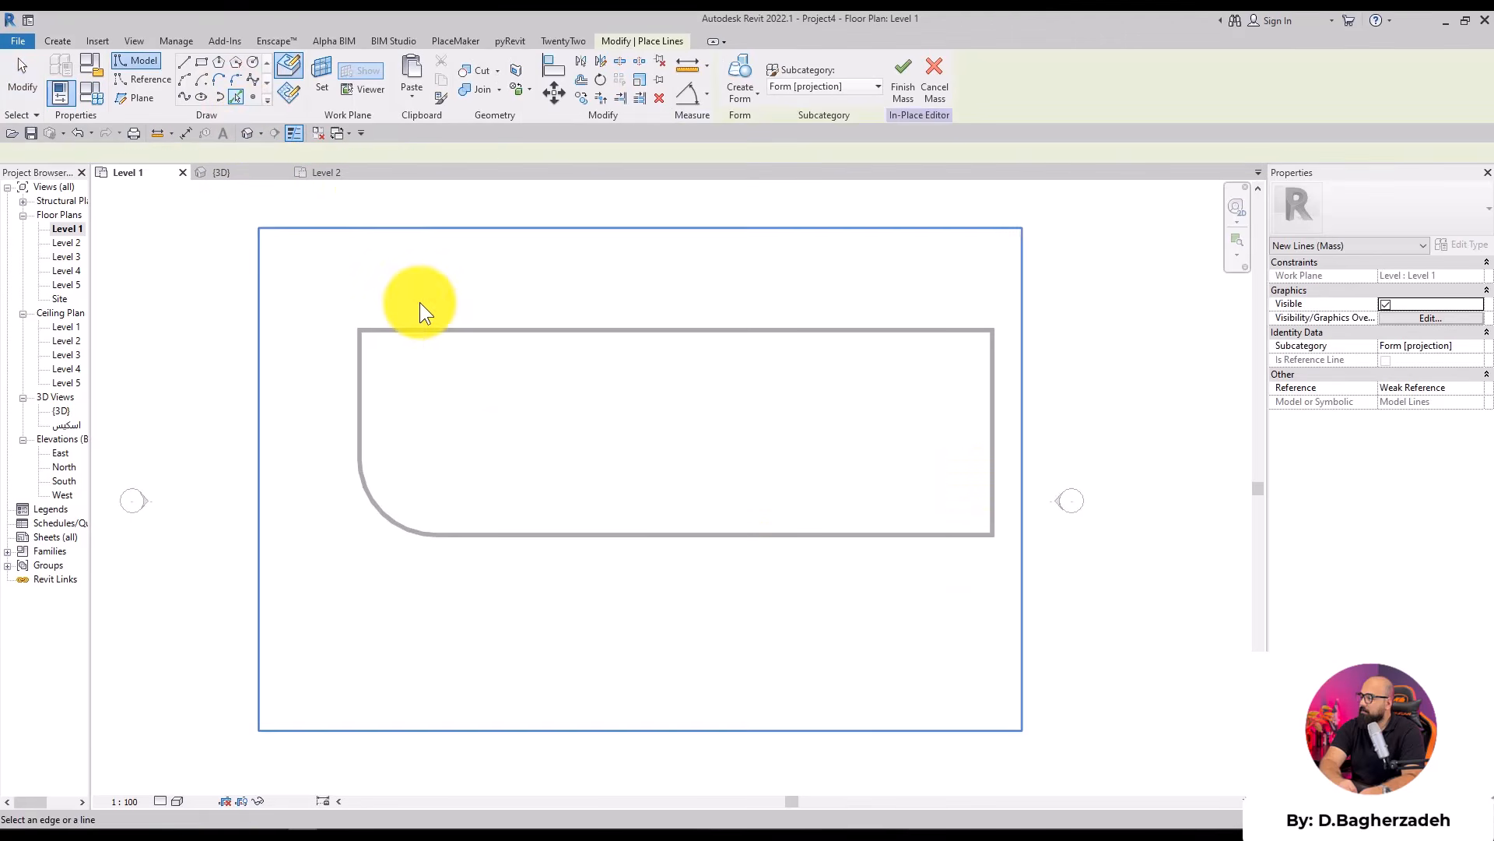
pyautogui.scroll(2, 358, 385)
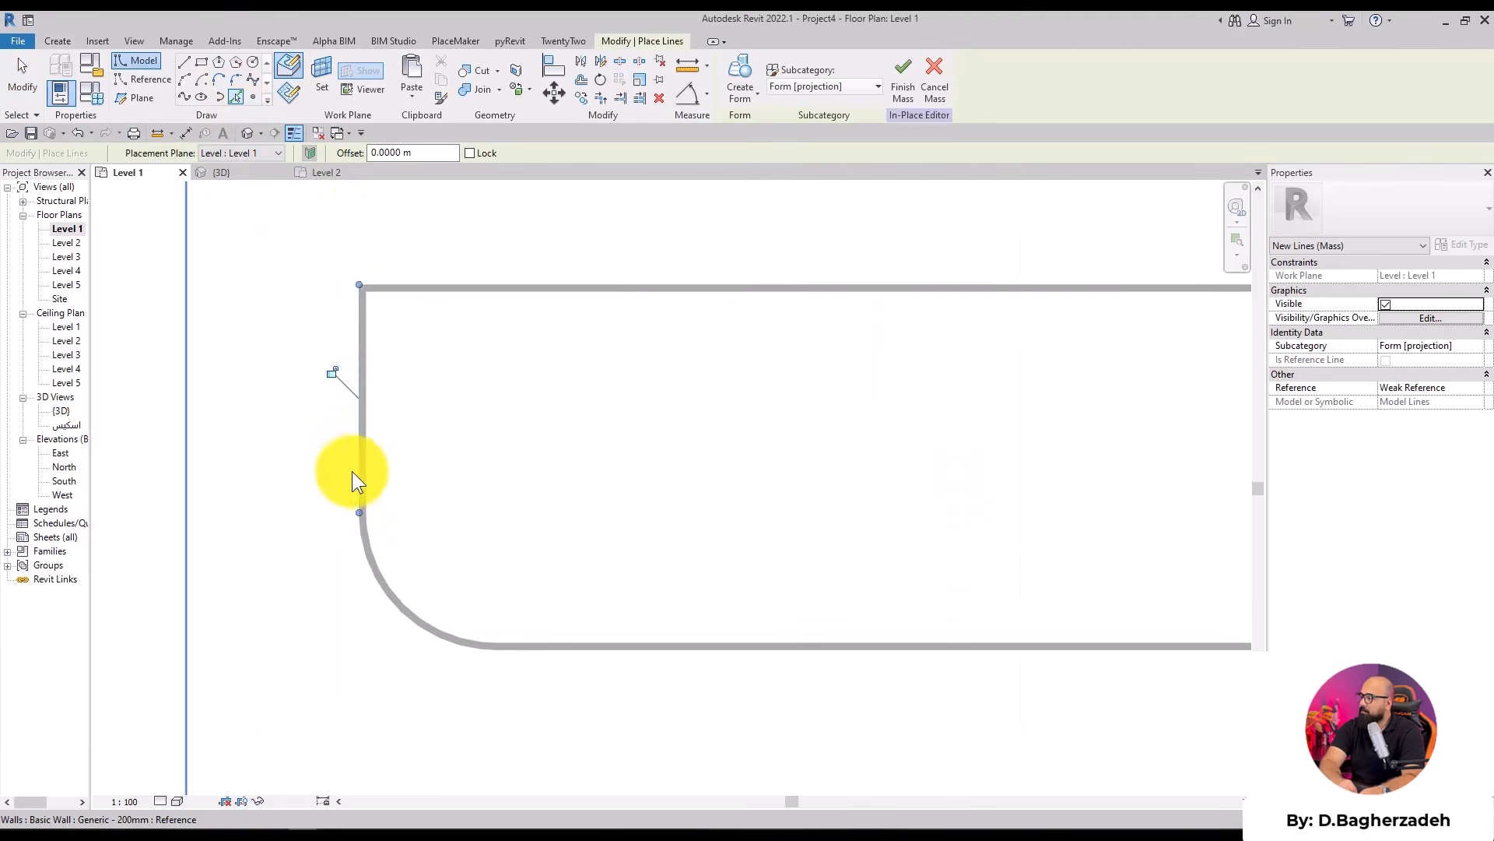
pyautogui.click(400, 613)
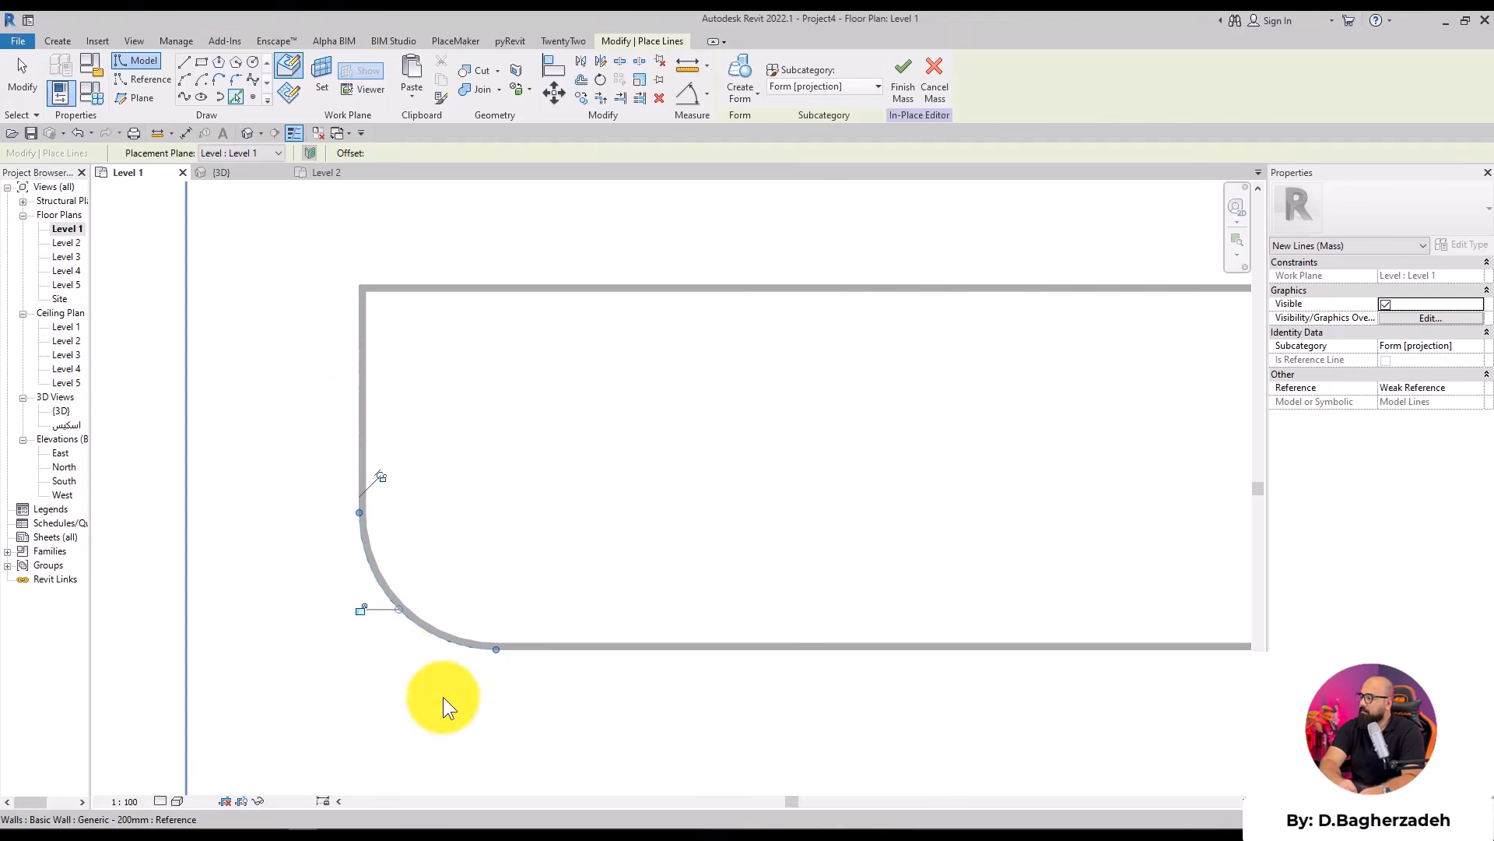
pyautogui.click(552, 651)
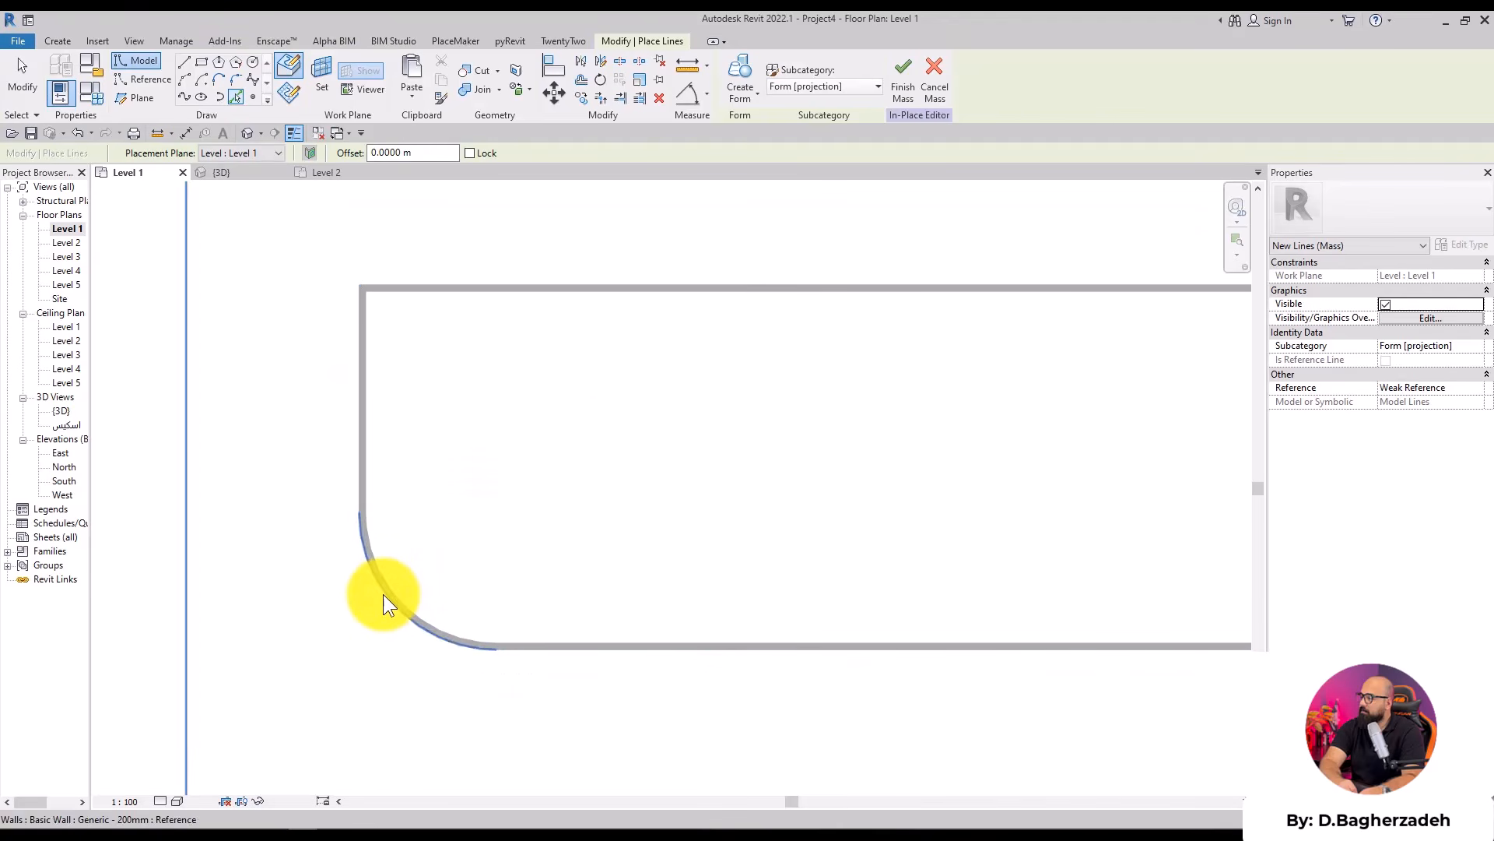
pyautogui.press('Escape')
pyautogui.press('Tab')
pyautogui.click(356, 483)
pyautogui.scroll(-3, 427, 426)
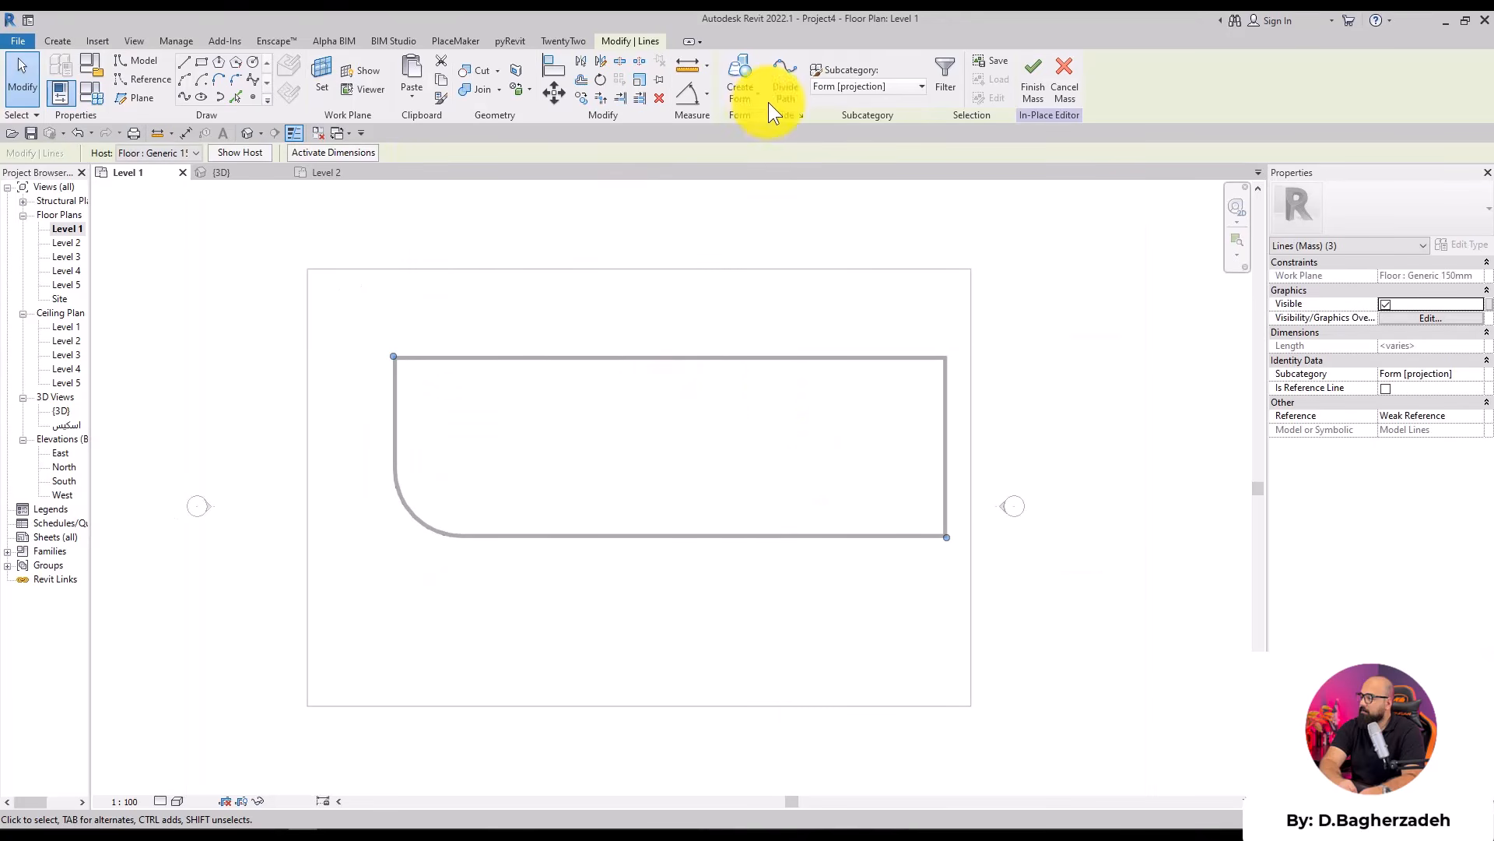
pyautogui.click(665, 591)
# Convert the long lower line and the corner arc into divided paths with six nodes each
pyautogui.click(638, 536)
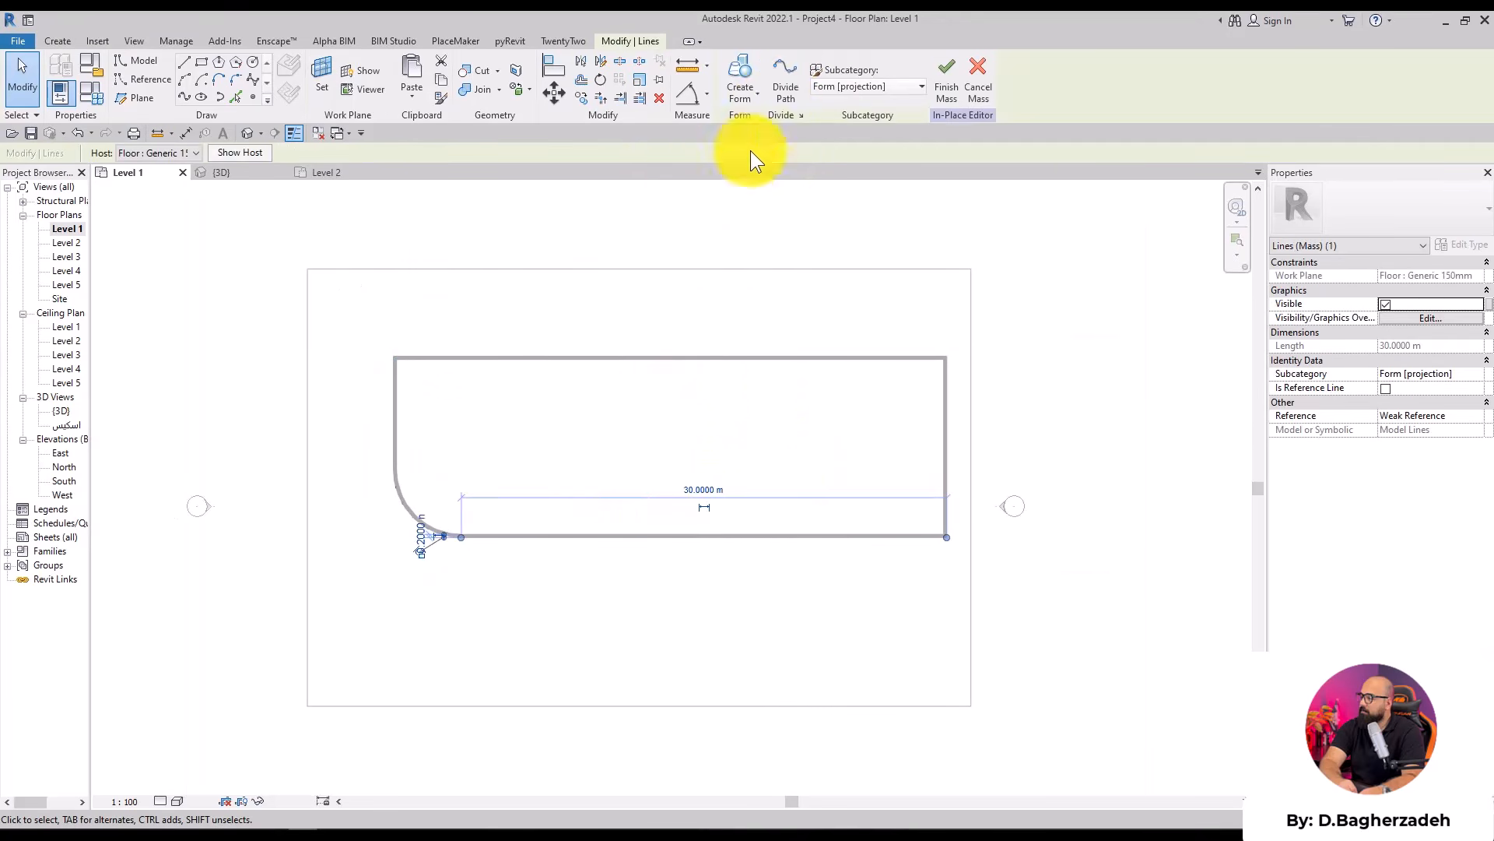
pyautogui.click(782, 86)
pyautogui.scroll(2, 673, 549)
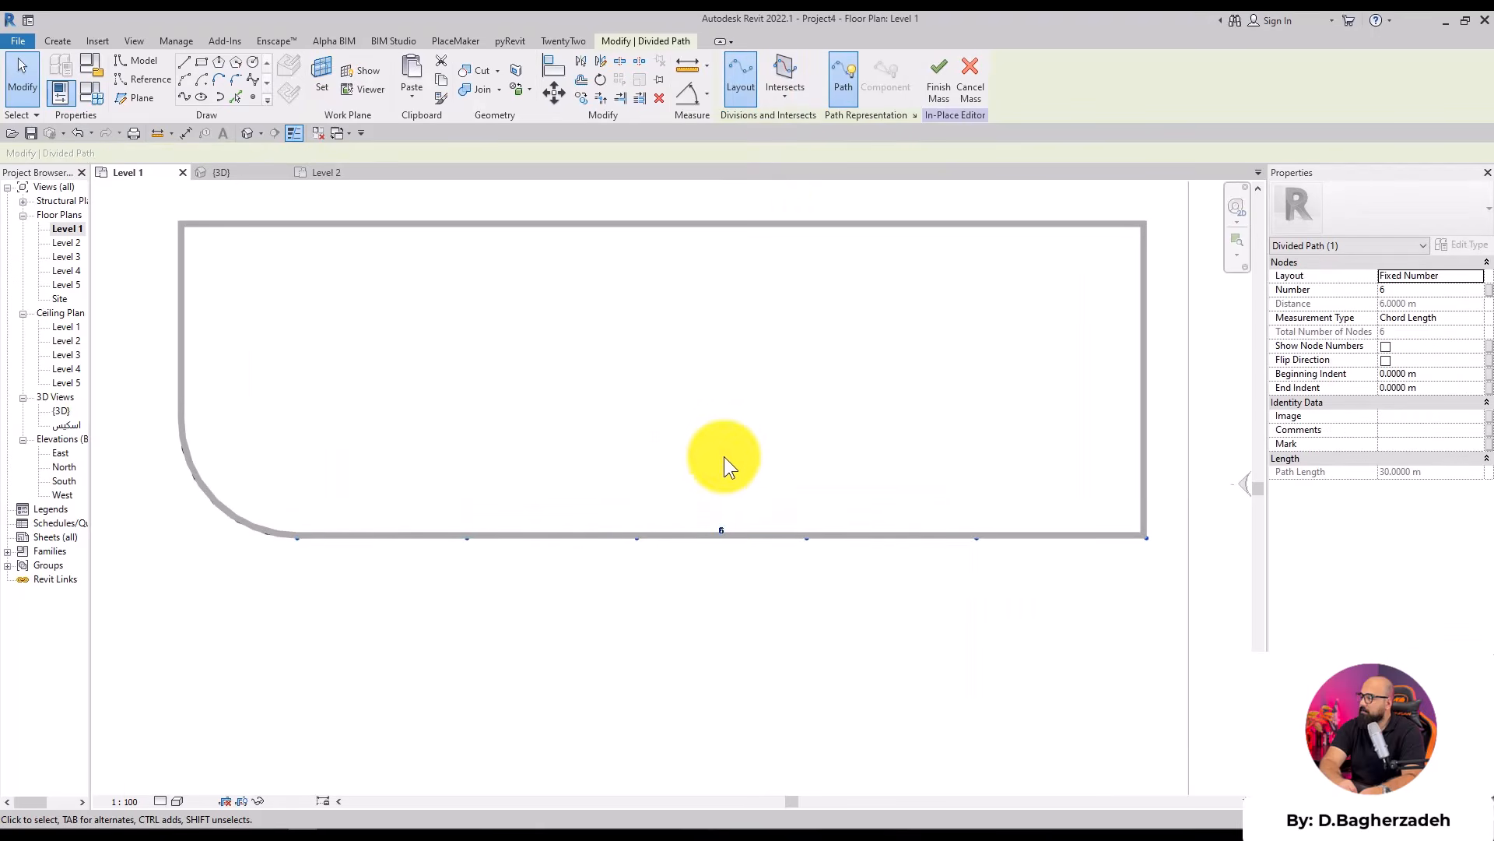
pyautogui.click(433, 656)
pyautogui.moveTo(332, 549); pyautogui.dragTo(517, 590, button='middle')
pyautogui.moveTo(410, 498); pyautogui.dragTo(328, 554)
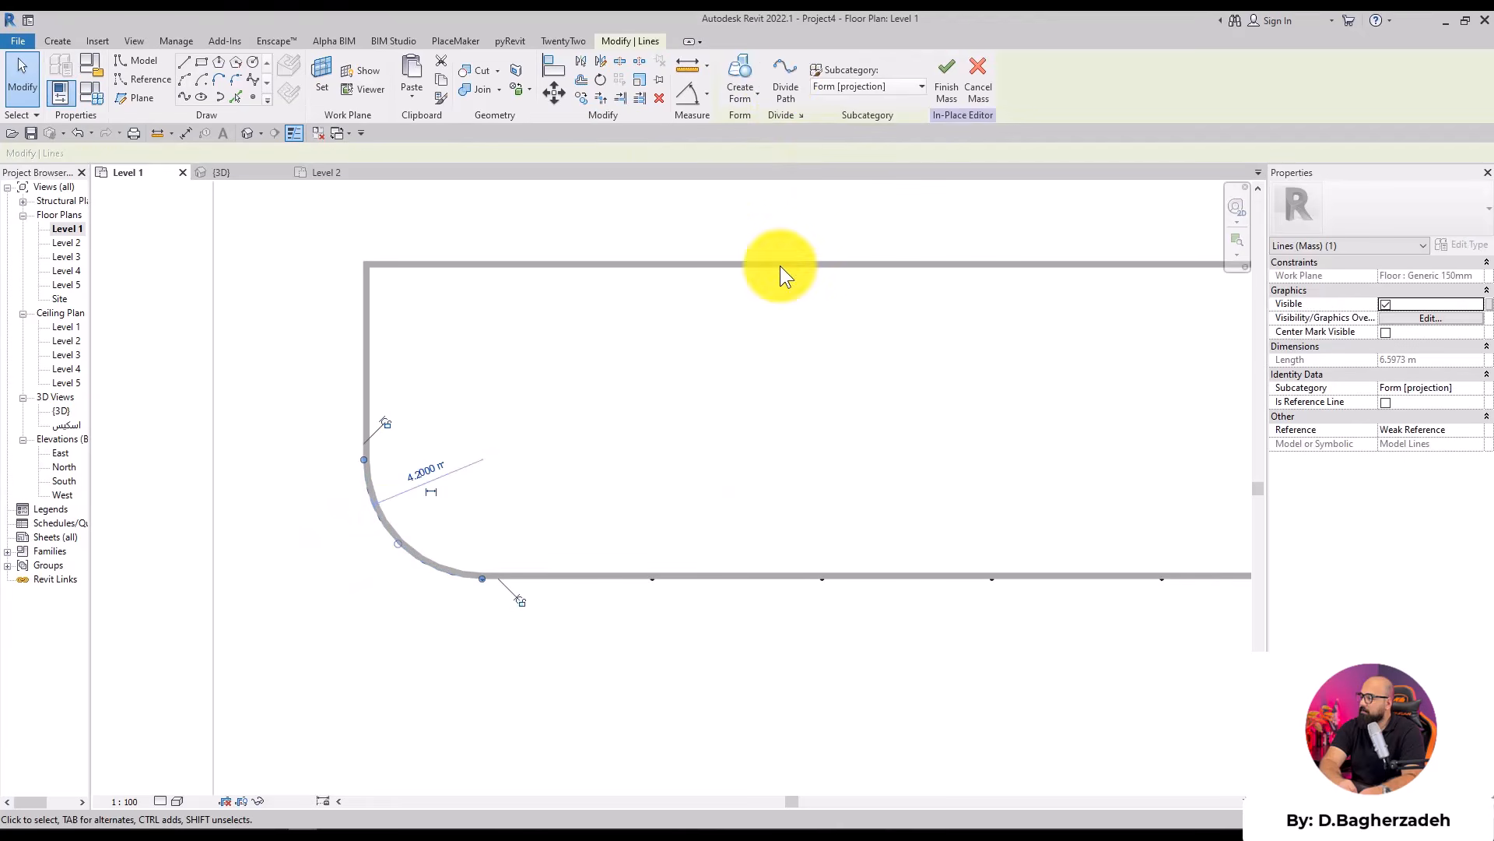
pyautogui.click(785, 86)
# Divide the short left line as a path and set its number of nodes to 4
pyautogui.moveTo(444, 346); pyautogui.dragTo(269, 407)
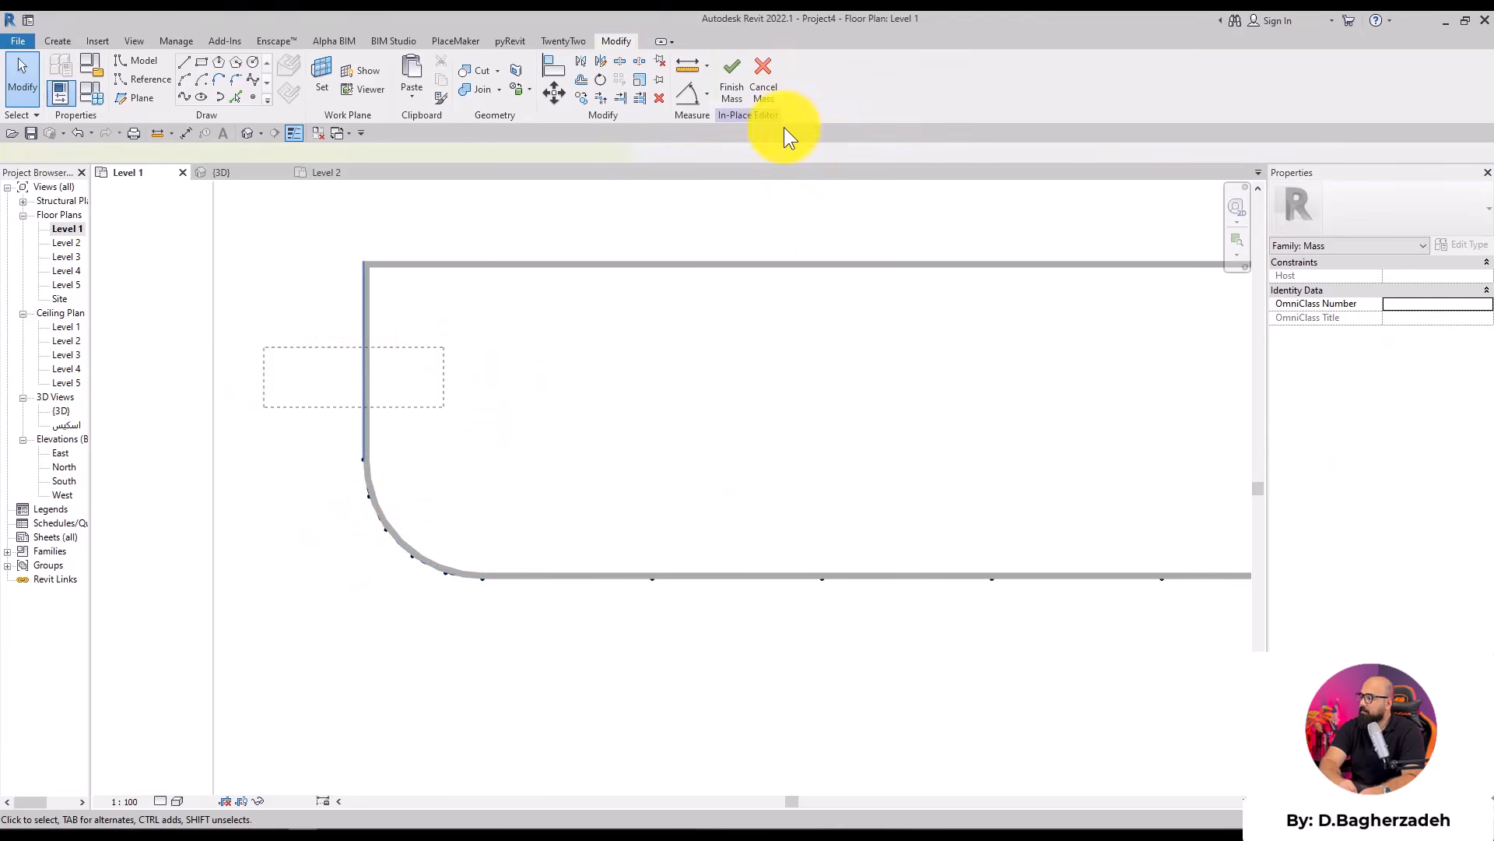
pyautogui.click(804, 88)
pyautogui.click(361, 352)
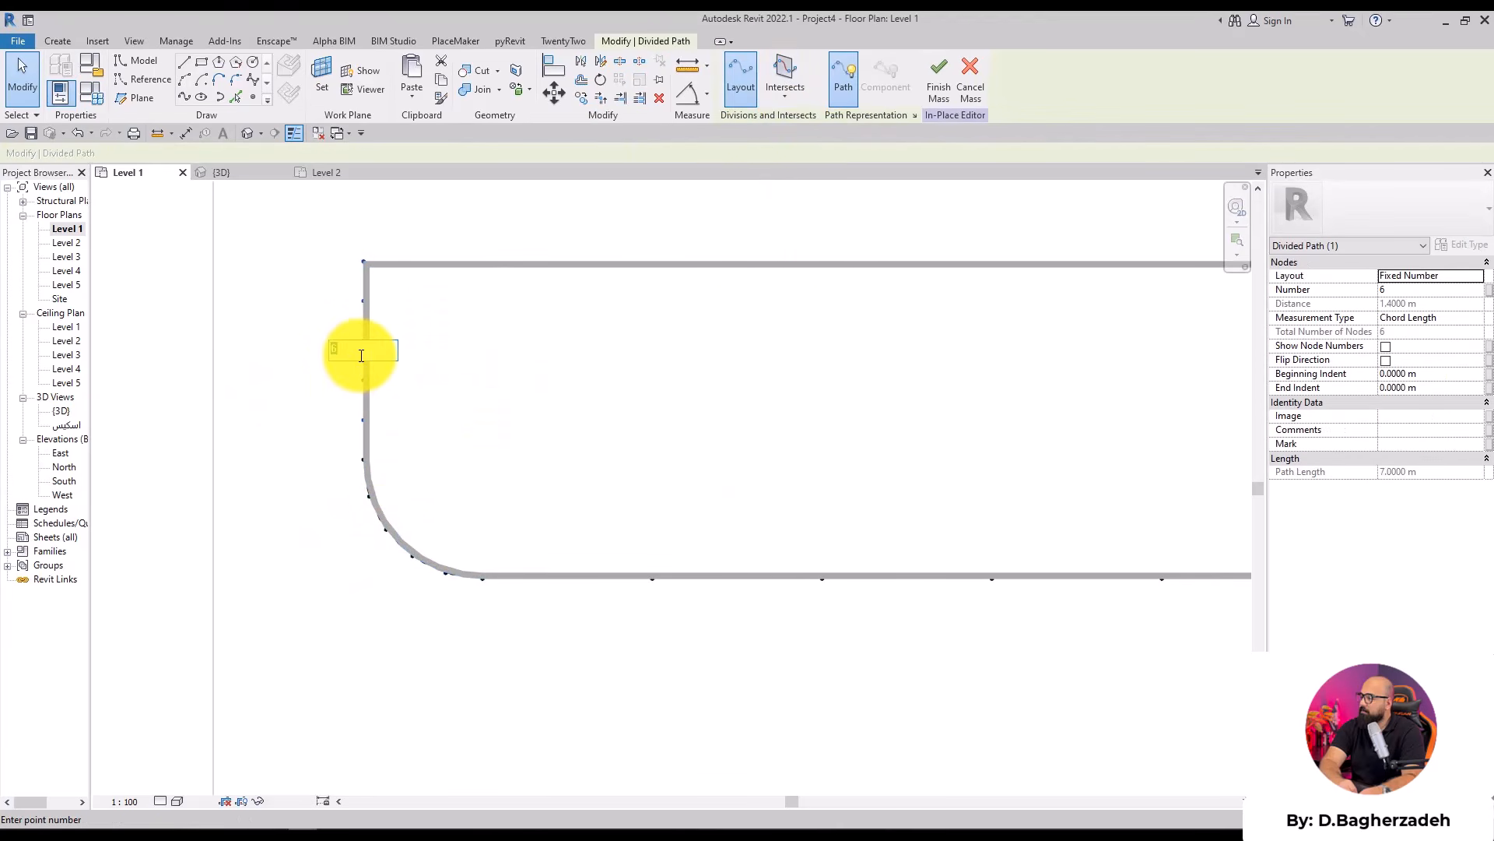
pyautogui.write('4')
pyautogui.press('Return')
pyautogui.click(522, 413)
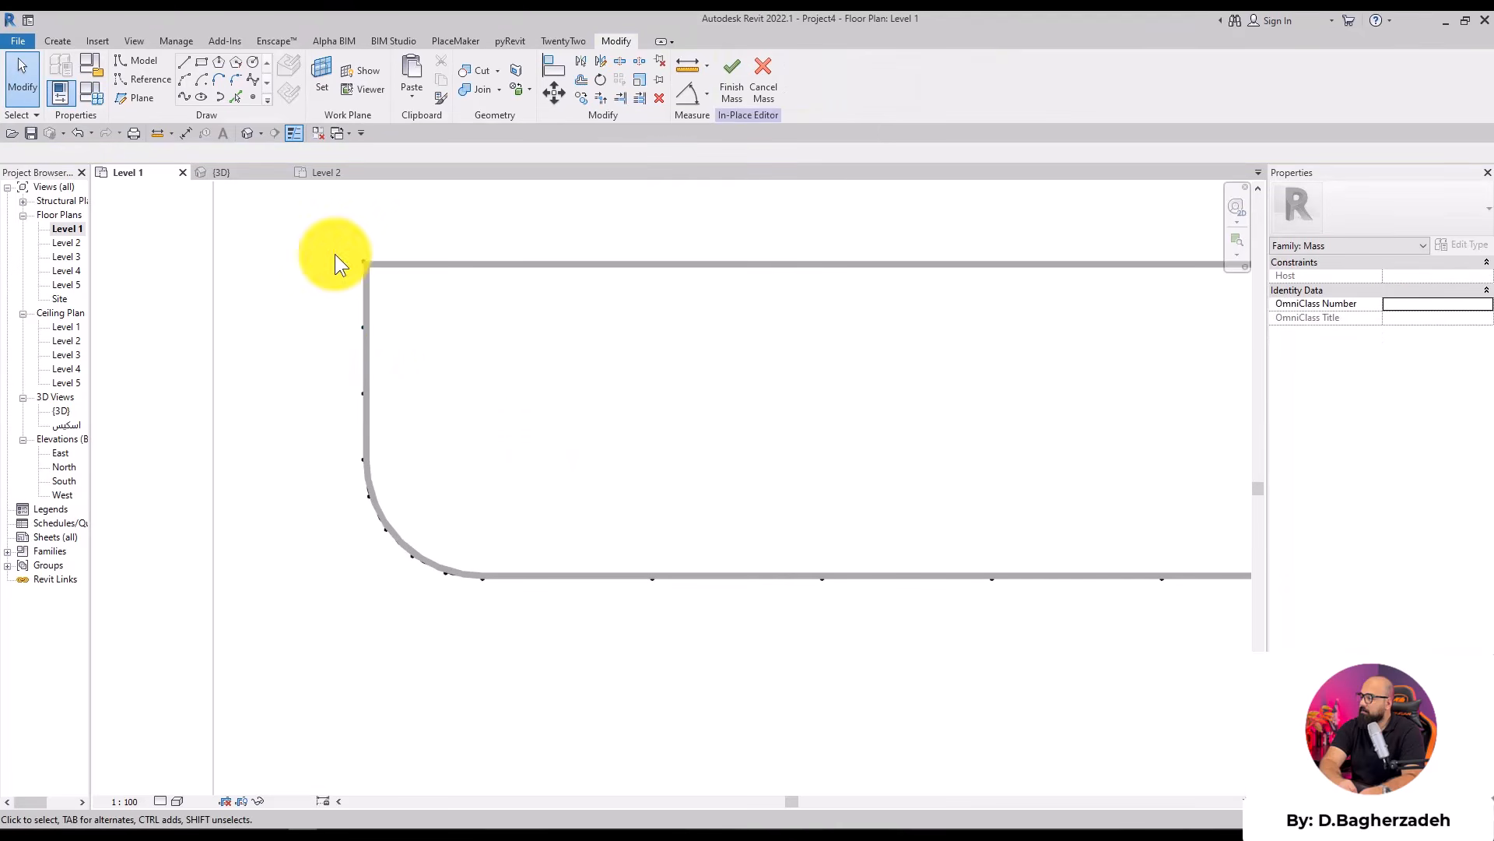
# Temporarily isolate the lines and their divided paths in the Level 1 plan
pyautogui.click(185, 97)
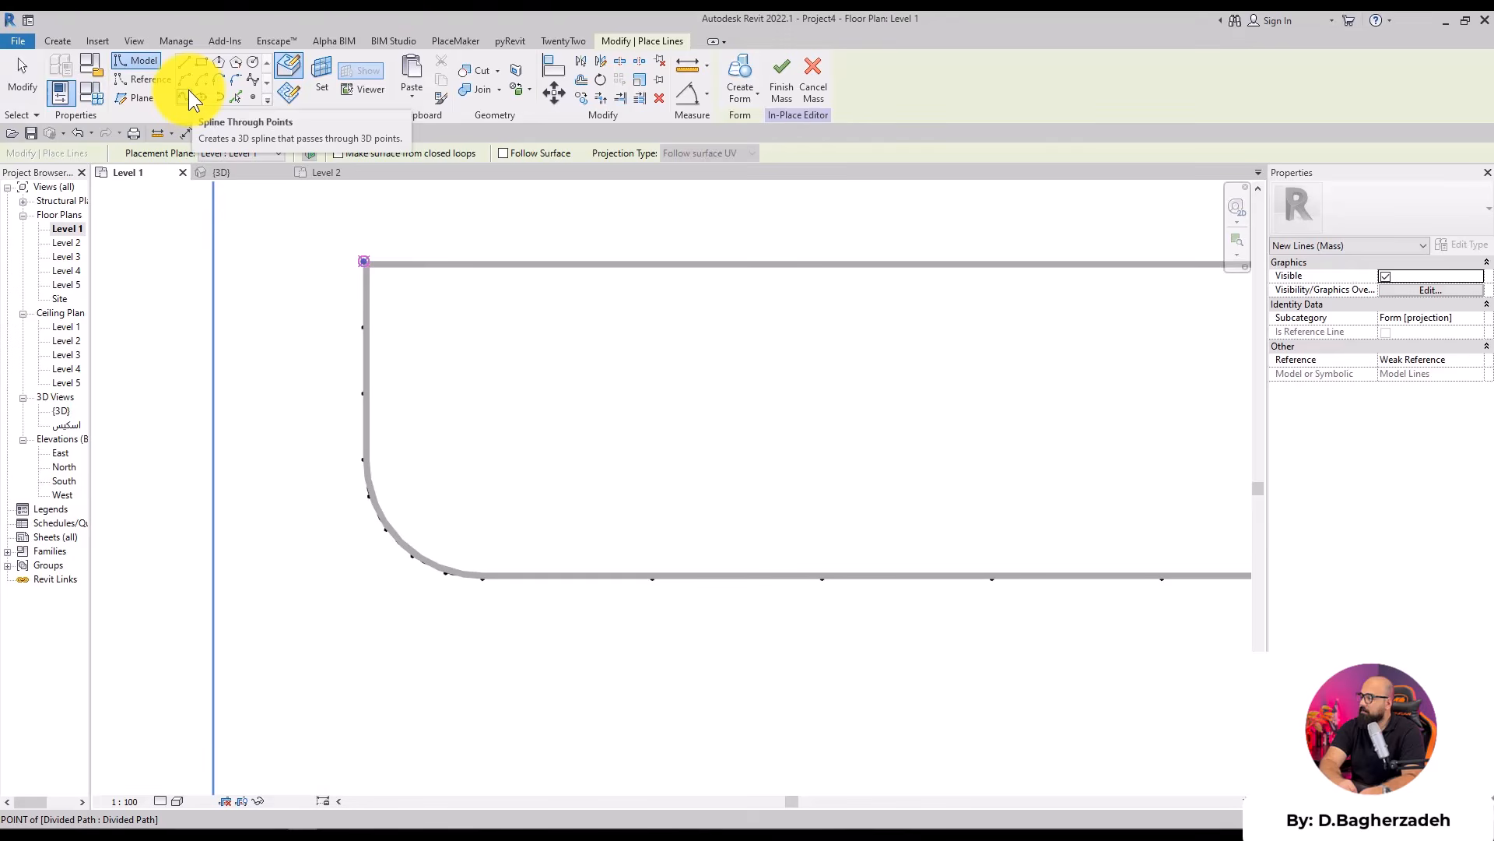
pyautogui.press('Escape')
pyautogui.scroll(-3, 330, 245)
pyautogui.moveTo(294, 220); pyautogui.dragTo(812, 457)
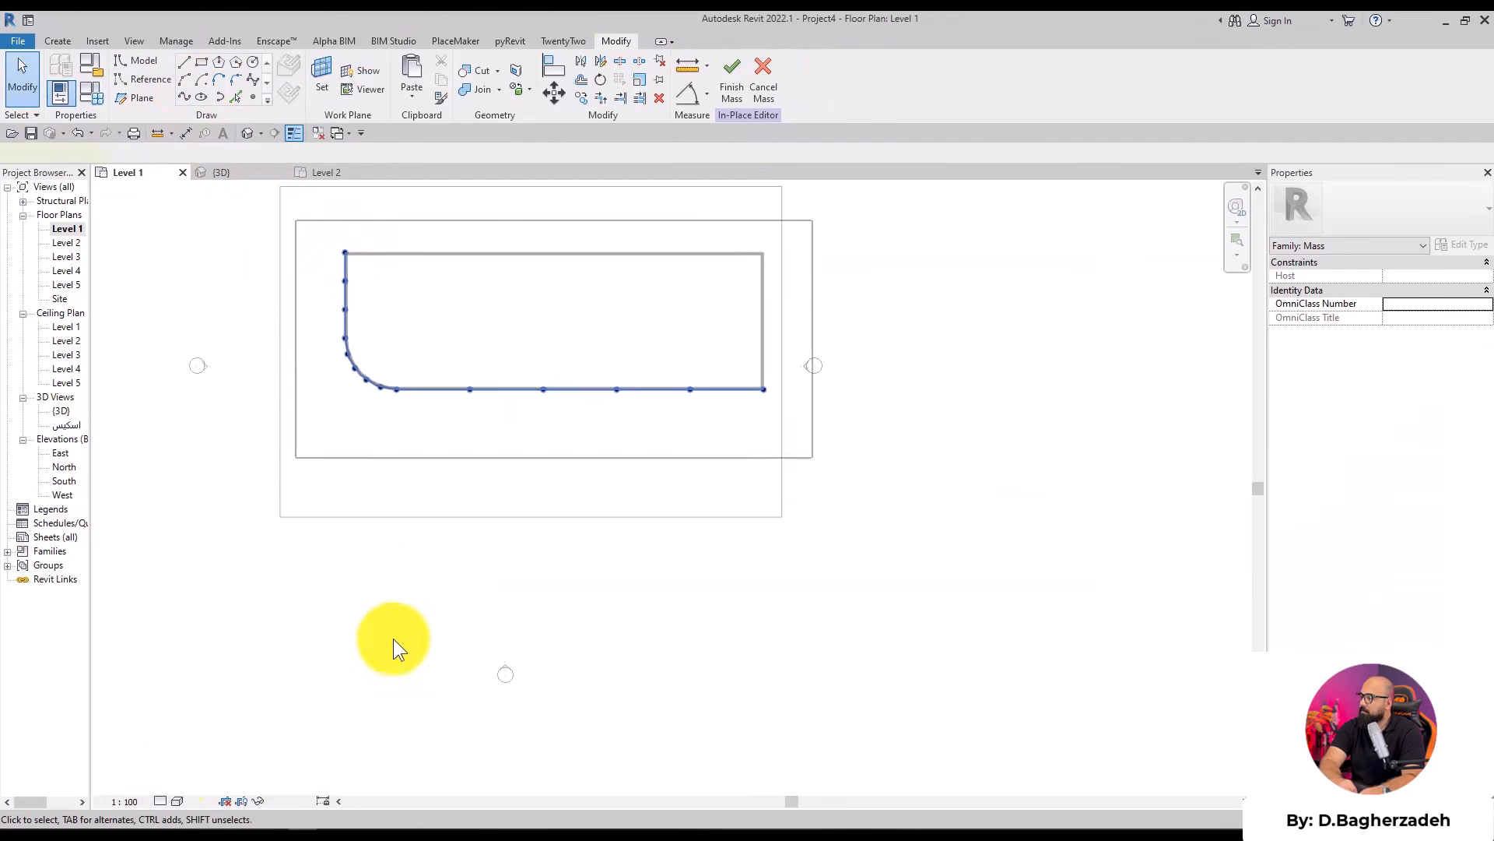
pyautogui.click(258, 800)
pyautogui.click(319, 744)
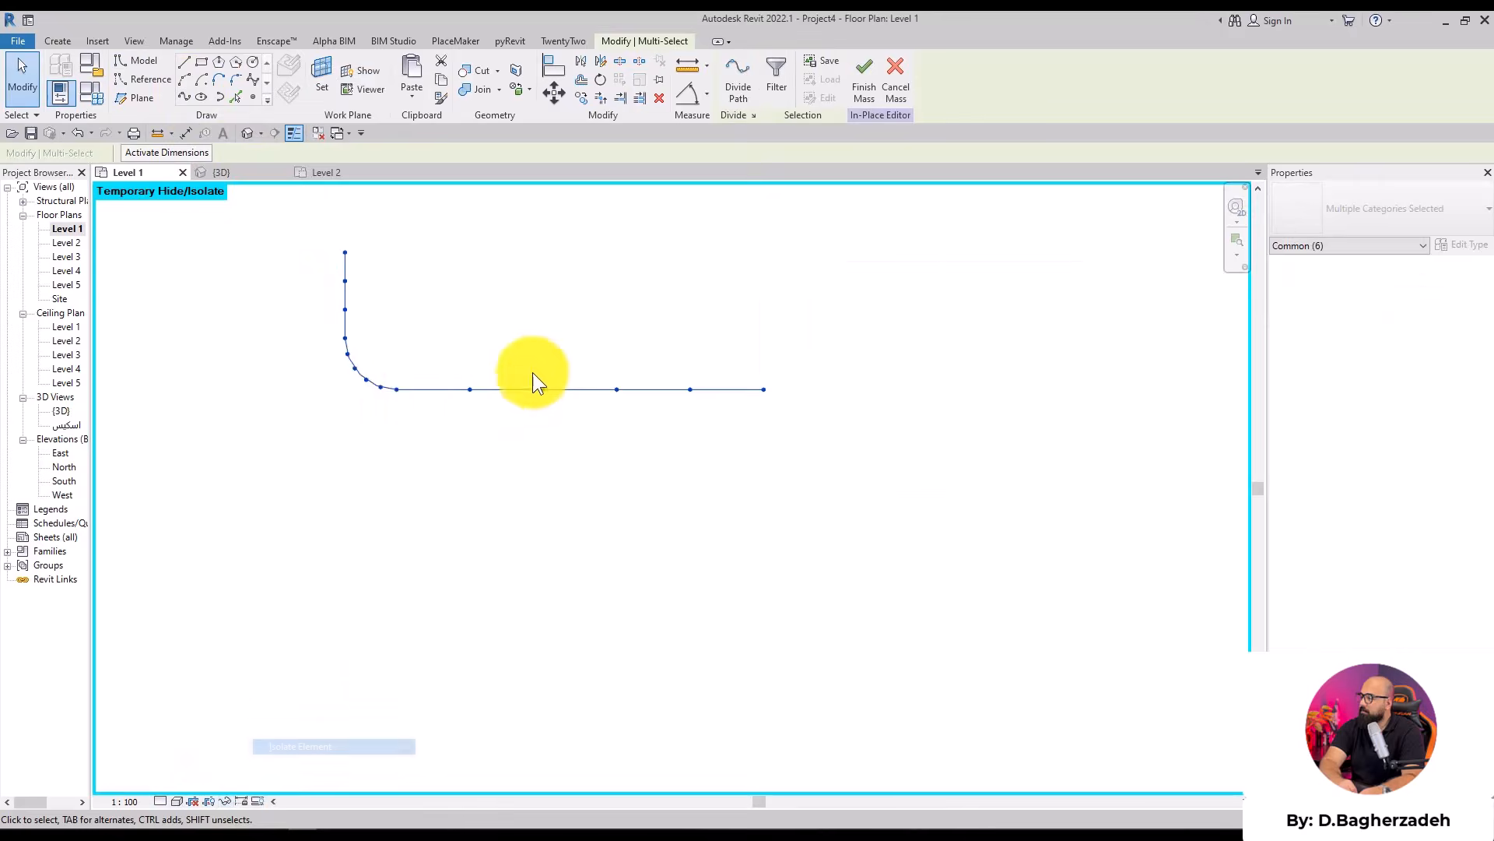
pyautogui.scroll(3, 432, 269)
pyautogui.click(432, 270)
# Draw a Spline Through Points through every divided-path node, from the left line's upper end around the arc to the long line's far end
pyautogui.click(185, 97)
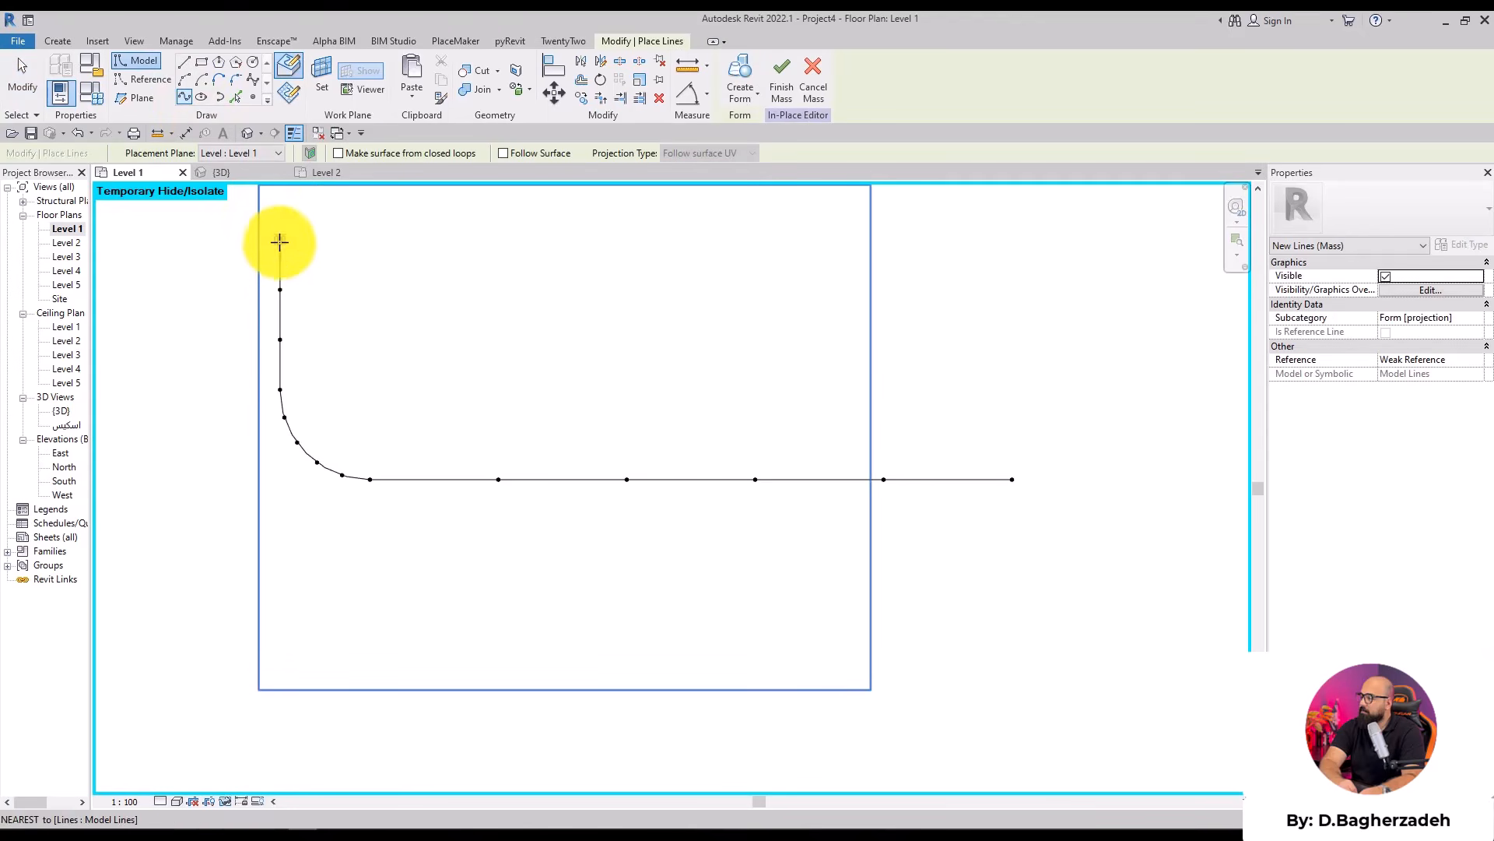
pyautogui.click(280, 241)
pyautogui.click(282, 323)
pyautogui.click(281, 361)
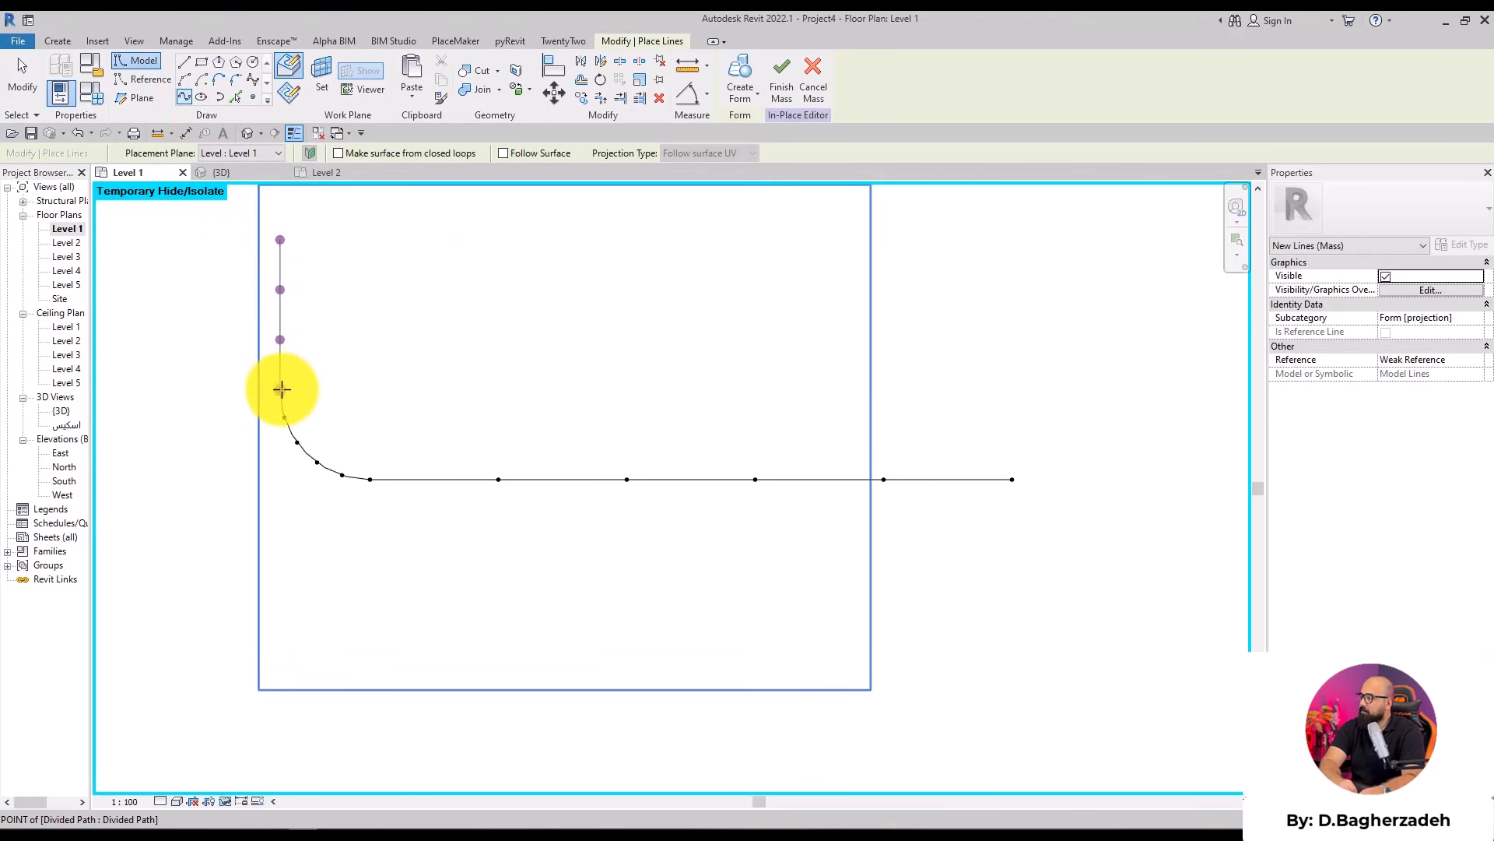
pyautogui.click(284, 418)
pyautogui.click(297, 442)
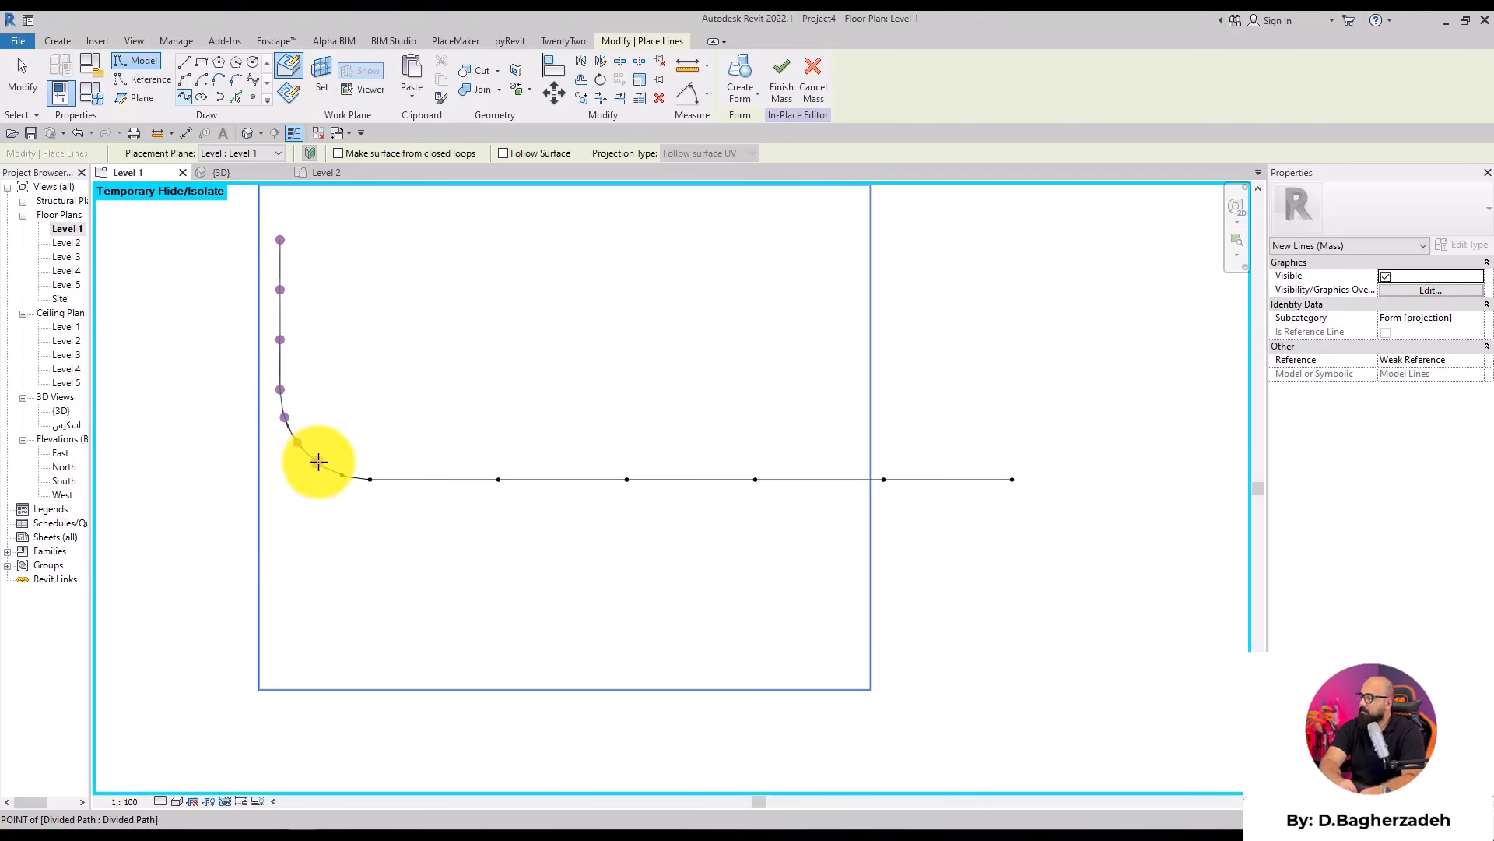
pyautogui.click(316, 463)
pyautogui.click(343, 475)
pyautogui.click(369, 479)
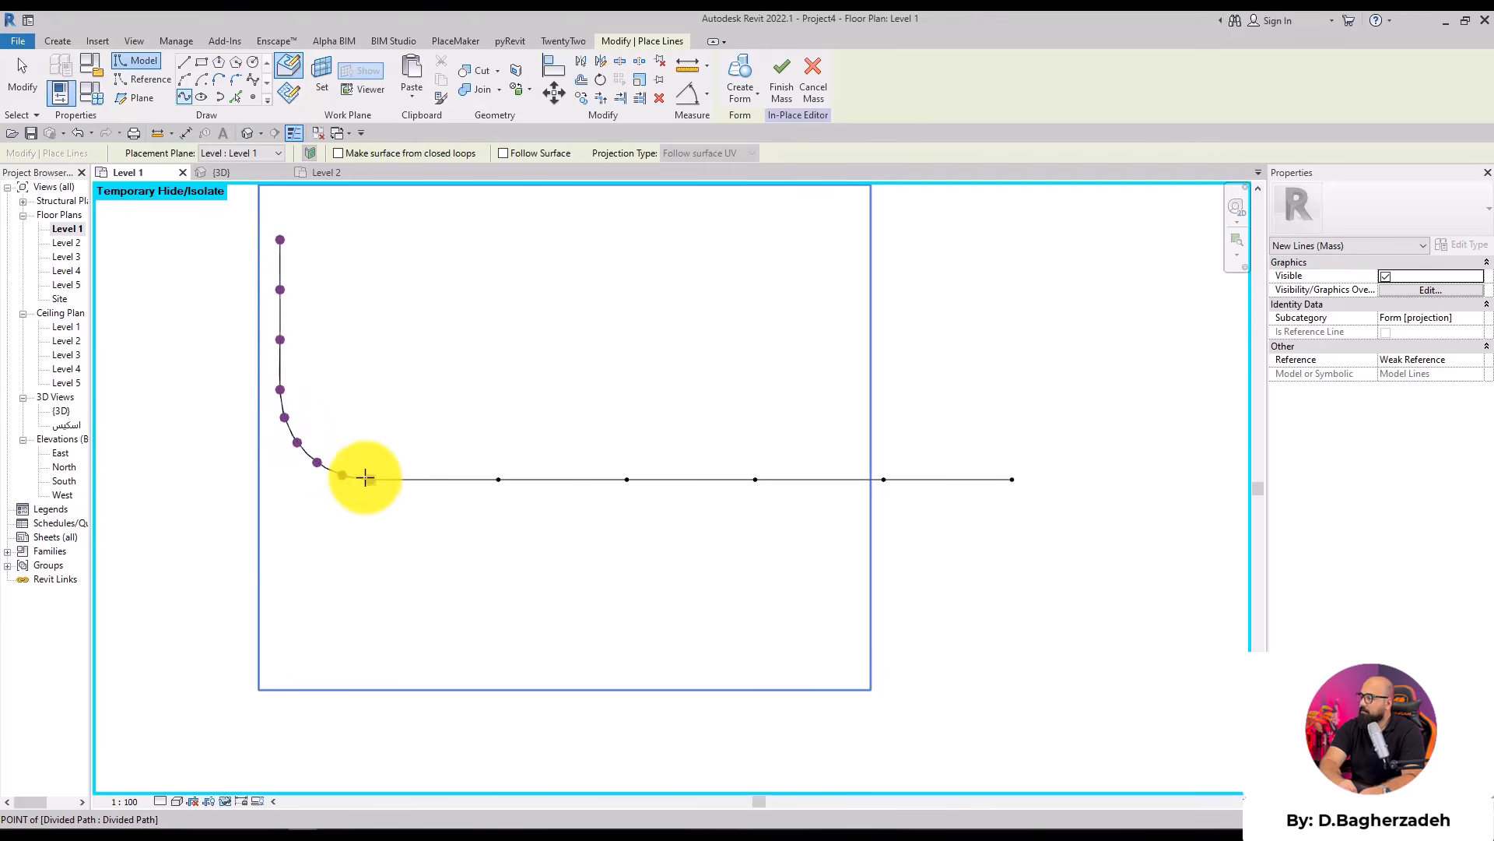
pyautogui.click(499, 479)
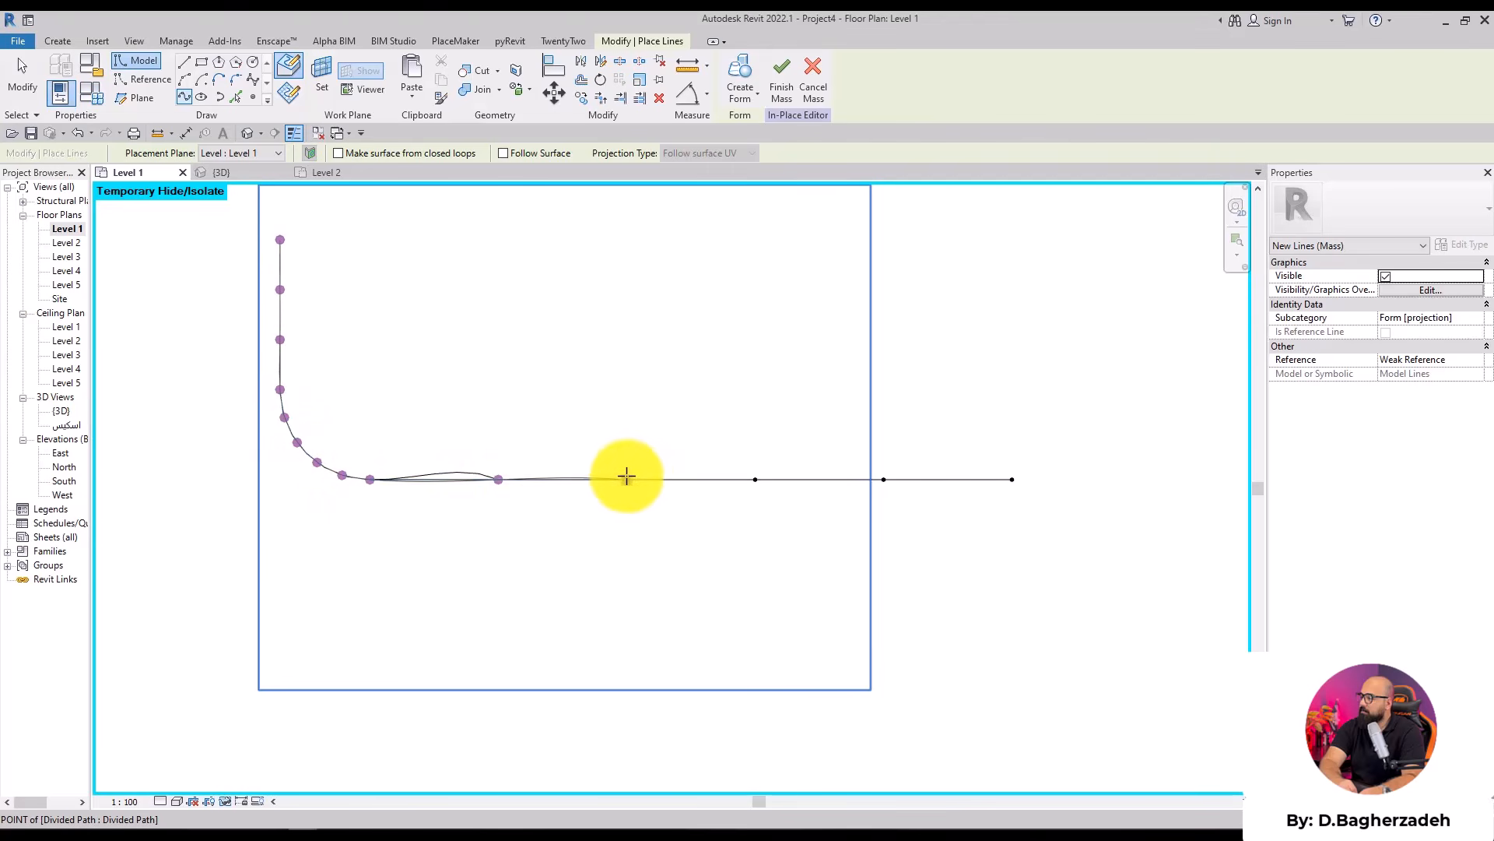
pyautogui.click(627, 479)
pyautogui.click(756, 479)
pyautogui.click(884, 479)
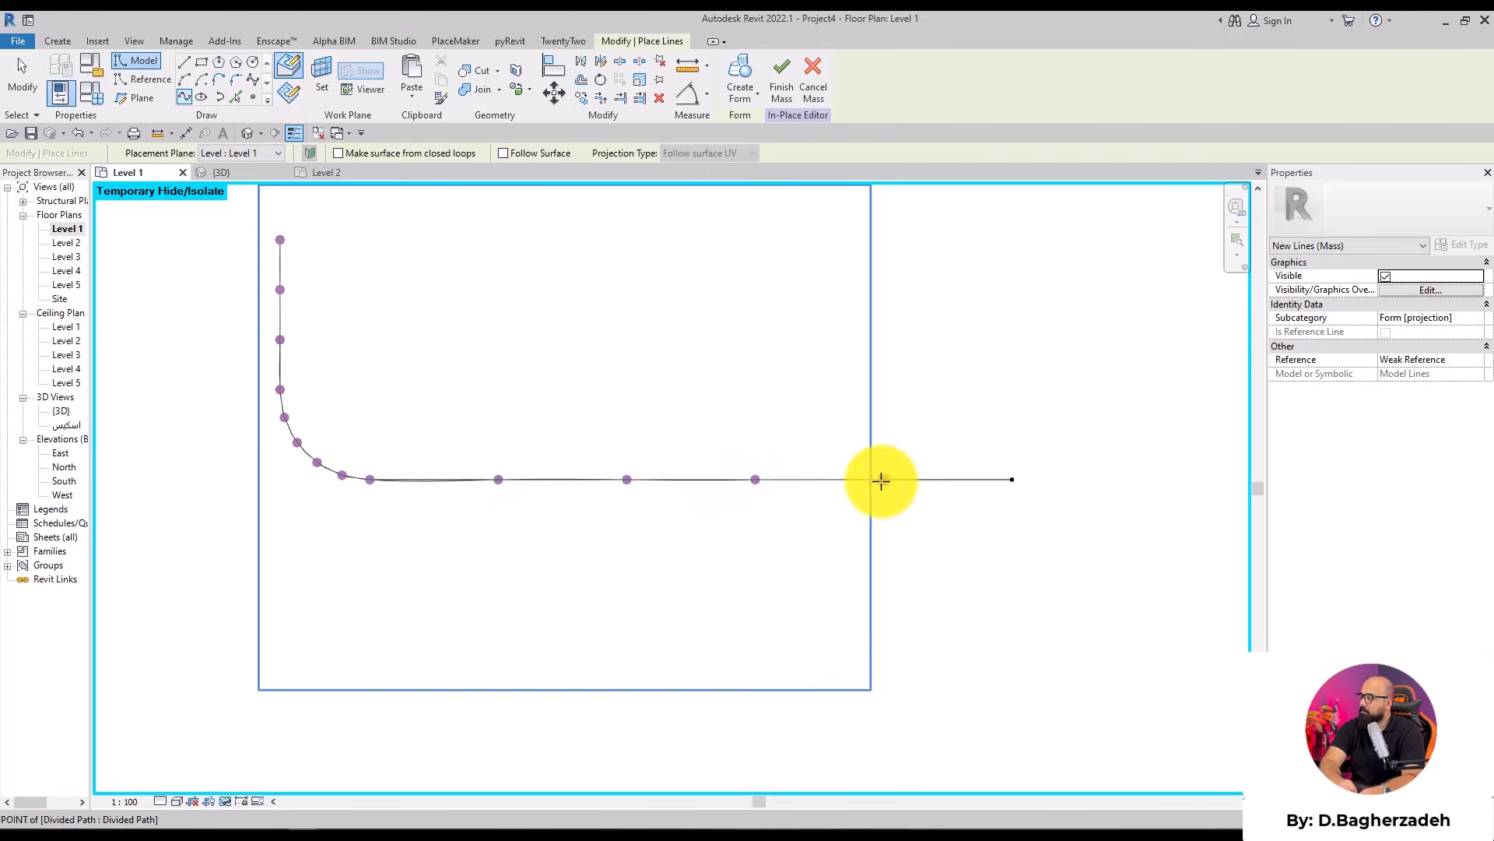
pyautogui.click(1010, 478)
pyautogui.press('Escape')
pyautogui.press('Escape')
# Examine how closely the new spline follows the straight line just past the curved corner
pyautogui.scroll(3, 389, 469)
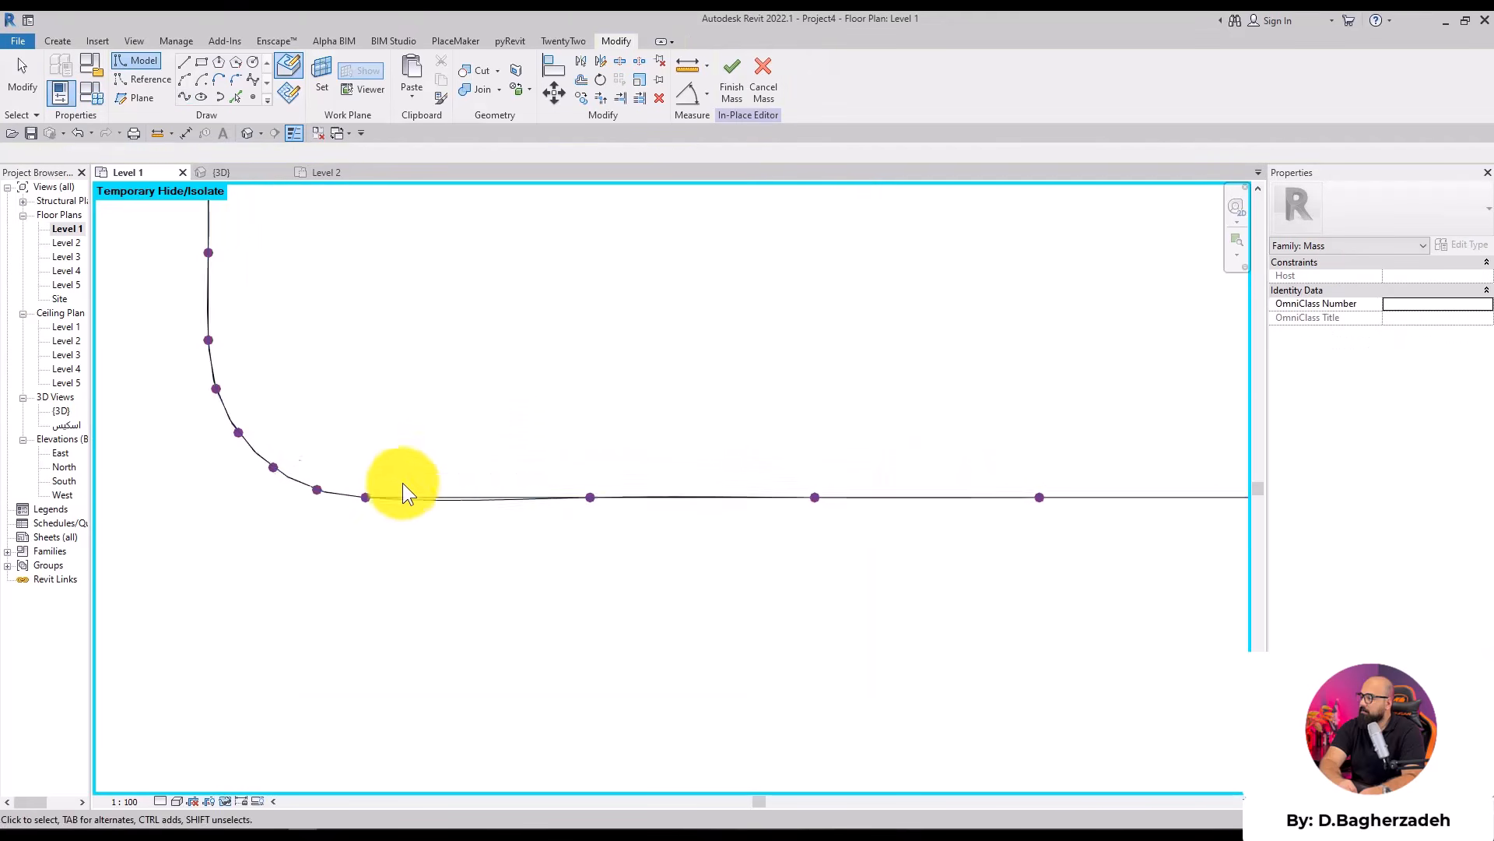
pyautogui.click(450, 502)
pyautogui.press('Escape')
pyautogui.press('Tab')
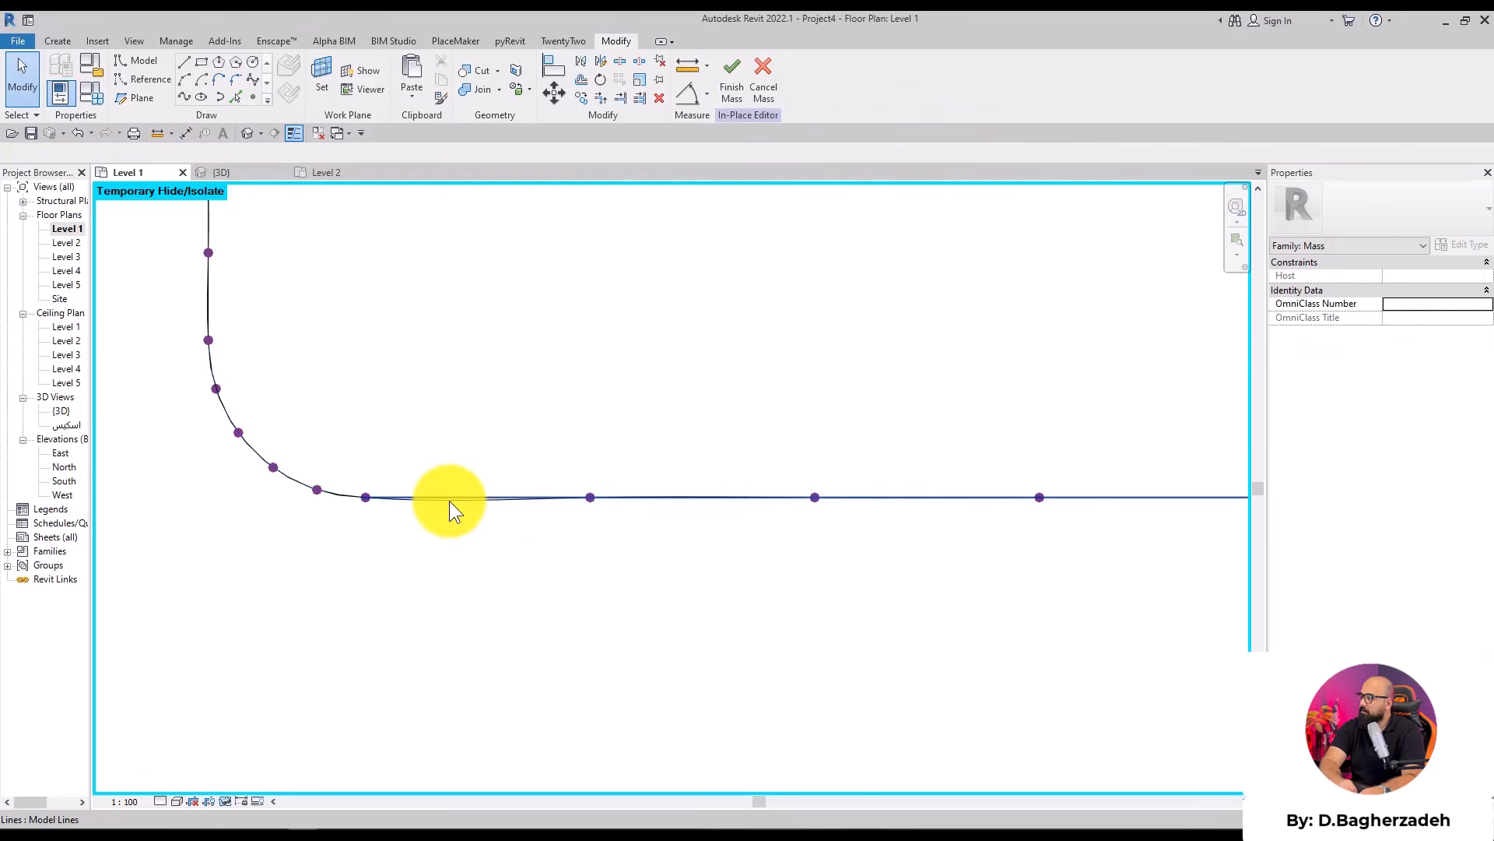
pyautogui.scroll(3, 477, 510)
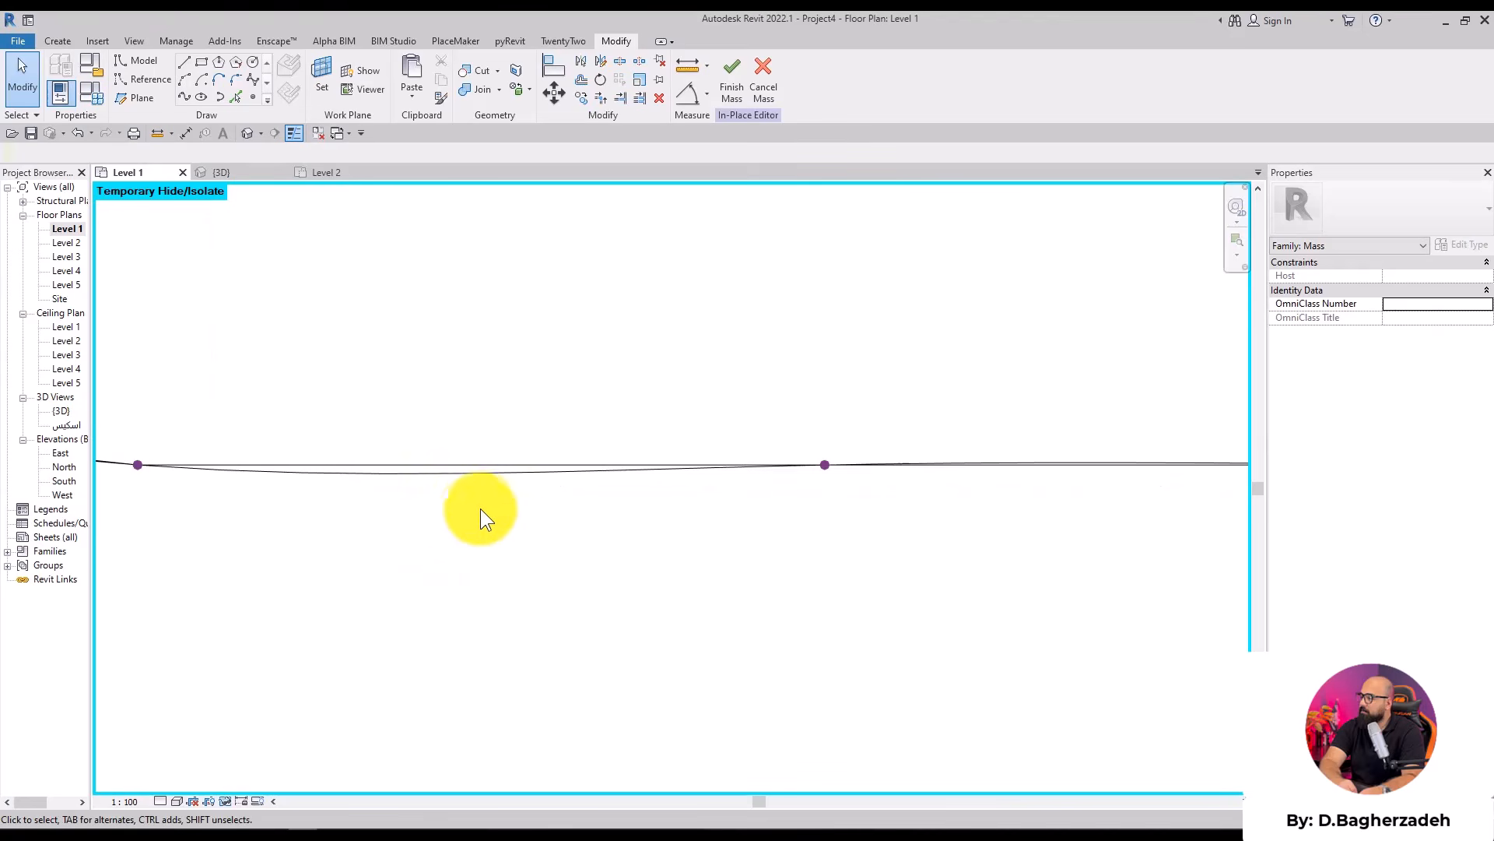
pyautogui.click(464, 464)
pyautogui.scroll(-5, 506, 305)
pyautogui.click(523, 354)
pyautogui.moveTo(523, 354); pyautogui.dragTo(550, 528, button='middle')
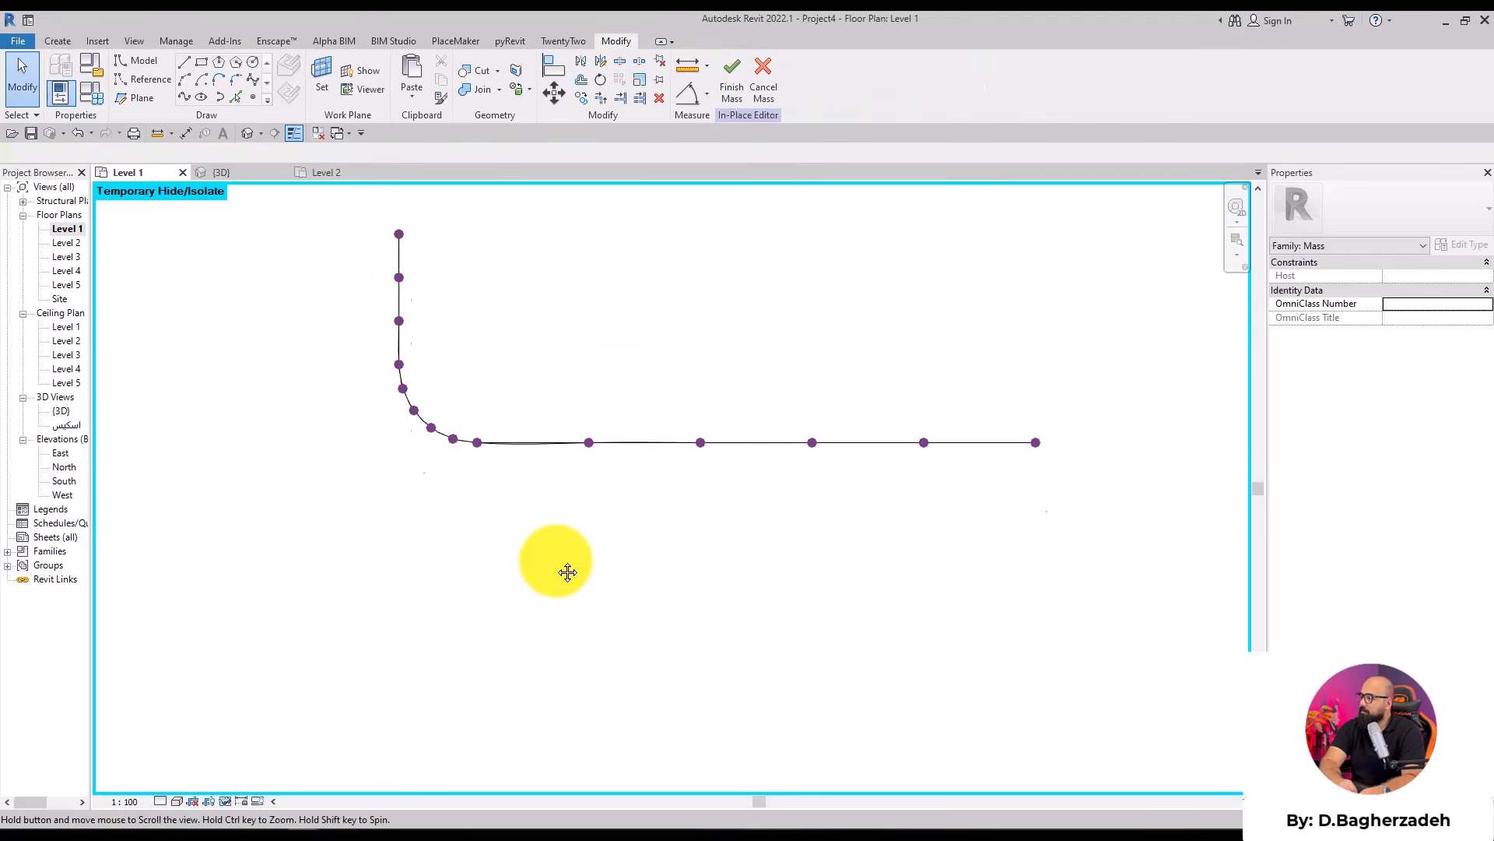
# Delete the original arc that lies beneath the spline at the curved corner, keeping the spline
pyautogui.scroll(3, 445, 485)
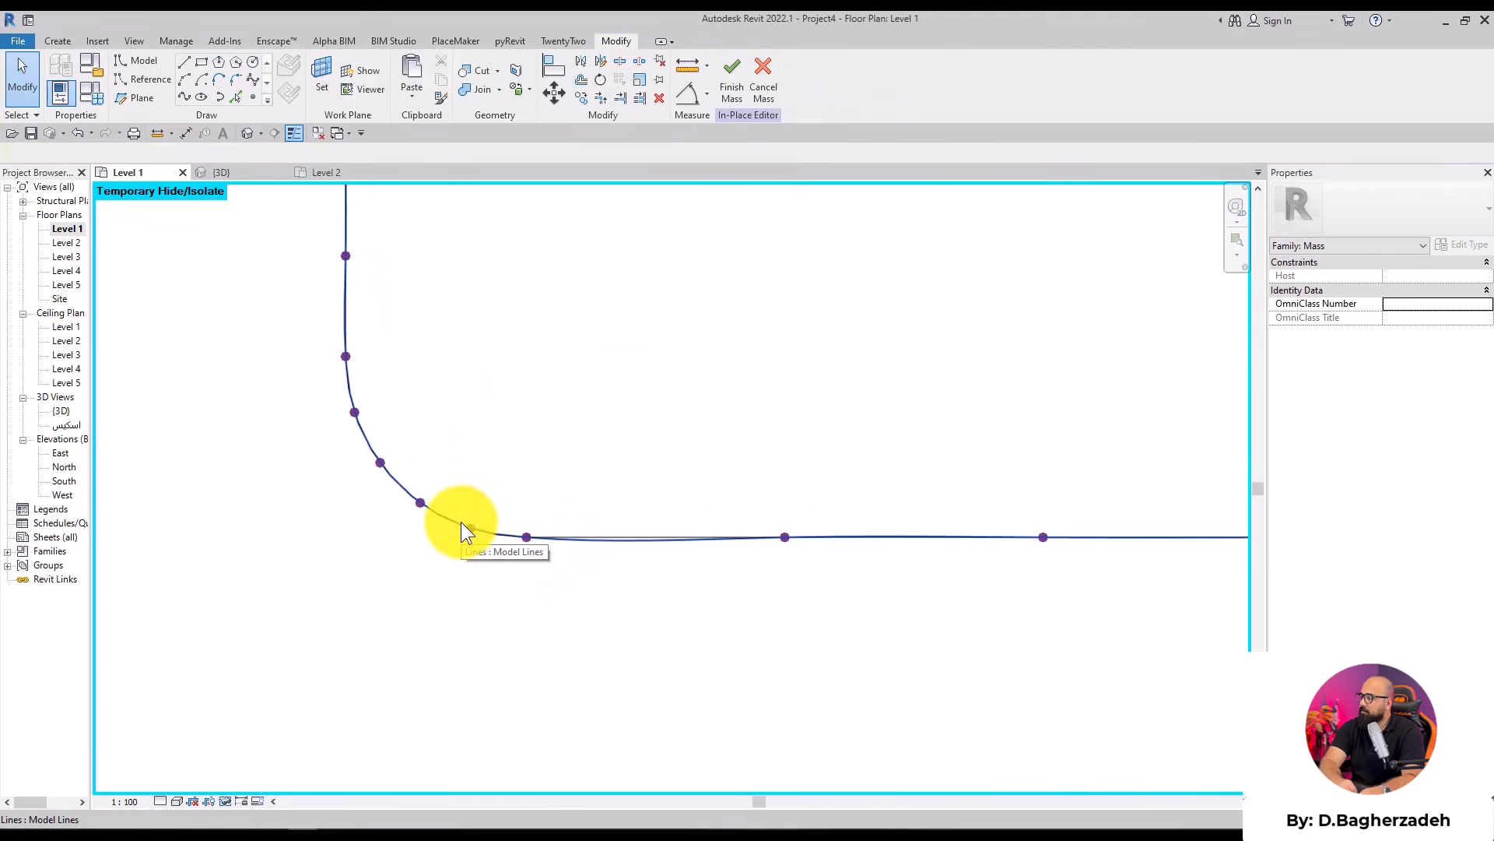
pyautogui.press('Tab')
pyautogui.click(461, 522)
pyautogui.press('Tab')
pyautogui.click(439, 511)
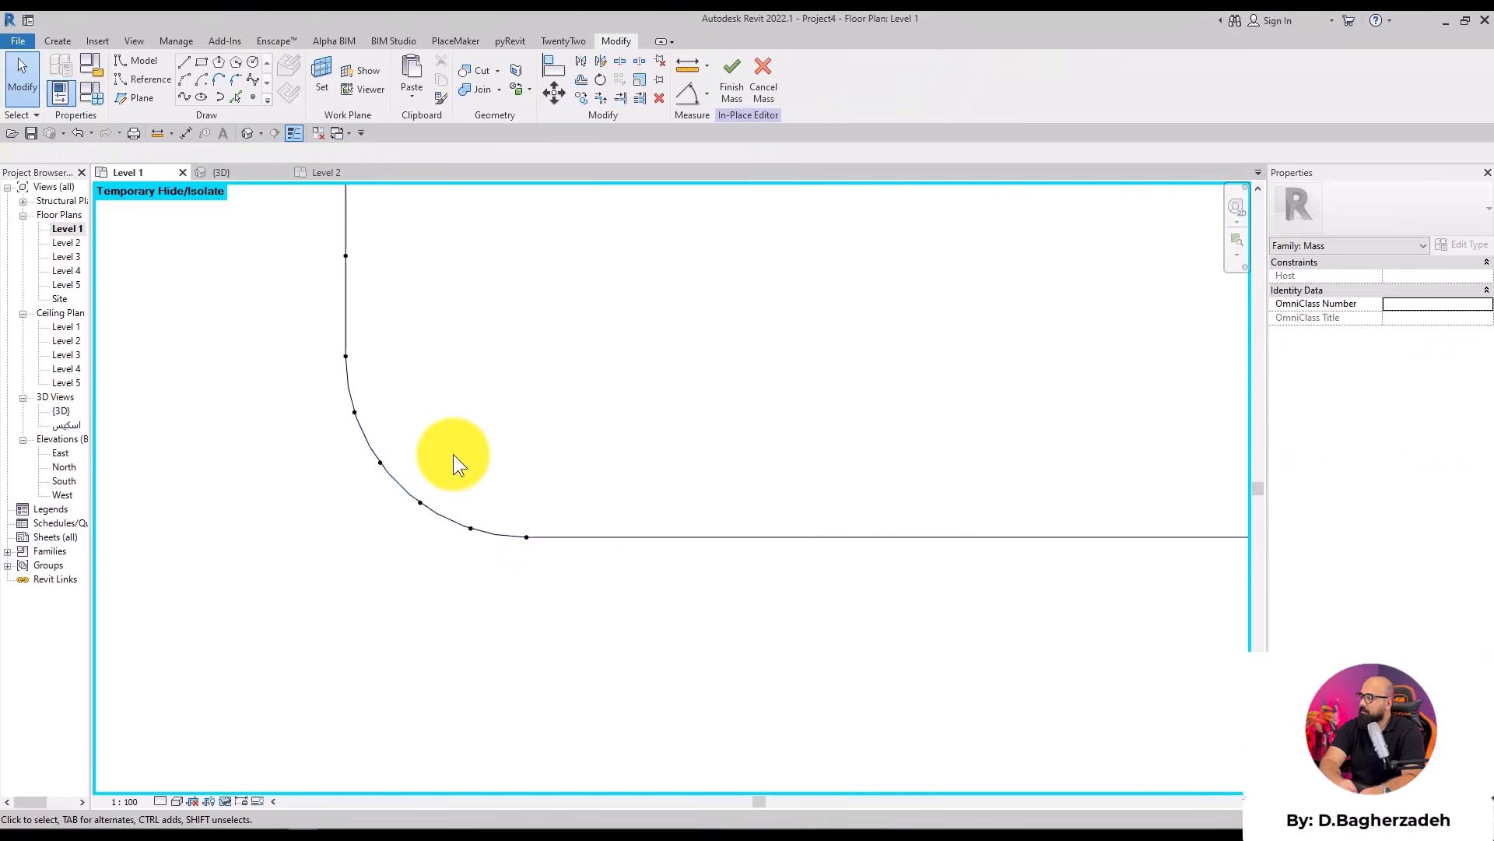
pyautogui.press('Tab')
pyautogui.press('Tab')
pyautogui.click(433, 512)
pyautogui.click(454, 435)
pyautogui.press('Tab')
pyautogui.press('Tab')
pyautogui.click(436, 514)
pyautogui.click(445, 435)
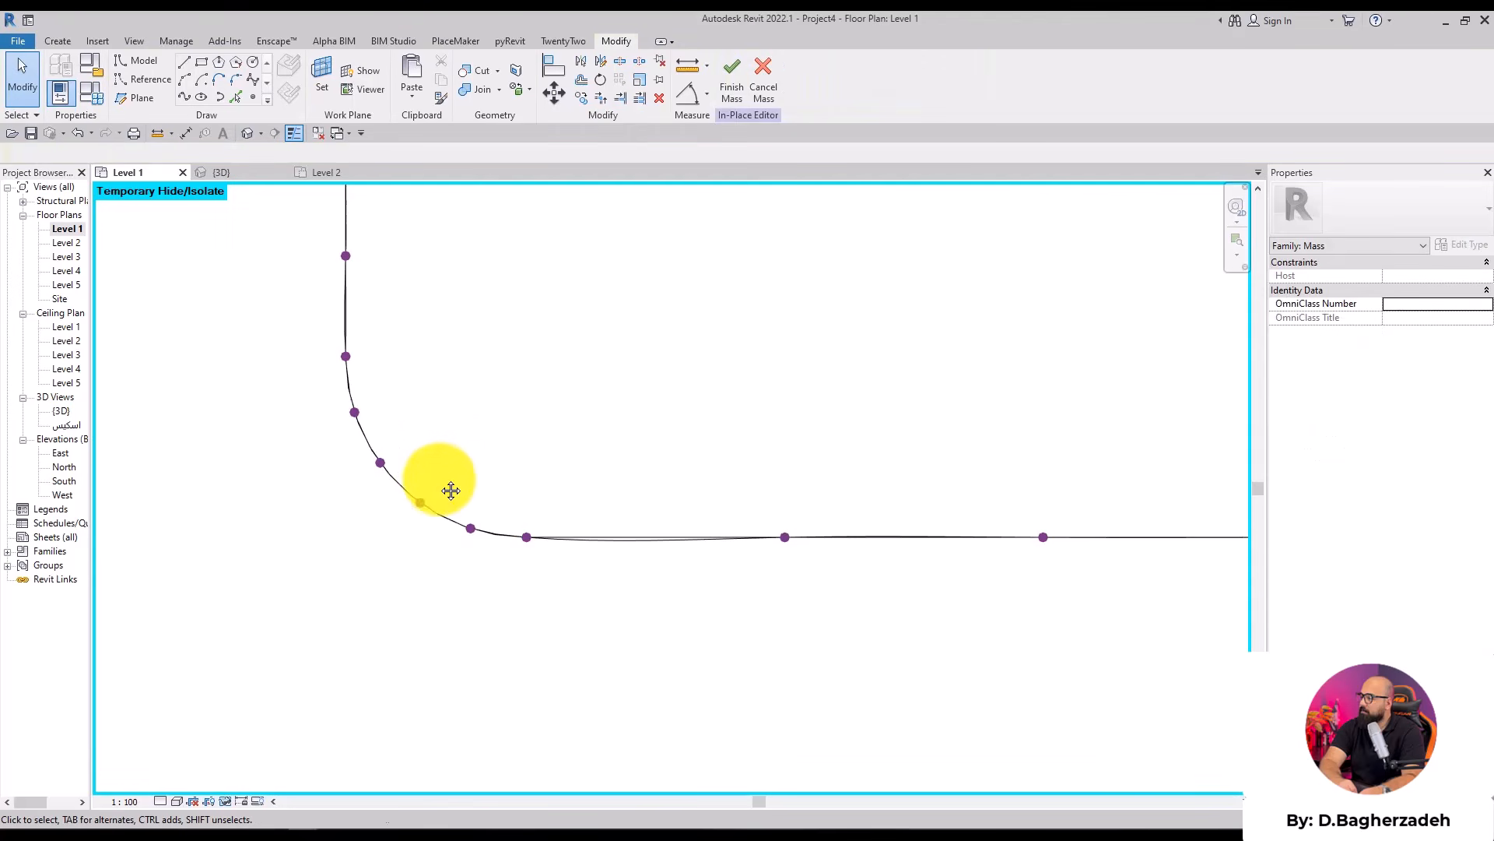
pyautogui.click(397, 516)
pyautogui.click(403, 401)
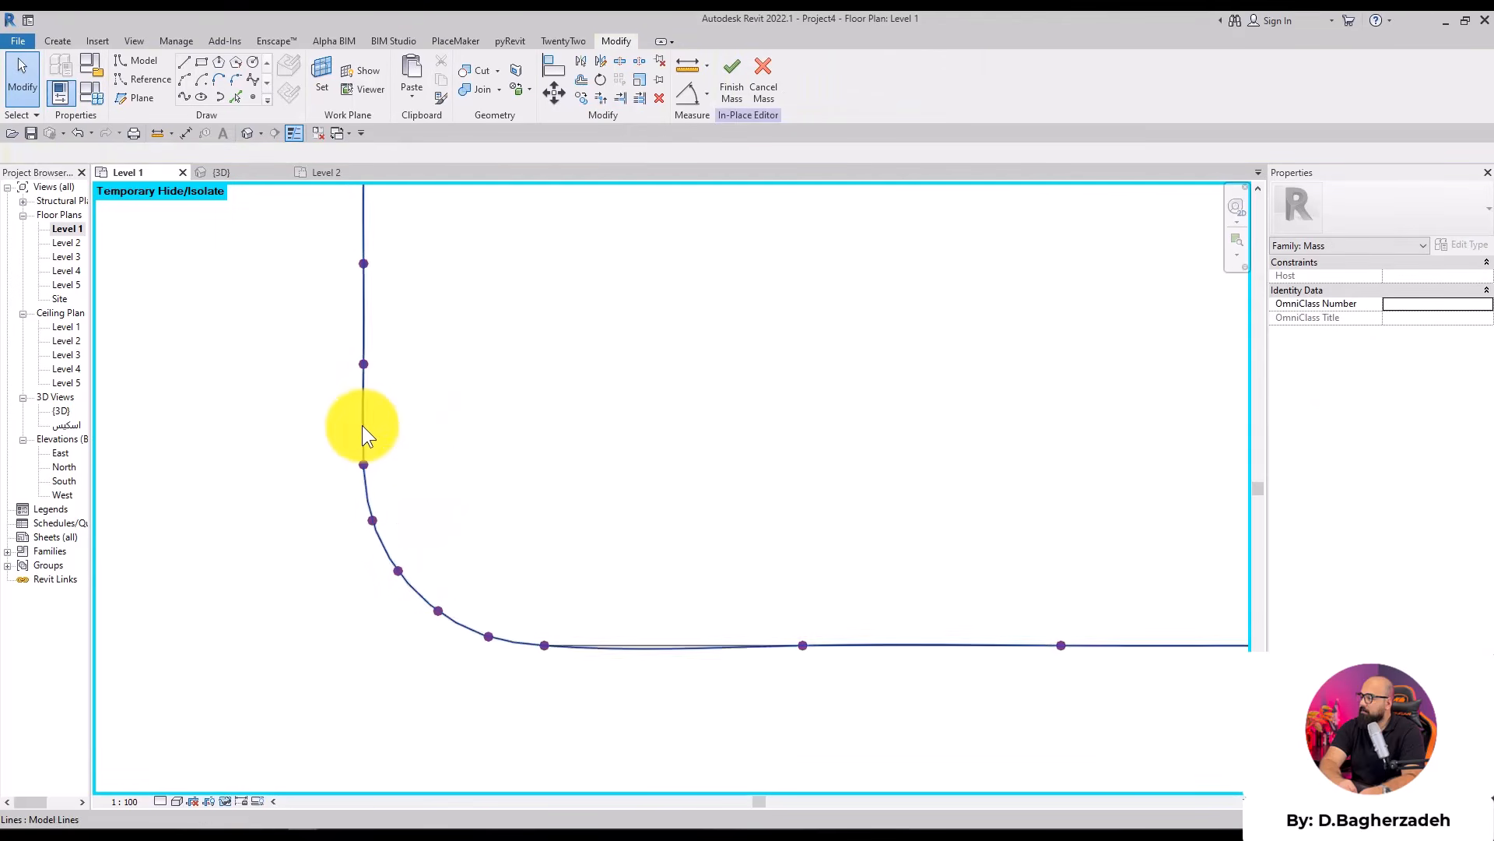
# Delete the original short vertical line and the long horizontal line beneath the spline
pyautogui.click(362, 425)
pyautogui.click(398, 347)
pyautogui.scroll(-3, 405, 366)
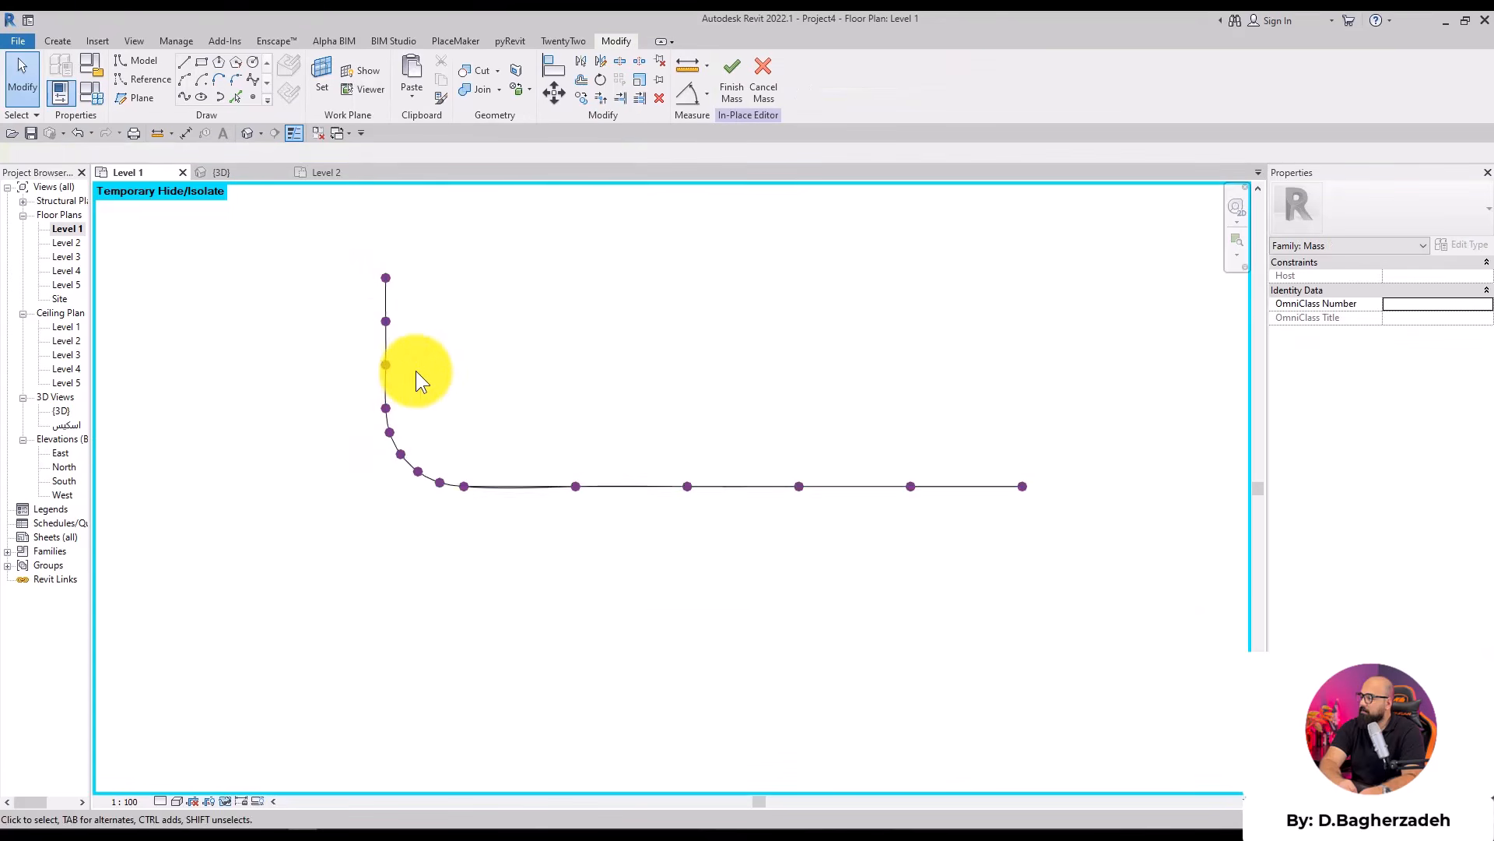
pyautogui.scroll(3, 436, 476)
pyautogui.click(499, 490)
pyautogui.press('Delete')
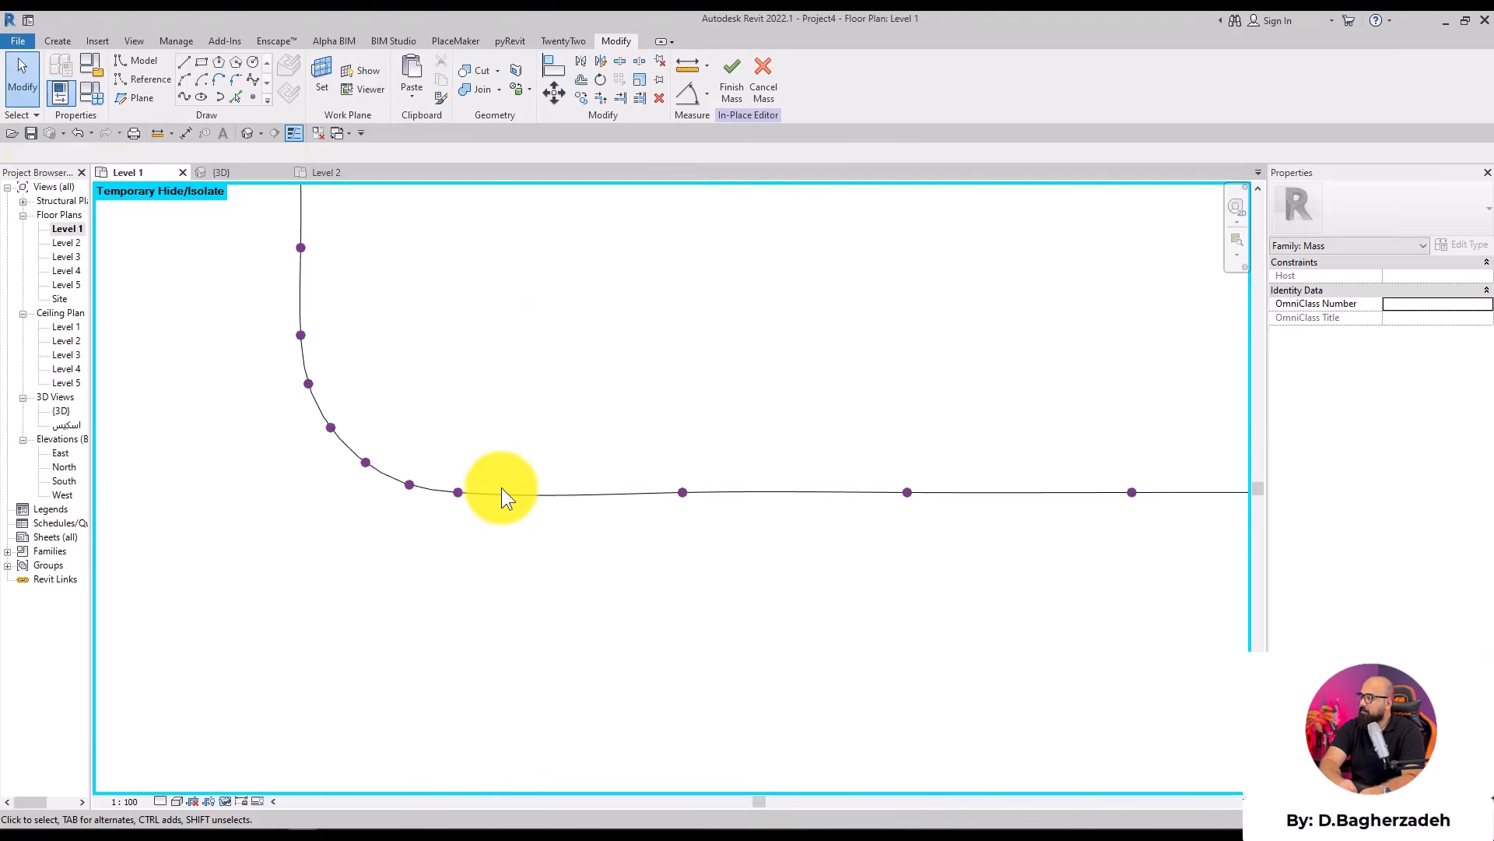
# Convert the spline into a reference line
pyautogui.click(501, 490)
pyautogui.scroll(-2, 561, 366)
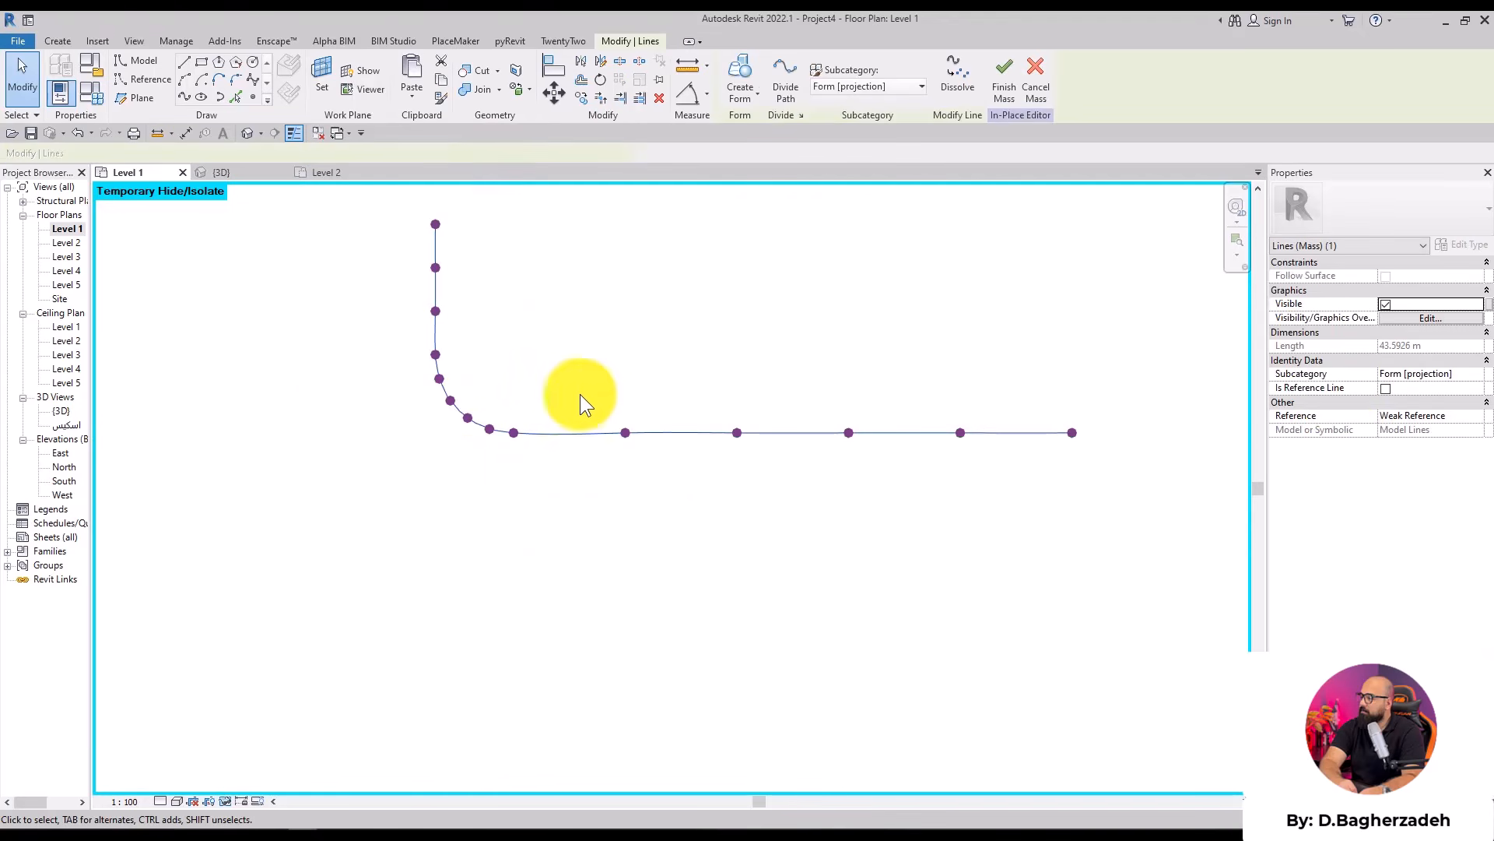
pyautogui.click(1385, 388)
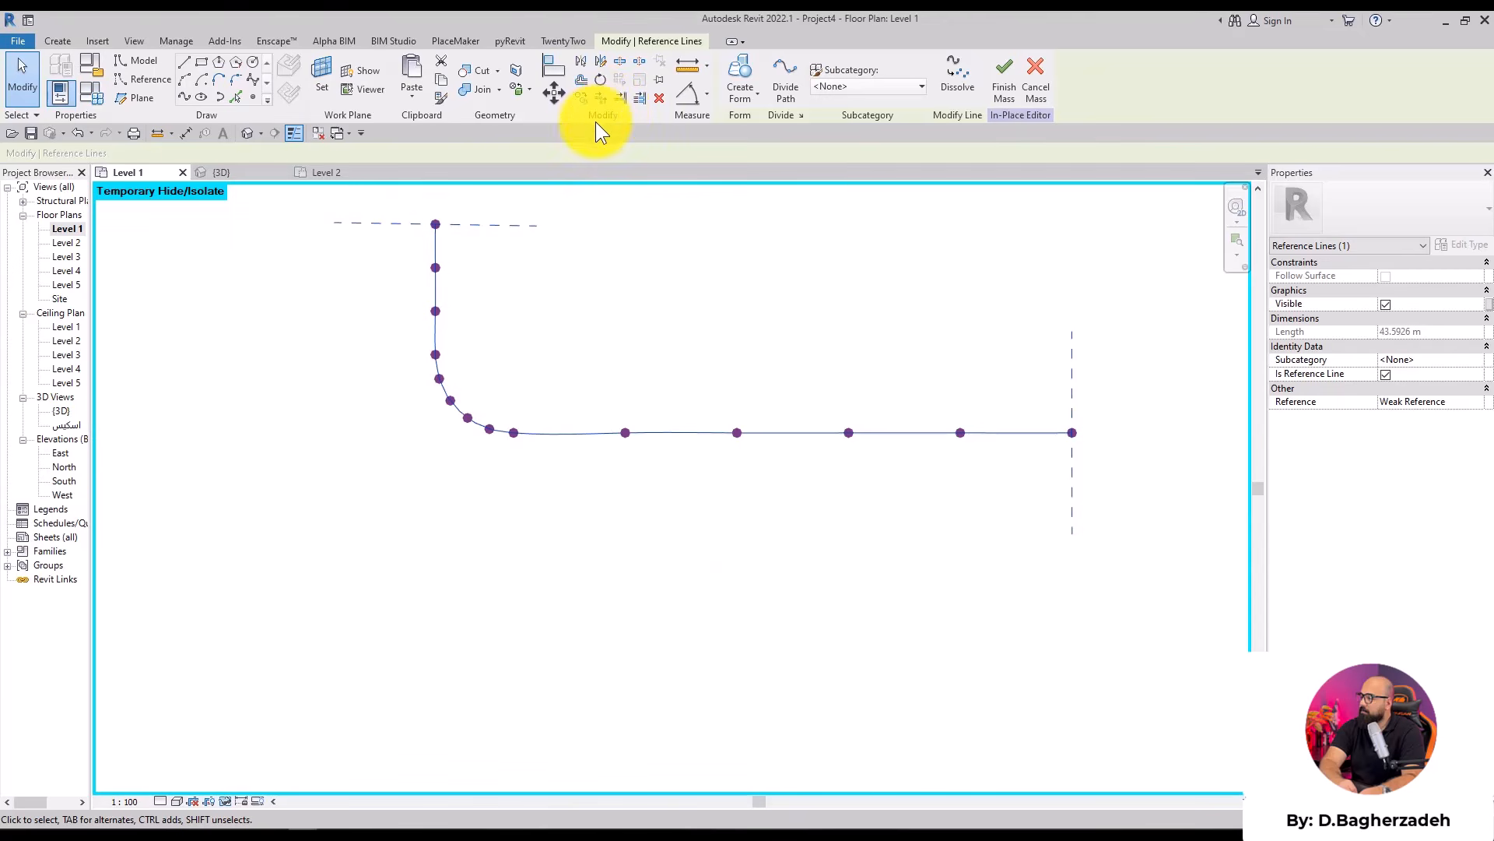
# Copy the reference spline about 1 m diagonally outward from a node on the curved corner
pyautogui.click(581, 97)
pyautogui.scroll(3, 401, 384)
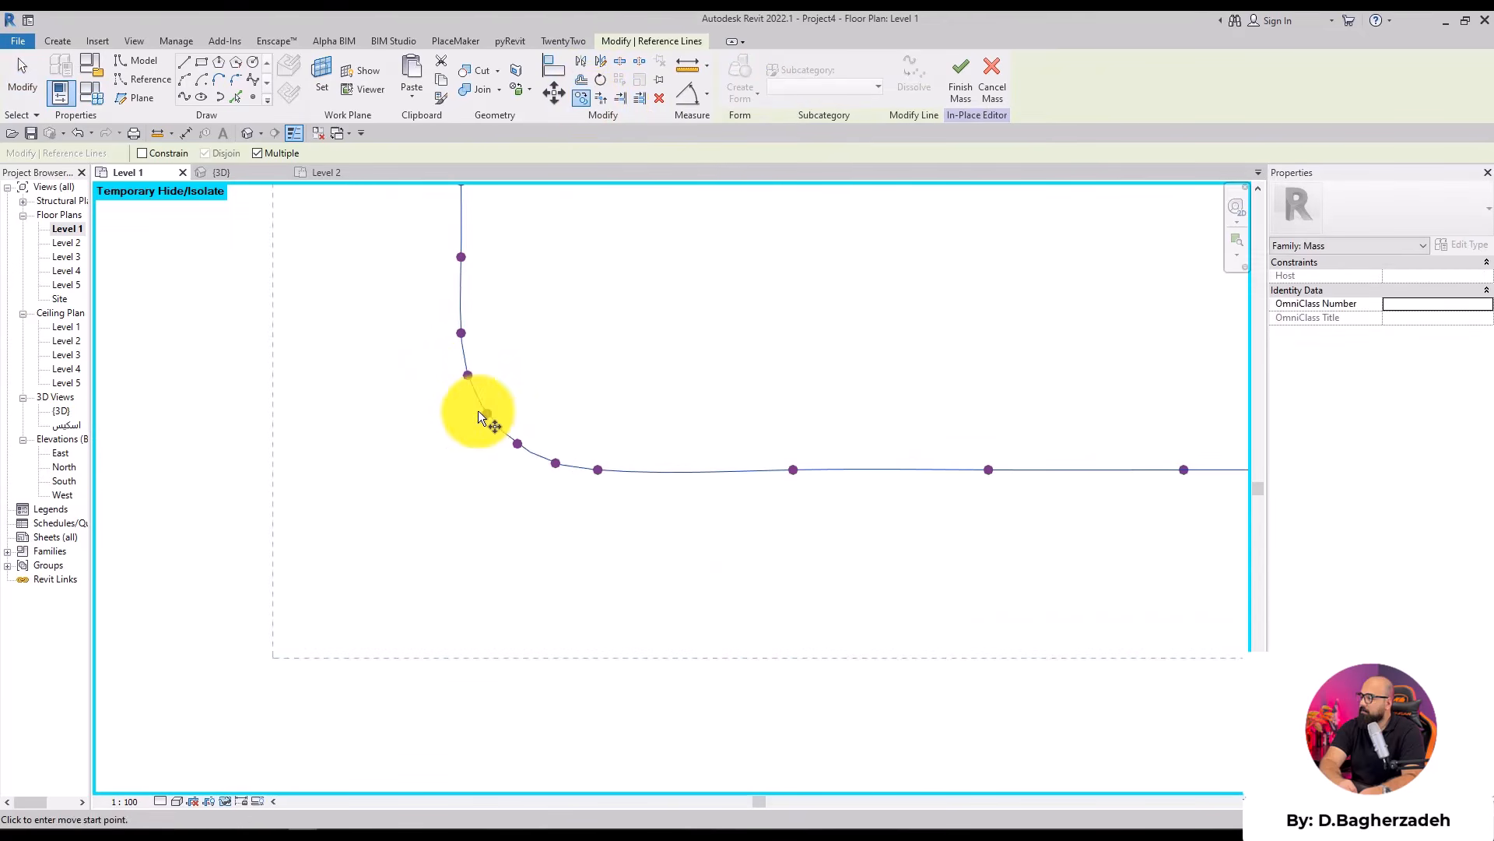
pyautogui.click(486, 413)
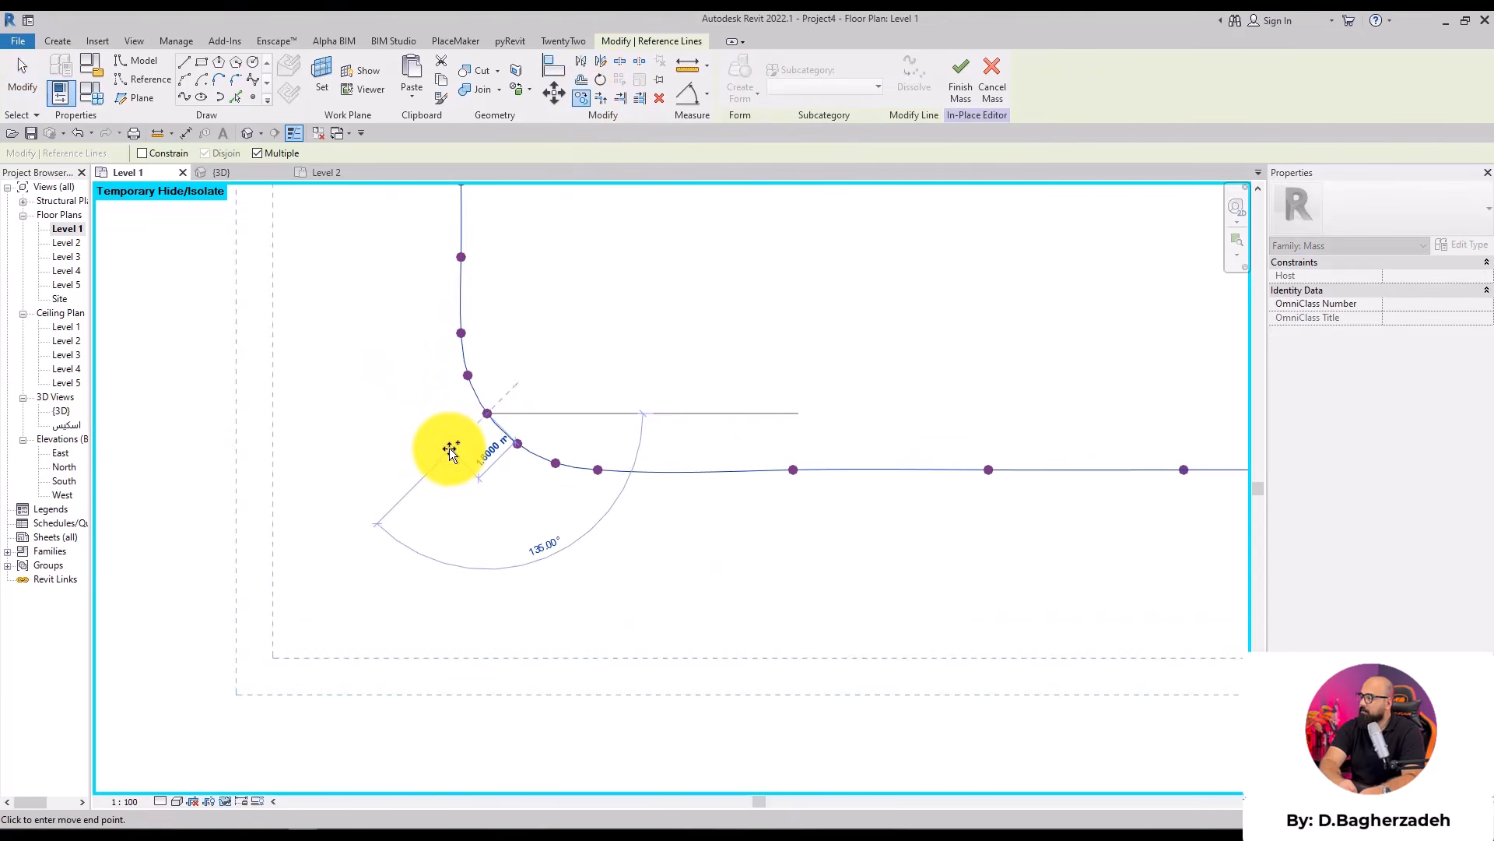
pyautogui.click(449, 451)
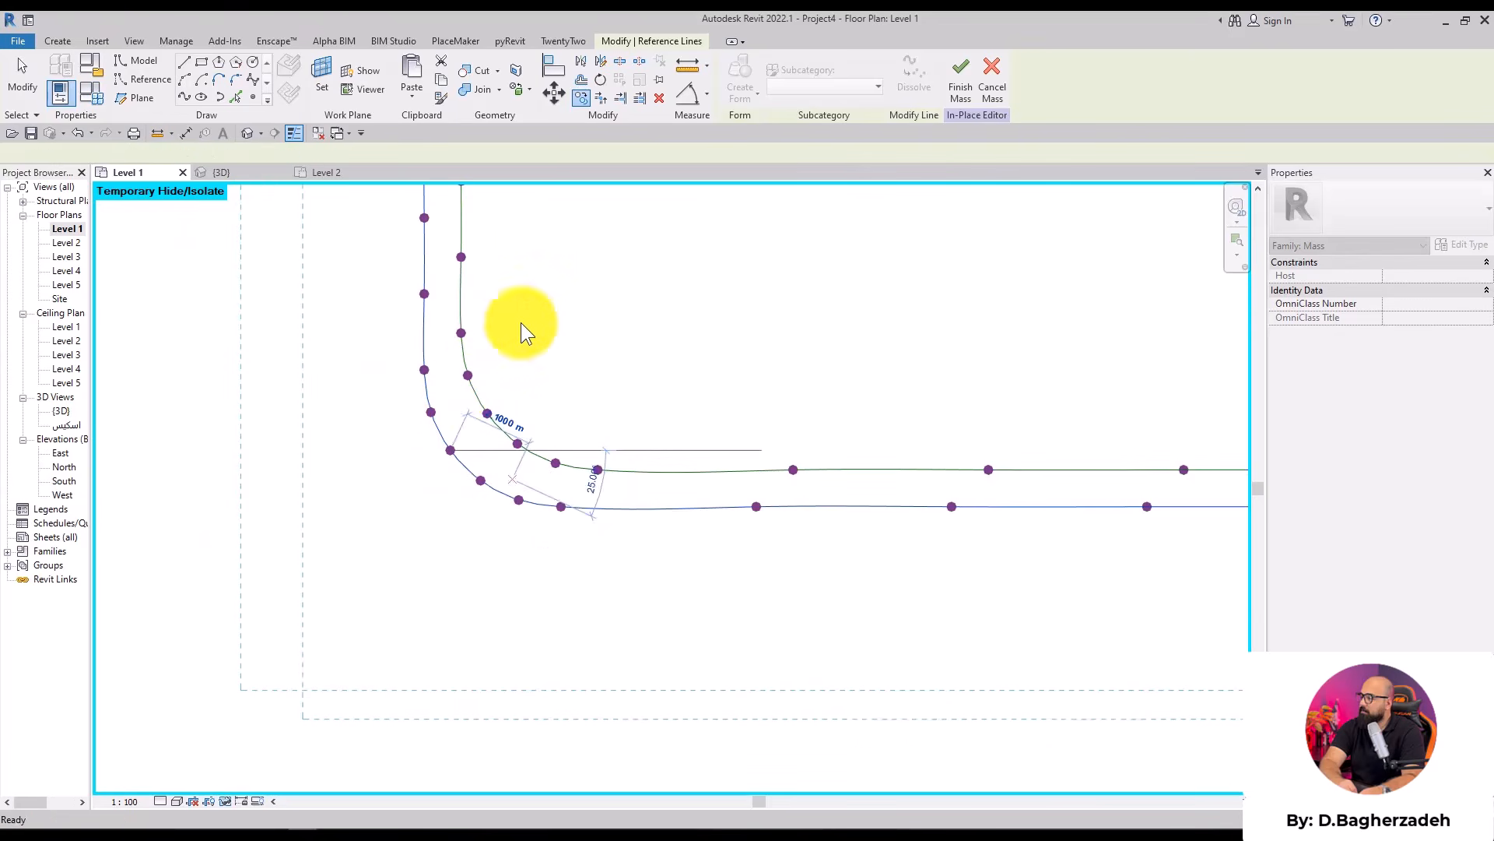
pyautogui.press('Escape')
# Examine how the nodes and both ends of the copied outer spline sit relative to the inner spline
pyautogui.scroll(-2, 813, 405)
pyautogui.moveTo(1051, 418); pyautogui.dragTo(738, 467, button='middle')
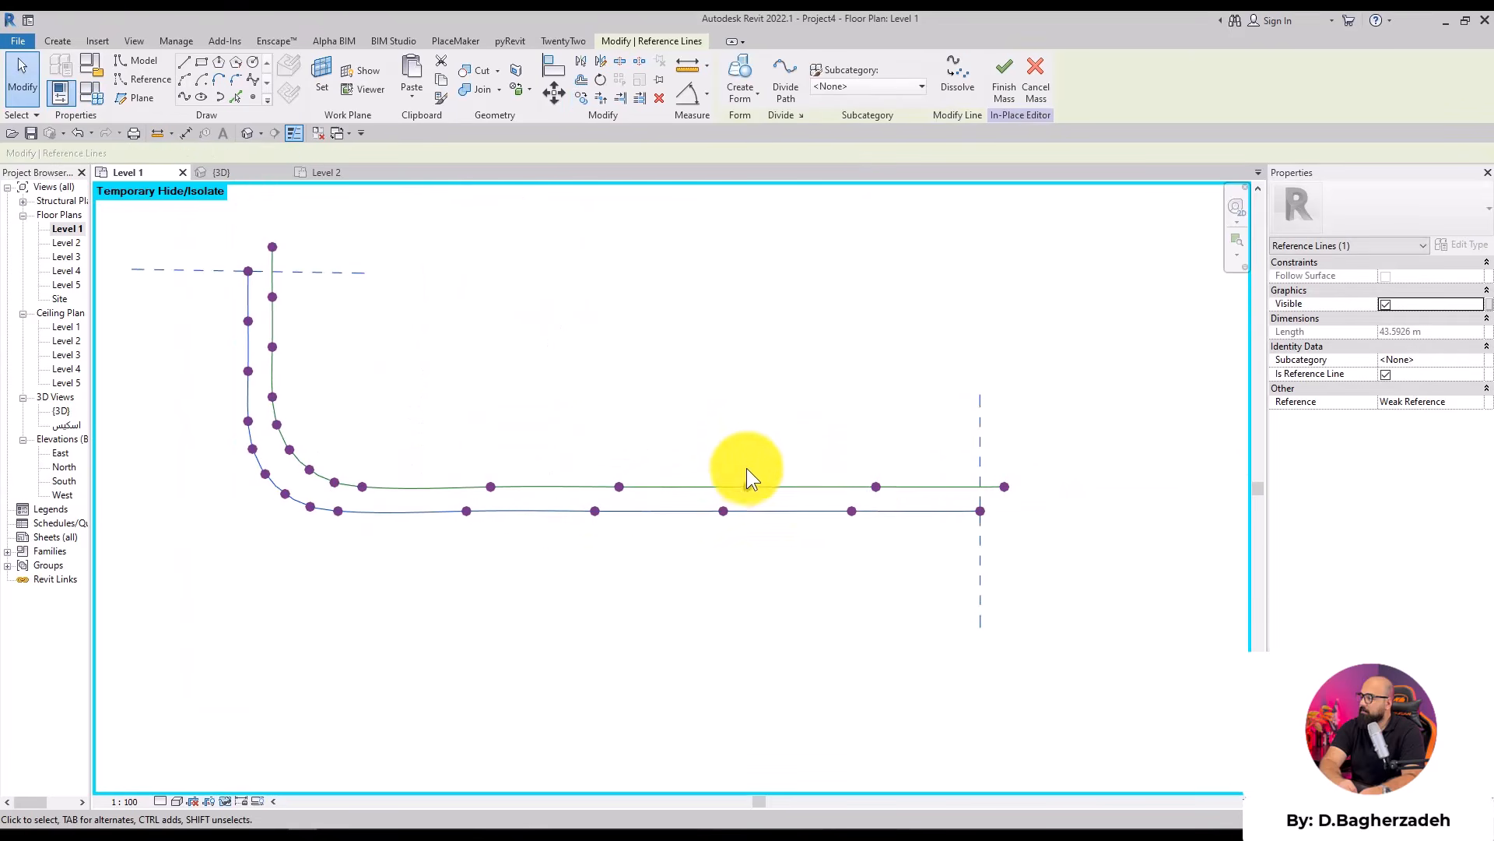
pyautogui.scroll(2, 1026, 475)
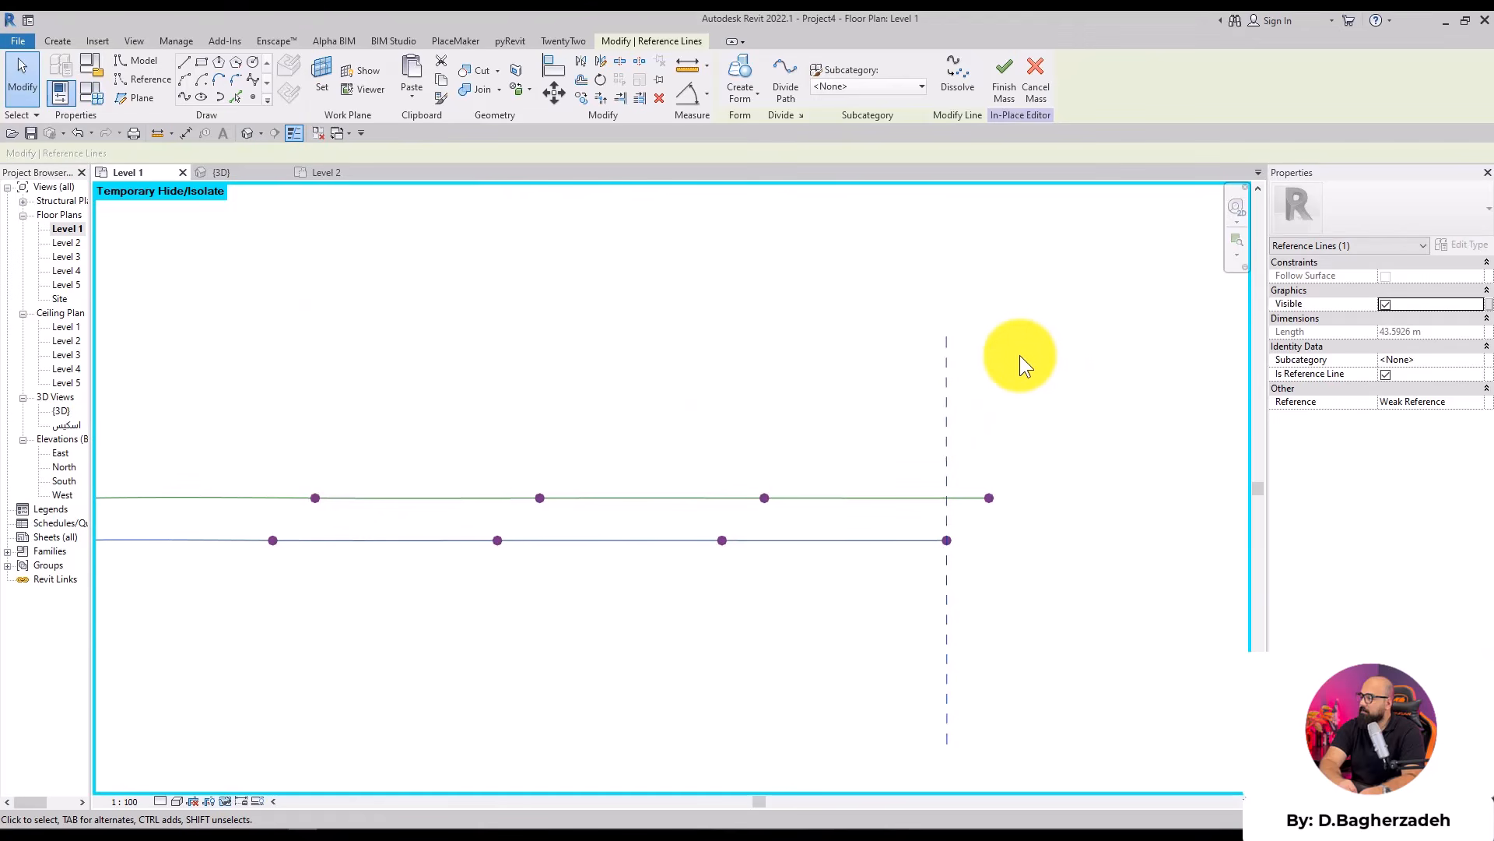
pyautogui.scroll(-2, 977, 533)
pyautogui.scroll(-5, 470, 383)
pyautogui.moveTo(441, 381); pyautogui.dragTo(607, 501, button='middle')
pyautogui.scroll(4, 428, 444)
pyautogui.click(724, 534)
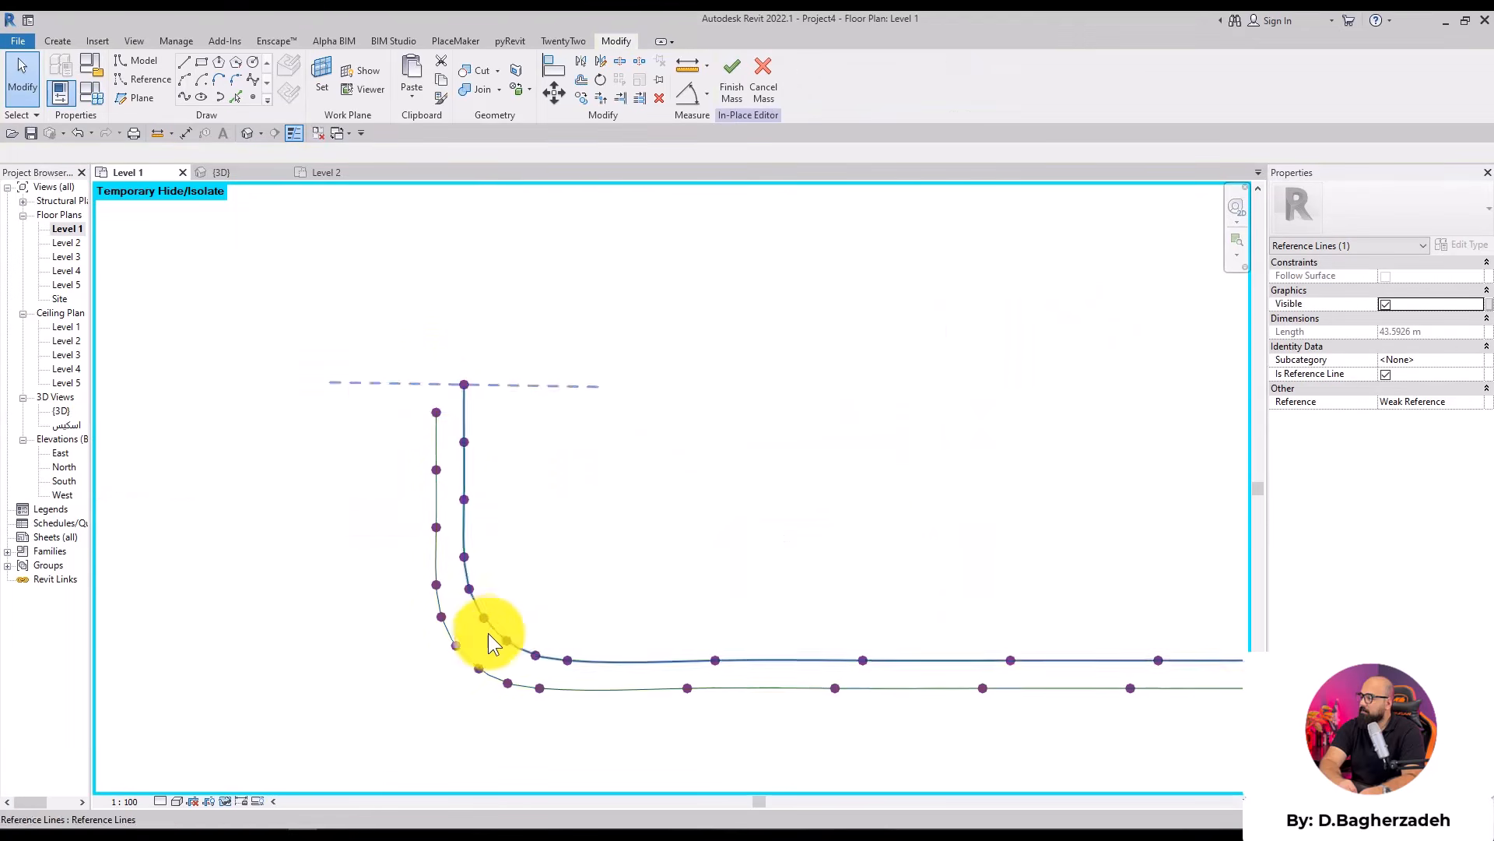
pyautogui.scroll(2, 484, 625)
pyautogui.scroll(-2, 717, 400)
# Draw a vertical model line about 8.3 m long downward from the inner spline's end node on the long straight side
pyautogui.moveTo(717, 400); pyautogui.dragTo(507, 417, button='middle')
pyautogui.press('l')
pyautogui.press('i')
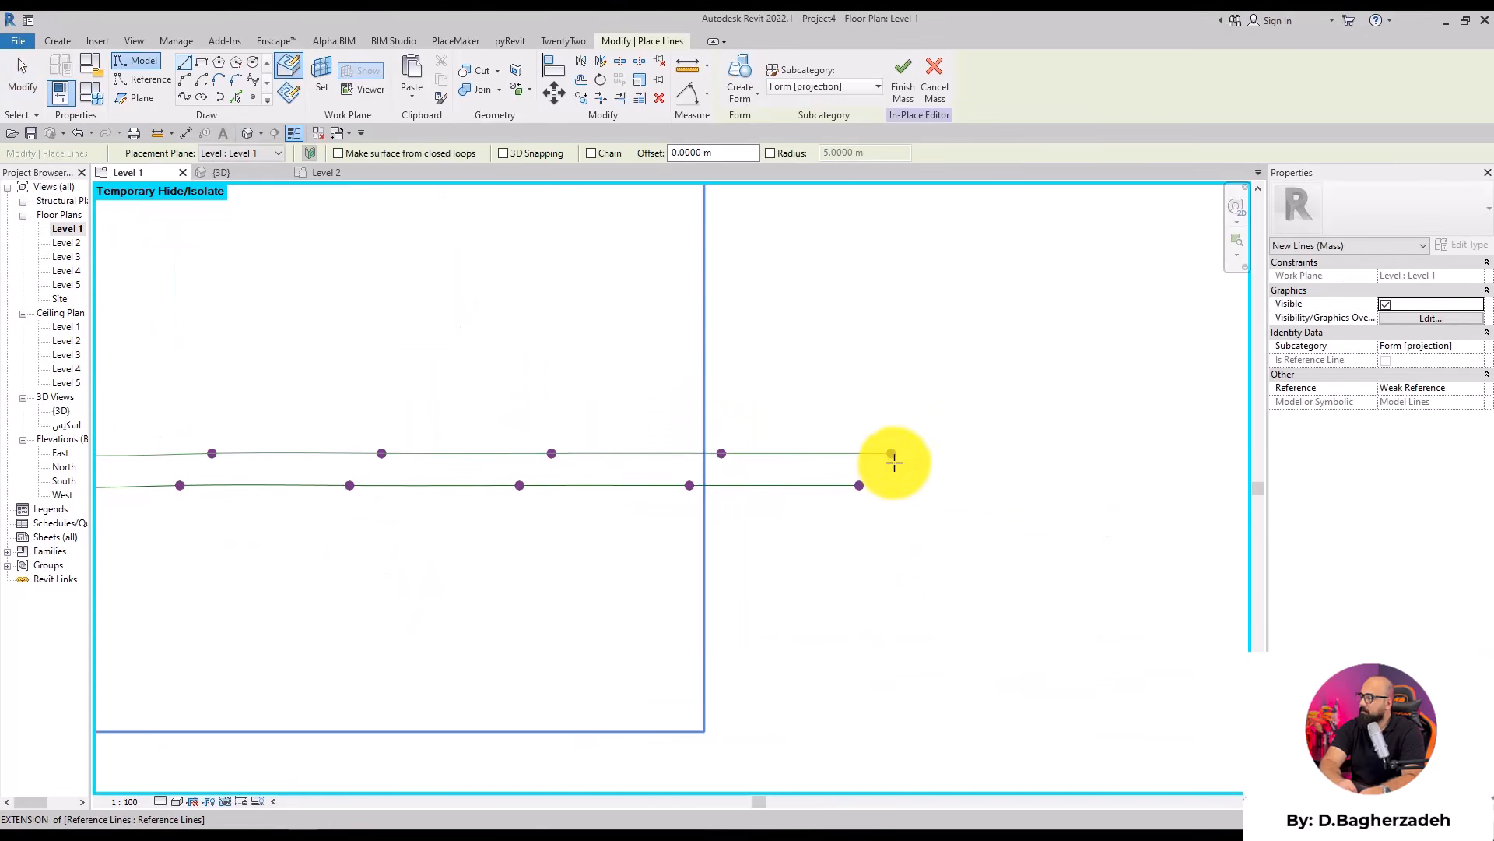
pyautogui.click(891, 453)
pyautogui.click(881, 596)
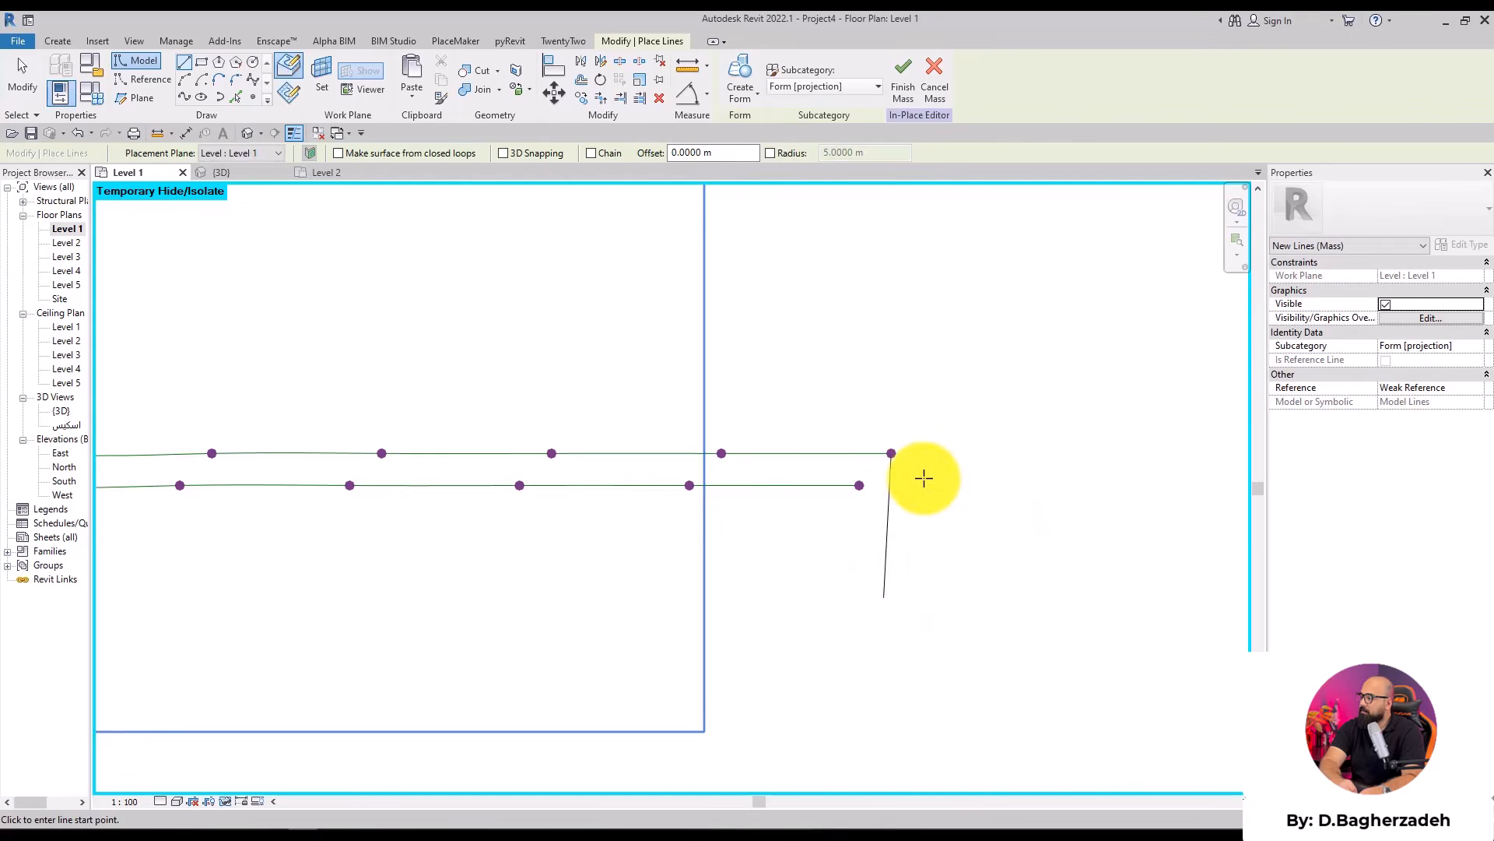
pyautogui.hotkey('ctrl', 'z')
pyautogui.click(889, 455)
pyautogui.click(885, 687)
pyautogui.press('Escape')
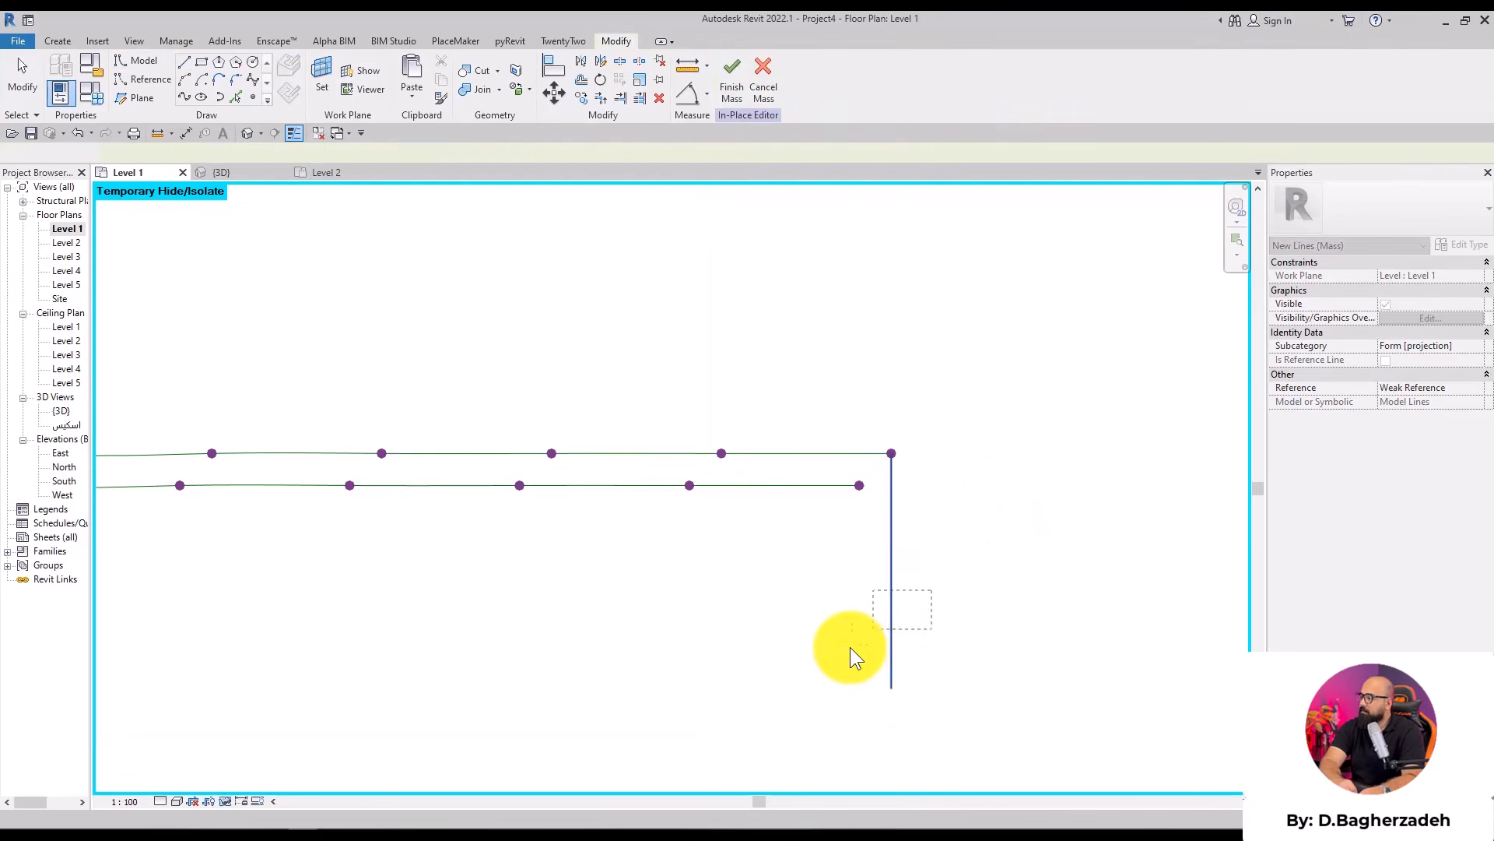
# Copy the vertical line to the next two nodes of the inner spline along the long straight side
pyautogui.moveTo(874, 610); pyautogui.dragTo(887, 653, button='middle')
pyautogui.click(902, 651)
pyautogui.press('c')
pyautogui.press('o')
pyautogui.click(905, 496)
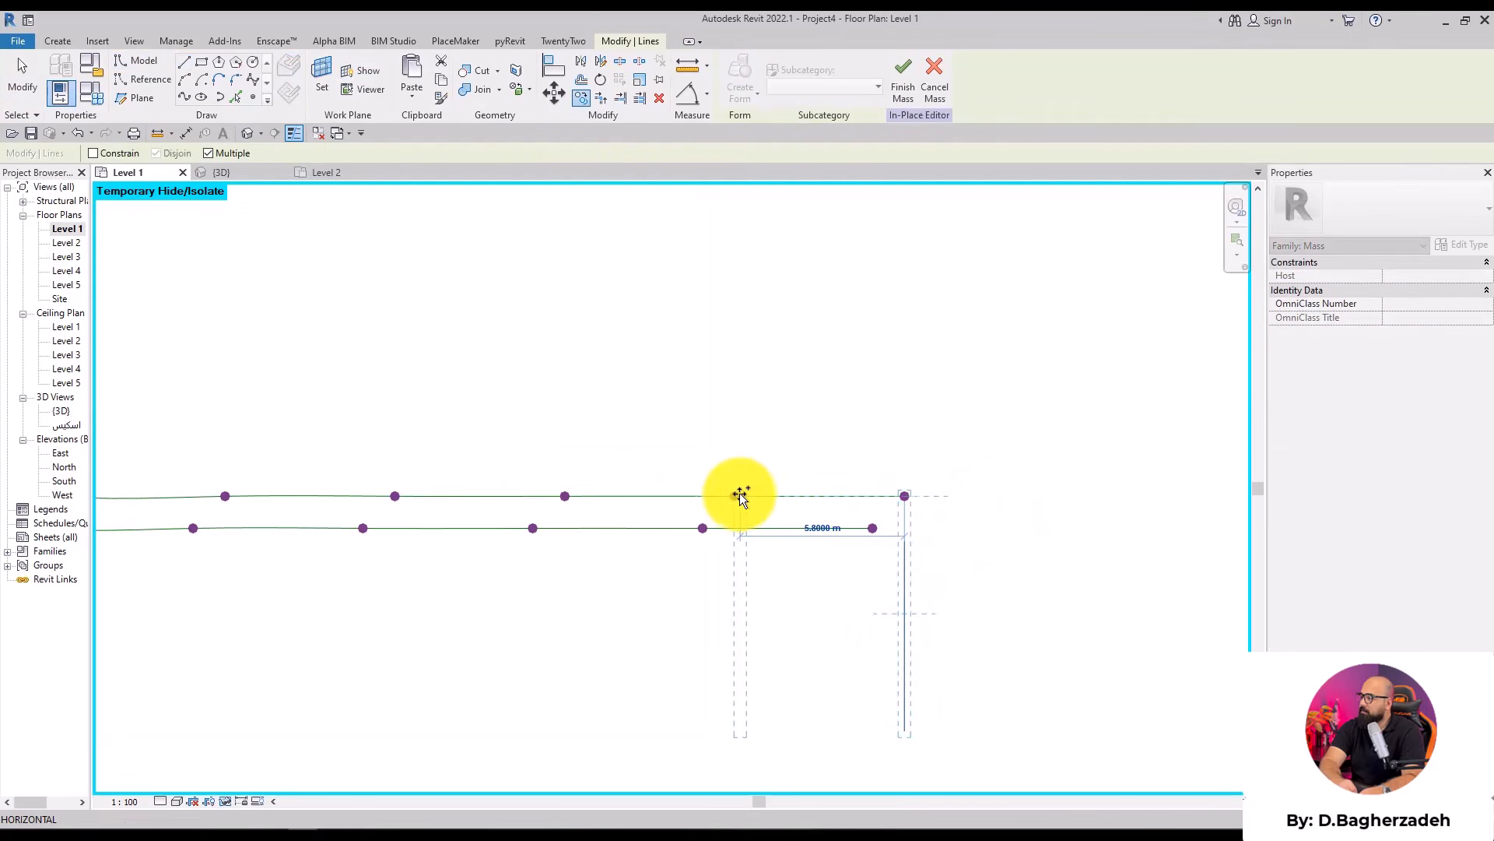
pyautogui.click(736, 496)
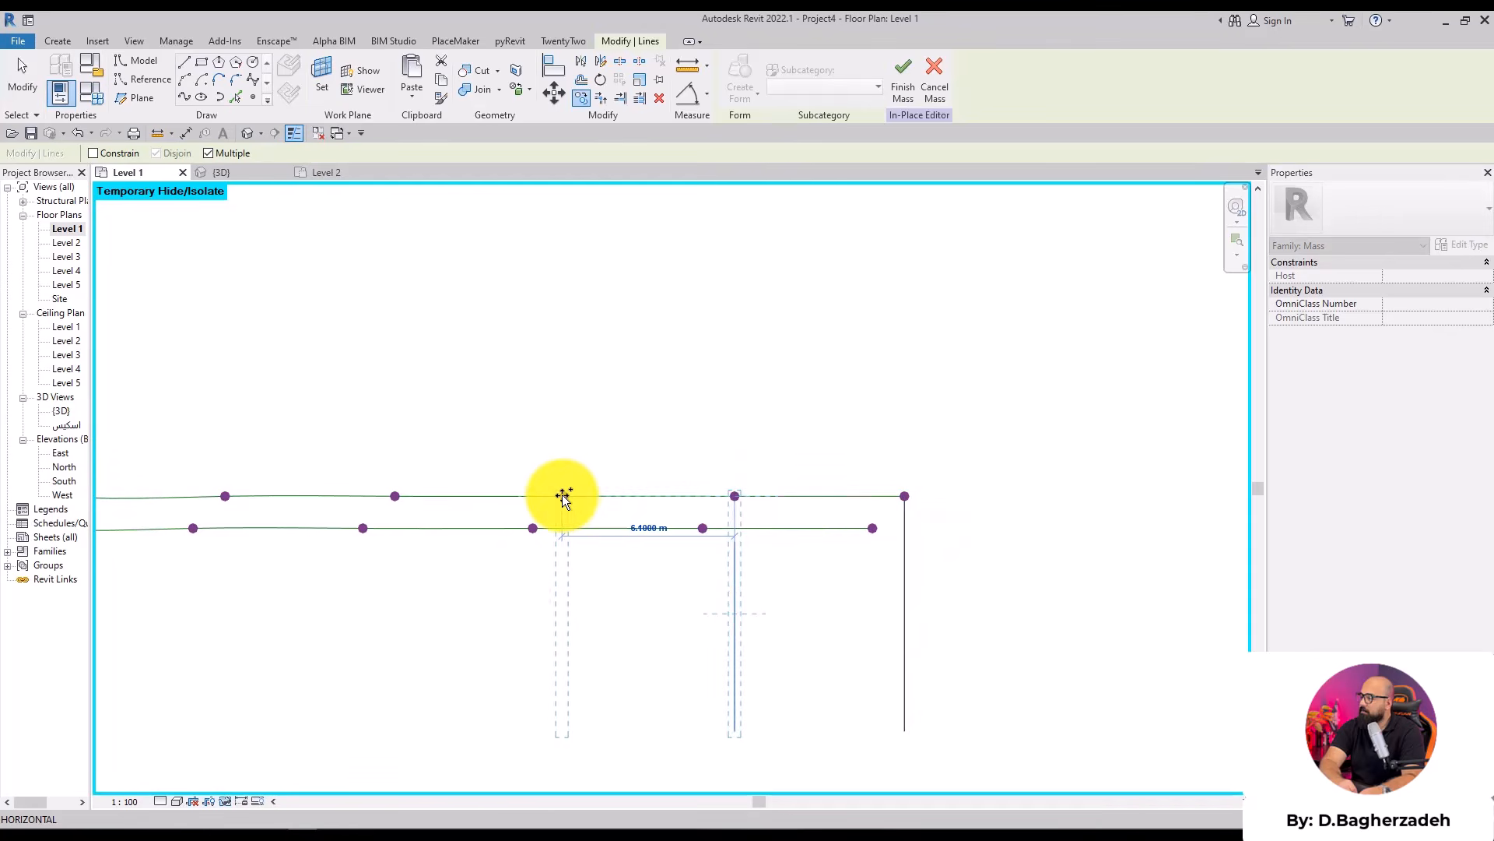
pyautogui.click(564, 496)
pyautogui.press('Escape')
# Delete the copied vertical line at the third node from the long side's end
pyautogui.moveTo(584, 573); pyautogui.dragTo(655, 566, button='middle')
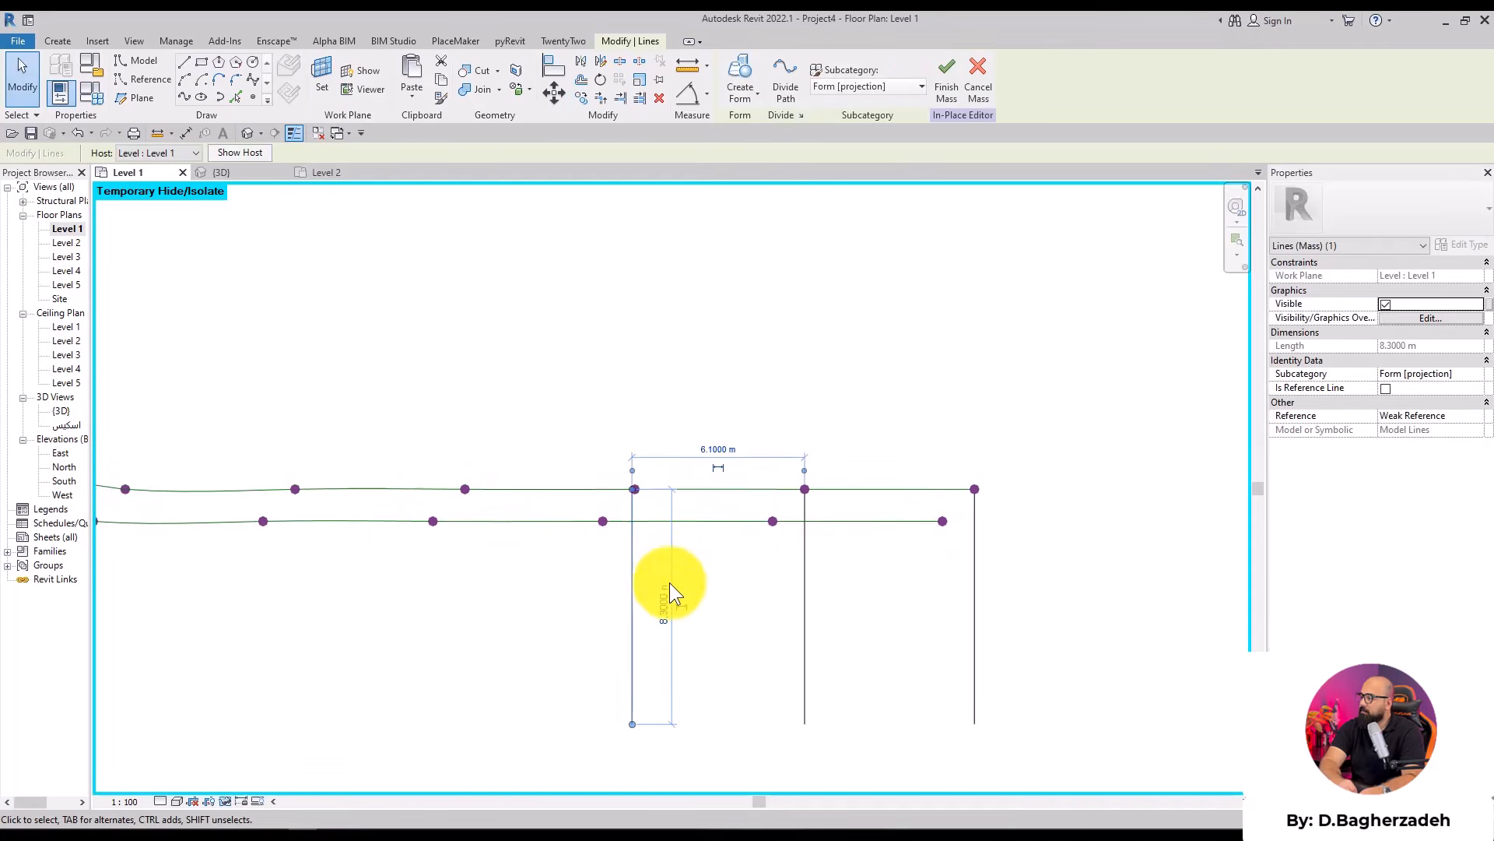
pyautogui.moveTo(668, 581); pyautogui.dragTo(578, 637)
pyautogui.press('Delete')
# Draw vertical model lines downward from the inner spline's remaining four nodes on the long straight side, up to the curve's start
pyautogui.scroll(-2, 747, 490)
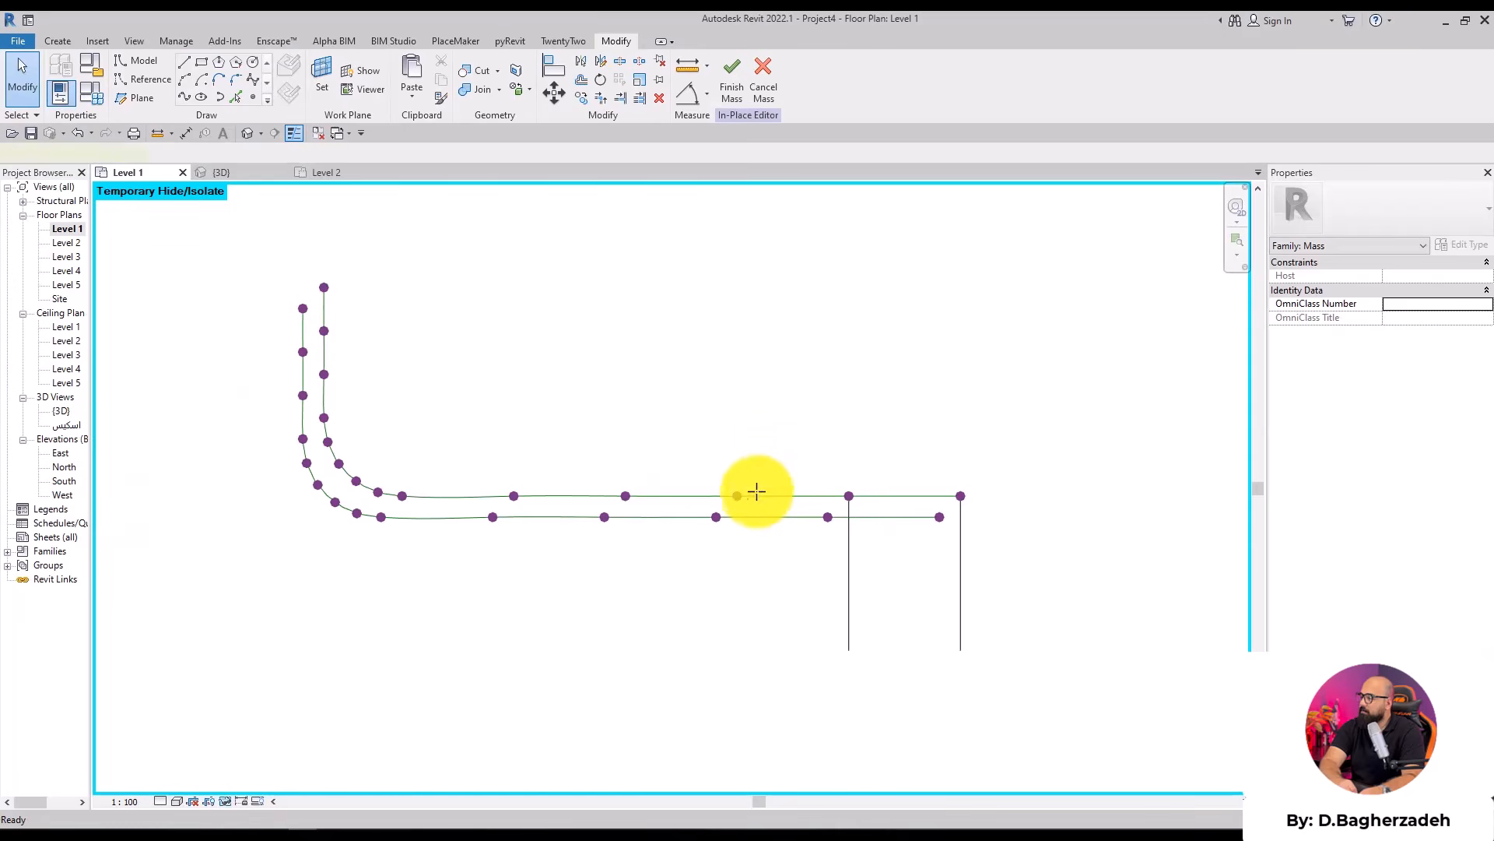
pyautogui.press('l')
pyautogui.press('i')
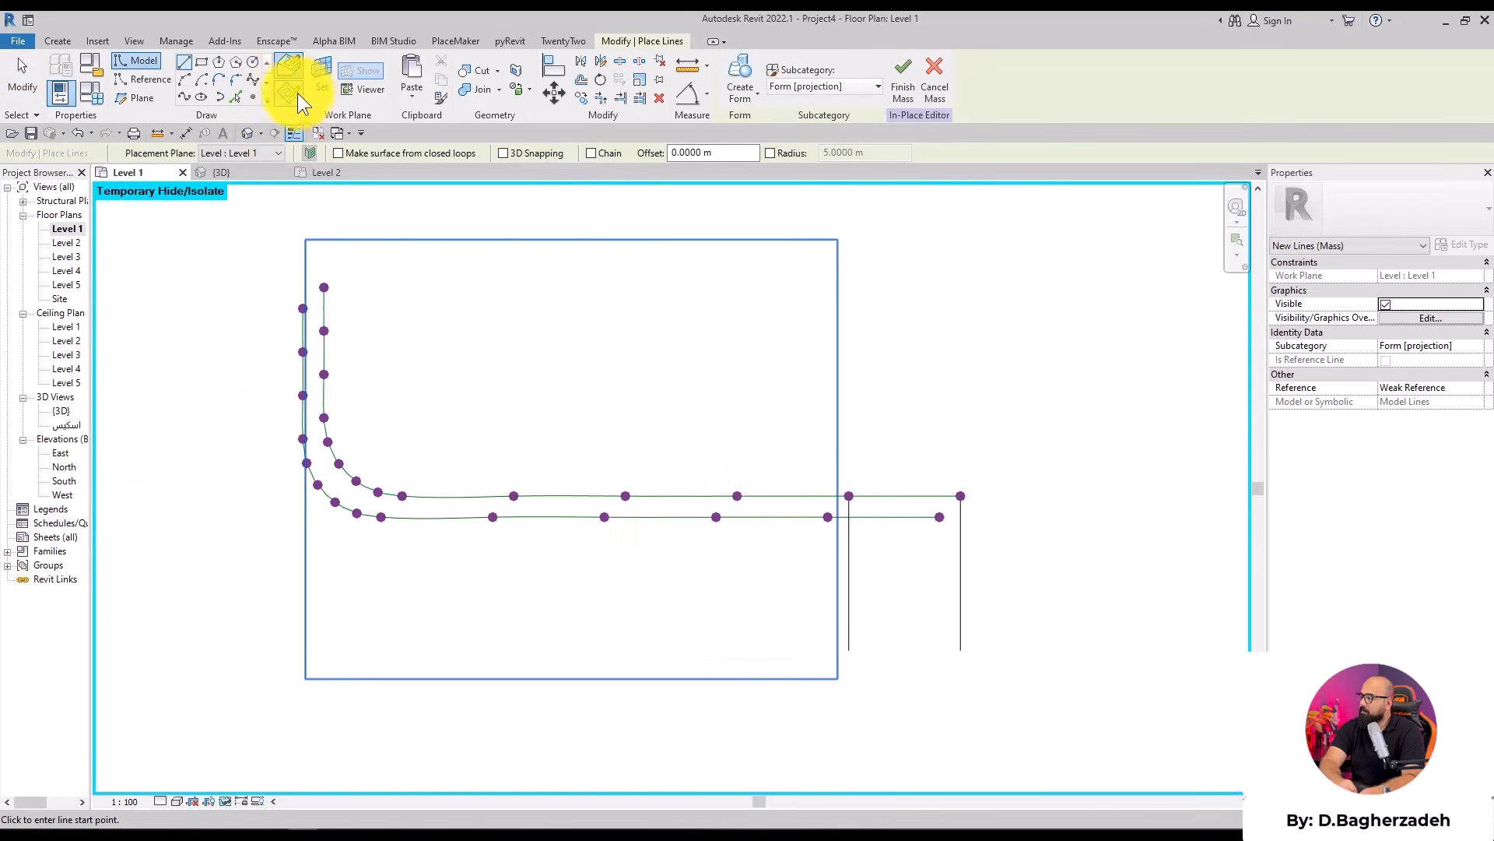
pyautogui.click(737, 496)
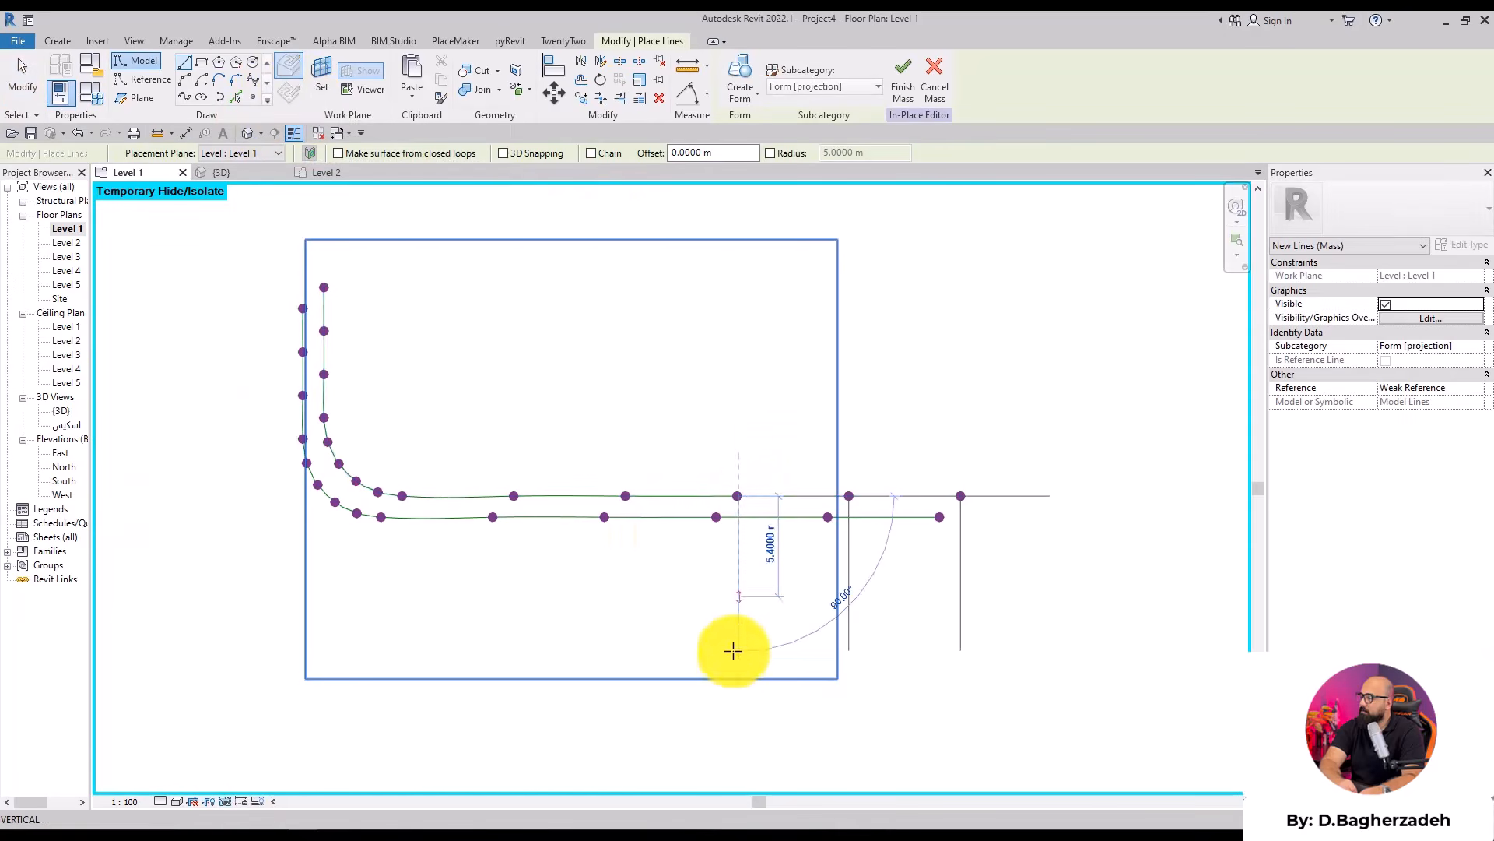
pyautogui.click(735, 658)
pyautogui.click(627, 502)
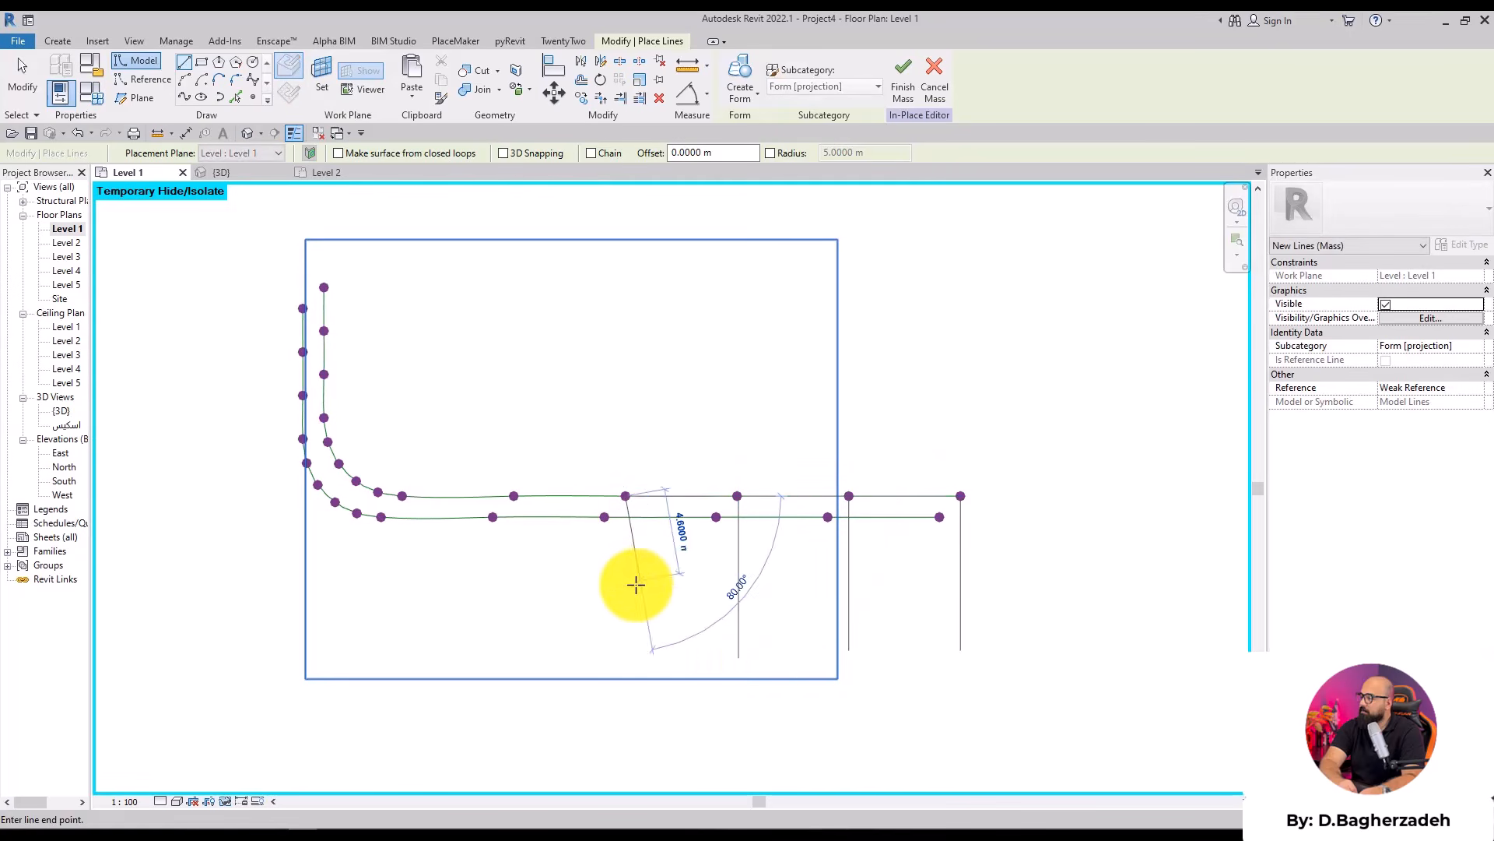
pyautogui.click(627, 590)
pyautogui.click(513, 496)
pyautogui.click(516, 577)
pyautogui.scroll(2, 240, 387)
pyautogui.scroll(2, 389, 498)
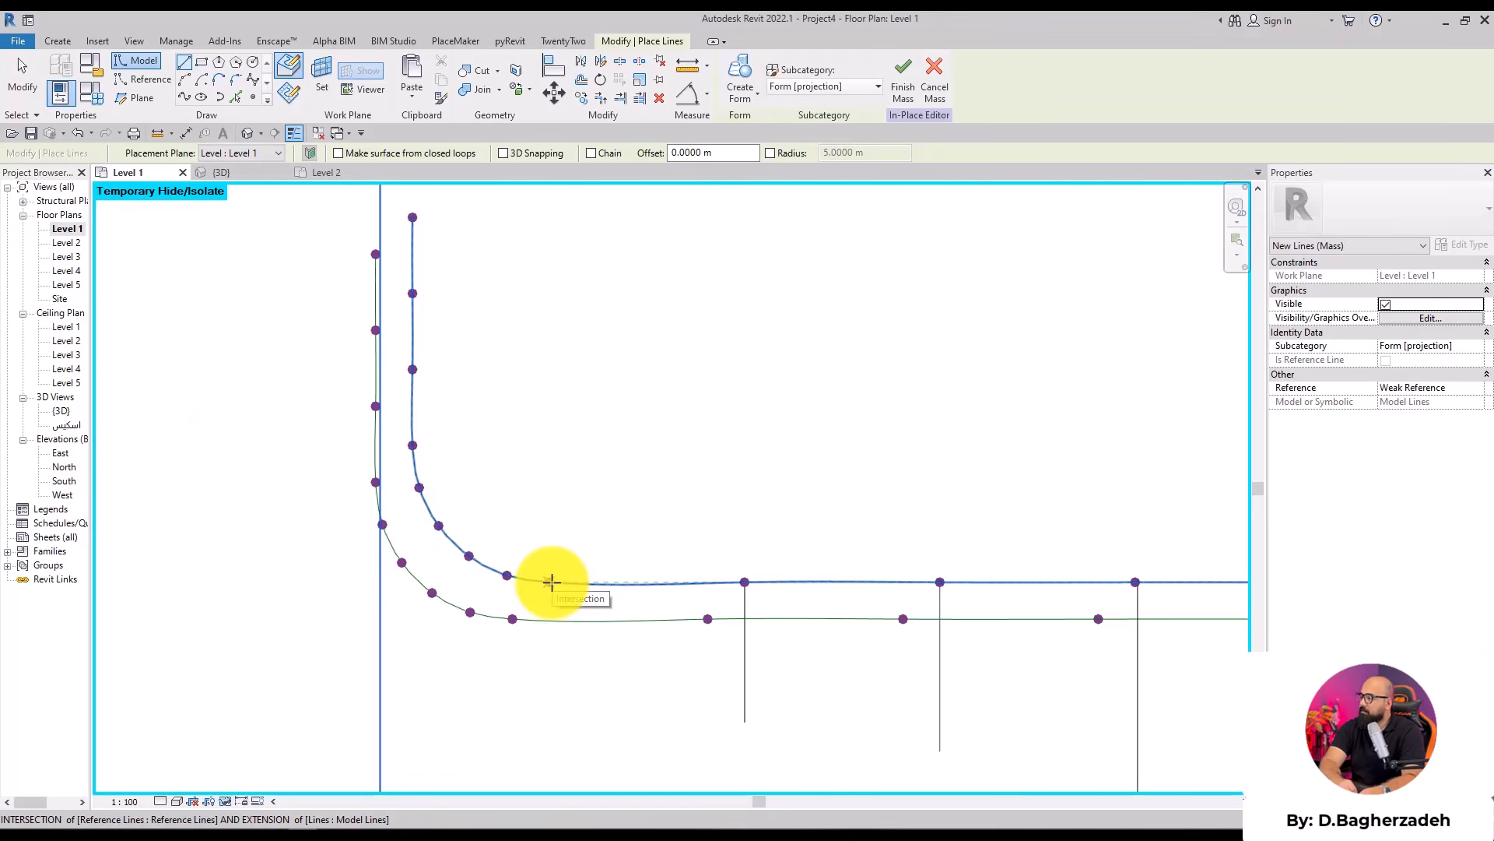
pyautogui.click(551, 582)
# Draw four horizontal model lines about 3 m long outward from the inner spline's nodes on the short vertical side
pyautogui.scroll(-2, 376, 471)
pyautogui.moveTo(377, 470); pyautogui.dragTo(450, 585, button='middle')
pyautogui.scroll(1, 467, 372)
pyautogui.click(462, 356)
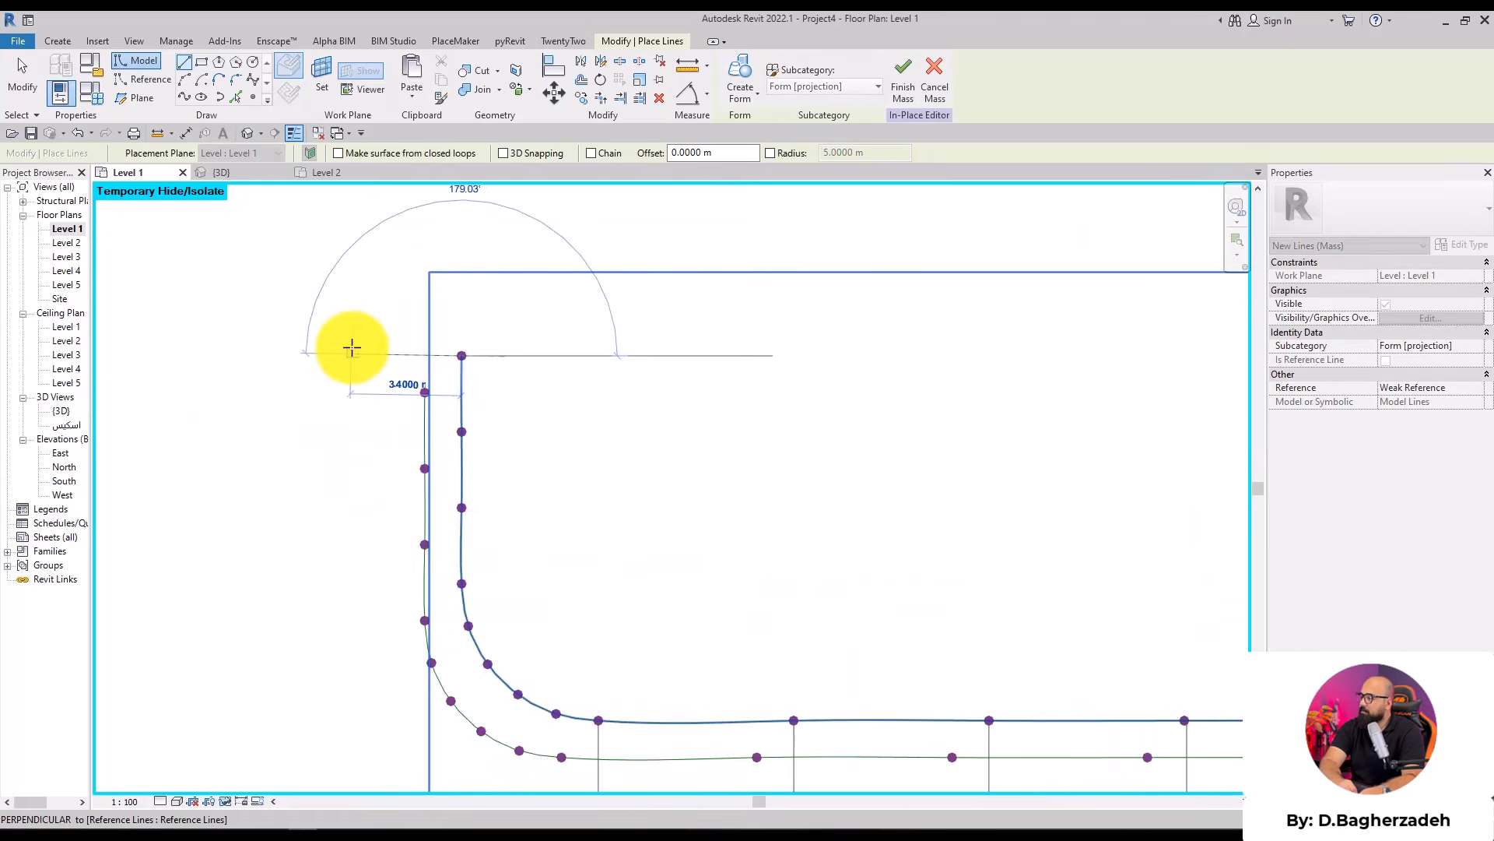
pyautogui.click(351, 348)
pyautogui.click(461, 431)
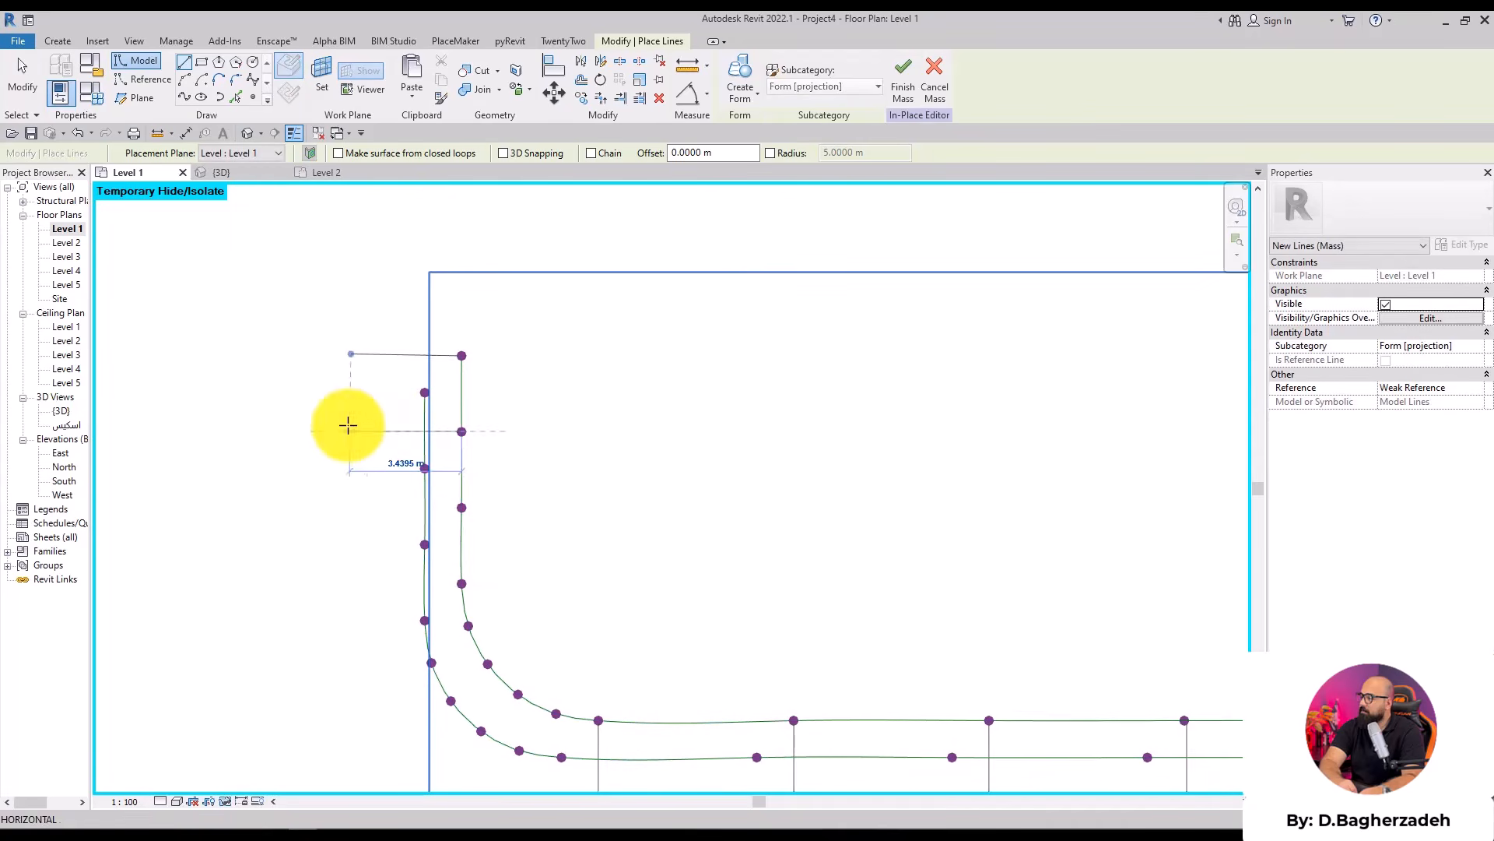
pyautogui.click(351, 424)
pyautogui.click(461, 508)
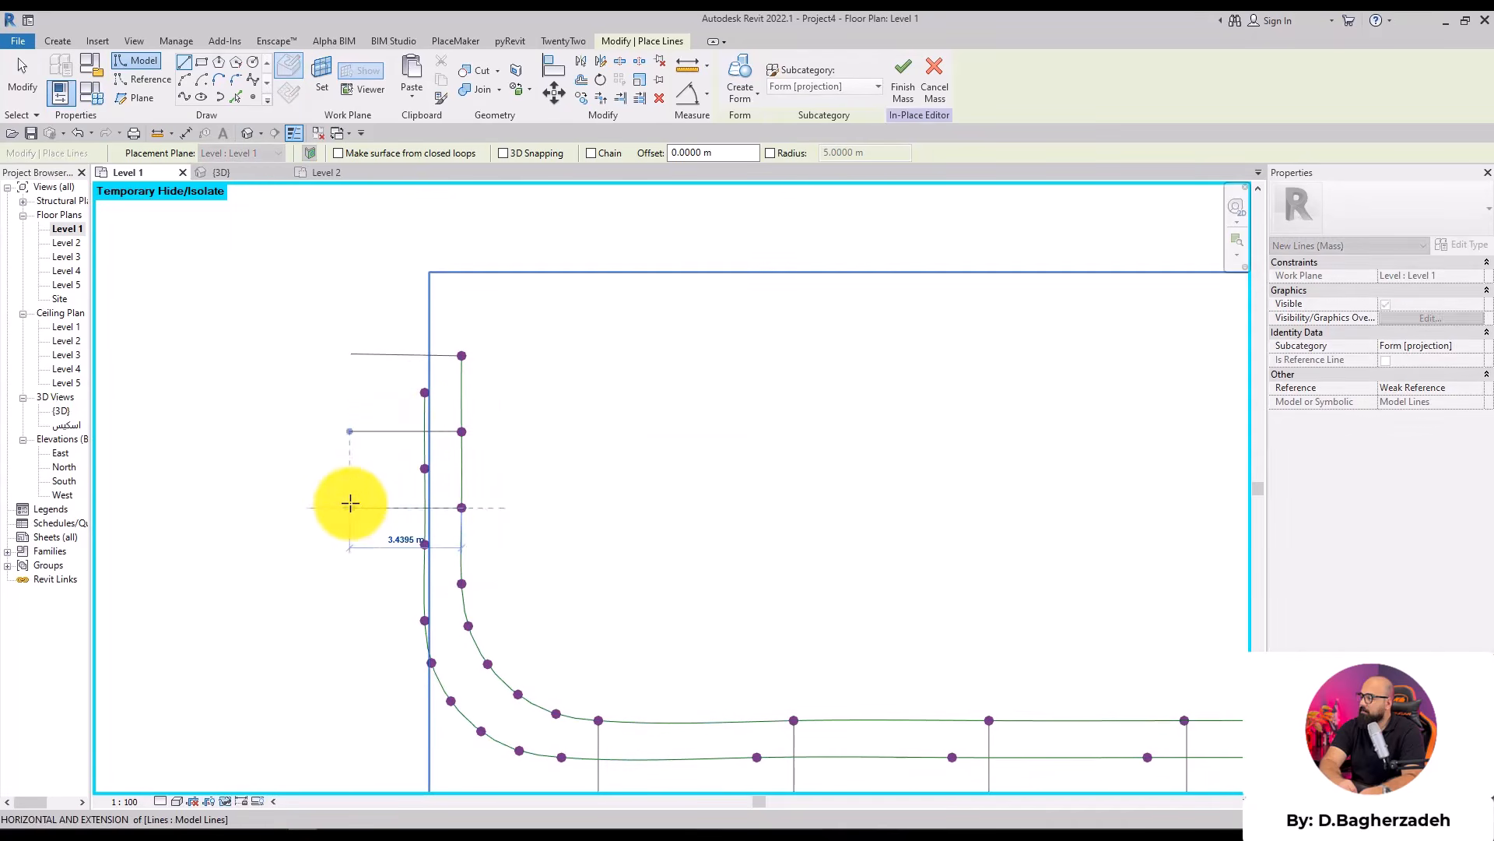
pyautogui.click(351, 504)
pyautogui.click(463, 583)
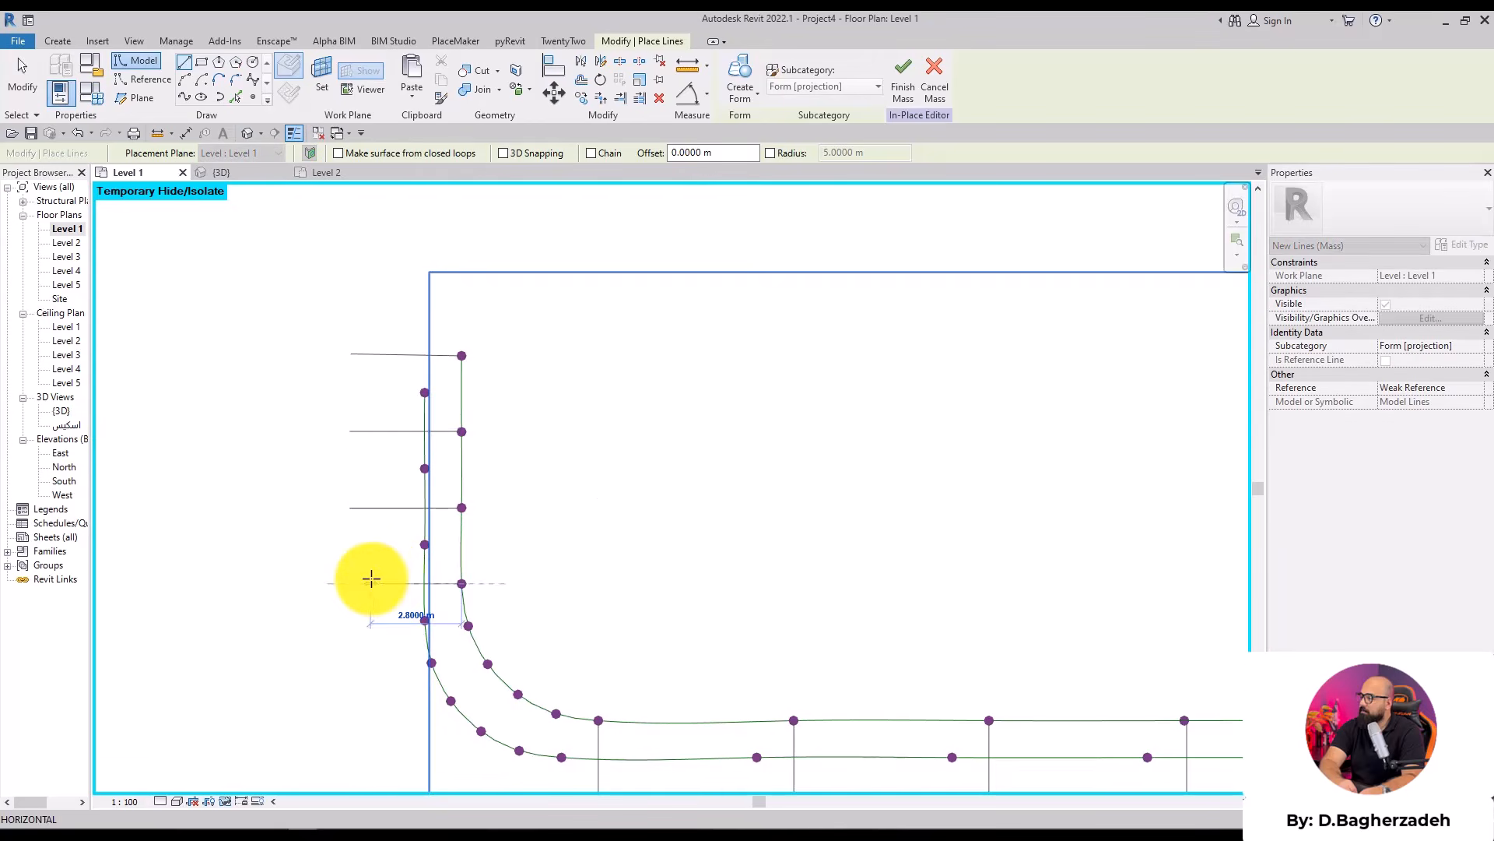
pyautogui.click(373, 578)
pyautogui.scroll(-4, 362, 479)
pyautogui.press('Escape')
# Align the outer spline's end node and its neighbour on the long side with the first two vertical lines
pyautogui.press('a')
pyautogui.press('l')
pyautogui.scroll(1, 989, 632)
pyautogui.moveTo(990, 633); pyautogui.dragTo(863, 516, button='middle')
pyautogui.scroll(2, 862, 516)
pyautogui.click(1002, 568)
pyautogui.click(773, 570)
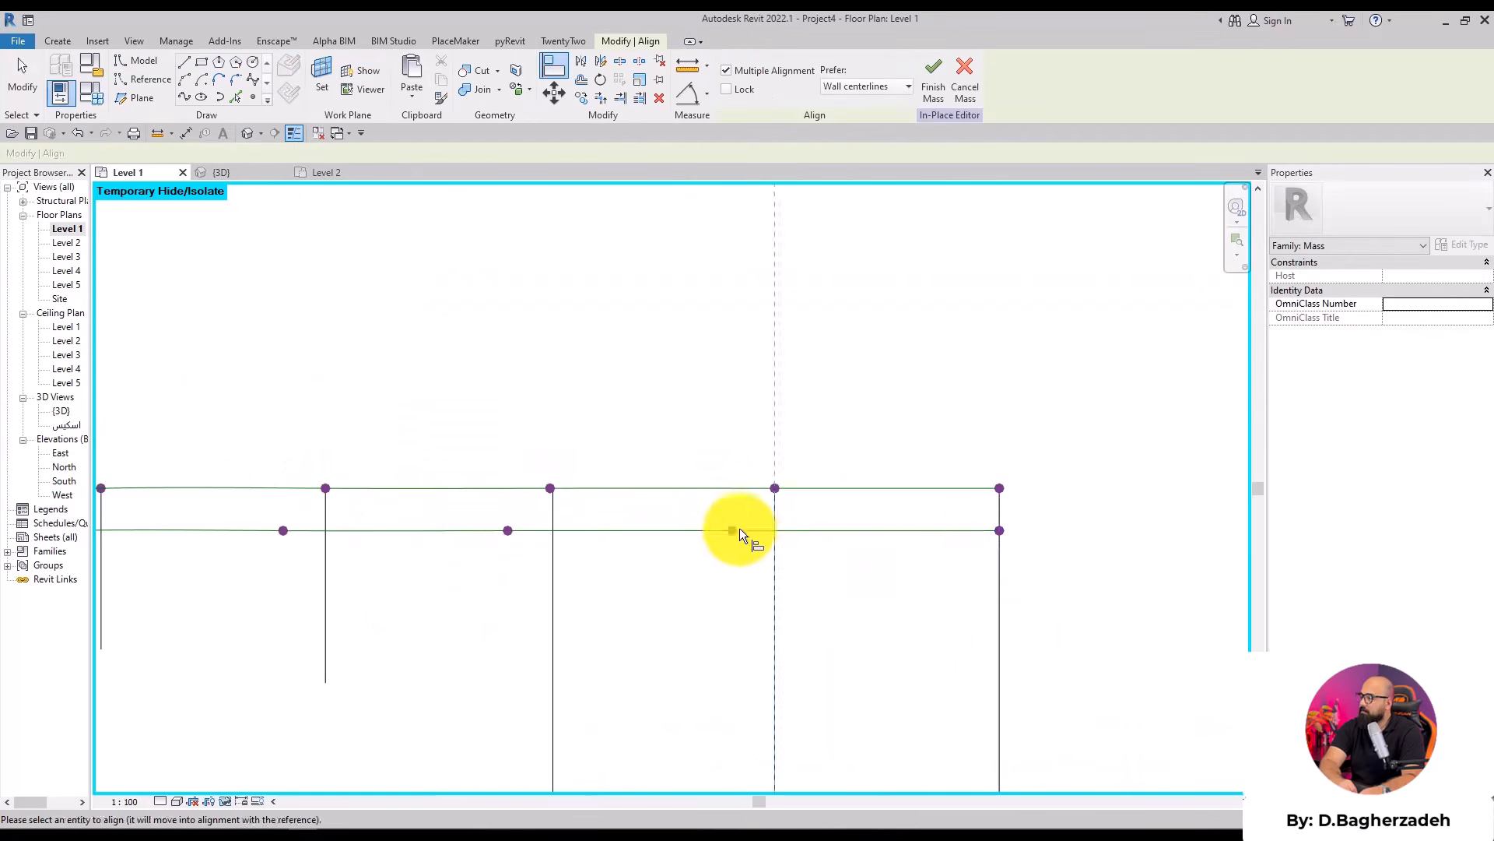
pyautogui.click(553, 557)
pyautogui.hotkey('ctrl', 'z')
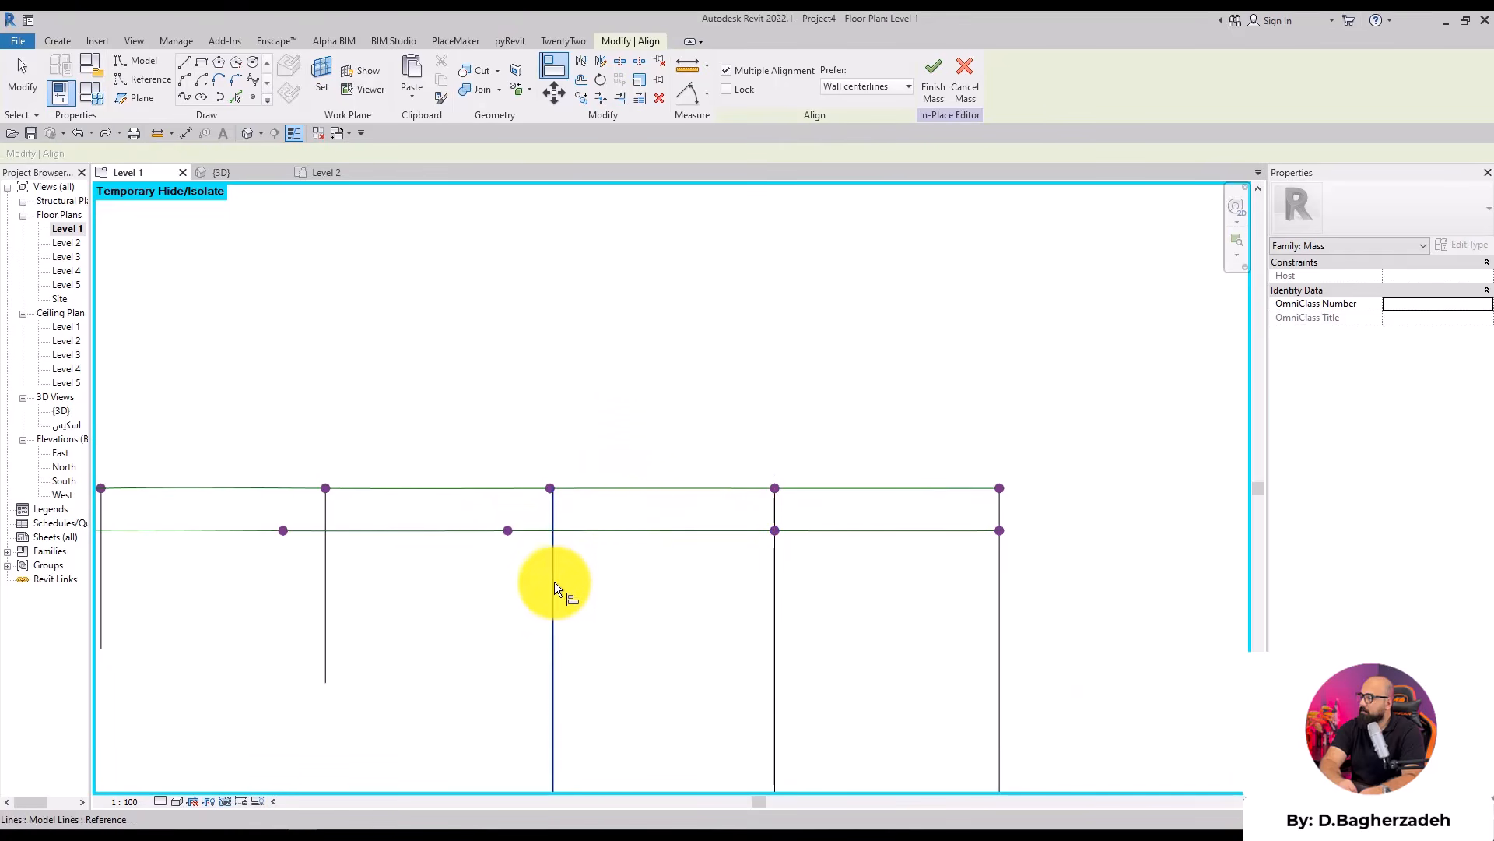
# Align the outer spline's next three nodes toward the curved corner with their corresponding vertical lines
pyautogui.moveTo(439, 619); pyautogui.dragTo(634, 584, button='middle')
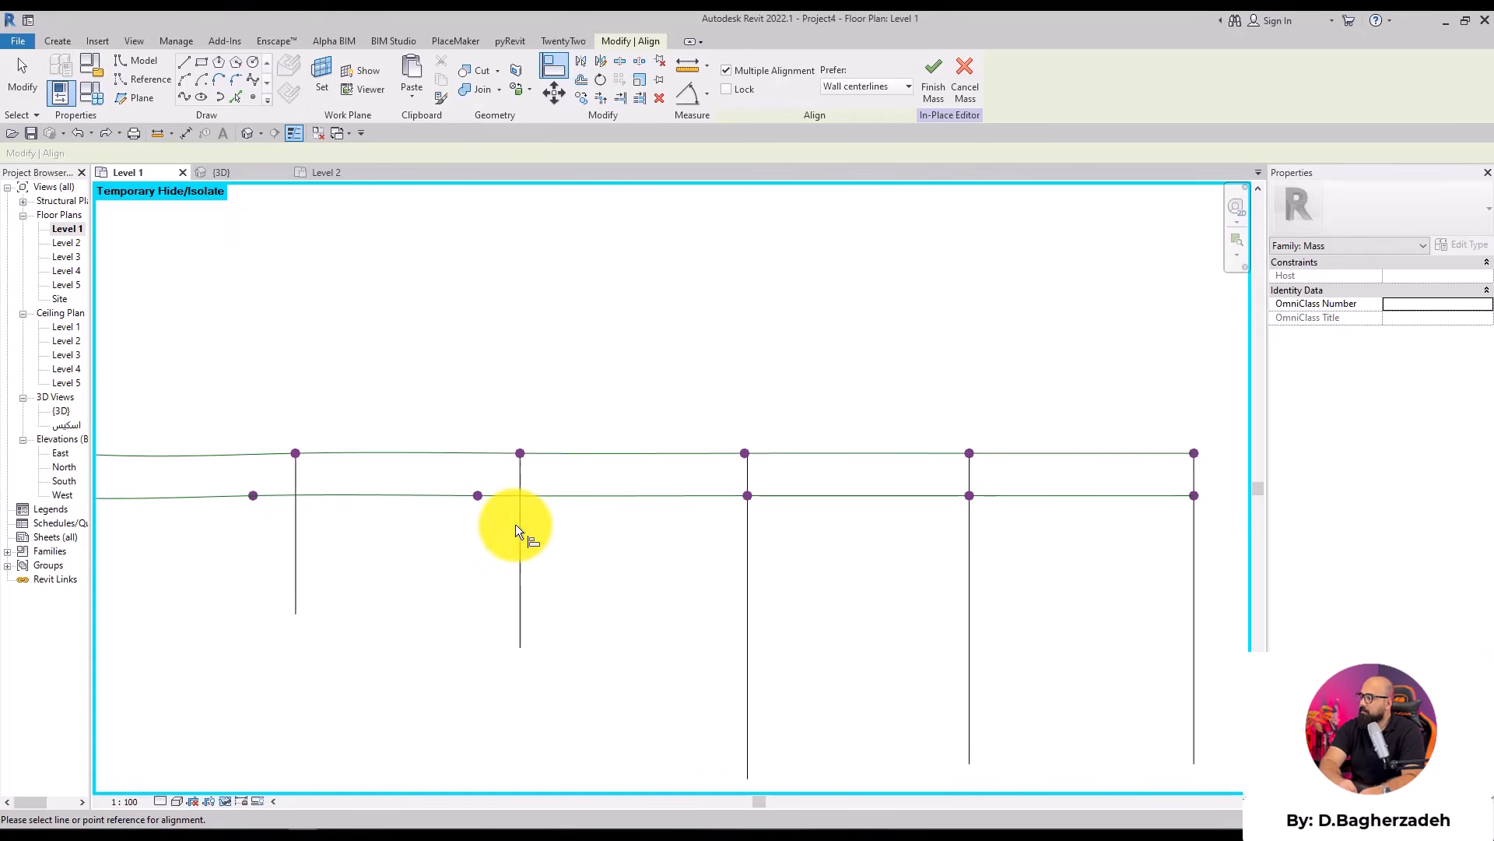
pyautogui.click(521, 516)
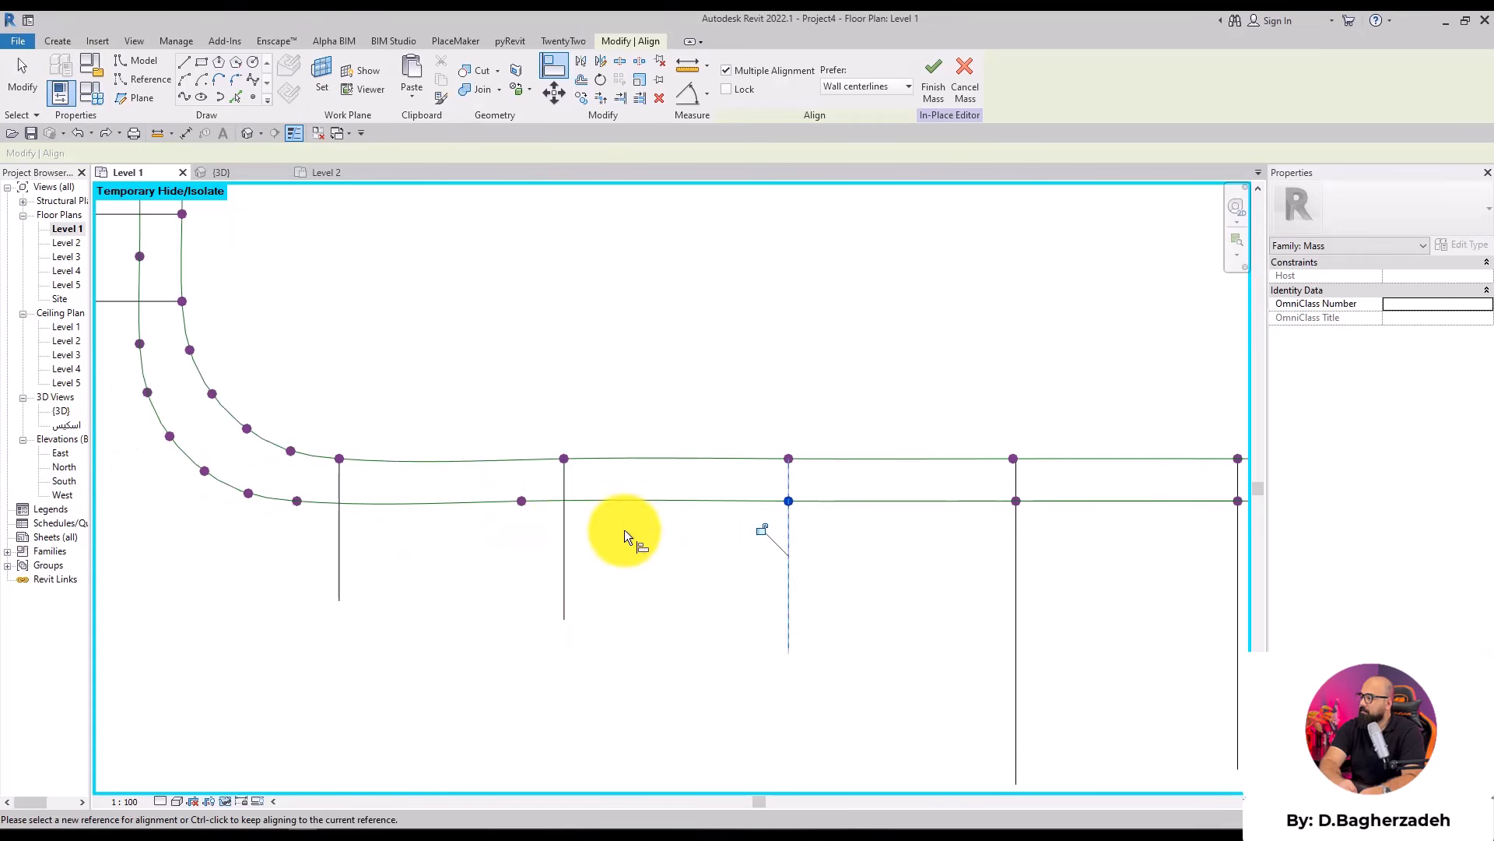
pyautogui.click(522, 501)
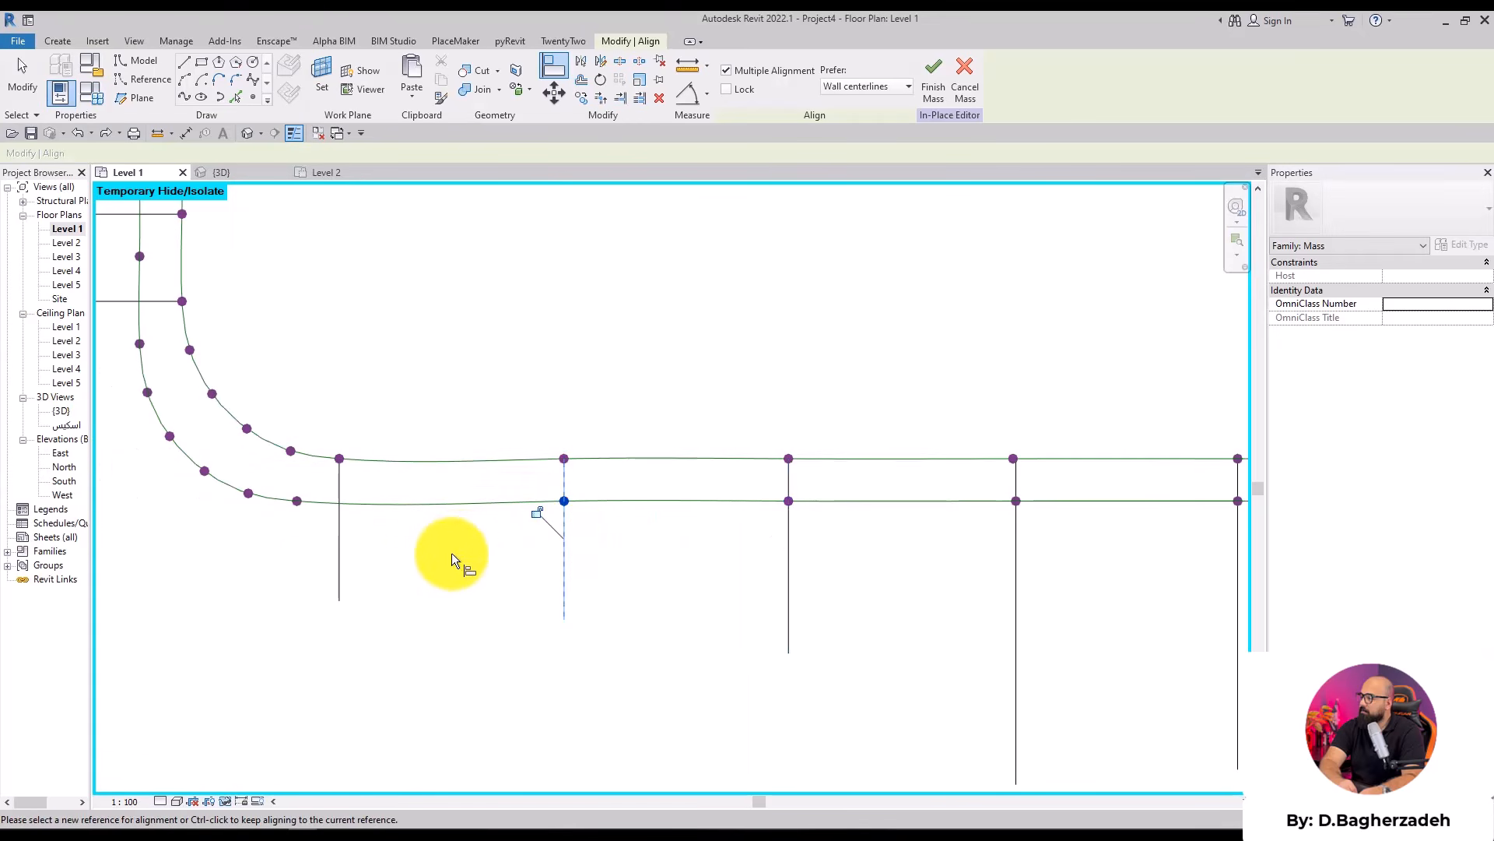
pyautogui.moveTo(339, 407); pyautogui.dragTo(671, 506, button='middle')
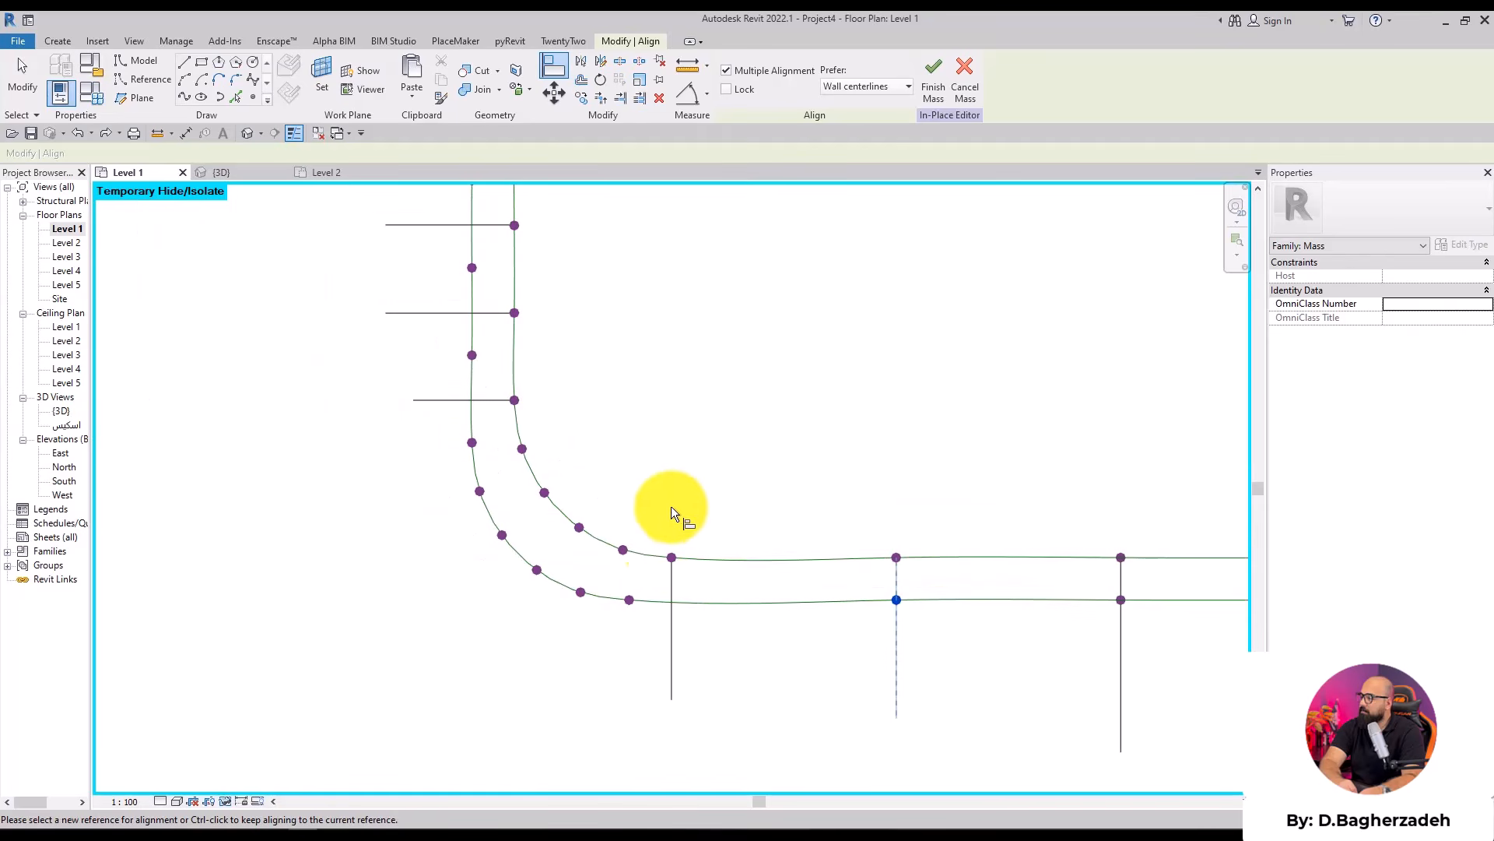
# Align the outer spline's node at the start of the curved corner with the last vertical guide line
pyautogui.click(673, 624)
pyautogui.hotkey('ctrl', 'z')
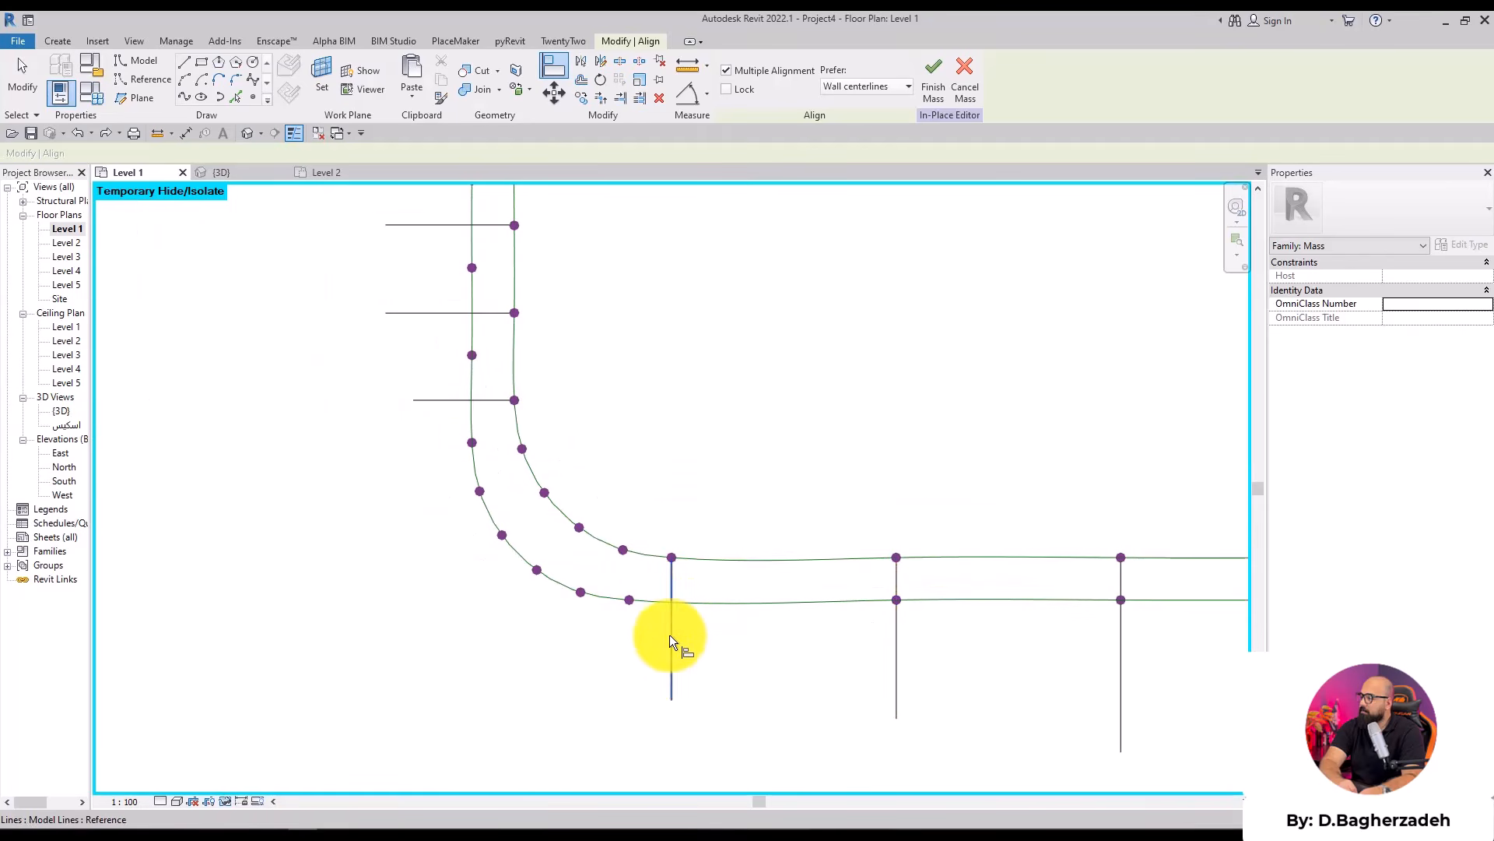
pyautogui.click(671, 633)
pyautogui.click(634, 600)
pyautogui.press('Escape')
# Align the outer spline's end node and its neighbour on the short side with the first two horizontal guide lines
pyautogui.moveTo(689, 400); pyautogui.dragTo(507, 375, button='middle')
pyautogui.scroll(-1, 397, 335)
pyautogui.moveTo(375, 299); pyautogui.dragTo(463, 456, button='middle')
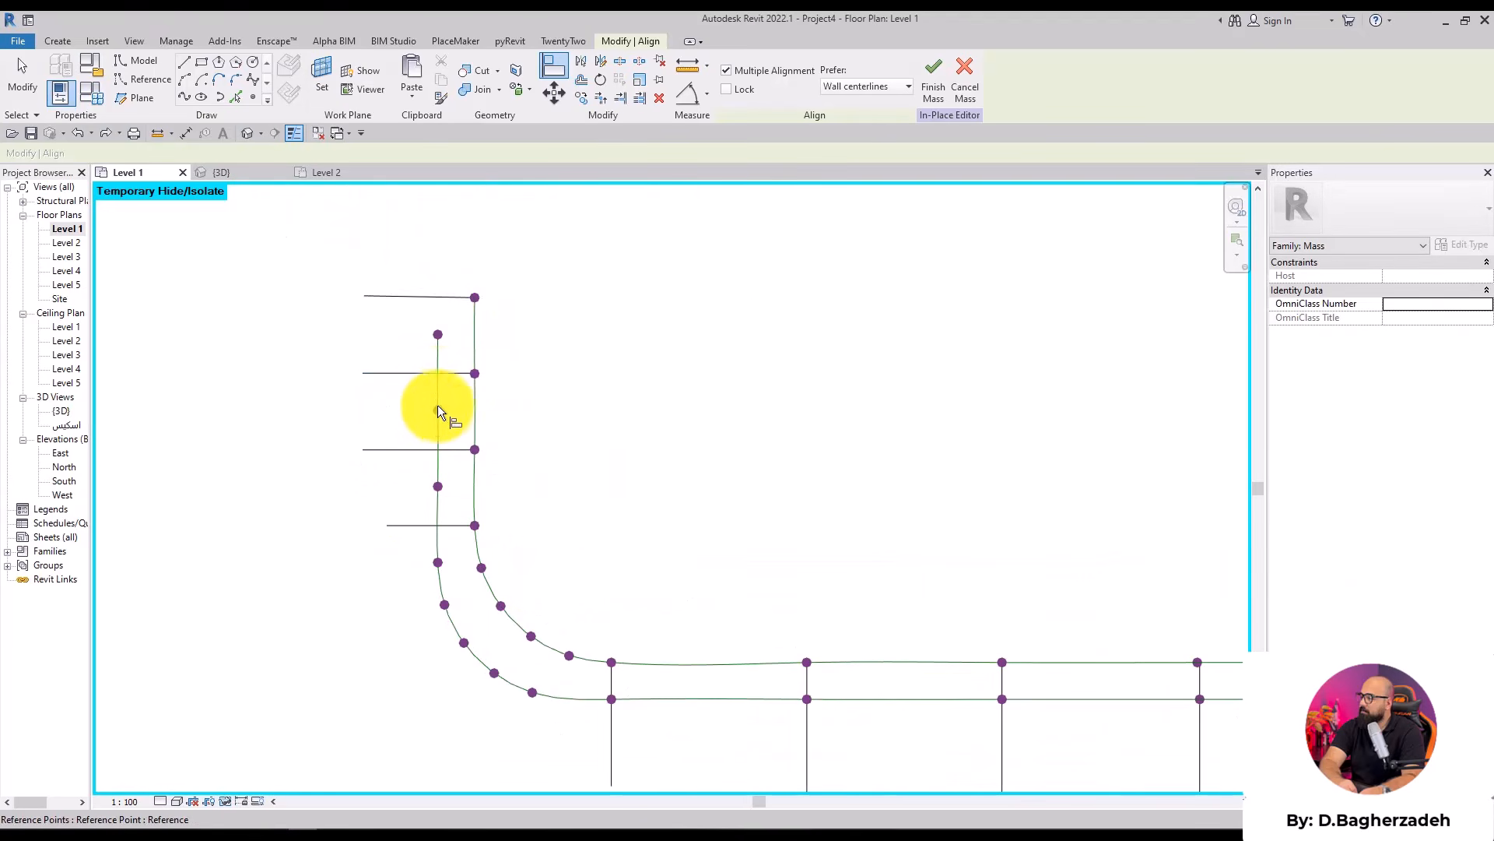
pyautogui.click(432, 299)
pyautogui.click(438, 335)
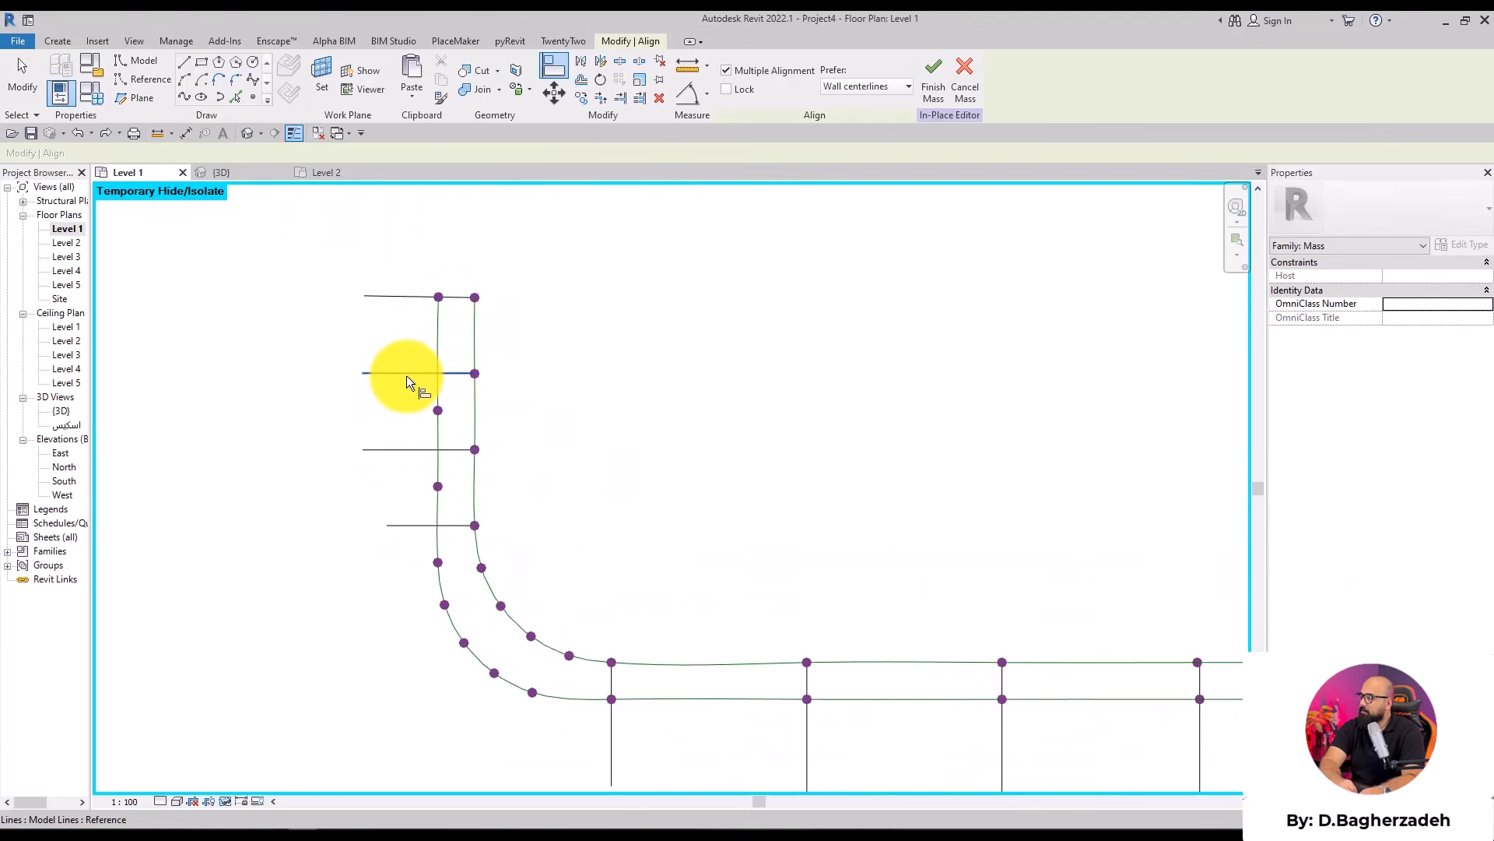
pyautogui.click(406, 374)
pyautogui.click(442, 410)
pyautogui.press('Escape')
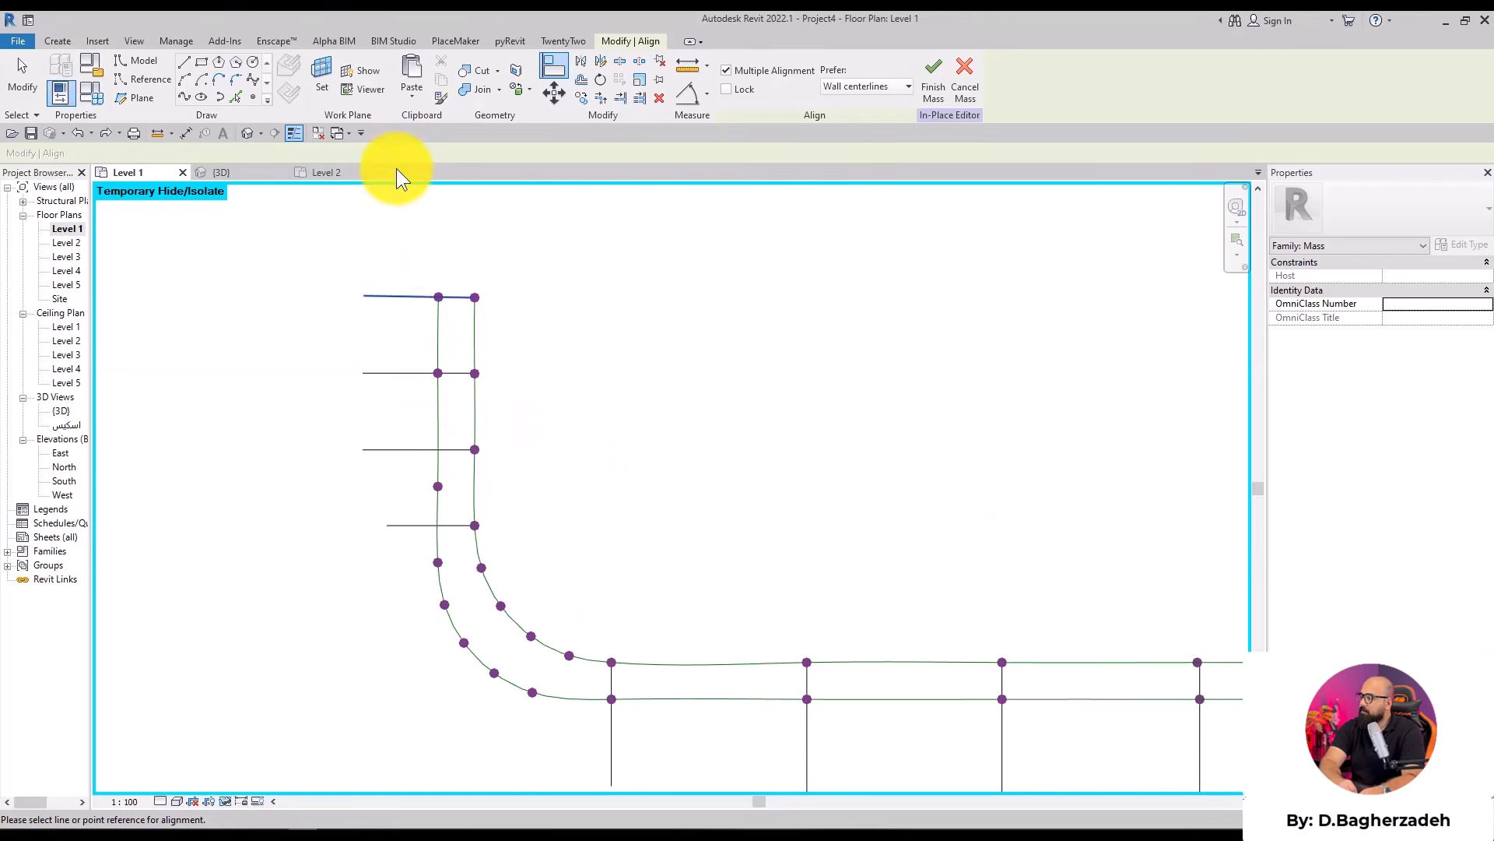
# Align the outer spline's next two short-side nodes toward the curved corner with the remaining horizontal guide lines
pyautogui.click(395, 450)
pyautogui.click(439, 487)
pyautogui.press('Escape')
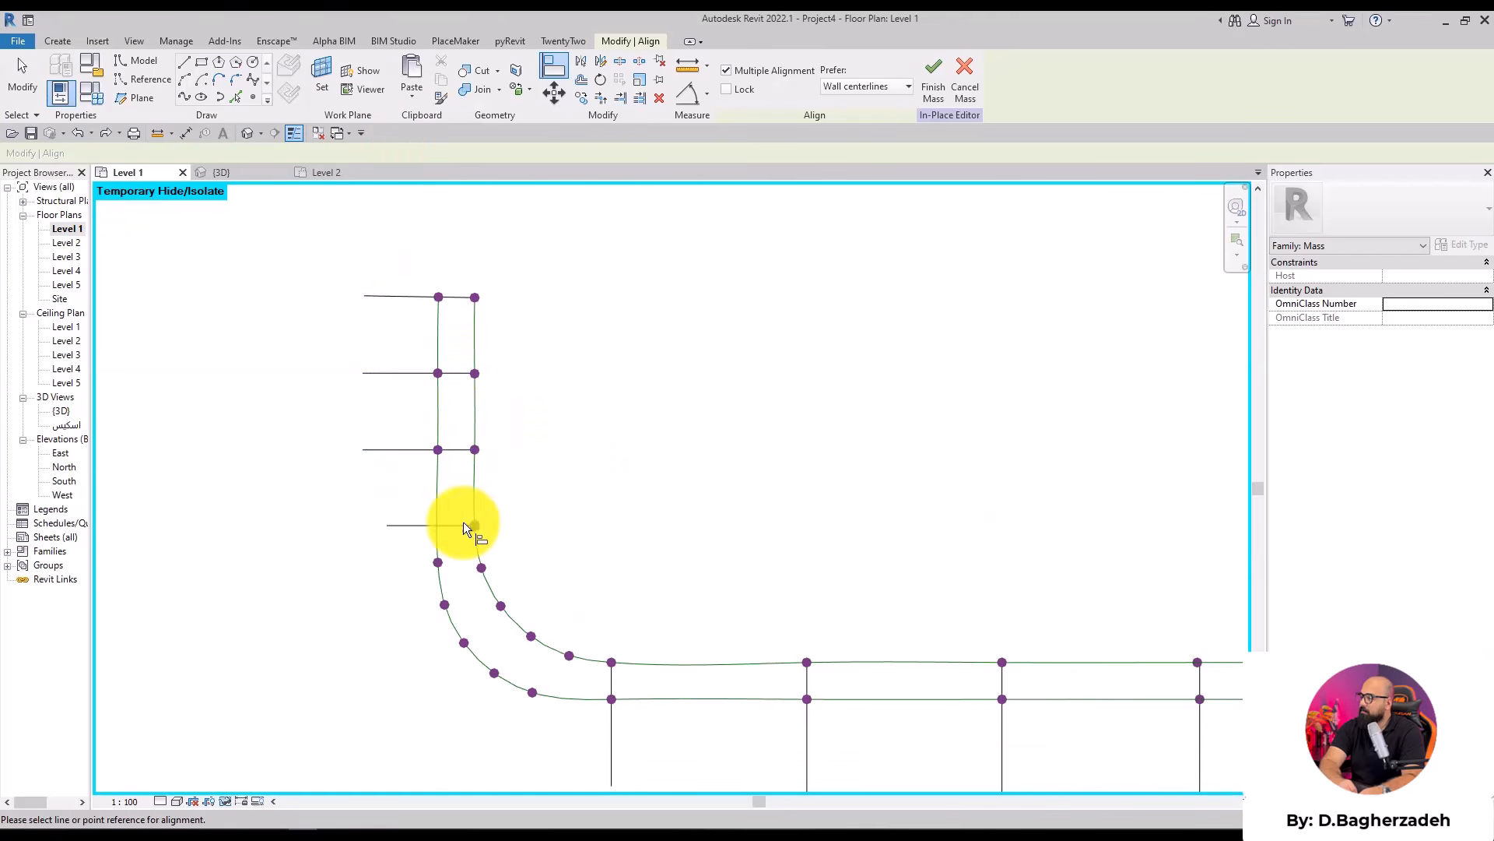
pyautogui.click(448, 526)
pyautogui.click(436, 559)
pyautogui.press('Escape')
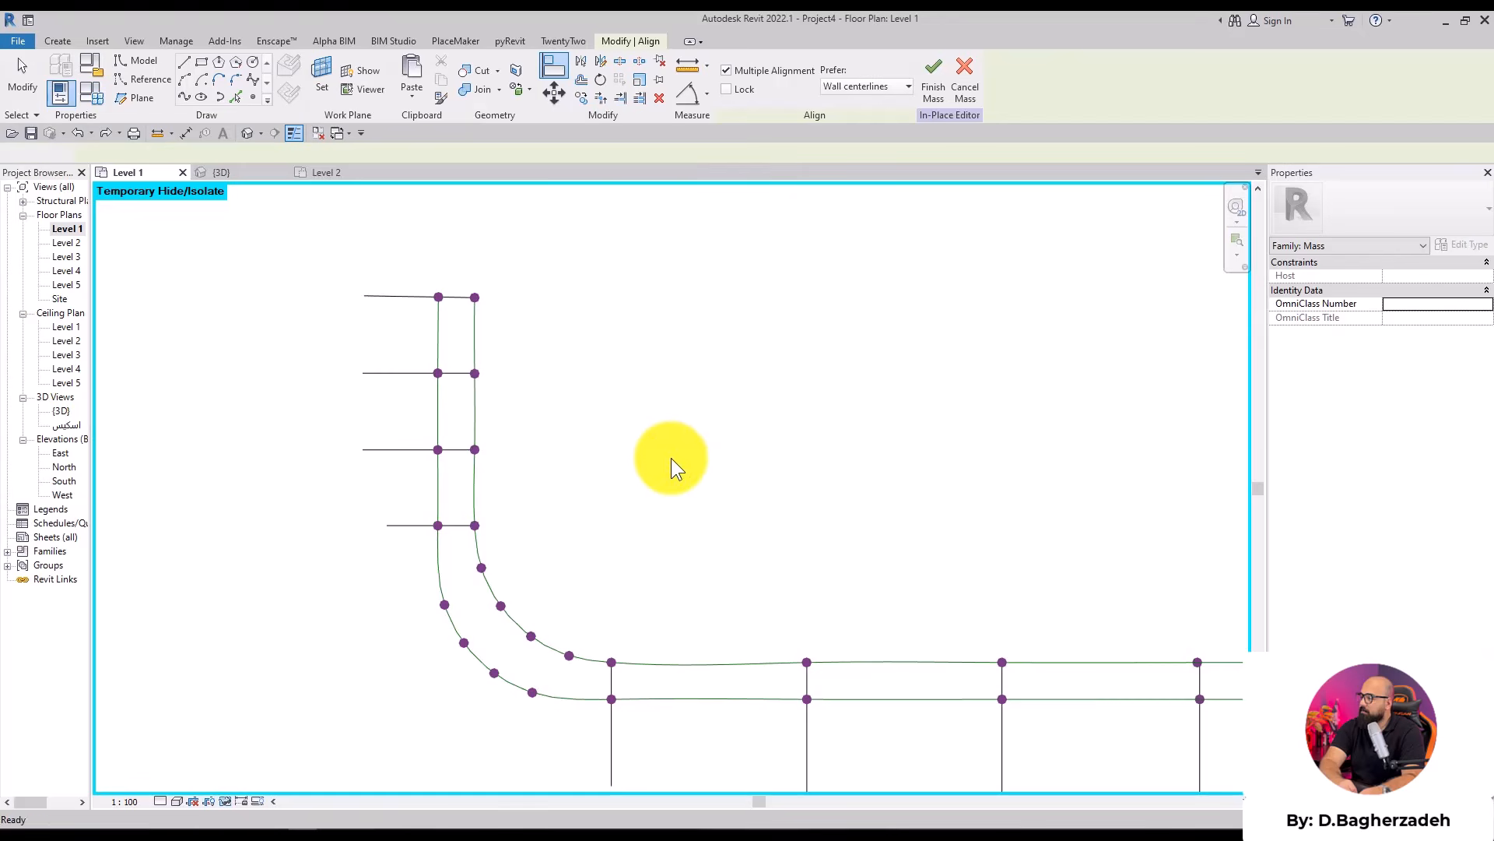
pyautogui.press('Escape')
# Delete all vertical and horizontal guide lines along both sides, keeping only the two reference splines
pyautogui.scroll(-4, 797, 454)
pyautogui.moveTo(937, 490); pyautogui.dragTo(439, 532)
pyautogui.press('Delete')
pyautogui.moveTo(446, 474); pyautogui.dragTo(358, 495)
pyautogui.press('Delete')
pyautogui.moveTo(291, 244); pyautogui.dragTo(226, 423)
pyautogui.press('Delete')
pyautogui.moveTo(304, 329); pyautogui.dragTo(312, 220)
pyautogui.press('Delete')
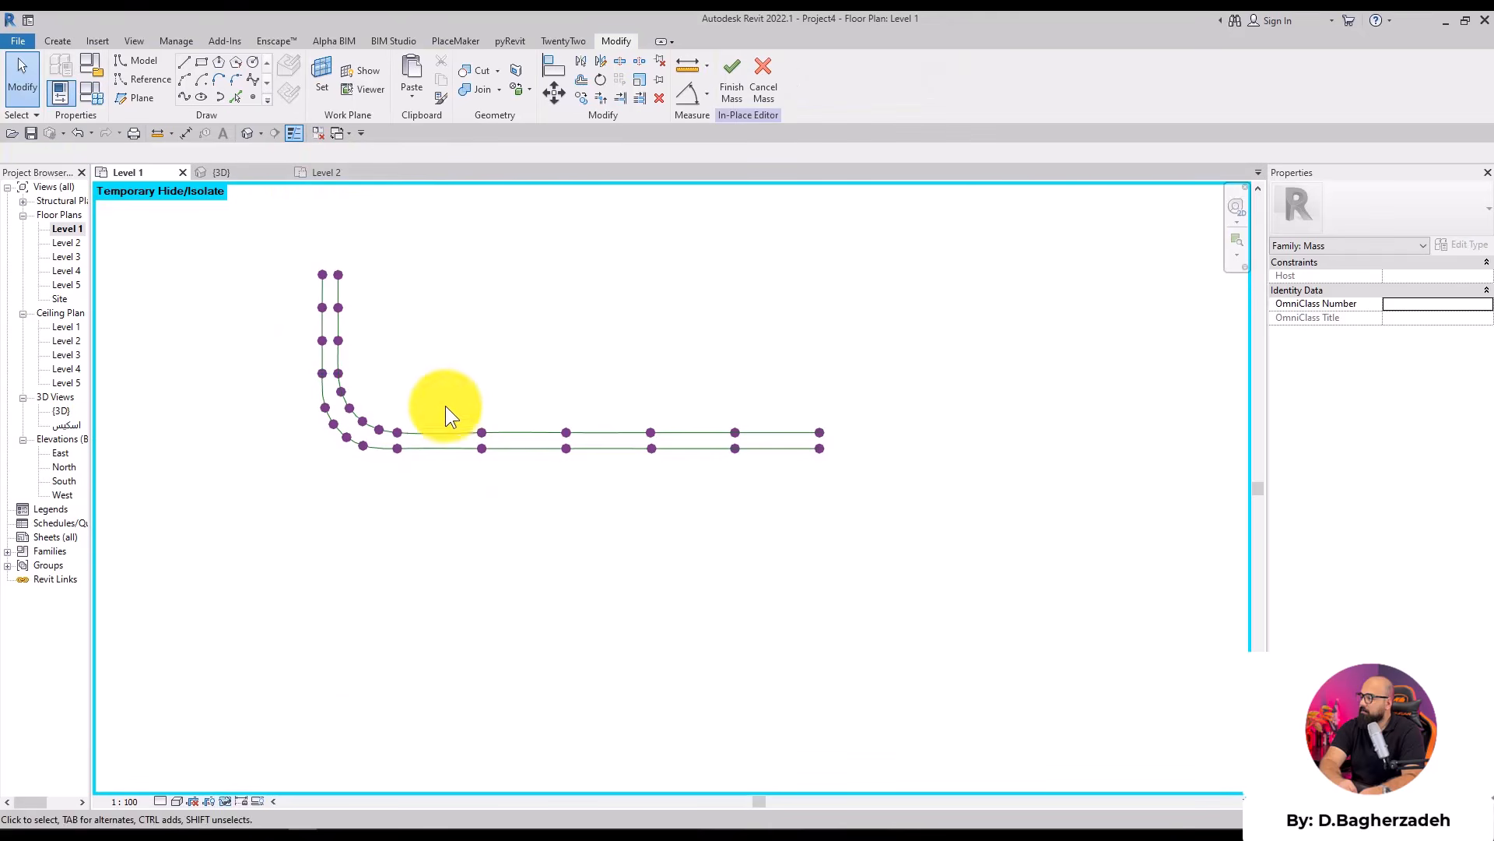
# Reset the temporary hide/isolate in the Level 1 plan and open the default 3D view
pyautogui.click(223, 801)
pyautogui.click(257, 785)
pyautogui.click(243, 133)
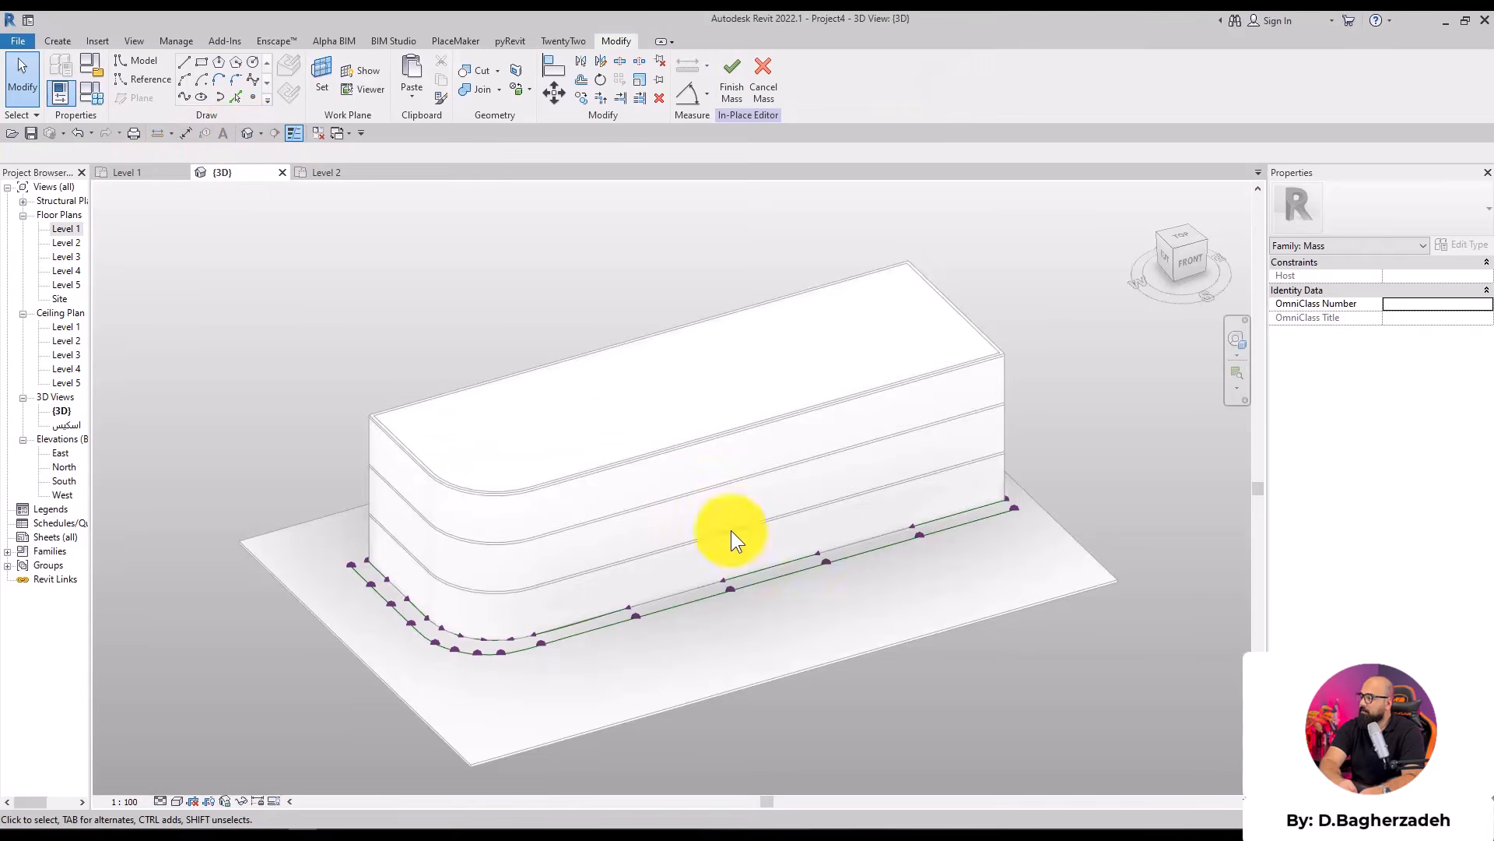
pyautogui.scroll(5, 820, 522)
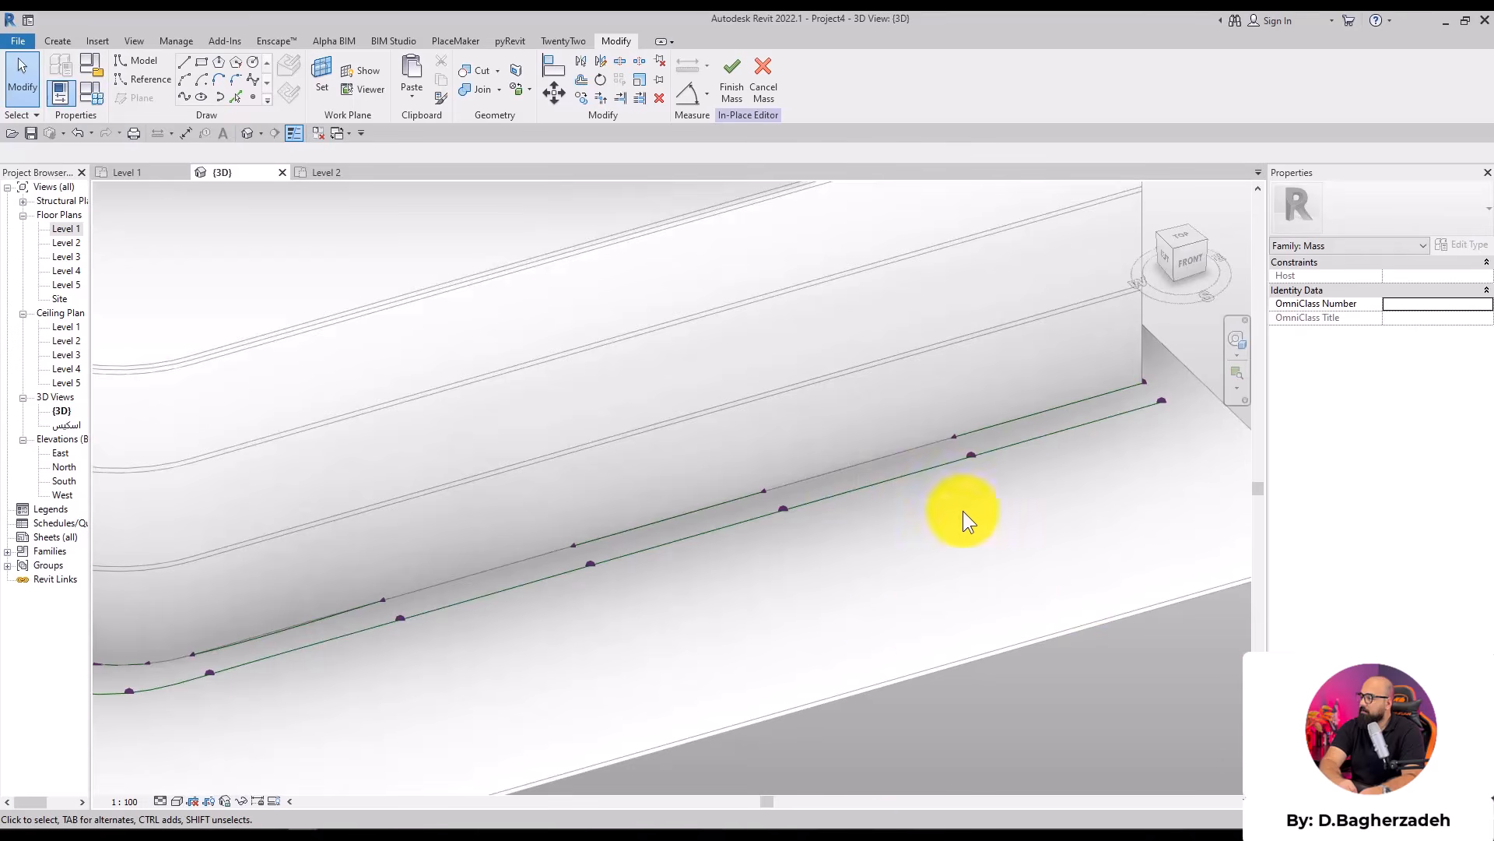
pyautogui.scroll(-5, 809, 585)
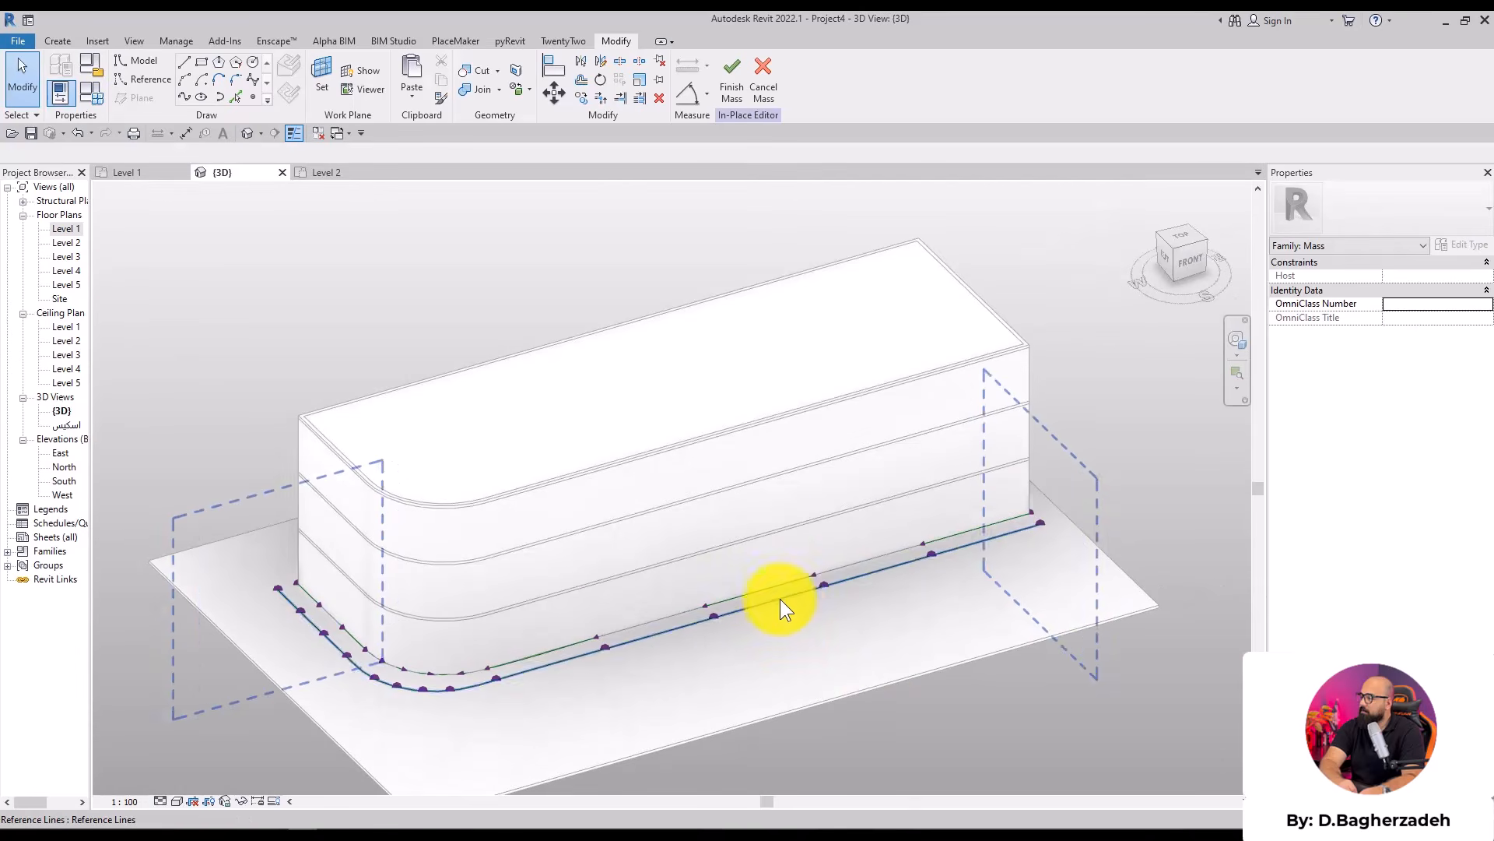
# Copy both reference splines vertically in the front orientation to the two intermediate floor levels and the roof level
pyautogui.click(783, 576)
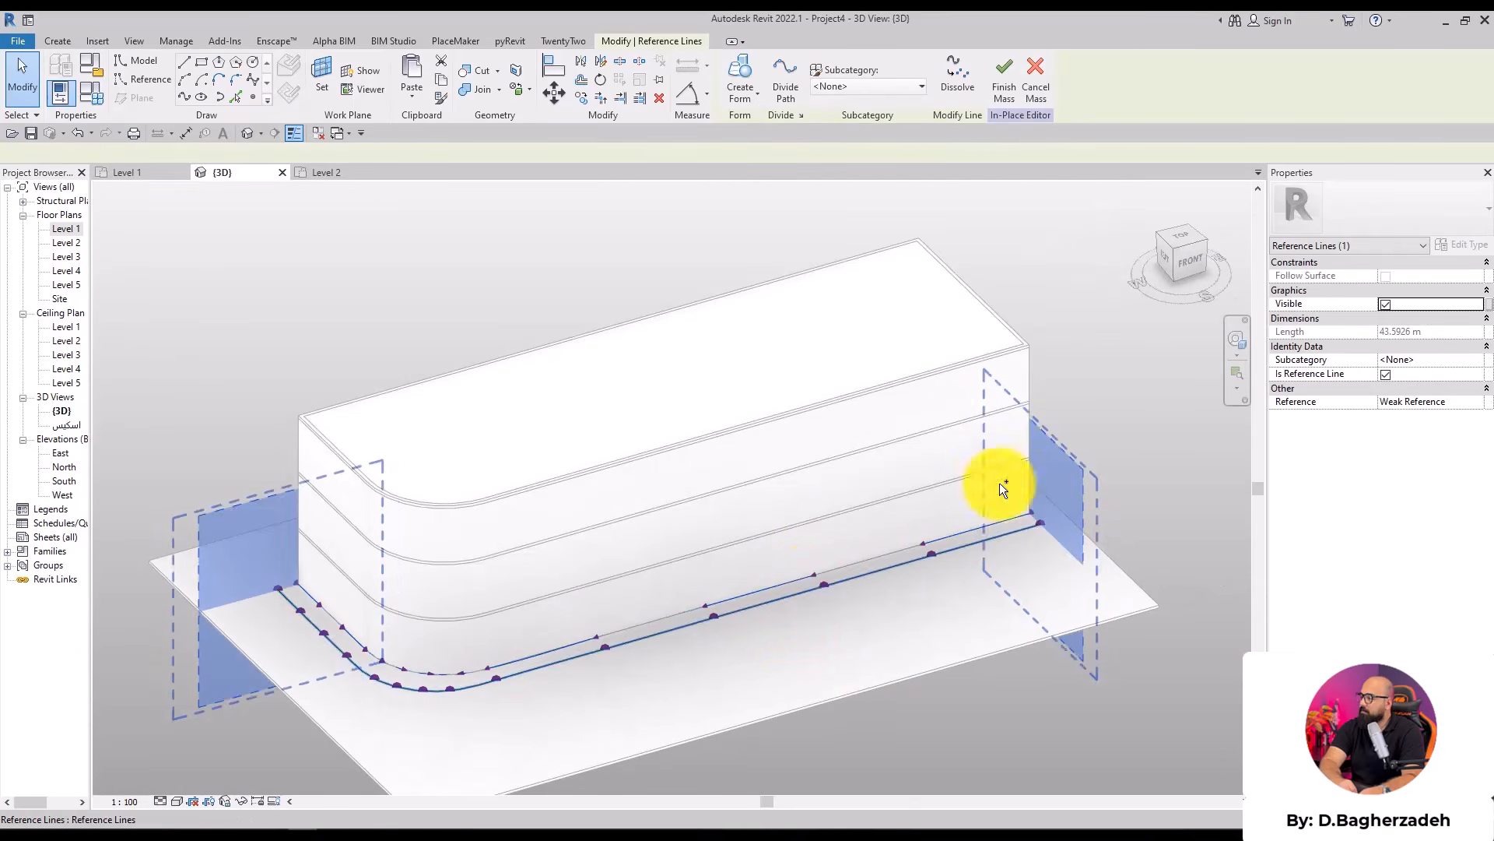
pyautogui.moveTo(1190, 254); pyautogui.dragTo(1176, 277)
pyautogui.click(1177, 277)
pyautogui.scroll(6, 964, 442)
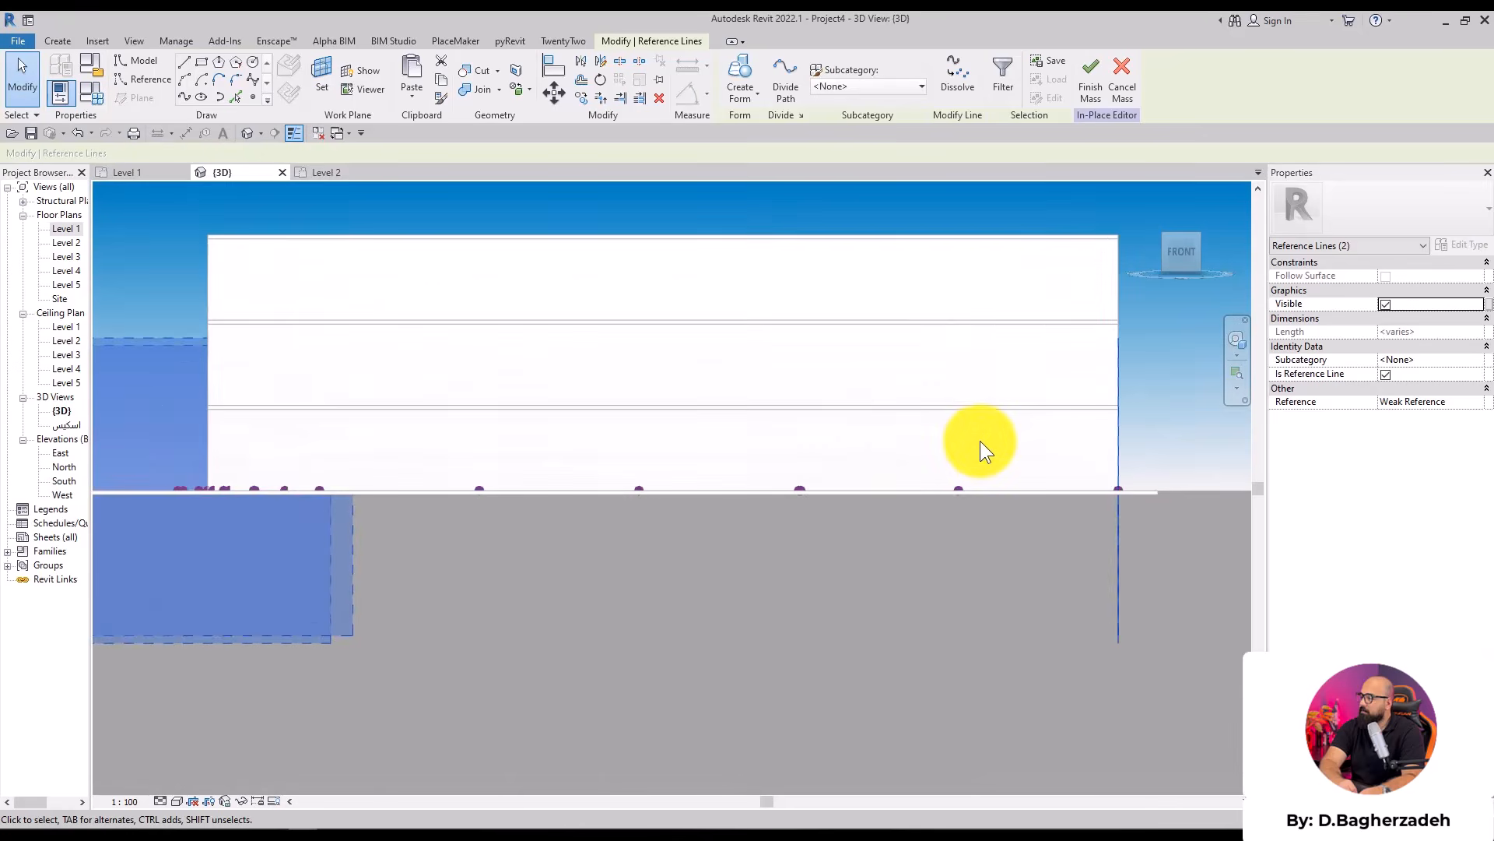
pyautogui.moveTo(698, 541); pyautogui.dragTo(475, 685, button='middle')
pyautogui.scroll(-1, 638, 549)
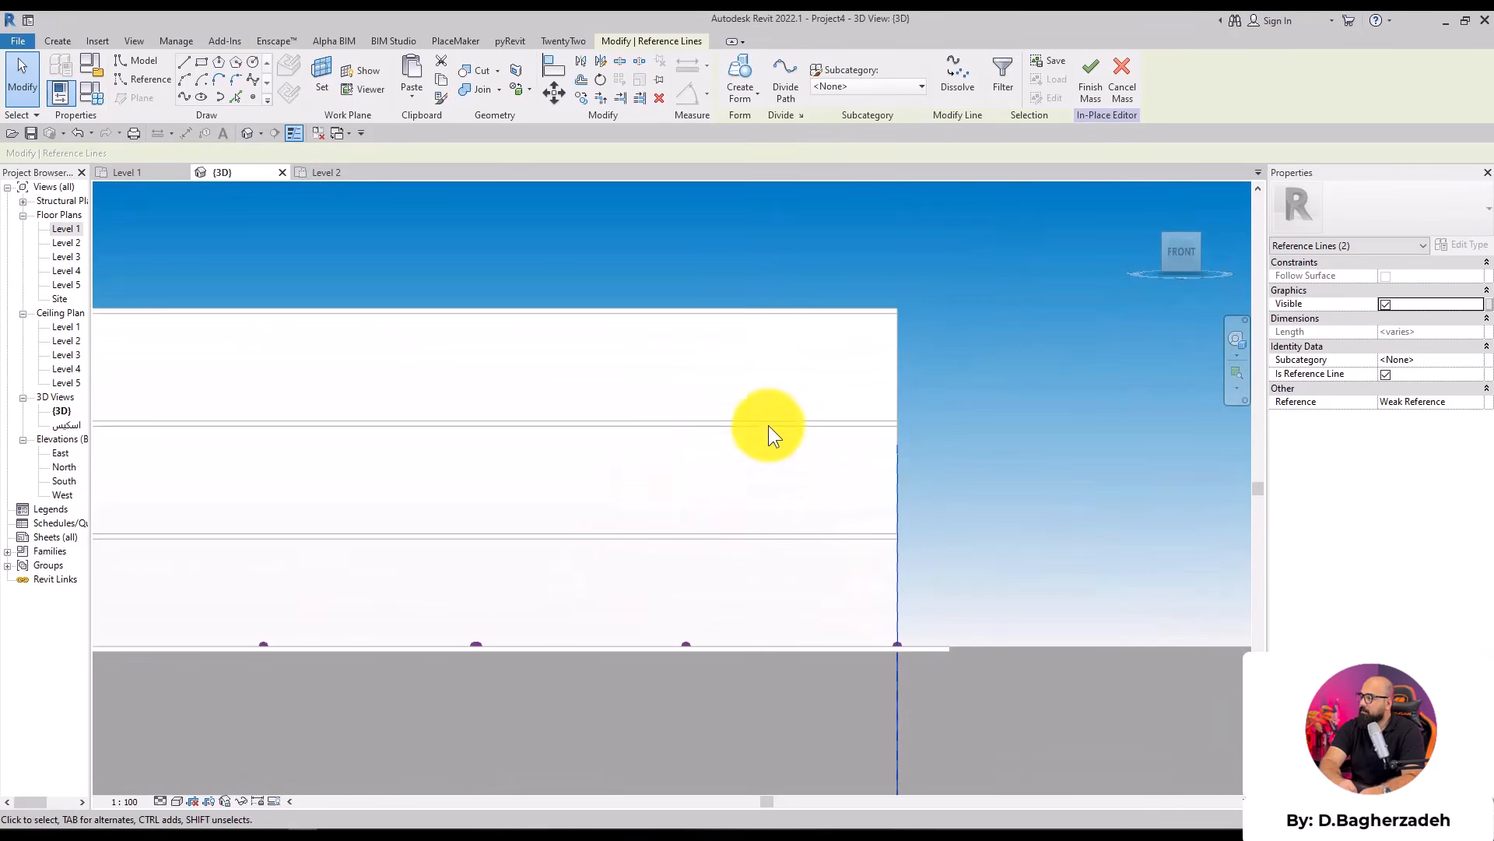
pyautogui.press('c')
pyautogui.press('o')
pyautogui.click(788, 643)
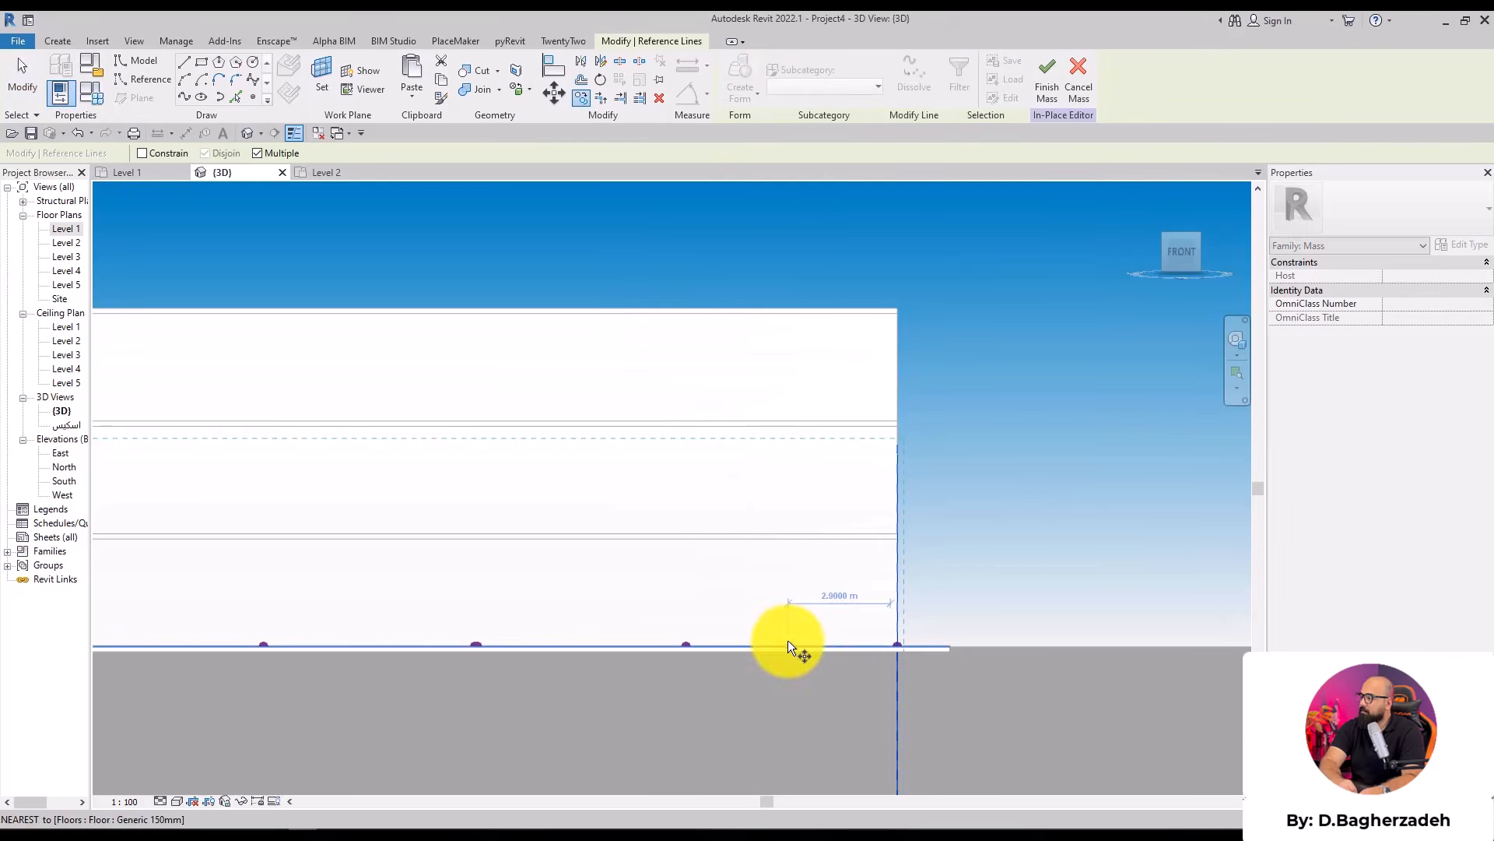
pyautogui.click(782, 531)
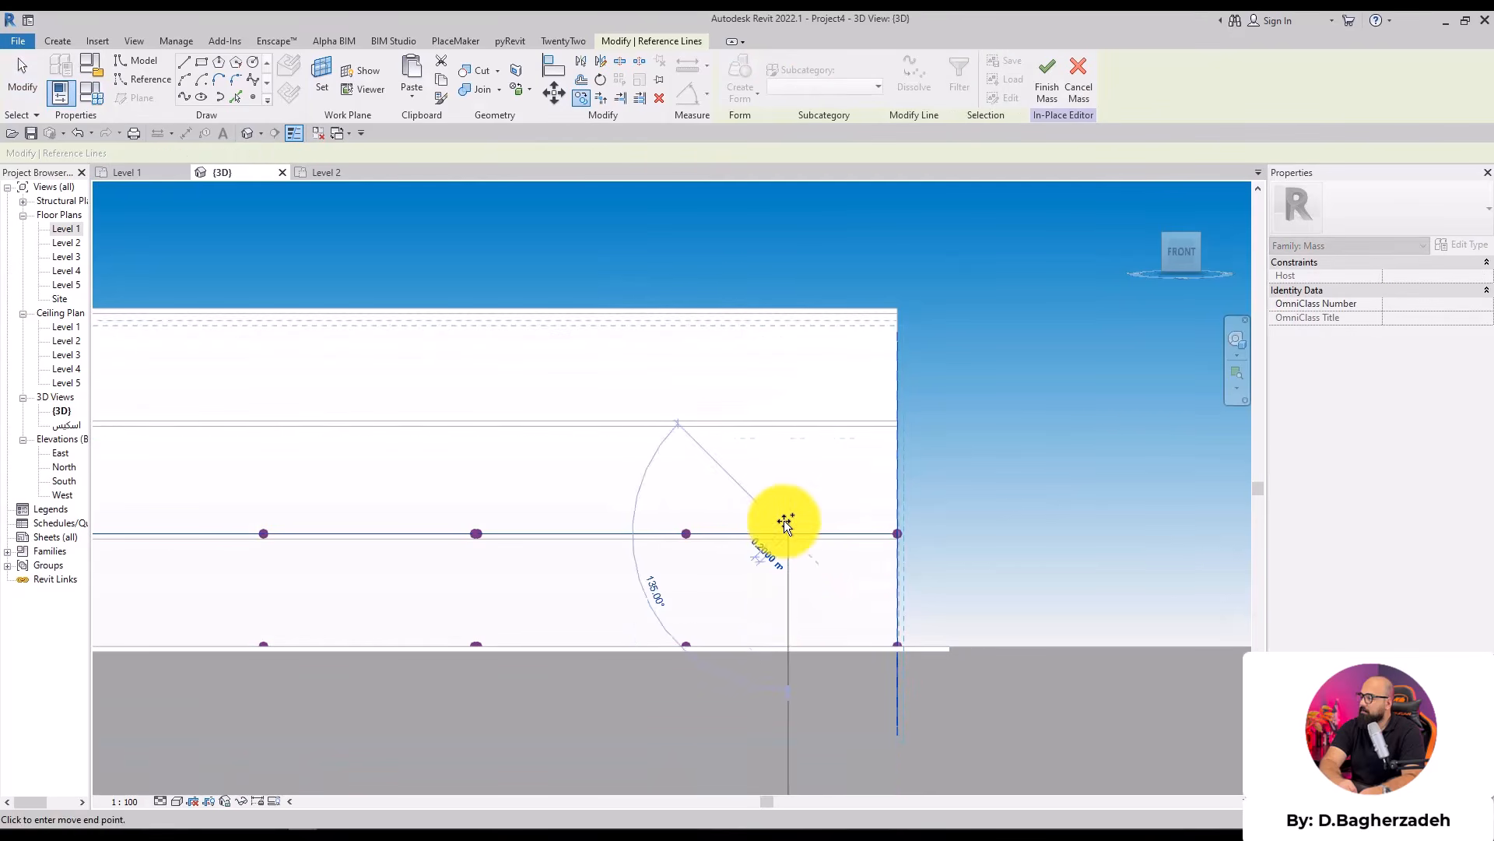
pyautogui.click(786, 420)
pyautogui.click(782, 305)
pyautogui.press('Escape')
# Examine the reference photos of wavy fin facades to compare their inner and outer curves with the model
pyautogui.scroll(-1, 828, 249)
pyautogui.keyDown('shift'); pyautogui.moveTo(535, 285); pyautogui.dragTo(717, 604, button='middle'); pyautogui.keyUp('shift')
pyautogui.click(790, 821)
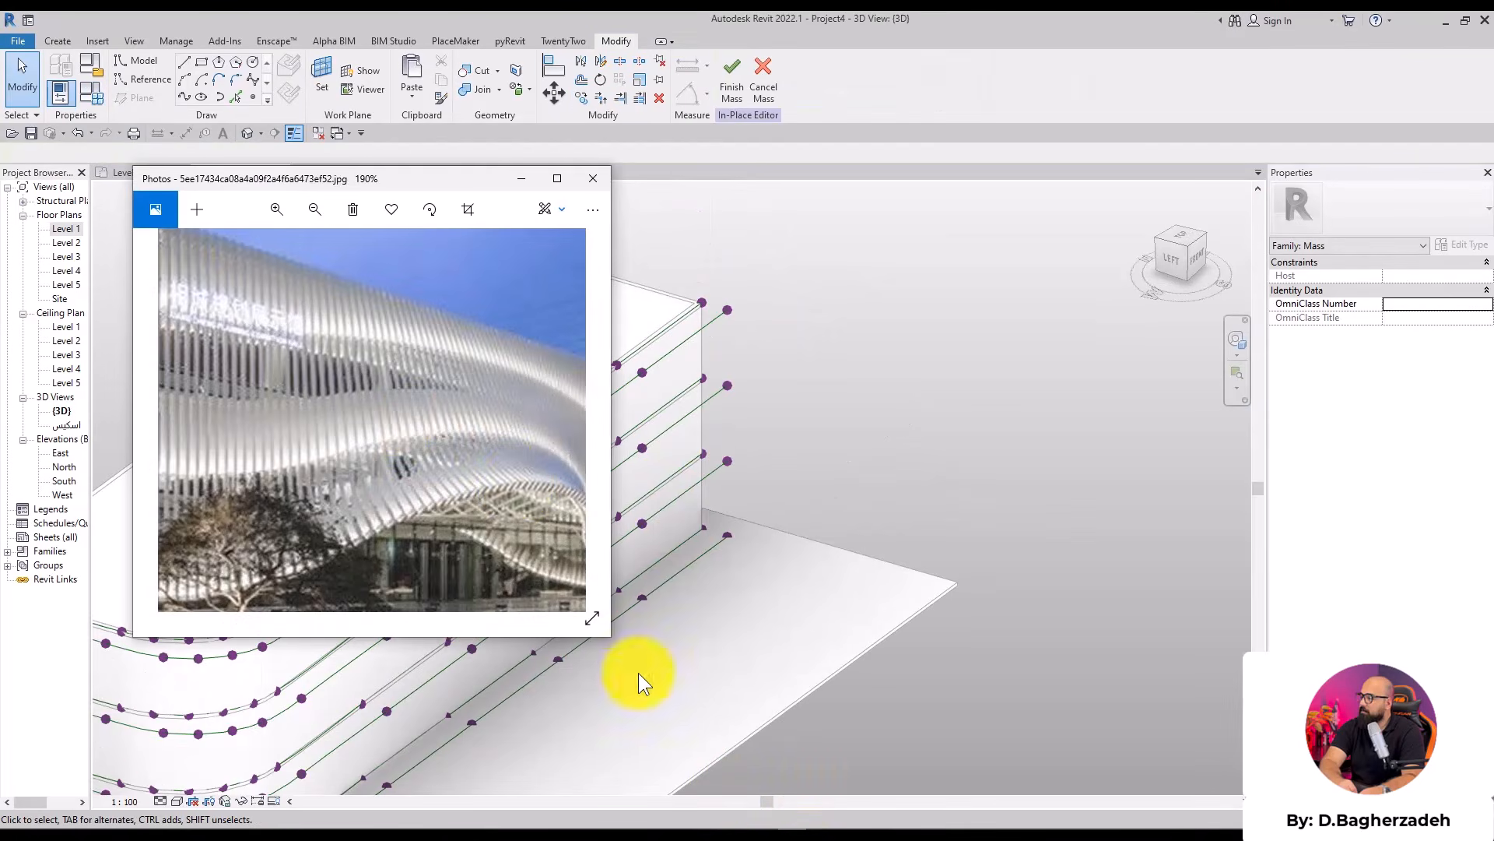
pyautogui.click(784, 816)
pyautogui.click(785, 815)
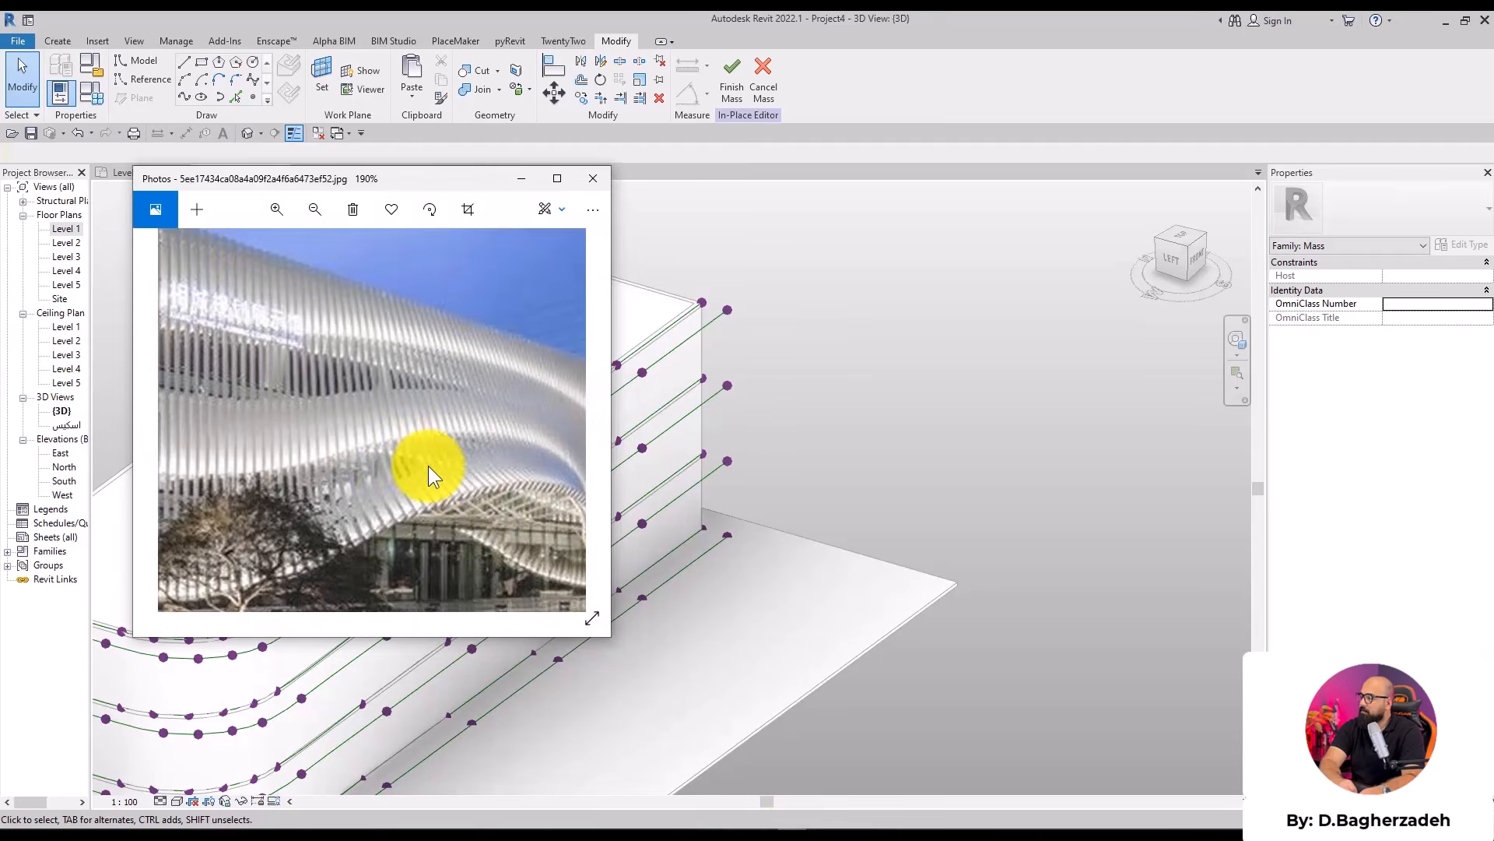
pyautogui.scroll(-1, 413, 457)
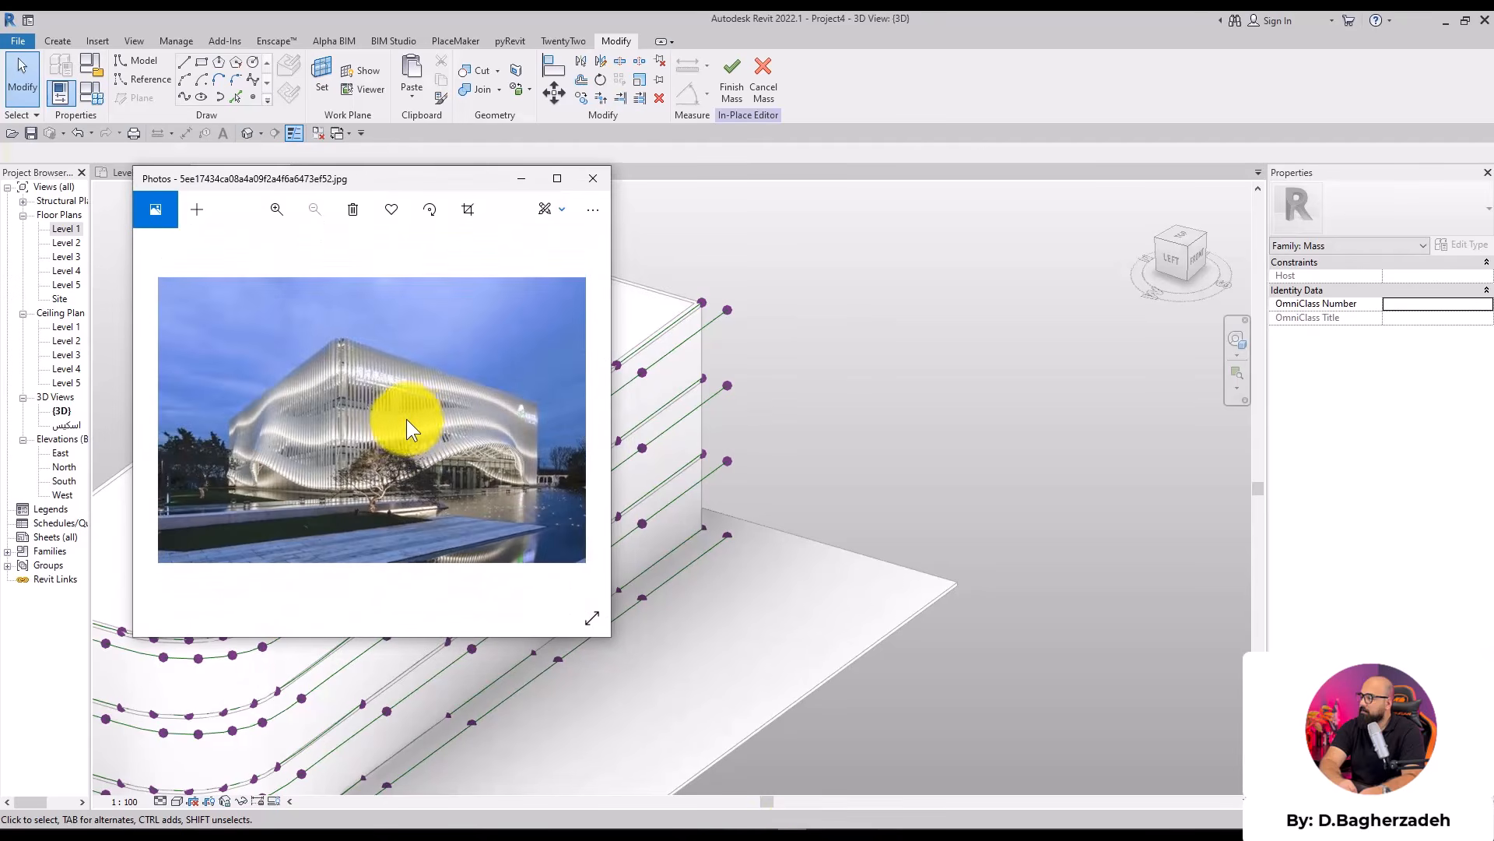
pyautogui.scroll(-1, 410, 417)
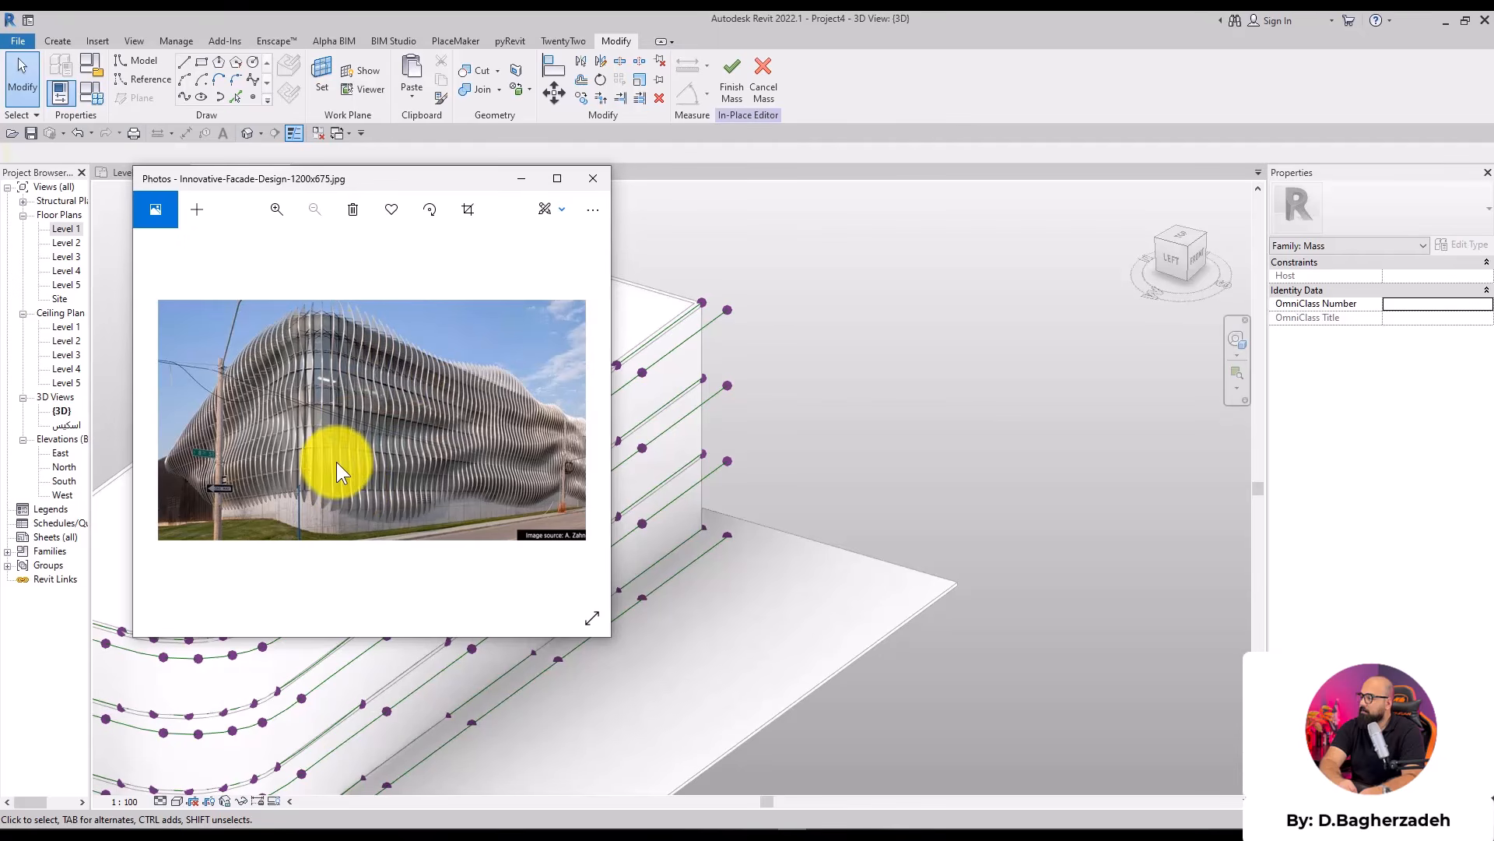
pyautogui.click(518, 179)
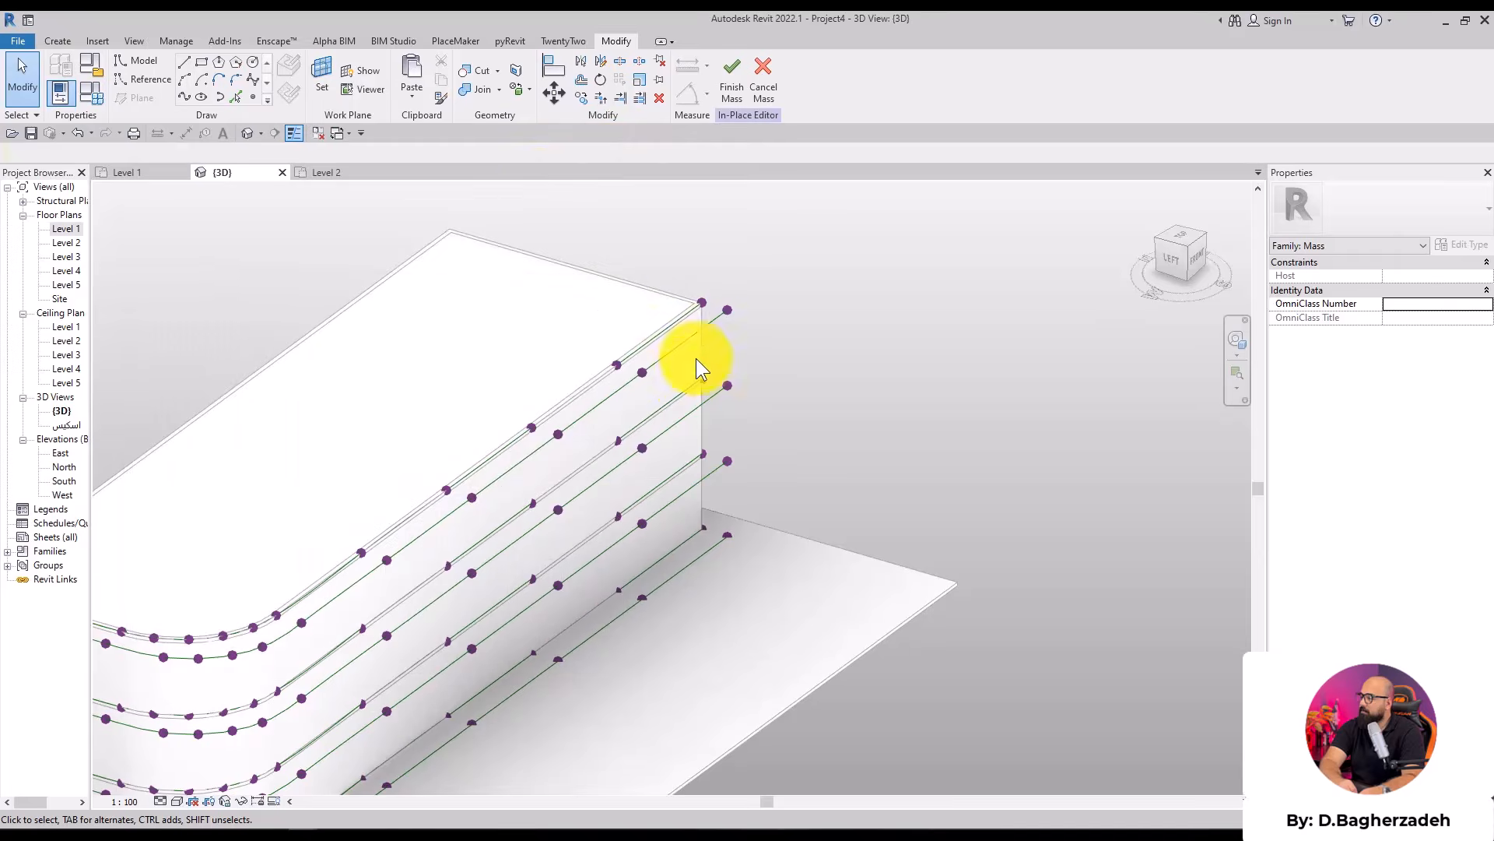
# Delete the inner reference splines at the two intermediate floor levels
pyautogui.click(679, 479)
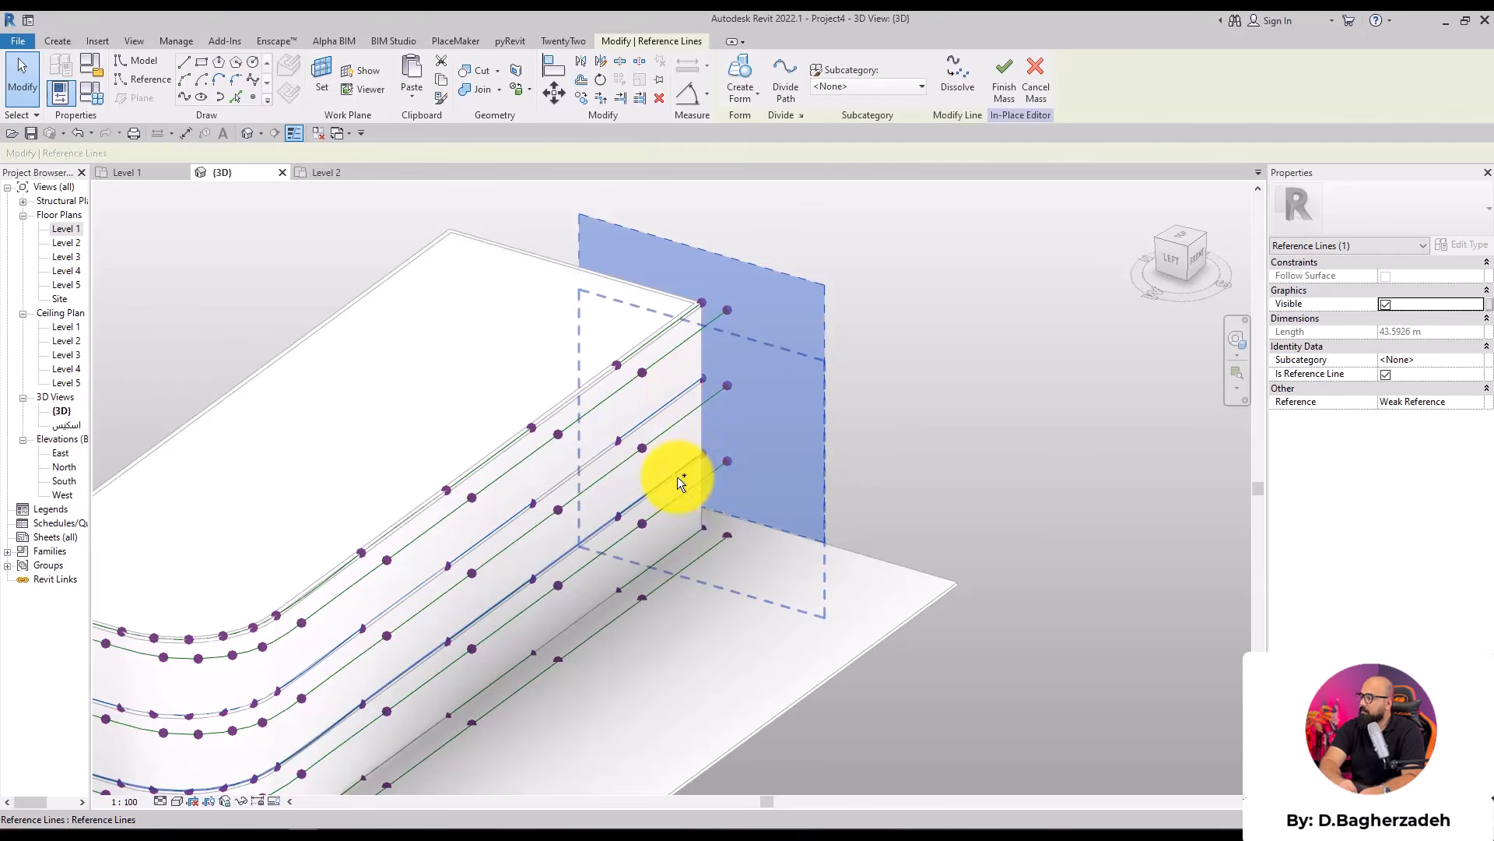
pyautogui.click(861, 424)
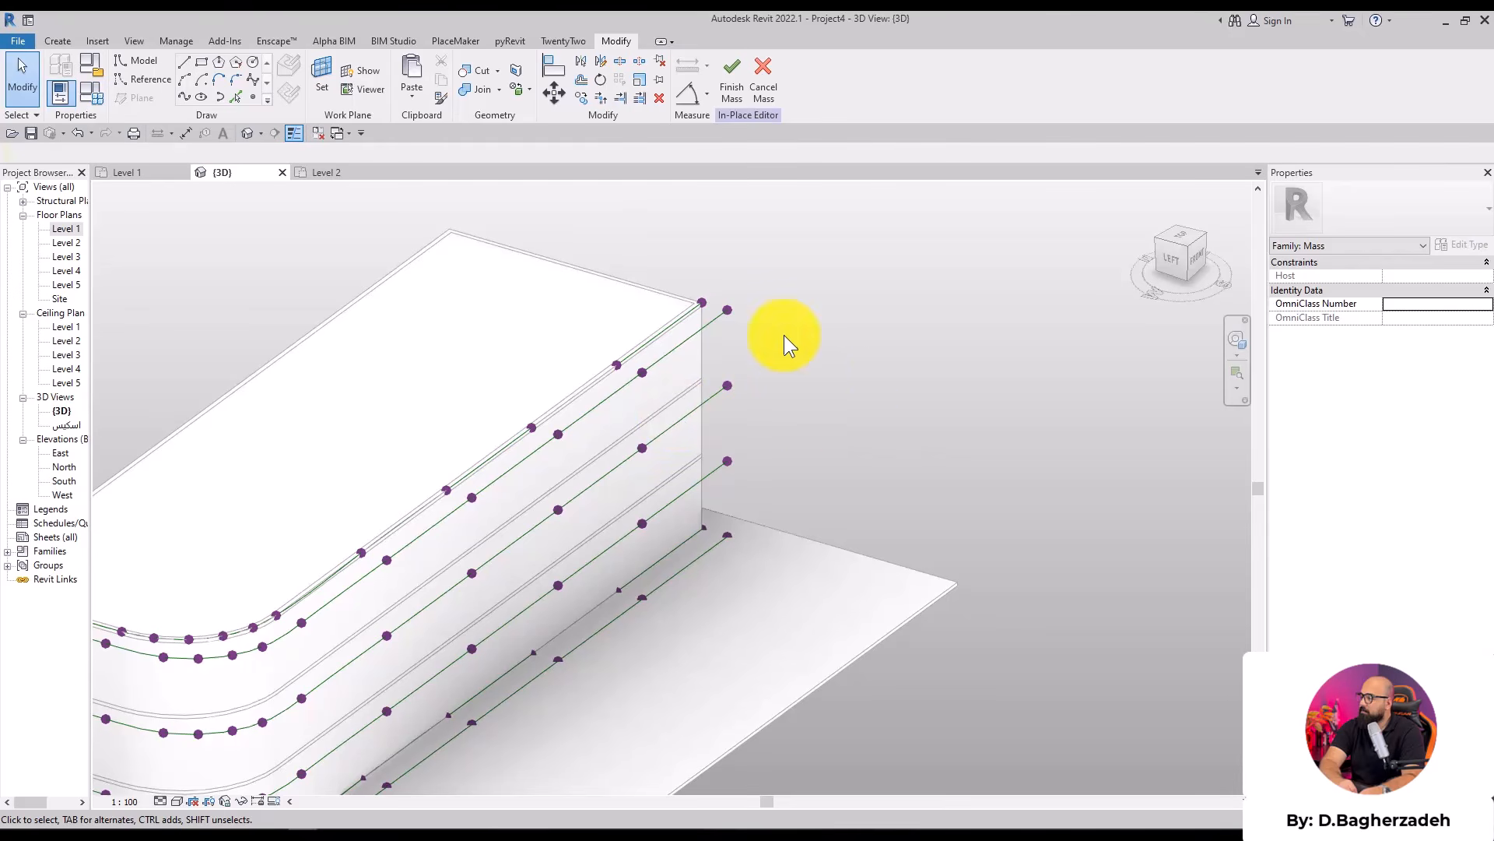
# Try to create a form from the four outer reference splines
pyautogui.click(701, 335)
pyautogui.keyDown('ctrl'); pyautogui.click(711, 395); pyautogui.keyUp('ctrl')
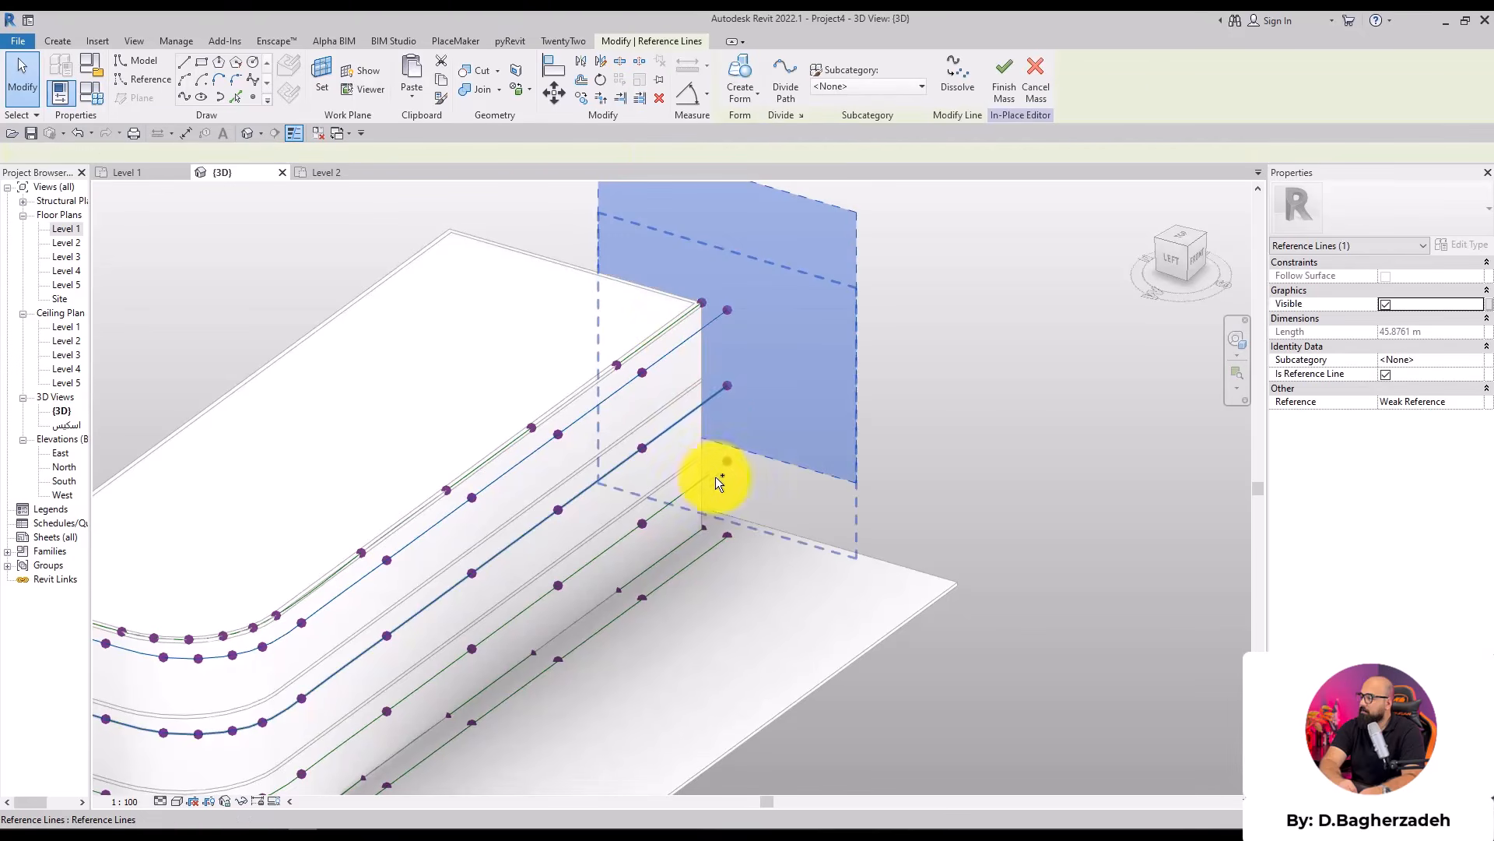
pyautogui.keyDown('ctrl'); pyautogui.click(712, 473); pyautogui.keyUp('ctrl')
pyautogui.keyDown('ctrl'); pyautogui.click(727, 540); pyautogui.keyUp('ctrl')
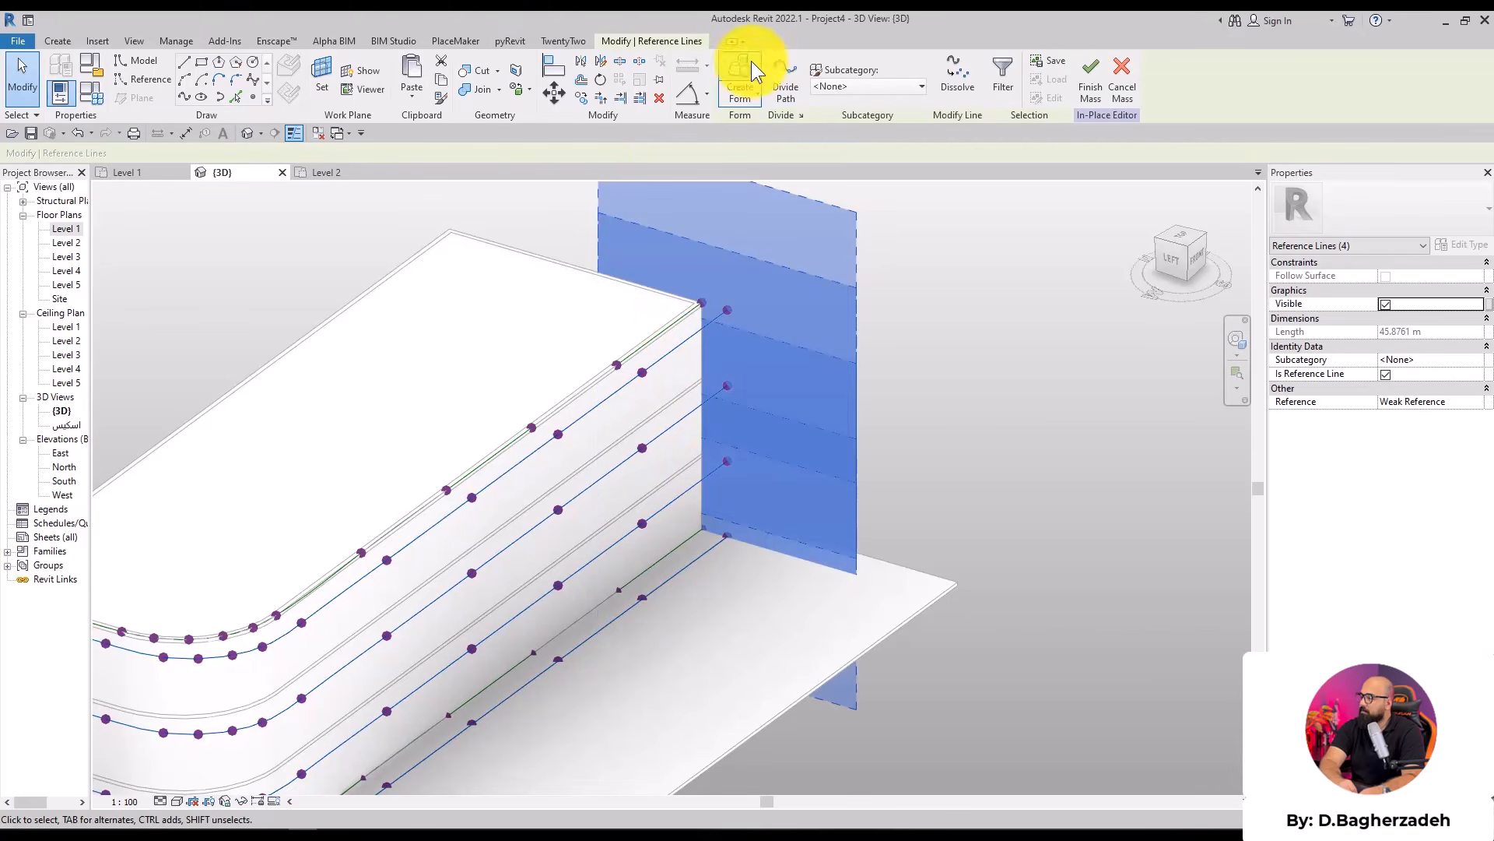
pyautogui.click(752, 64)
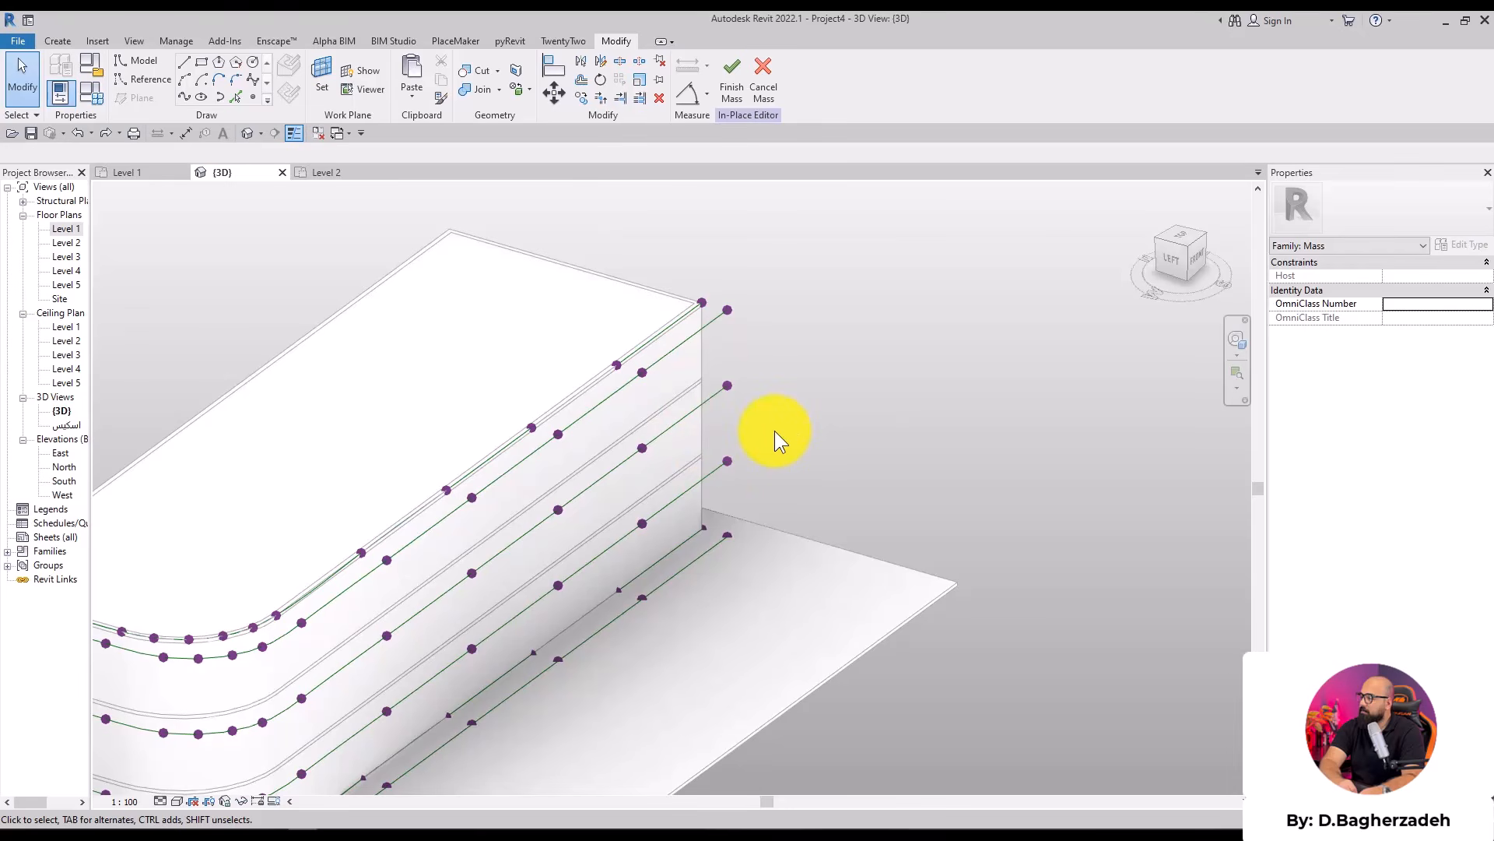
# Divide all six remaining reference splines with Divide Path
pyautogui.keyDown('shift'); pyautogui.moveTo(932, 498); pyautogui.dragTo(846, 646, button='middle'); pyautogui.keyUp('shift')
pyautogui.scroll(-3, 802, 572)
pyautogui.moveTo(797, 472); pyautogui.dragTo(781, 695)
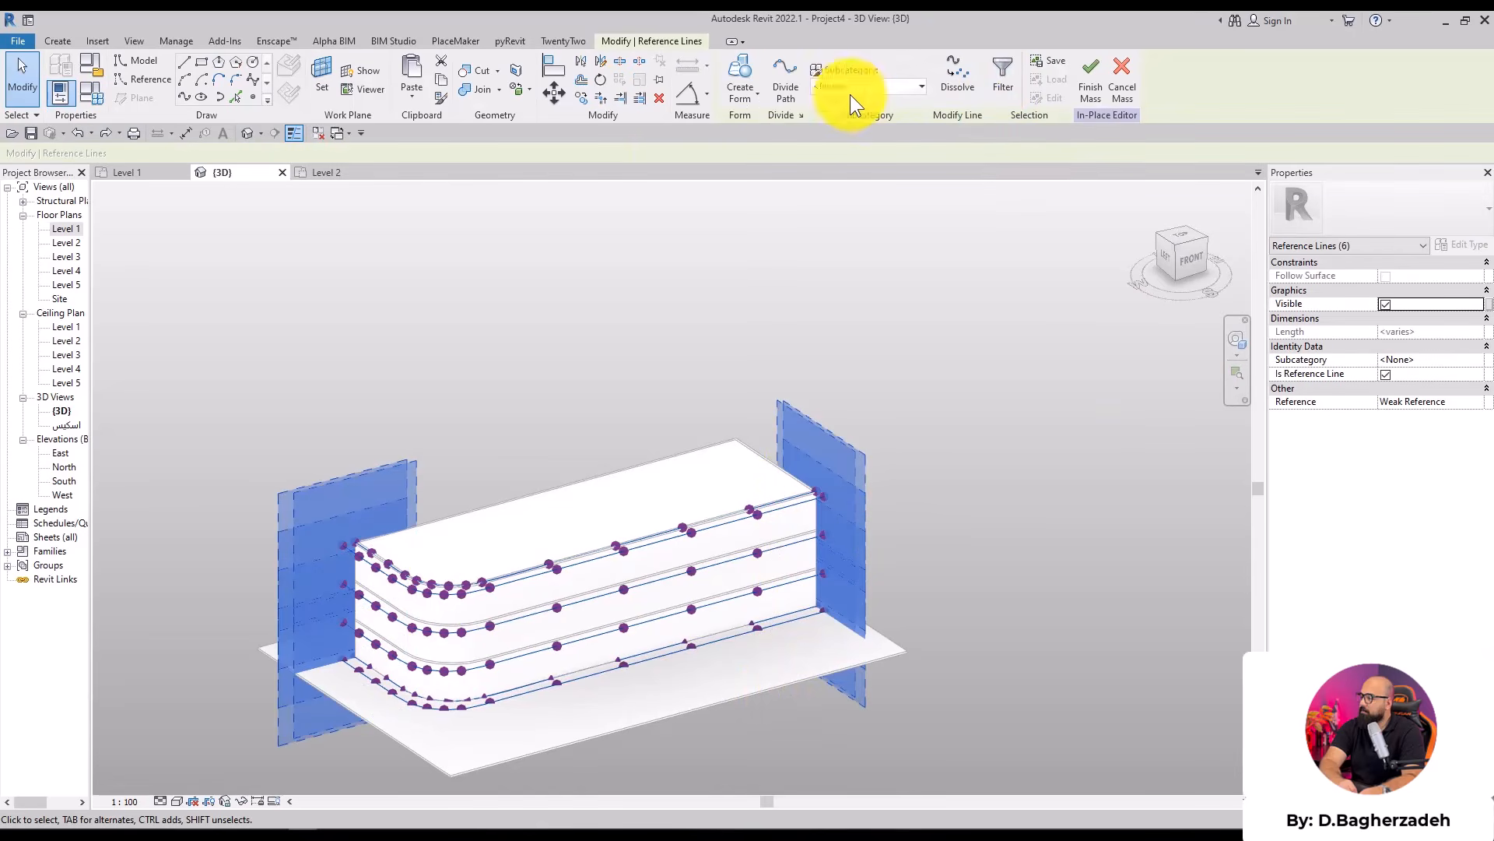
pyautogui.click(780, 93)
pyautogui.scroll(3, 610, 594)
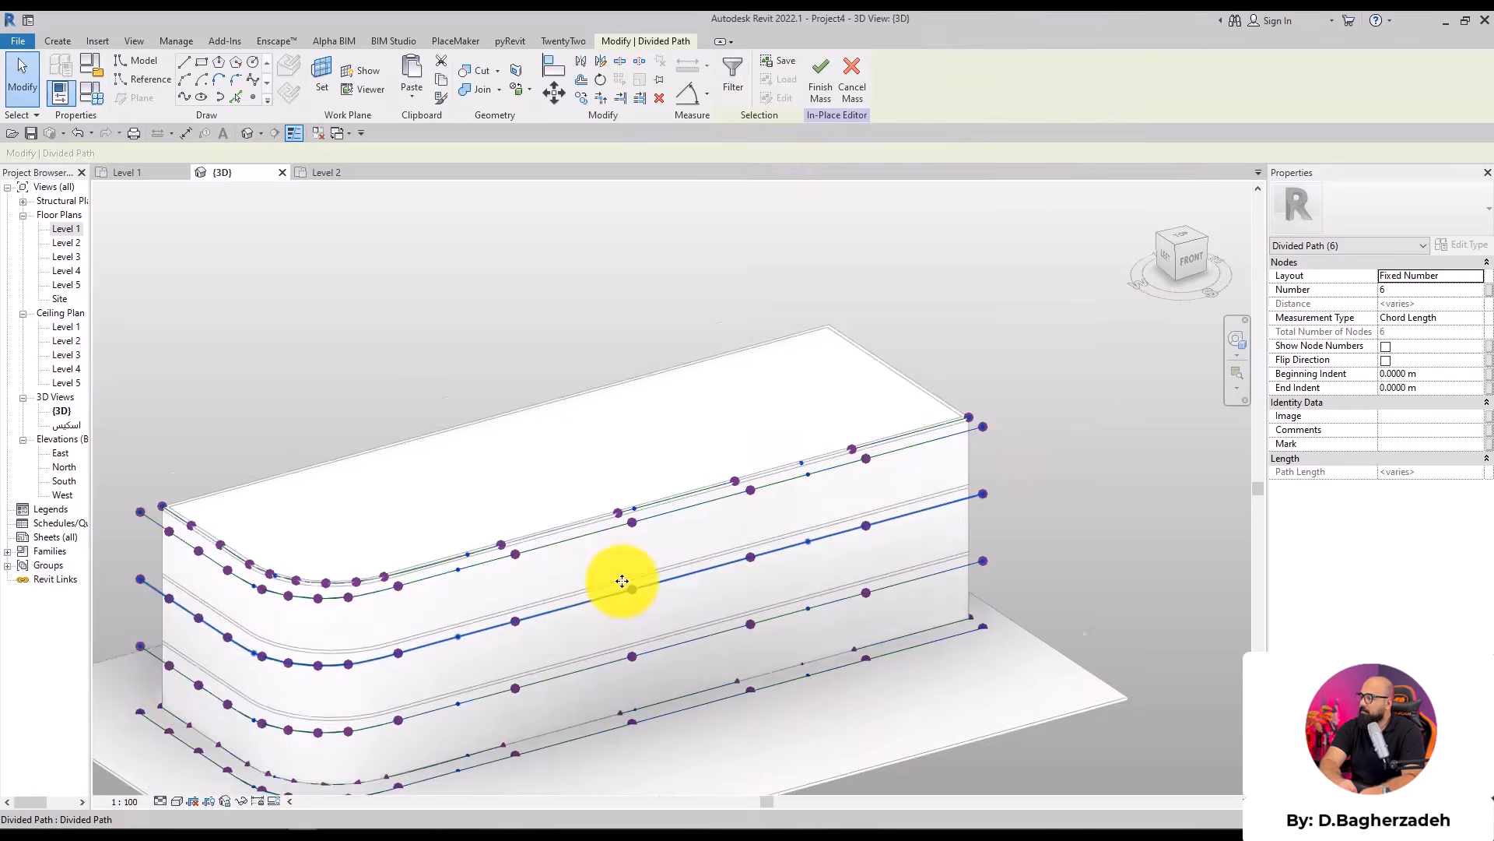
pyautogui.scroll(-4, 822, 538)
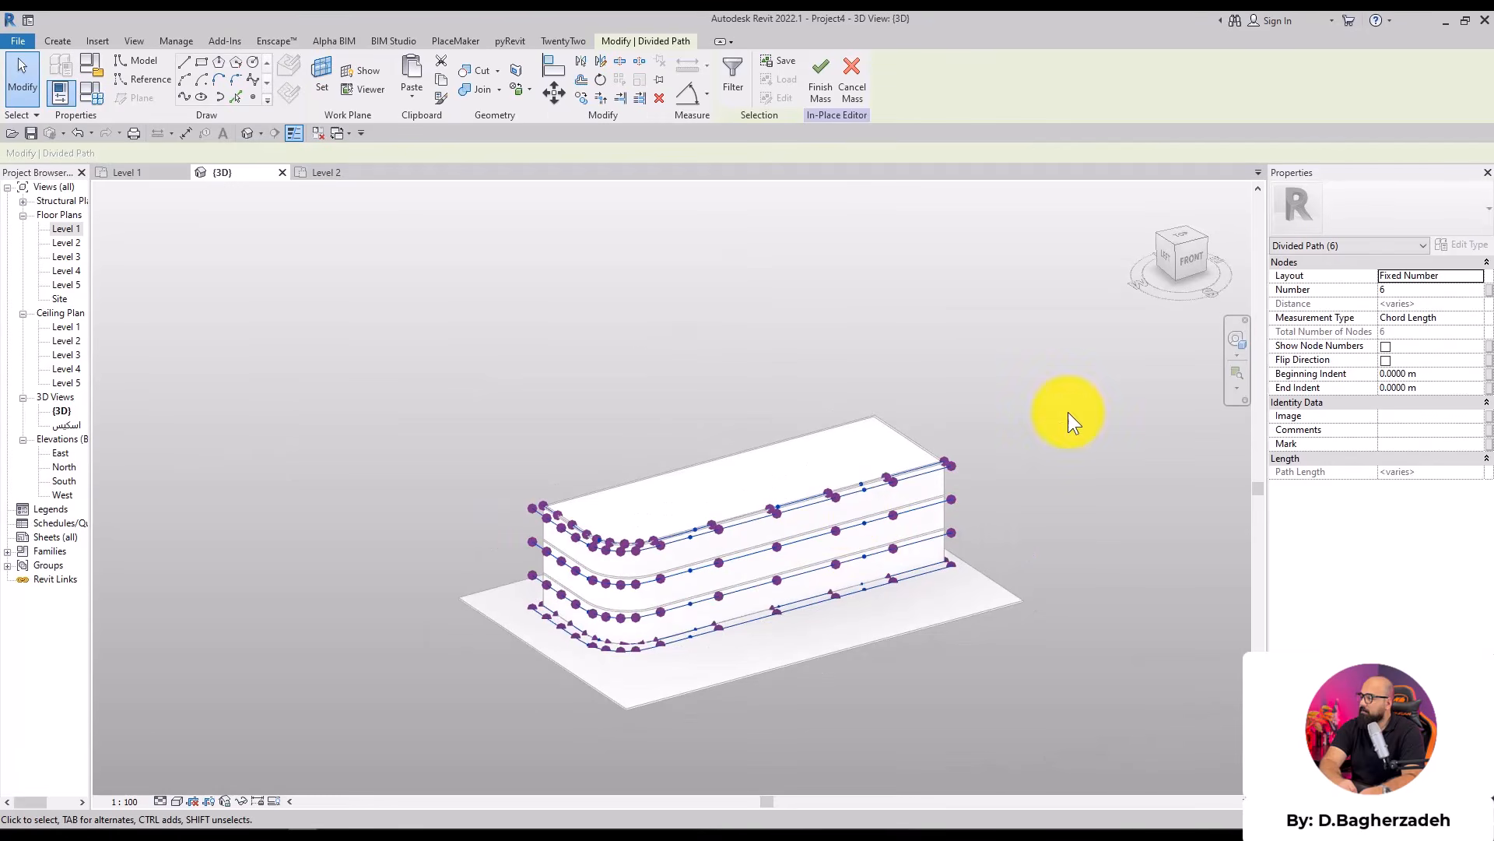
# Associate the node number of the six divided paths with a new family type parameter named NUMBER
pyautogui.click(1489, 295)
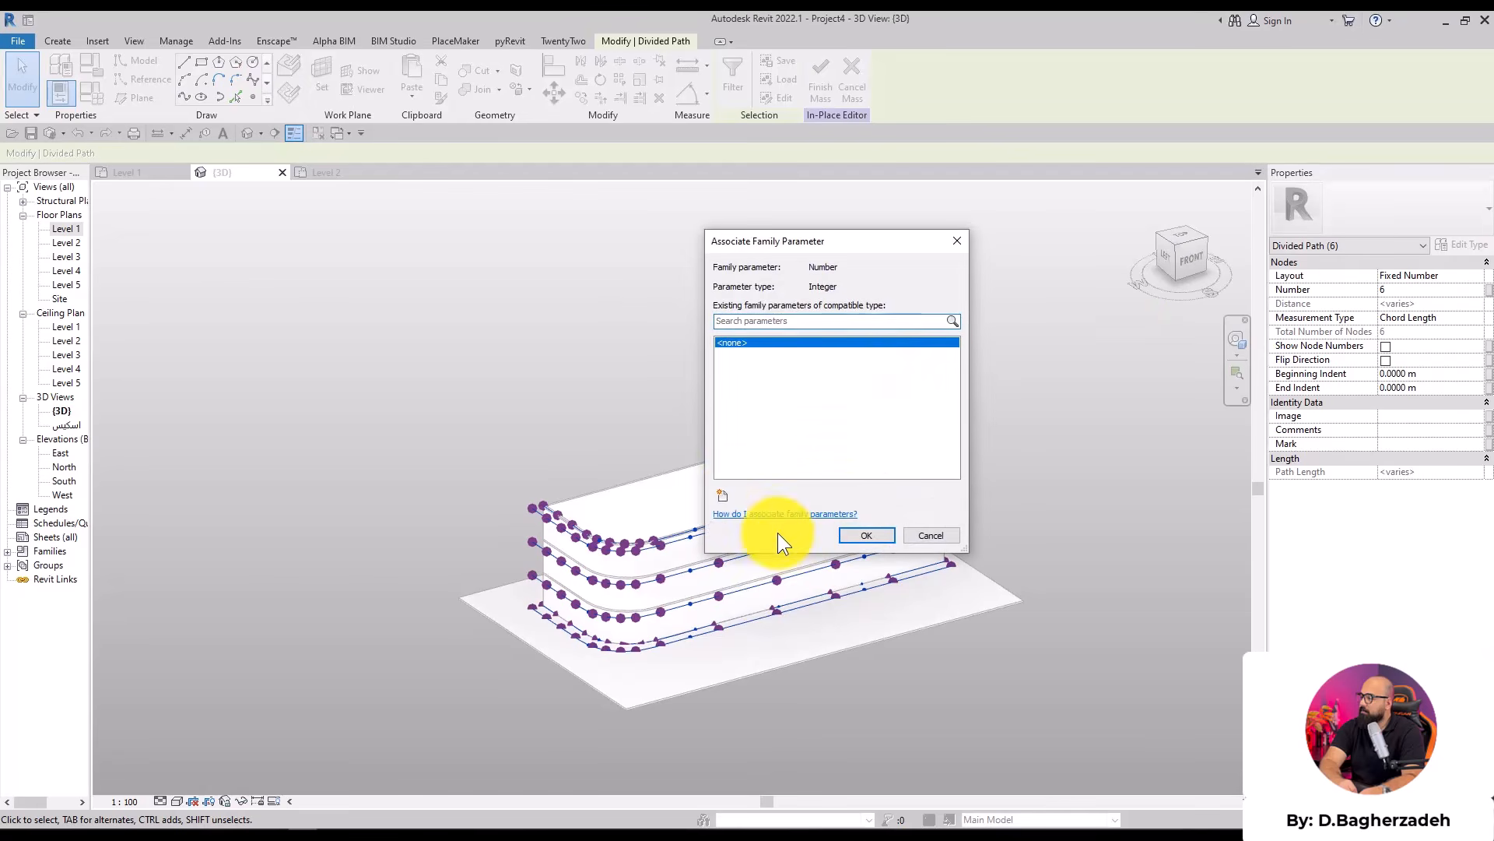
pyautogui.click(726, 503)
pyautogui.write('NUMBER')
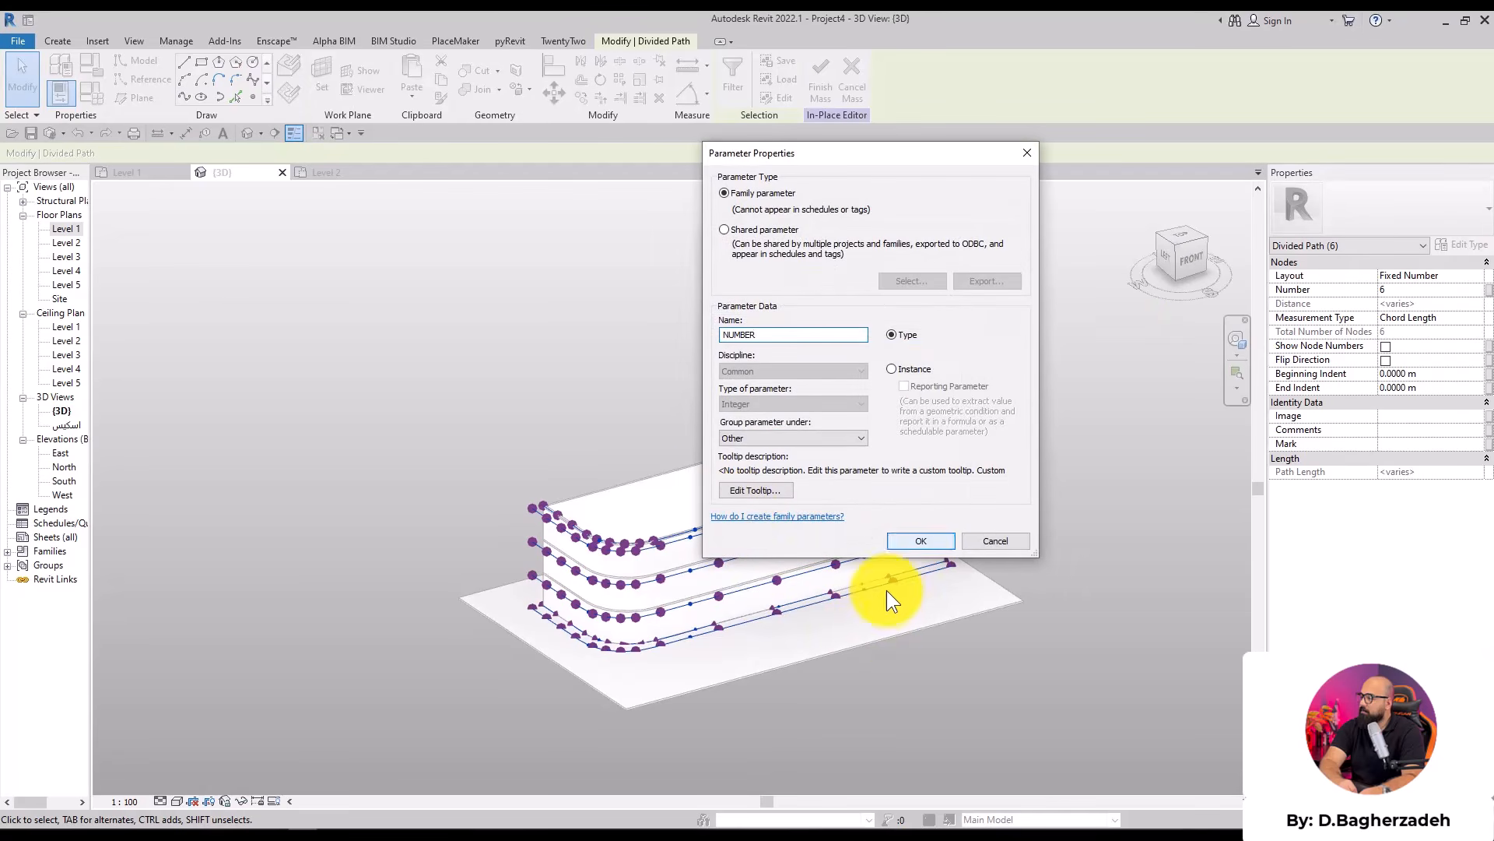
pyautogui.click(919, 541)
pyautogui.click(894, 535)
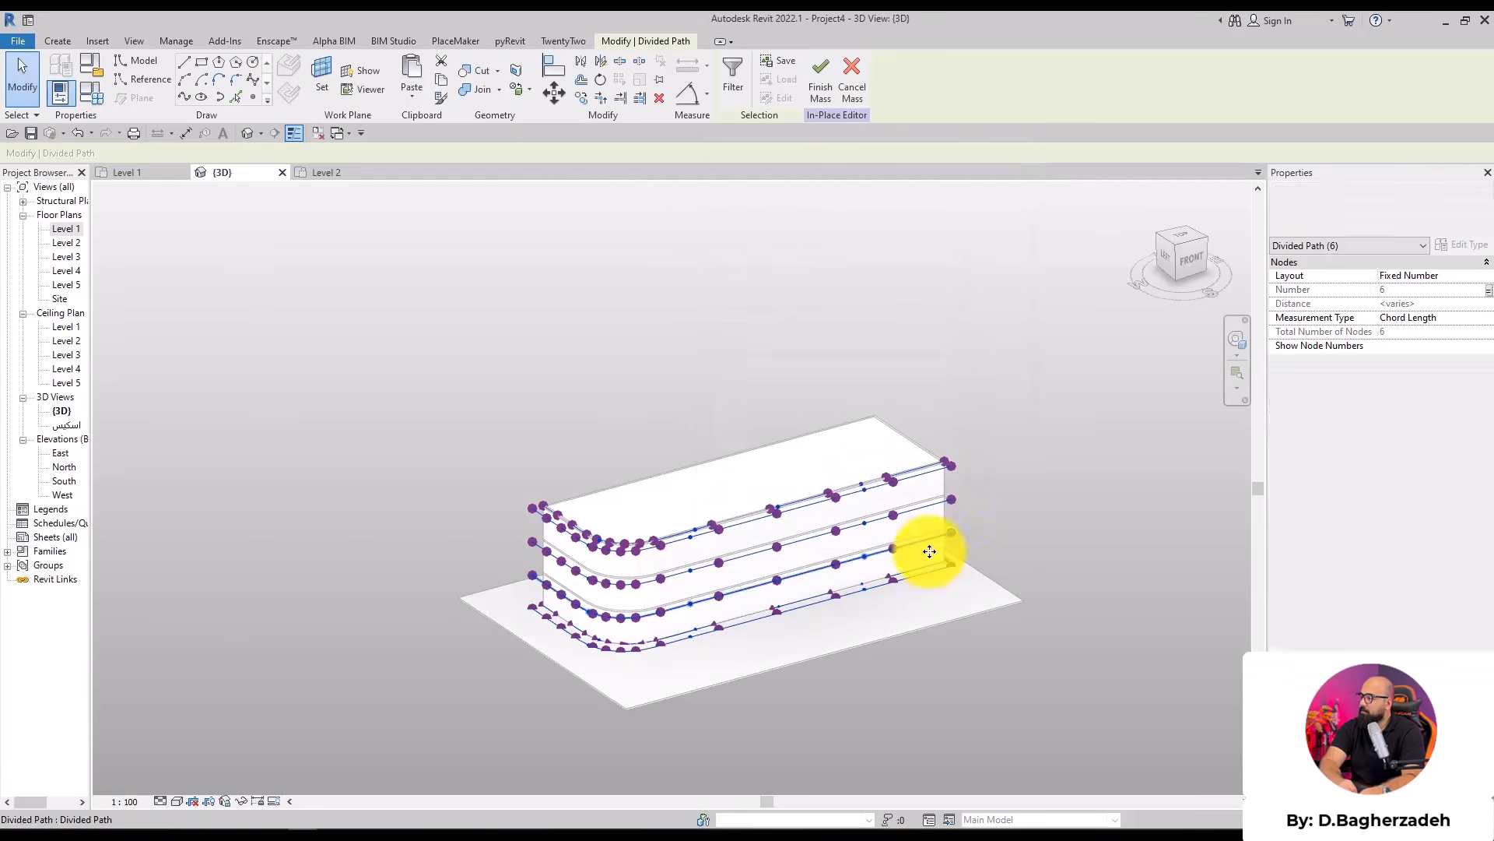
# Set the NUMBER parameter to 30 in the family types to increase the nodes on all divided paths
pyautogui.moveTo(926, 538); pyautogui.dragTo(864, 592, button='middle')
pyautogui.scroll(3, 871, 551)
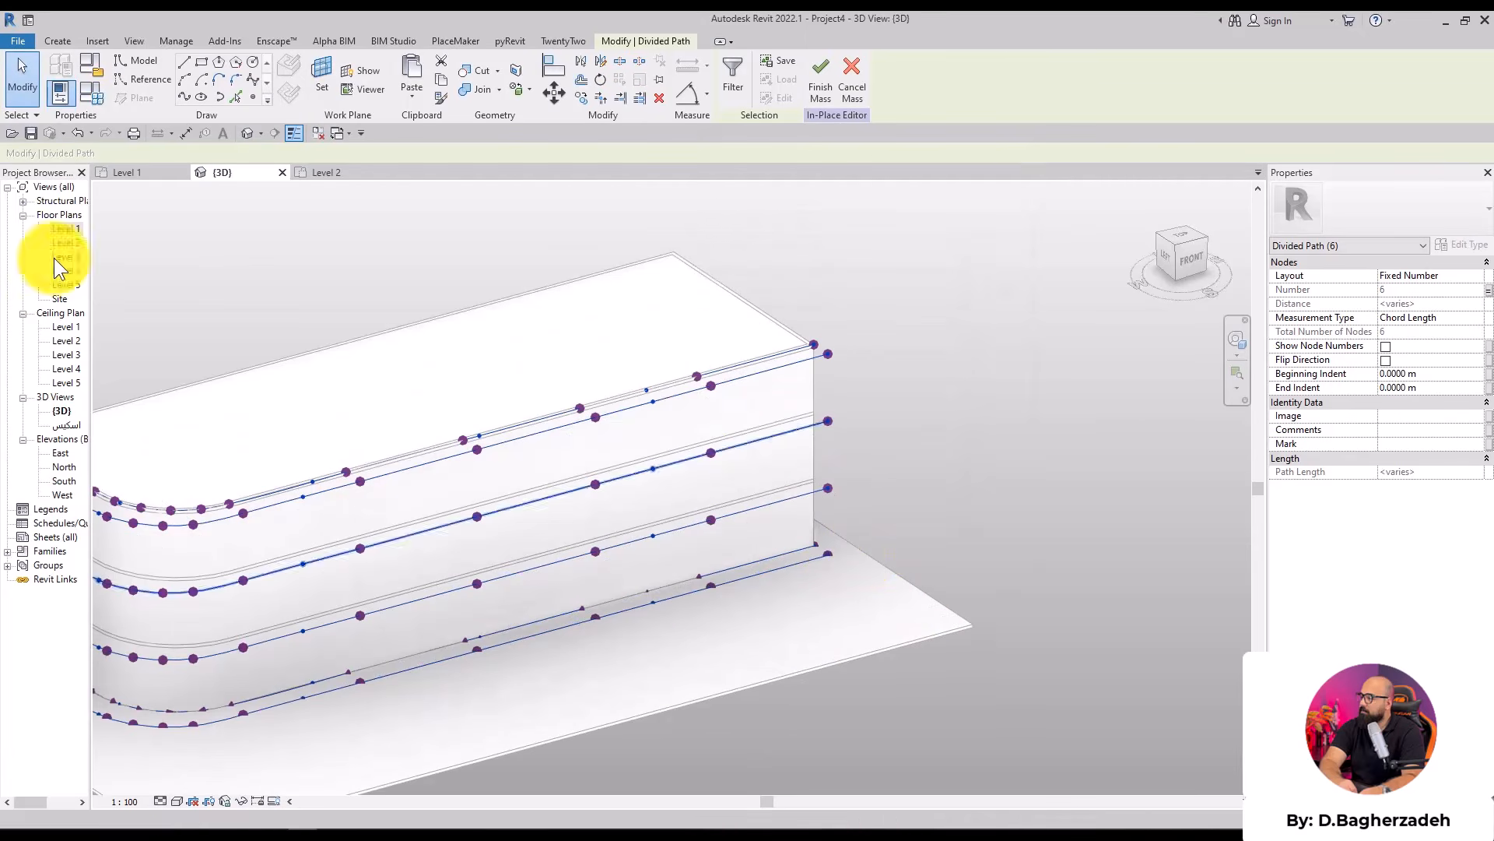
pyautogui.click(91, 92)
pyautogui.click(1036, 295)
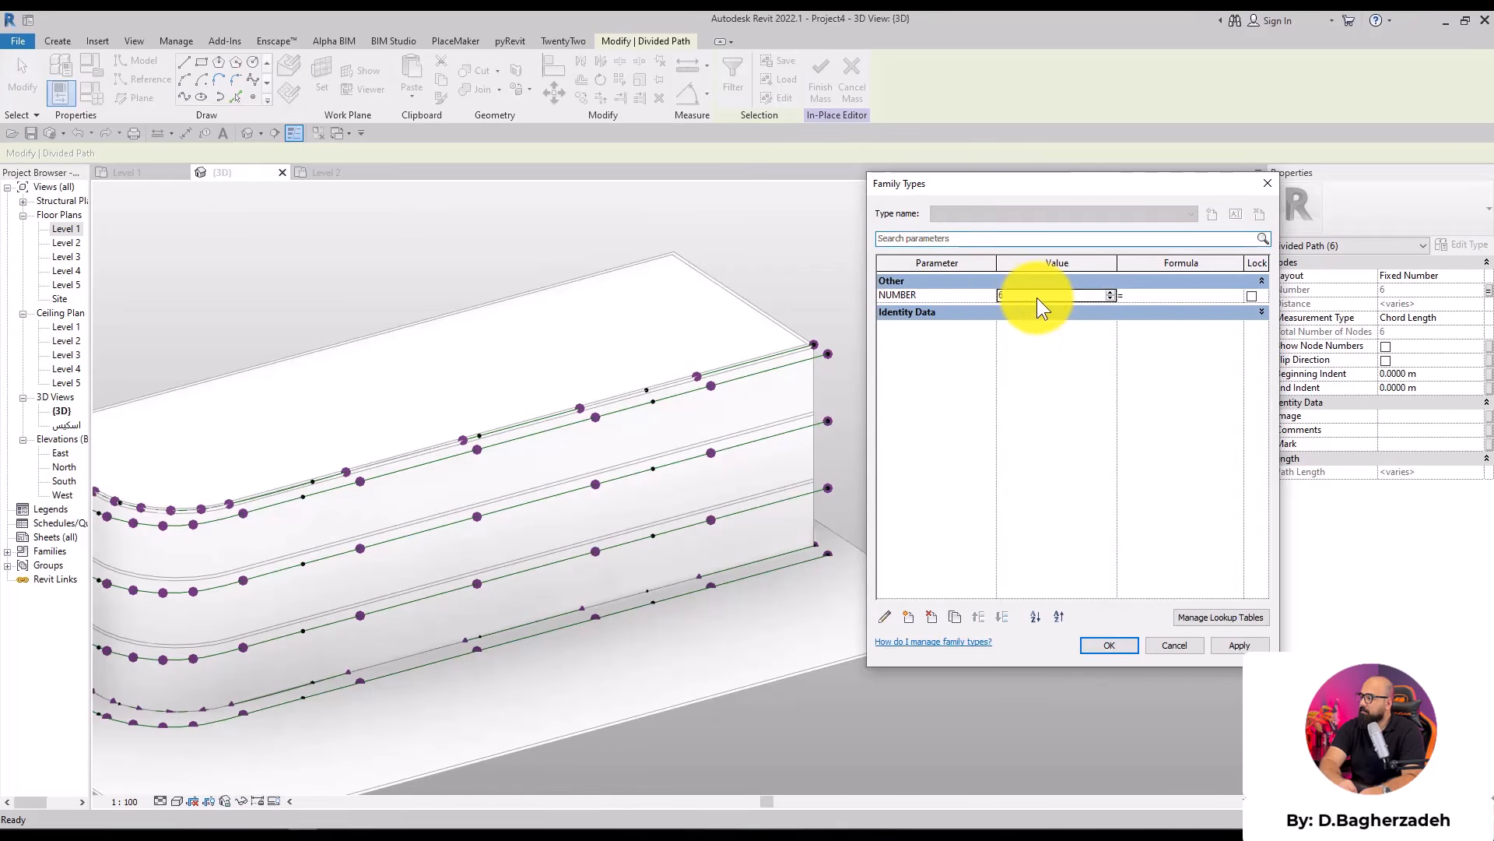
pyautogui.write('30')
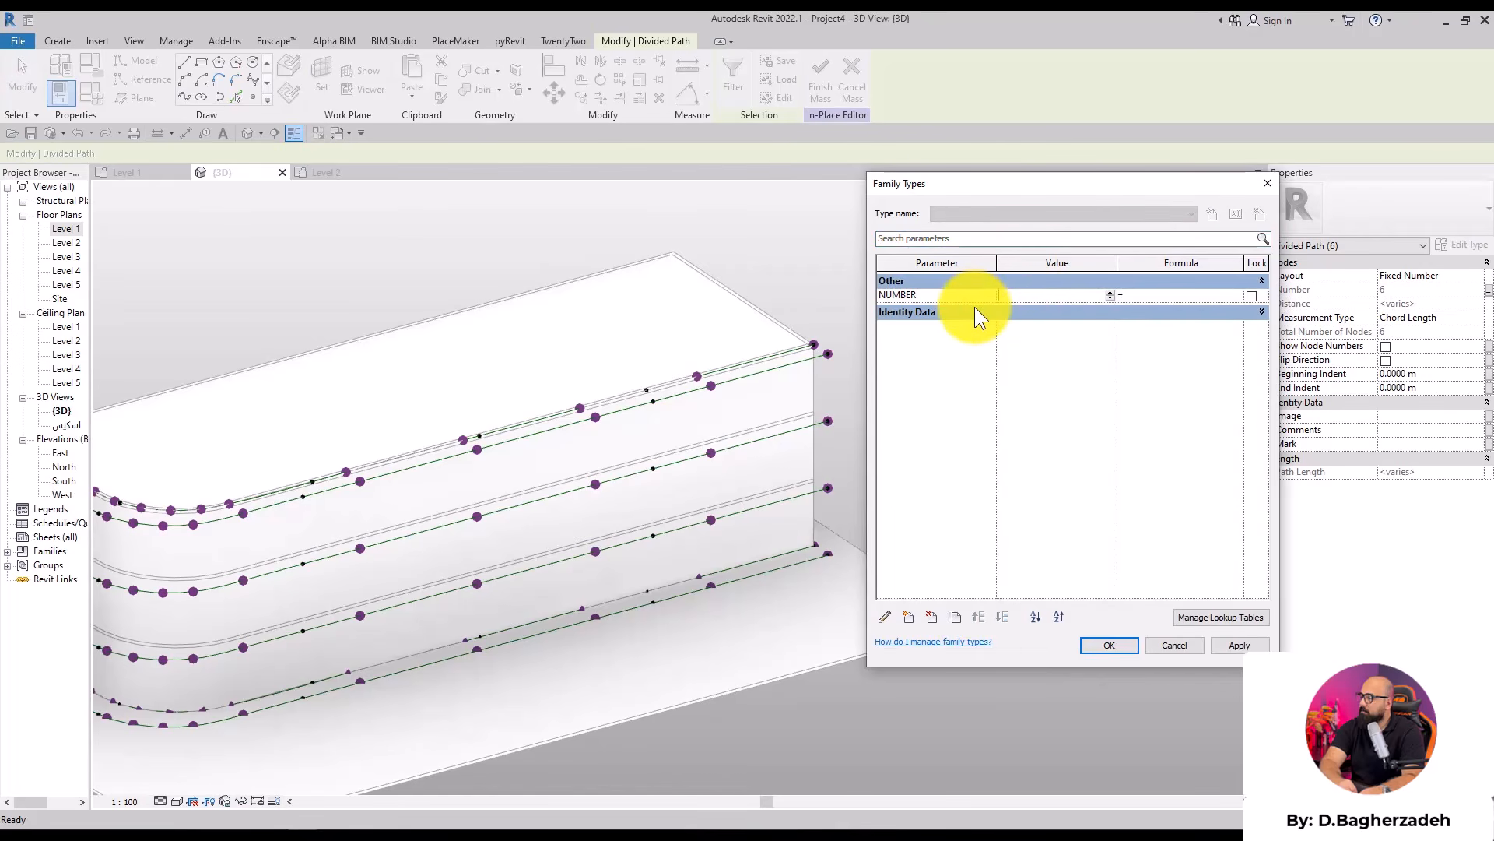
pyautogui.click(1119, 644)
pyautogui.click(850, 410)
pyautogui.scroll(1, 855, 374)
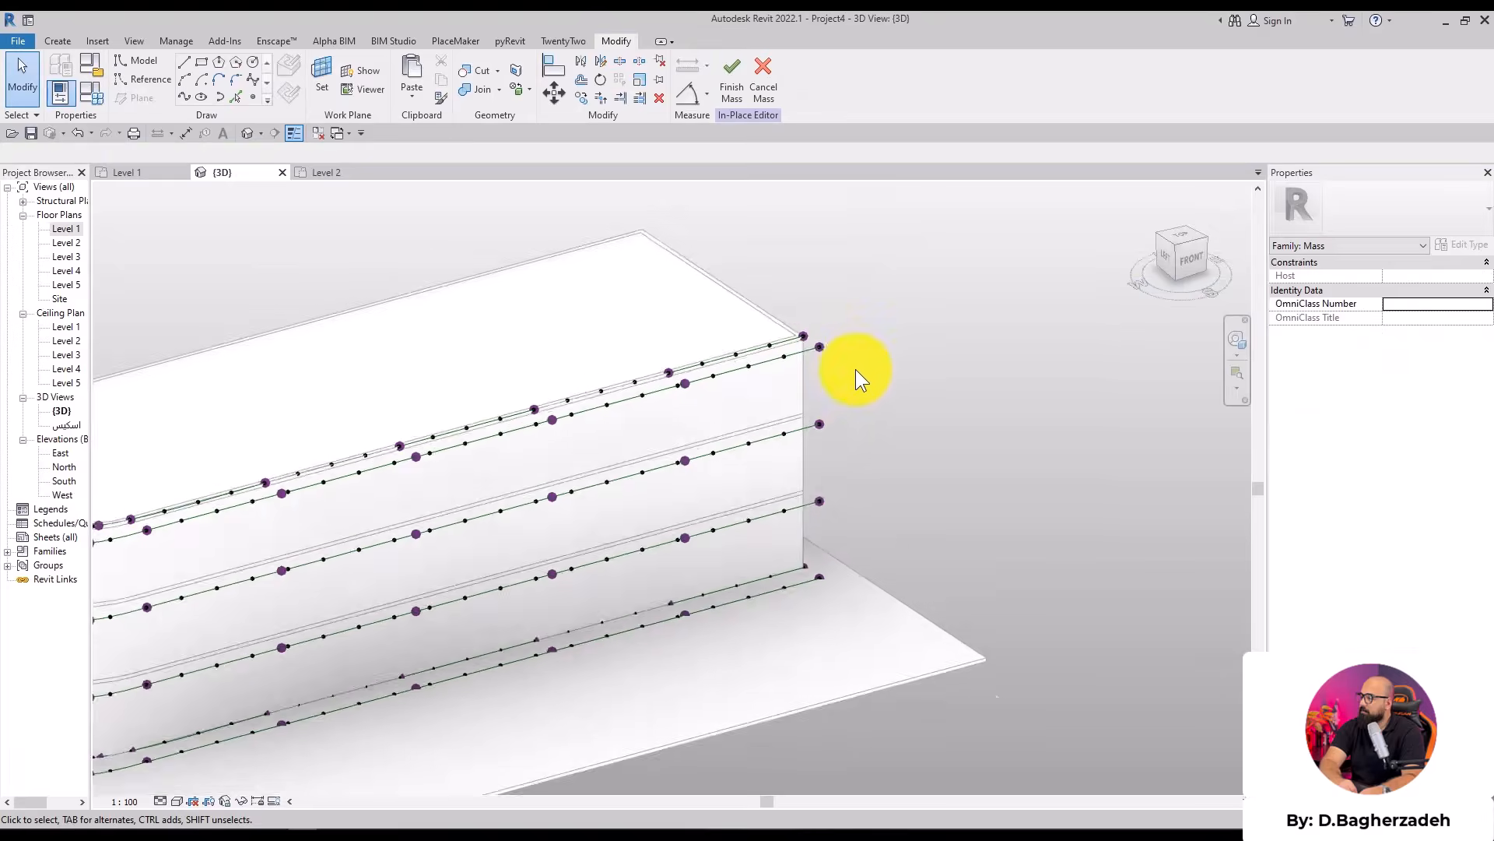
# Examine the nodes on the stacked divided paths from above, around the curved corner and along the straight facade
pyautogui.scroll(-5, 857, 372)
pyautogui.keyDown('shift'); pyautogui.moveTo(889, 396); pyautogui.dragTo(804, 807, button='middle'); pyautogui.keyUp('shift')
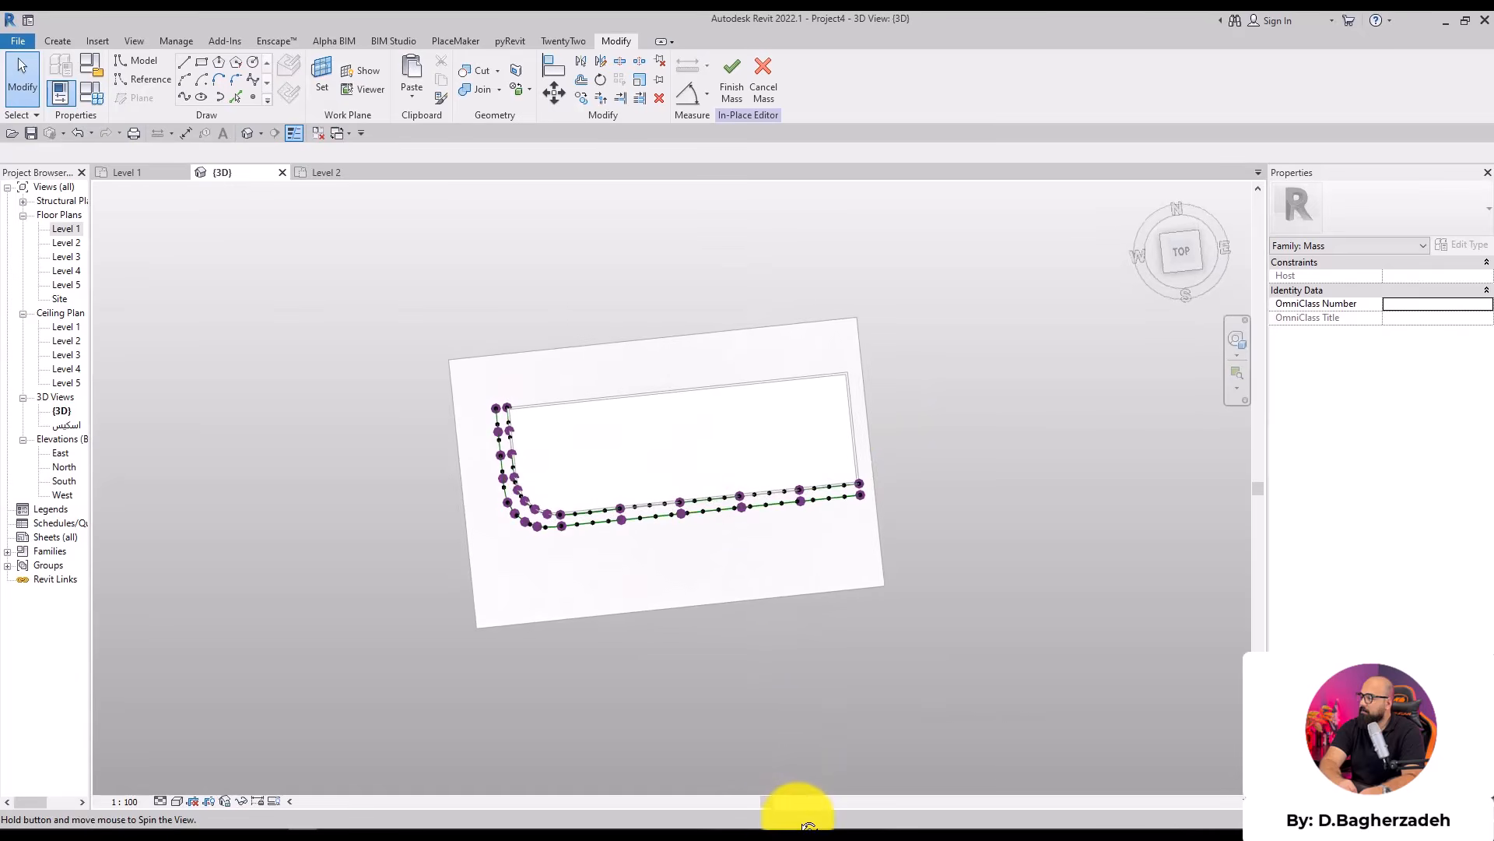
pyautogui.scroll(6, 850, 507)
pyautogui.scroll(-4, 739, 459)
pyautogui.keyDown('shift'); pyautogui.moveTo(691, 621); pyautogui.dragTo(367, 567, button='middle'); pyautogui.keyUp('shift')
pyautogui.scroll(4, 506, 563)
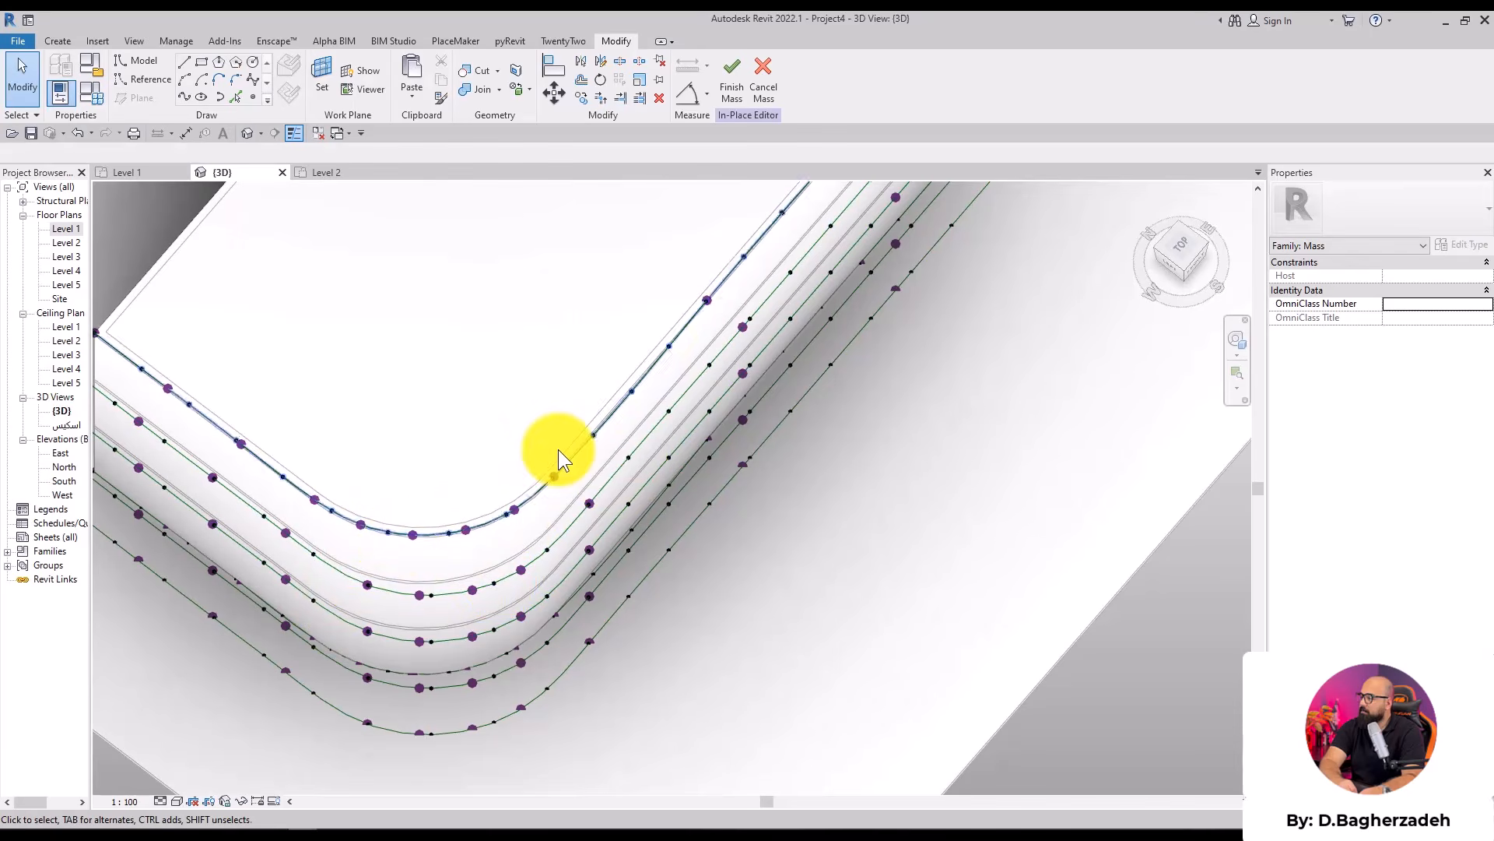
pyautogui.scroll(-3, 703, 461)
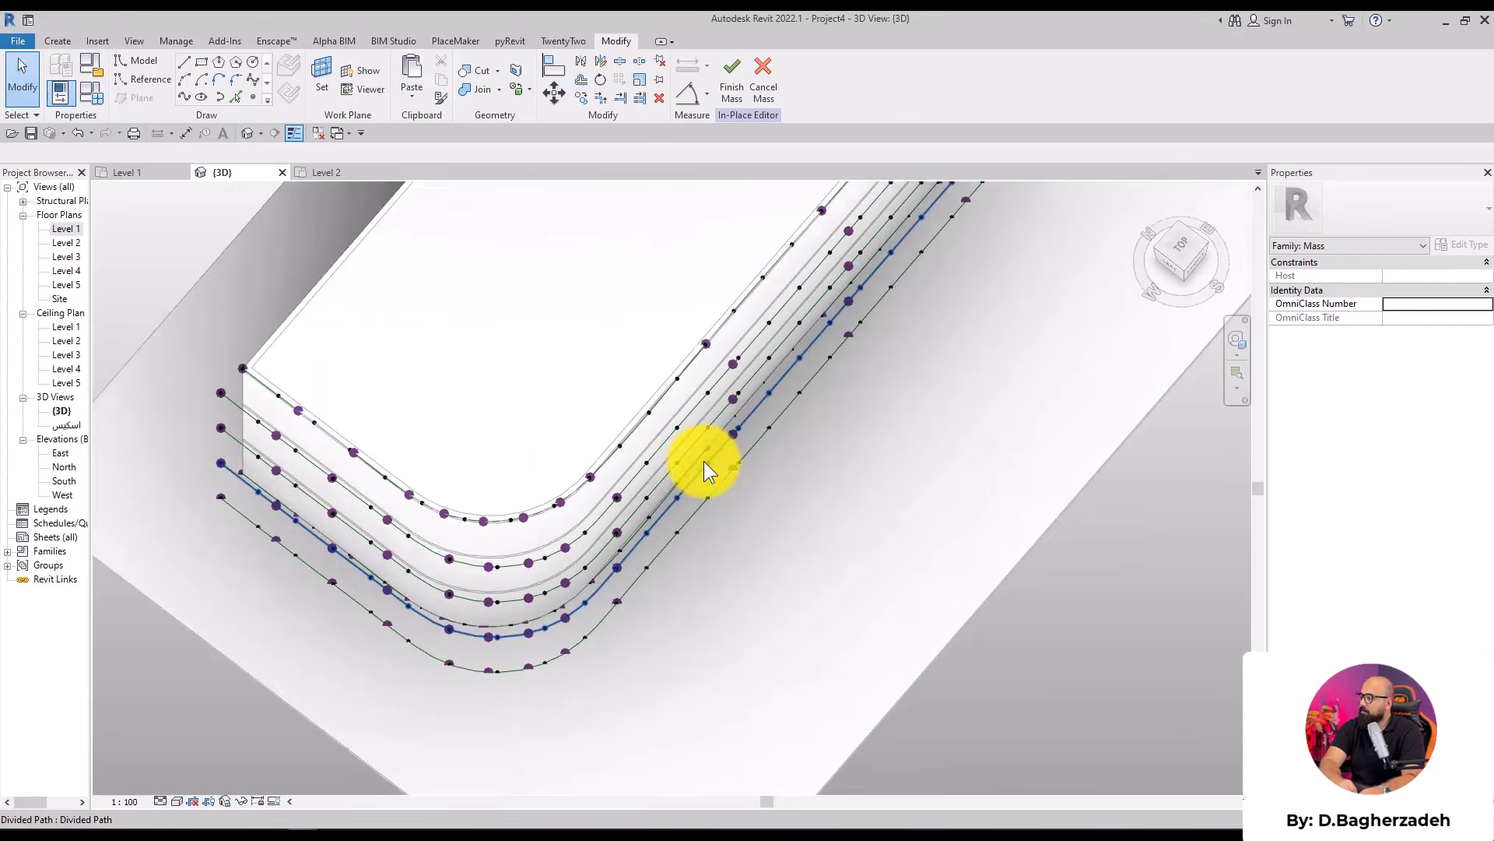
pyautogui.keyDown('shift'); pyautogui.moveTo(899, 425); pyautogui.dragTo(609, 520, button='middle'); pyautogui.keyUp('shift')
pyautogui.scroll(3, 777, 234)
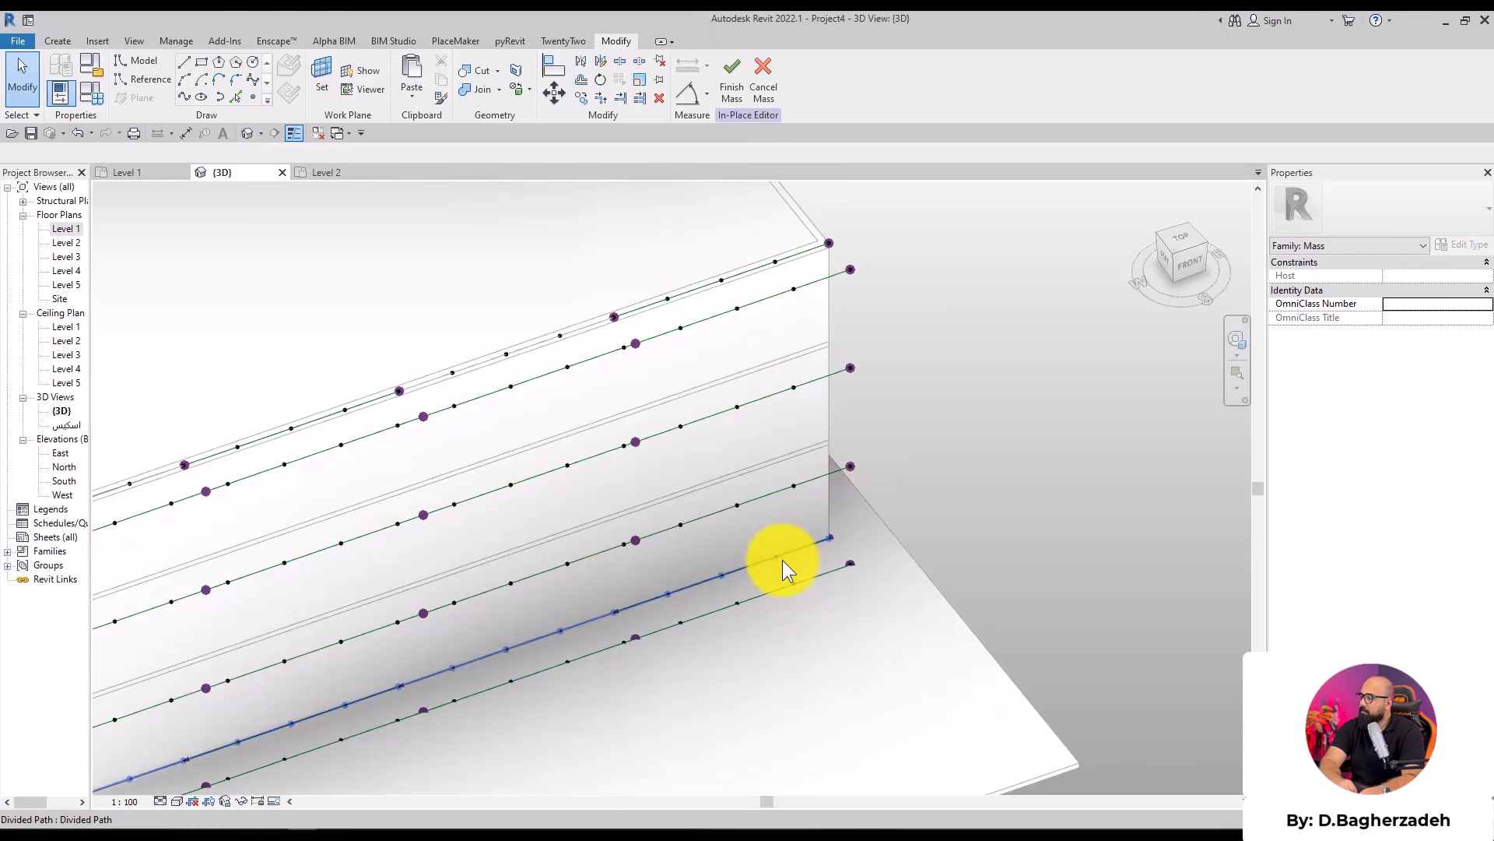
# Close the inactive views and create a new family from the generic model adaptive template
pyautogui.click(318, 133)
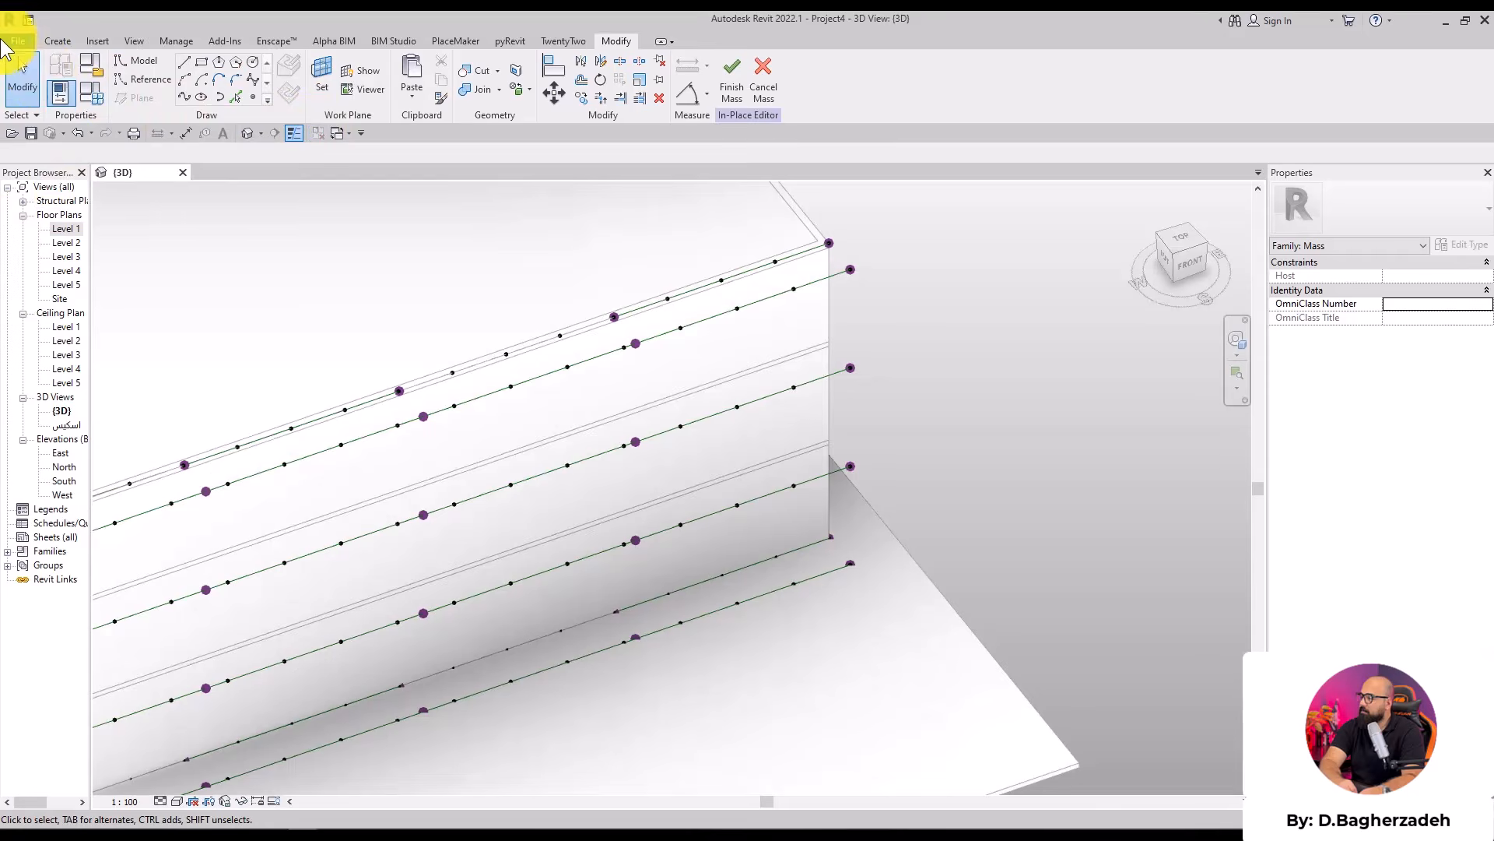
pyautogui.click(8, 39)
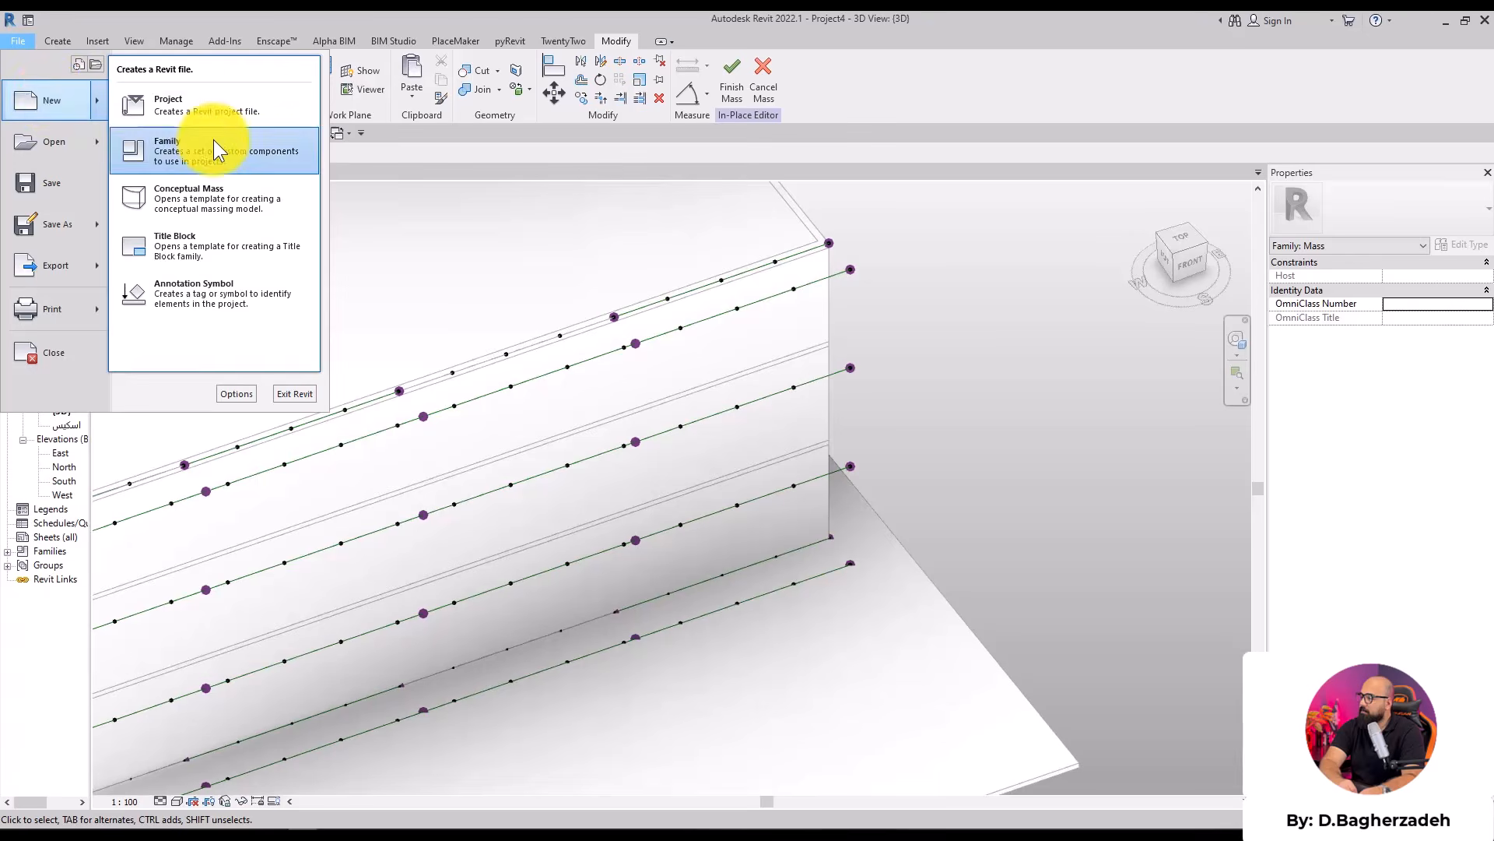
pyautogui.click(664, 355)
pyautogui.doubleClick(316, 162)
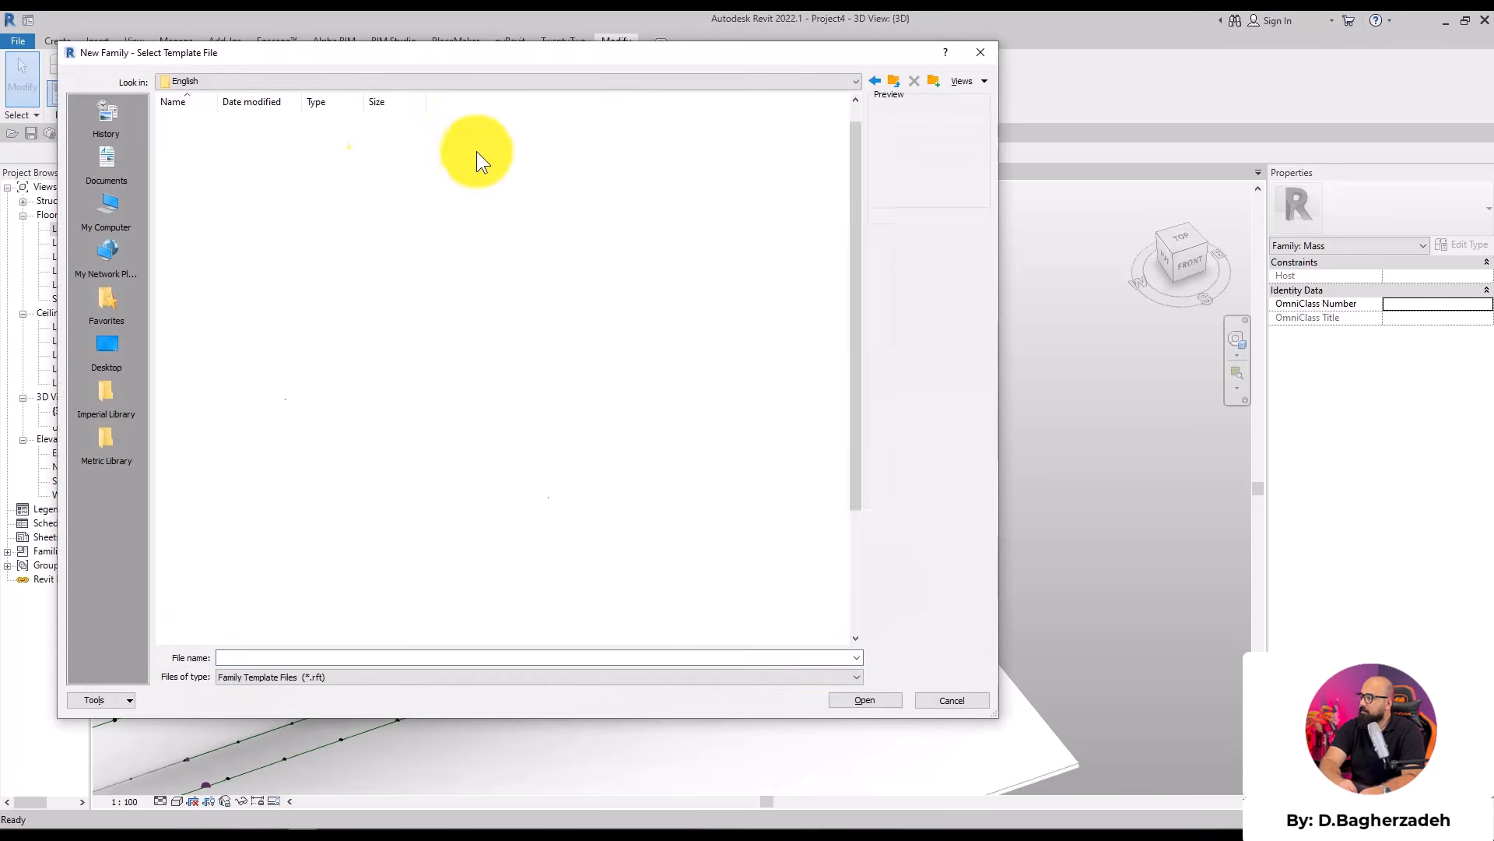
pyautogui.doubleClick(607, 283)
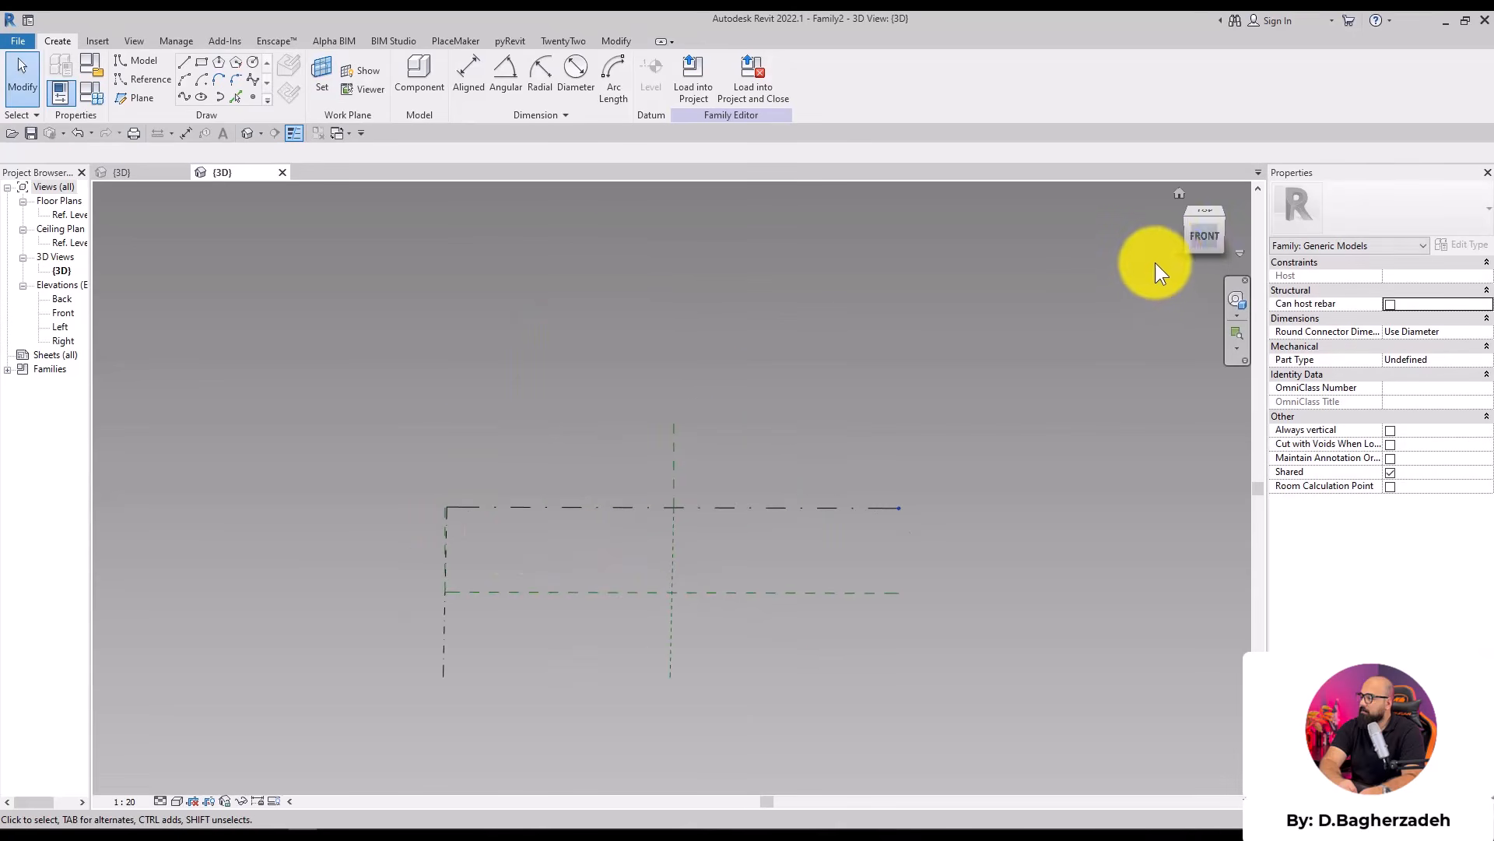
# Place six reference points in the front view: one at the base, one at the upper end, and four bulging between them from top to bottom
pyautogui.click(1196, 235)
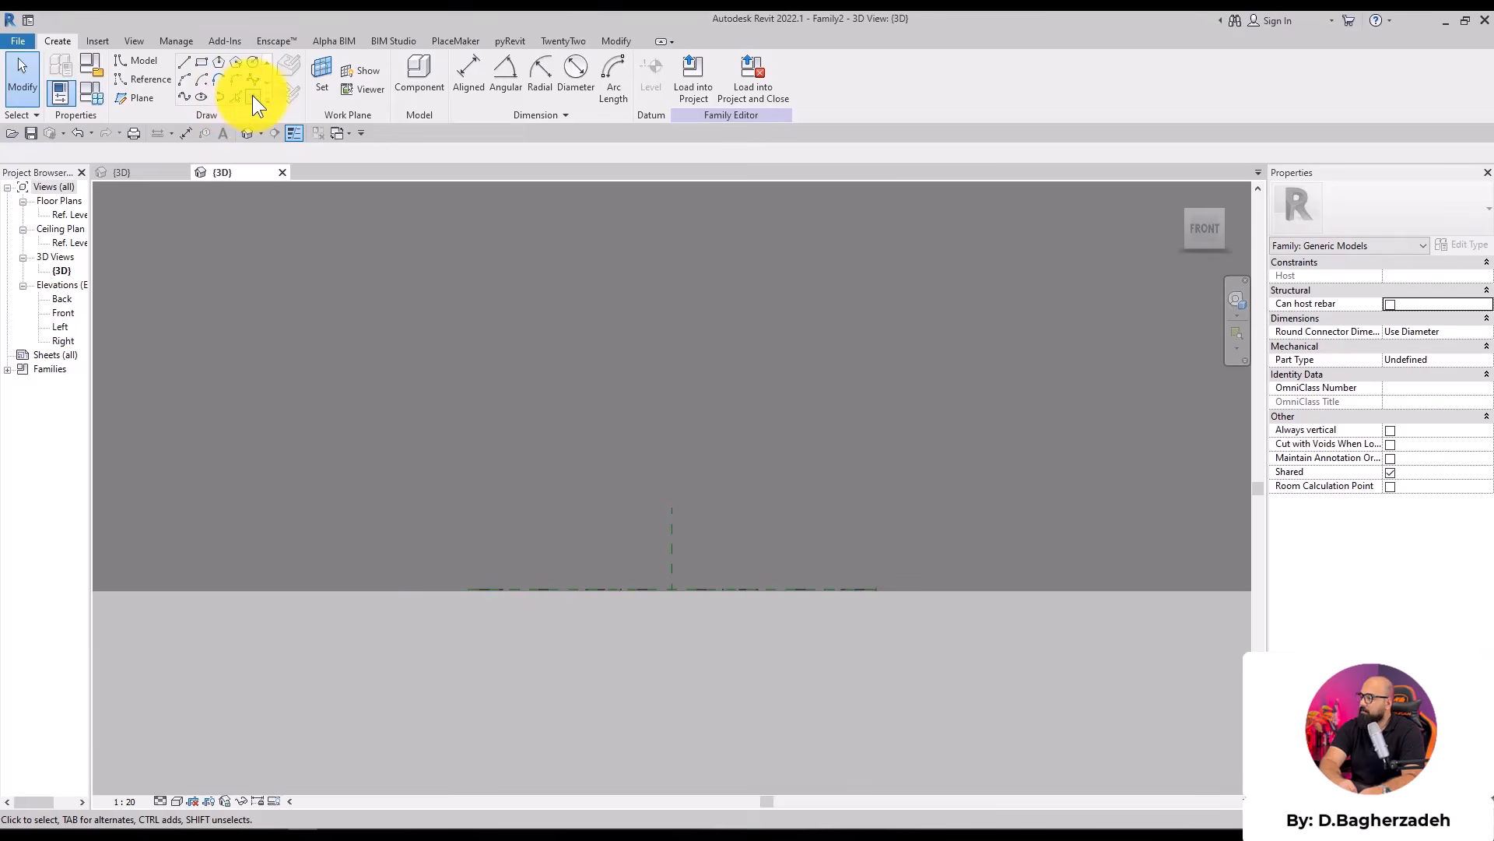
pyautogui.click(252, 95)
pyautogui.click(541, 589)
pyautogui.click(537, 440)
pyautogui.click(564, 458)
pyautogui.click(583, 497)
pyautogui.click(580, 534)
pyautogui.click(567, 565)
pyautogui.press('Escape')
# Make all six reference points adaptive
pyautogui.scroll(1, 566, 479)
pyautogui.moveTo(467, 331); pyautogui.dragTo(688, 723)
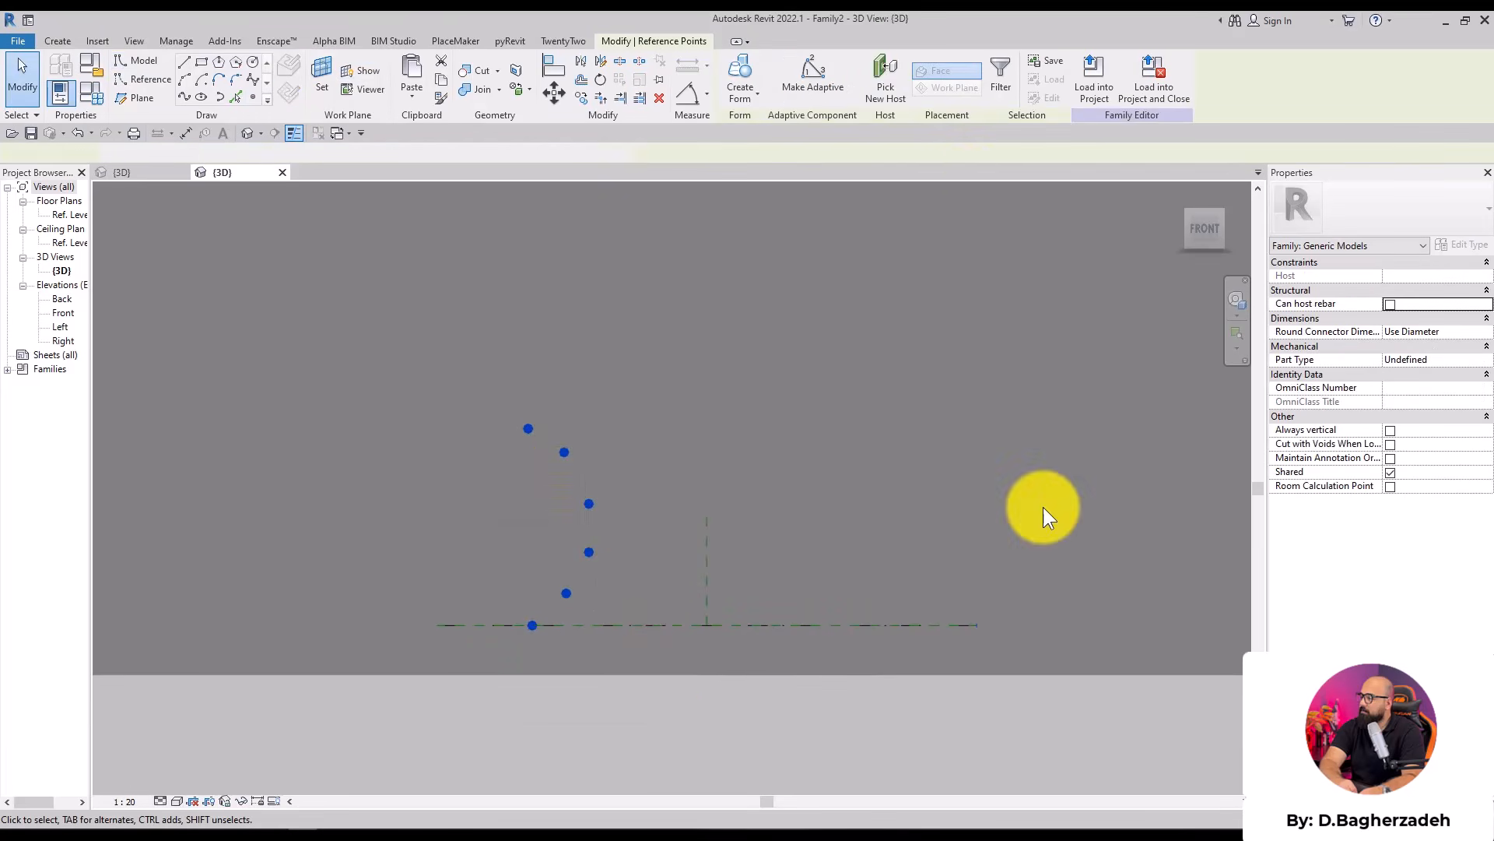
pyautogui.click(829, 86)
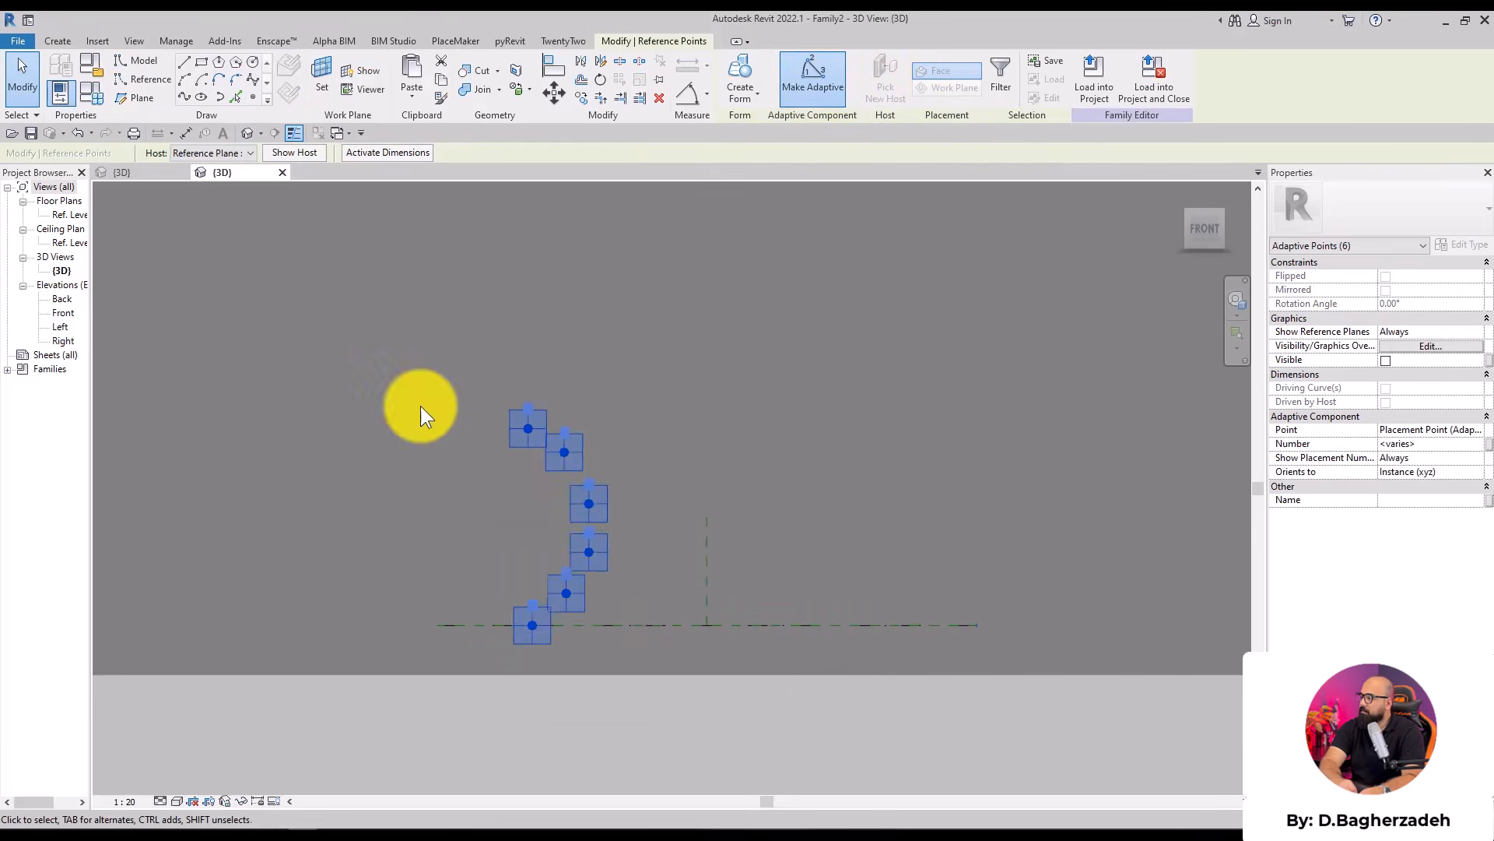
# Create a spline through the six adaptive points and turn it into a reference line
pyautogui.scroll(3, 589, 550)
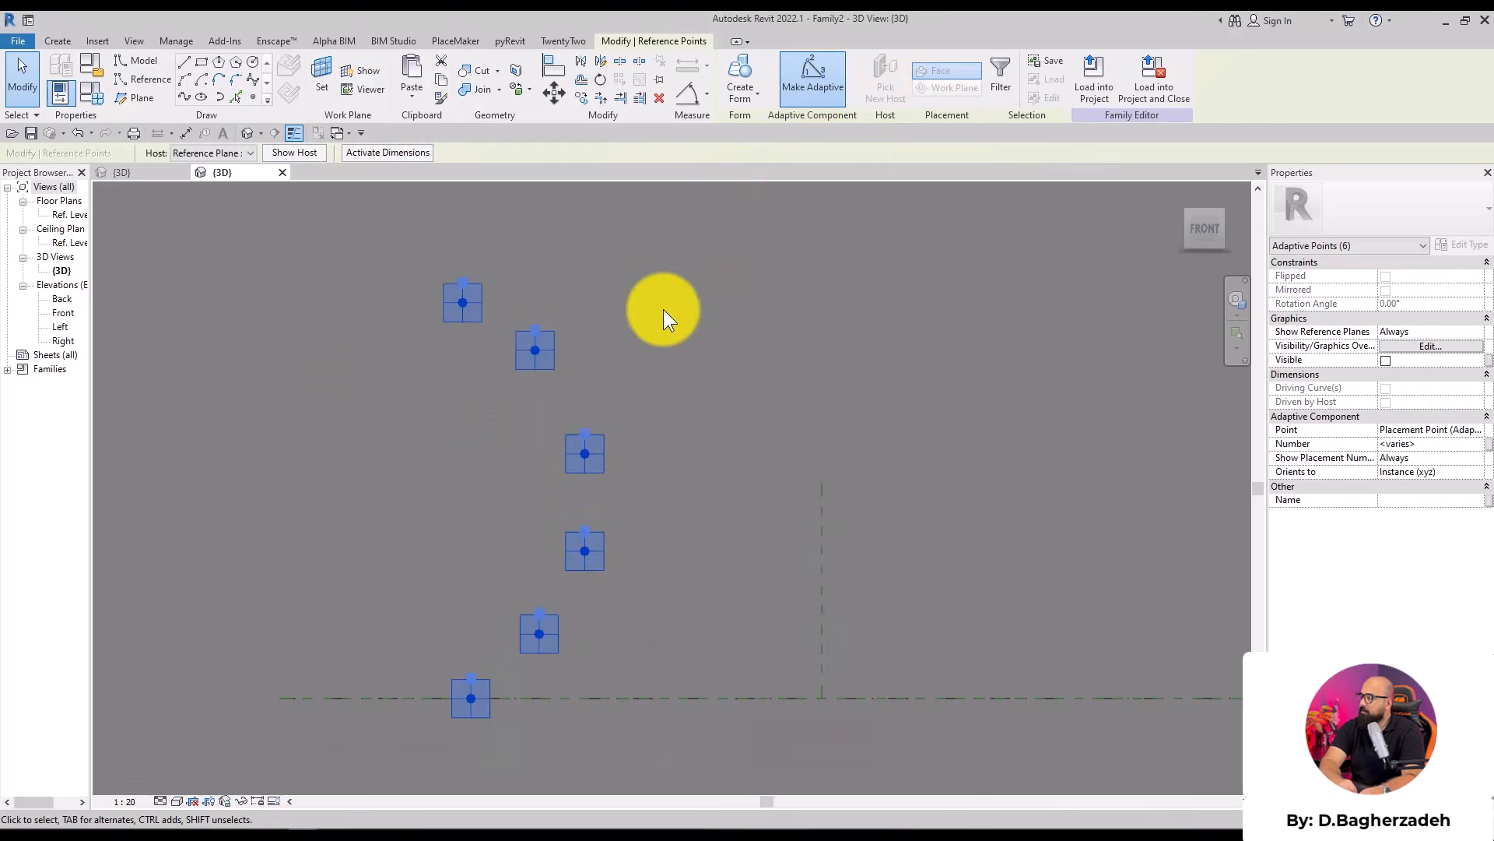
pyautogui.click(179, 100)
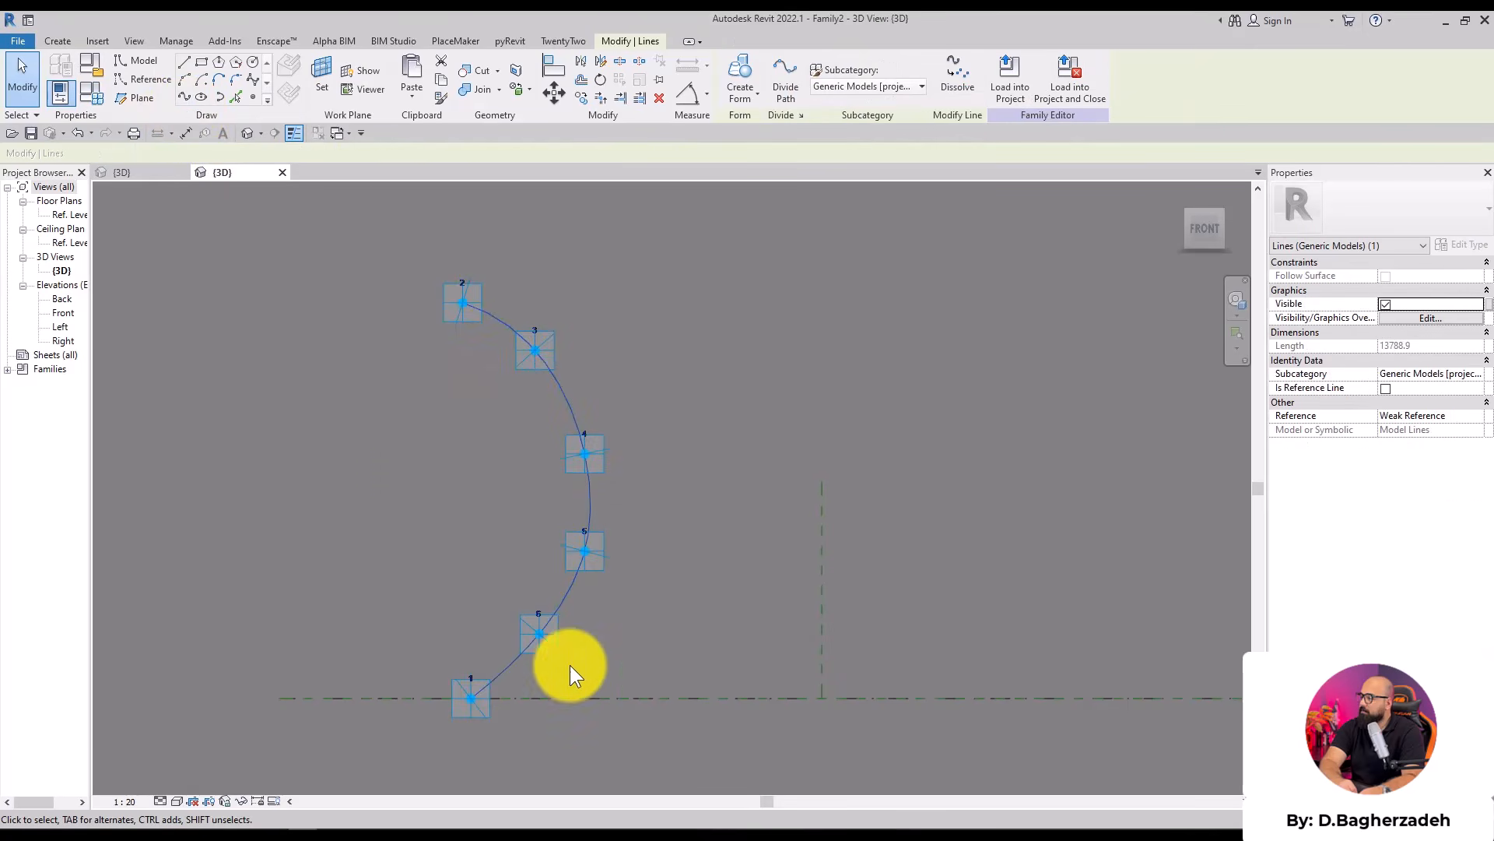
pyautogui.click(1387, 388)
pyautogui.click(793, 245)
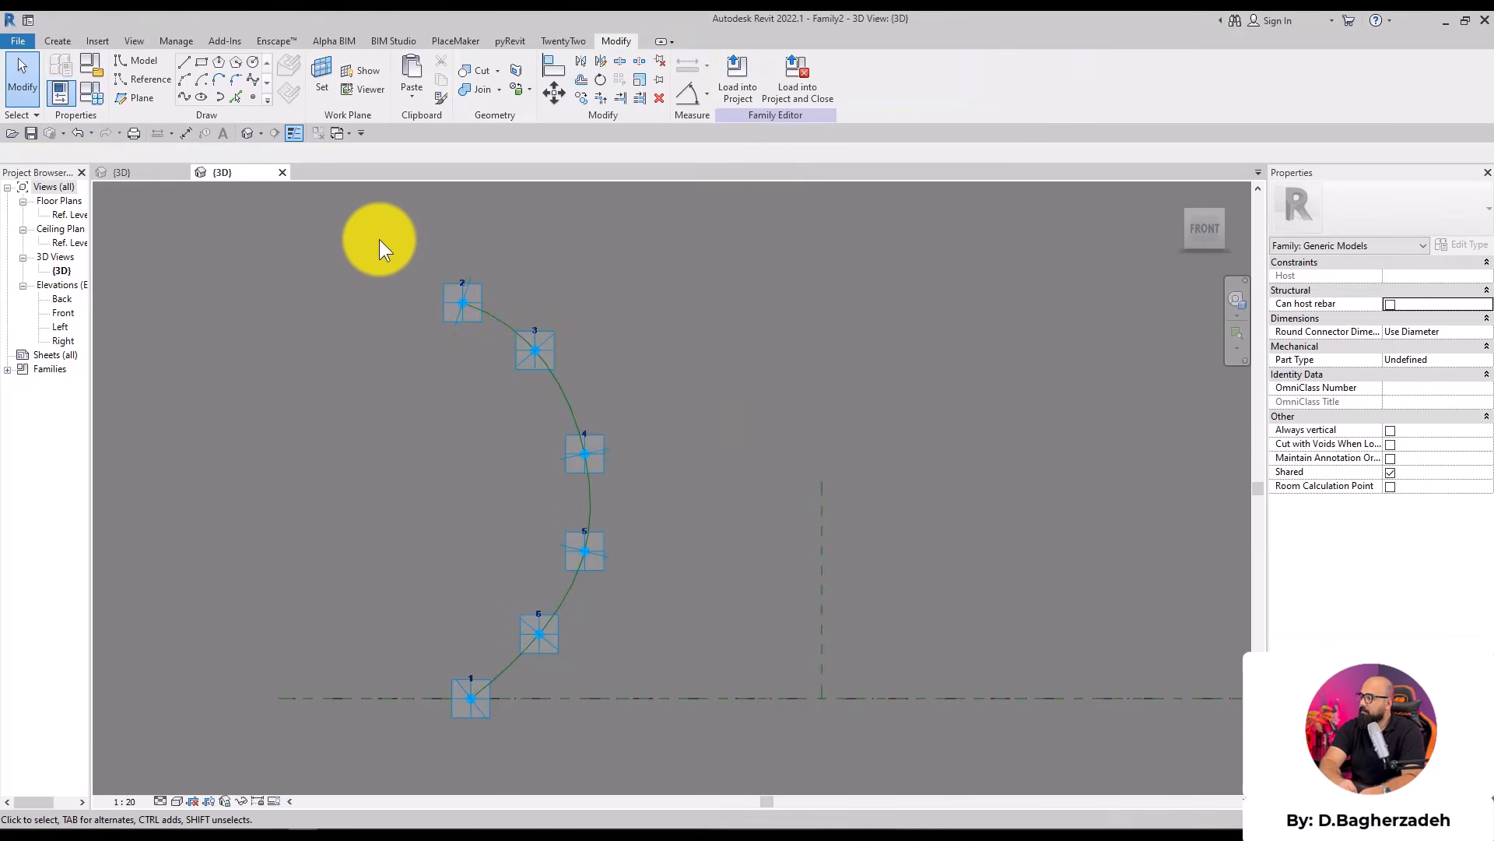
# Connect adaptive points 1 and 2 with a straight spline through points and turn it into a reference line
pyautogui.moveTo(360, 267); pyautogui.dragTo(502, 731)
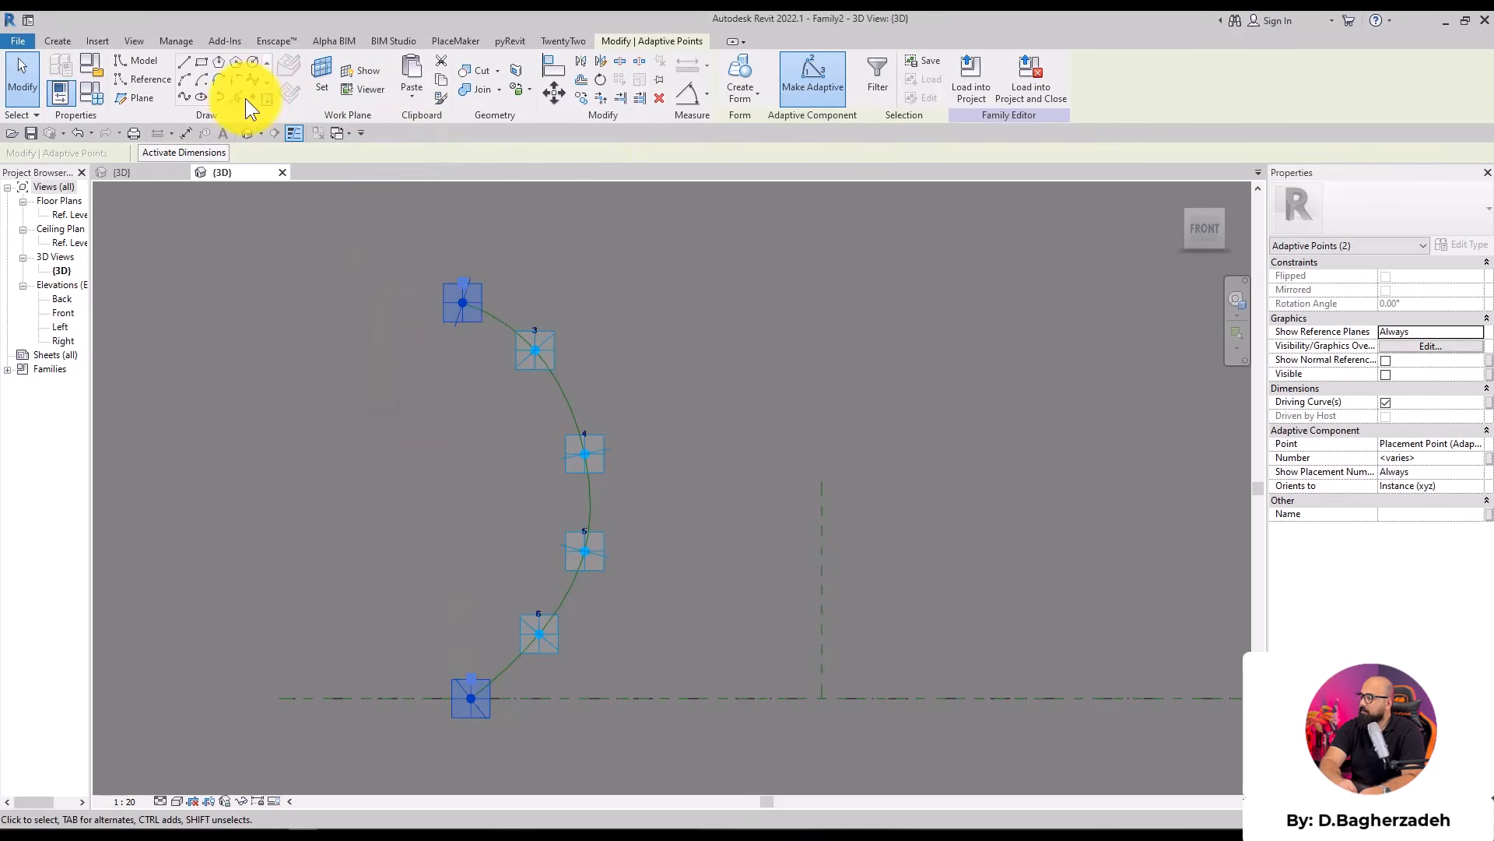
pyautogui.click(185, 95)
pyautogui.click(824, 366)
pyautogui.keyDown('shift'); pyautogui.moveTo(827, 355); pyautogui.dragTo(749, 406, button='middle'); pyautogui.keyUp('shift')
pyautogui.click(512, 418)
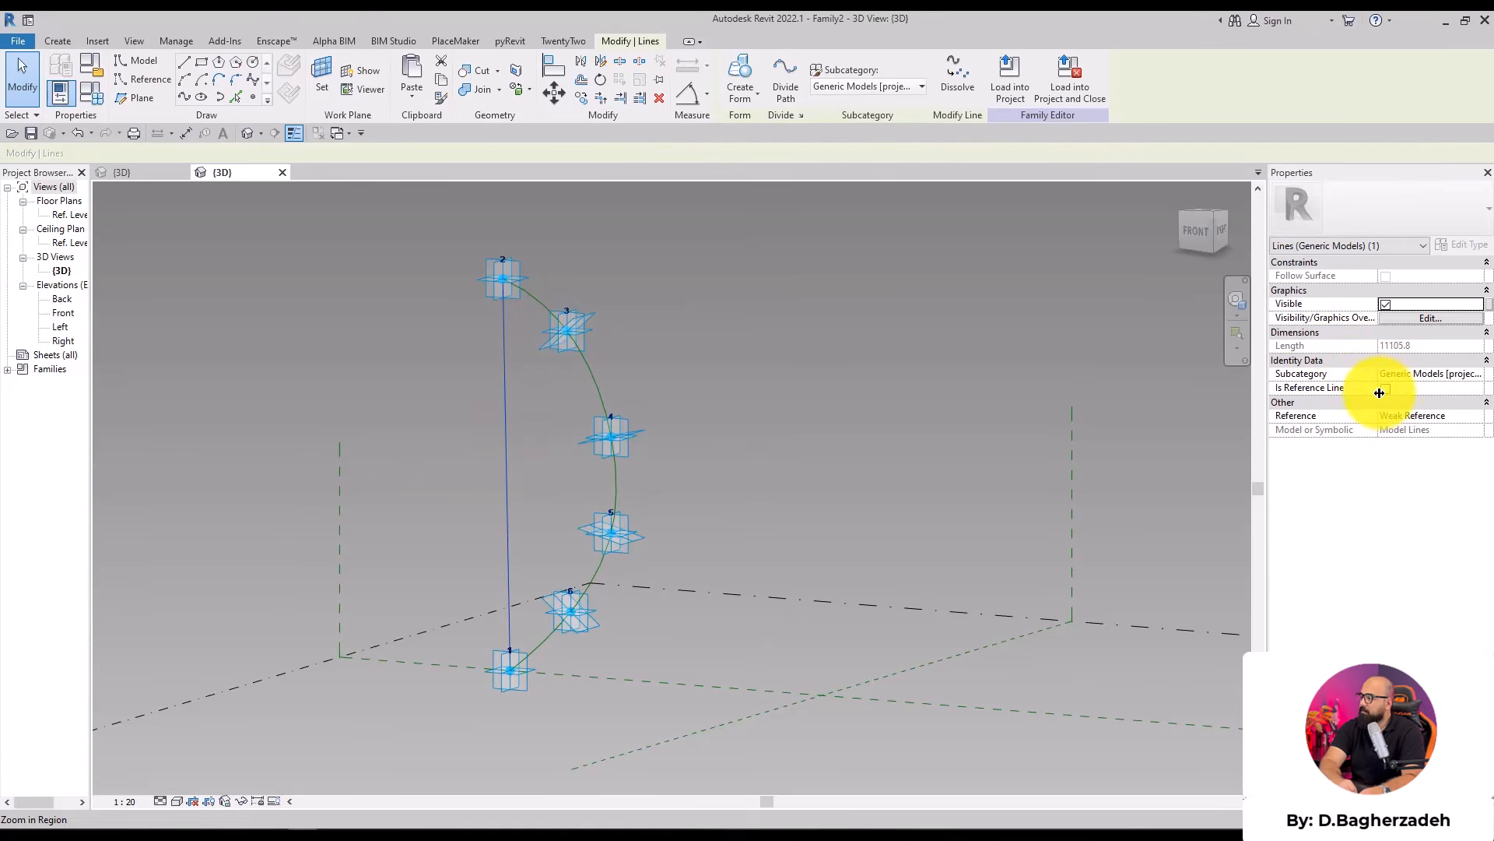
pyautogui.click(1386, 387)
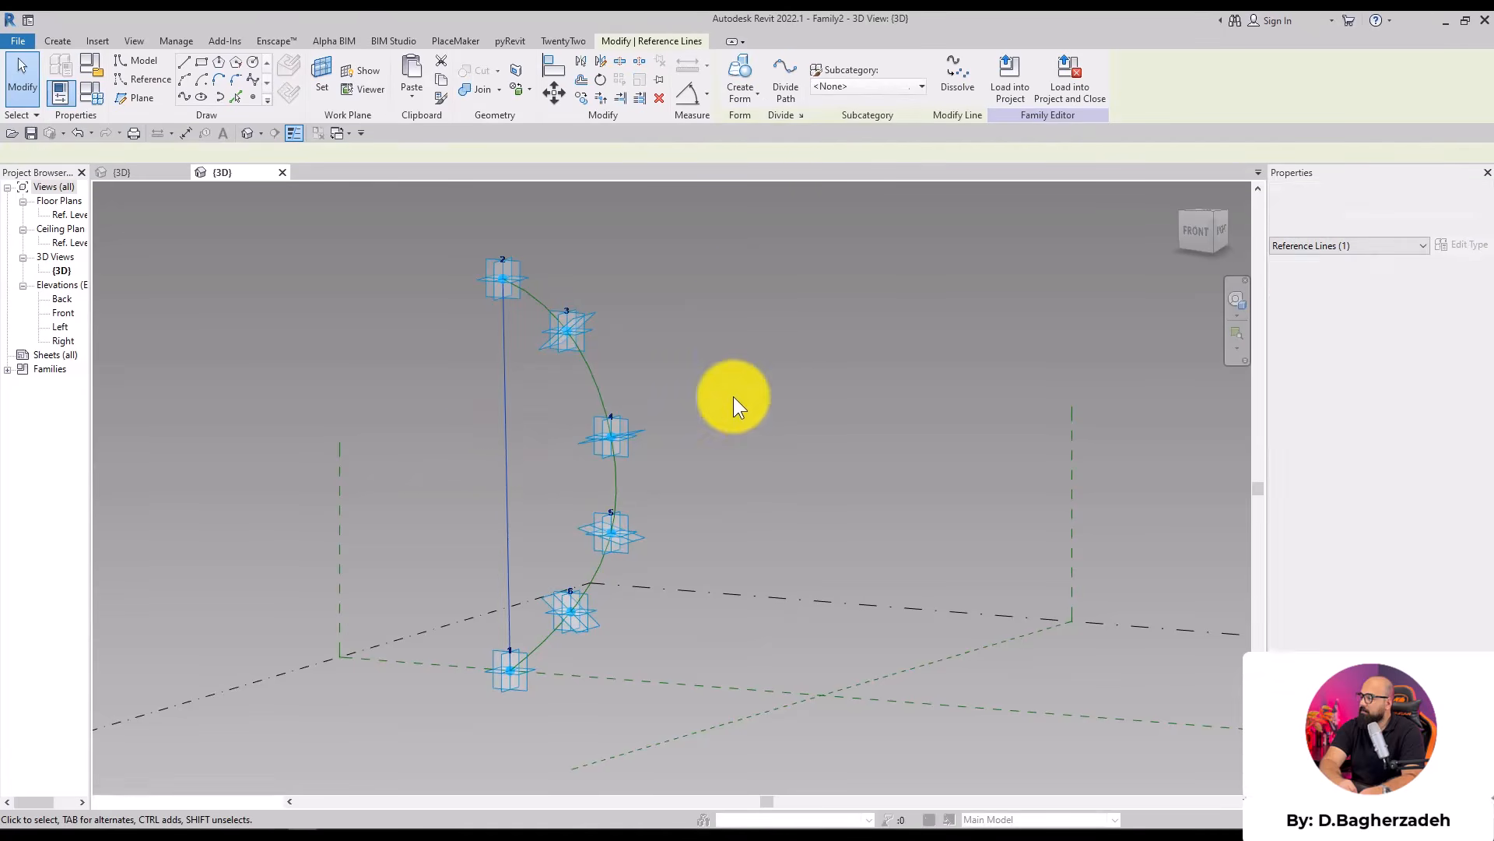
pyautogui.click(752, 333)
# Create a solid form from the closed chain of the straight and curved reference lines
pyautogui.press('Tab')
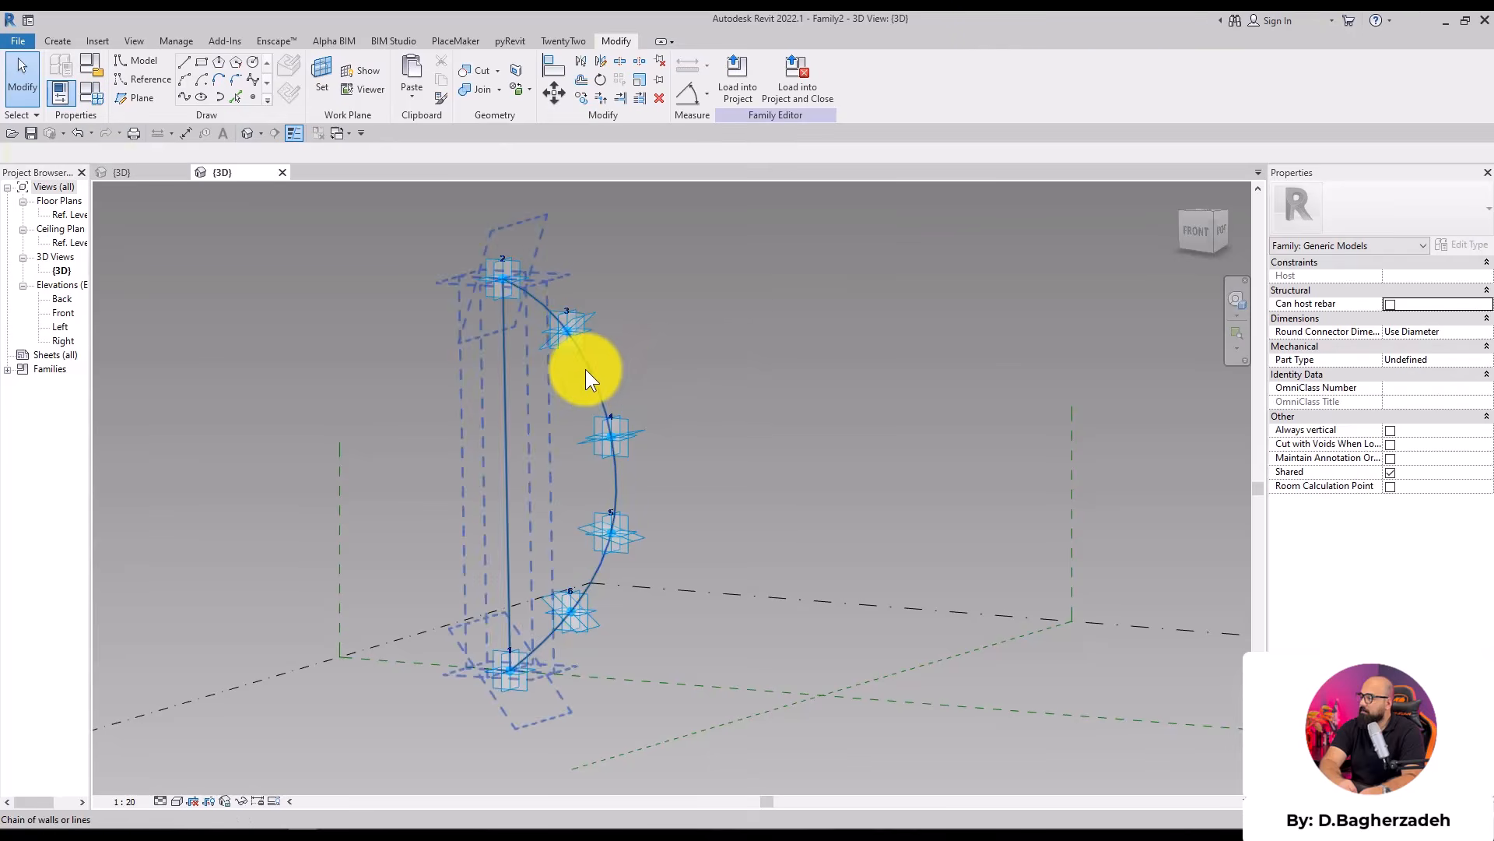
pyautogui.click(585, 369)
pyautogui.click(750, 62)
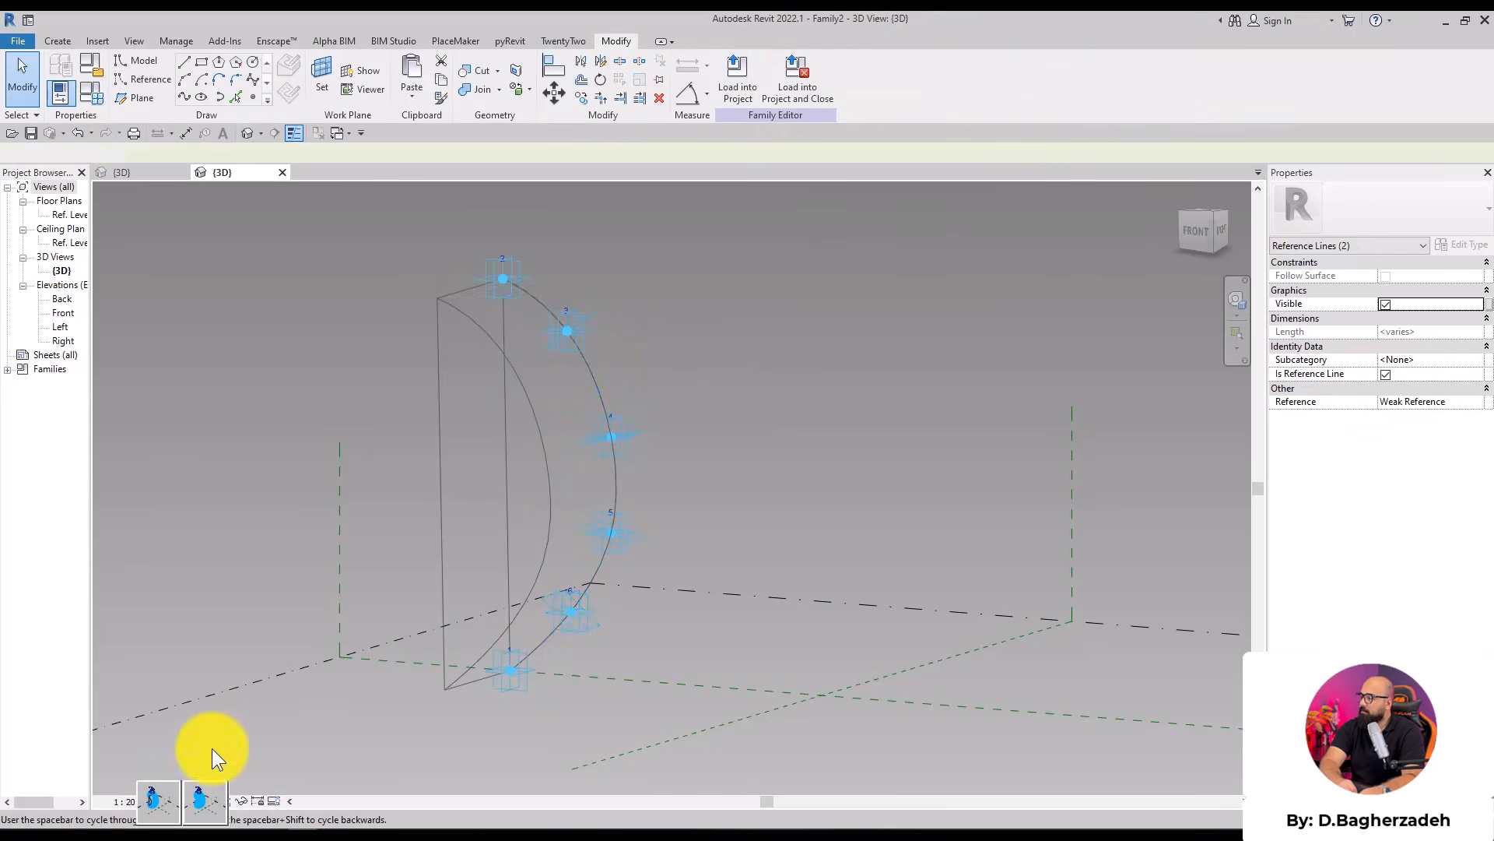
pyautogui.keyDown('shift'); pyautogui.moveTo(684, 407); pyautogui.dragTo(517, 440, button='middle'); pyautogui.keyUp('shift')
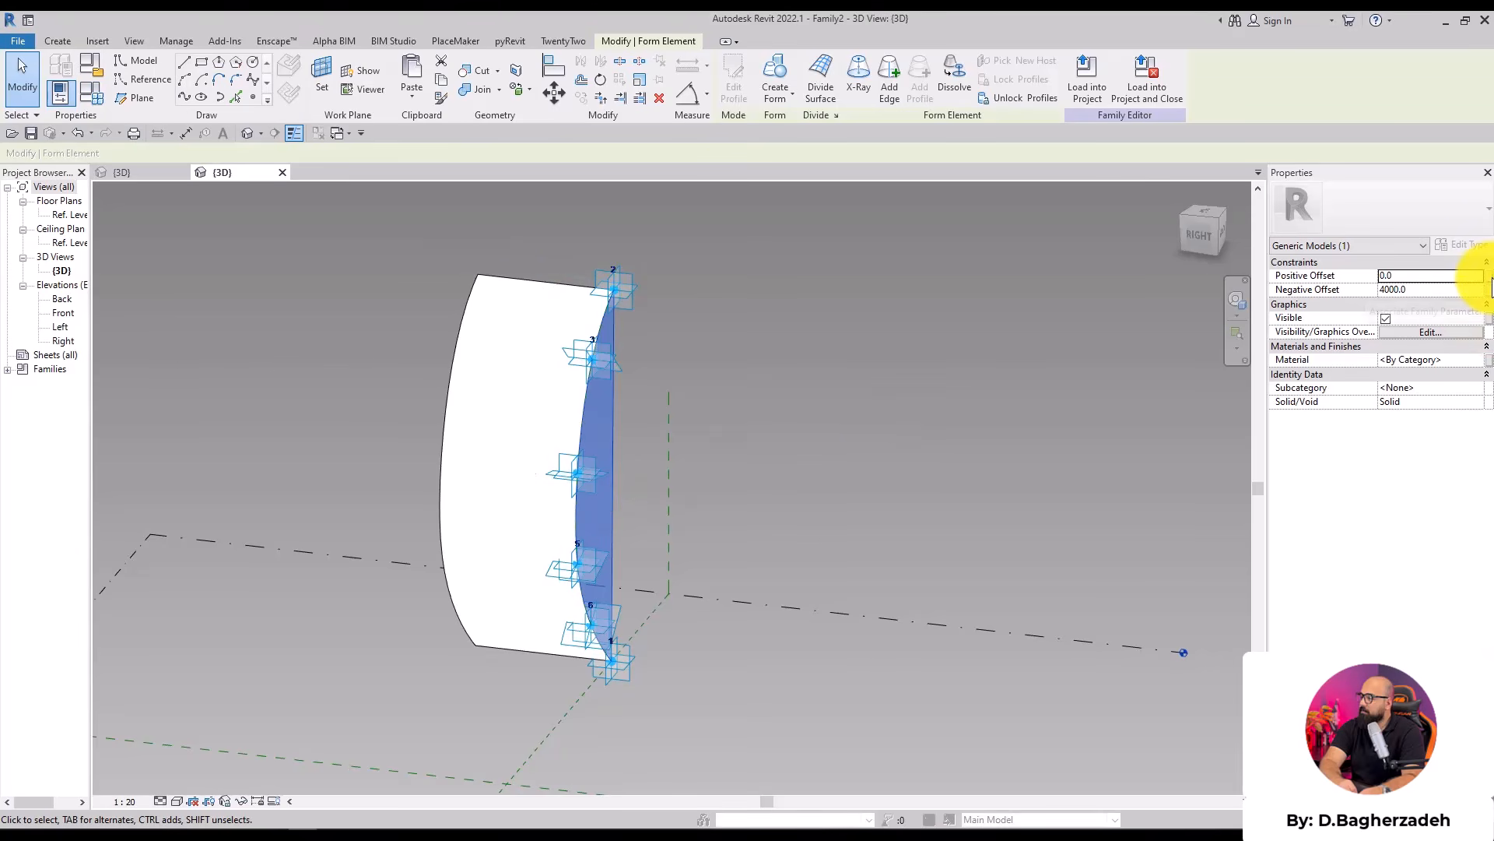
# Associate the form's positive offset with a new family type parameter named THIKNESS
pyautogui.click(1488, 277)
pyautogui.click(713, 504)
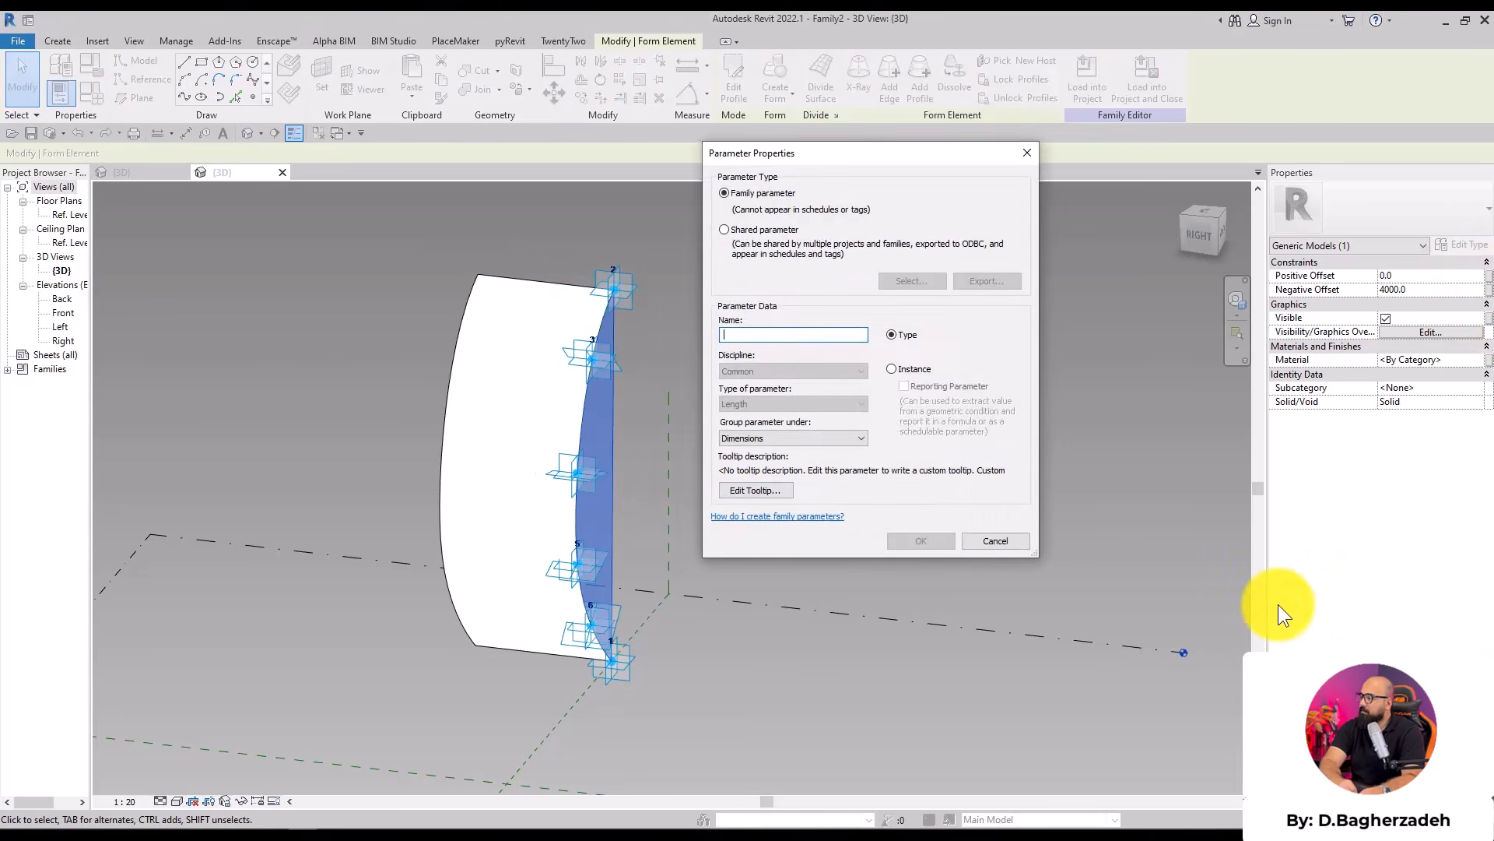
pyautogui.write('THIKNESS')
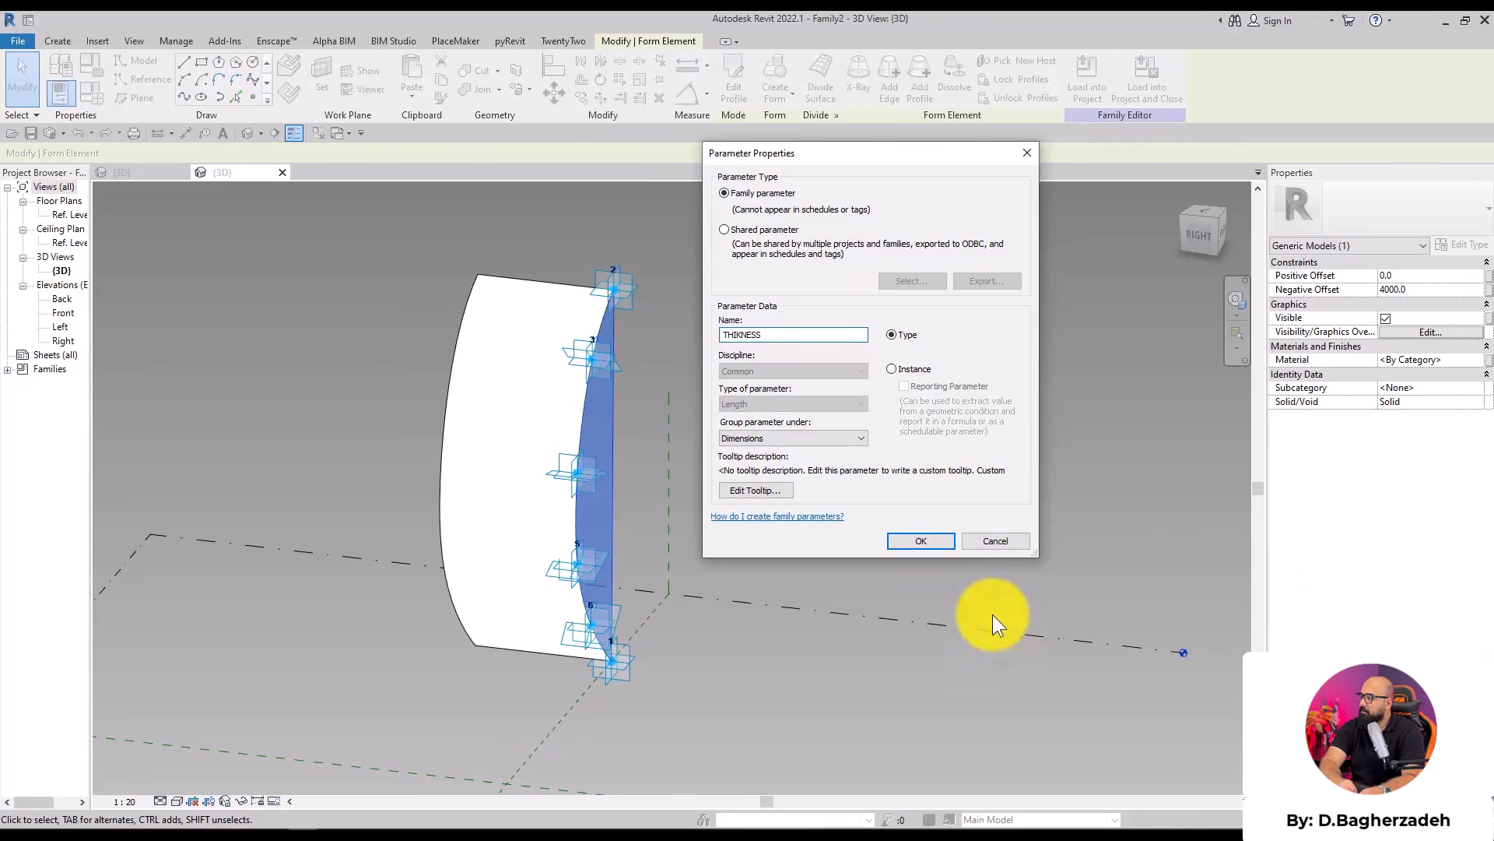
pyautogui.click(921, 541)
pyautogui.click(881, 539)
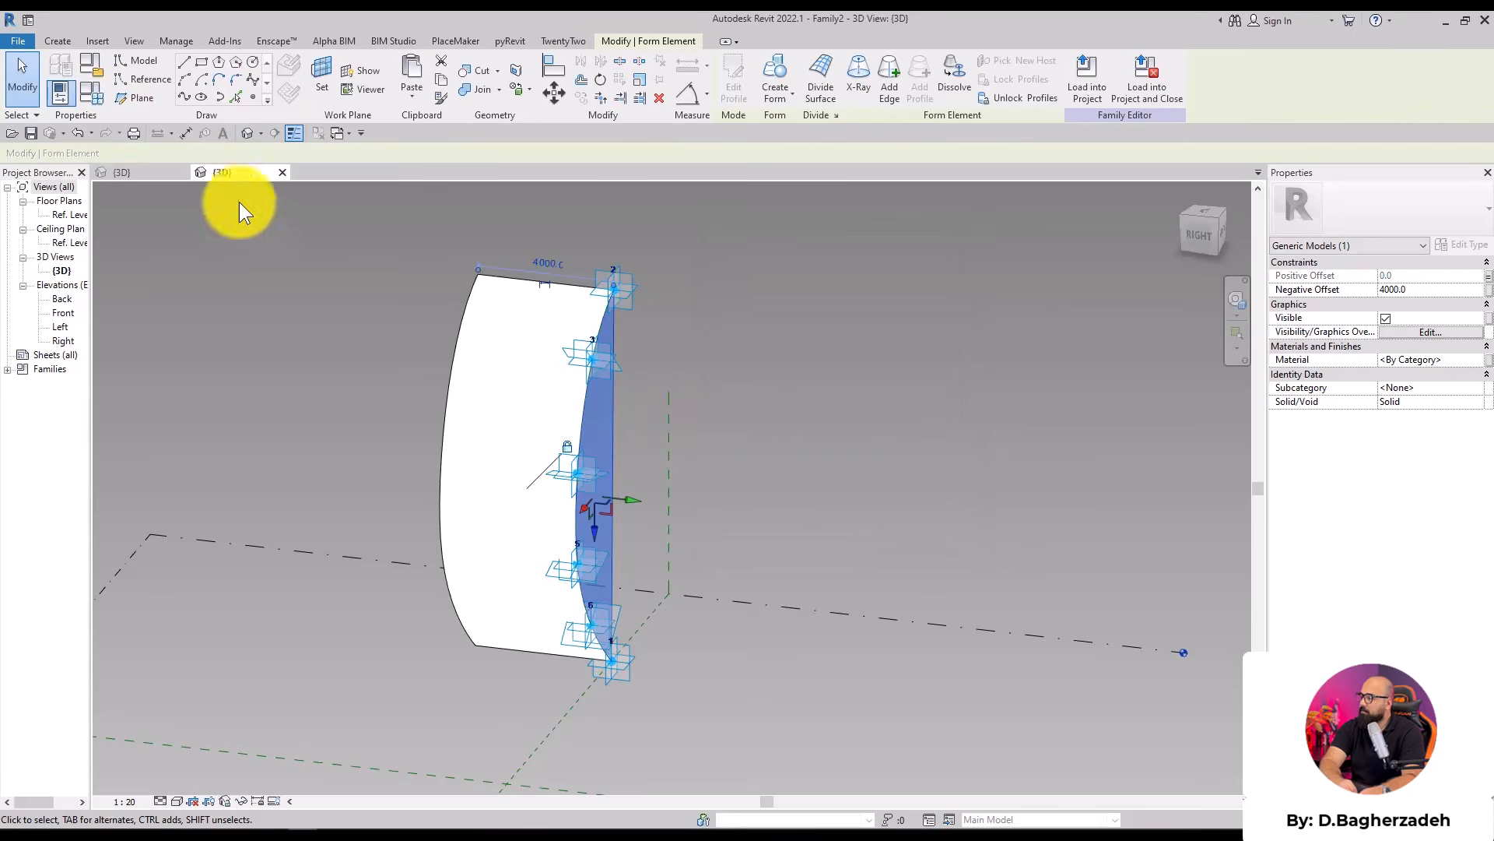
# Set the THIKNESS parameter to 200 and the form's negative offset to 0
pyautogui.click(92, 98)
pyautogui.click(1062, 326)
pyautogui.write('200')
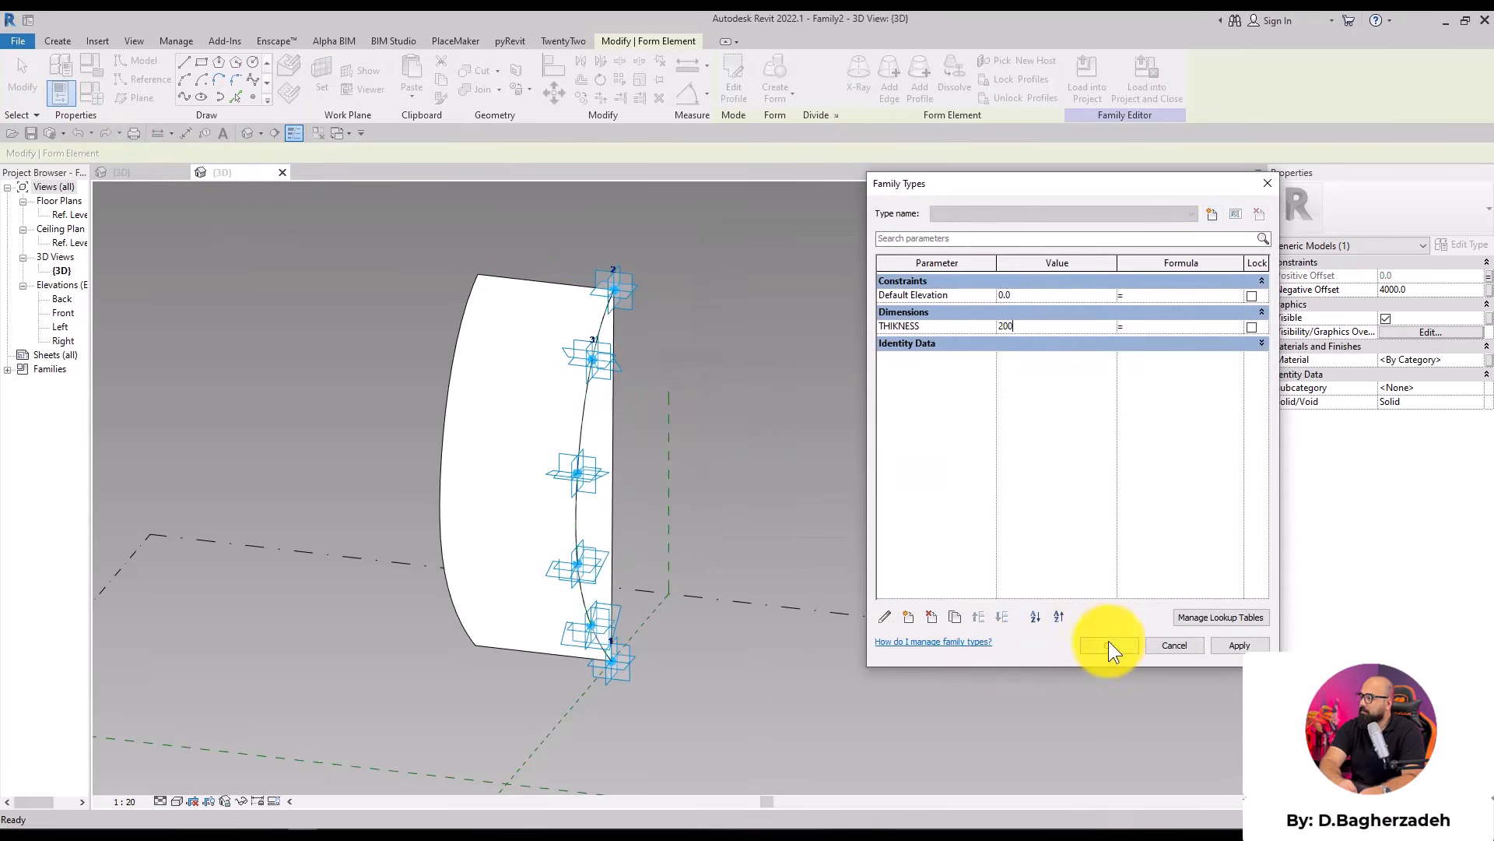
pyautogui.click(1107, 645)
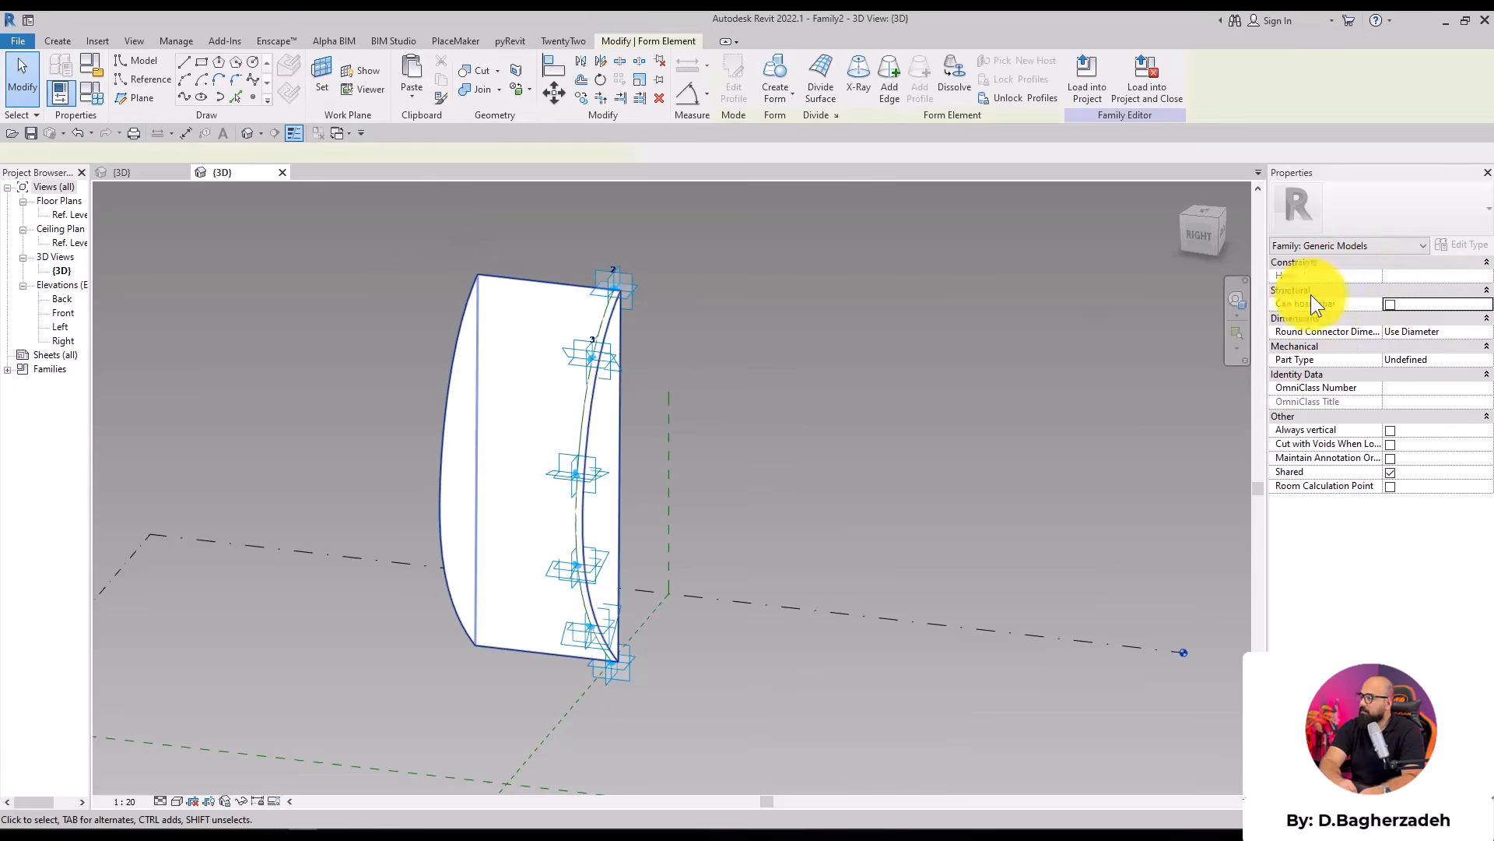
pyautogui.click(1450, 289)
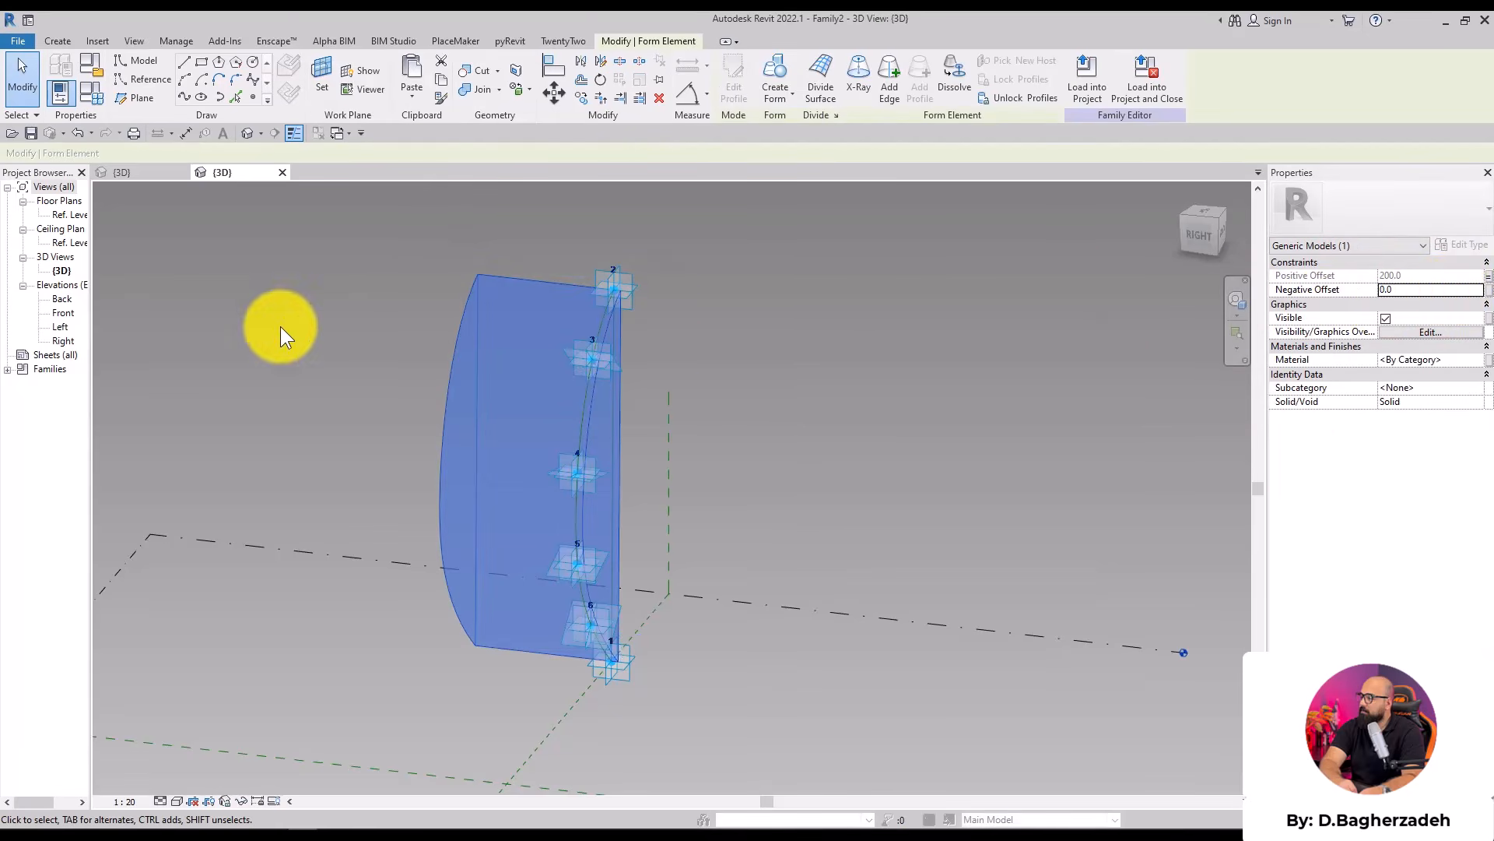
pyautogui.click(955, 298)
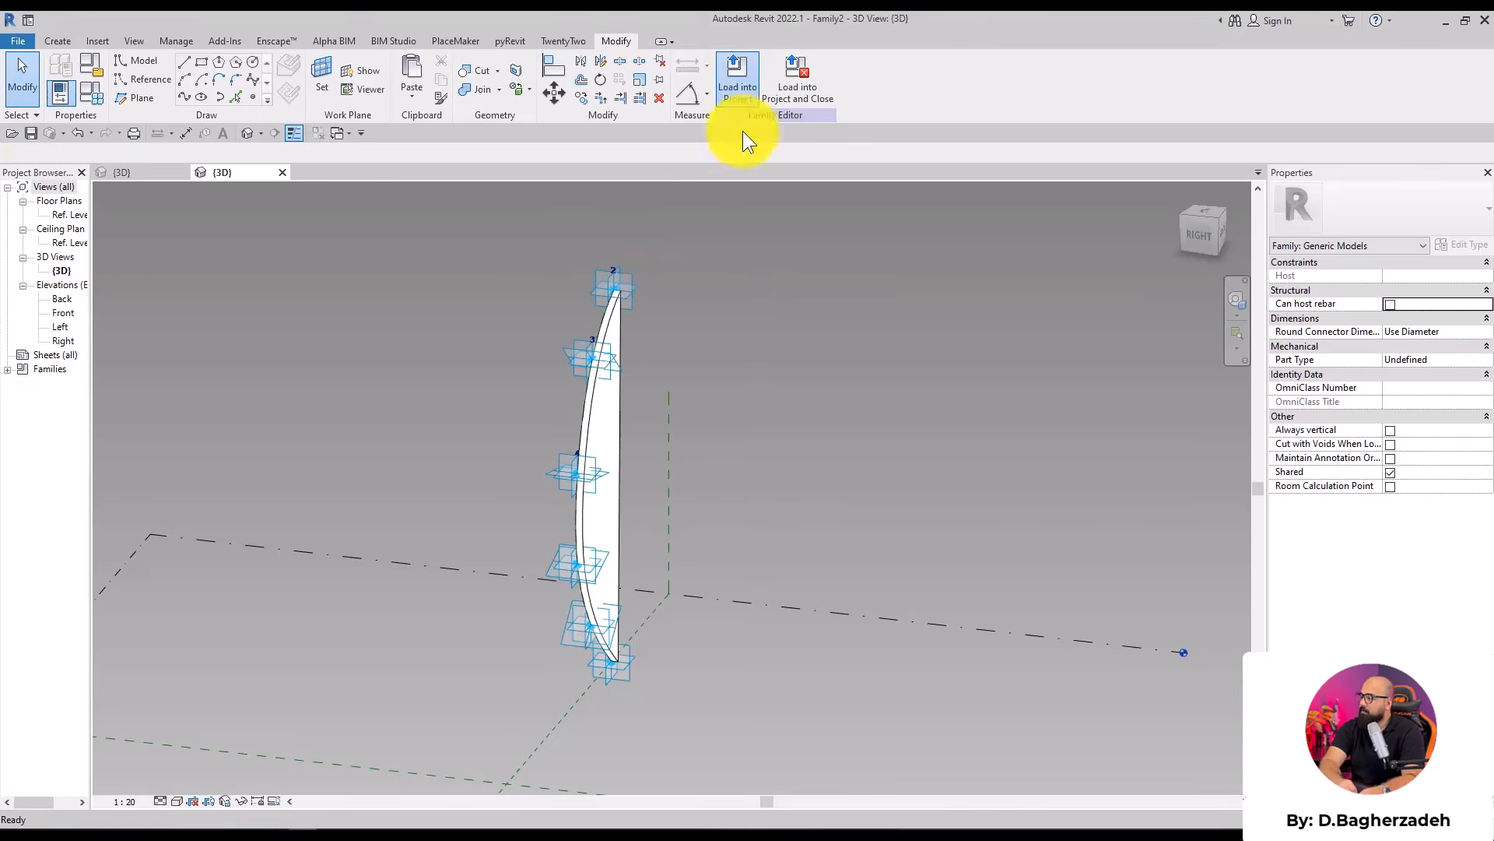
# Load the fin family into the project and place it on the second nodes: inner base path, inner top path, then the four outer paths downward
pyautogui.click(738, 82)
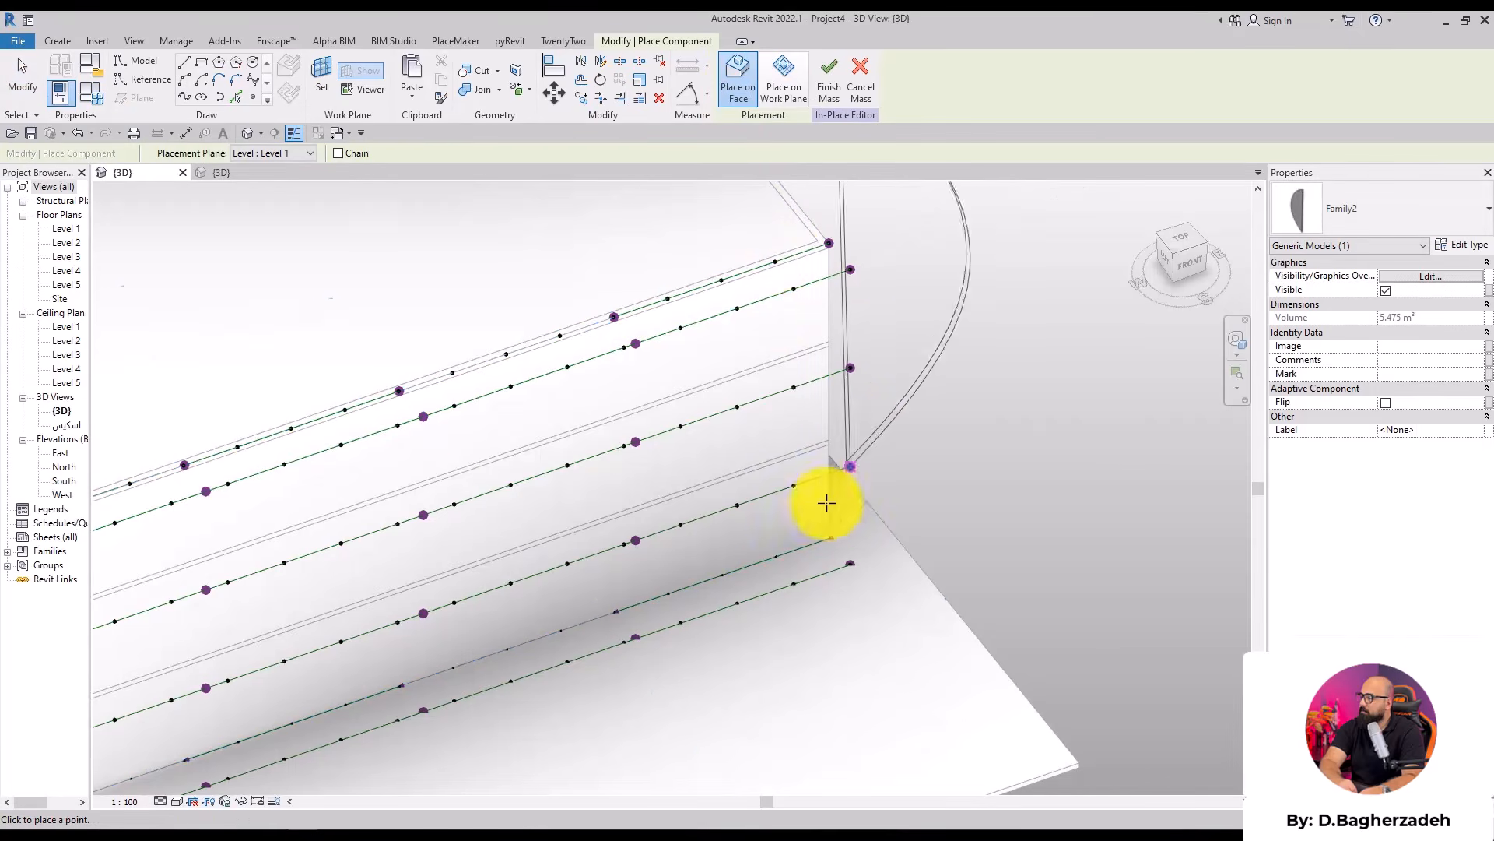
pyautogui.click(775, 554)
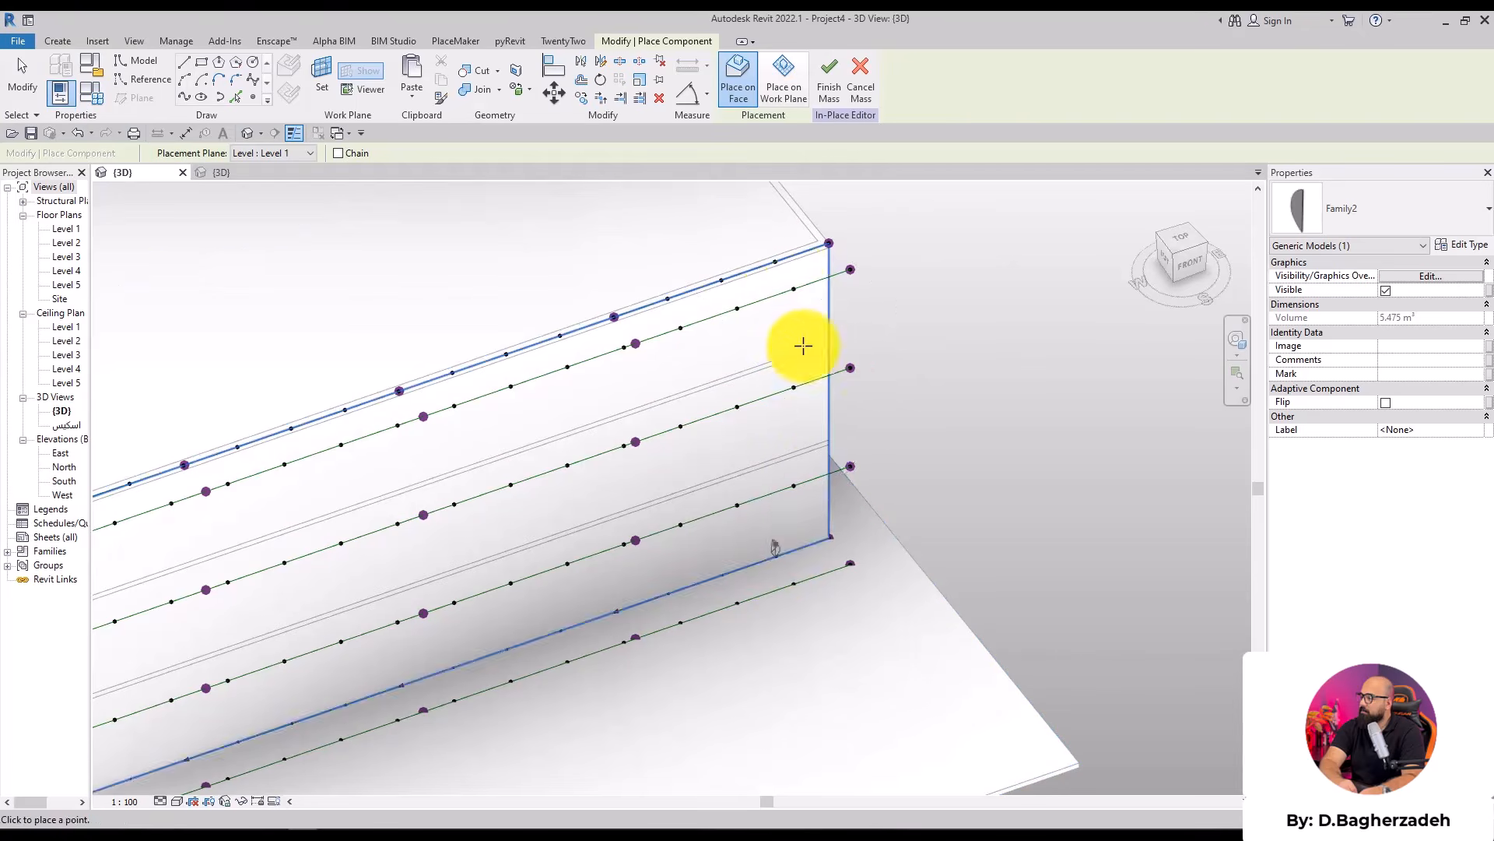
pyautogui.click(778, 257)
pyautogui.click(796, 288)
pyautogui.click(794, 388)
pyautogui.click(793, 485)
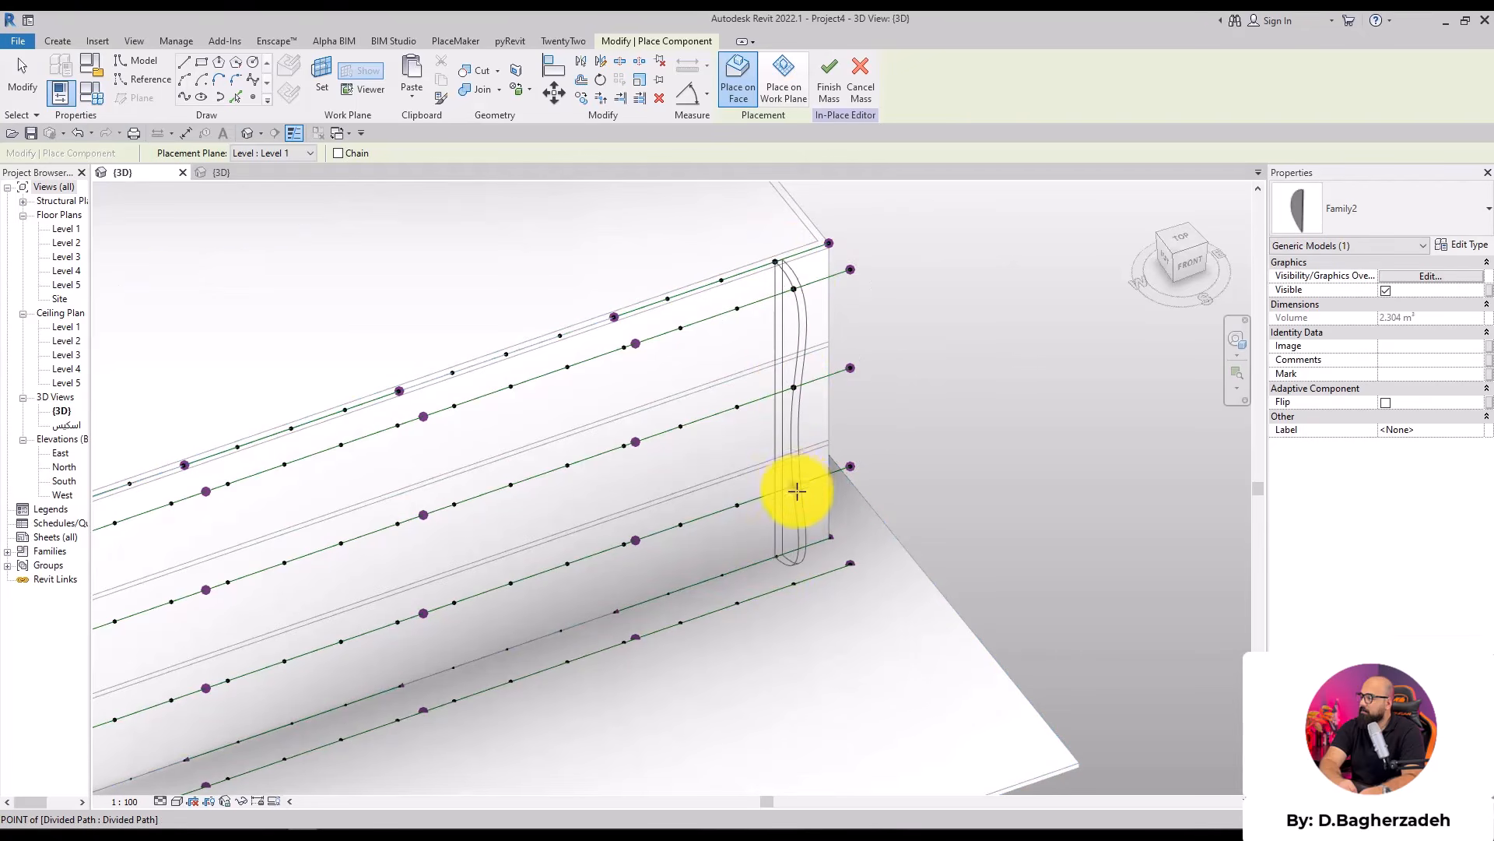
pyautogui.click(794, 580)
pyautogui.press('Escape')
pyautogui.press('Escape')
# Repeat the placed fin component along all nodes of the divided paths
pyautogui.click(791, 311)
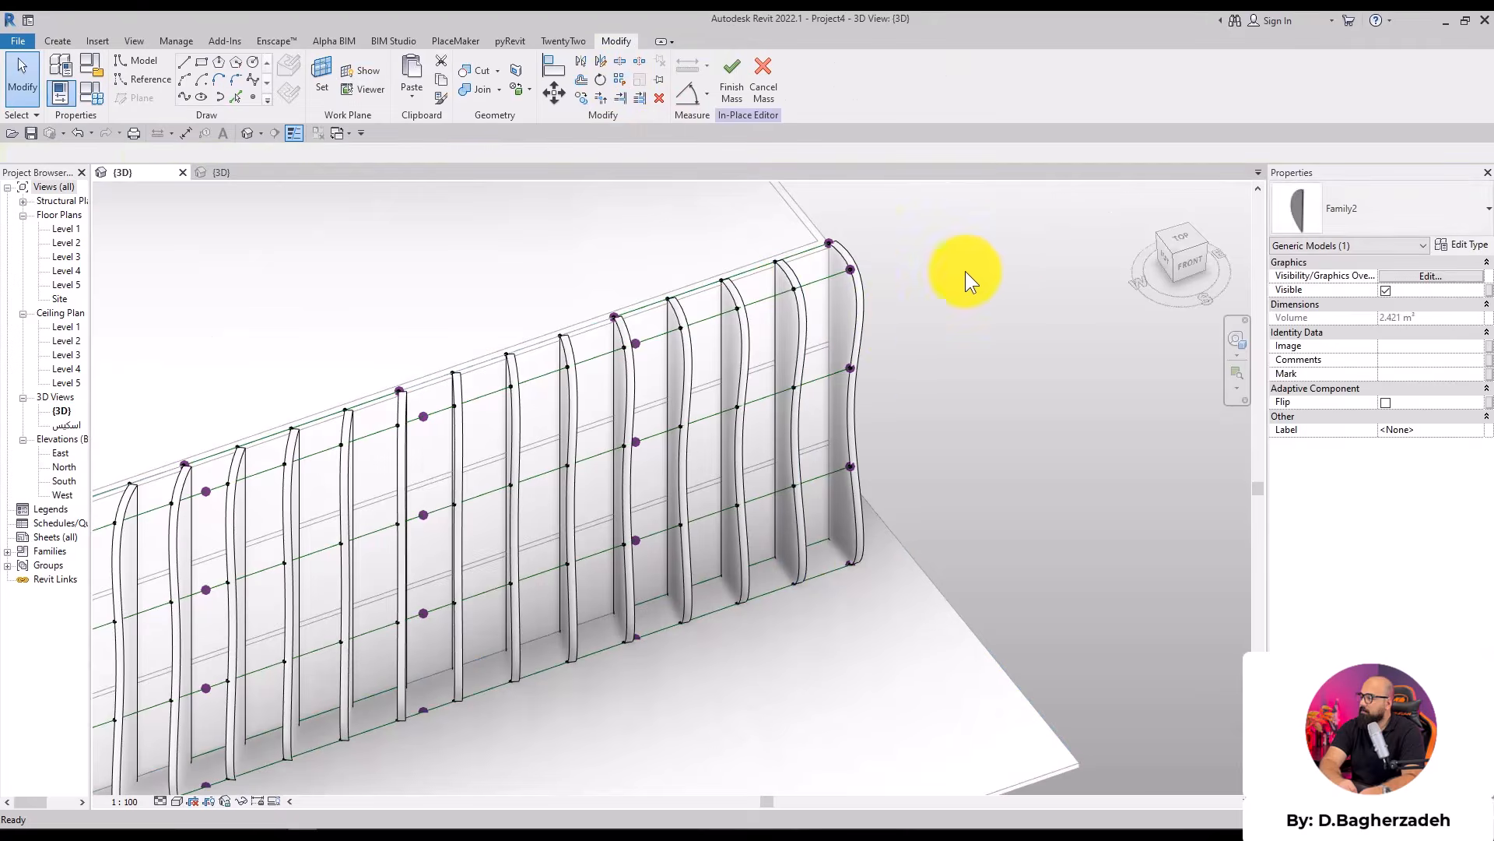
# Examine the repeated fins around the curved corner and along both sides of the building
pyautogui.scroll(-4, 960, 389)
pyautogui.keyDown('shift'); pyautogui.moveTo(689, 600); pyautogui.dragTo(749, 660, button='middle'); pyautogui.keyUp('shift')
pyautogui.scroll(5, 590, 524)
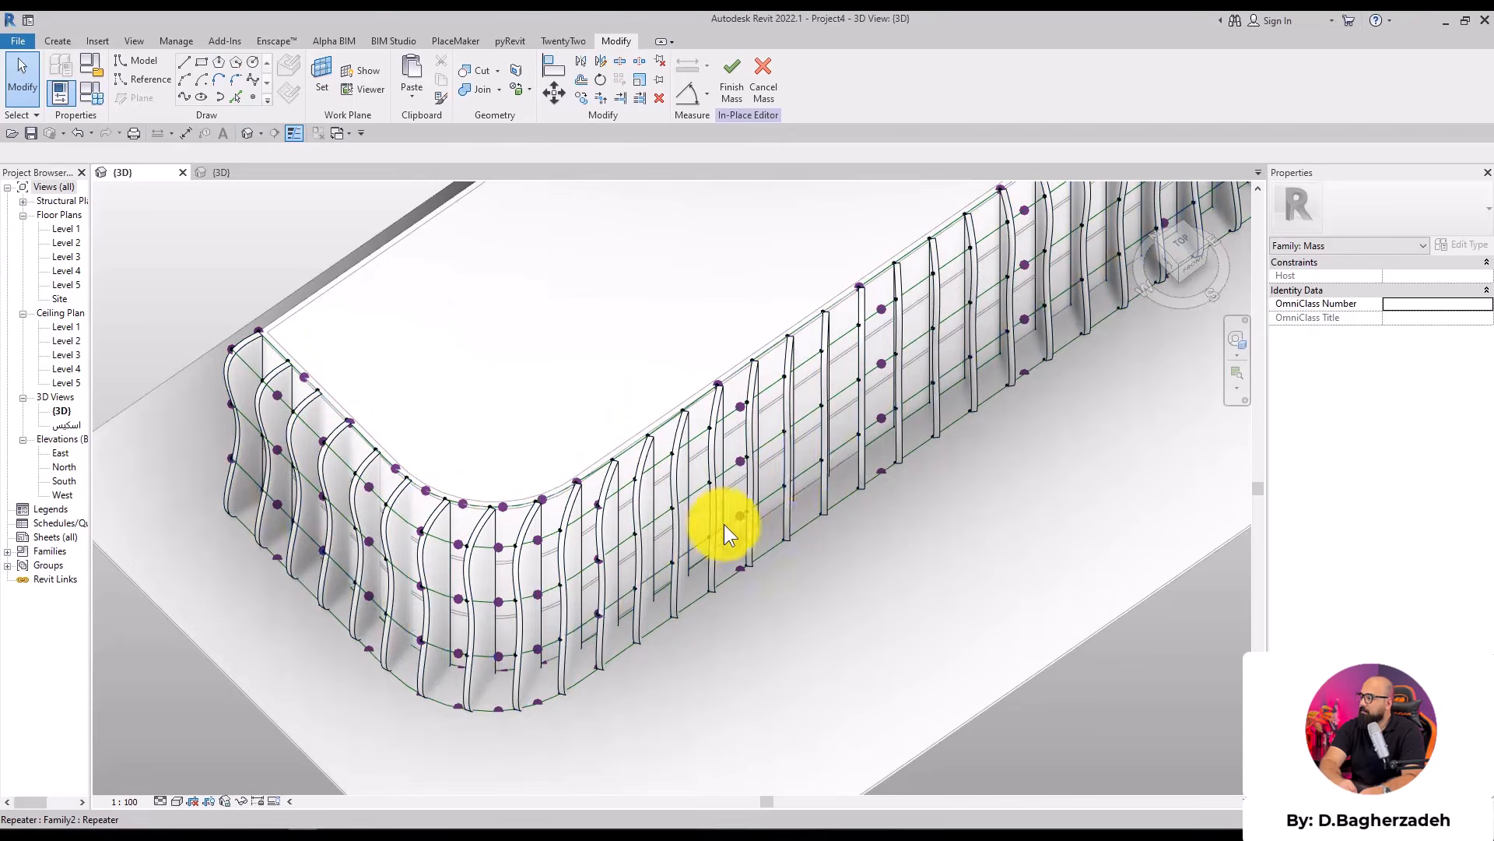
pyautogui.scroll(-2, 759, 595)
pyautogui.keyDown('shift'); pyautogui.moveTo(824, 651); pyautogui.dragTo(809, 685, button='middle'); pyautogui.keyUp('shift')
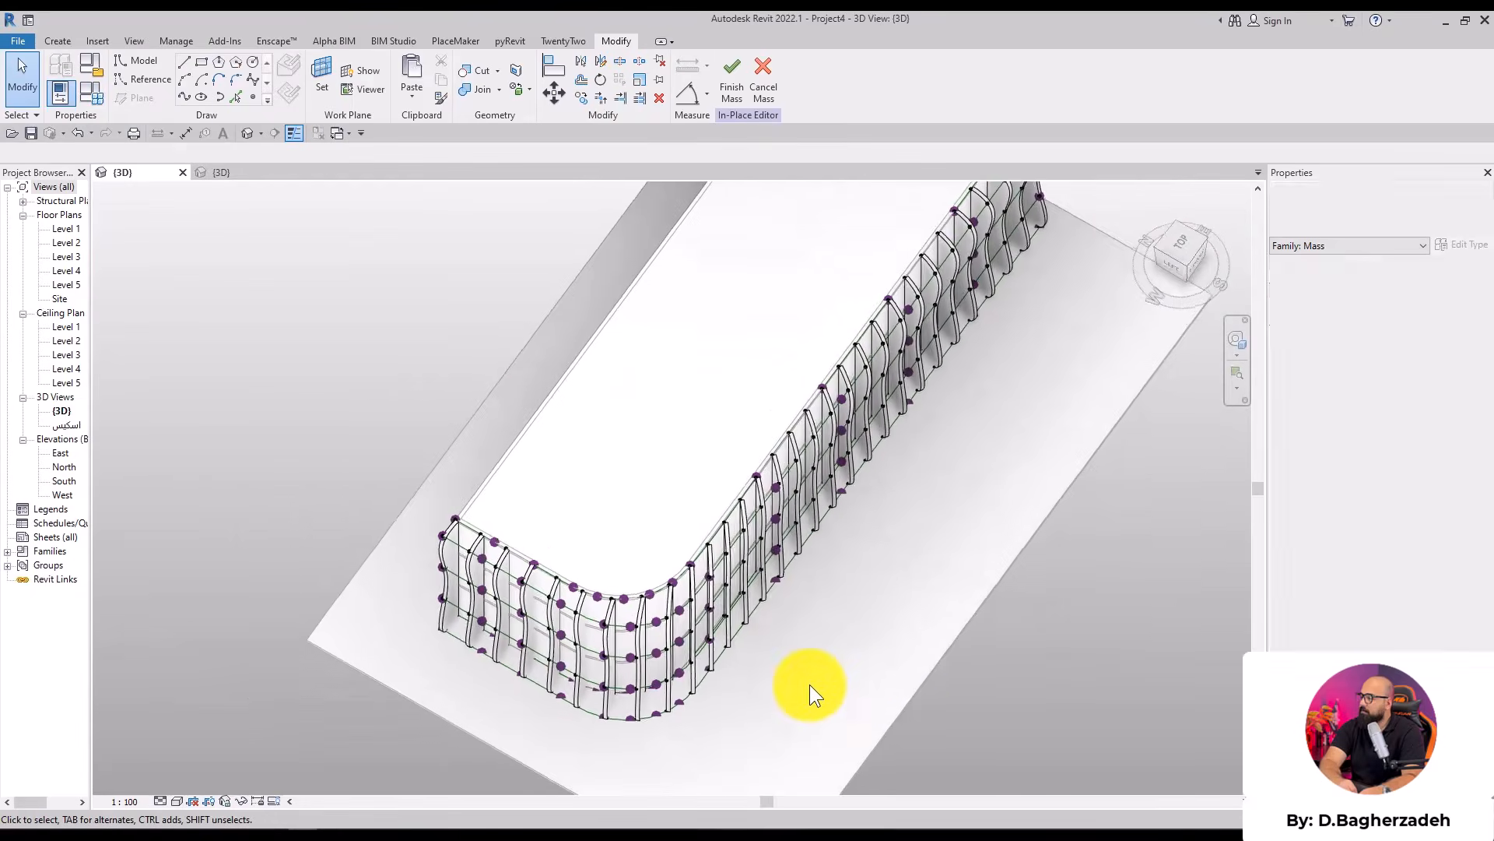
pyautogui.scroll(2, 795, 669)
pyautogui.keyDown('shift'); pyautogui.moveTo(889, 236); pyautogui.dragTo(560, 299, button='middle'); pyautogui.keyUp('shift')
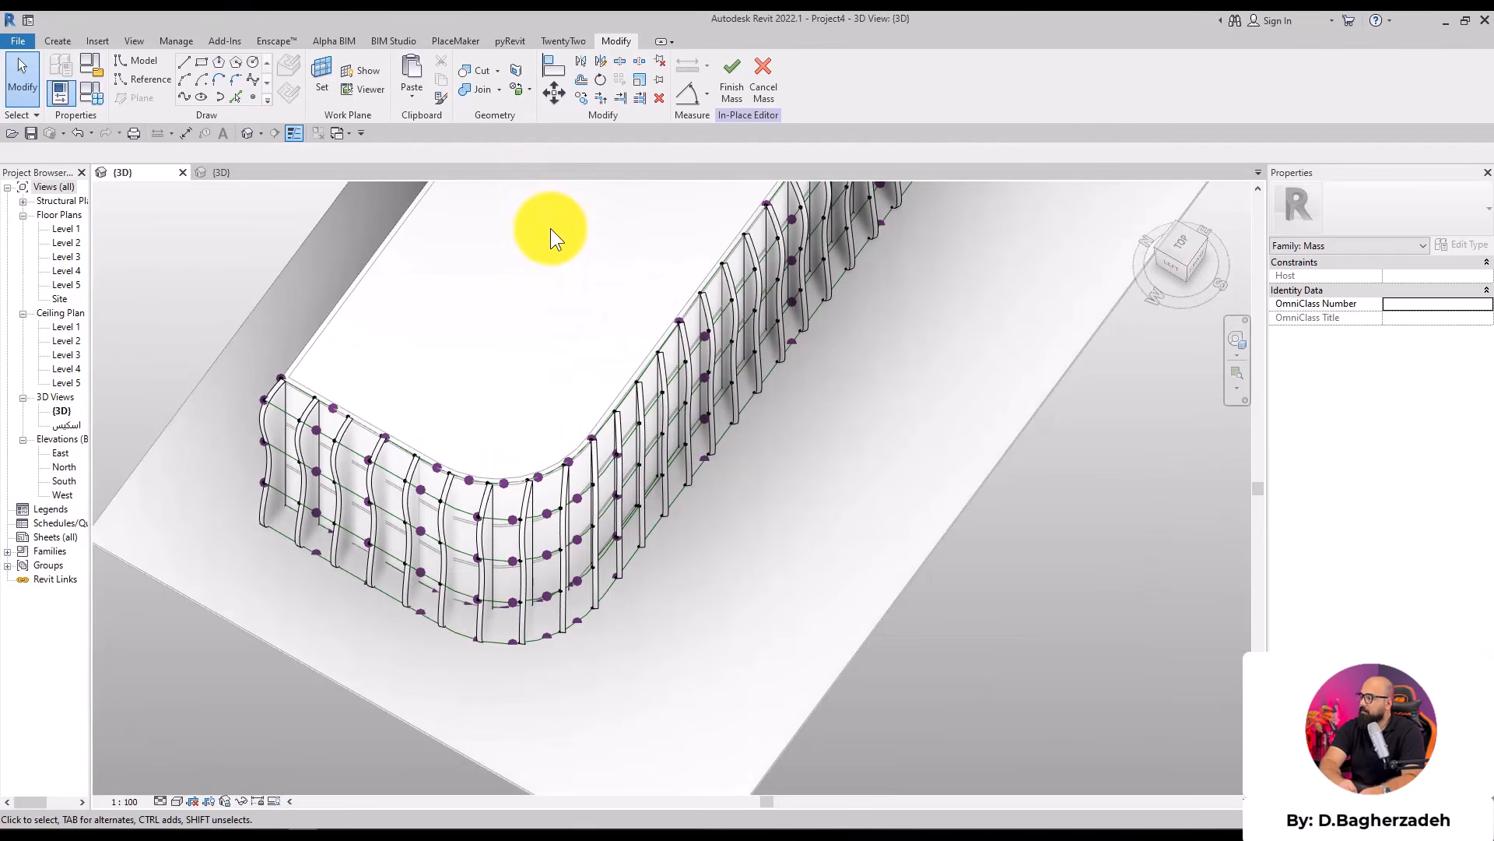
# Set the mass's NUMBER parameter to 100
pyautogui.keyDown('shift'); pyautogui.moveTo(944, 504); pyautogui.dragTo(277, 96, button='middle'); pyautogui.keyUp('shift')
pyautogui.click(102, 93)
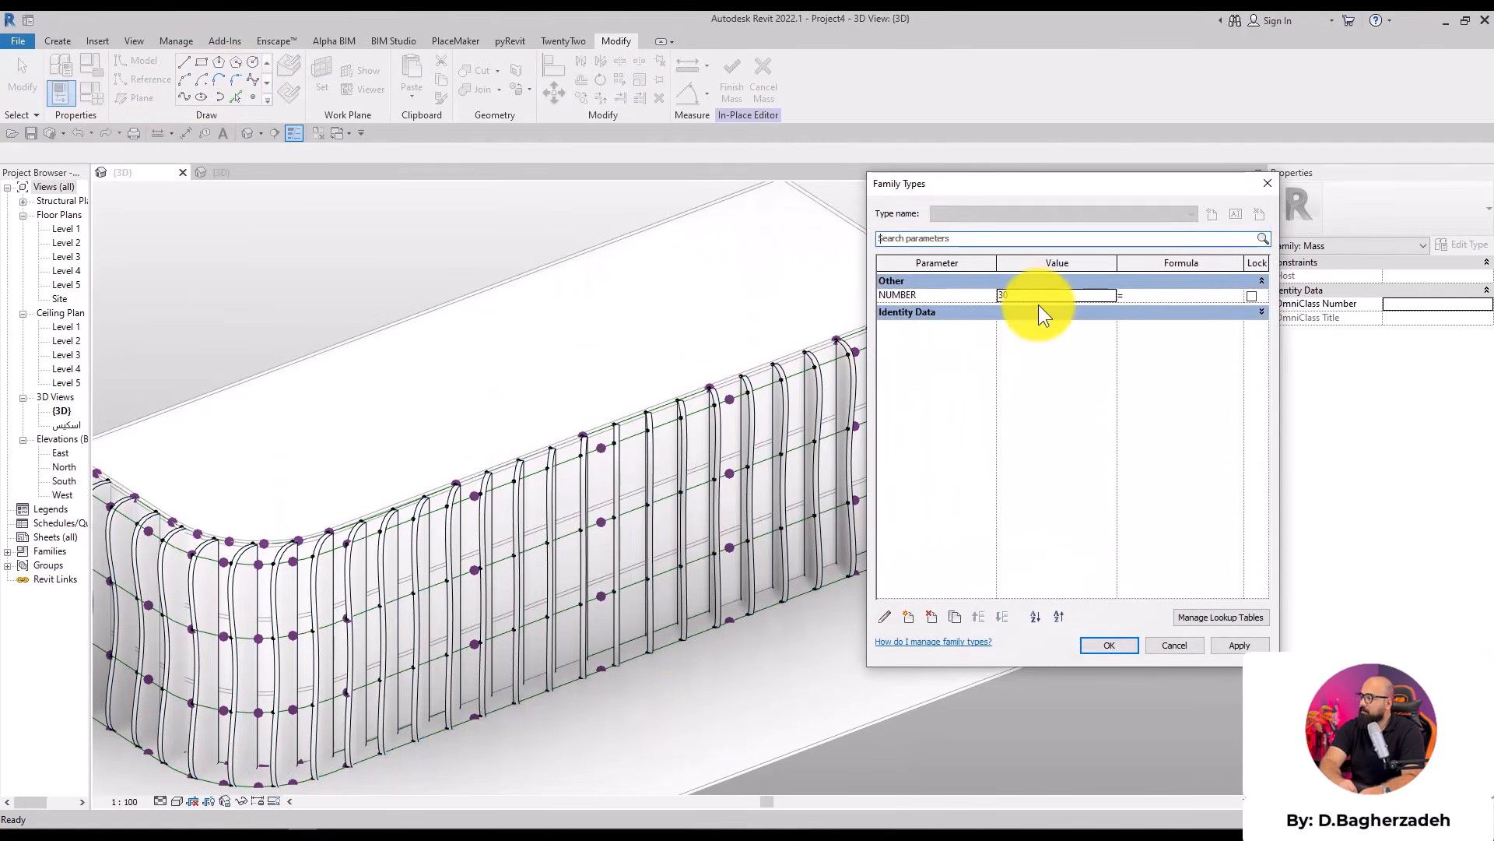
pyautogui.click(1049, 299)
pyautogui.write('100')
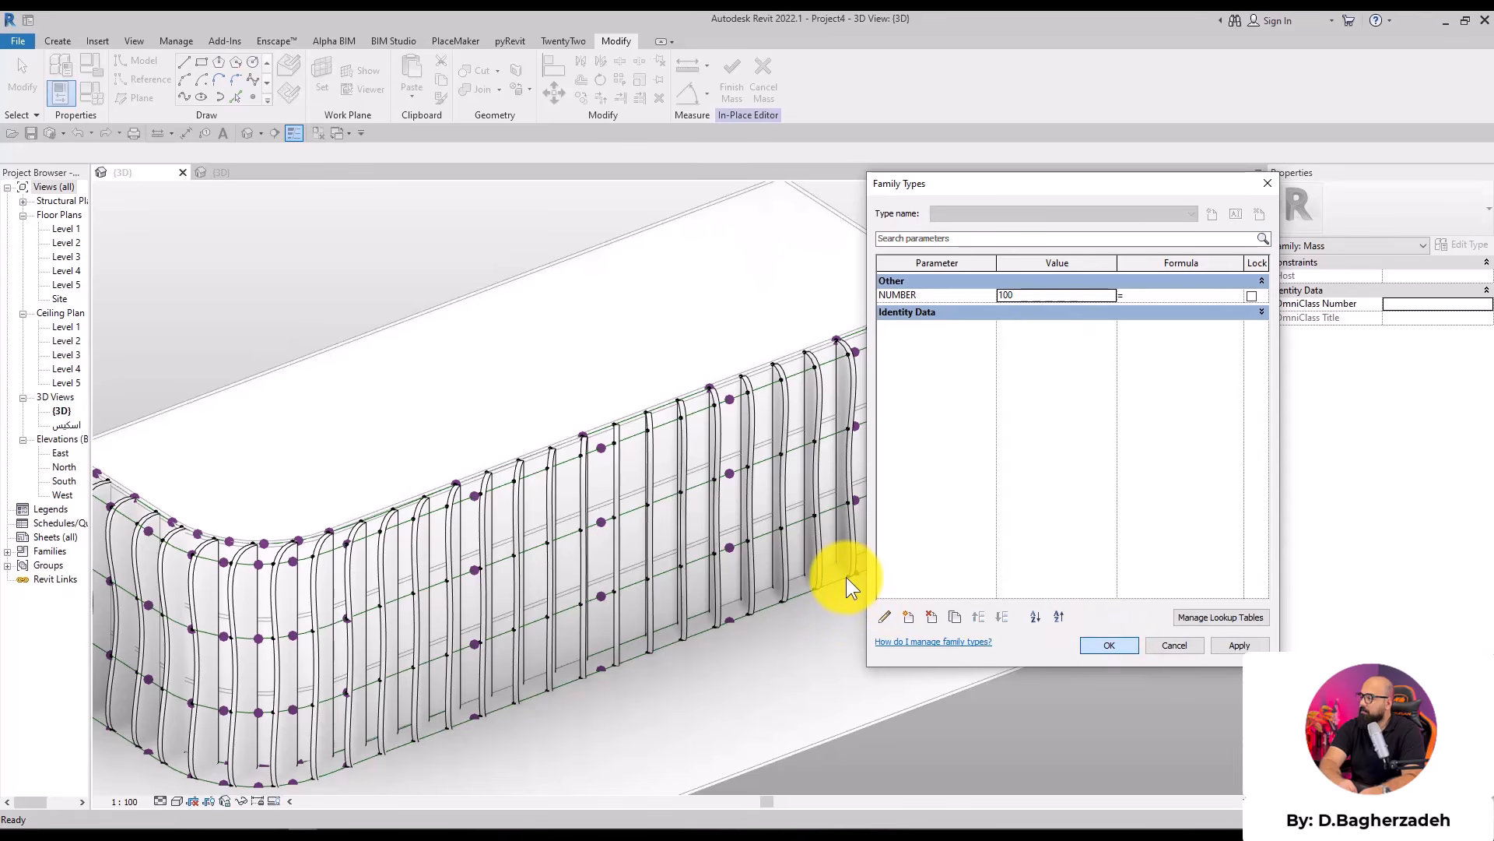
pyautogui.press('Return')
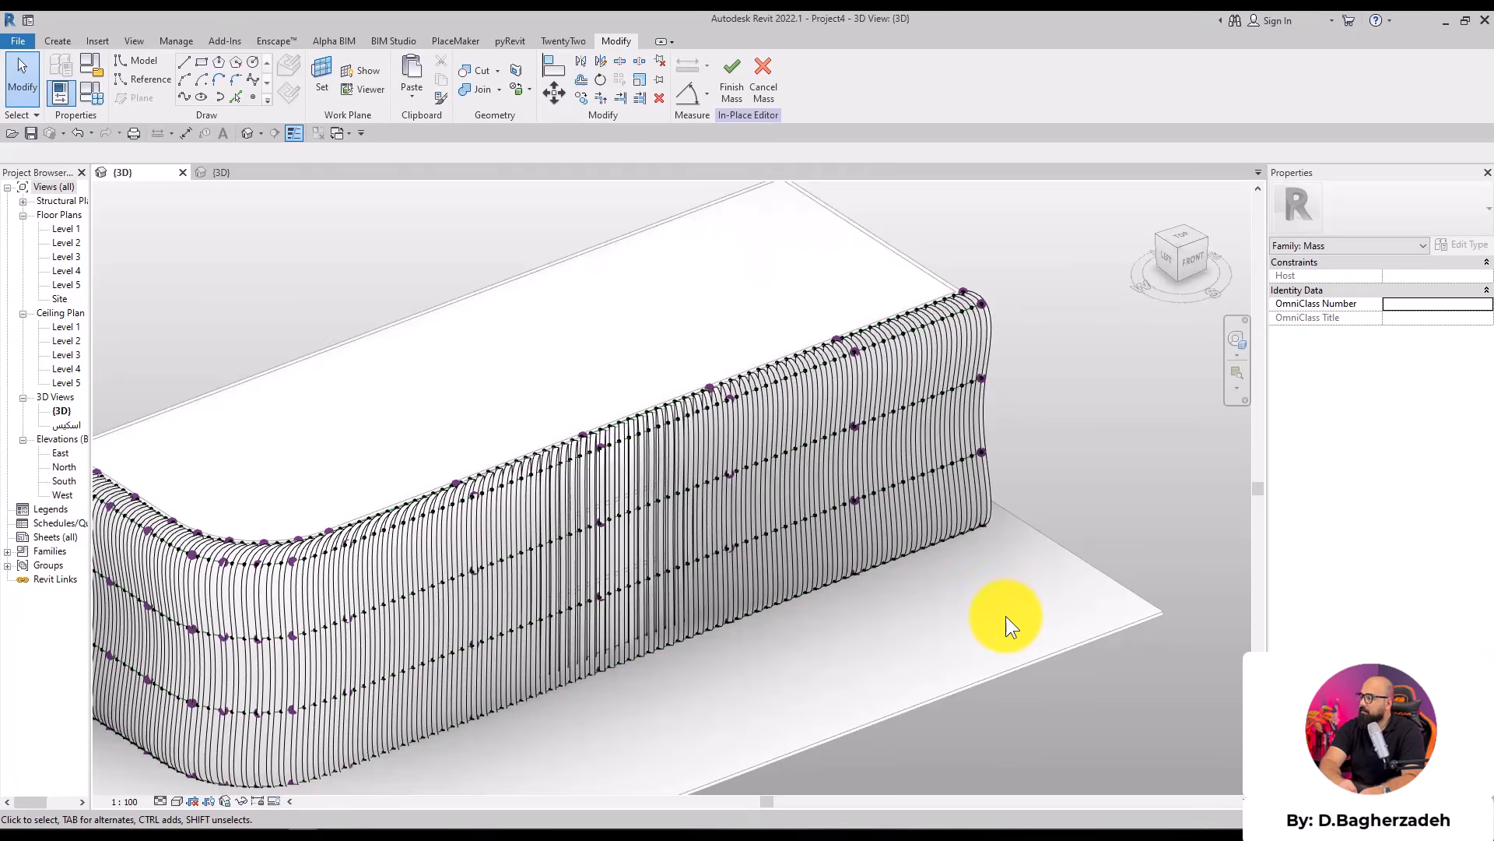
# Set the mass's NUMBER parameter to 70
pyautogui.moveTo(1031, 615)
pyautogui.keyDown('shift'); pyautogui.mouseDown(button='middle')
pyautogui.moveTo(1126, 615)
pyautogui.moveTo(1054, 611)
pyautogui.mouseUp(button='middle'); pyautogui.keyUp('shift')
pyautogui.click(101, 94)
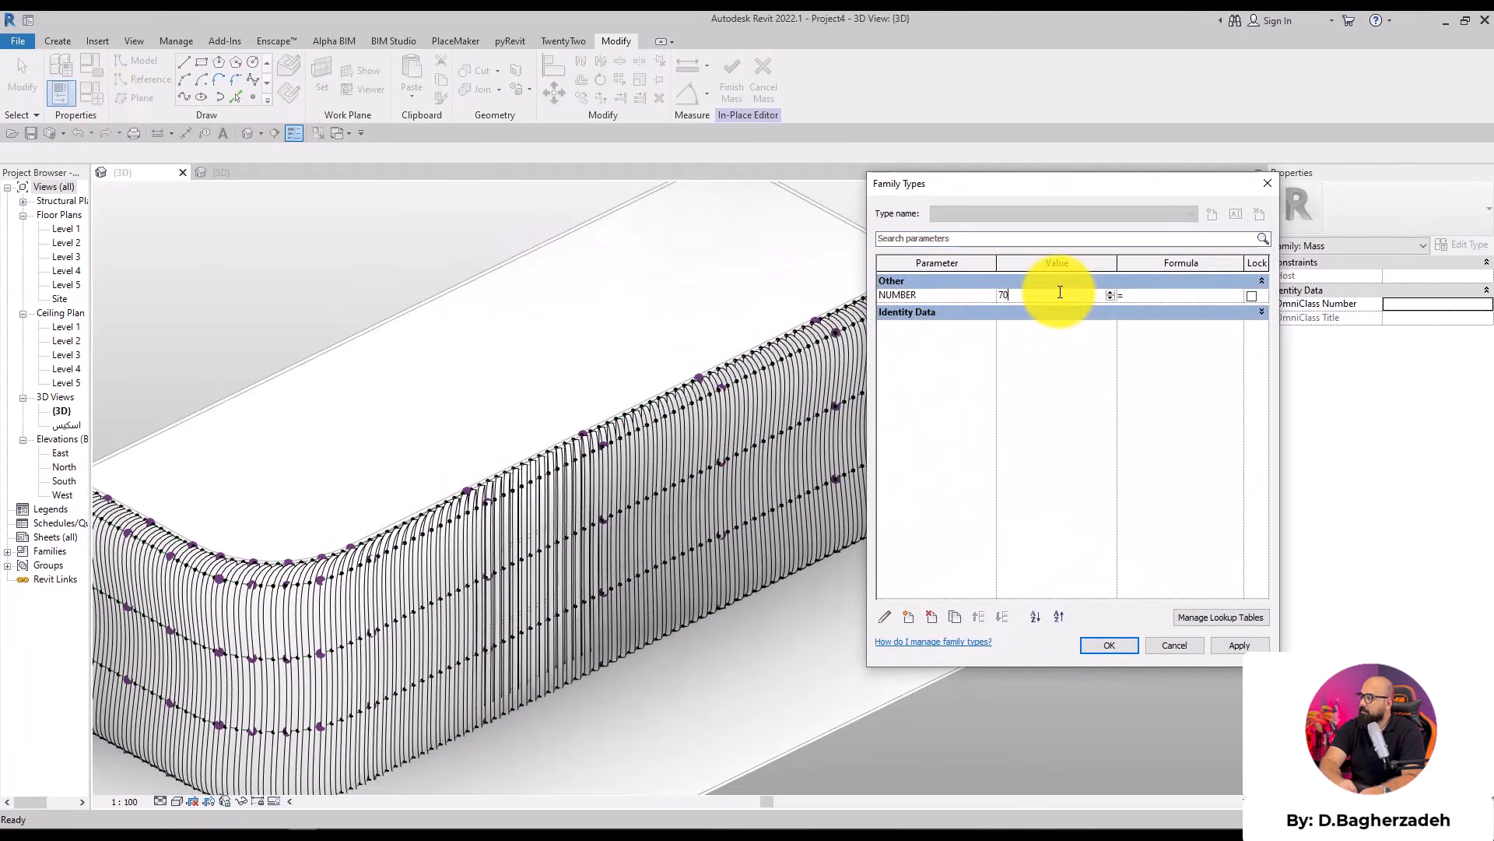
pyautogui.click(1070, 635)
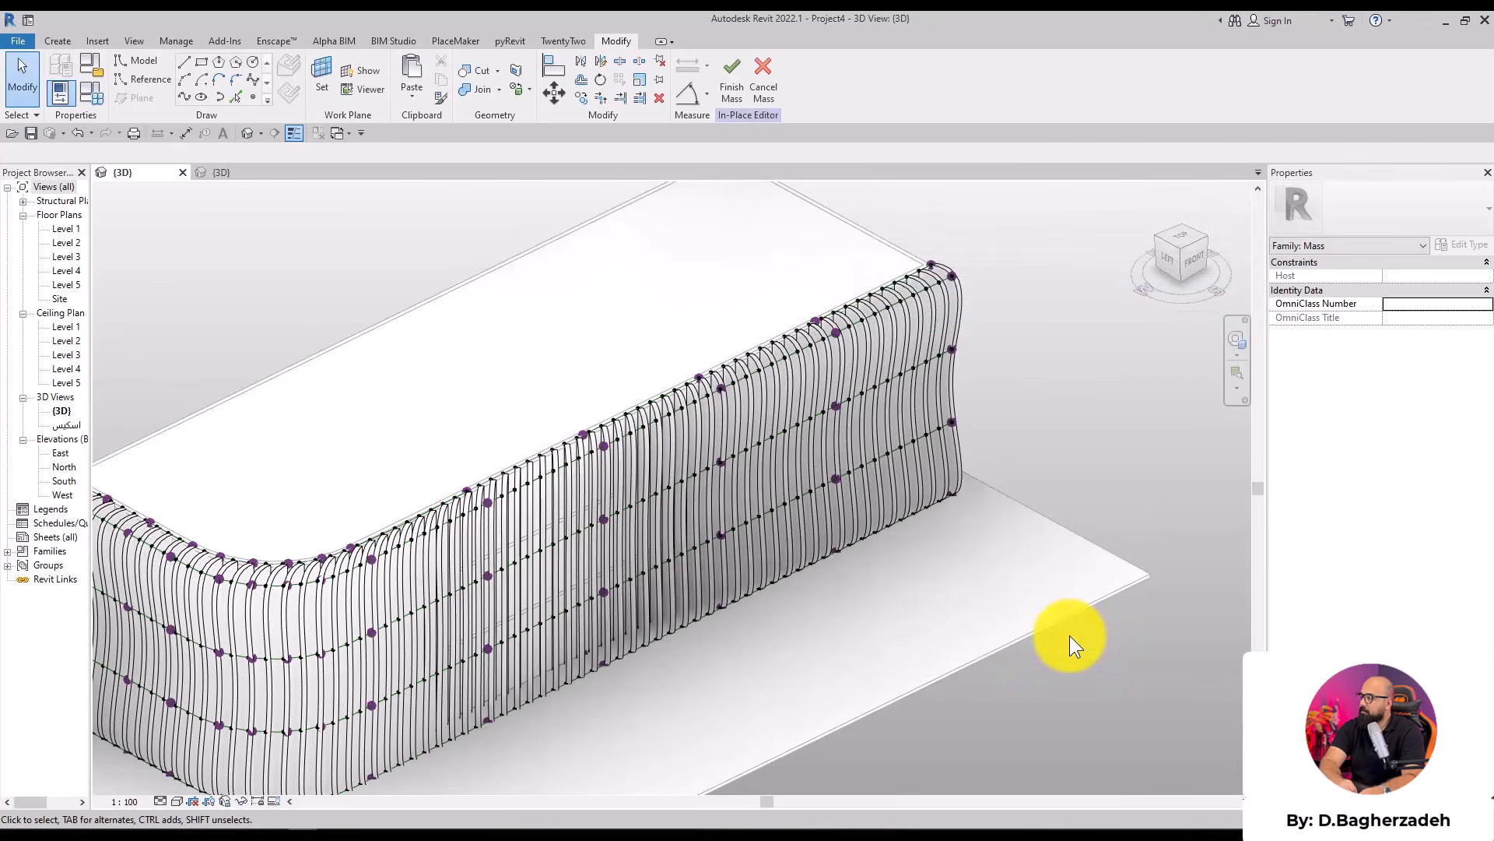
# Raise the four adjacent base reference points on the long front side by about 1.9 m, with Disjoin turned off
pyautogui.keyDown('shift'); pyautogui.moveTo(927, 560); pyautogui.dragTo(970, 547, button='middle'); pyautogui.keyUp('shift')
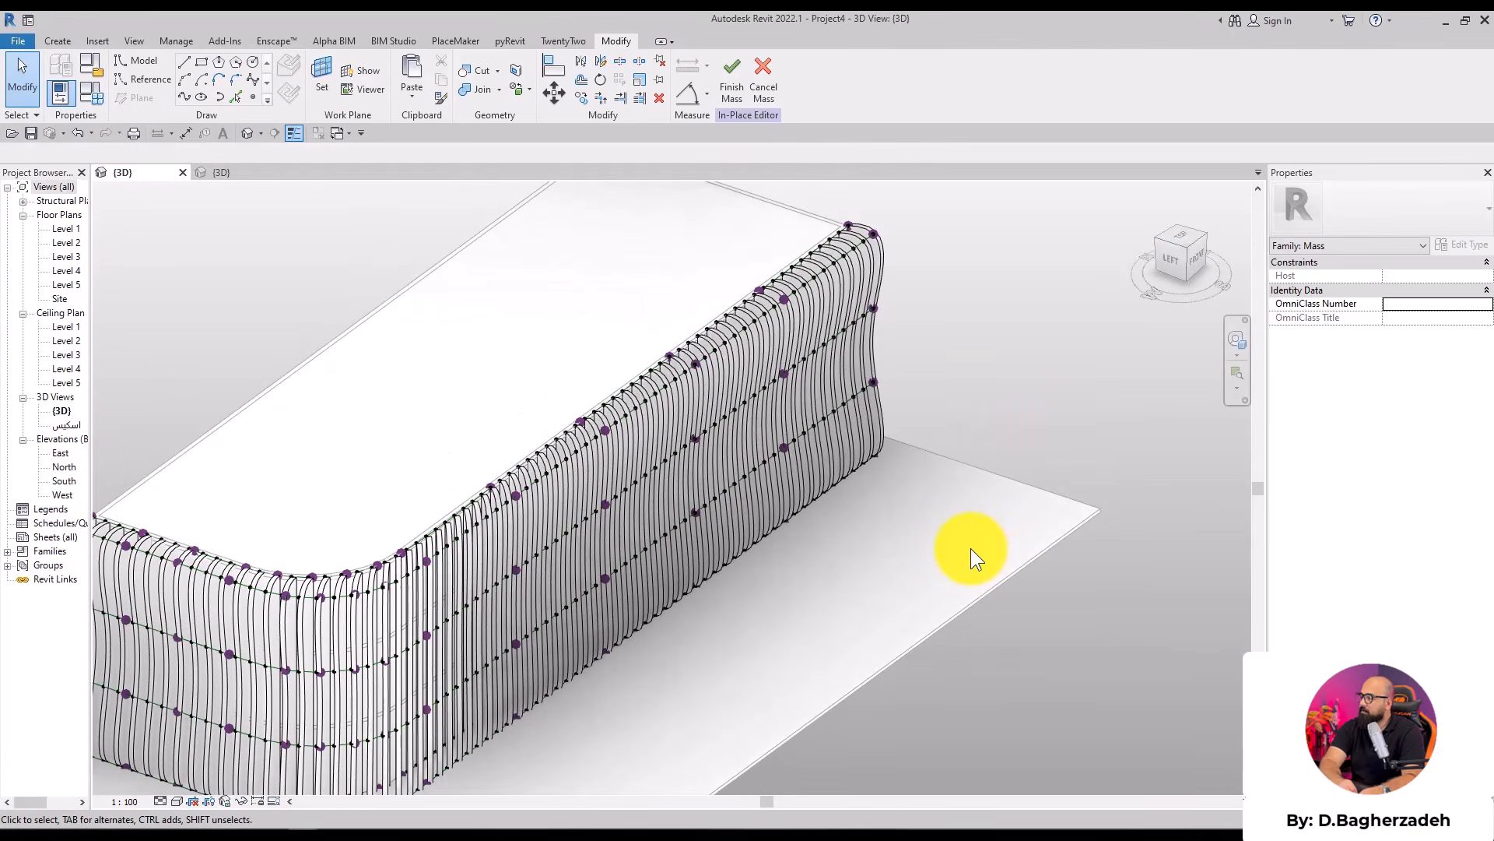
pyautogui.keyDown('shift'); pyautogui.moveTo(890, 527); pyautogui.dragTo(436, 705, button='middle'); pyautogui.keyUp('shift')
pyautogui.moveTo(382, 731); pyautogui.dragTo(760, 592)
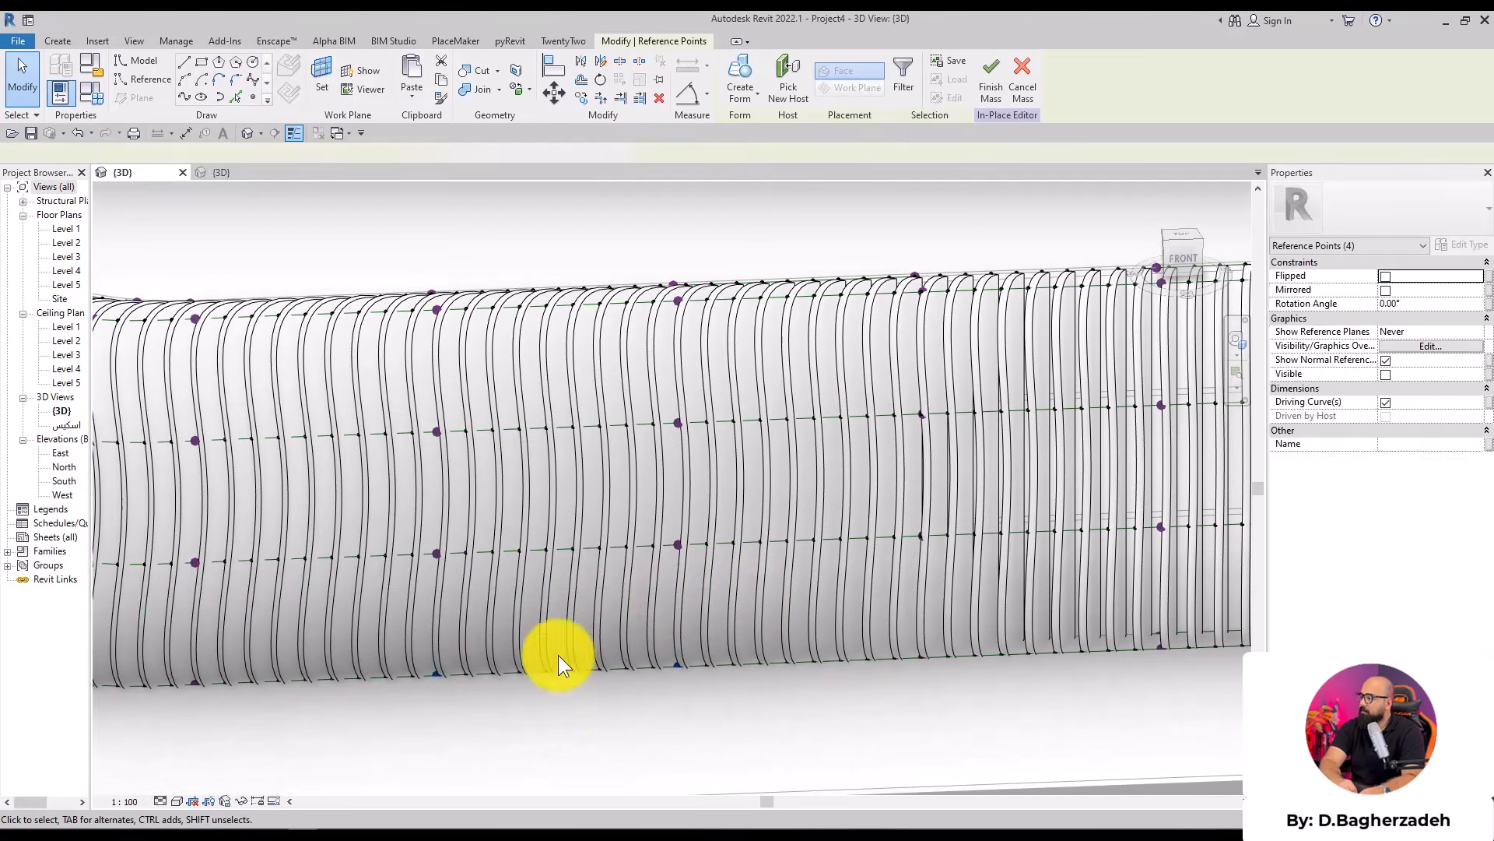
pyautogui.click(1185, 263)
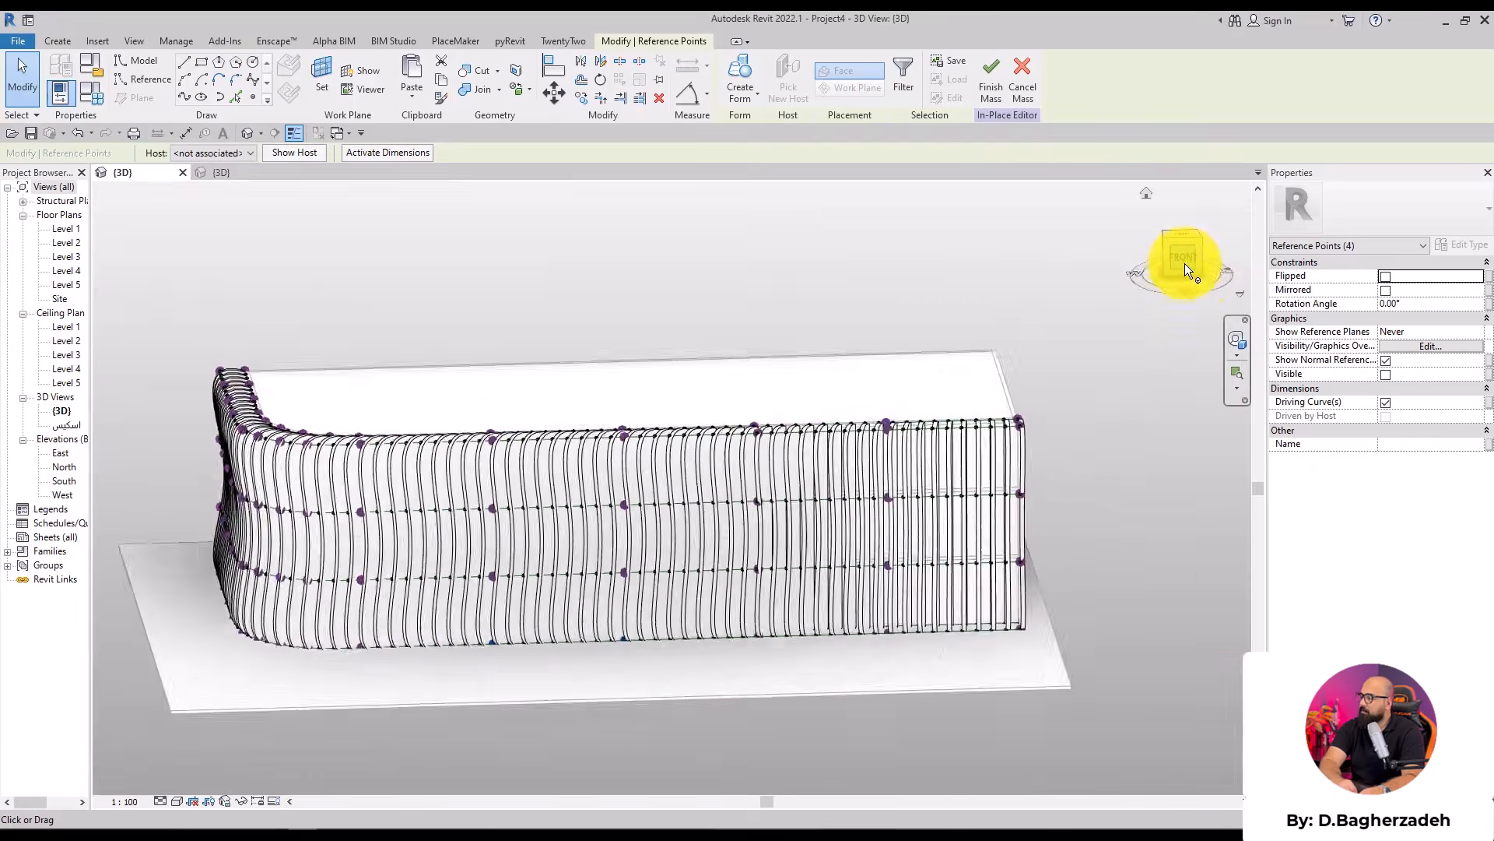
pyautogui.scroll(5, 628, 623)
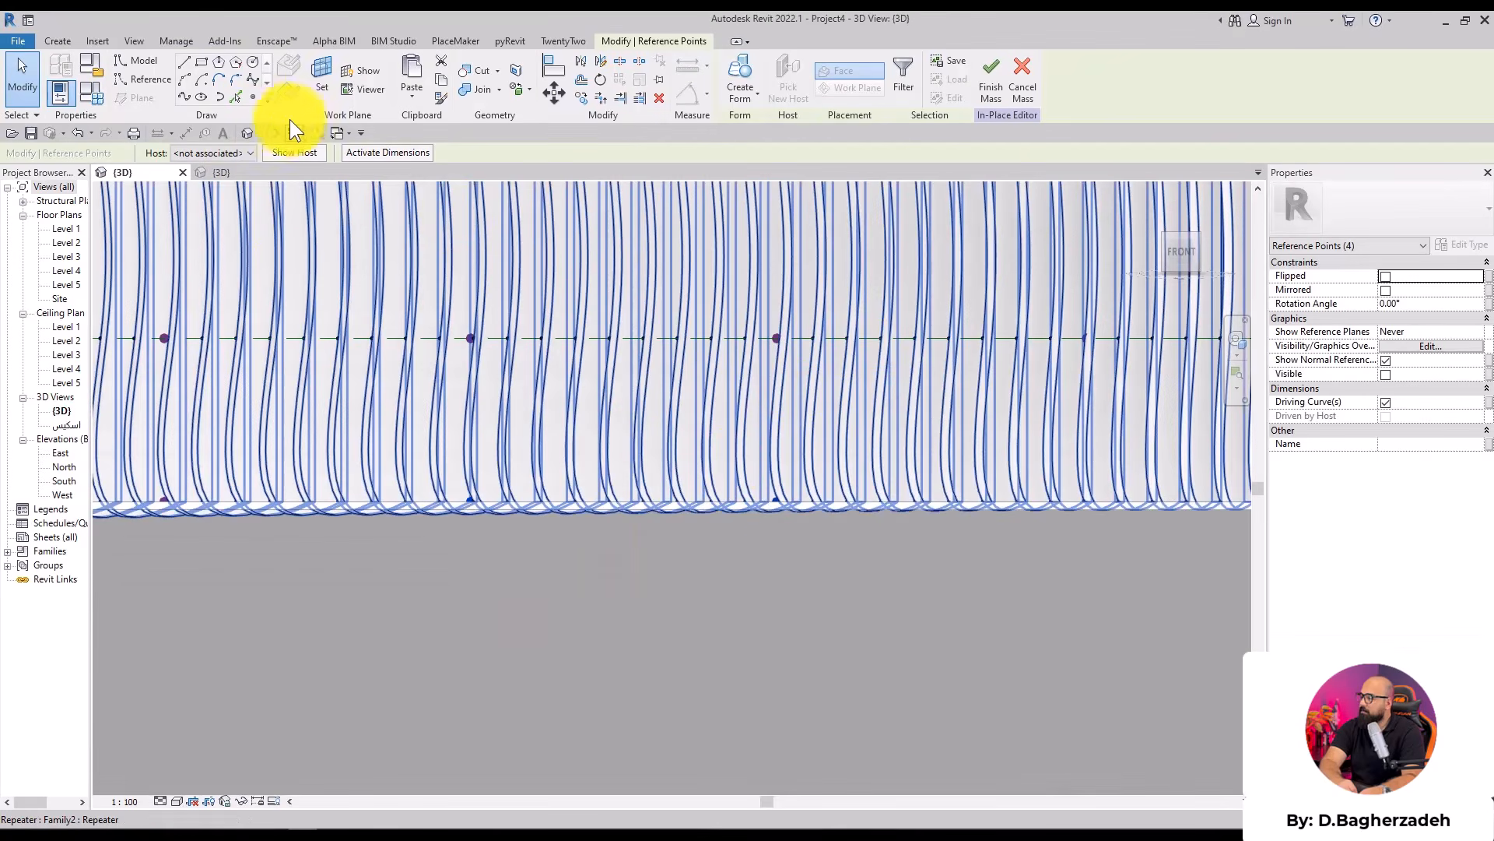
pyautogui.press('m')
pyautogui.press('v')
pyautogui.click(777, 500)
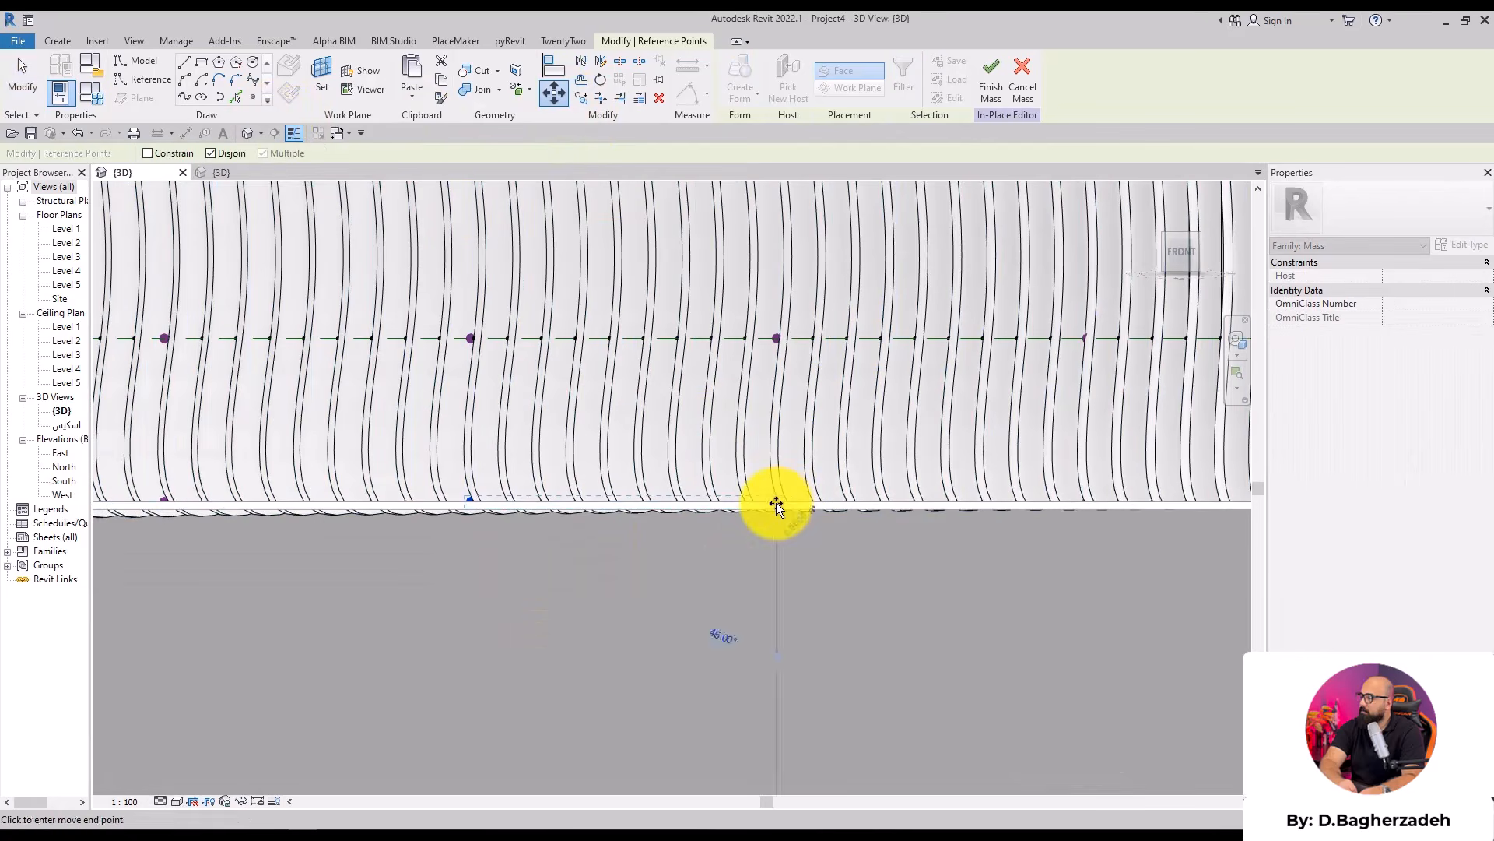
pyautogui.click(210, 153)
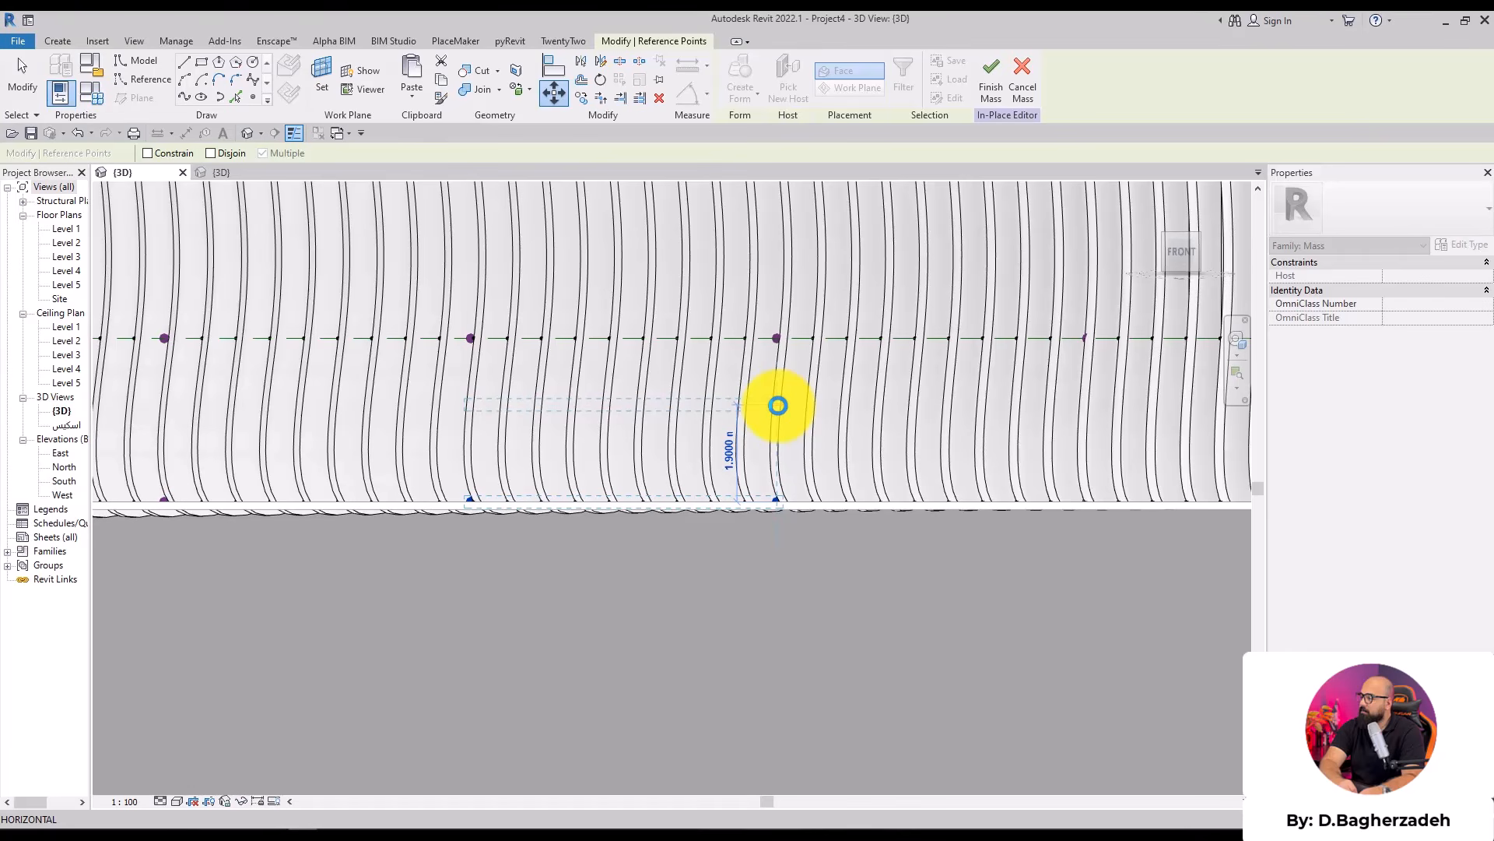
pyautogui.click(779, 406)
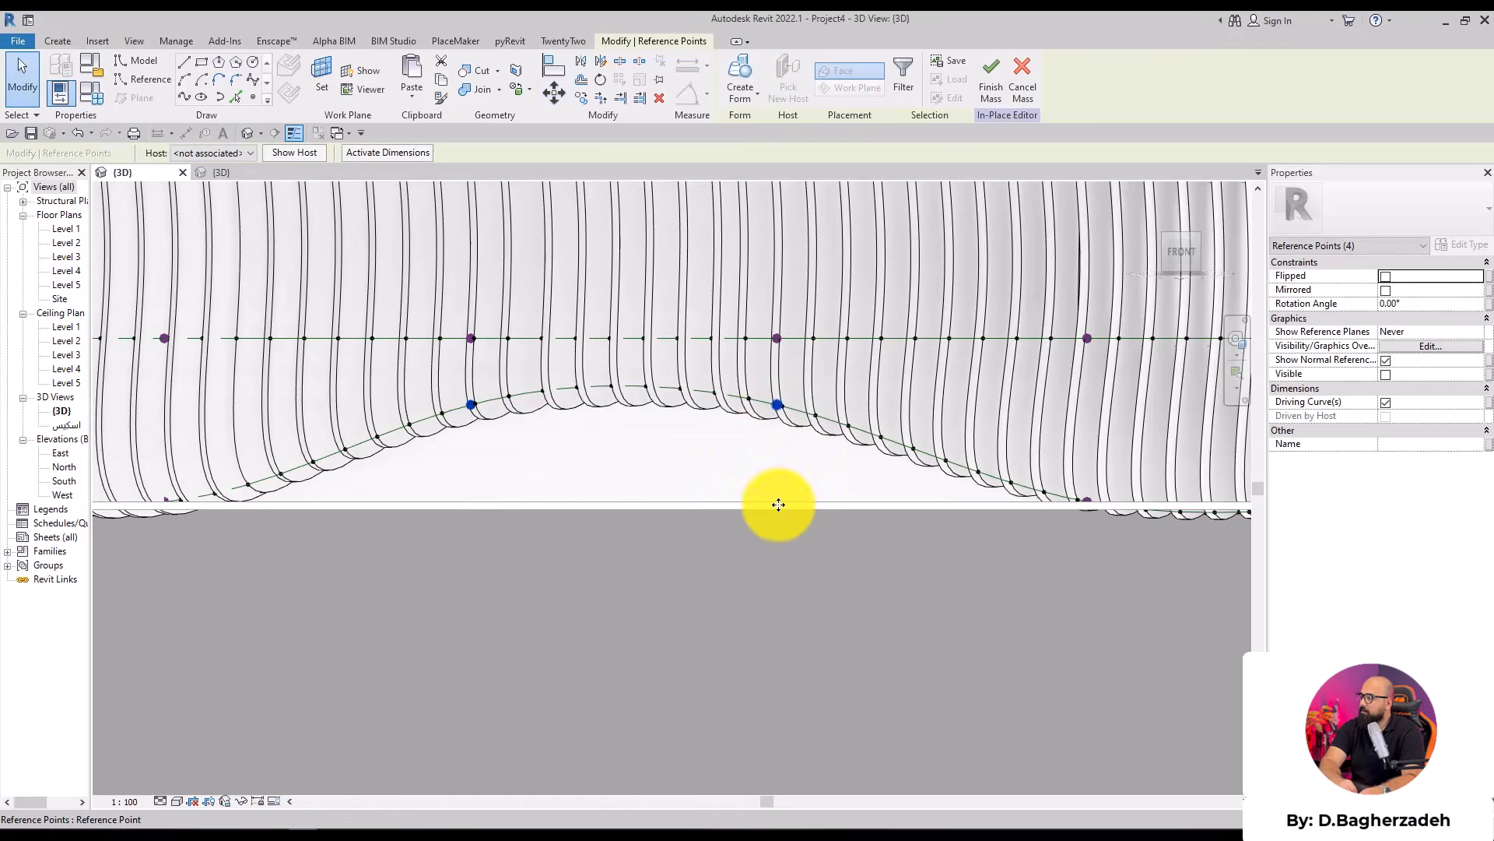
pyautogui.click(736, 562)
# Raise the front arch's base points together with the points just above them by about 2.4 m
pyautogui.scroll(-5, 735, 562)
pyautogui.moveTo(494, 619); pyautogui.dragTo(805, 417)
pyautogui.click(554, 92)
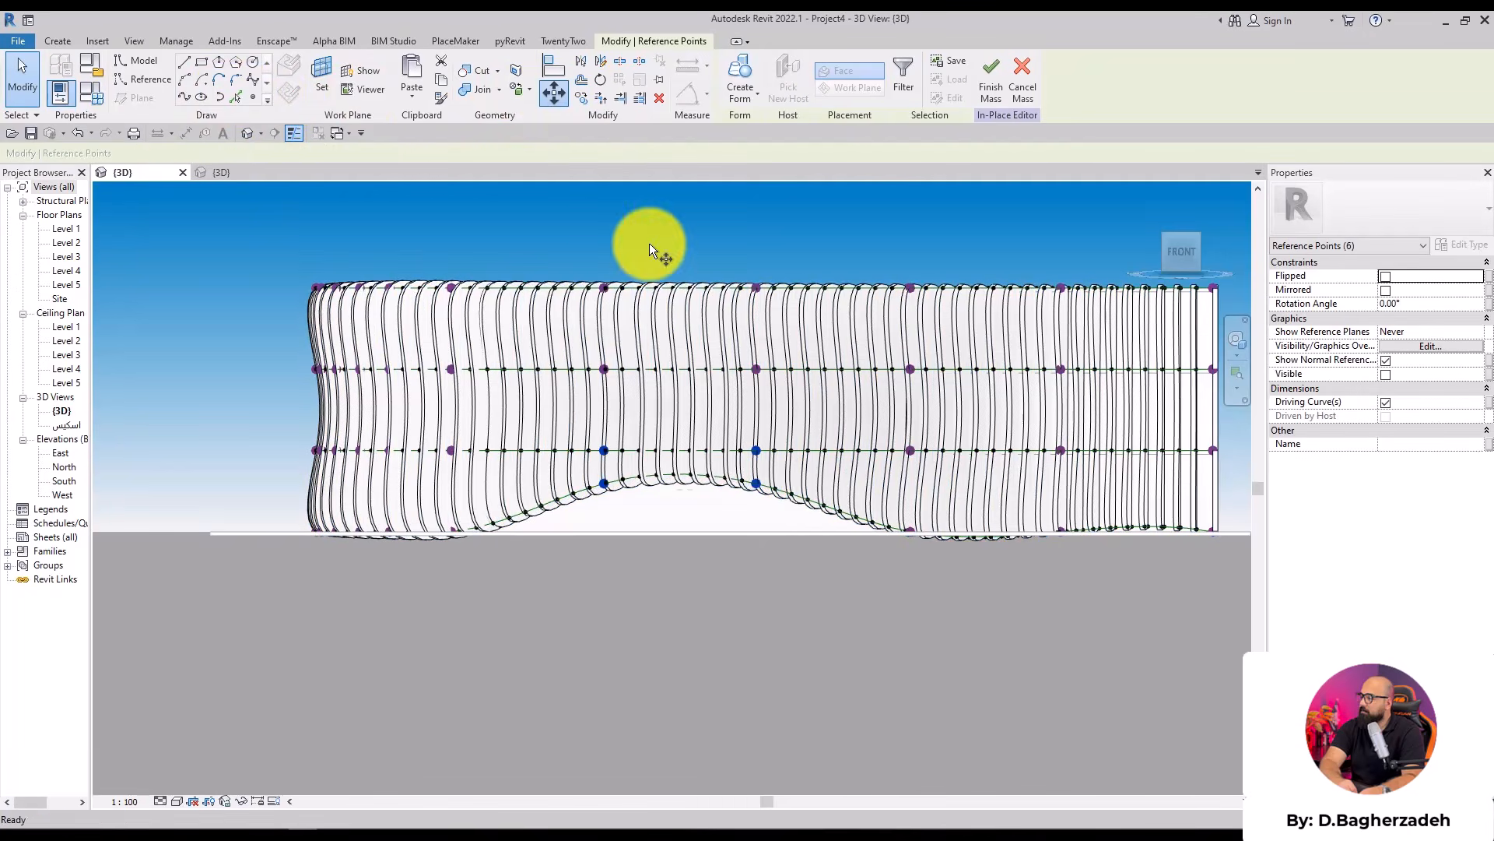
pyautogui.click(758, 445)
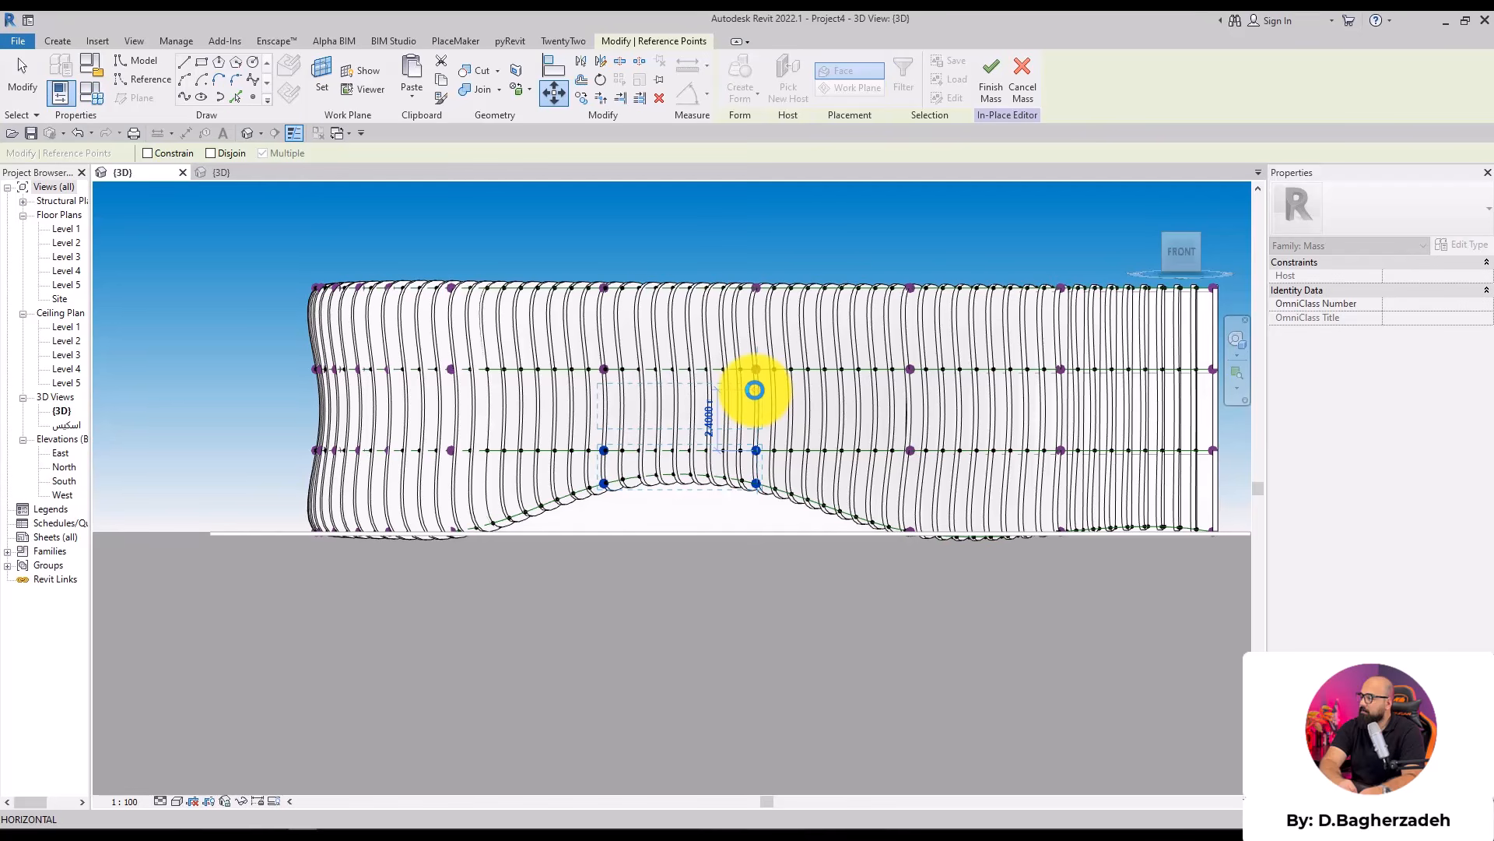
pyautogui.click(755, 390)
pyautogui.click(791, 226)
# Lower the upper reference points at the far end of the front side by about 1.9 m in the front view
pyautogui.keyDown('shift'); pyautogui.moveTo(790, 227); pyautogui.dragTo(764, 524, button='middle'); pyautogui.keyUp('shift')
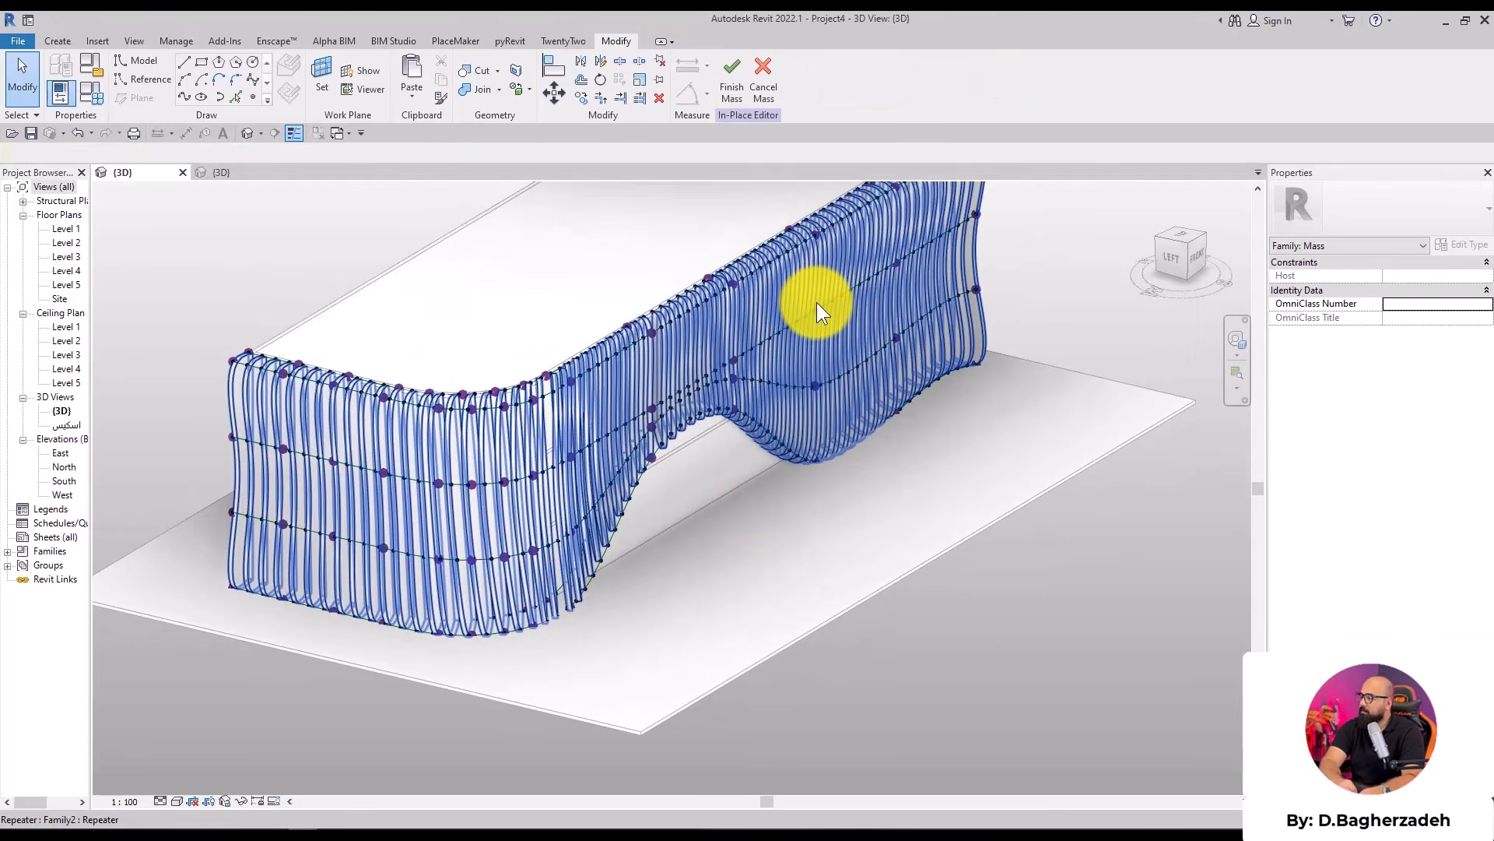
pyautogui.keyDown('shift'); pyautogui.moveTo(894, 280); pyautogui.dragTo(1010, 447, button='middle'); pyautogui.keyUp('shift')
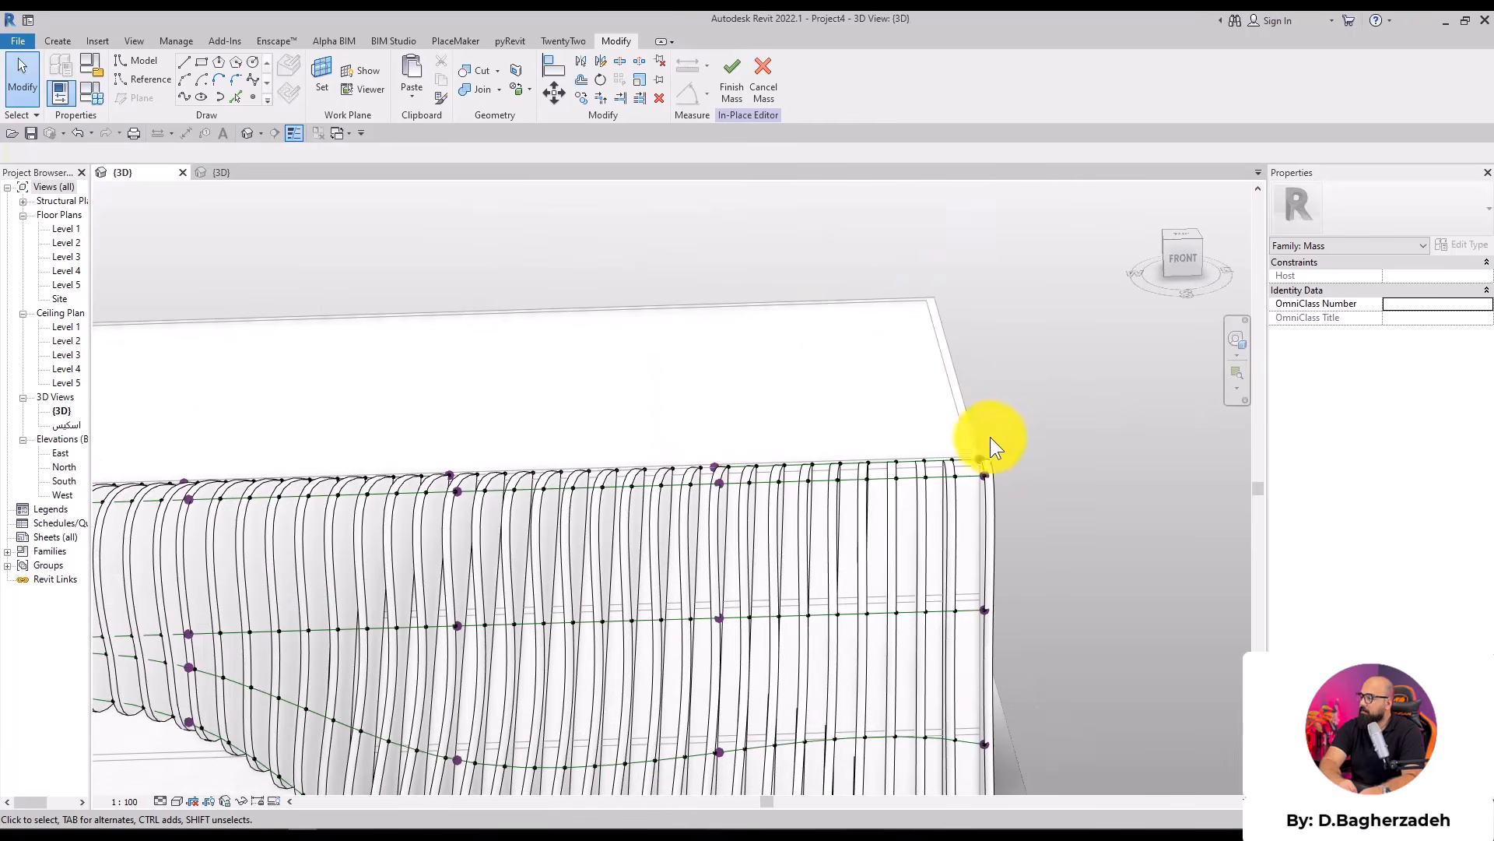
pyautogui.moveTo(926, 412); pyautogui.dragTo(1130, 658)
pyautogui.click(1180, 259)
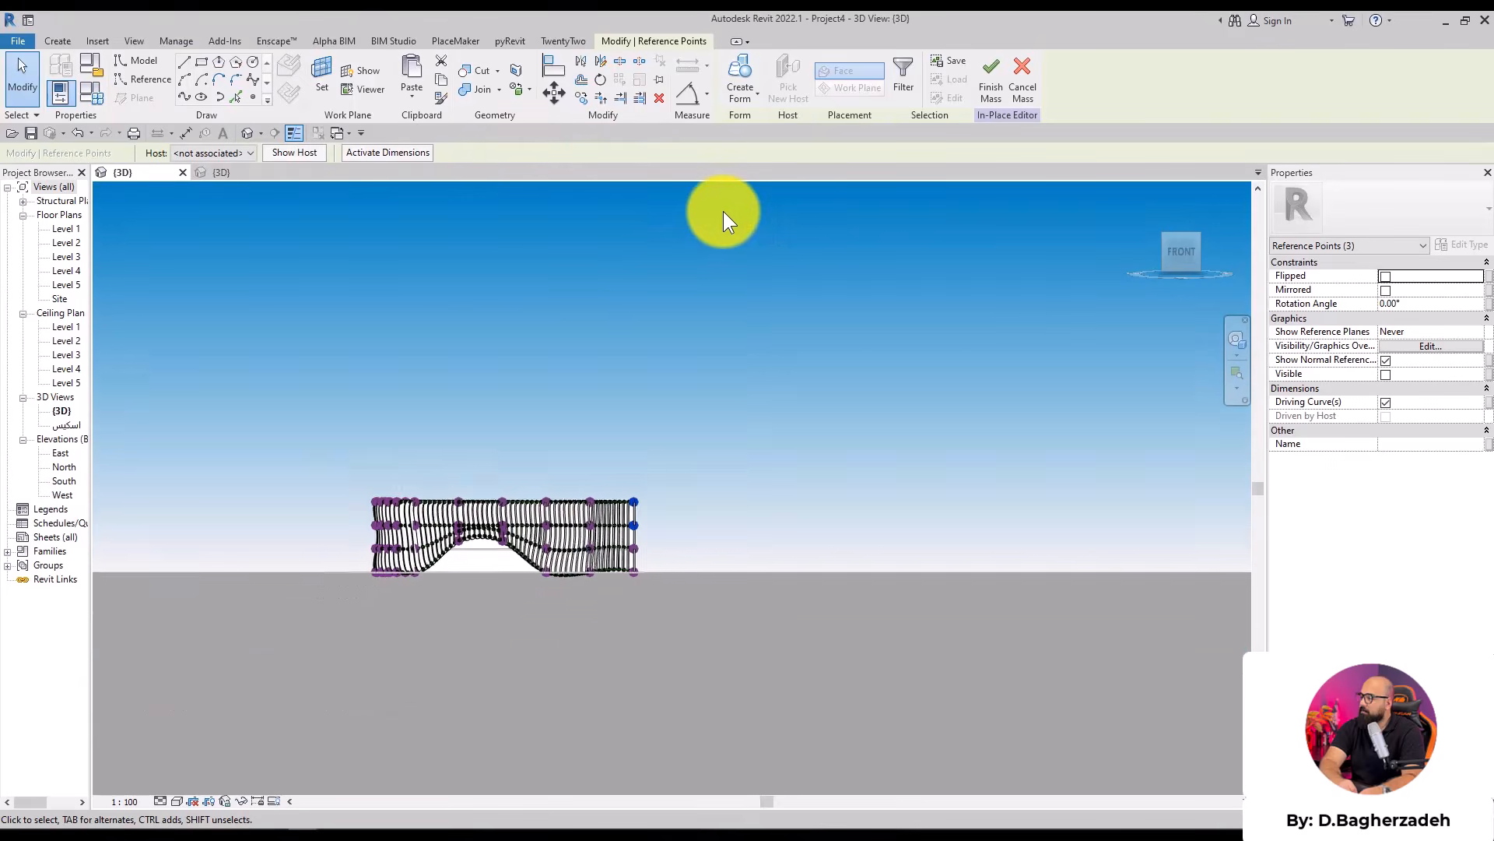
pyautogui.scroll(4, 631, 397)
pyautogui.scroll(2, 841, 666)
pyautogui.moveTo(830, 655); pyautogui.dragTo(819, 428, button='middle')
pyautogui.press('m')
pyautogui.press('v')
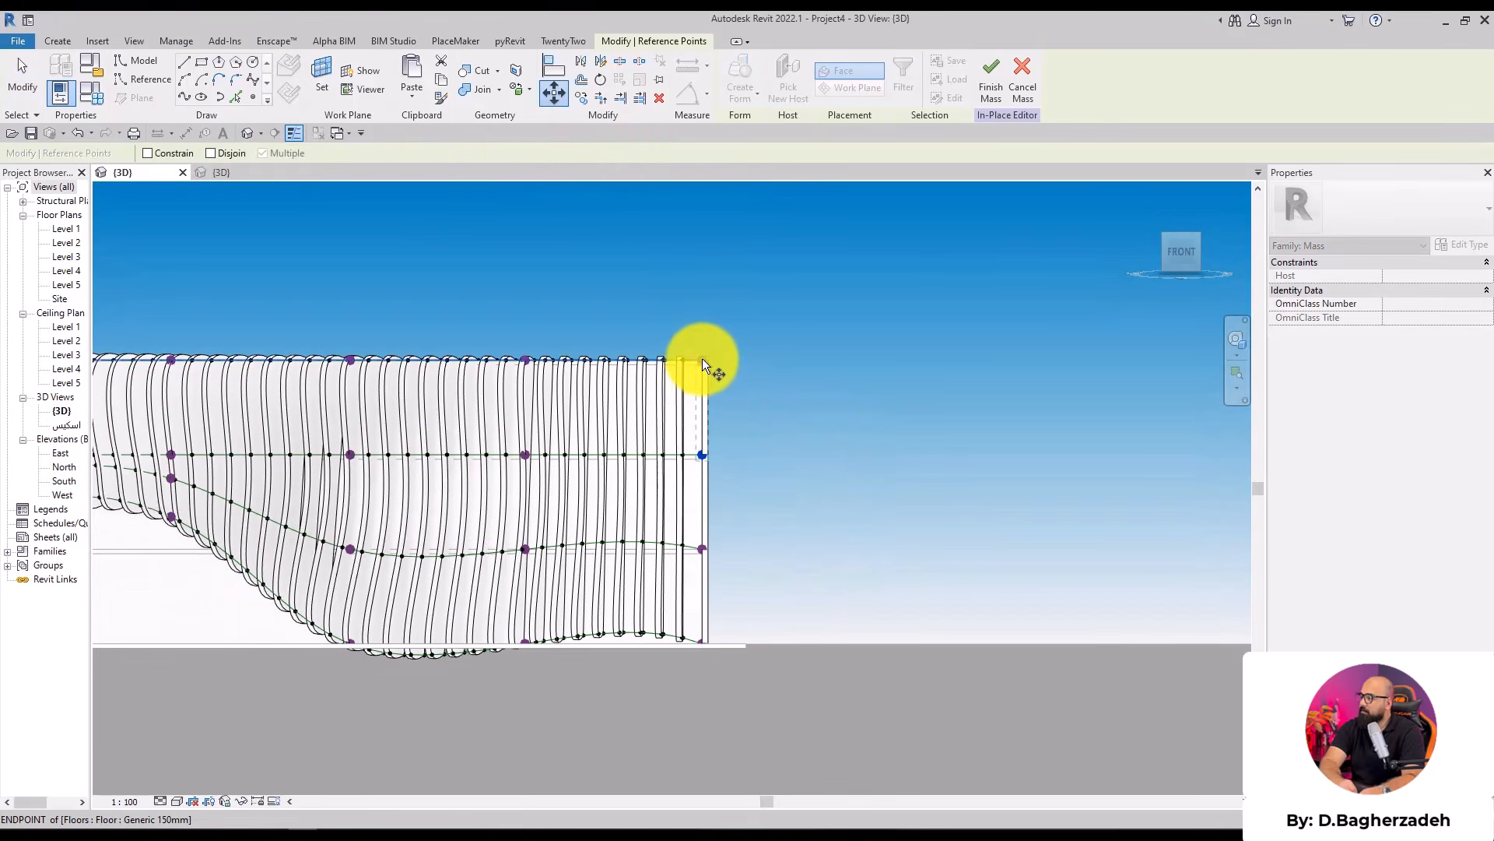
pyautogui.click(702, 359)
pyautogui.click(701, 415)
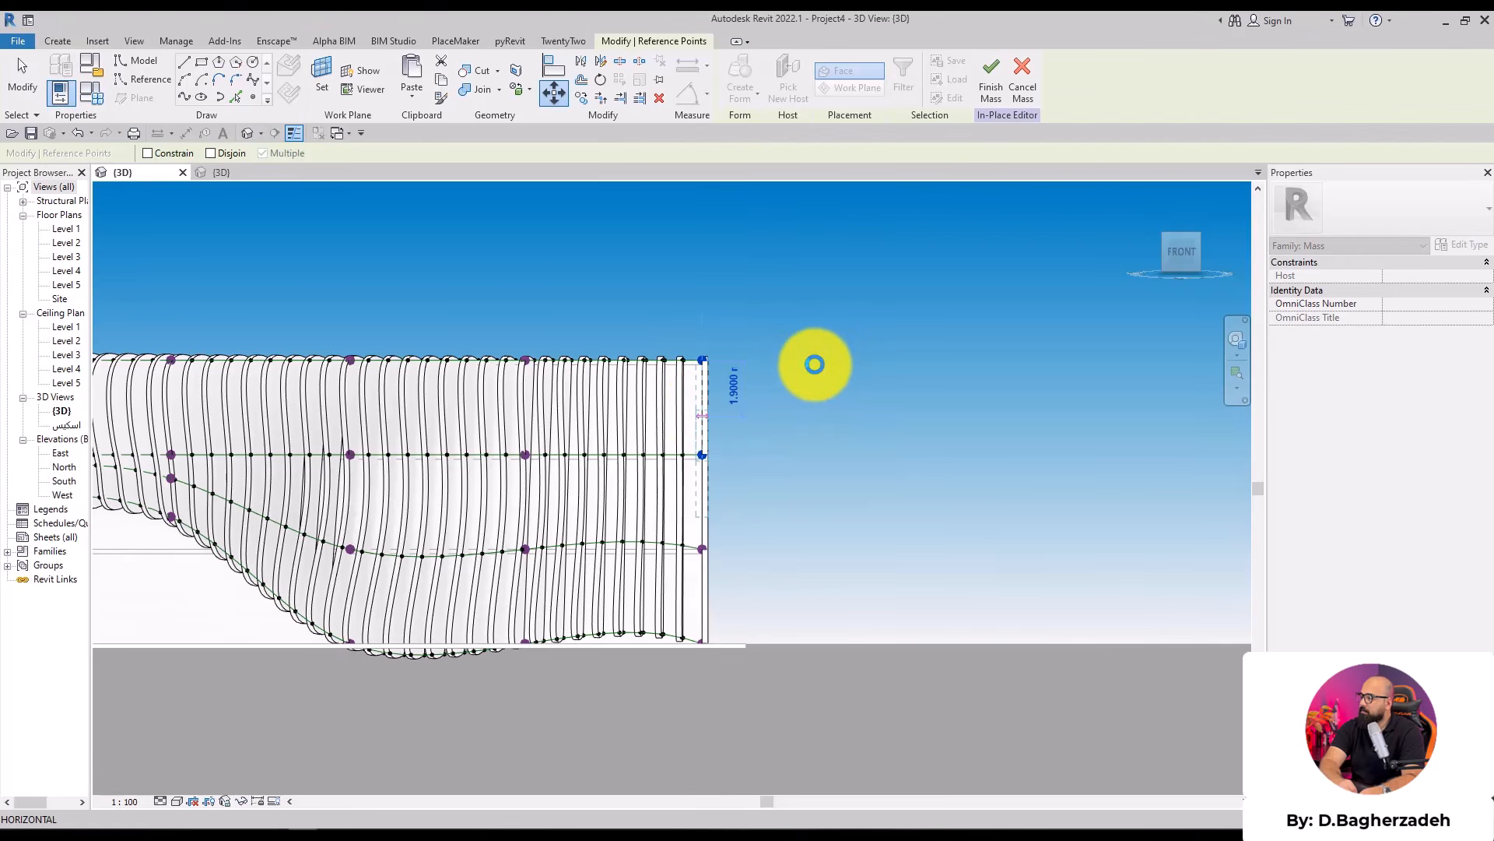
pyautogui.click(815, 364)
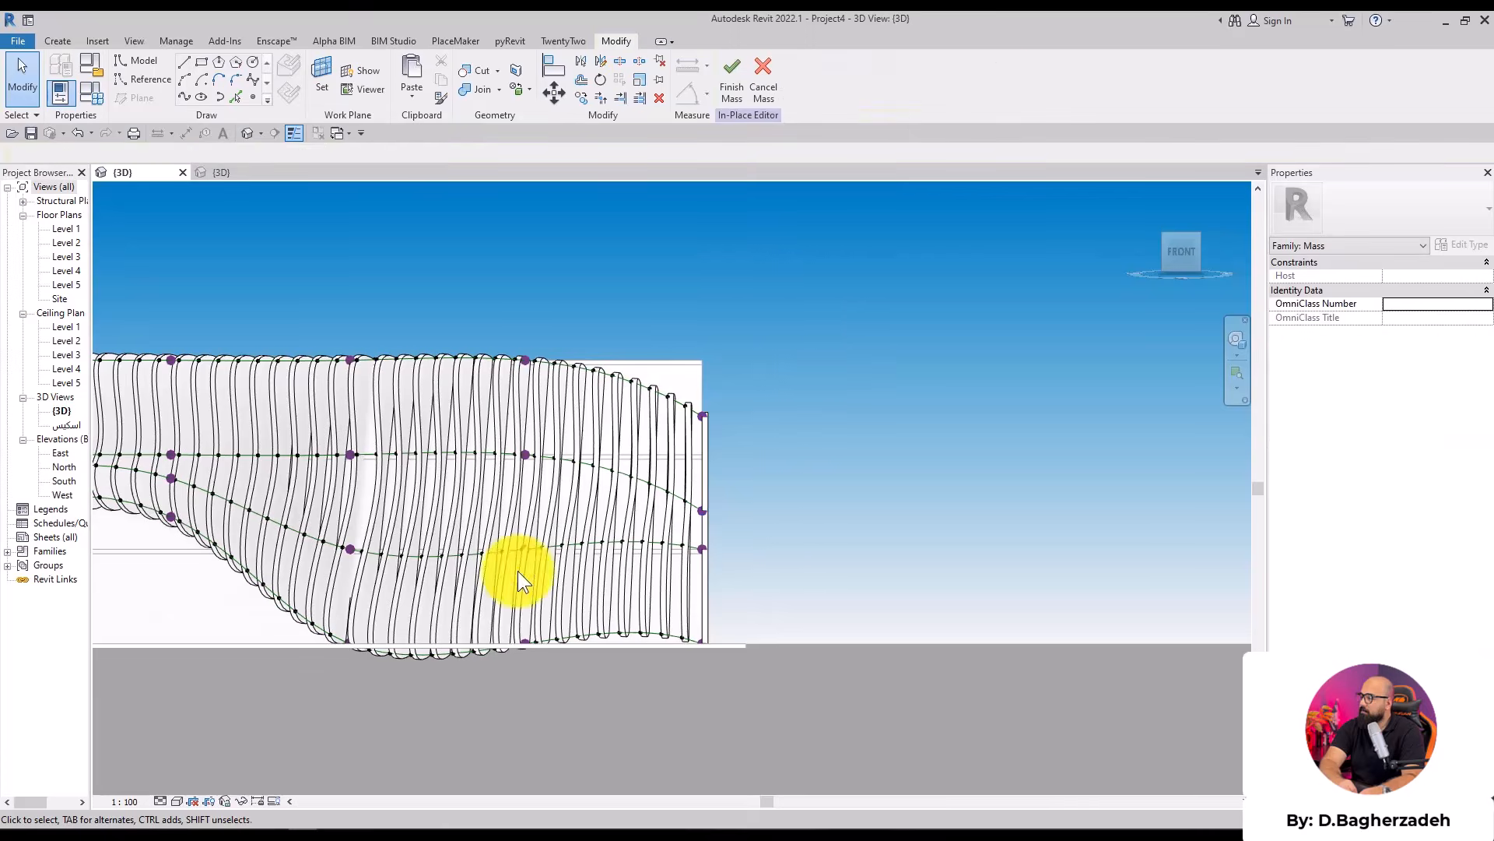
# Raise the two coinciding base reference points beside the front arch, toward the far end, by about 1.8 m
pyautogui.scroll(3, 335, 726)
pyautogui.moveTo(304, 677); pyautogui.dragTo(456, 483)
pyautogui.keyDown('shift'); pyautogui.moveTo(420, 596); pyautogui.dragTo(333, 635, button='middle'); pyautogui.keyUp('shift')
pyautogui.keyDown('shift'); pyautogui.moveTo(344, 565); pyautogui.dragTo(576, 530, button='middle'); pyautogui.keyUp('shift')
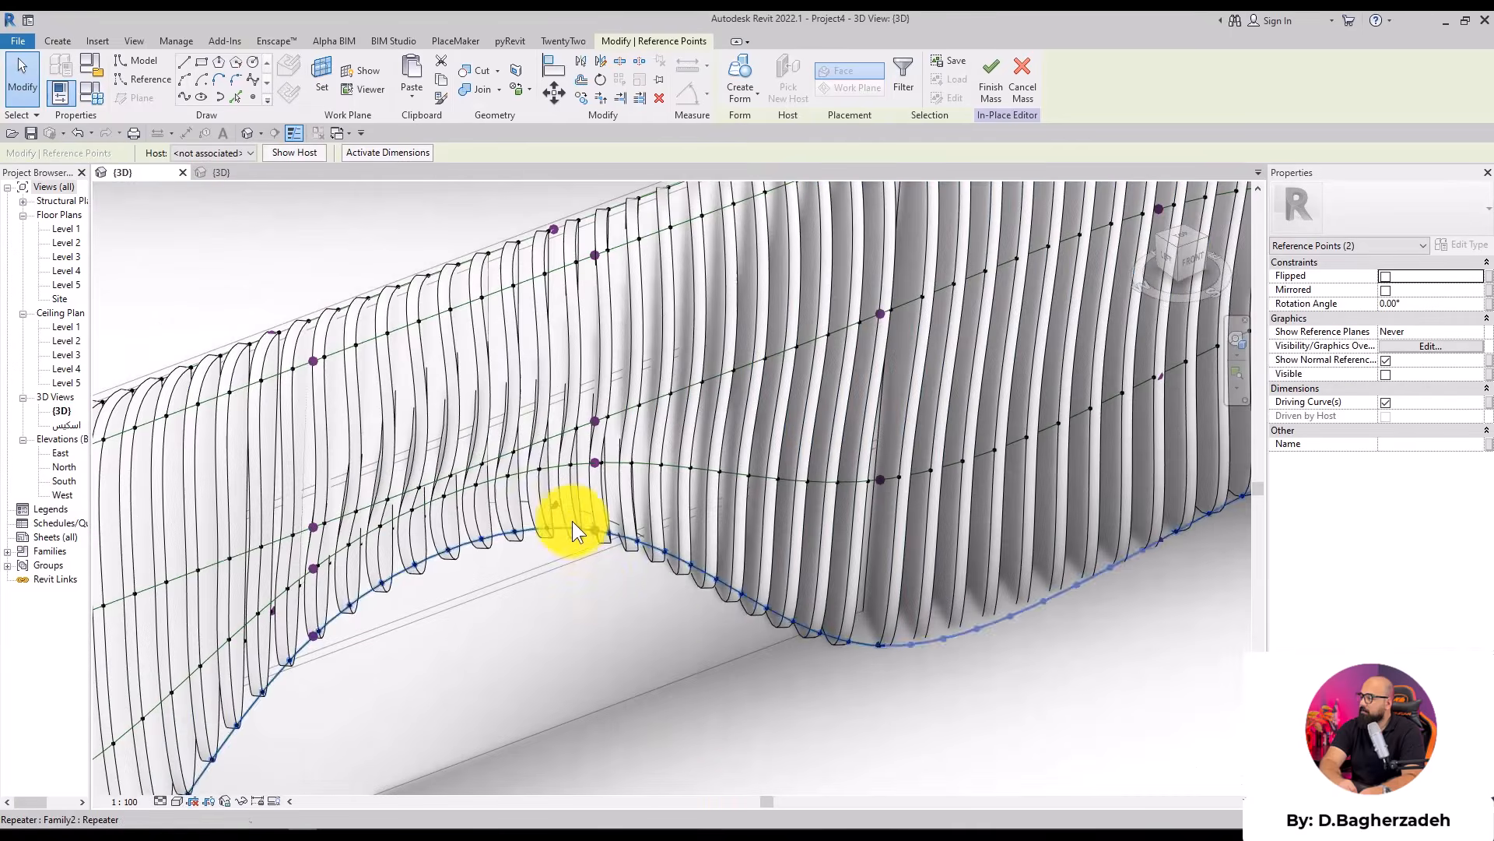
pyautogui.scroll(4, 590, 515)
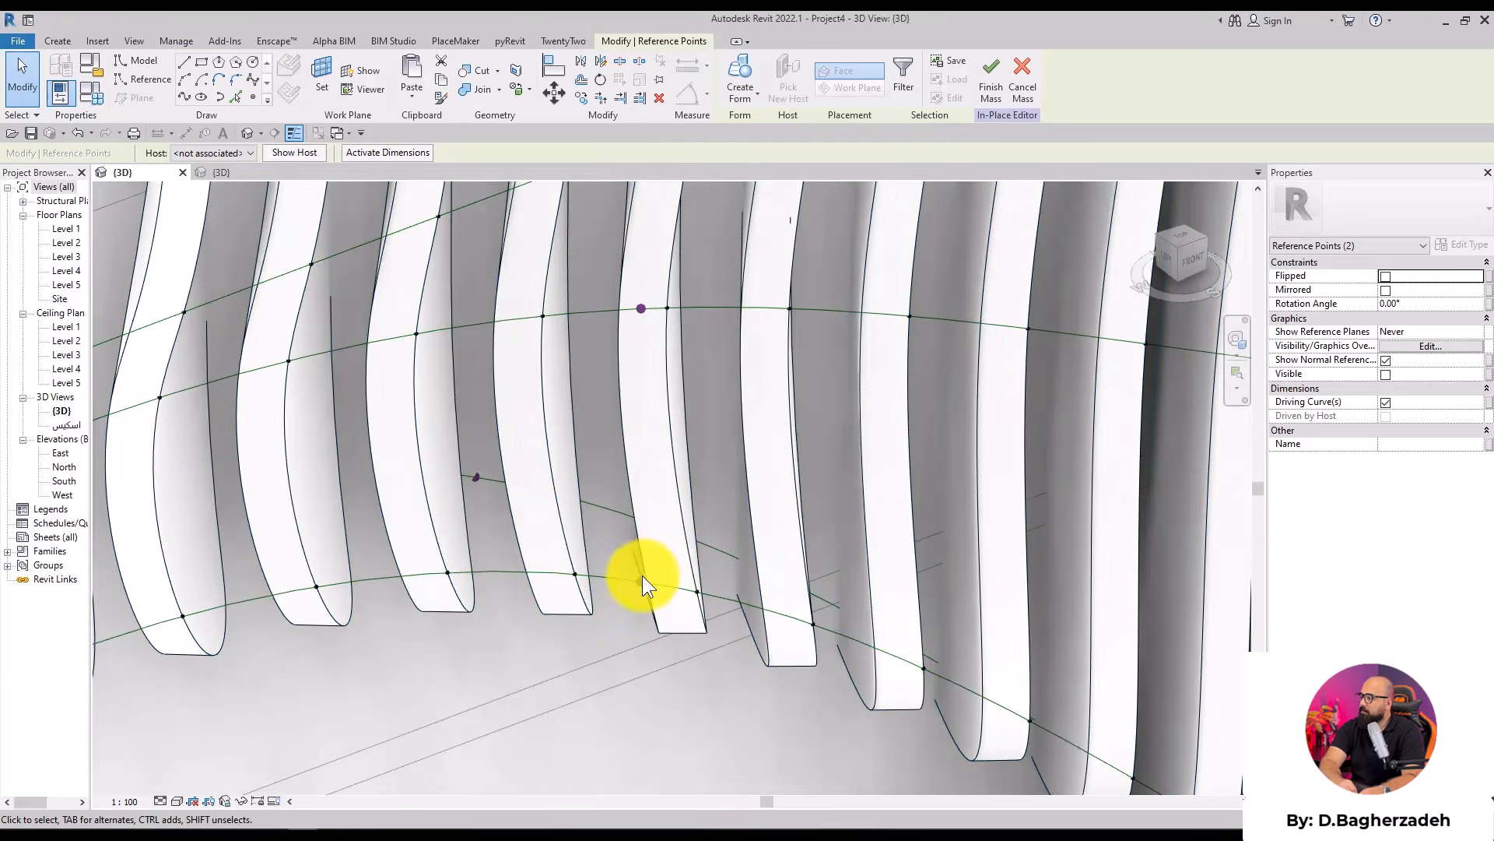
pyautogui.scroll(-5, 594, 443)
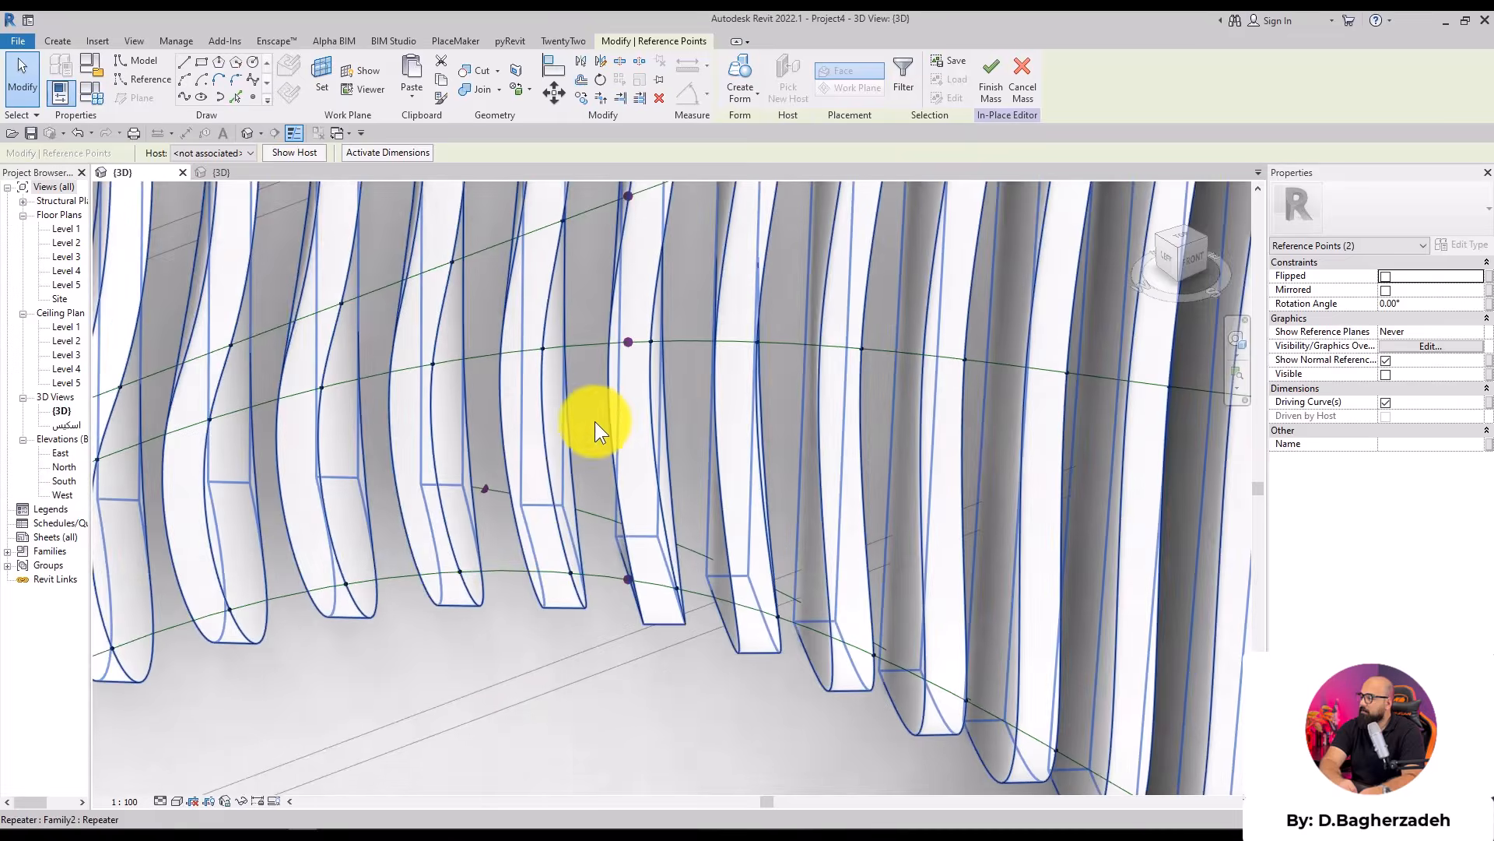
pyautogui.keyDown('shift'); pyautogui.moveTo(1075, 573); pyautogui.dragTo(1169, 288, button='middle'); pyautogui.keyUp('shift')
pyautogui.click(1185, 261)
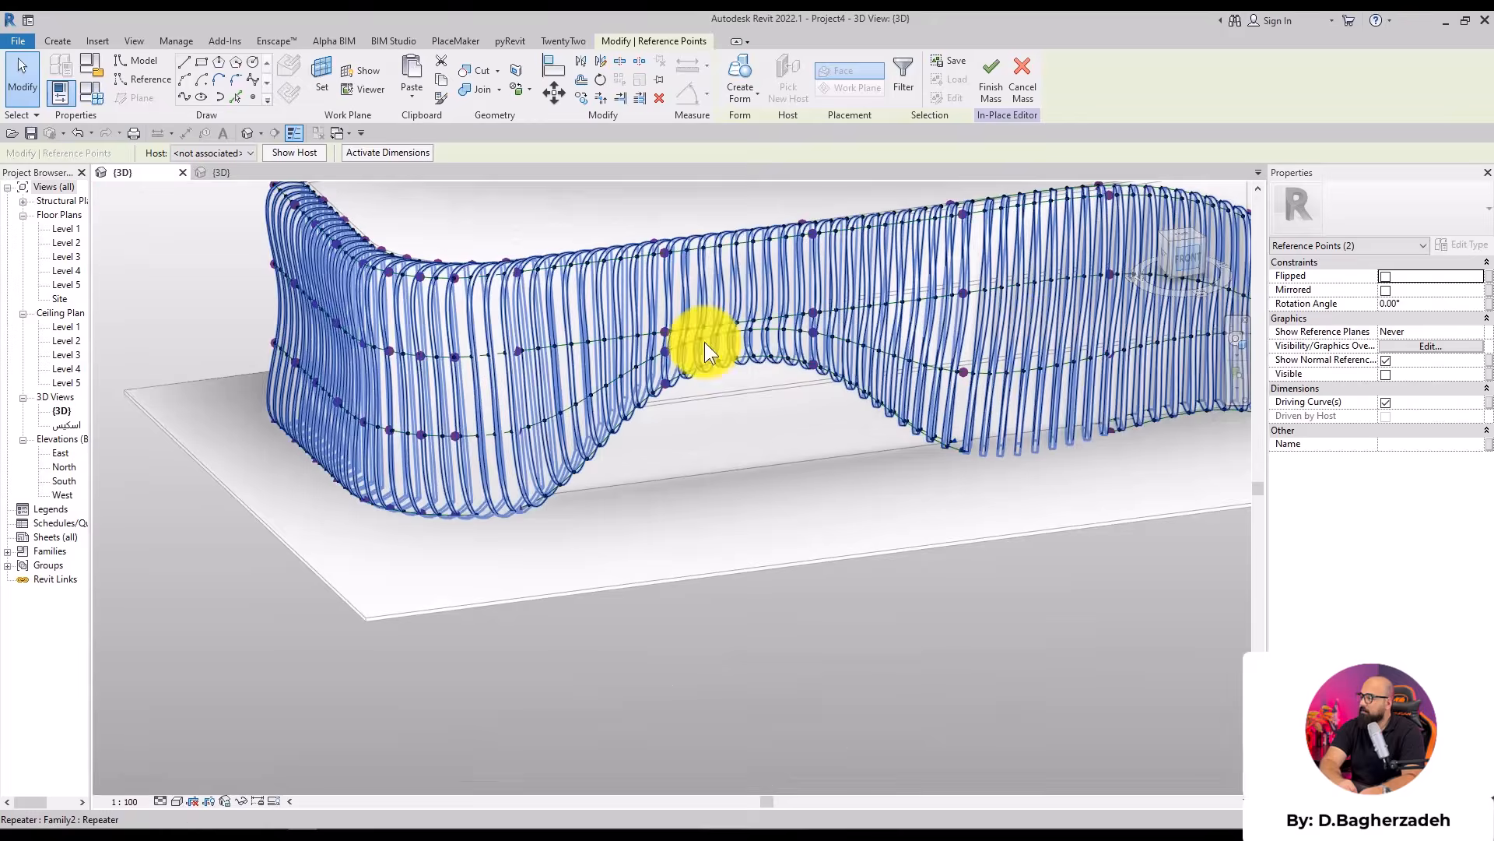
pyautogui.click(553, 97)
pyautogui.scroll(5, 634, 483)
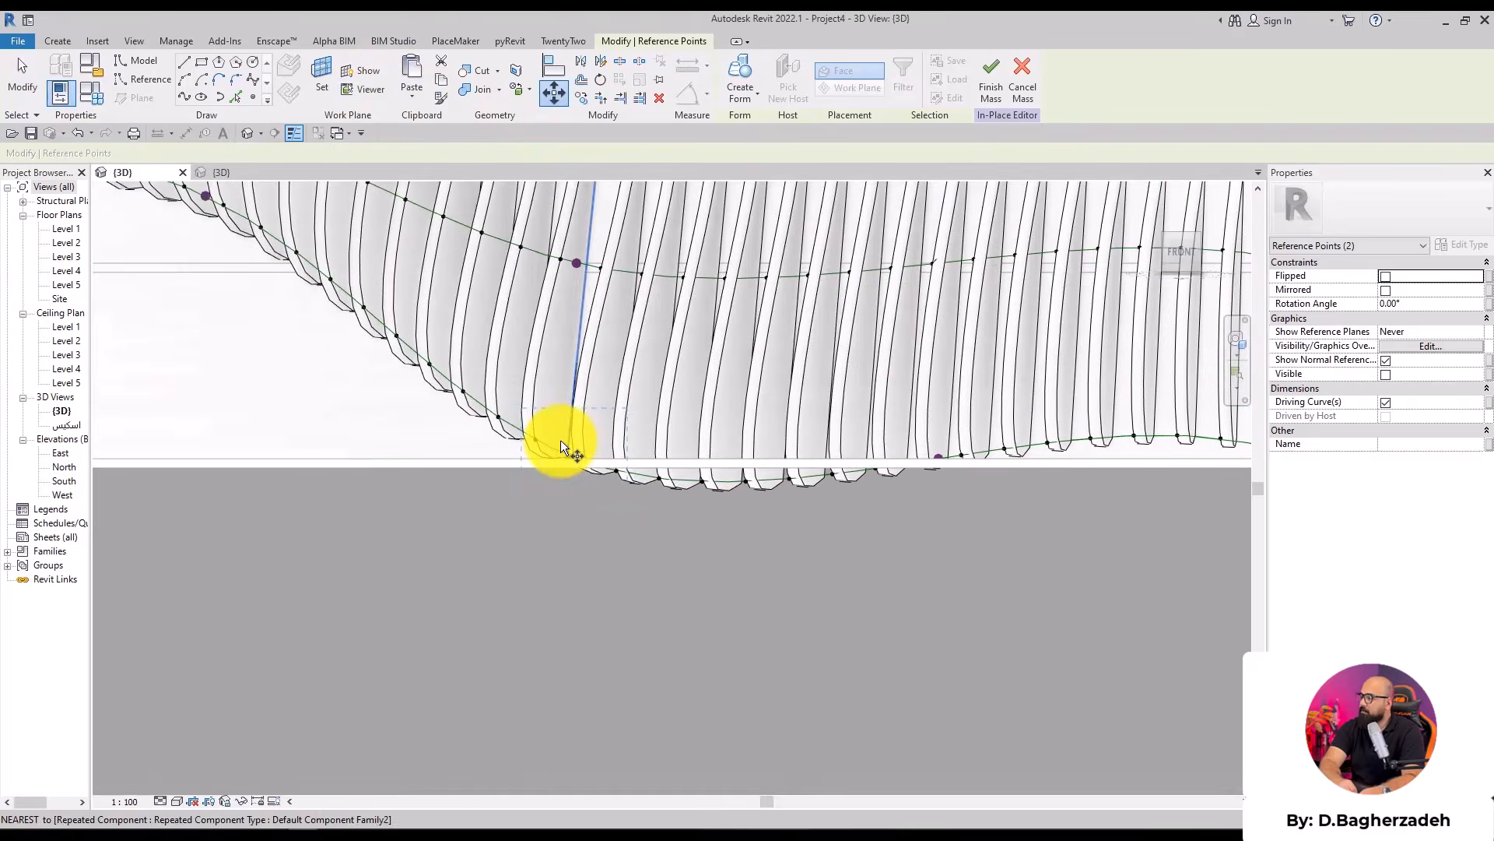
pyautogui.click(567, 457)
pyautogui.click(568, 346)
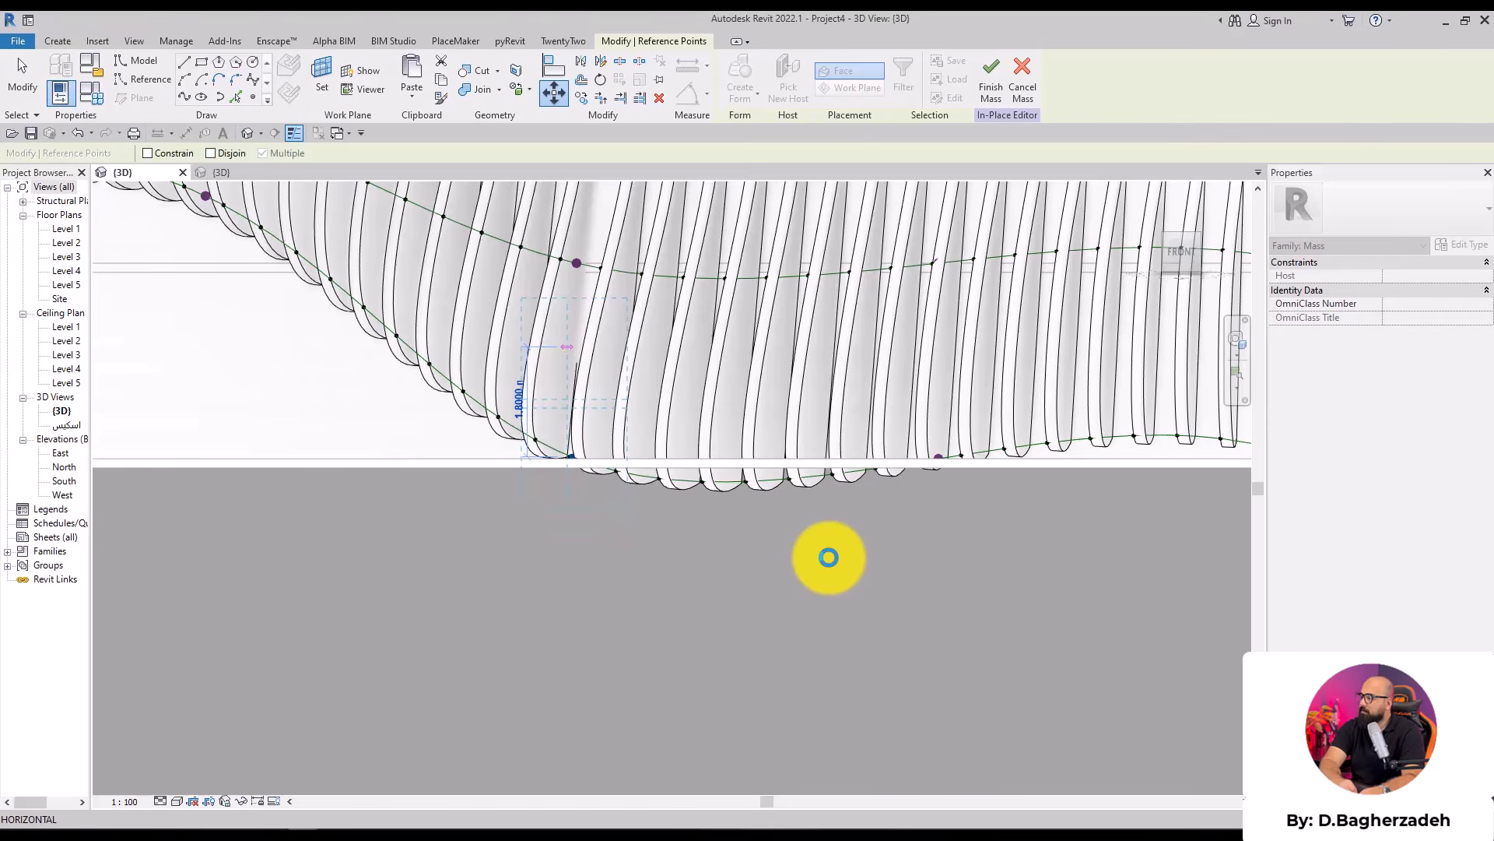
pyautogui.click(829, 558)
# Raise the four base reference points near the end of the short left side by about 2 m in the left view
pyautogui.scroll(-3, 877, 538)
pyautogui.moveTo(1199, 601); pyautogui.dragTo(962, 574, button='middle')
pyautogui.scroll(-3, 962, 574)
pyautogui.keyDown('shift'); pyautogui.moveTo(488, 576); pyautogui.dragTo(407, 623, button='middle'); pyautogui.keyUp('shift')
pyautogui.moveTo(520, 564); pyautogui.dragTo(544, 542)
pyautogui.click(1179, 254)
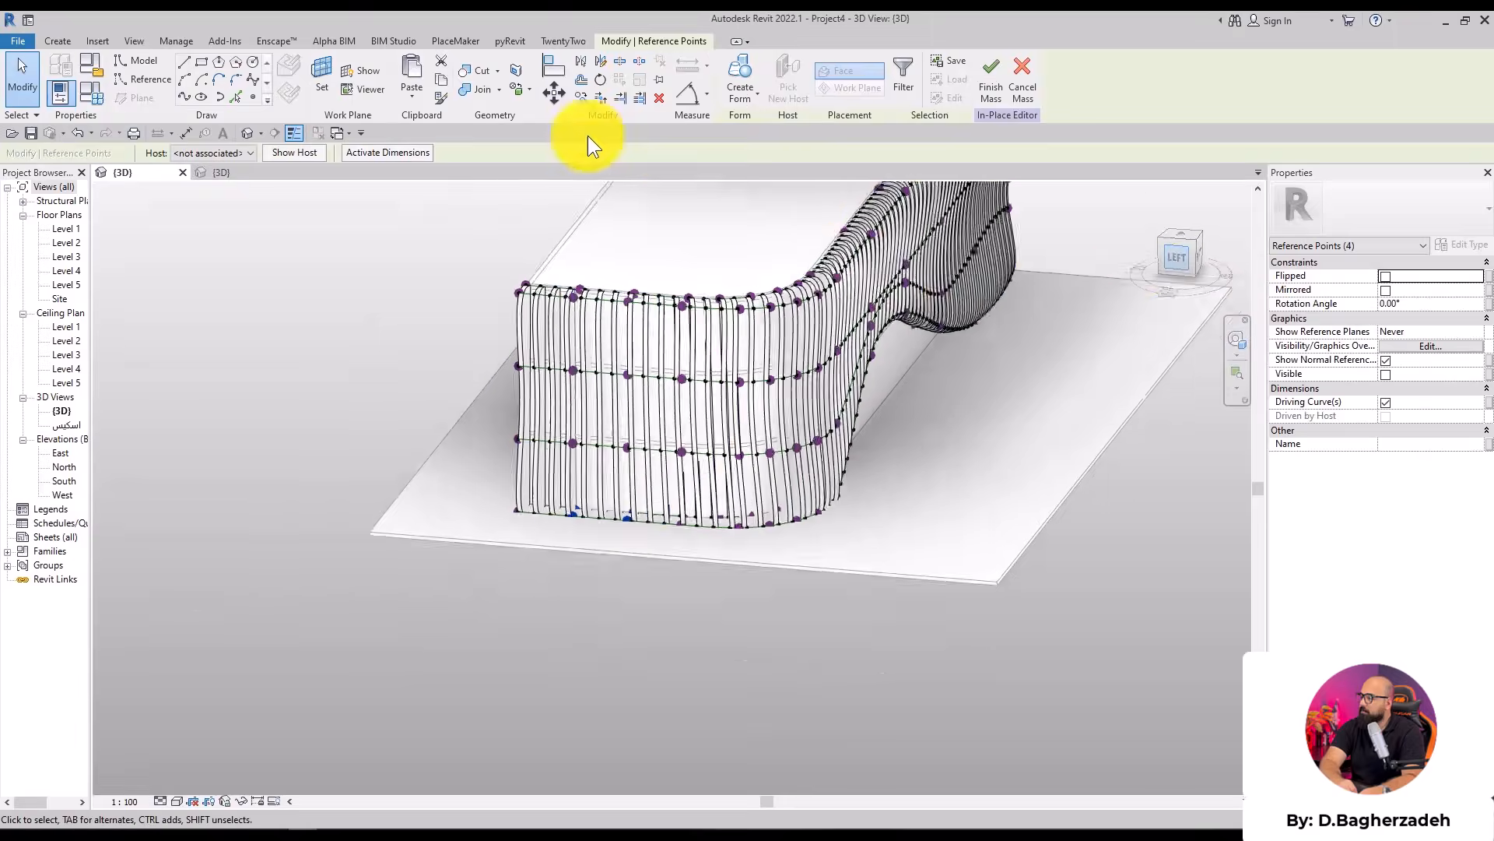
pyautogui.click(549, 96)
pyautogui.scroll(5, 678, 505)
pyautogui.click(662, 484)
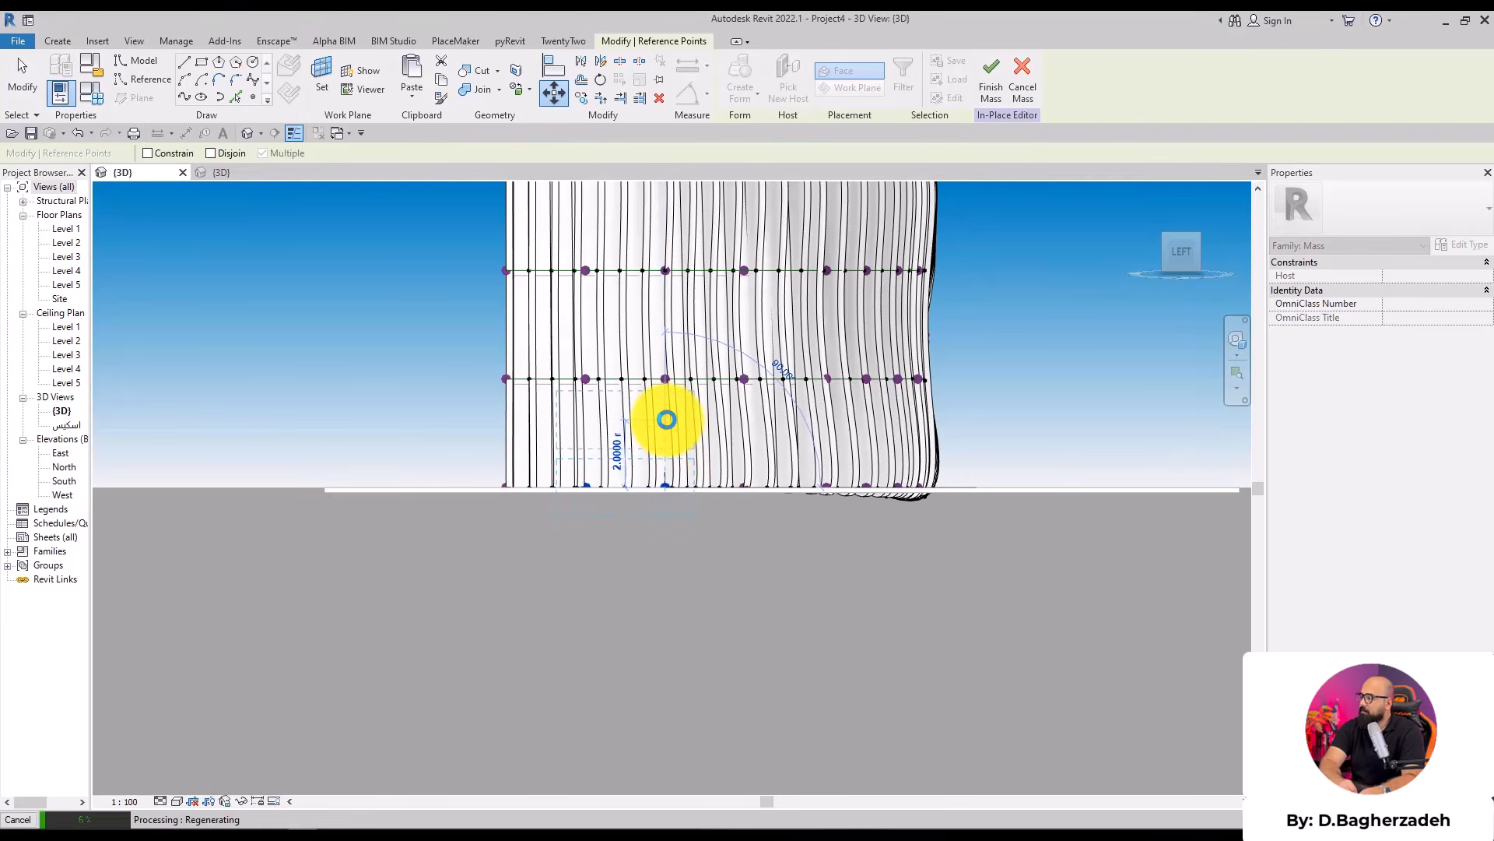
pyautogui.click(666, 419)
pyautogui.click(1057, 445)
# Pull a middle-path reference point on the short left side outward from the facade
pyautogui.keyDown('shift'); pyautogui.moveTo(1033, 465); pyautogui.dragTo(715, 632, button='middle'); pyautogui.keyUp('shift')
pyautogui.moveTo(626, 688); pyautogui.dragTo(710, 623)
pyautogui.moveTo(725, 548)
pyautogui.keyDown('shift'); pyautogui.mouseDown(button='middle')
pyautogui.moveTo(861, 501)
pyautogui.moveTo(770, 457)
pyautogui.moveTo(834, 607)
pyautogui.moveTo(470, 385)
pyautogui.moveTo(521, 352)
pyautogui.moveTo(483, 366)
pyautogui.mouseUp(button='middle'); pyautogui.keyUp('shift')
pyautogui.click(497, 389)
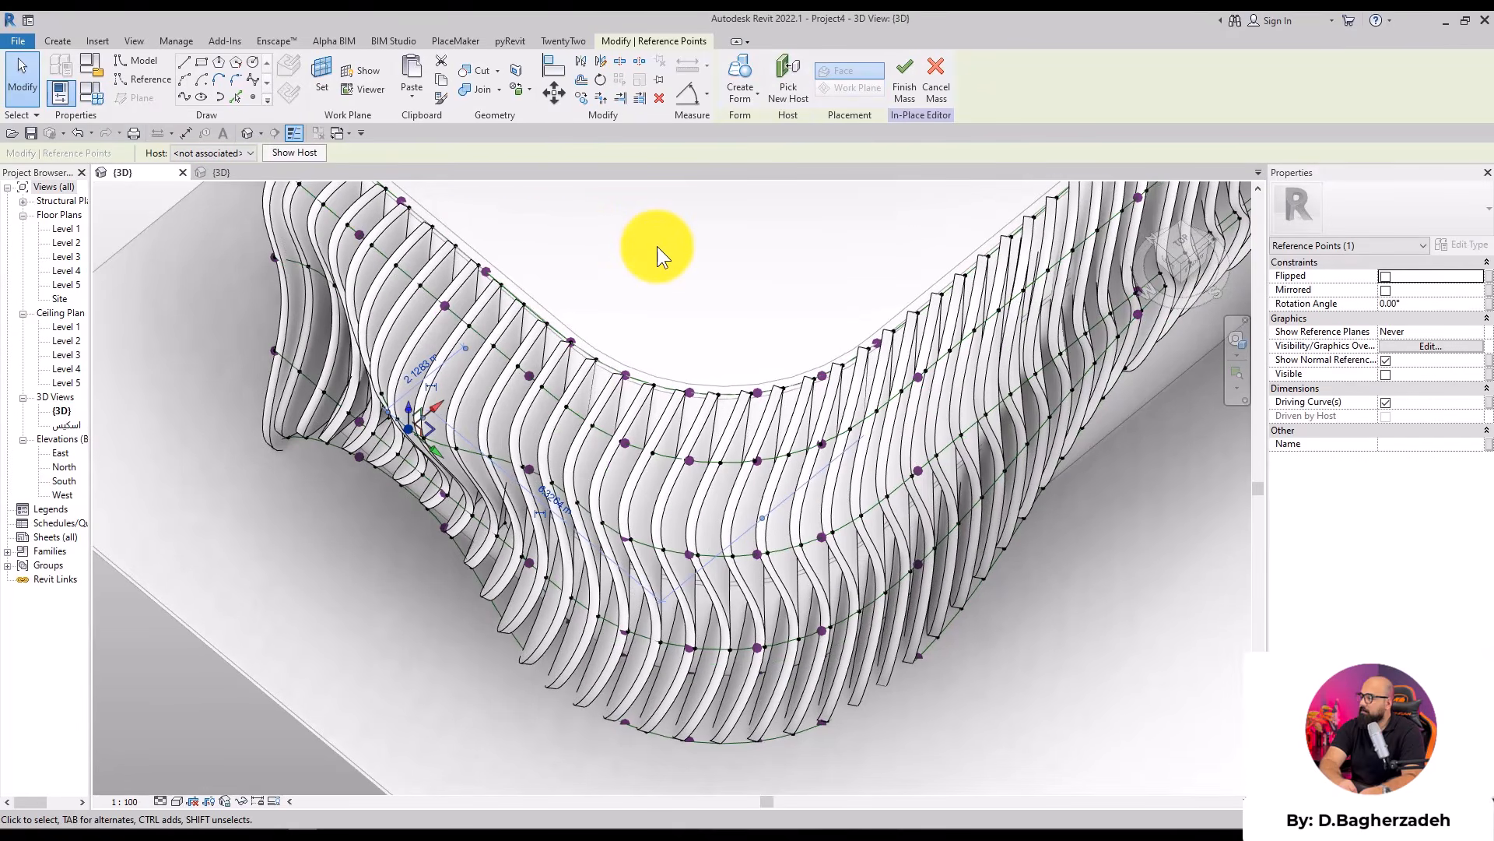
# Pull the upper outer-path reference point above the front arch's near end outward from the facade
pyautogui.moveTo(657, 246)
pyautogui.keyDown('shift'); pyautogui.mouseDown(button='middle')
pyautogui.moveTo(583, 550)
pyautogui.moveTo(717, 427)
pyautogui.moveTo(759, 511)
pyautogui.moveTo(660, 297)
pyautogui.moveTo(592, 300)
pyautogui.mouseUp(button='middle'); pyautogui.keyUp('shift')
pyautogui.moveTo(577, 292); pyautogui.dragTo(629, 301)
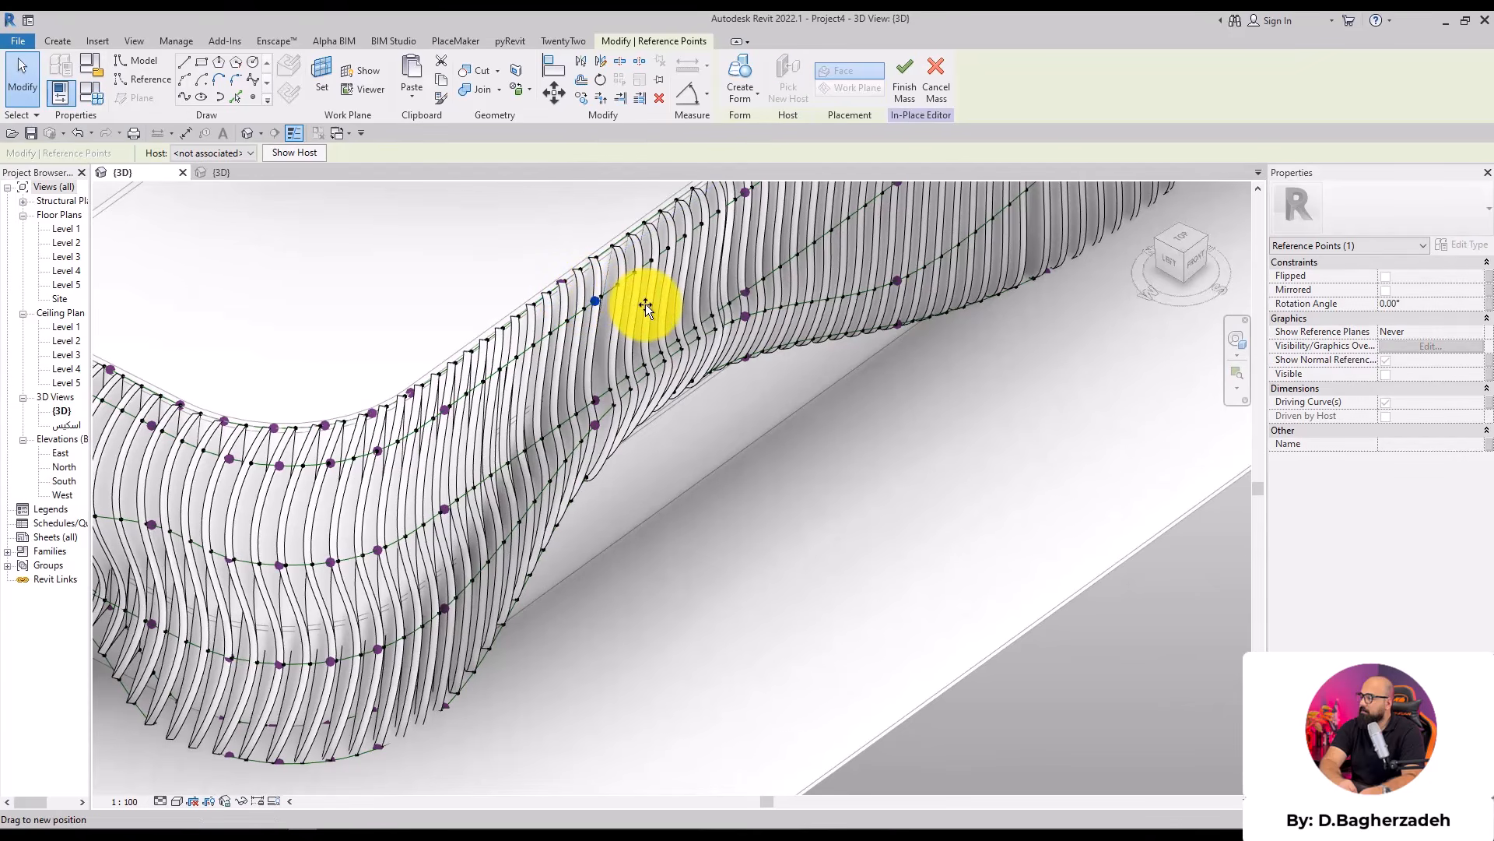
pyautogui.moveTo(646, 304); pyautogui.dragTo(646, 303)
# Move the two adjacent pairs of top reference points on the front side upward to form a raised crest
pyautogui.scroll(-5, 602, 410)
pyautogui.keyDown('shift'); pyautogui.moveTo(829, 567); pyautogui.dragTo(600, 394, button='middle'); pyautogui.keyUp('shift')
pyautogui.scroll(3, 600, 394)
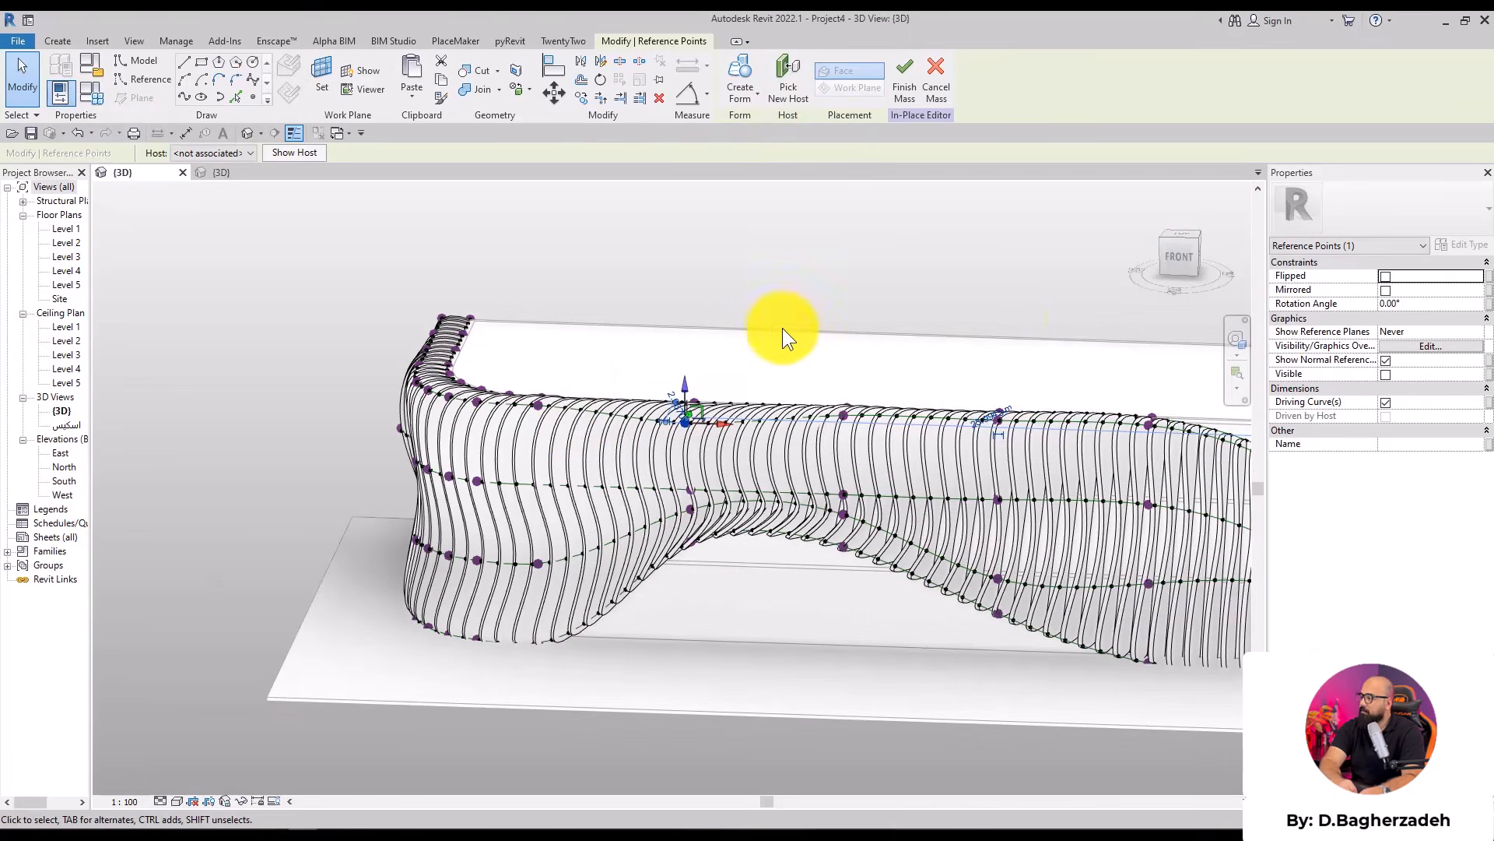
pyautogui.moveTo(786, 325); pyautogui.dragTo(900, 445)
pyautogui.moveTo(807, 349); pyautogui.dragTo(1016, 446)
pyautogui.click(1177, 255)
pyautogui.click(554, 93)
pyautogui.scroll(5, 689, 549)
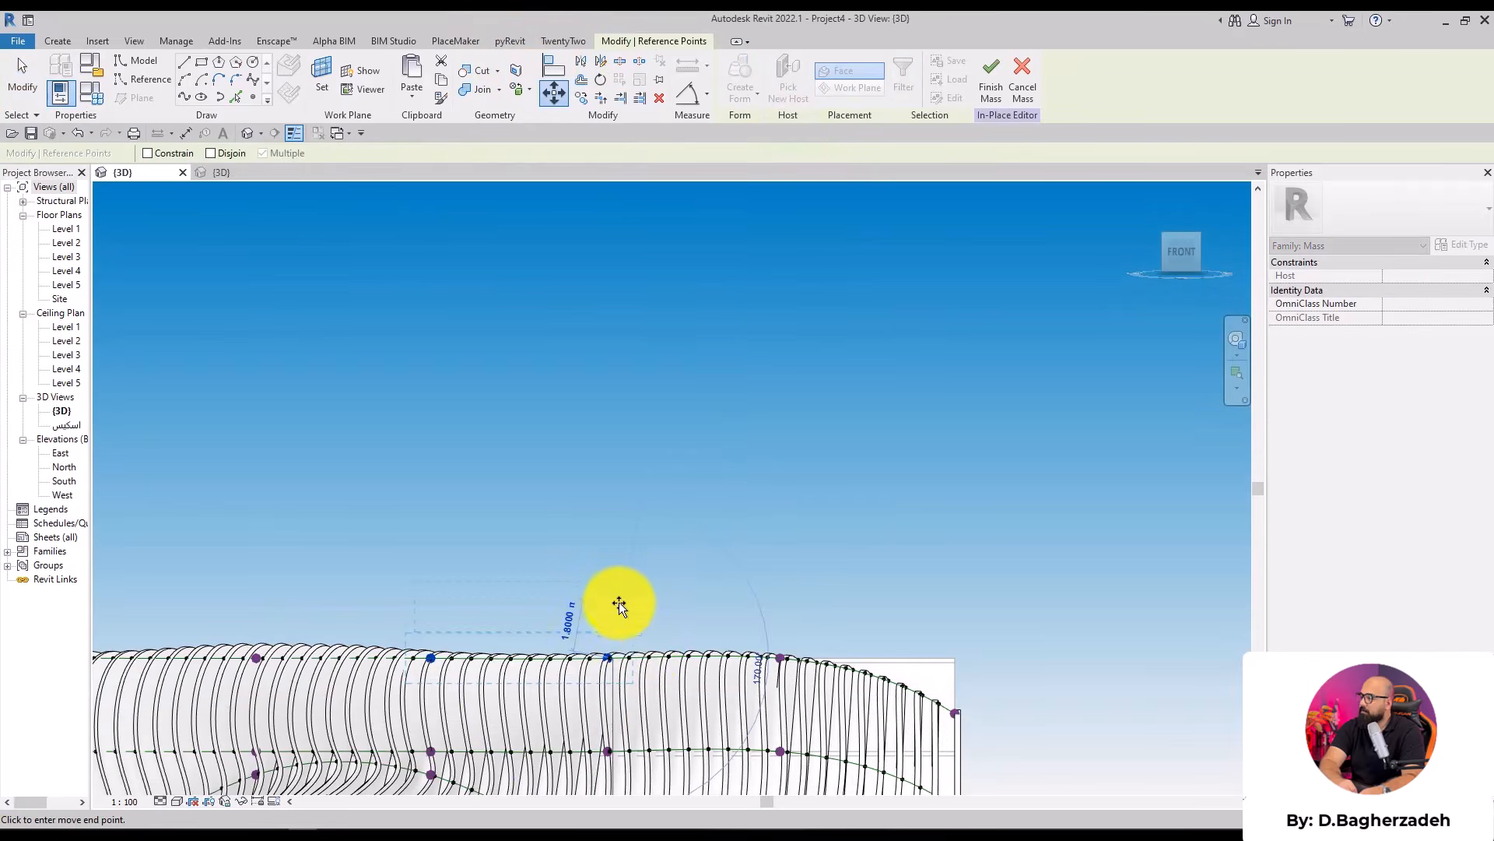
pyautogui.click(608, 581)
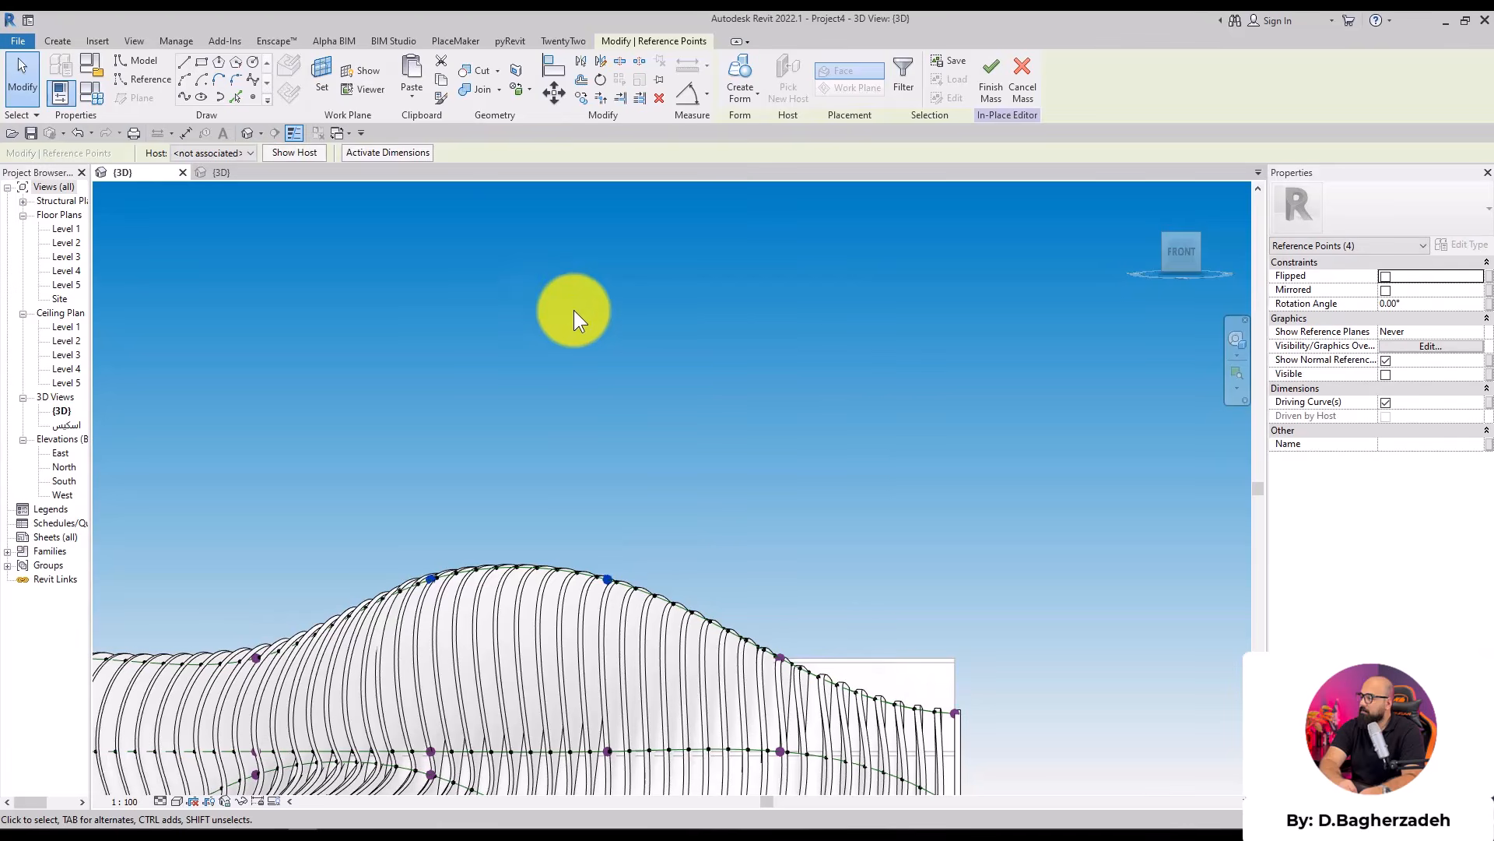
pyautogui.click(651, 422)
# Pull the upper-middle path's reference point beneath the front side's raised crest outward from the facade
pyautogui.keyDown('shift'); pyautogui.moveTo(652, 422); pyautogui.dragTo(690, 524, button='middle'); pyautogui.keyUp('shift')
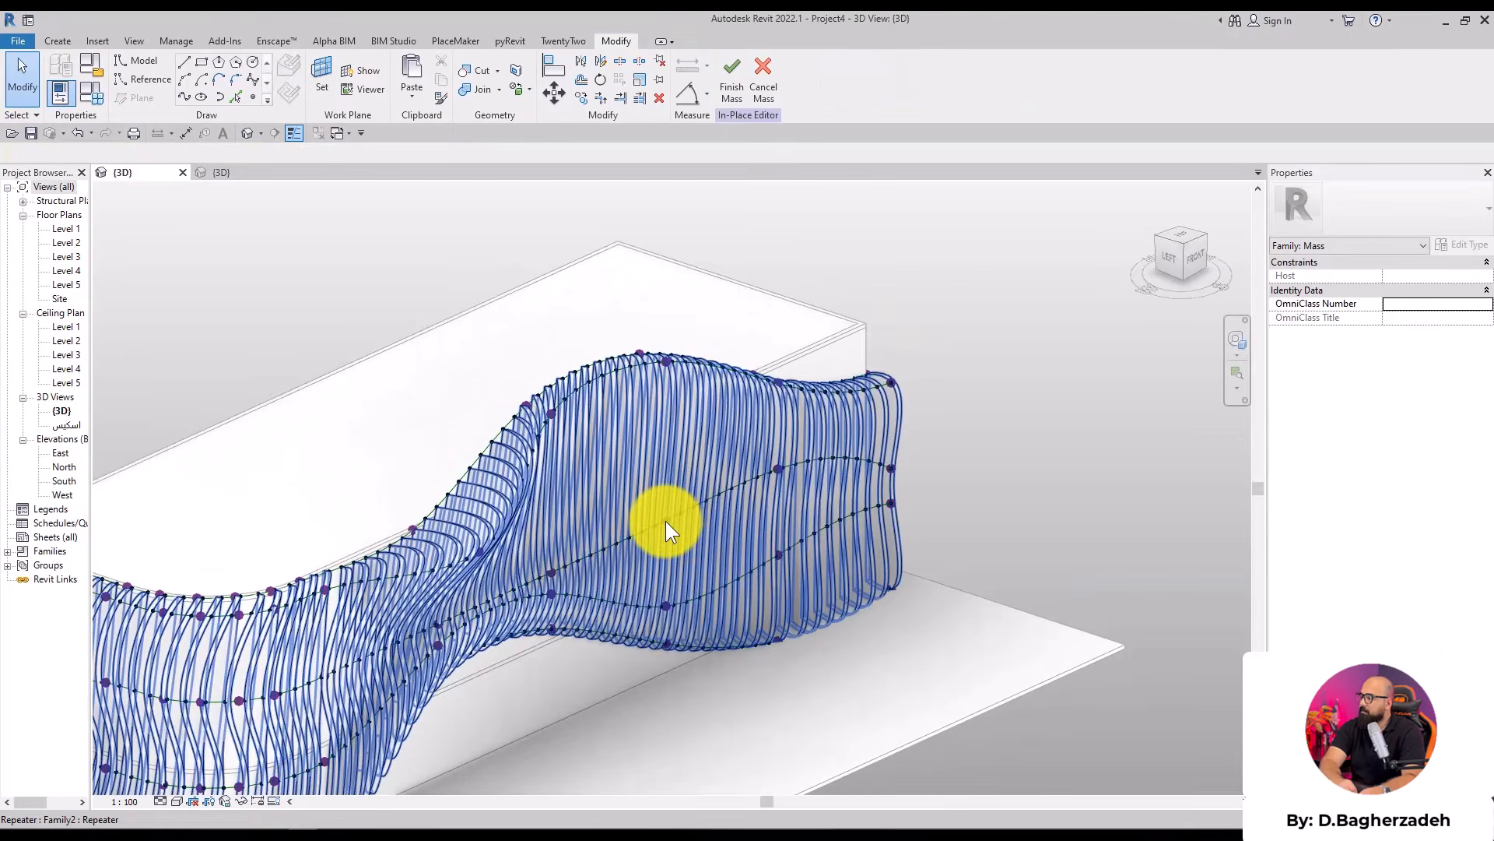
pyautogui.click(668, 520)
pyautogui.scroll(3, 646, 514)
pyautogui.moveTo(685, 522); pyautogui.dragTo(762, 547)
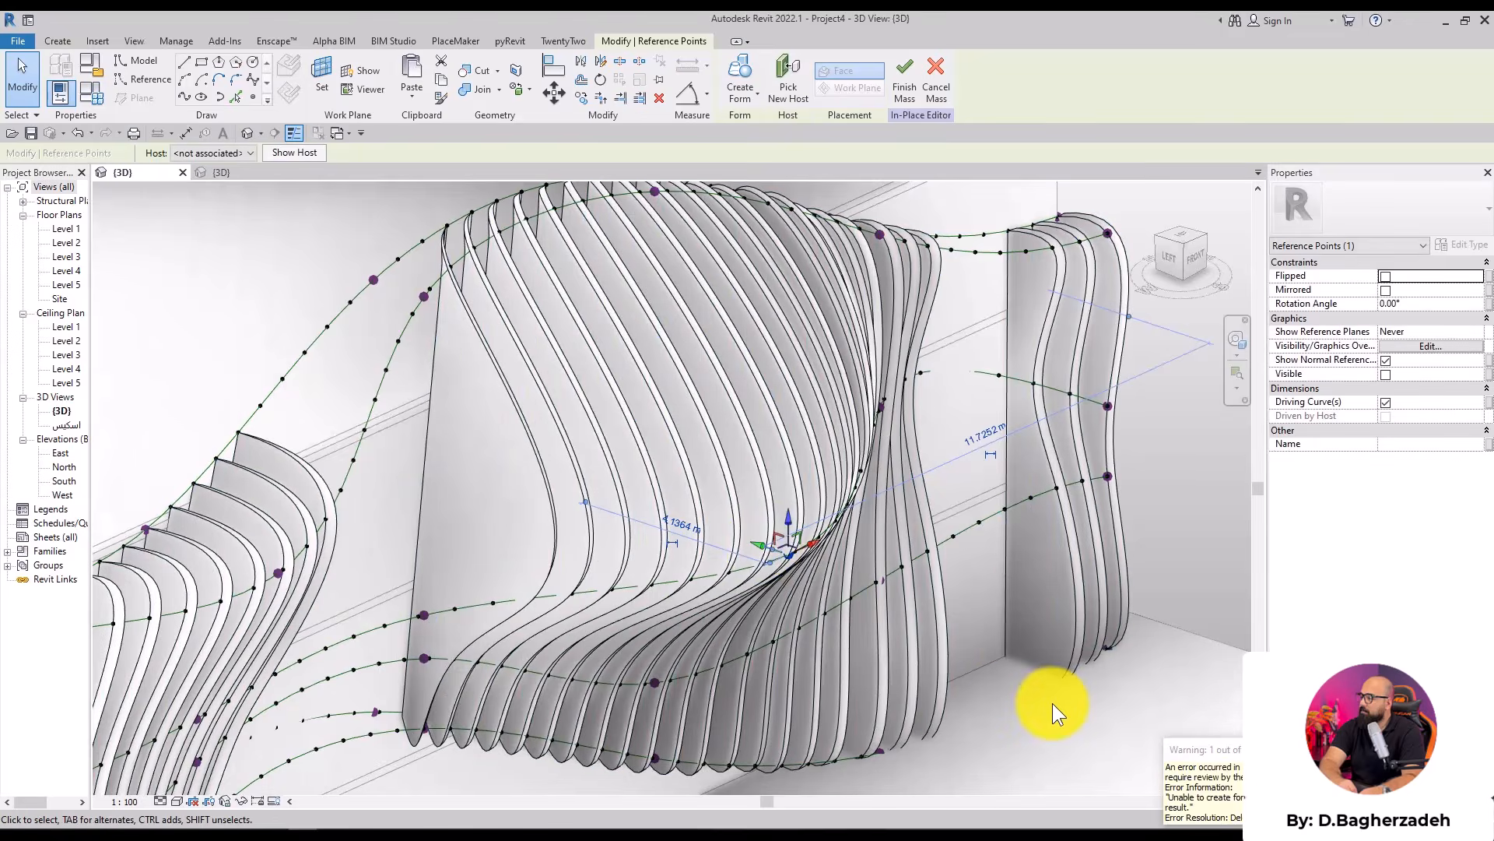
# Undo the recent reference point moves that raised and pulled out the crest on the front side
pyautogui.hotkey('ctrl', 'z')
pyautogui.keyDown('shift'); pyautogui.moveTo(989, 649); pyautogui.dragTo(421, 615, button='middle'); pyautogui.keyUp('shift')
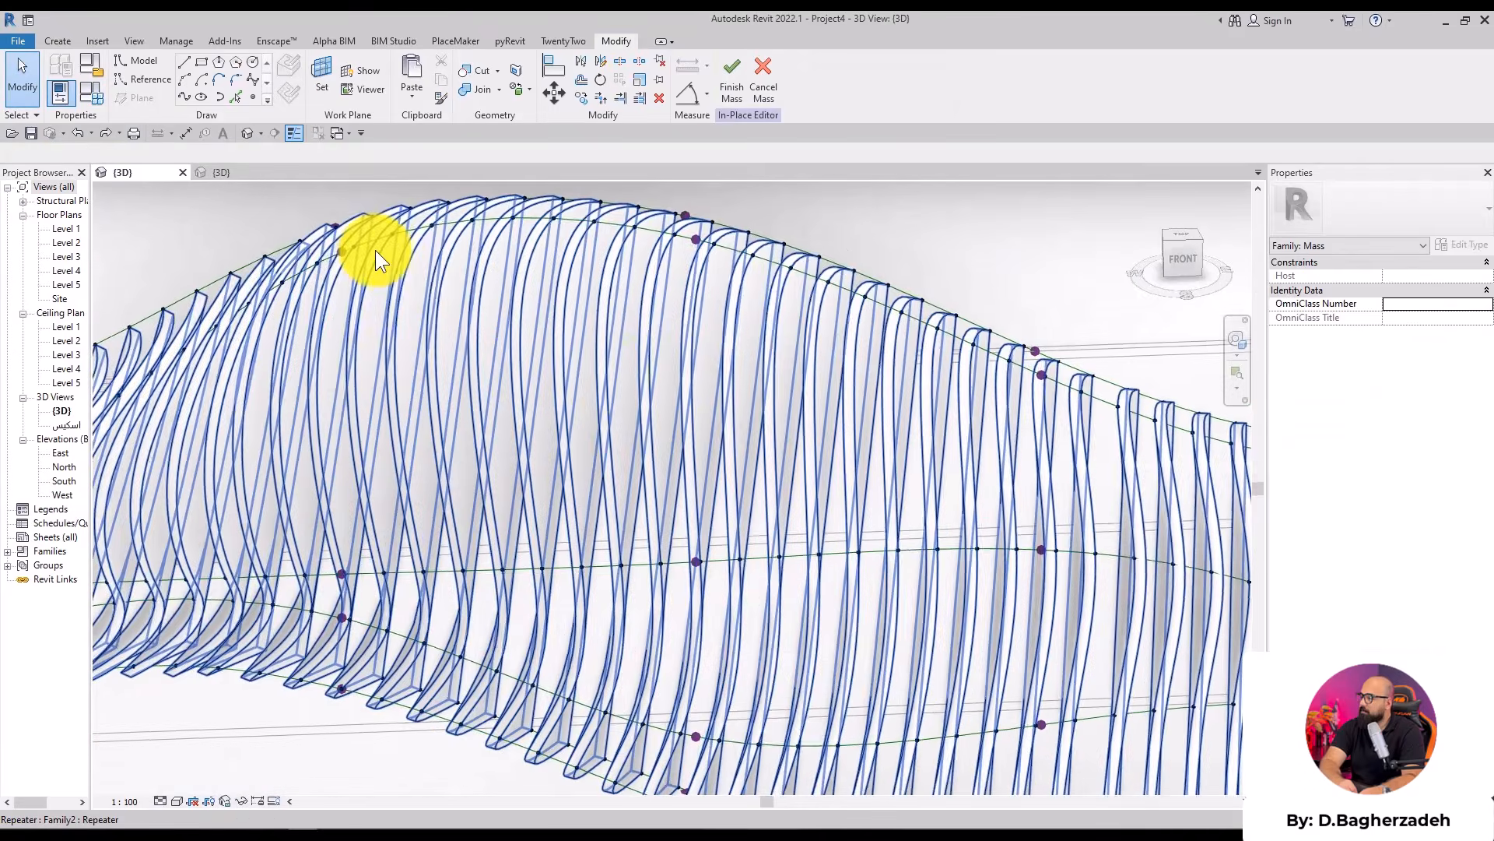
pyautogui.scroll(-4, 459, 340)
pyautogui.keyDown('shift'); pyautogui.moveTo(506, 285); pyautogui.dragTo(726, 335, button='middle'); pyautogui.keyUp('shift')
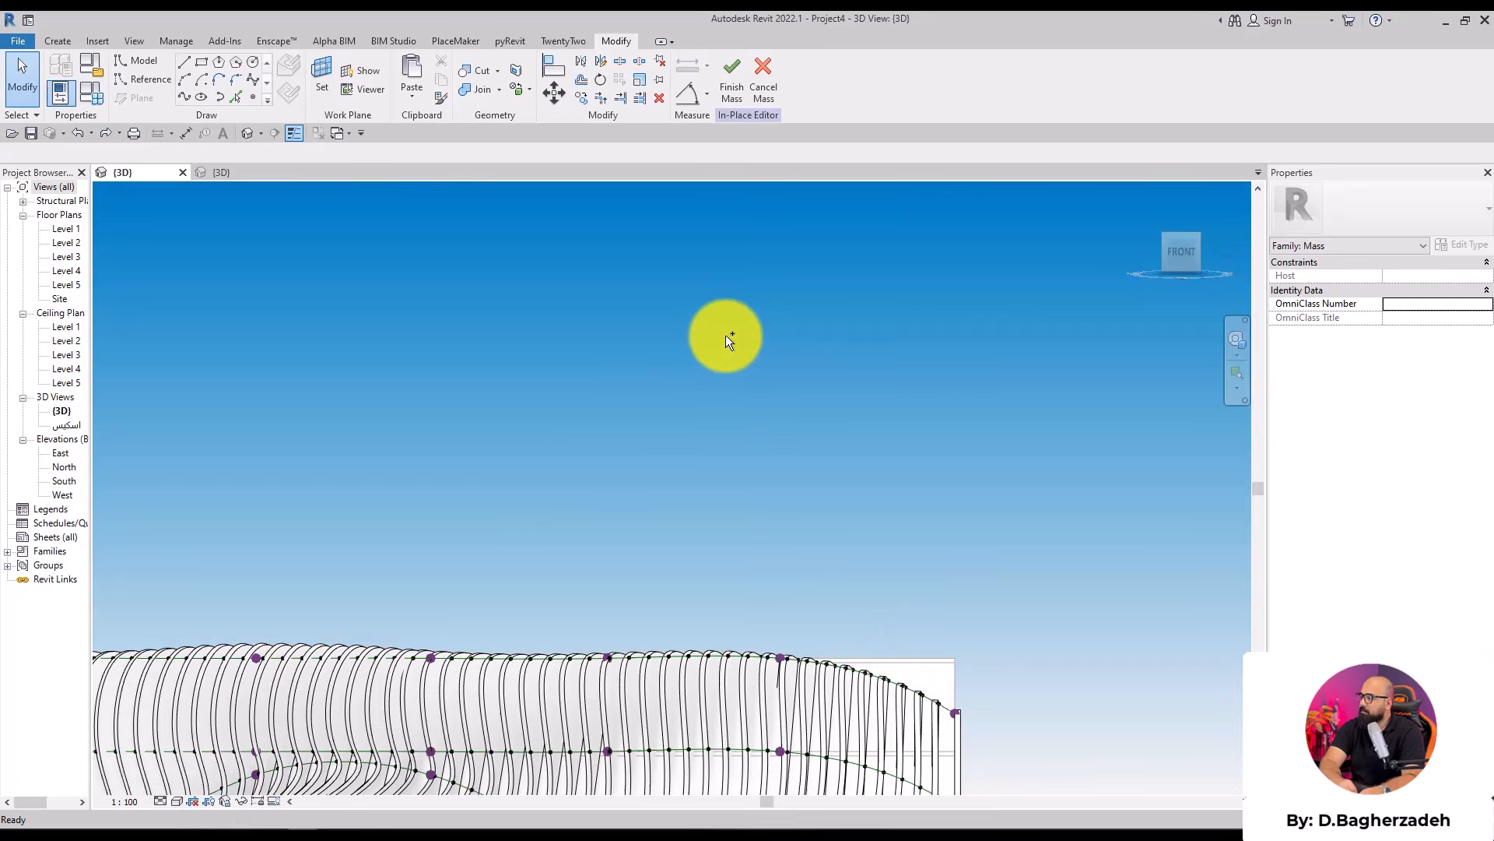
pyautogui.keyDown('shift'); pyautogui.moveTo(785, 418); pyautogui.dragTo(768, 530, button='middle'); pyautogui.keyUp('shift')
# In top view, move the upper outer-path reference point above the front arch's far end along the facade and outward
pyautogui.click(733, 566)
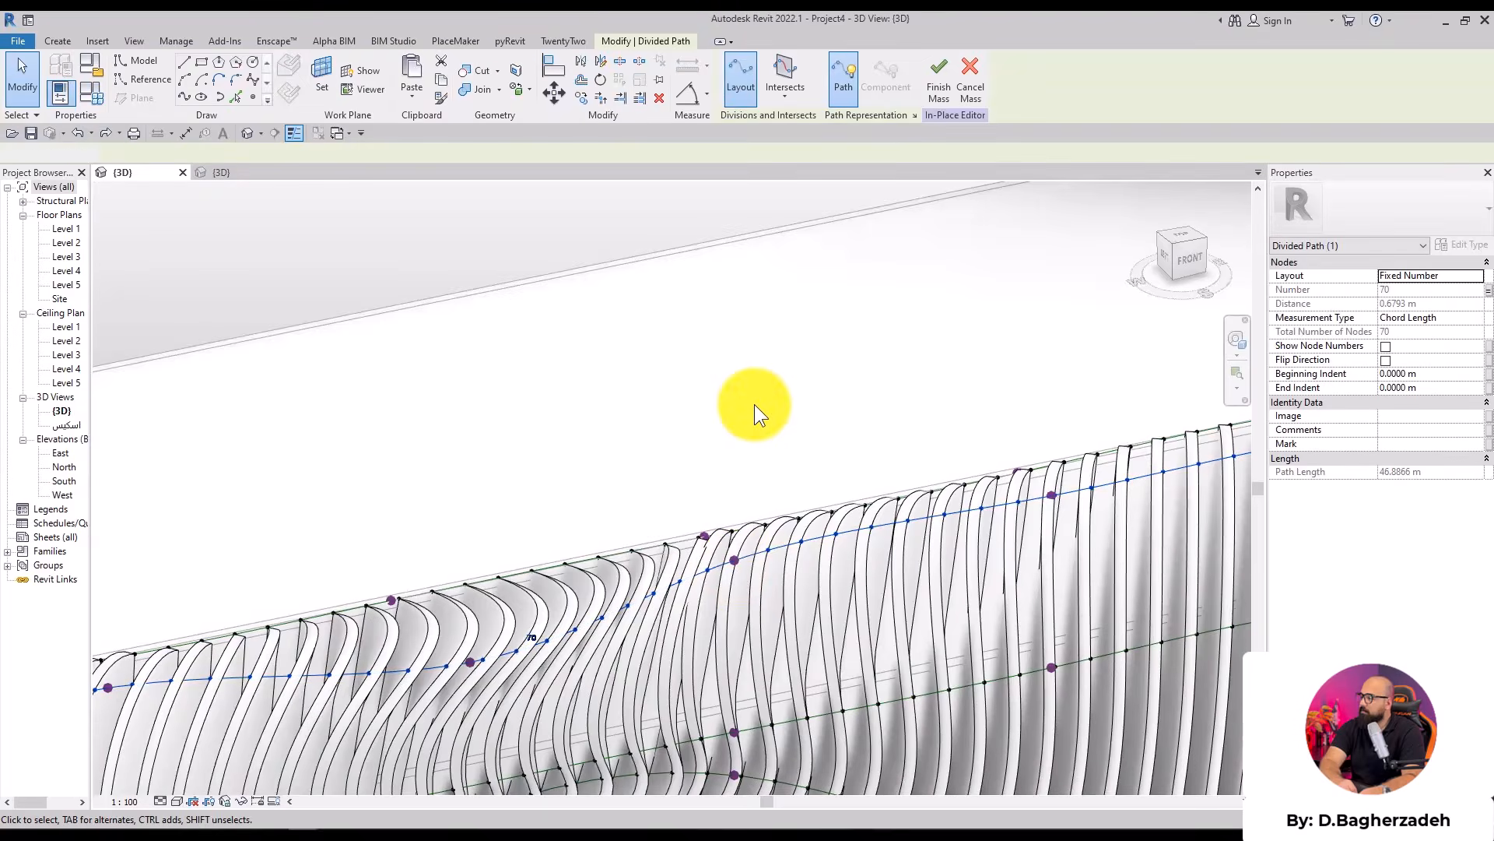
pyautogui.click(754, 404)
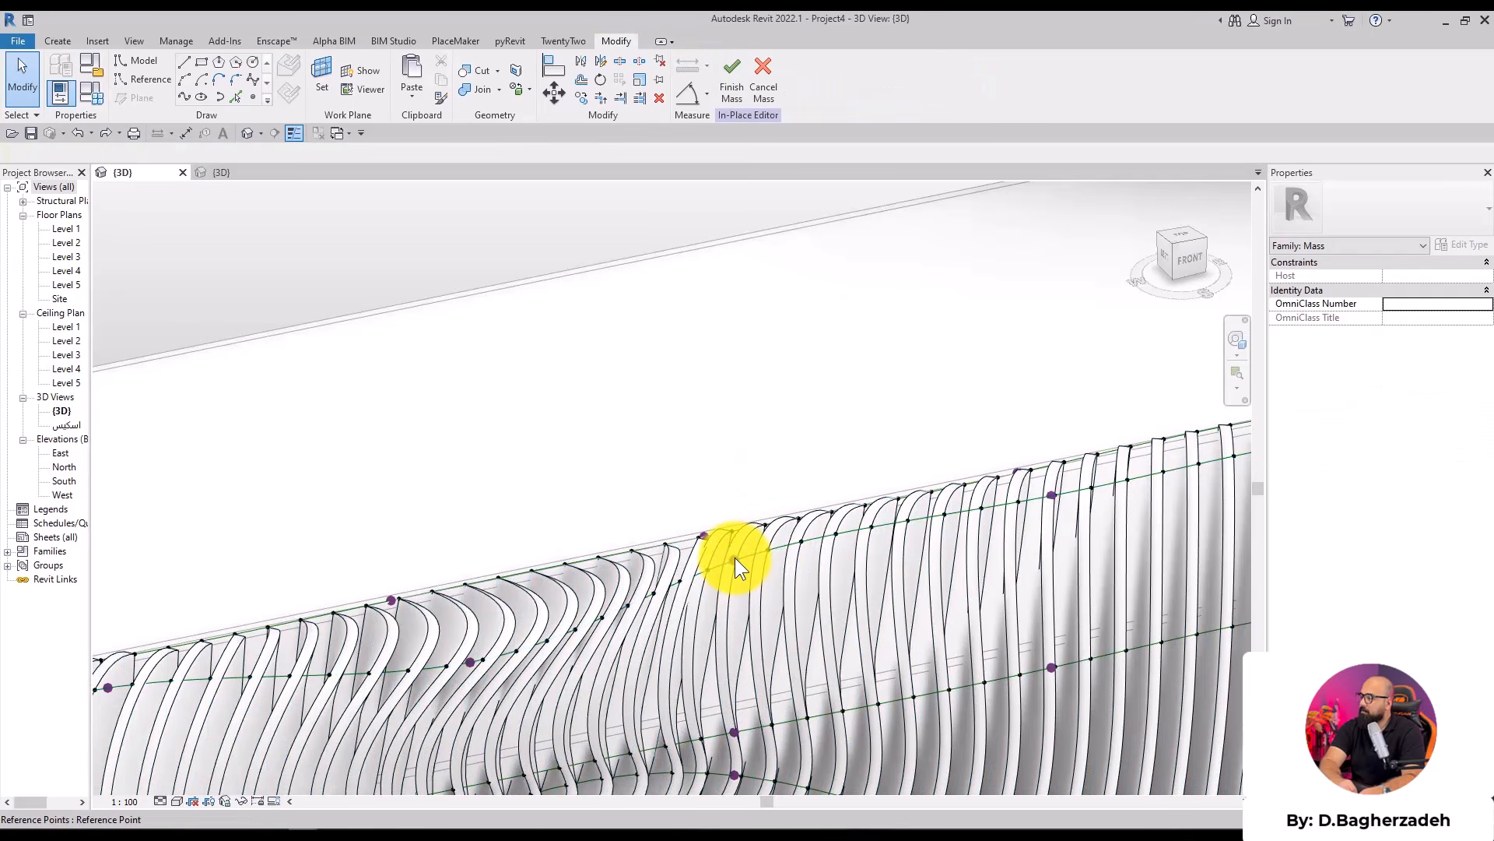
pyautogui.click(734, 558)
pyautogui.keyDown('shift'); pyautogui.moveTo(848, 695); pyautogui.dragTo(872, 661, button='middle'); pyautogui.keyUp('shift')
pyautogui.click(1180, 249)
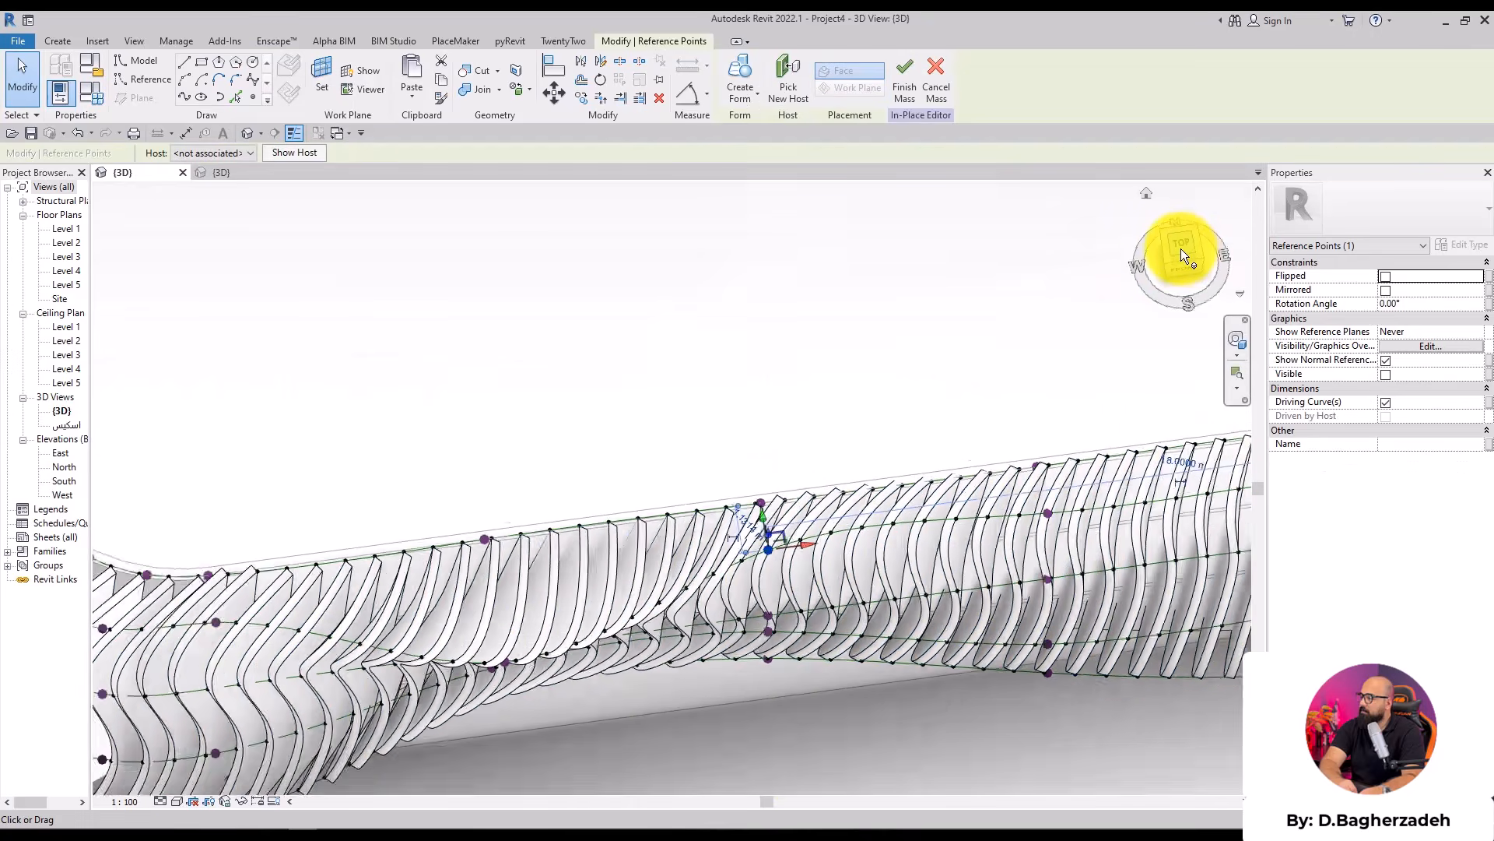
pyautogui.scroll(10, 667, 490)
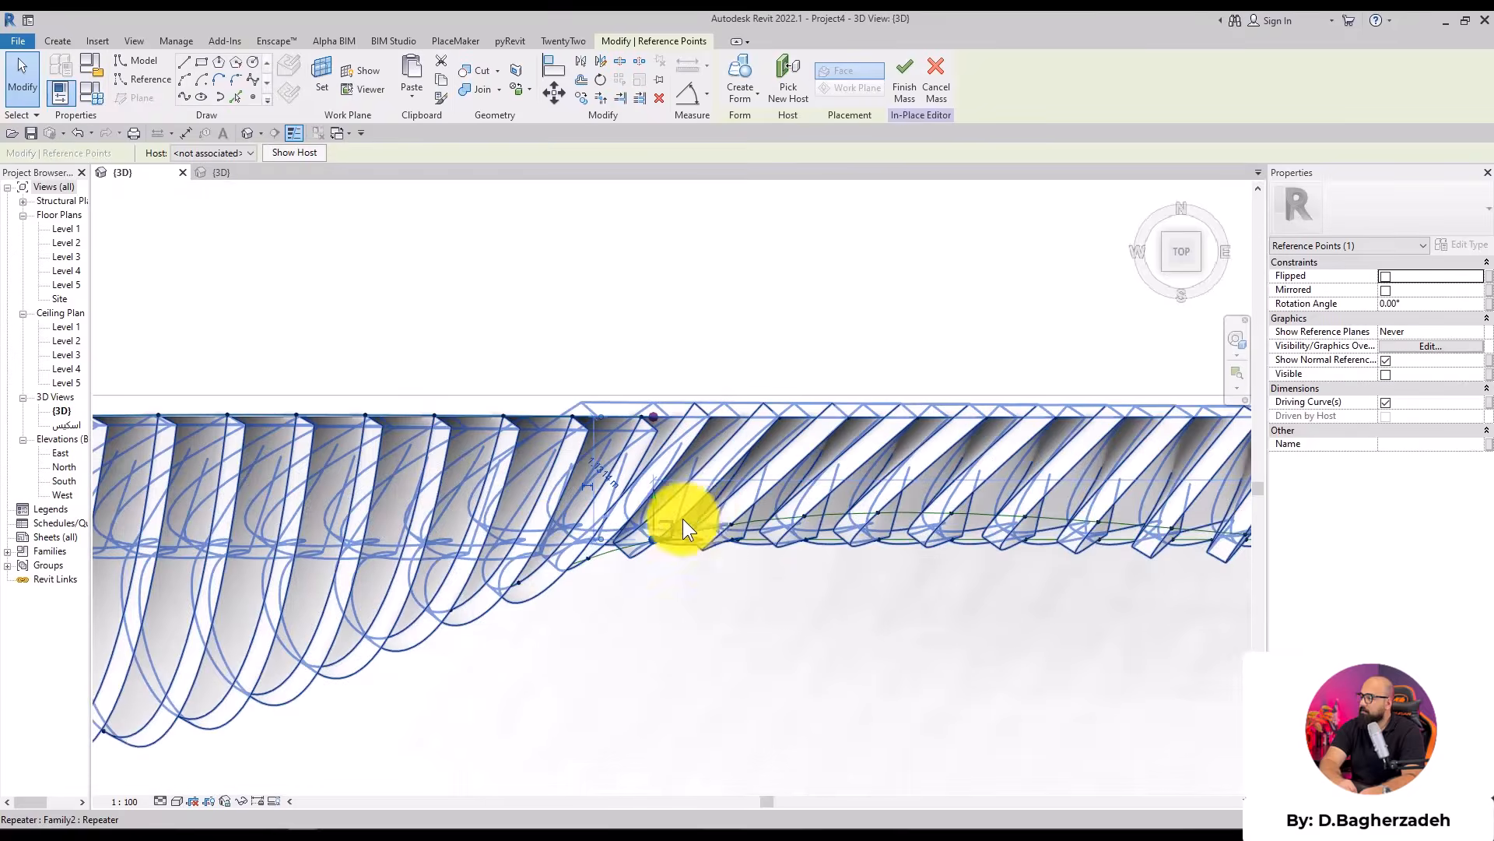
pyautogui.moveTo(666, 523); pyautogui.dragTo(808, 420)
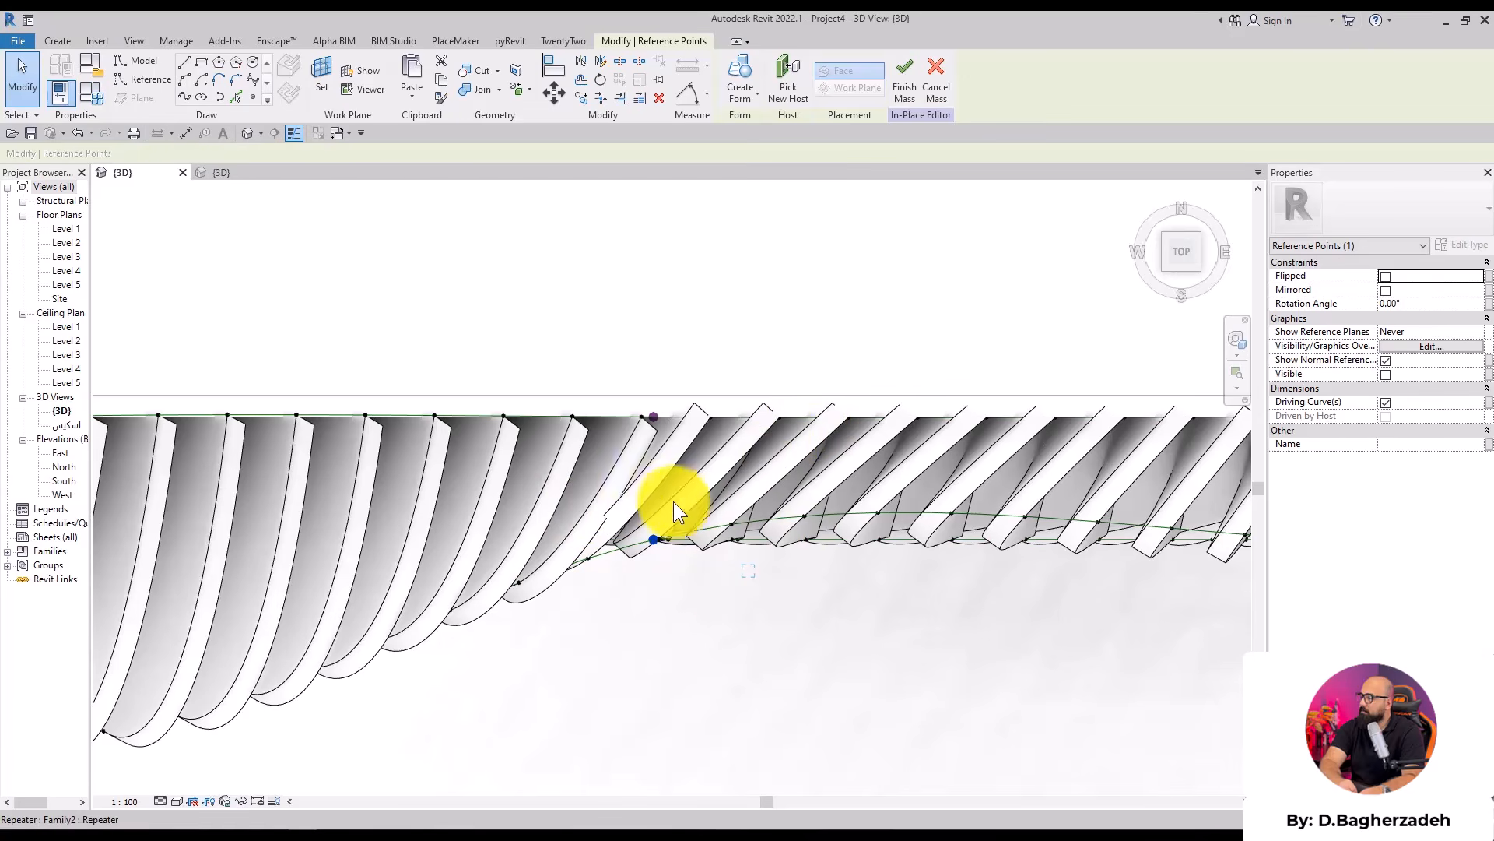
pyautogui.click(819, 627)
pyautogui.keyDown('shift'); pyautogui.moveTo(819, 627); pyautogui.dragTo(934, 544, button='middle'); pyautogui.keyUp('shift')
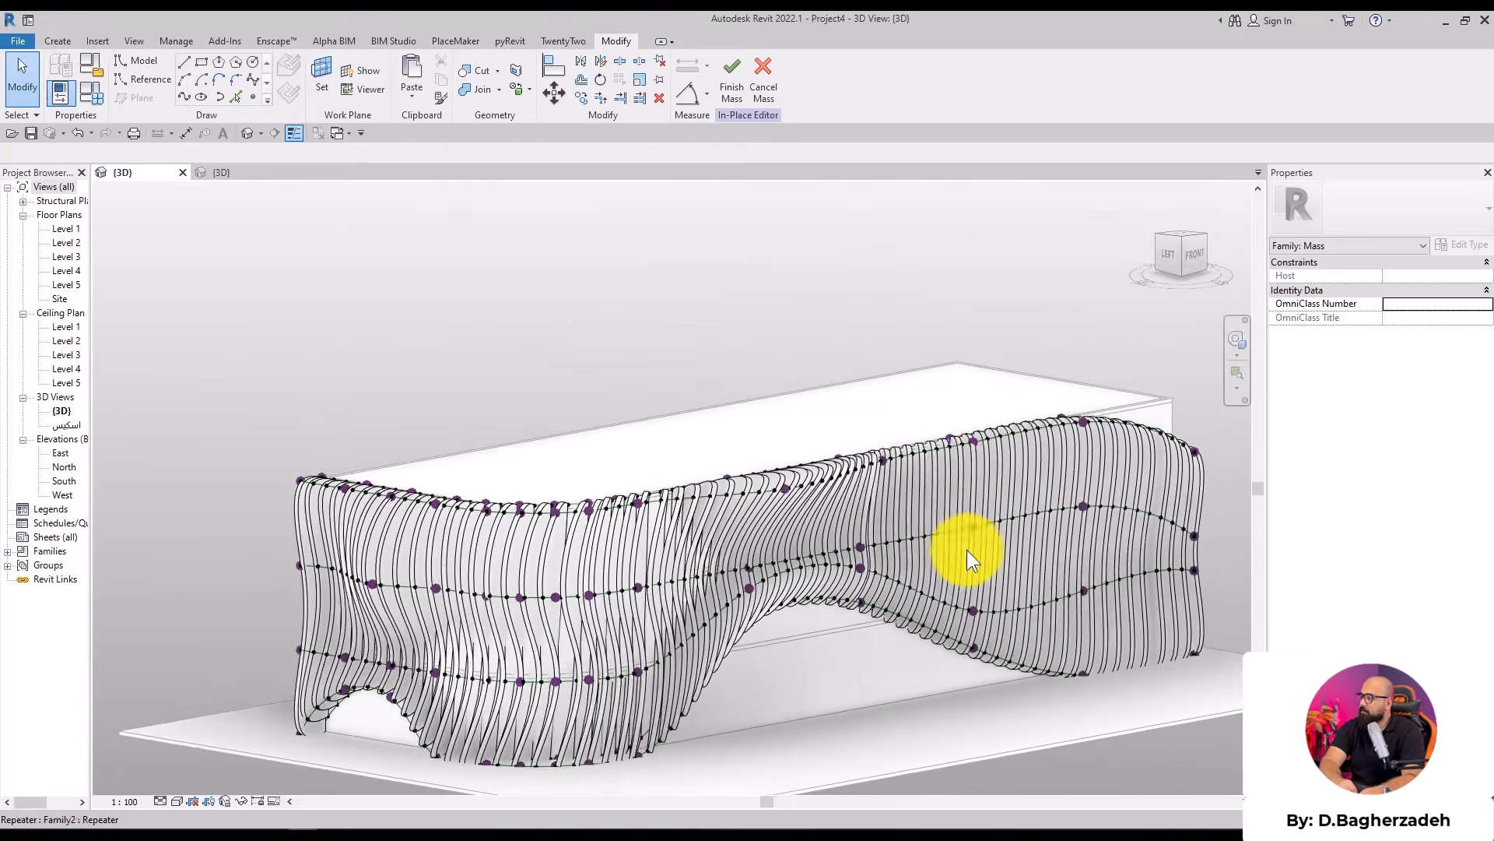
# Pull the upper-middle path's reference point between the front arch and the facade's far end outward from the facade
pyautogui.scroll(2, 967, 550)
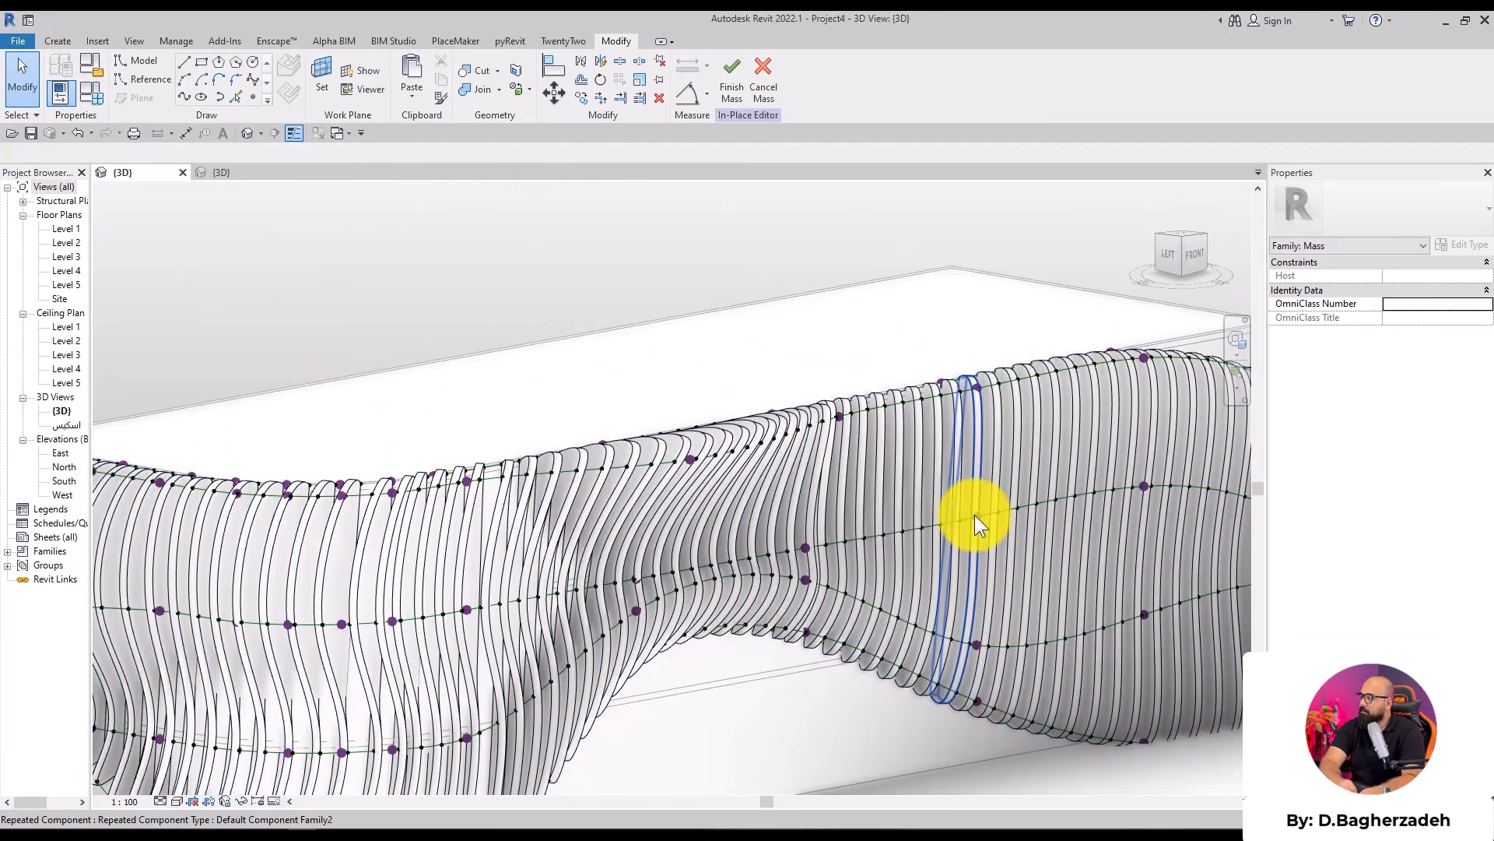
pyautogui.click(974, 515)
pyautogui.moveTo(974, 515); pyautogui.dragTo(888, 491, button='middle')
pyautogui.scroll(2, 888, 491)
pyautogui.moveTo(866, 482); pyautogui.dragTo(919, 502)
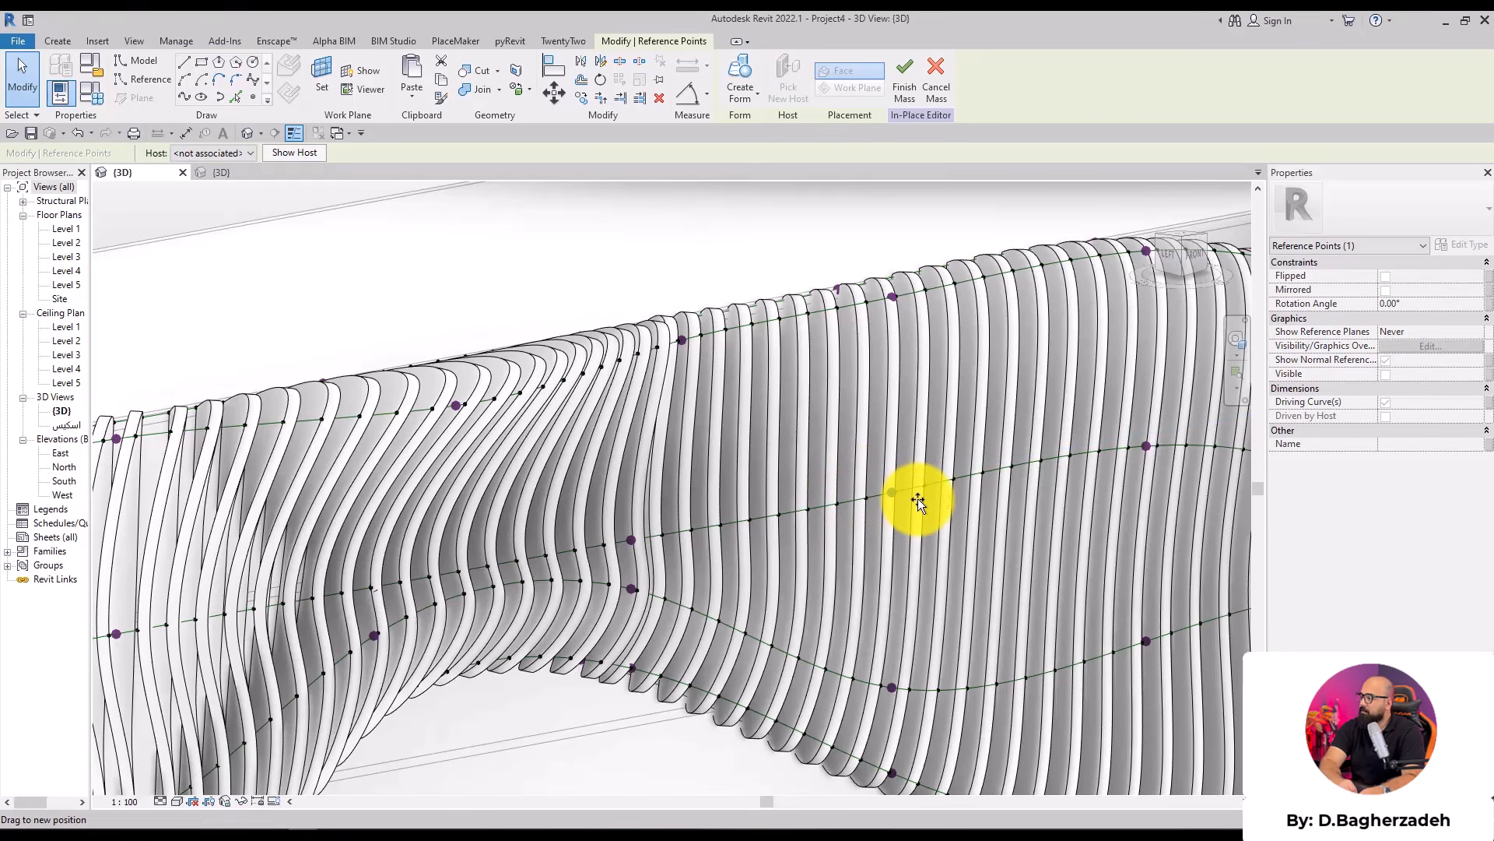
pyautogui.moveTo(918, 502); pyautogui.dragTo(918, 502)
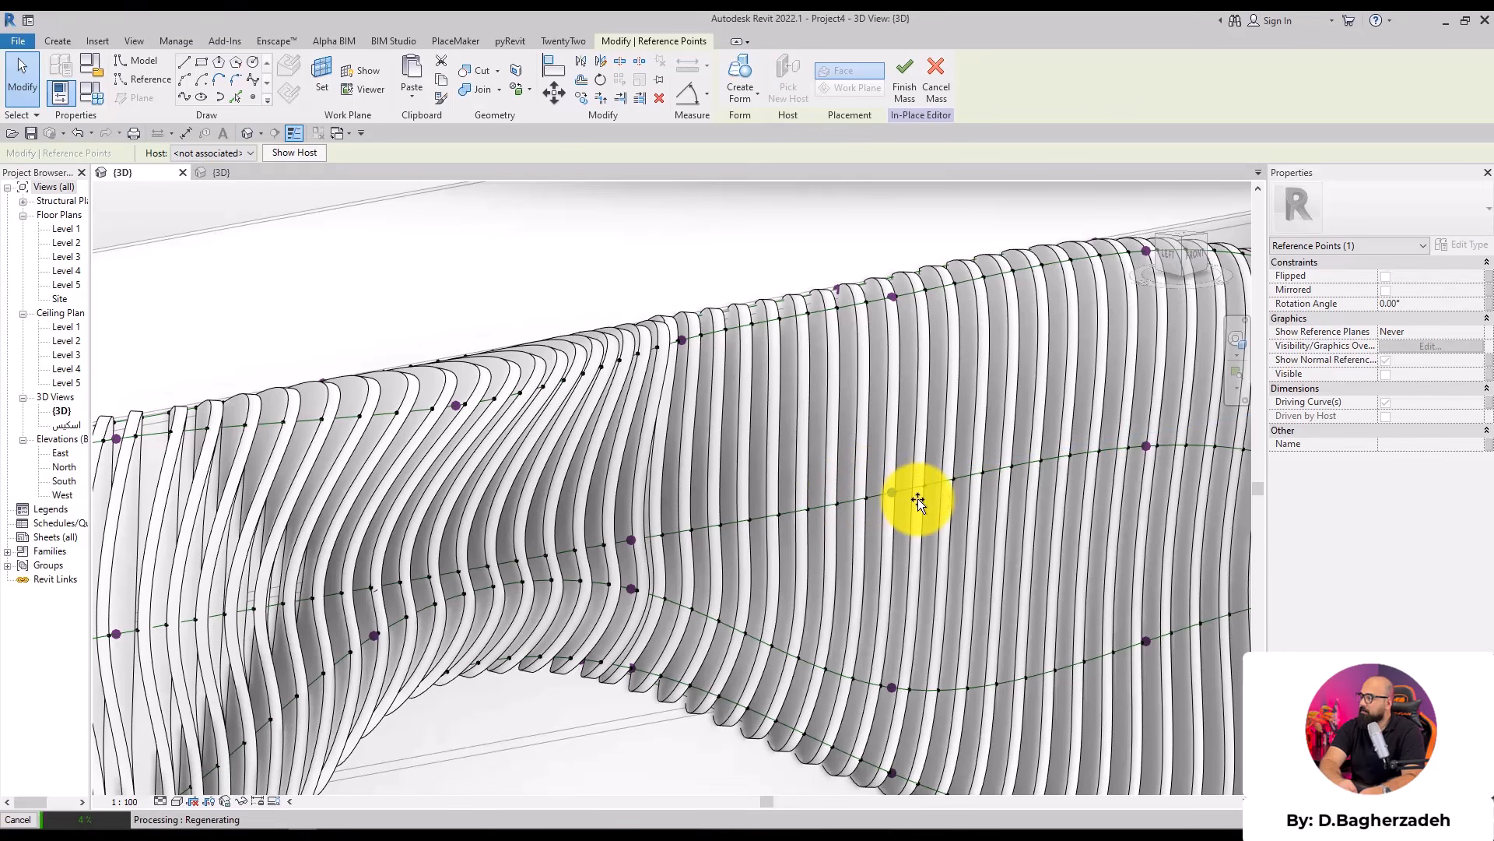
pyautogui.moveTo(836, 228); pyautogui.dragTo(501, 286, button='middle')
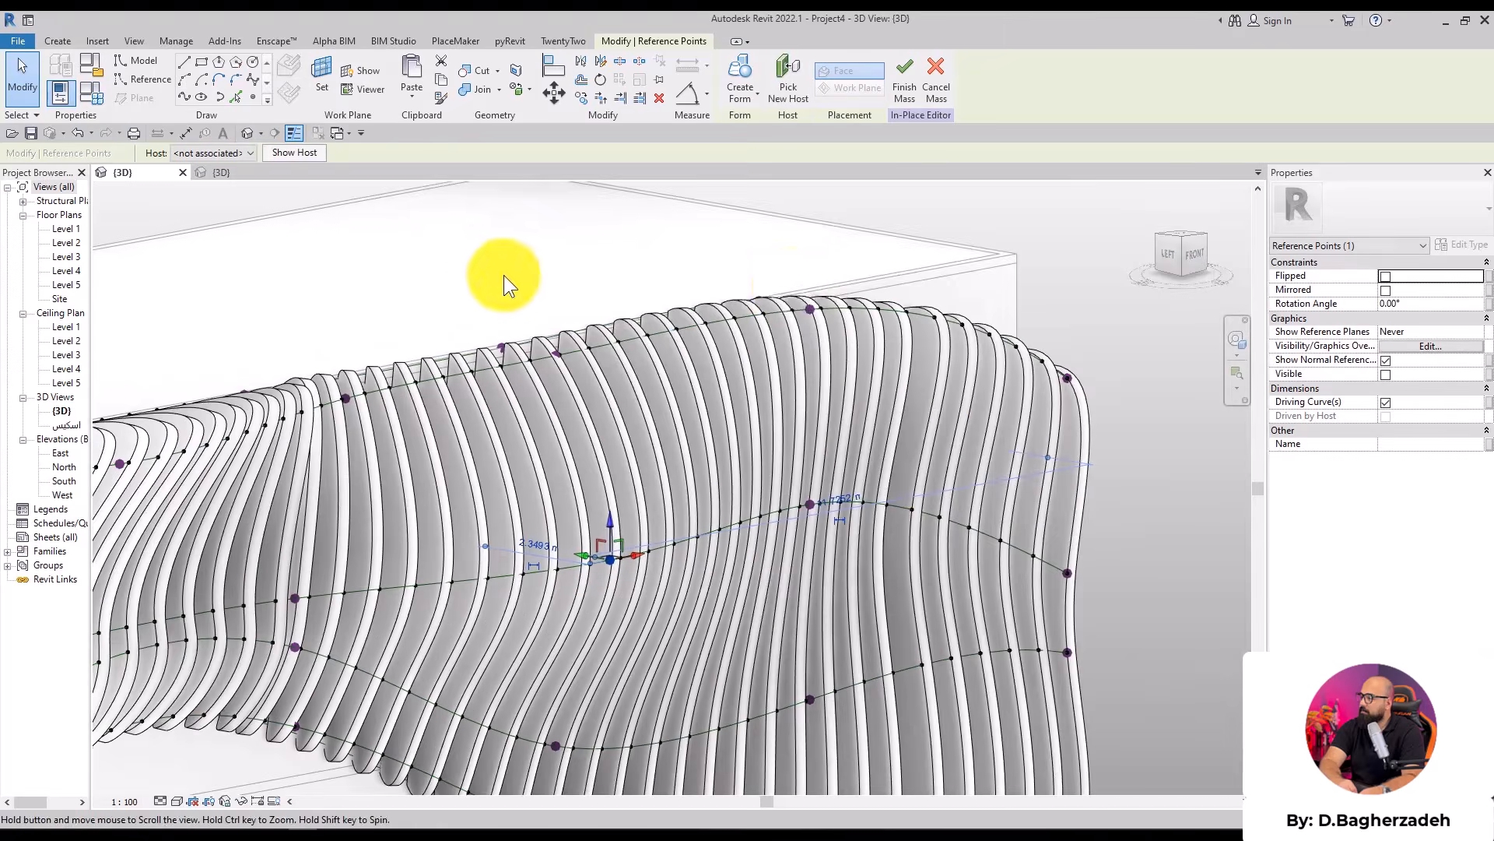
# Pull the upper outer-path reference point near the front side's far end outward from the facade
pyautogui.click(808, 308)
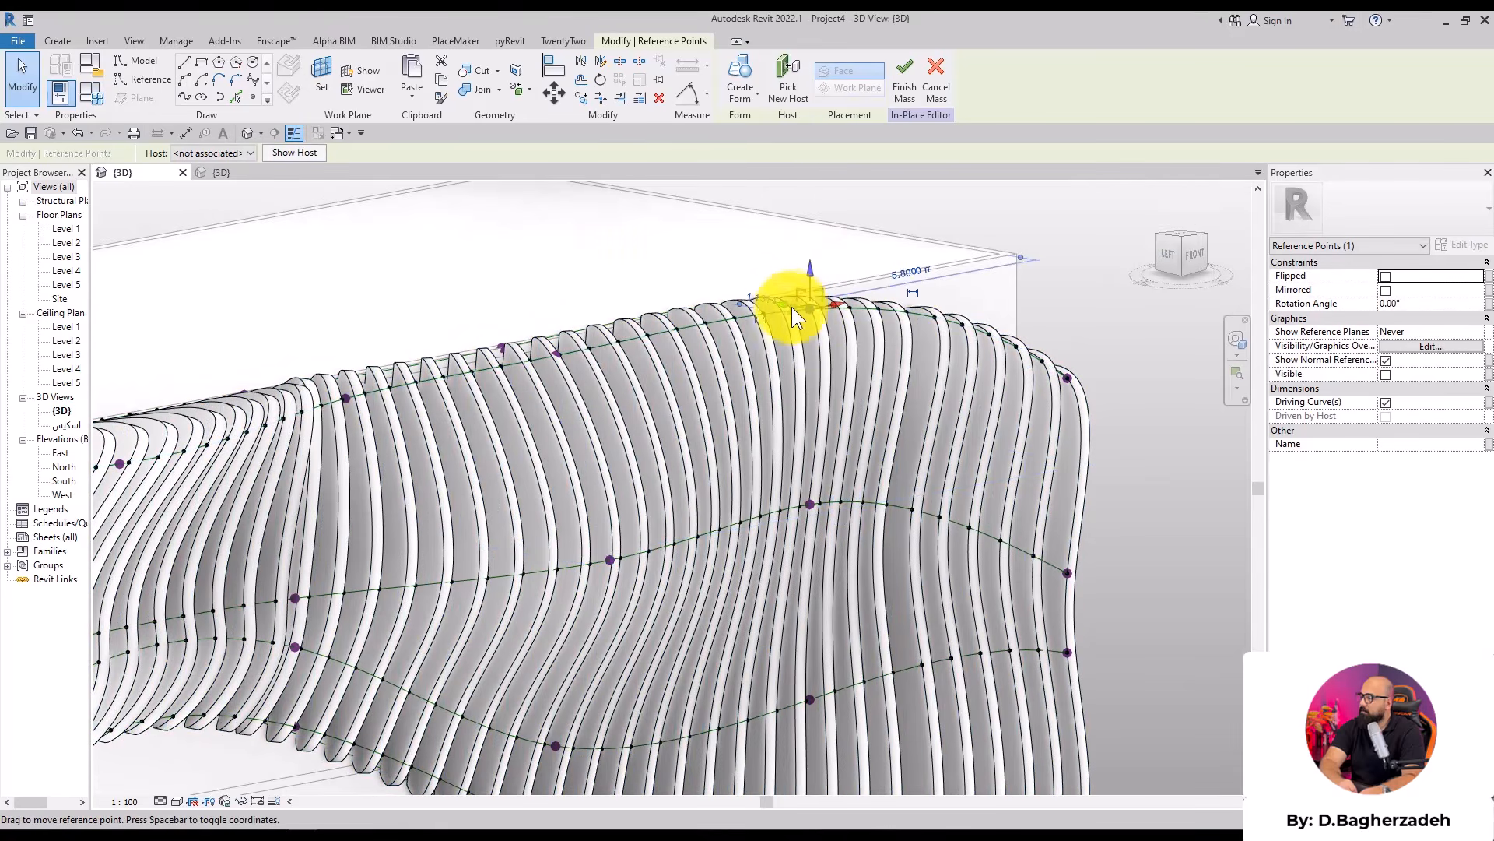
pyautogui.moveTo(808, 308); pyautogui.dragTo(854, 327)
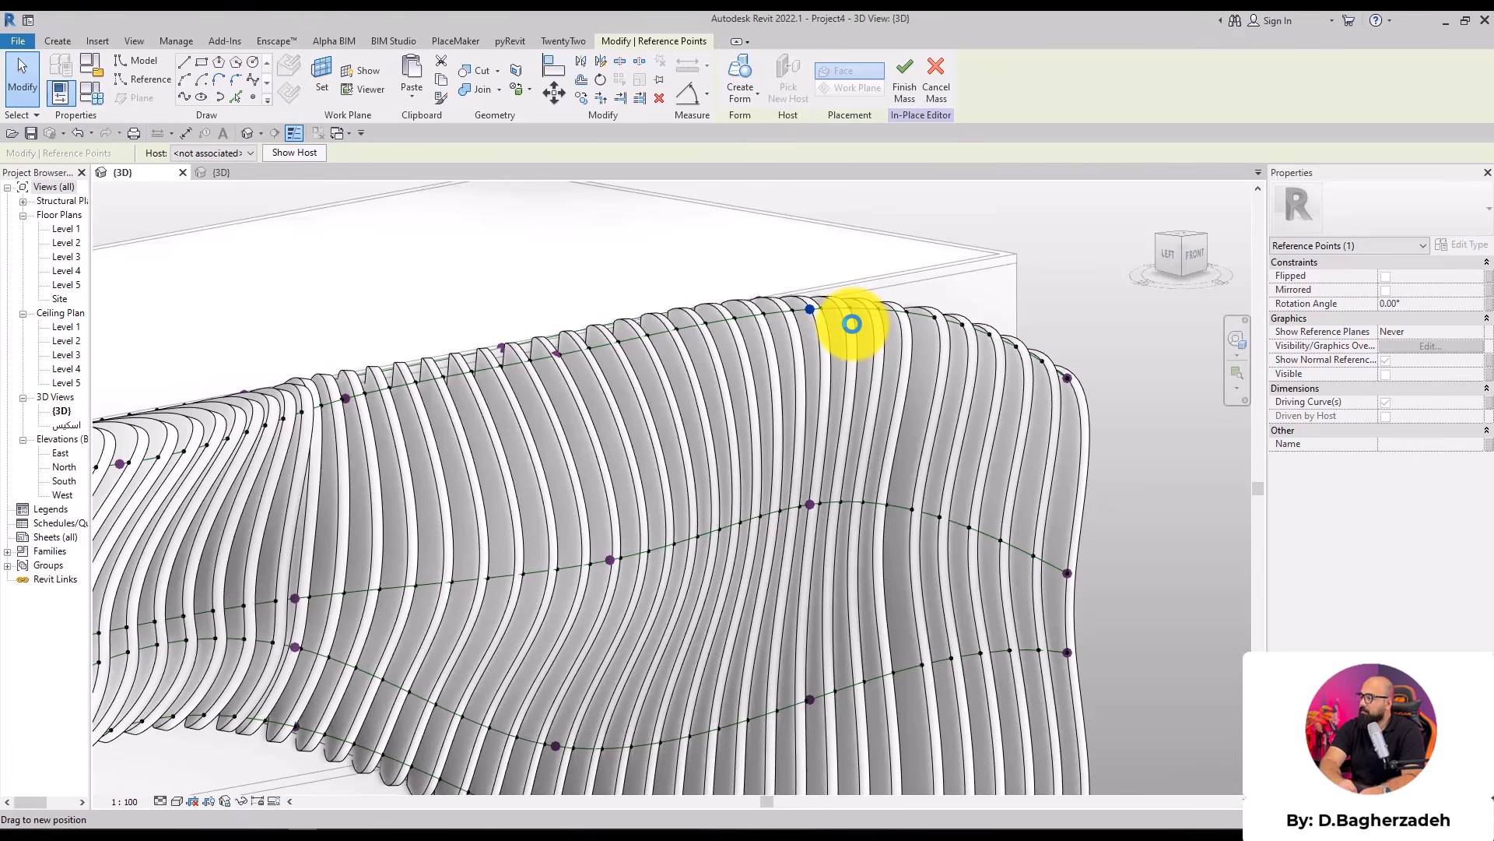
pyautogui.moveTo(851, 324); pyautogui.dragTo(852, 324)
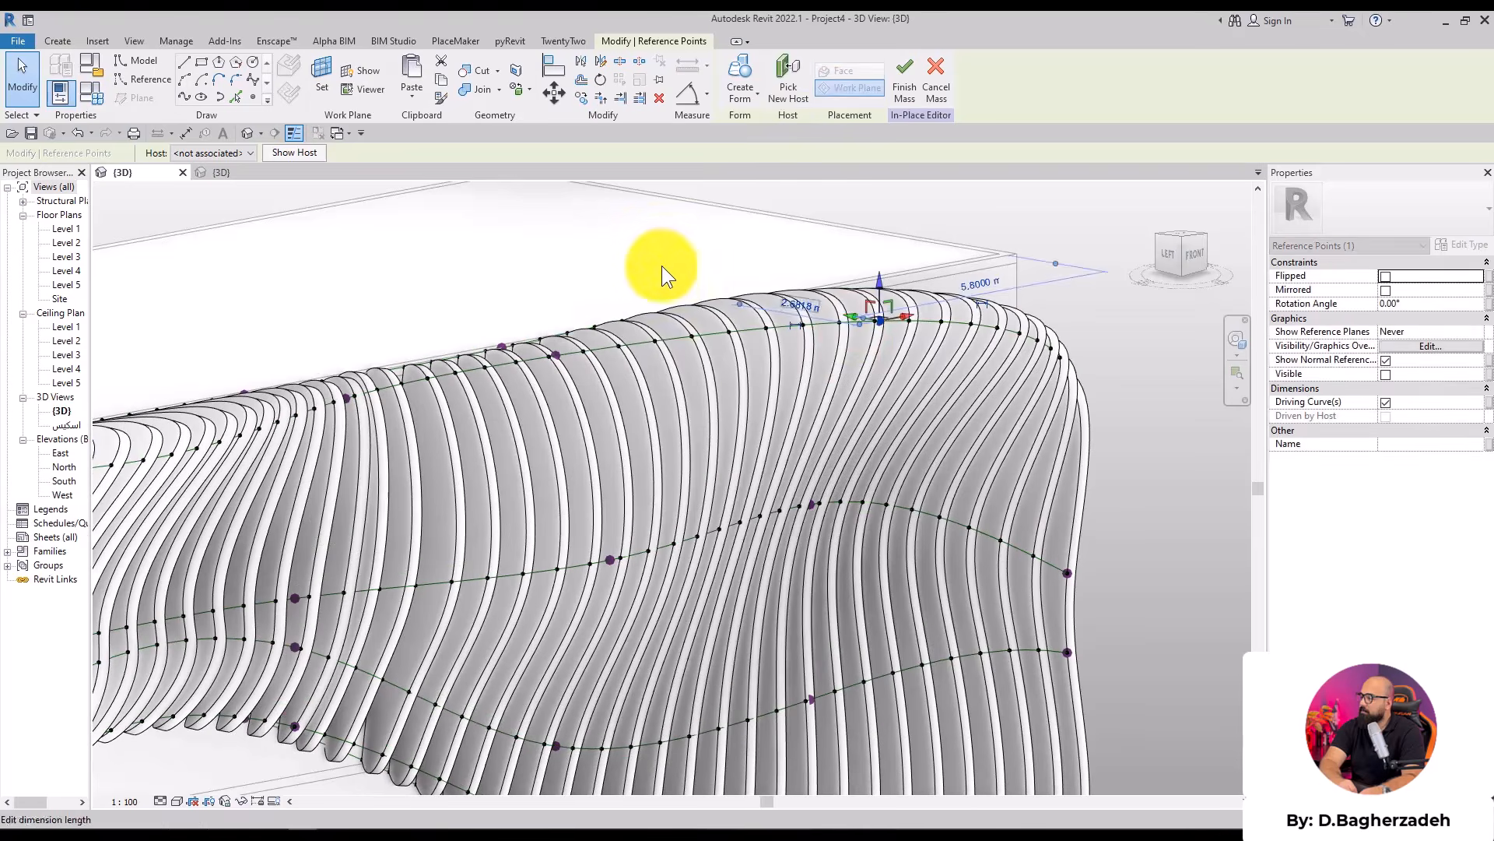
pyautogui.click(648, 260)
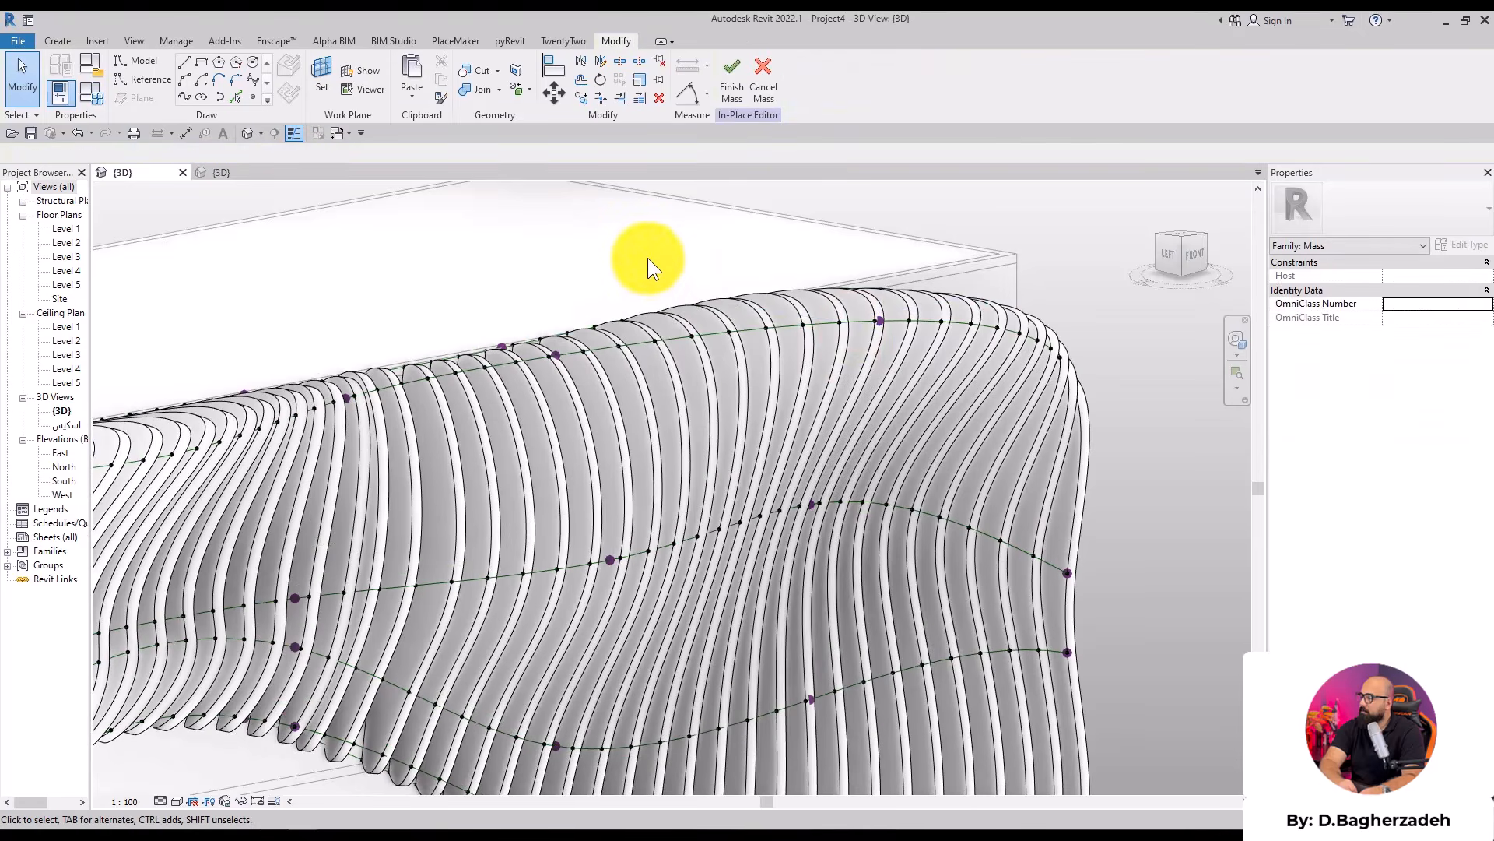
# Raise the upper outer-path reference point at the rounded corner to form a peak in the fins
pyautogui.scroll(-5, 727, 590)
pyautogui.keyDown('shift'); pyautogui.moveTo(727, 590); pyautogui.dragTo(600, 620, button='middle'); pyautogui.keyUp('shift')
pyautogui.scroll(5, 429, 568)
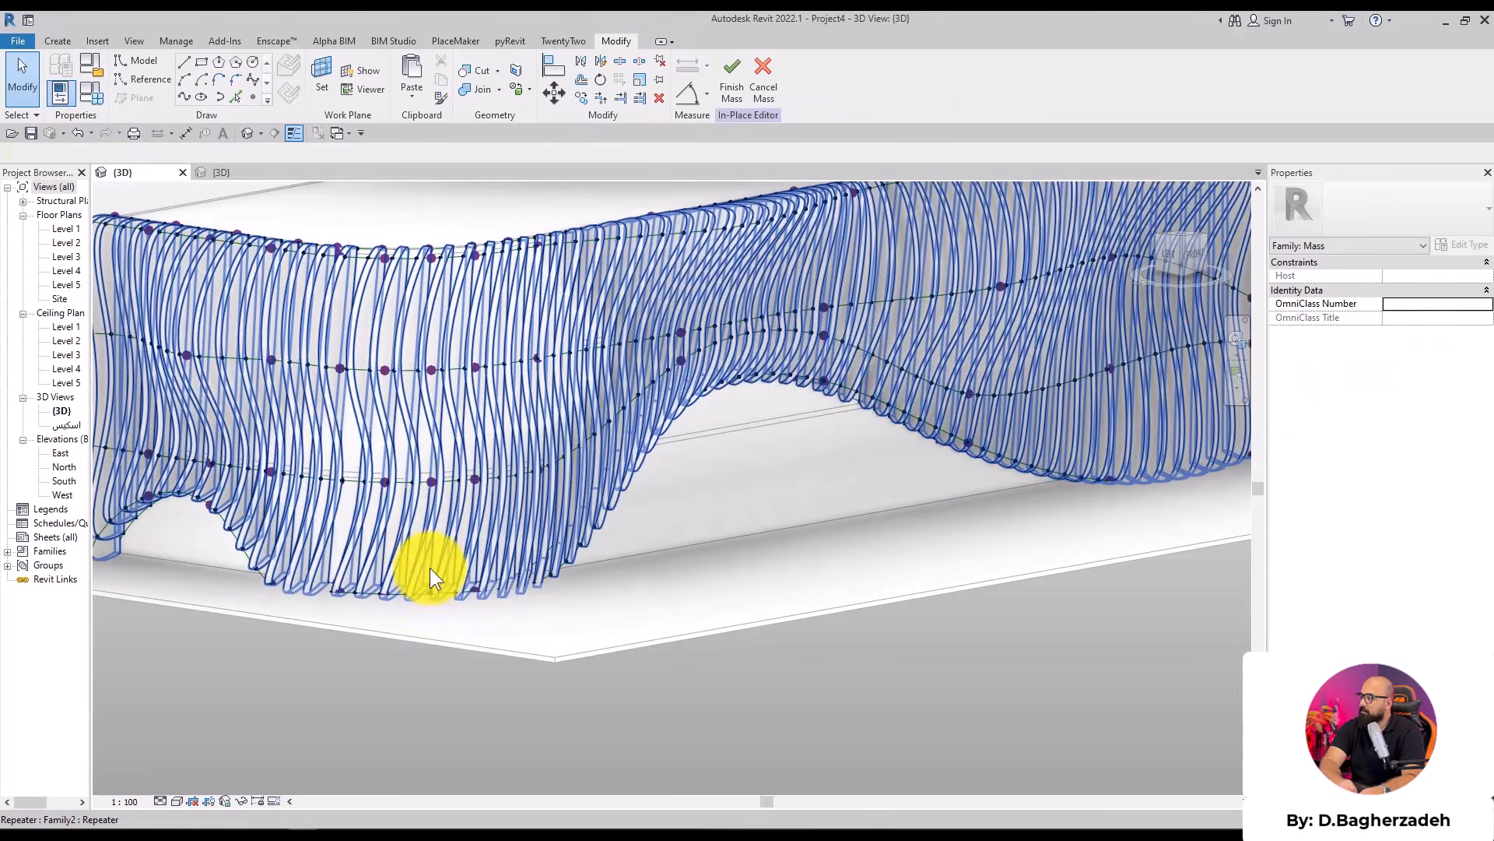
pyautogui.keyDown('shift'); pyautogui.moveTo(517, 583); pyautogui.dragTo(444, 634, button='middle'); pyautogui.keyUp('shift')
pyautogui.scroll(3, 434, 477)
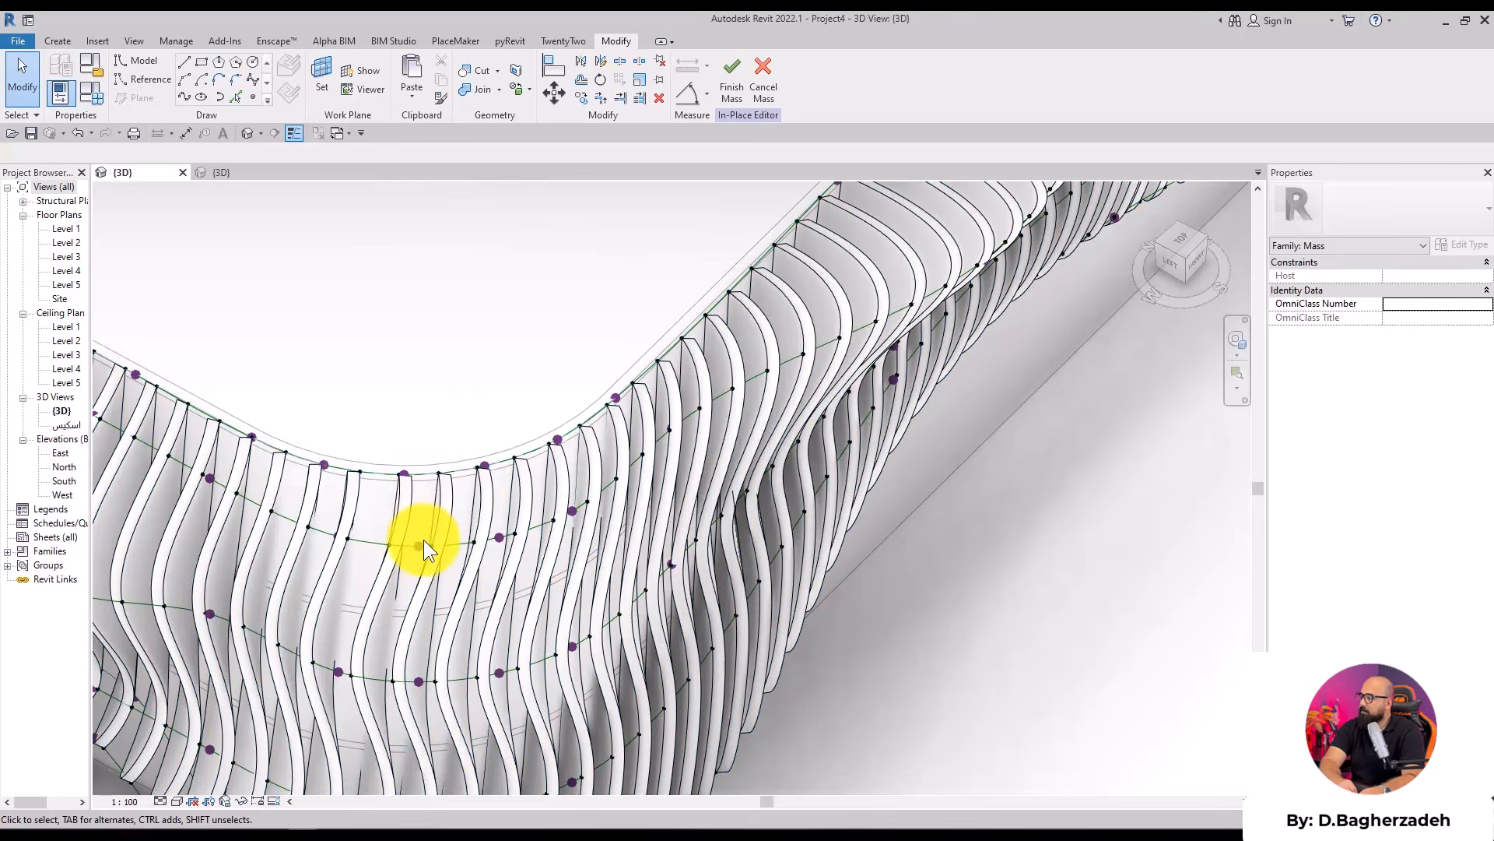
pyautogui.click(418, 545)
pyautogui.keyDown('shift'); pyautogui.moveTo(465, 555); pyautogui.dragTo(384, 485, button='middle'); pyautogui.keyUp('shift')
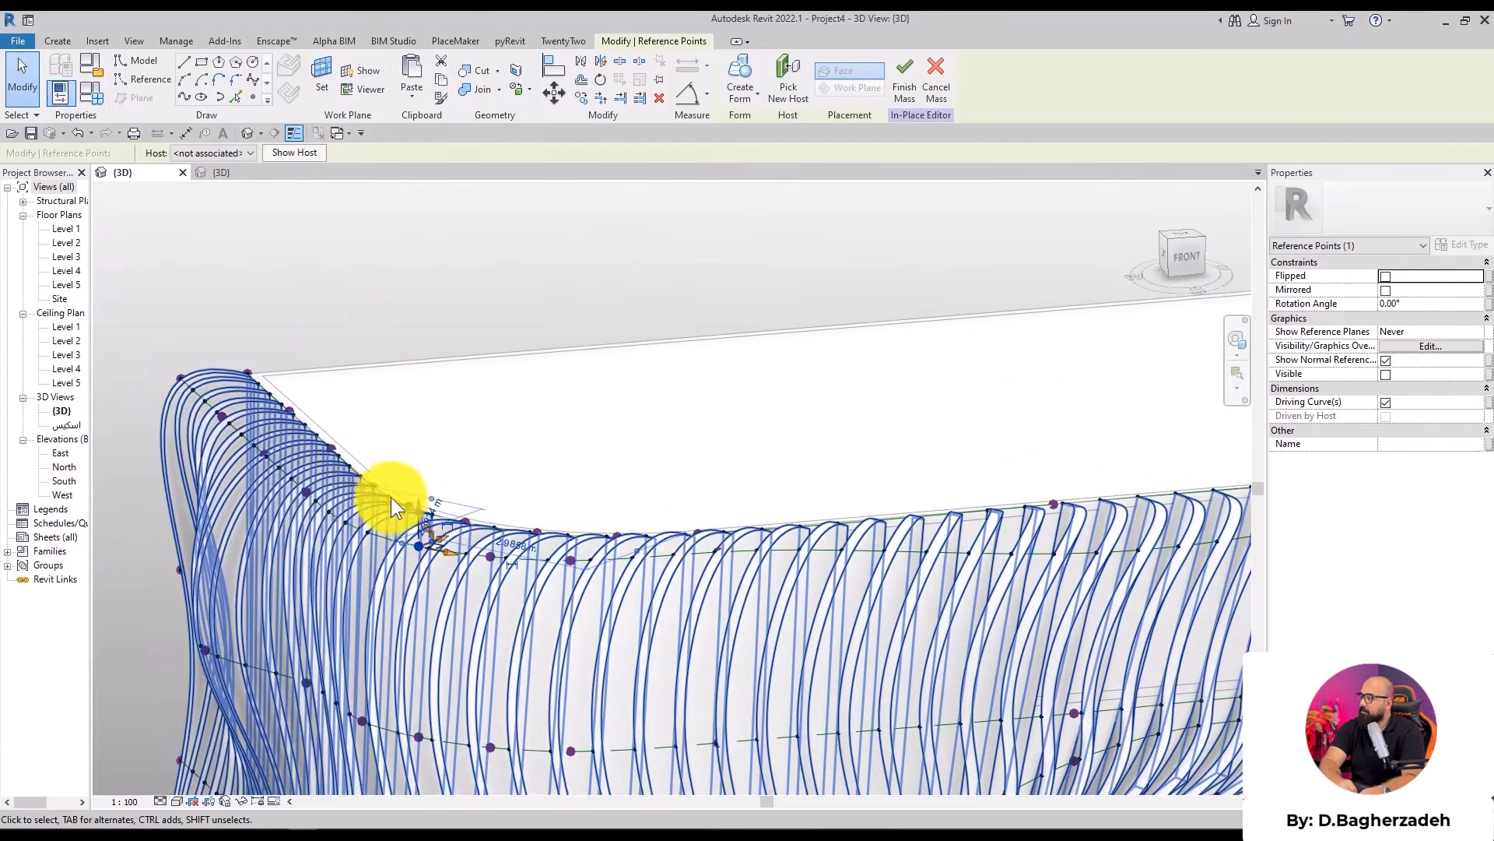
pyautogui.moveTo(420, 498); pyautogui.dragTo(414, 421)
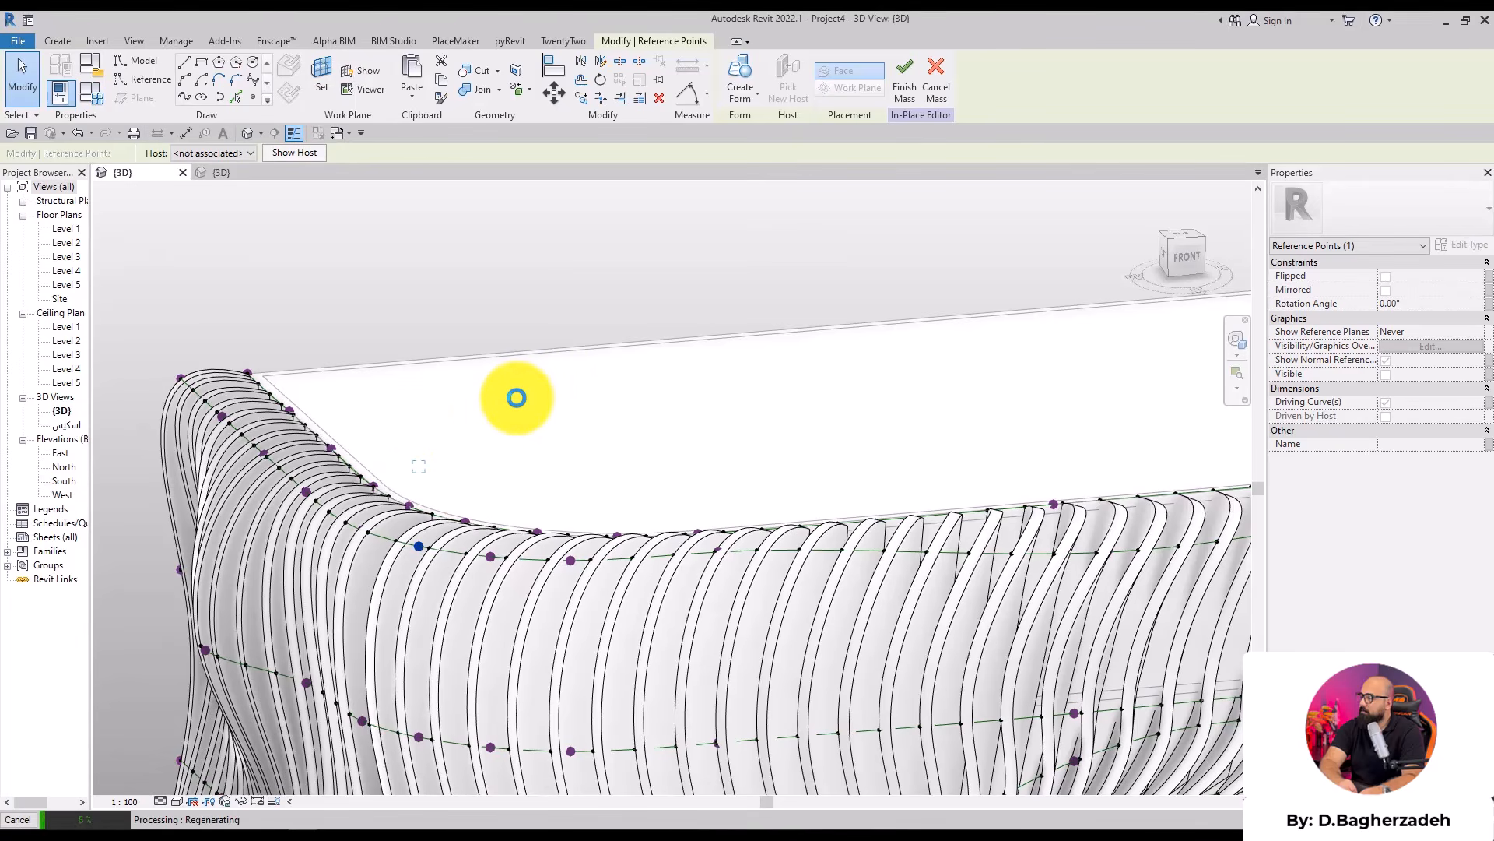
pyautogui.press('Escape')
# Pull the upper-middle path's reference point where the rounded corner meets the front side outward from the facade
pyautogui.keyDown('shift'); pyautogui.moveTo(651, 260); pyautogui.dragTo(786, 670, button='middle'); pyautogui.keyUp('shift')
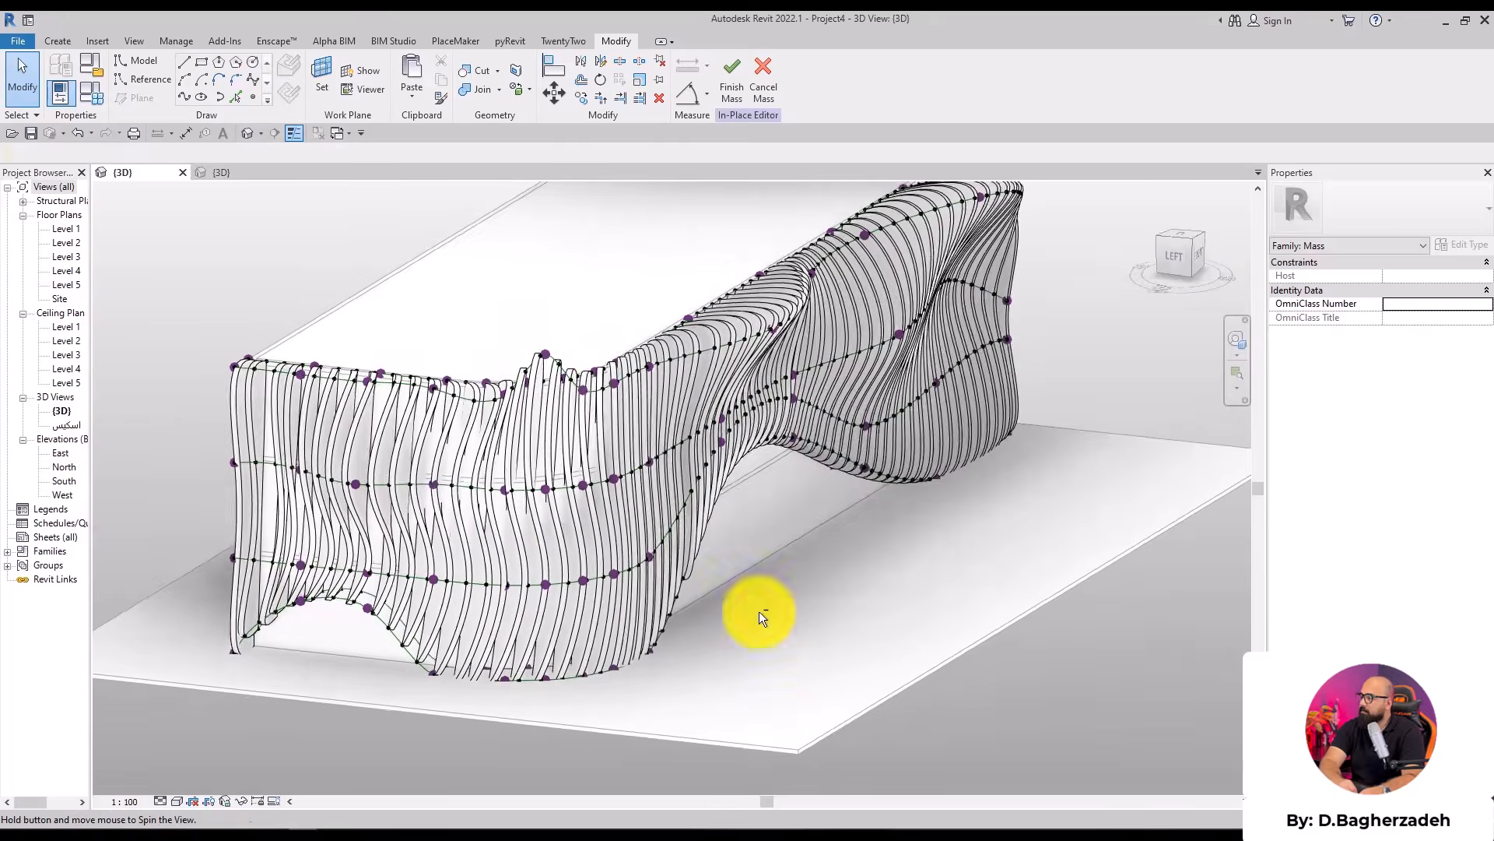
pyautogui.scroll(3, 653, 465)
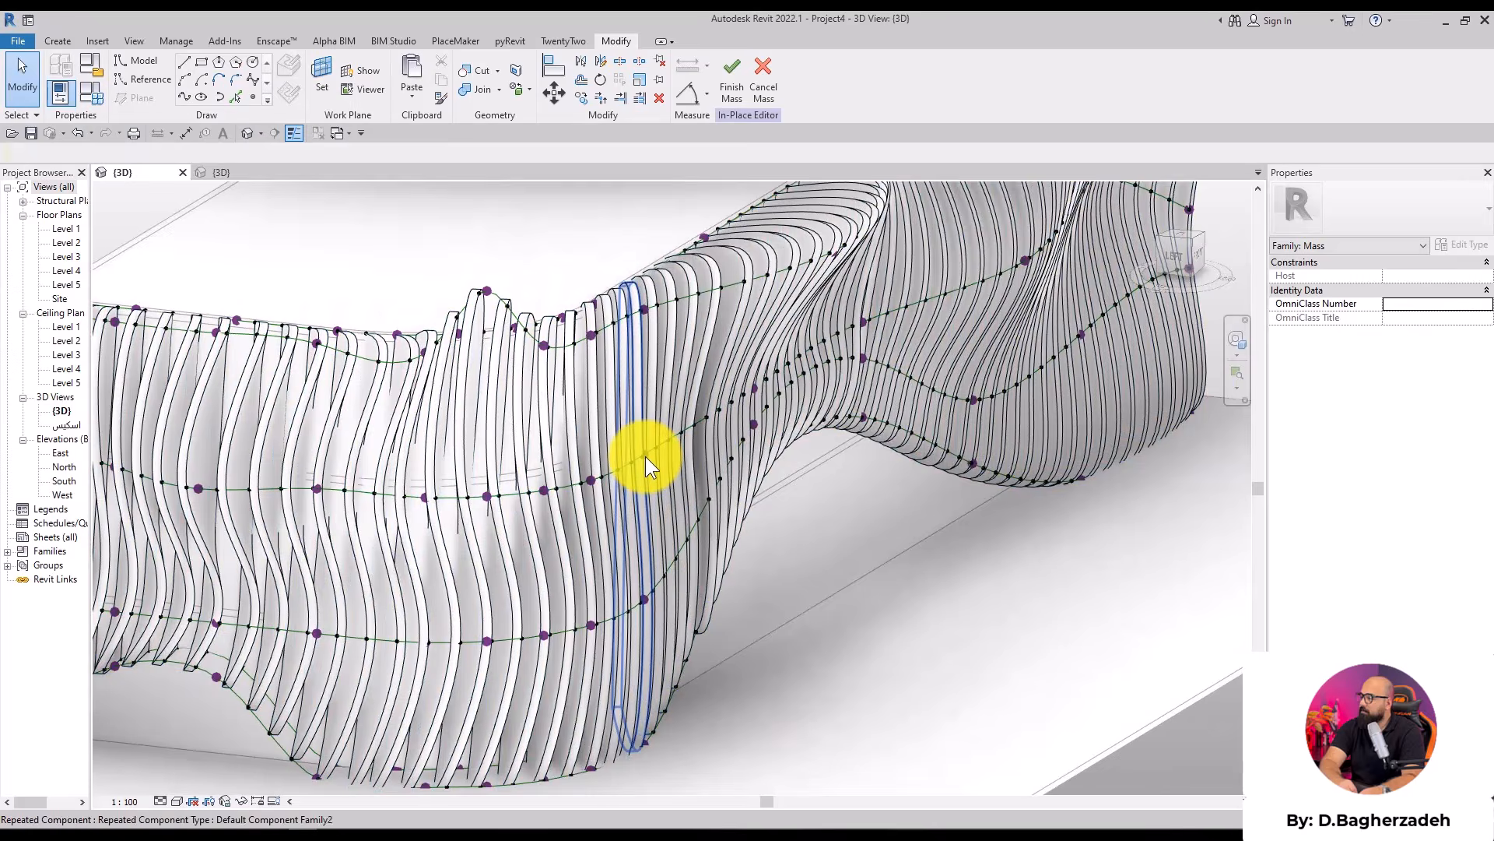
pyautogui.click(646, 454)
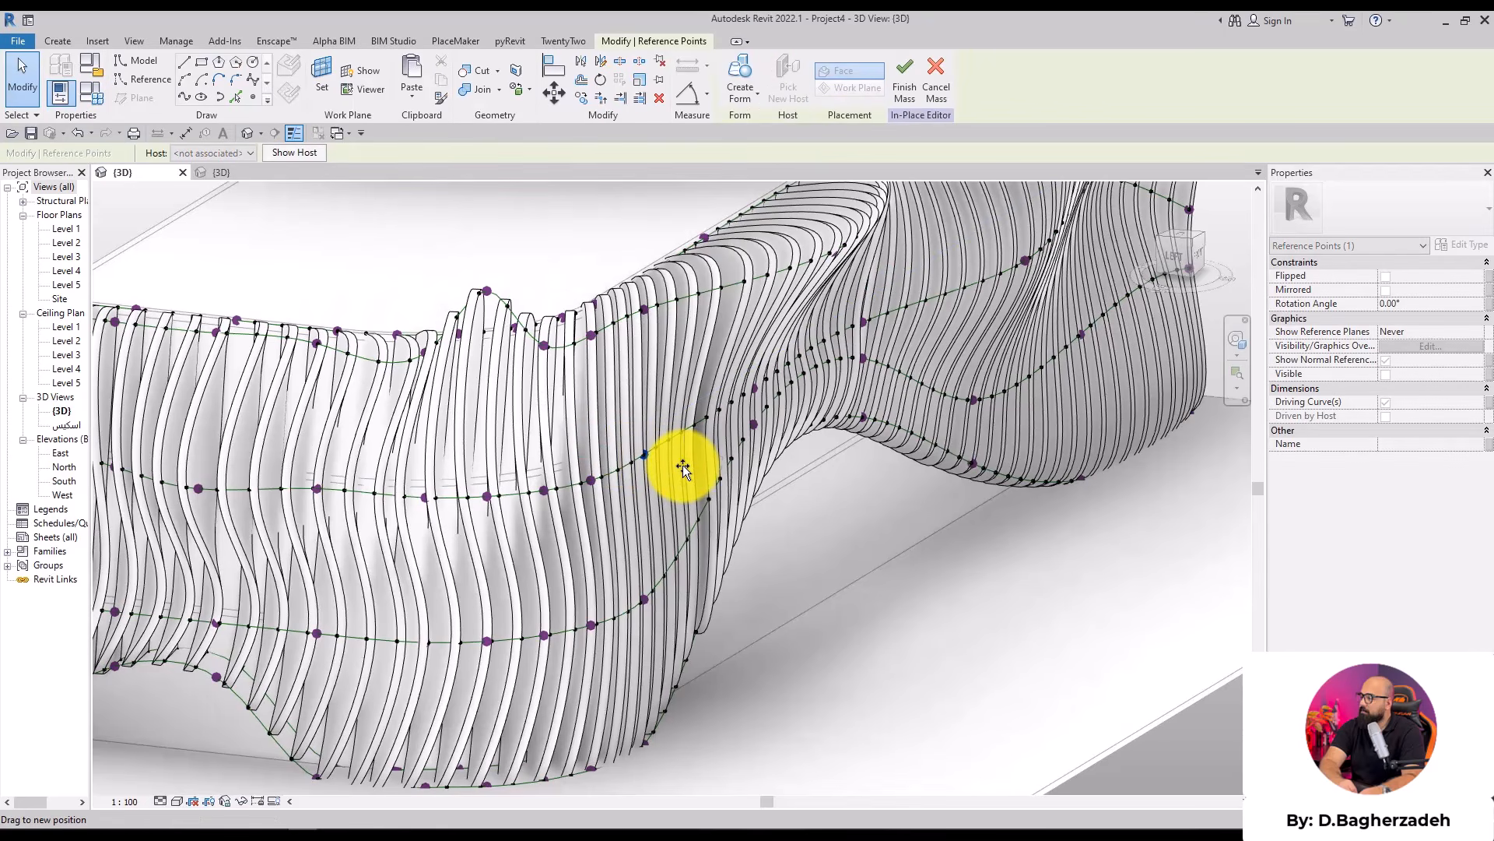
pyautogui.moveTo(683, 465); pyautogui.dragTo(667, 465)
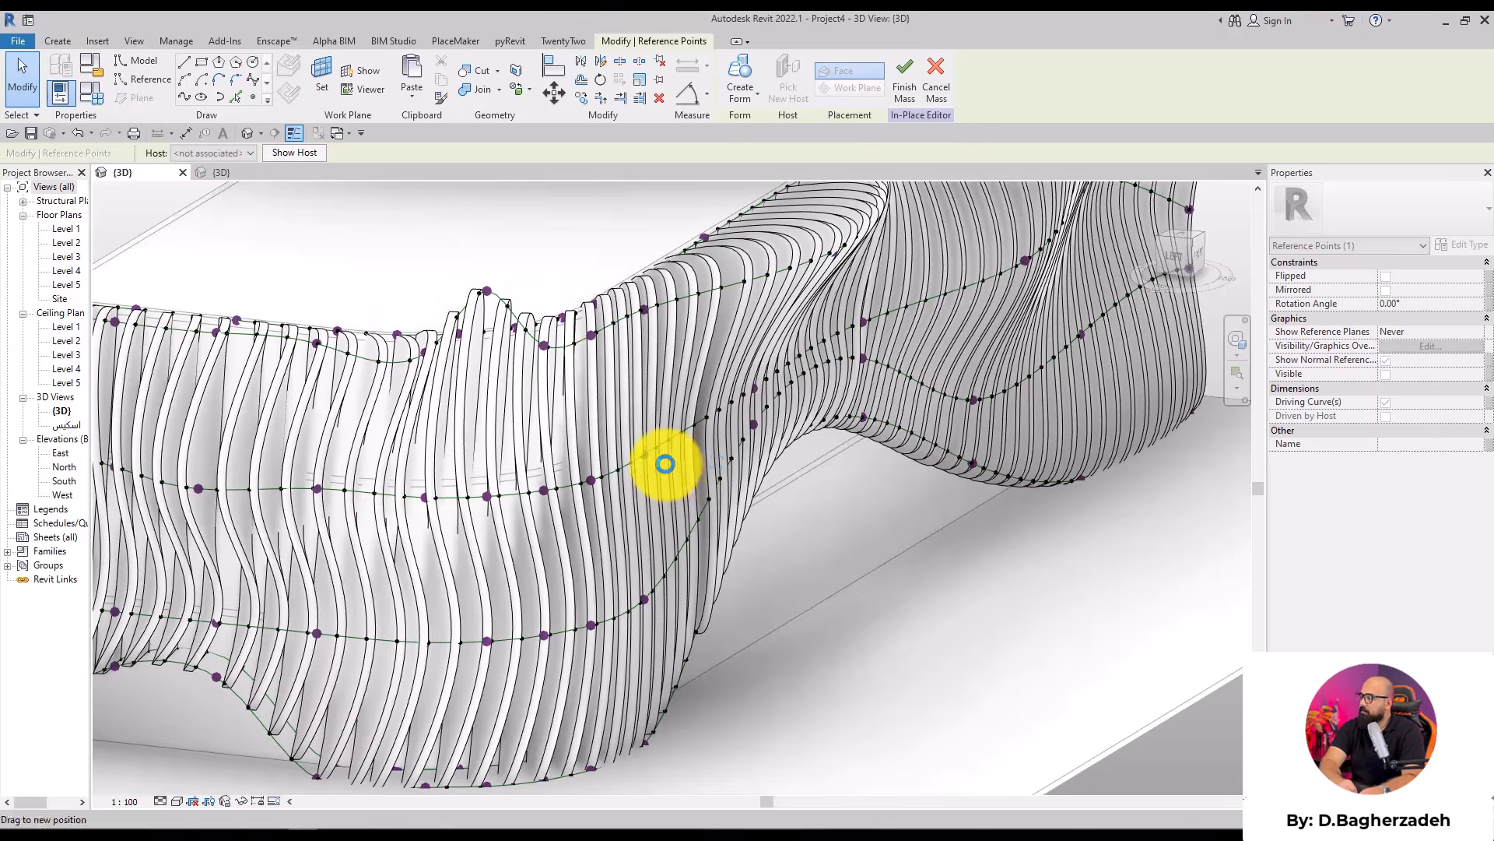
pyautogui.click(966, 637)
# Finish the in-place mass and return to the project with the whole building in view
pyautogui.scroll(-5, 967, 638)
pyautogui.keyDown('shift'); pyautogui.moveTo(937, 650); pyautogui.dragTo(903, 661, button='middle'); pyautogui.keyUp('shift')
pyautogui.moveTo(902, 662); pyautogui.dragTo(701, 588, button='middle')
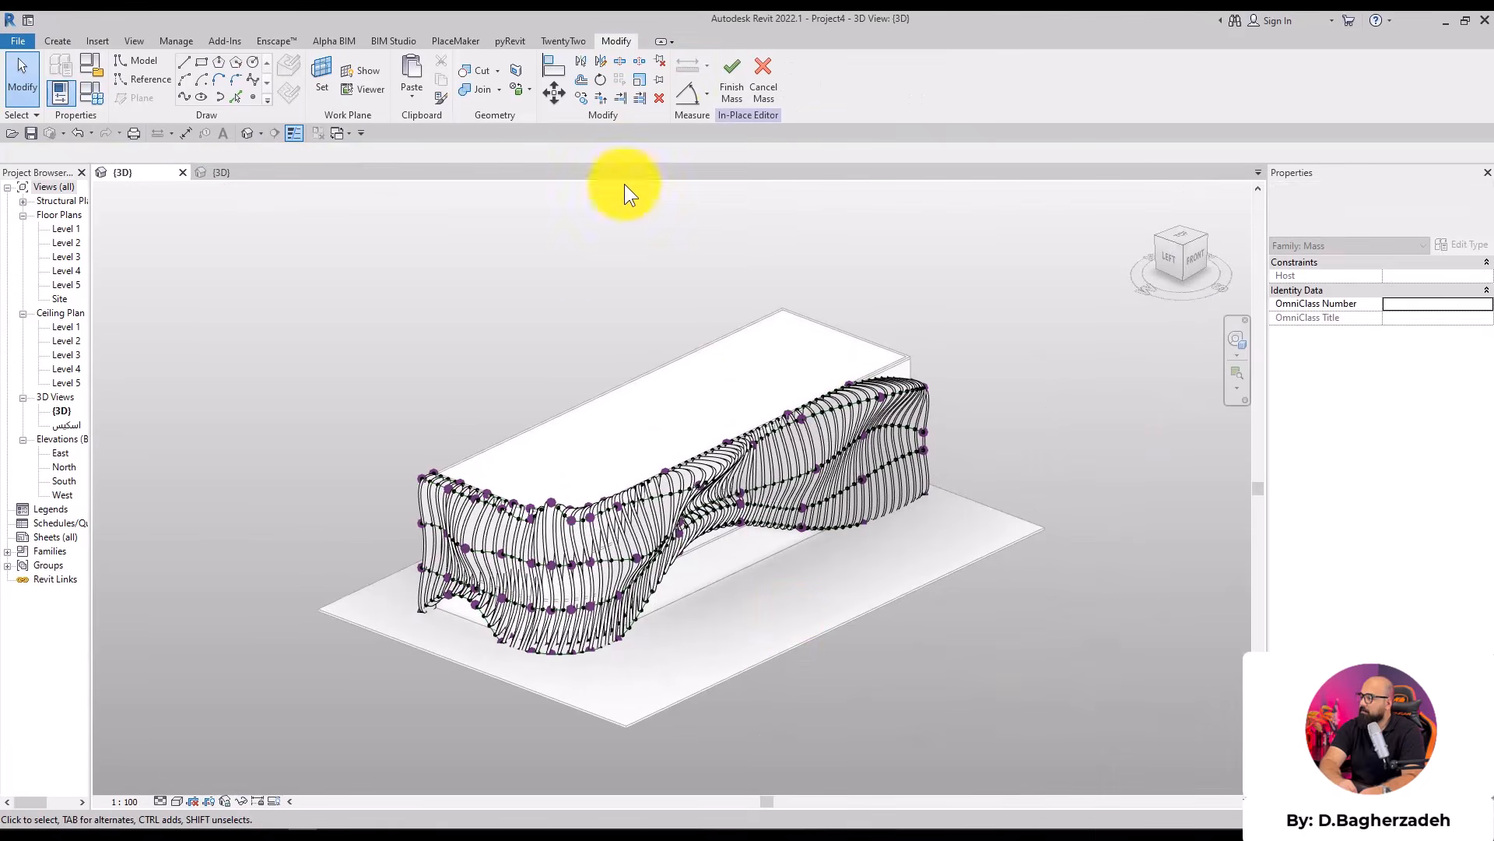
pyautogui.click(725, 77)
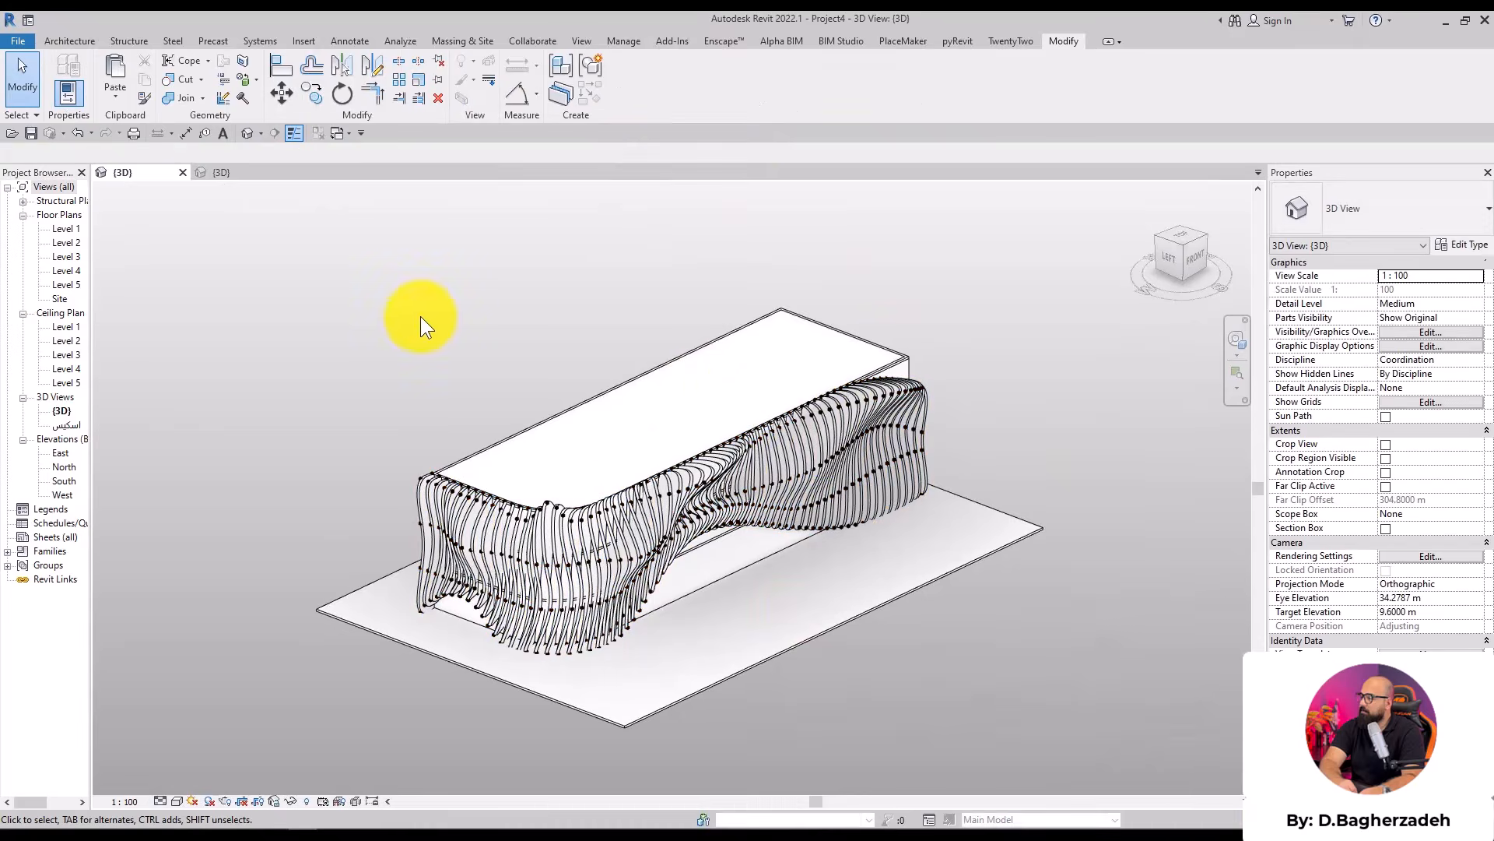
# In the Level 1 floor plan, extend the ground slab's west and south boundary edges farther out from the building
pyautogui.click(65, 228)
pyautogui.doubleClick(66, 231)
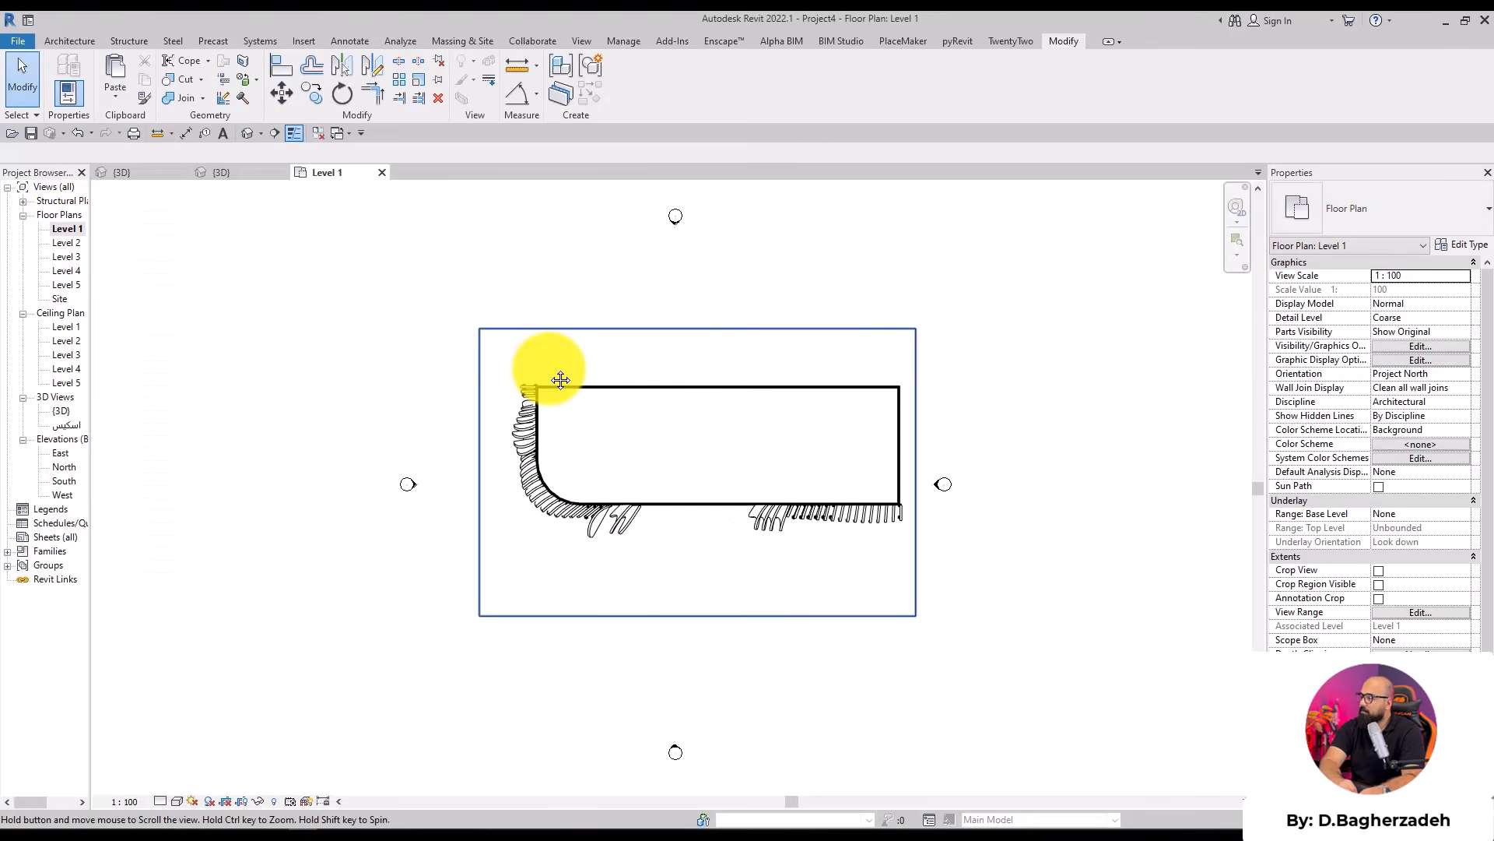
pyautogui.click(477, 413)
pyautogui.doubleClick(481, 425)
pyautogui.moveTo(480, 425); pyautogui.dragTo(325, 443)
pyautogui.moveTo(483, 617); pyautogui.dragTo(487, 698)
pyautogui.press('Escape')
pyautogui.click(625, 93)
# Place a perspective camera on Level 1 southwest of the building, aimed northeast across its rounded corner
pyautogui.click(260, 132)
pyautogui.click(270, 173)
pyautogui.click(363, 571)
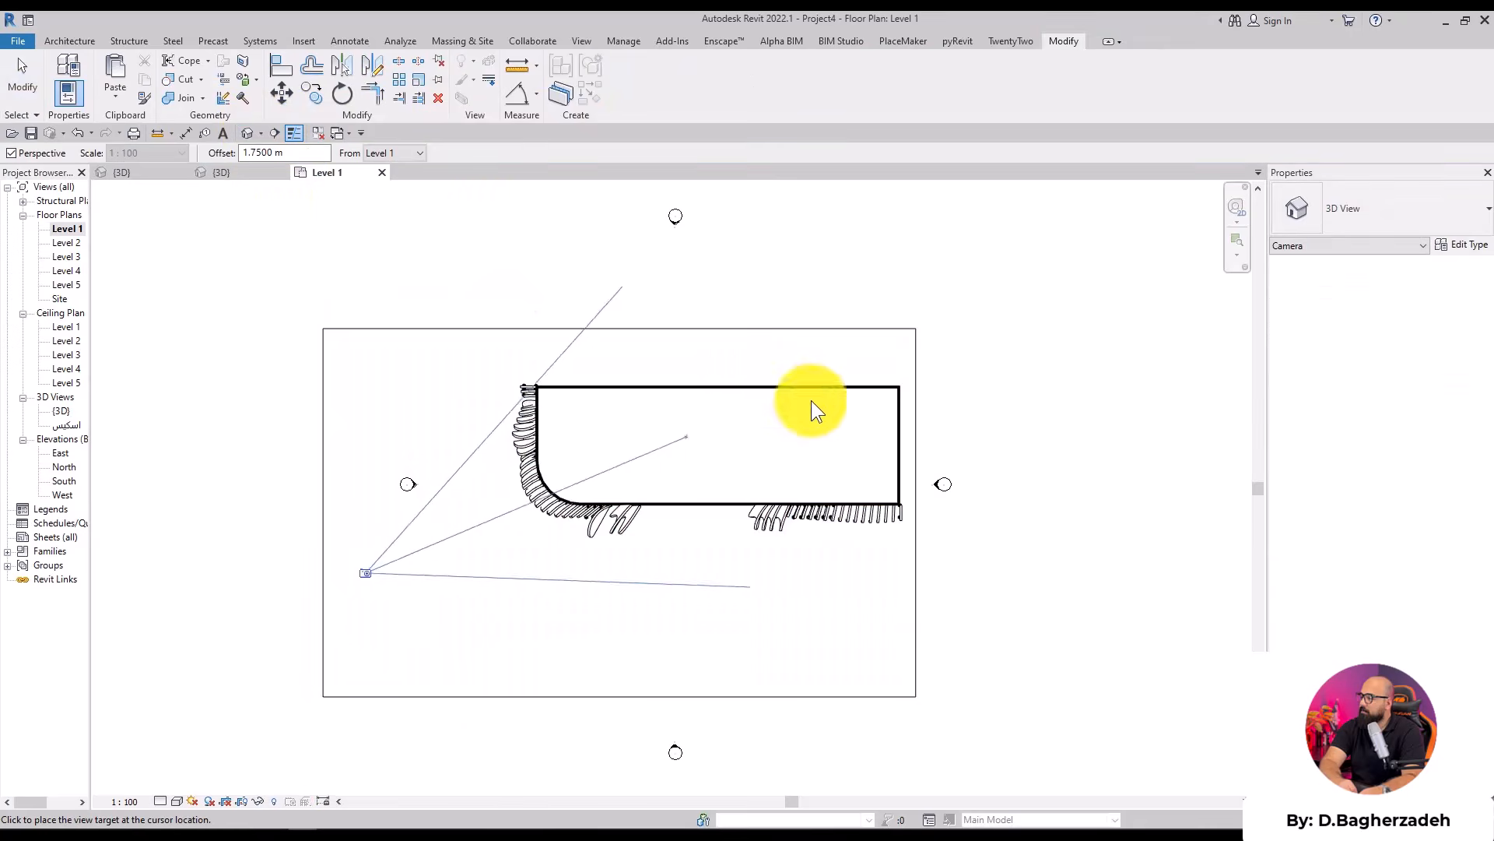
pyautogui.click(977, 248)
# Widen the camera view's crop region beside and above the building, and trim the empty area beneath it
pyautogui.scroll(-3, 834, 592)
pyautogui.moveTo(847, 574); pyautogui.dragTo(799, 560, button='middle')
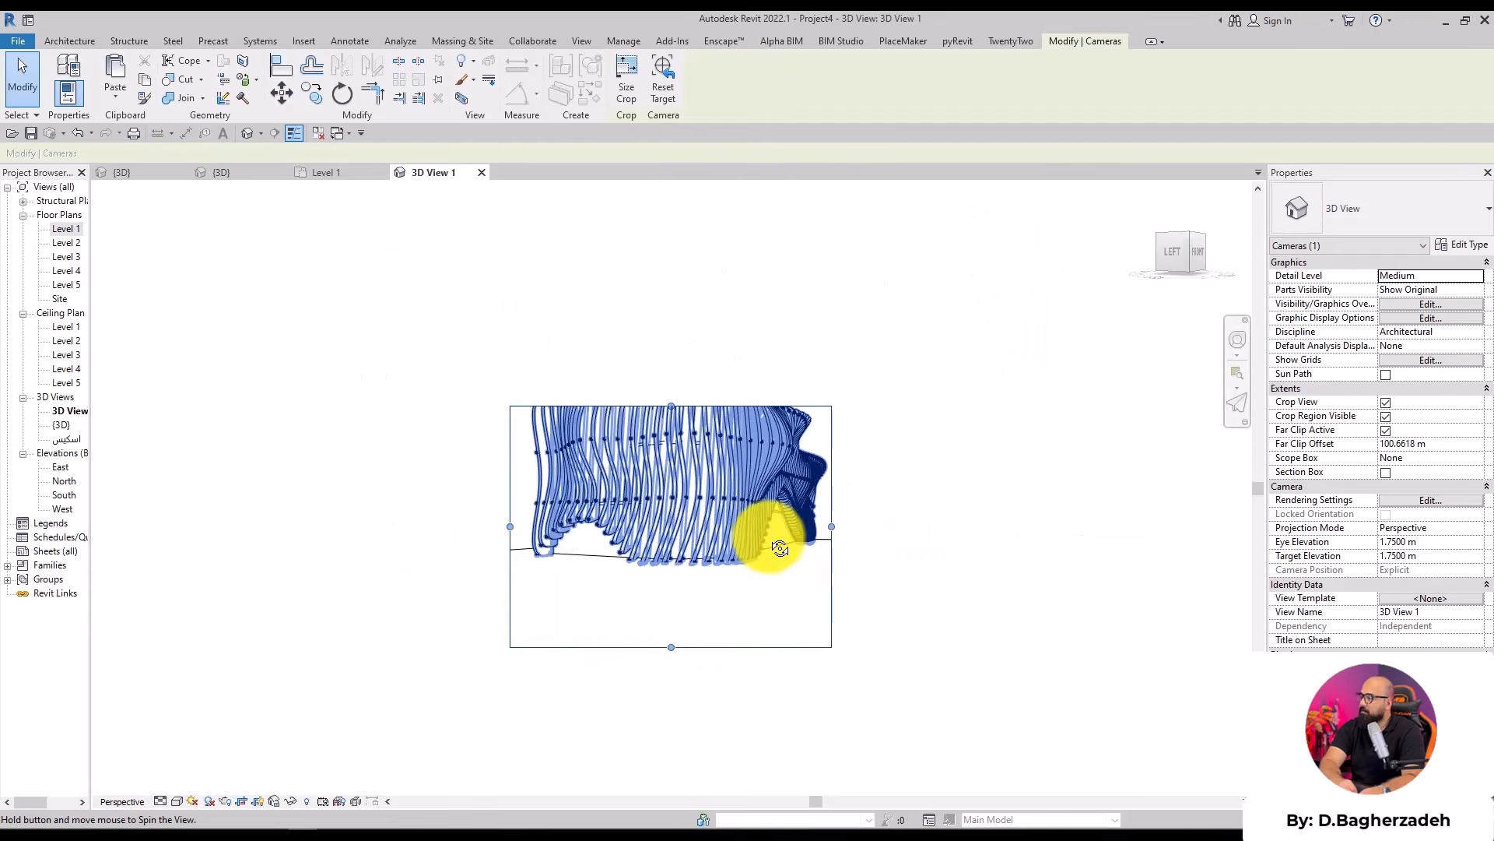
pyautogui.click(833, 512)
pyautogui.moveTo(833, 525); pyautogui.dragTo(878, 515)
pyautogui.moveTo(700, 407); pyautogui.dragTo(705, 328)
pyautogui.moveTo(693, 647); pyautogui.dragTo(711, 572)
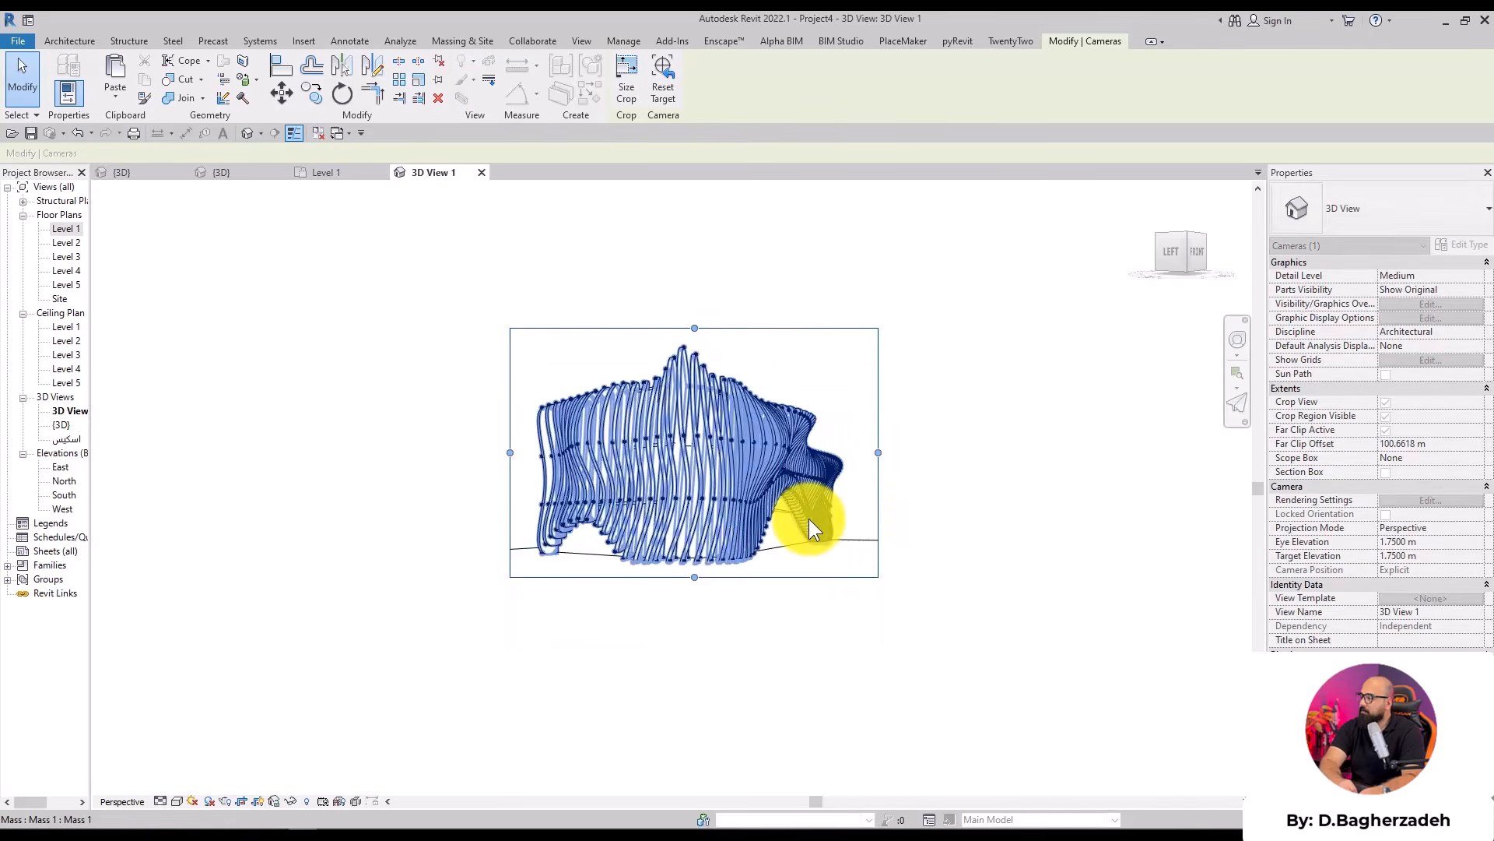
# Change the front and short-side walls behind the fins to a curtain wall type with mullions
pyautogui.click(862, 656)
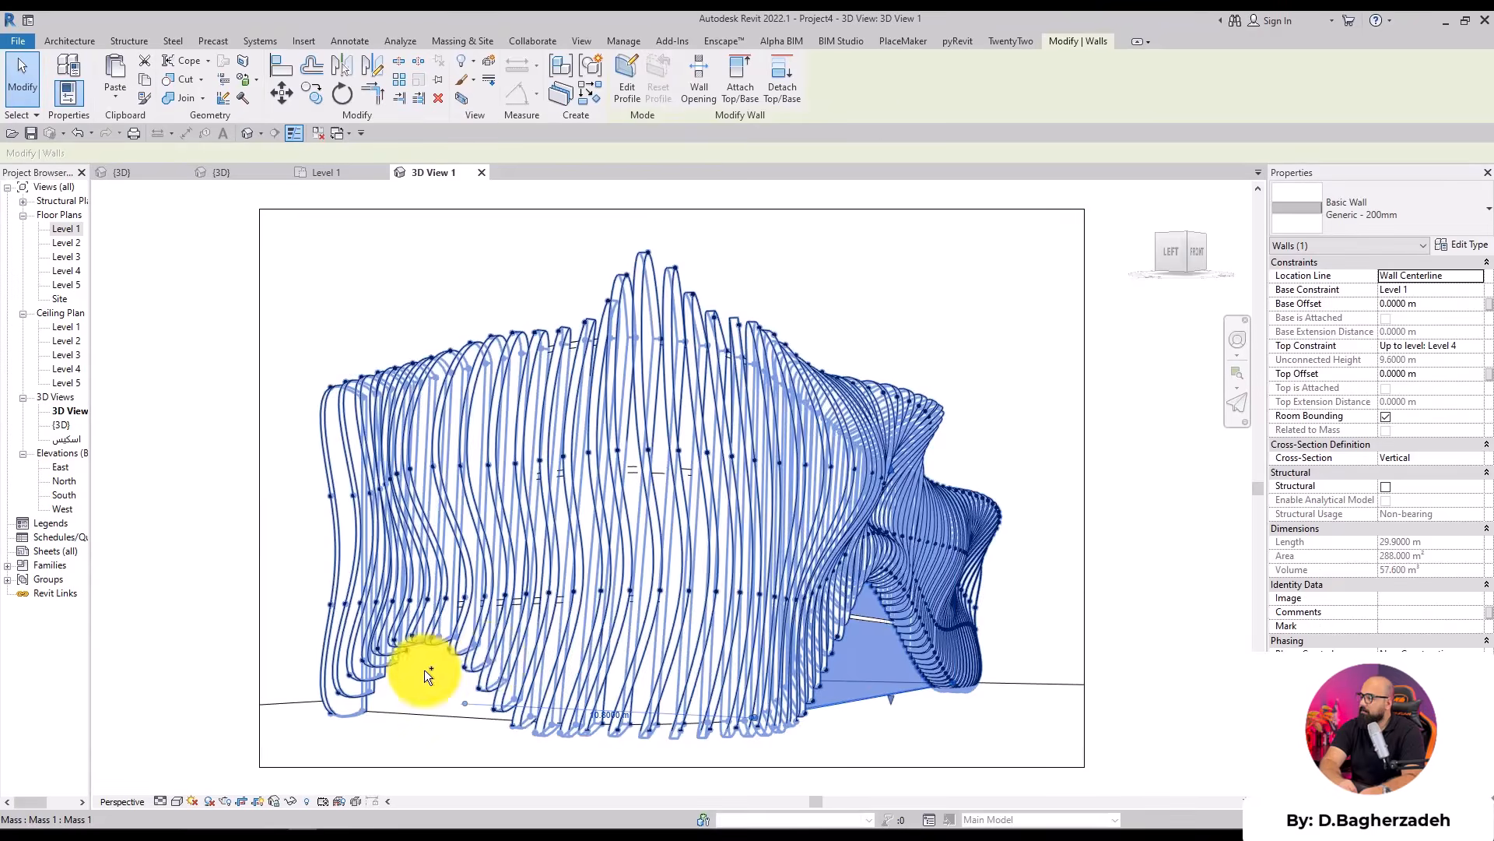
pyautogui.keyDown('ctrl'); pyautogui.click(422, 680); pyautogui.keyUp('ctrl')
pyautogui.click(1341, 204)
pyautogui.scroll(-5, 1361, 341)
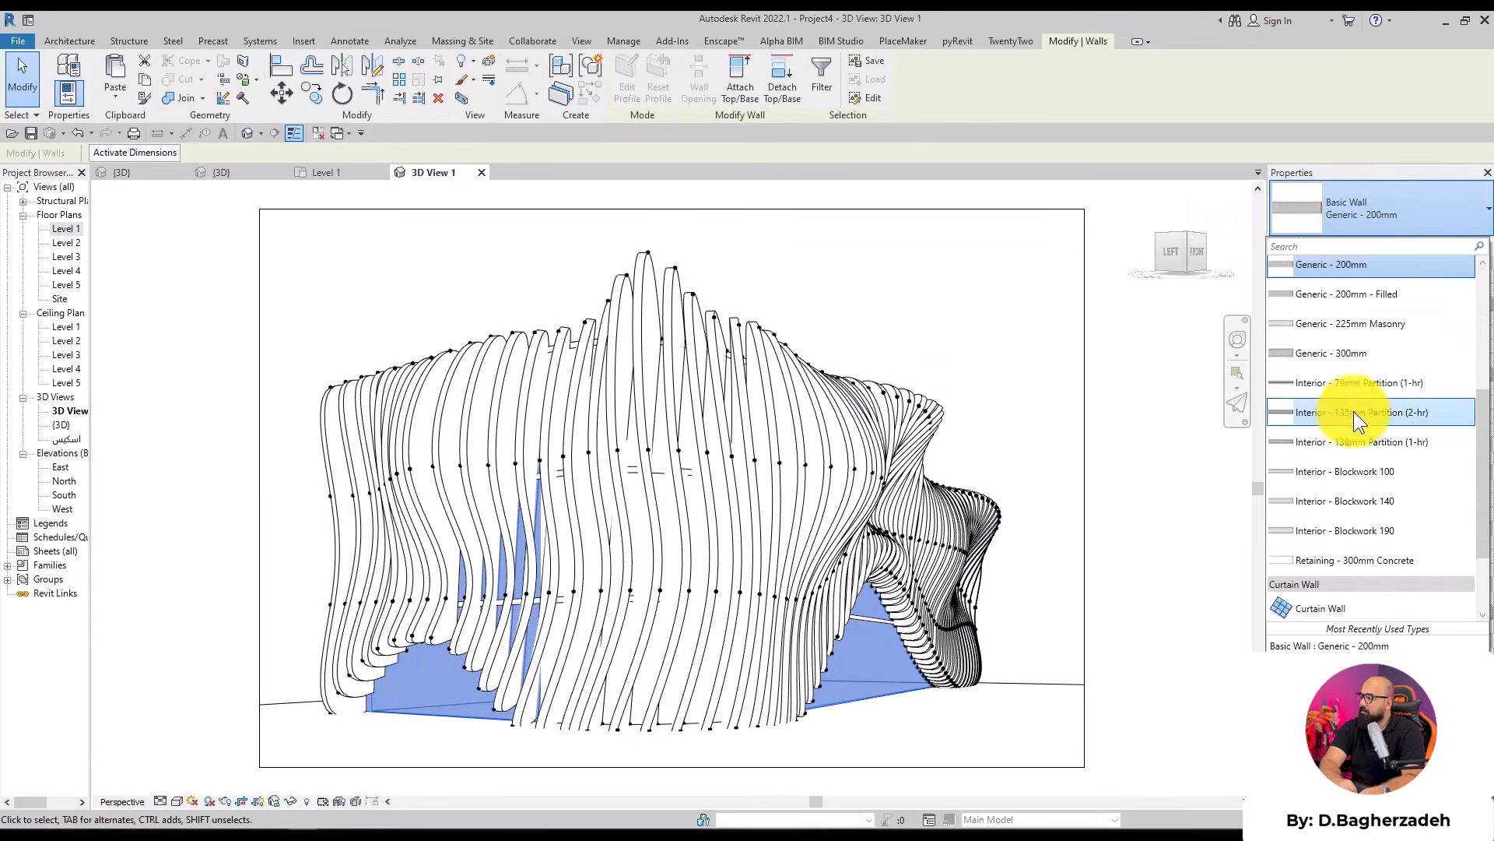
pyautogui.click(905, 283)
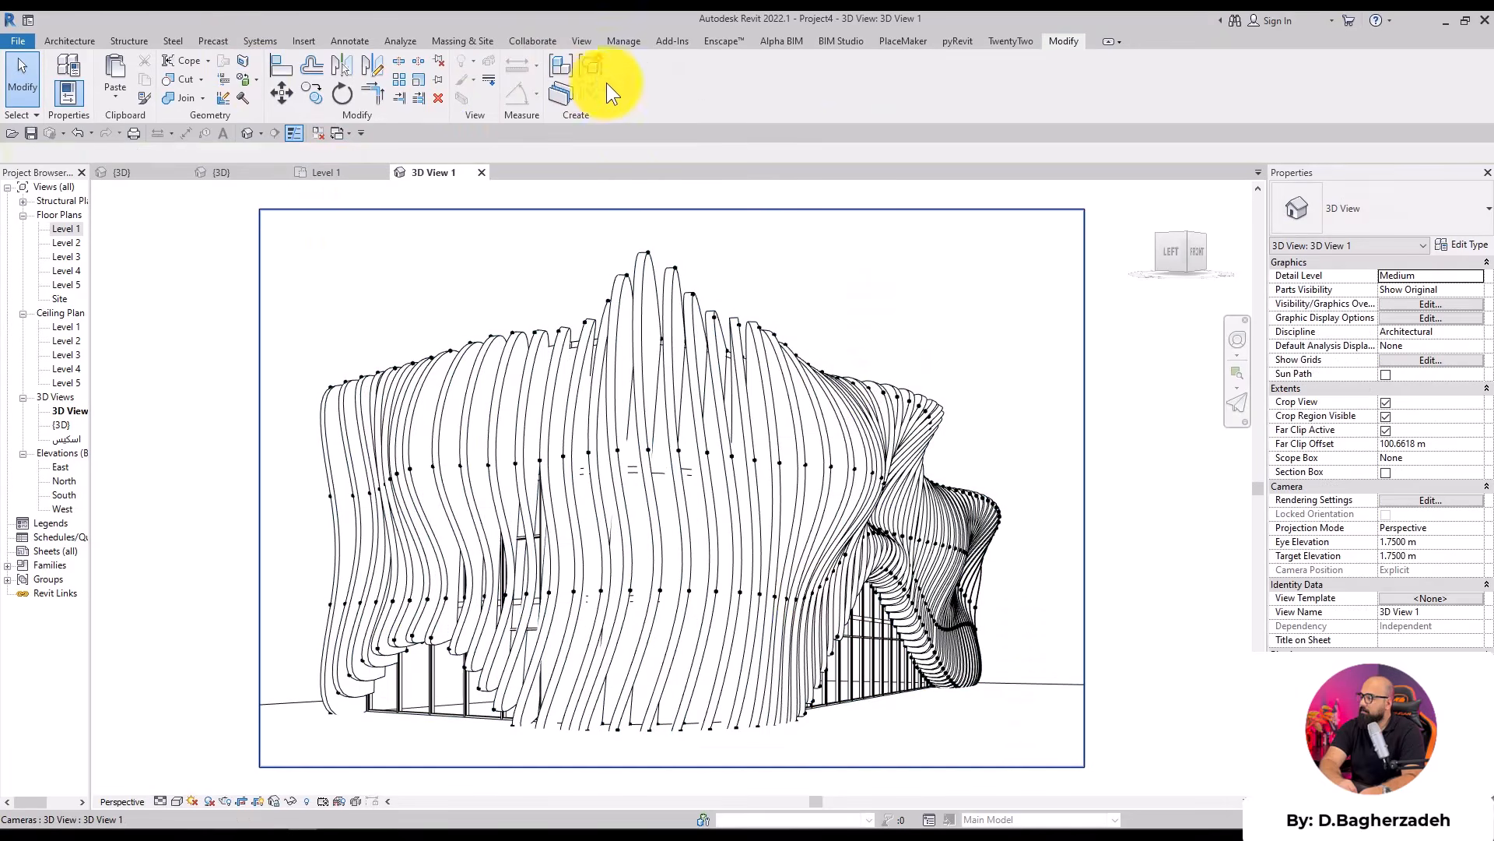
# Hide the masses in the camera view and turn on cast and ambient shadows in its graphic display options
pyautogui.click(463, 42)
pyautogui.click(92, 69)
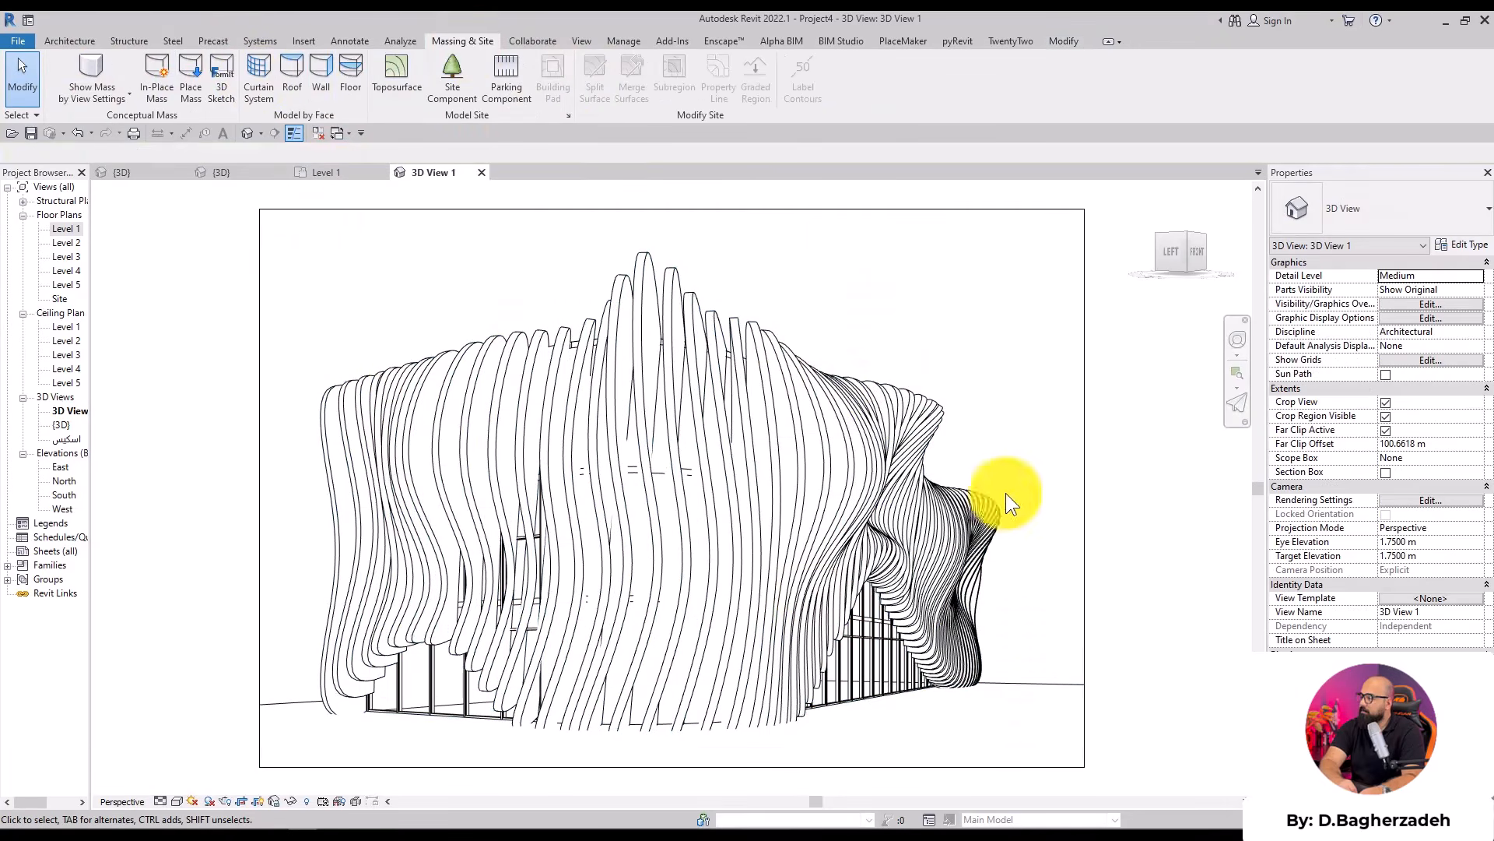
pyautogui.click(176, 801)
pyautogui.click(227, 699)
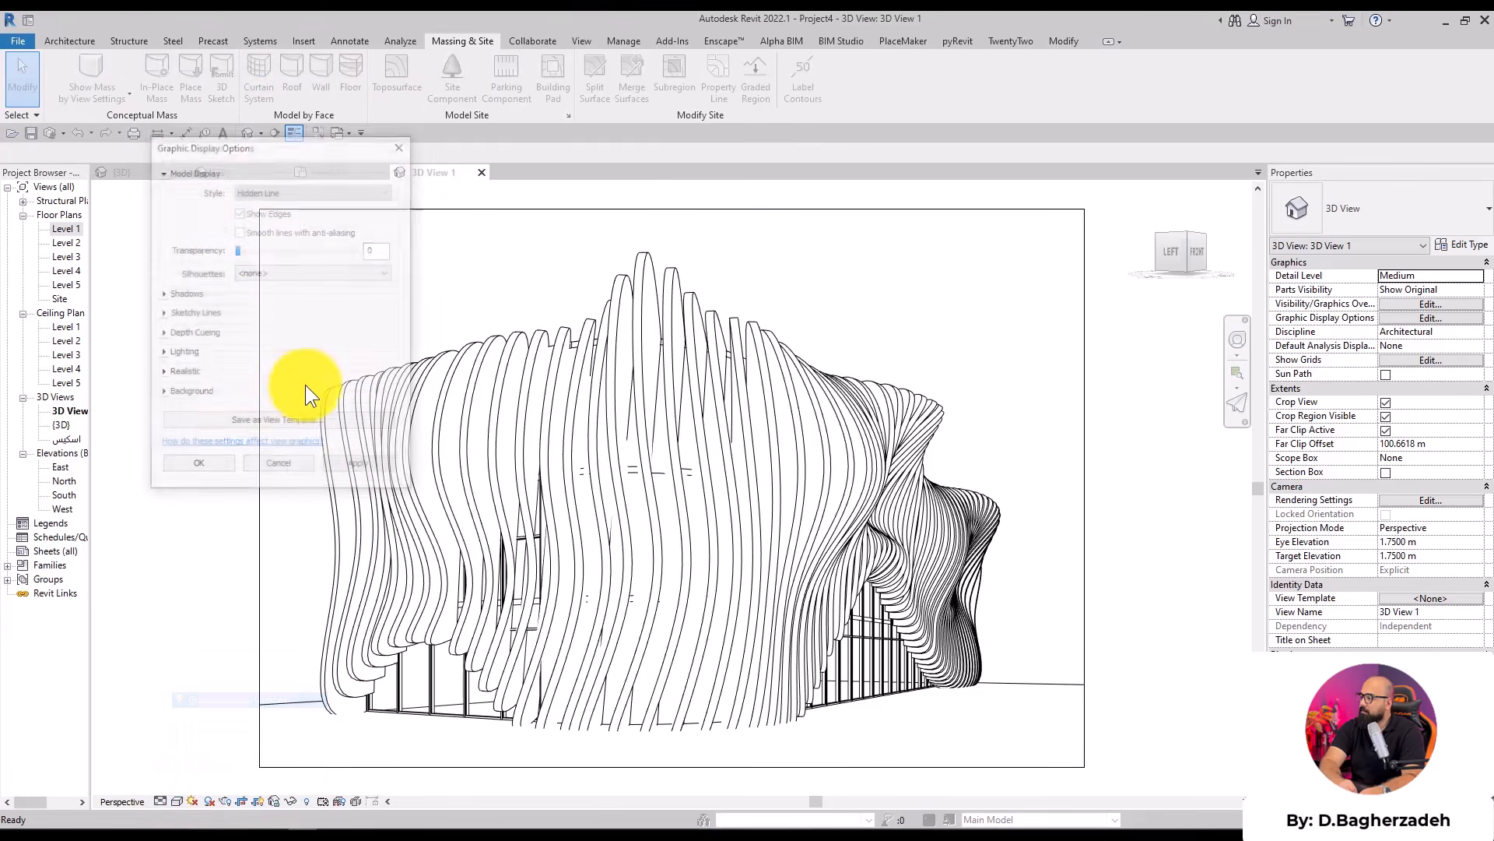
pyautogui.click(162, 294)
pyautogui.click(264, 321)
pyautogui.click(263, 308)
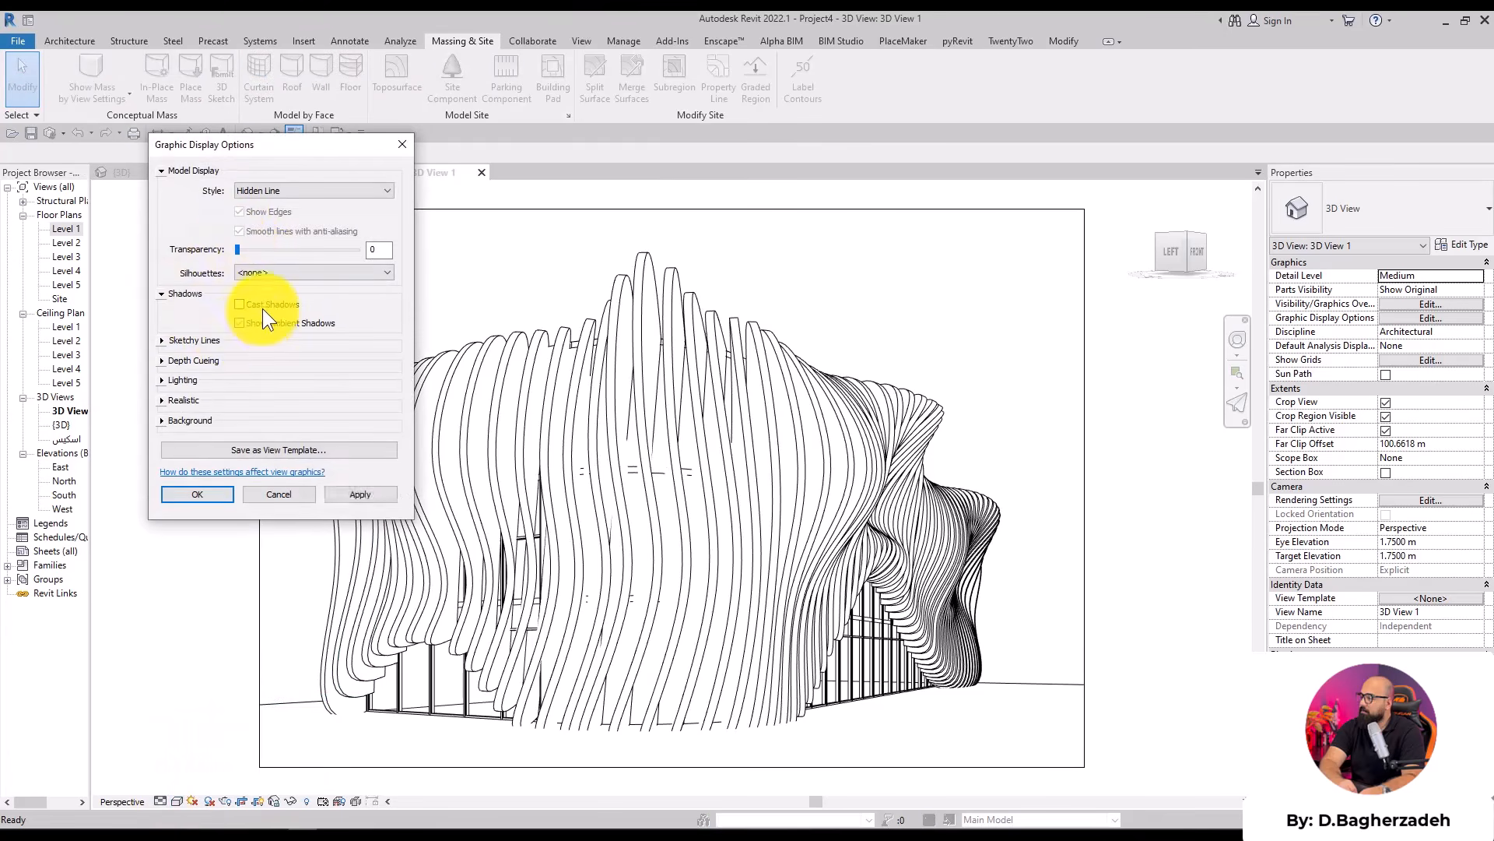
# Set the camera view's background to Gradient and apply the graphic display options
pyautogui.click(163, 421)
pyautogui.click(272, 445)
pyautogui.click(279, 478)
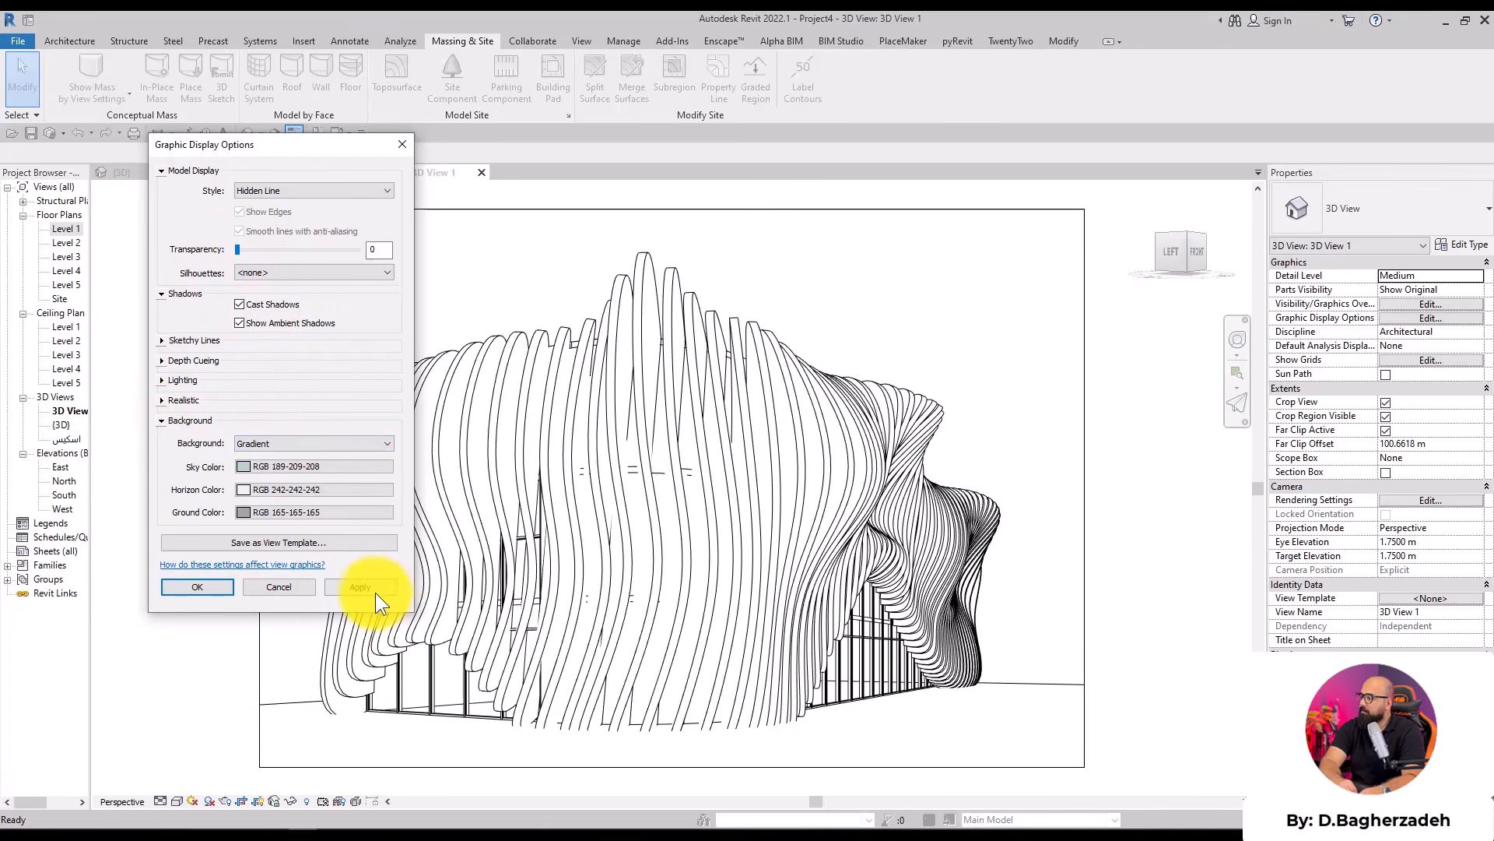
pyautogui.click(377, 592)
pyautogui.click(198, 586)
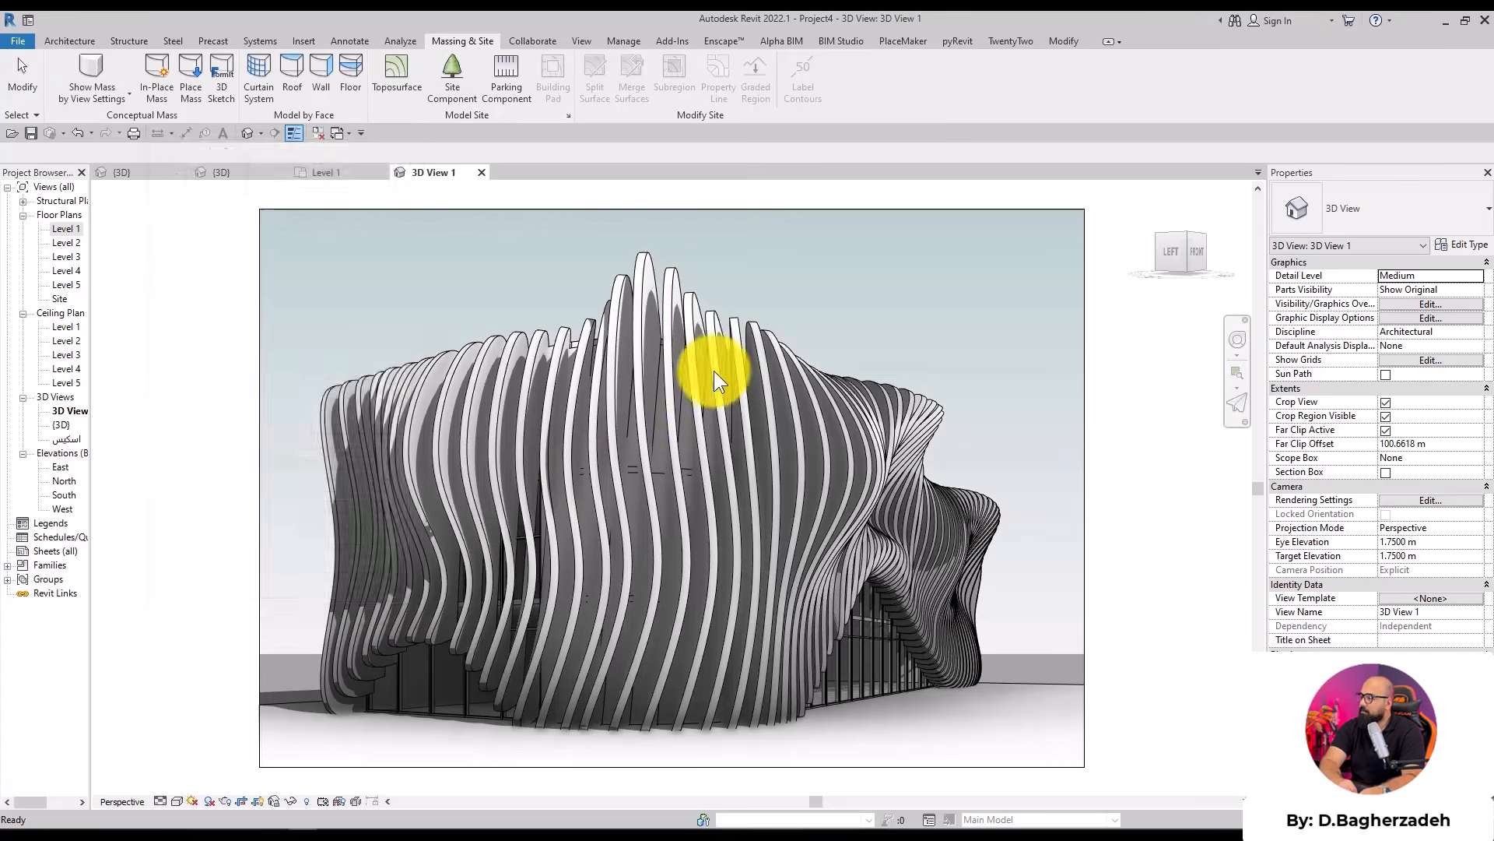
# Start an image export of the camera view and set its output file to alt1 on the Desktop
pyautogui.click(17, 41)
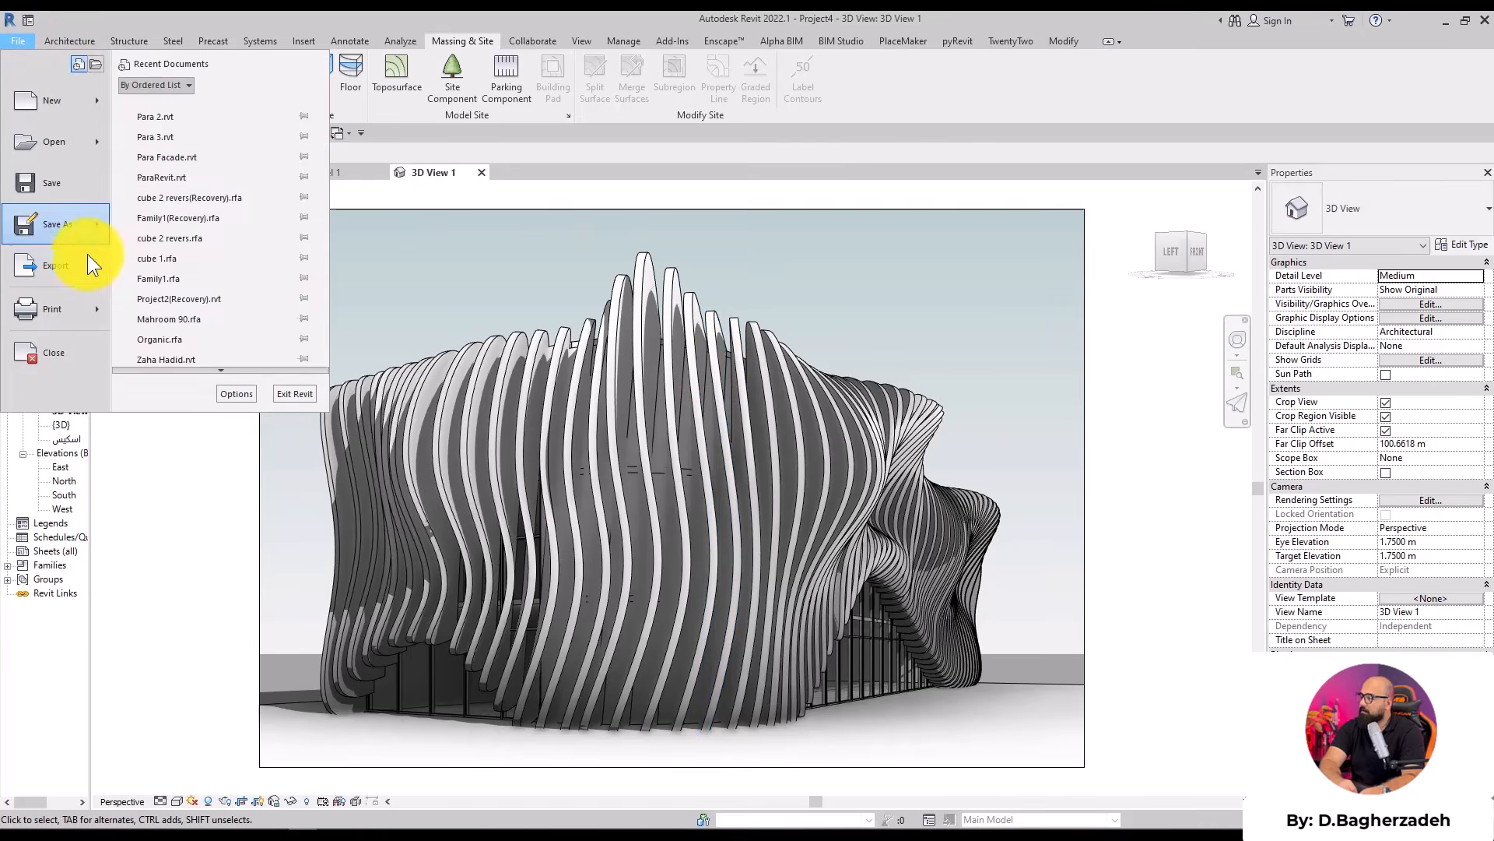
pyautogui.moveTo(88, 259)
pyautogui.scroll(-3, 216, 367)
pyautogui.moveTo(243, 335)
pyautogui.click(395, 378)
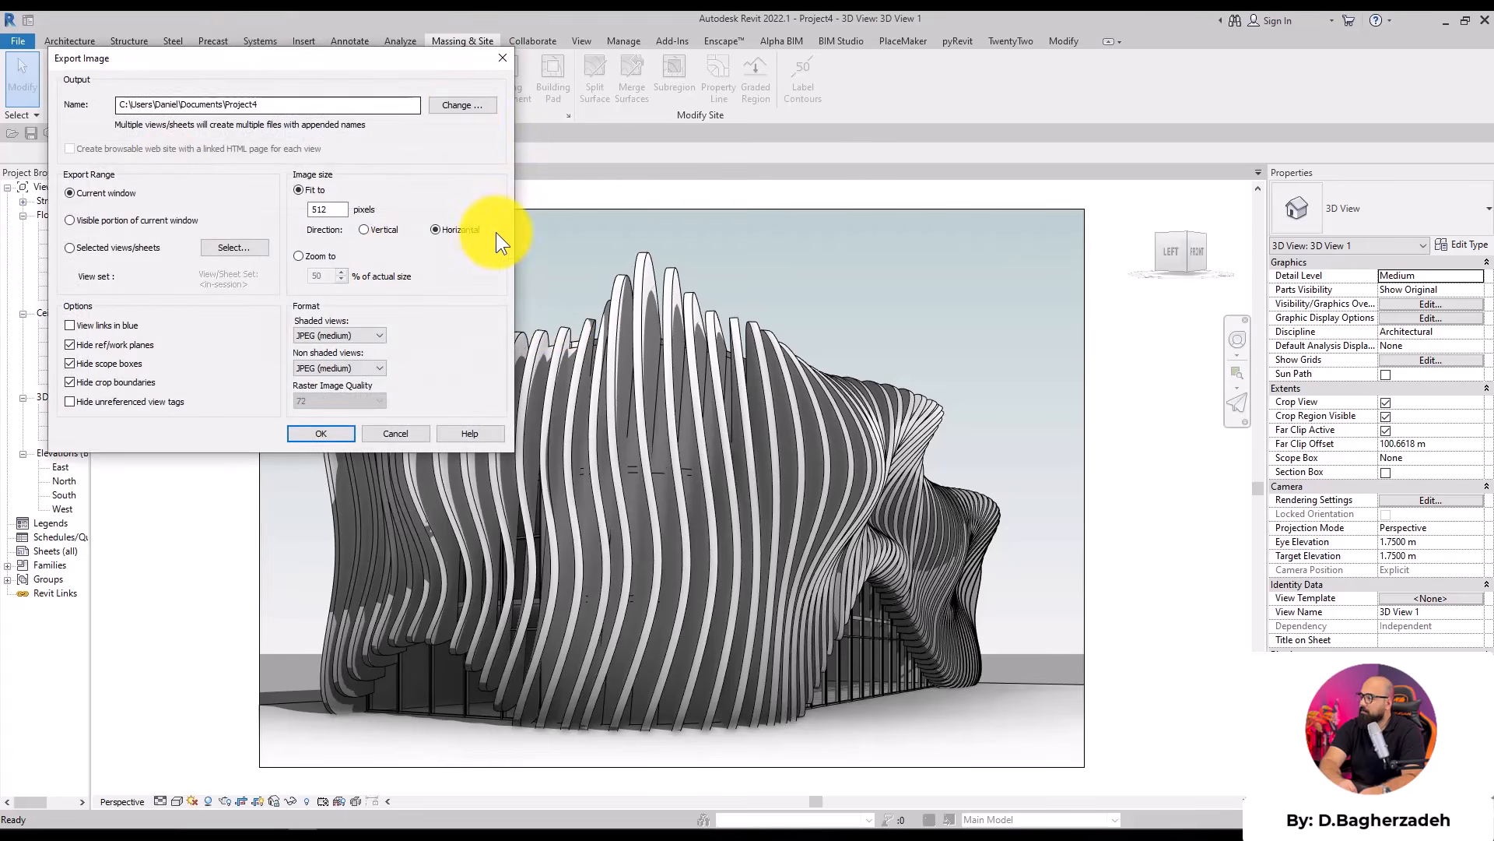
pyautogui.click(462, 106)
pyautogui.click(217, 535)
pyautogui.doubleClick(407, 544)
pyautogui.write('1')
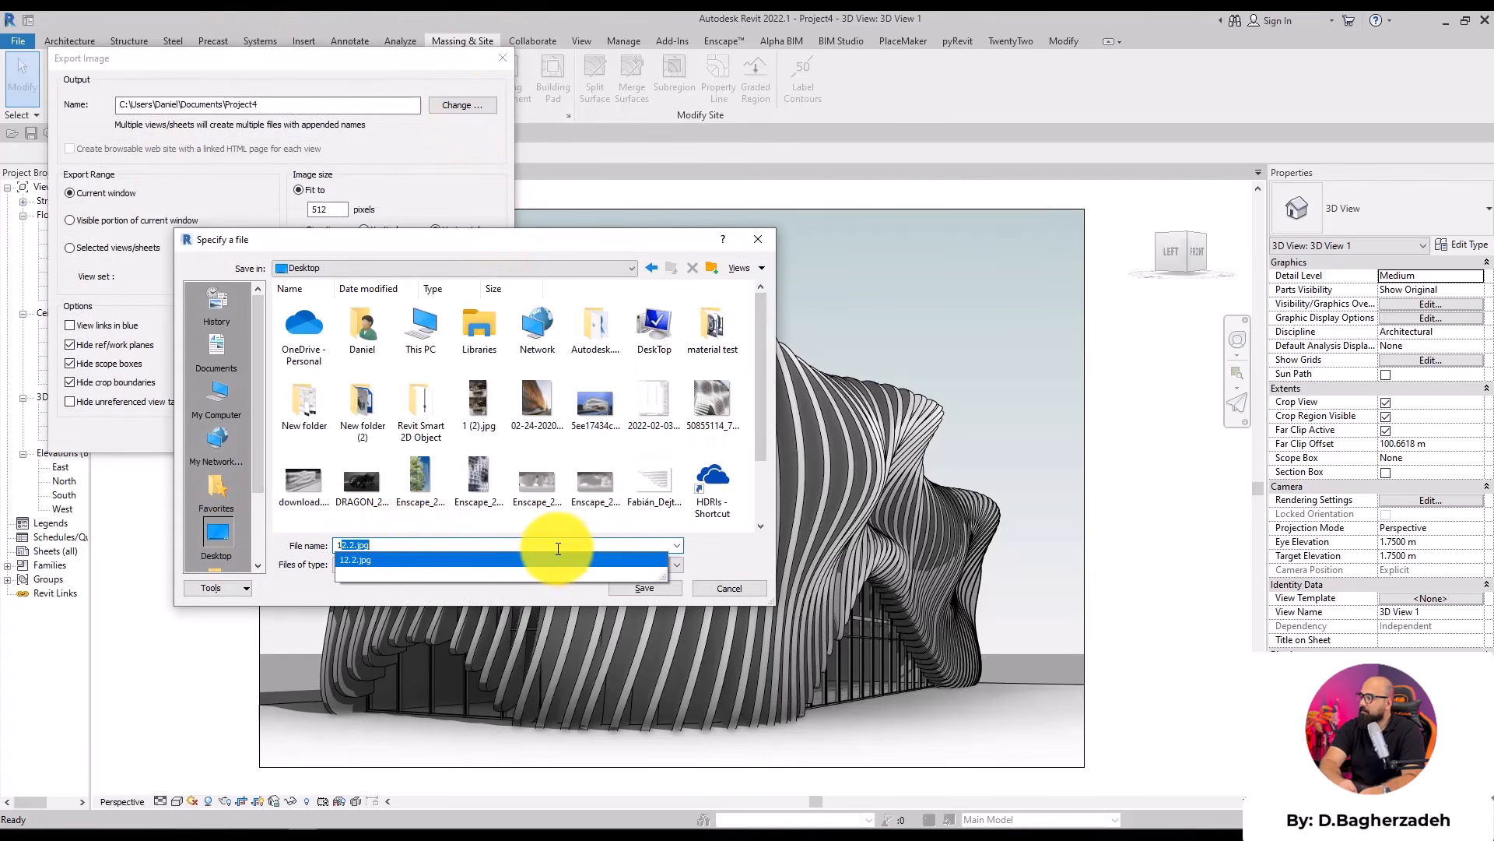
pyautogui.write('a;t')
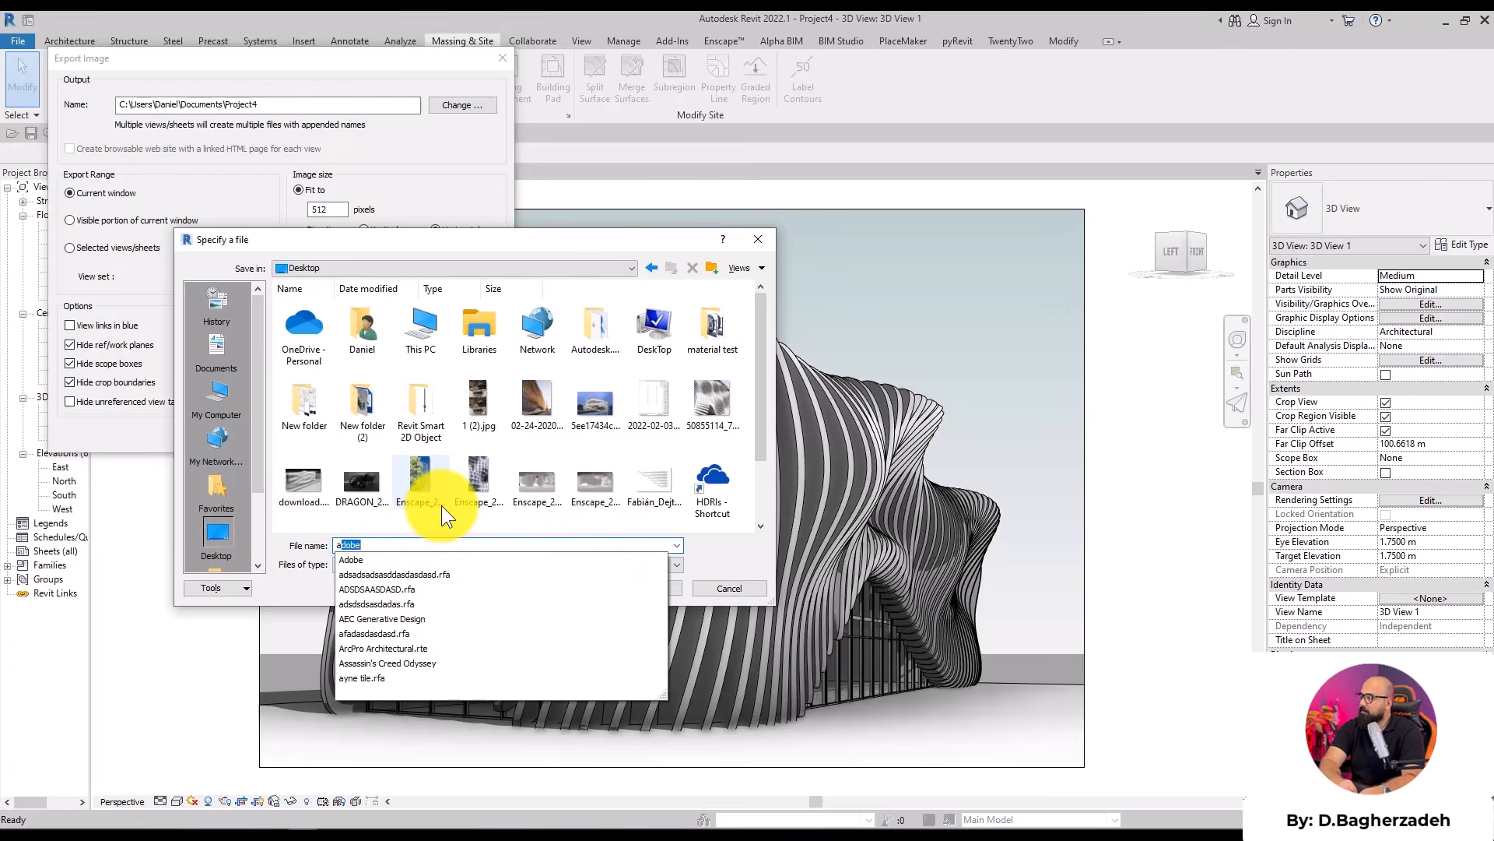
pyautogui.press('BackSpace')
pyautogui.press('BackSpace')
pyautogui.write('lt1')
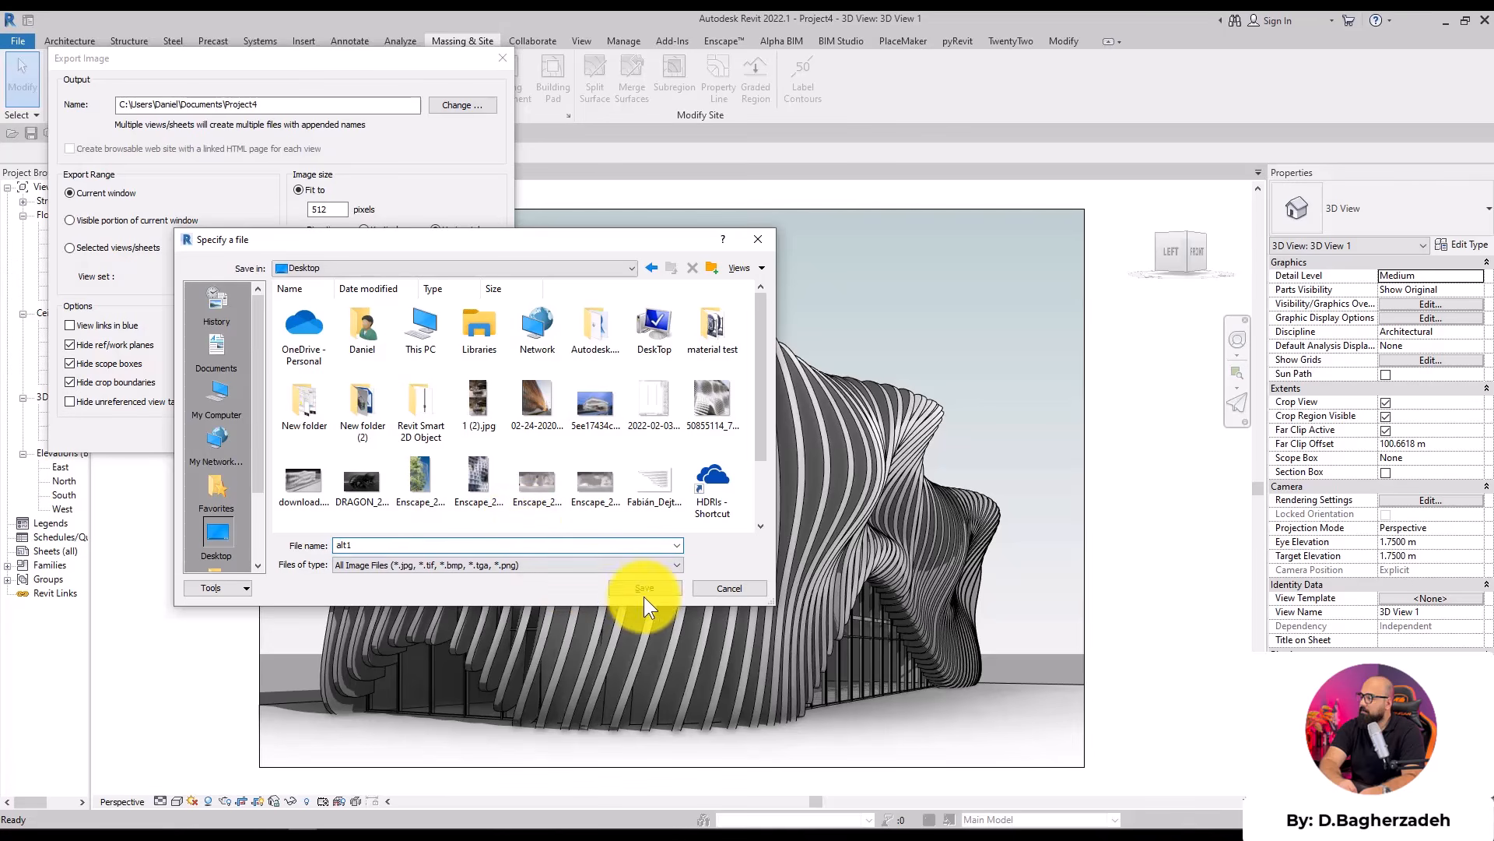
pyautogui.click(643, 587)
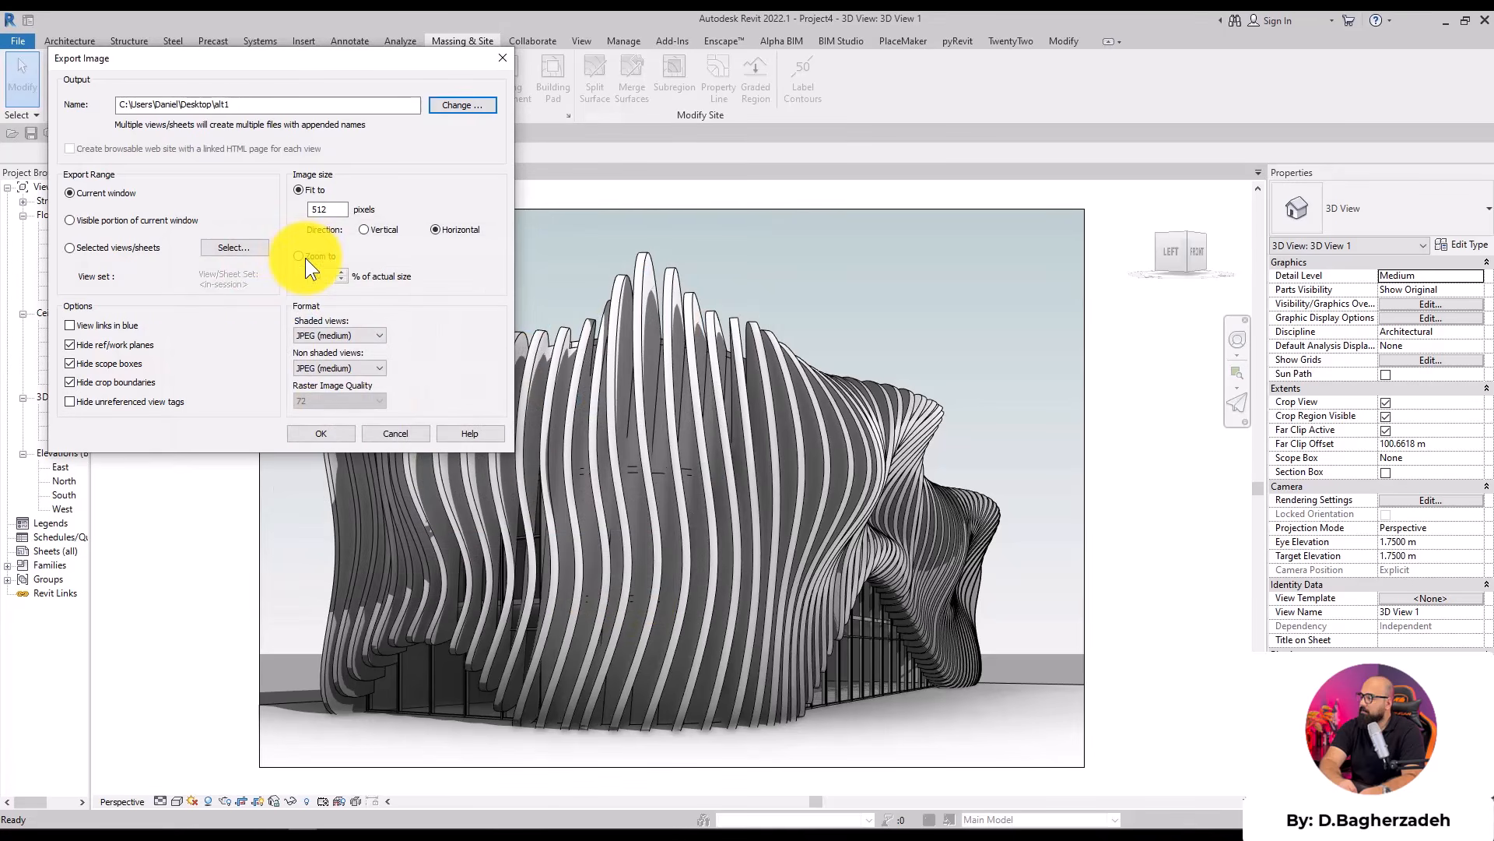
# Export the image at 100% of actual size, with JPEG (lossless) for shaded and non-shaded views and raster quality 300
pyautogui.click(299, 255)
pyautogui.doubleClick(323, 270)
pyautogui.write('10')
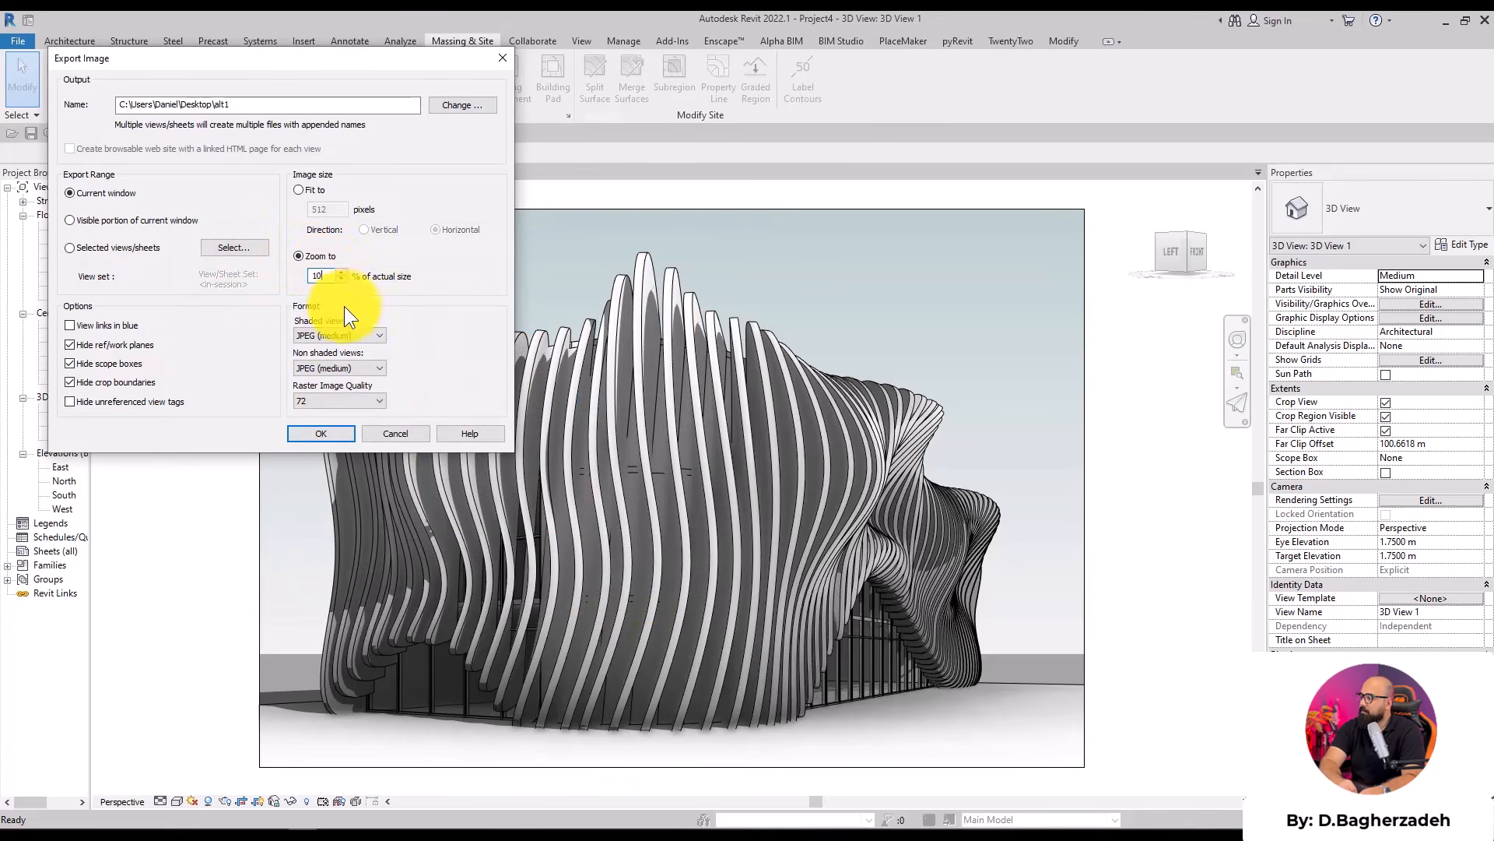
pyautogui.write('0')
pyautogui.click(361, 334)
pyautogui.click(367, 361)
pyautogui.click(358, 371)
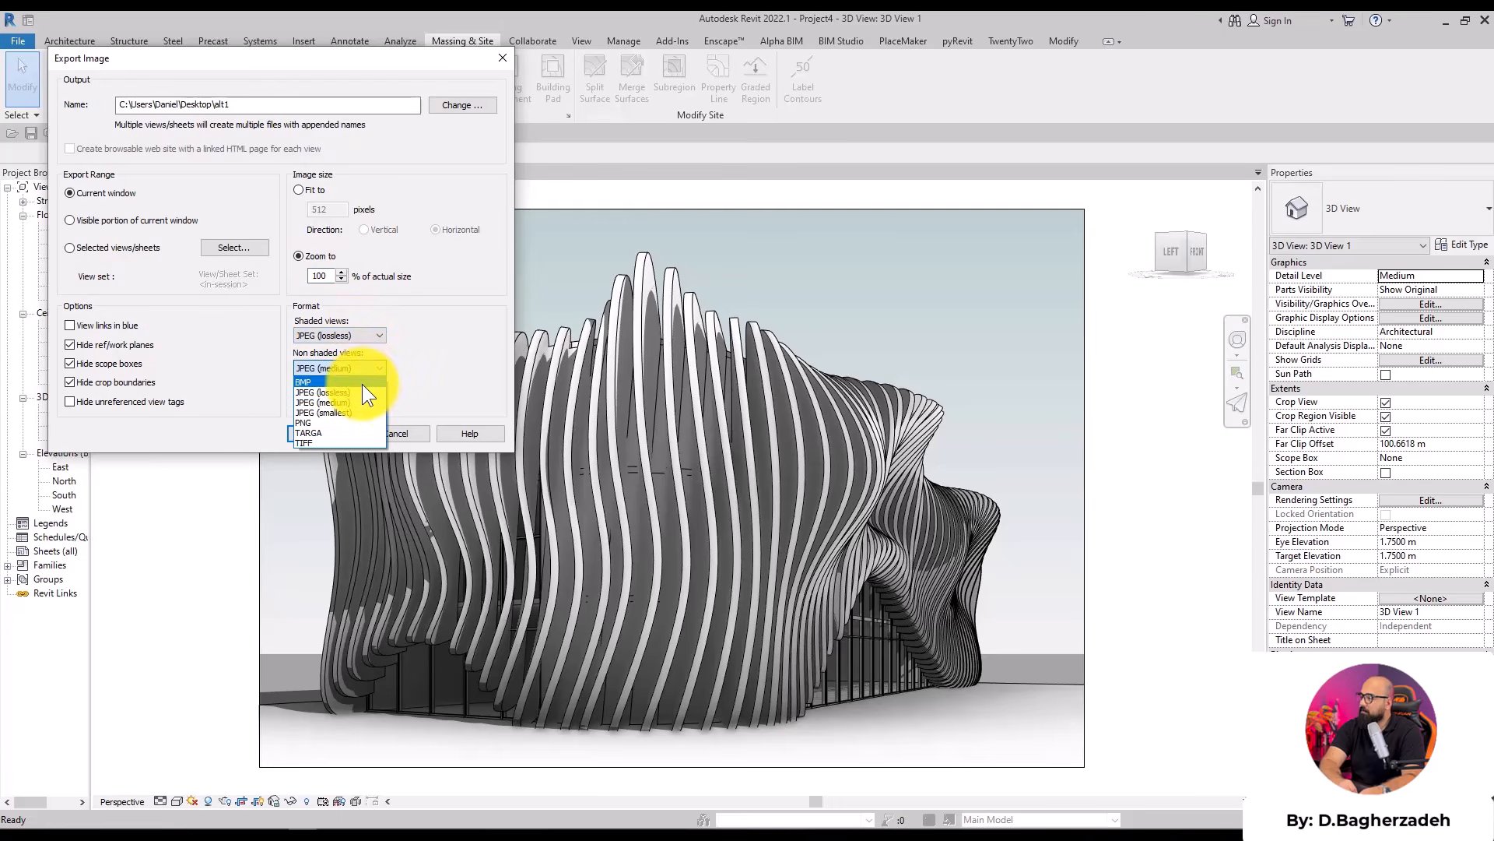
pyautogui.click(366, 394)
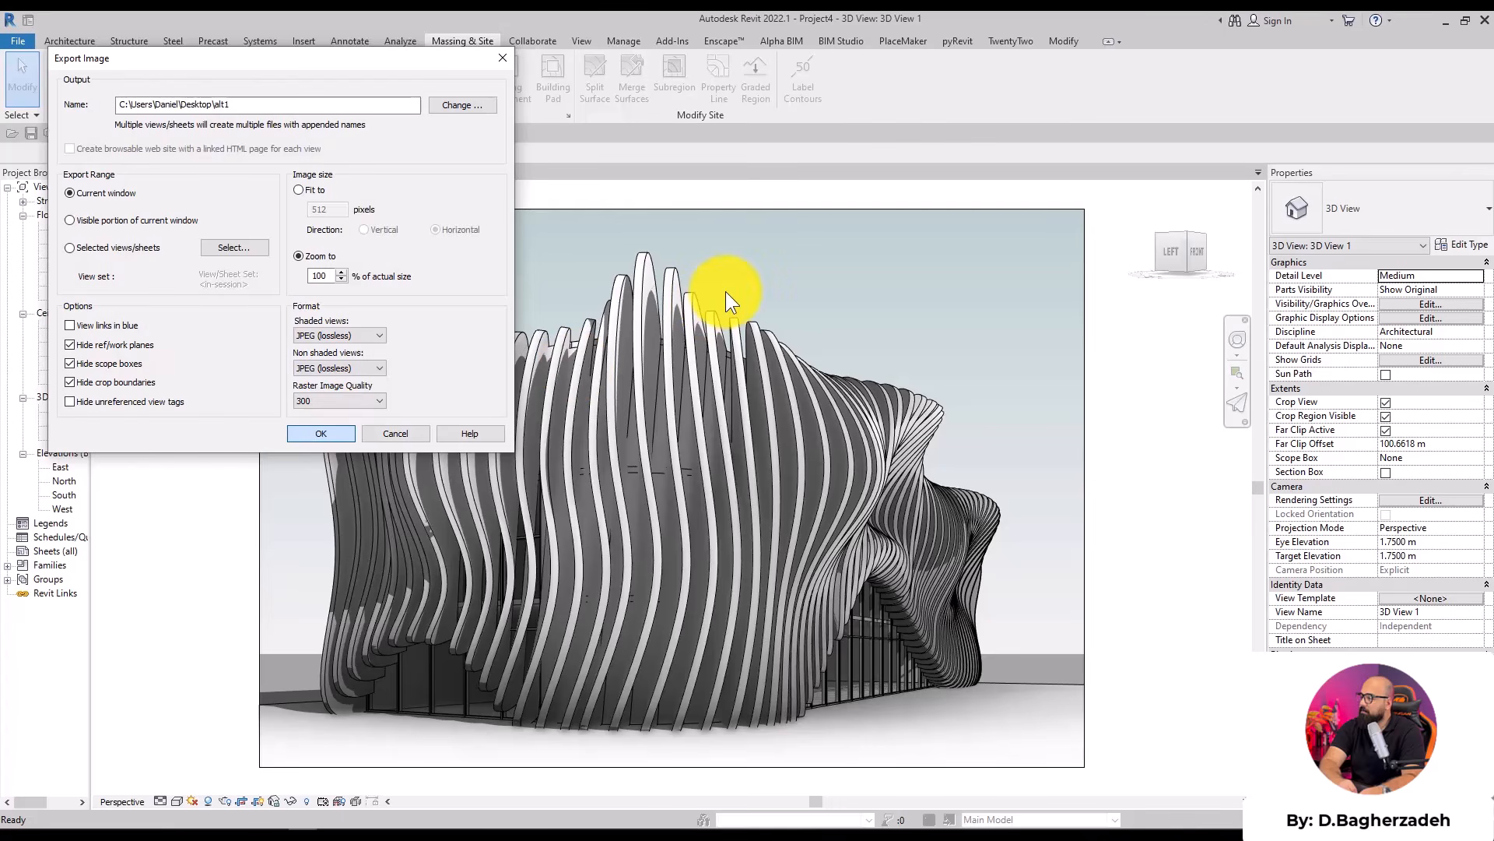
pyautogui.press('Return')
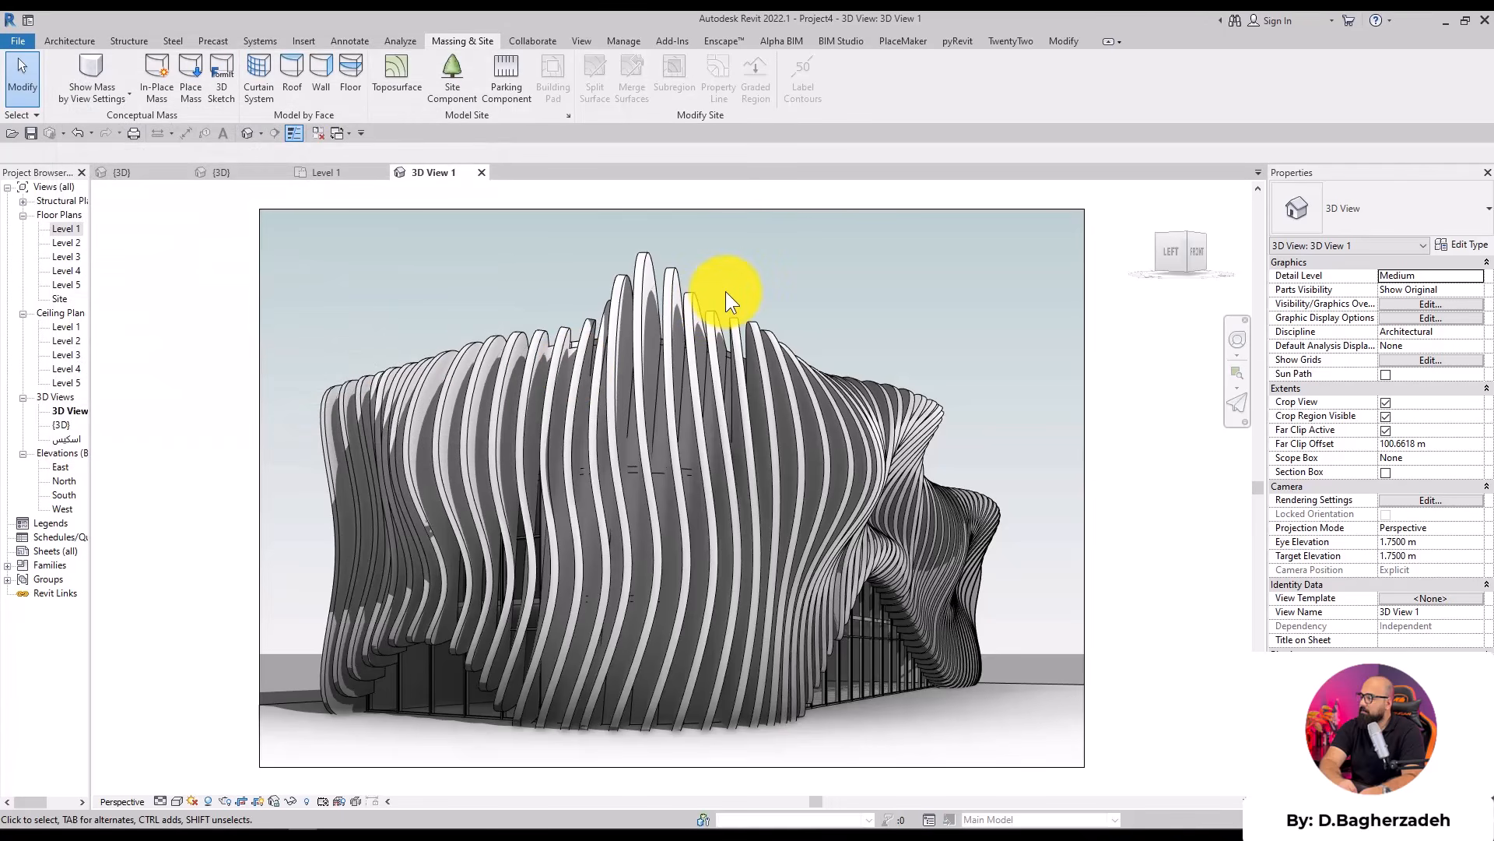
# Close the inactive views and switch to the fin family's 3D view
pyautogui.scroll(3, 1017, 529)
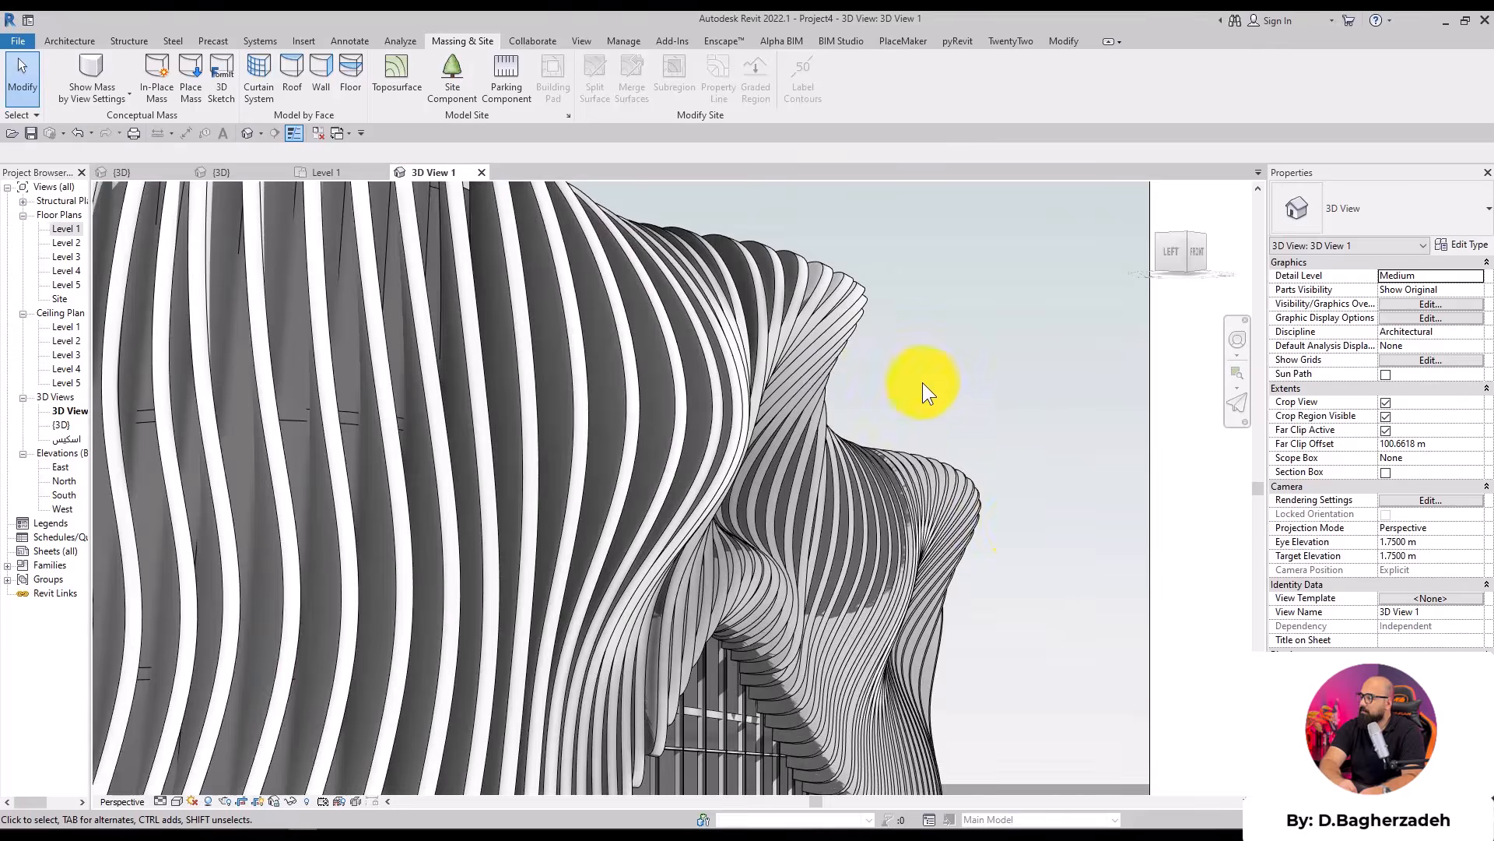
pyautogui.scroll(-5, 970, 442)
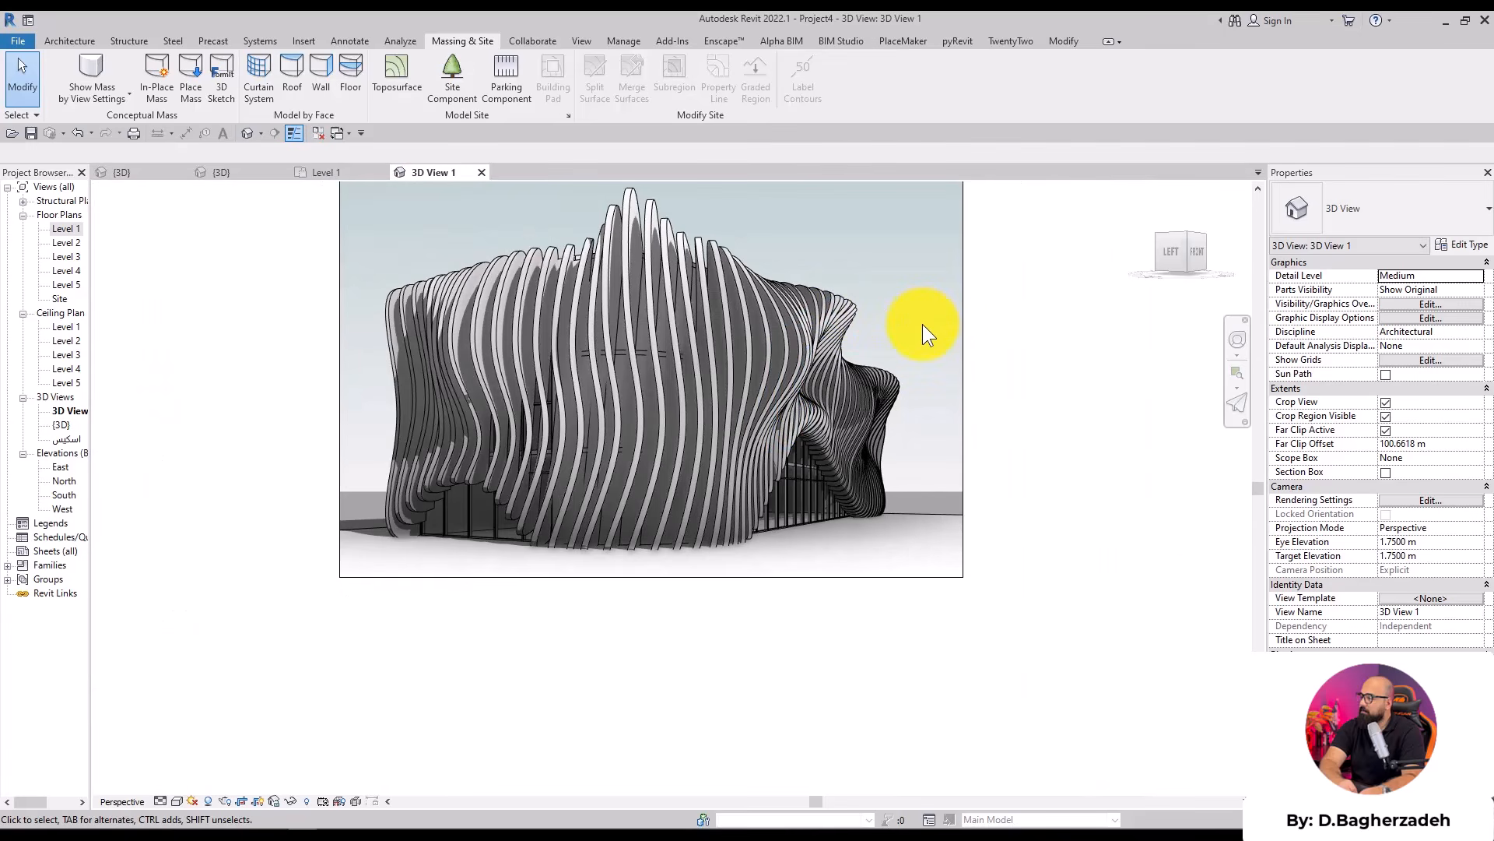
pyautogui.scroll(3, 872, 374)
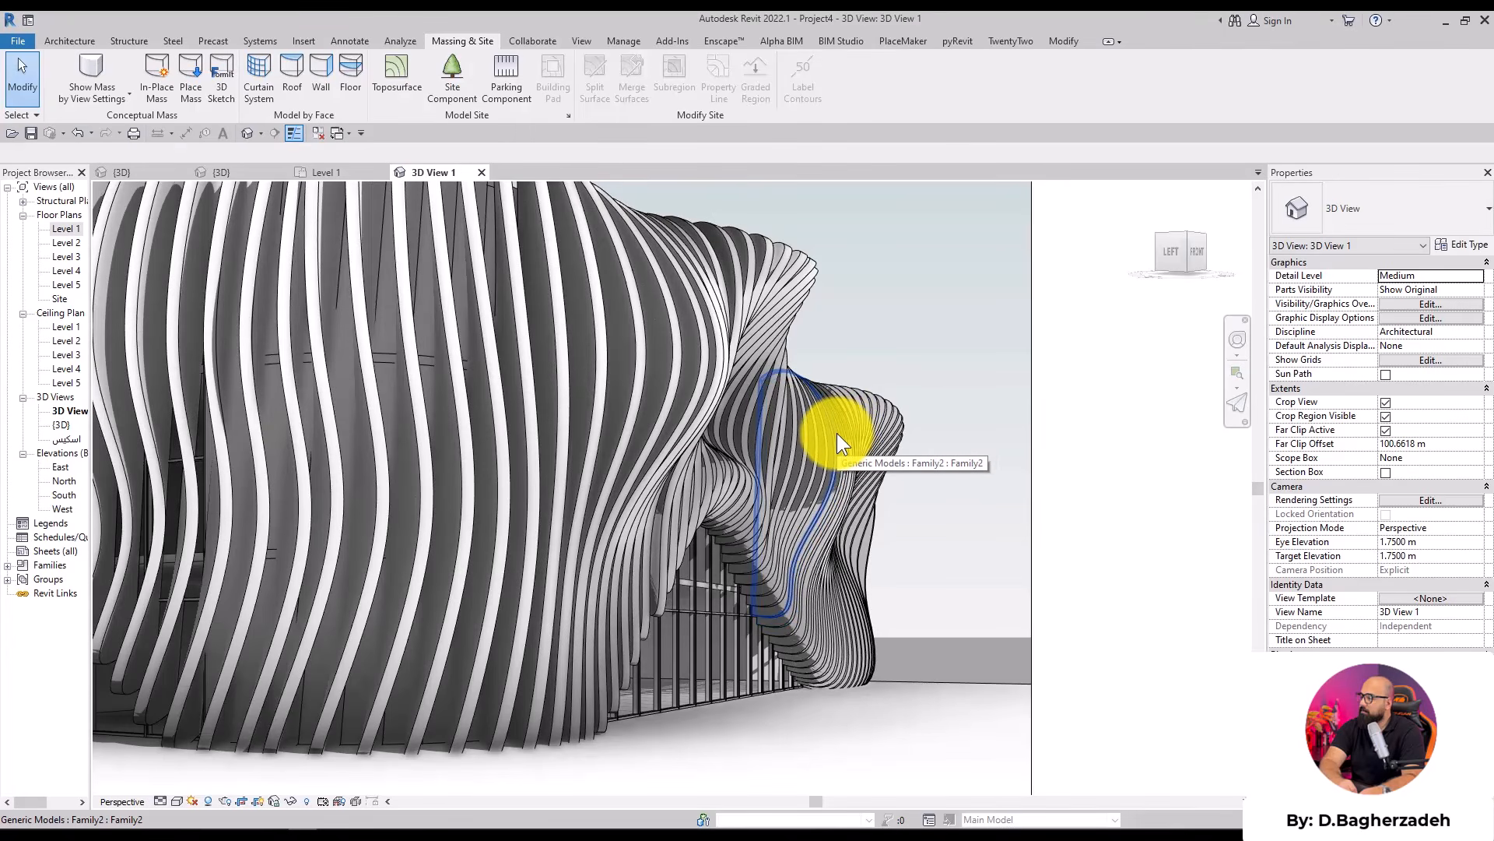
pyautogui.scroll(-3, 475, 465)
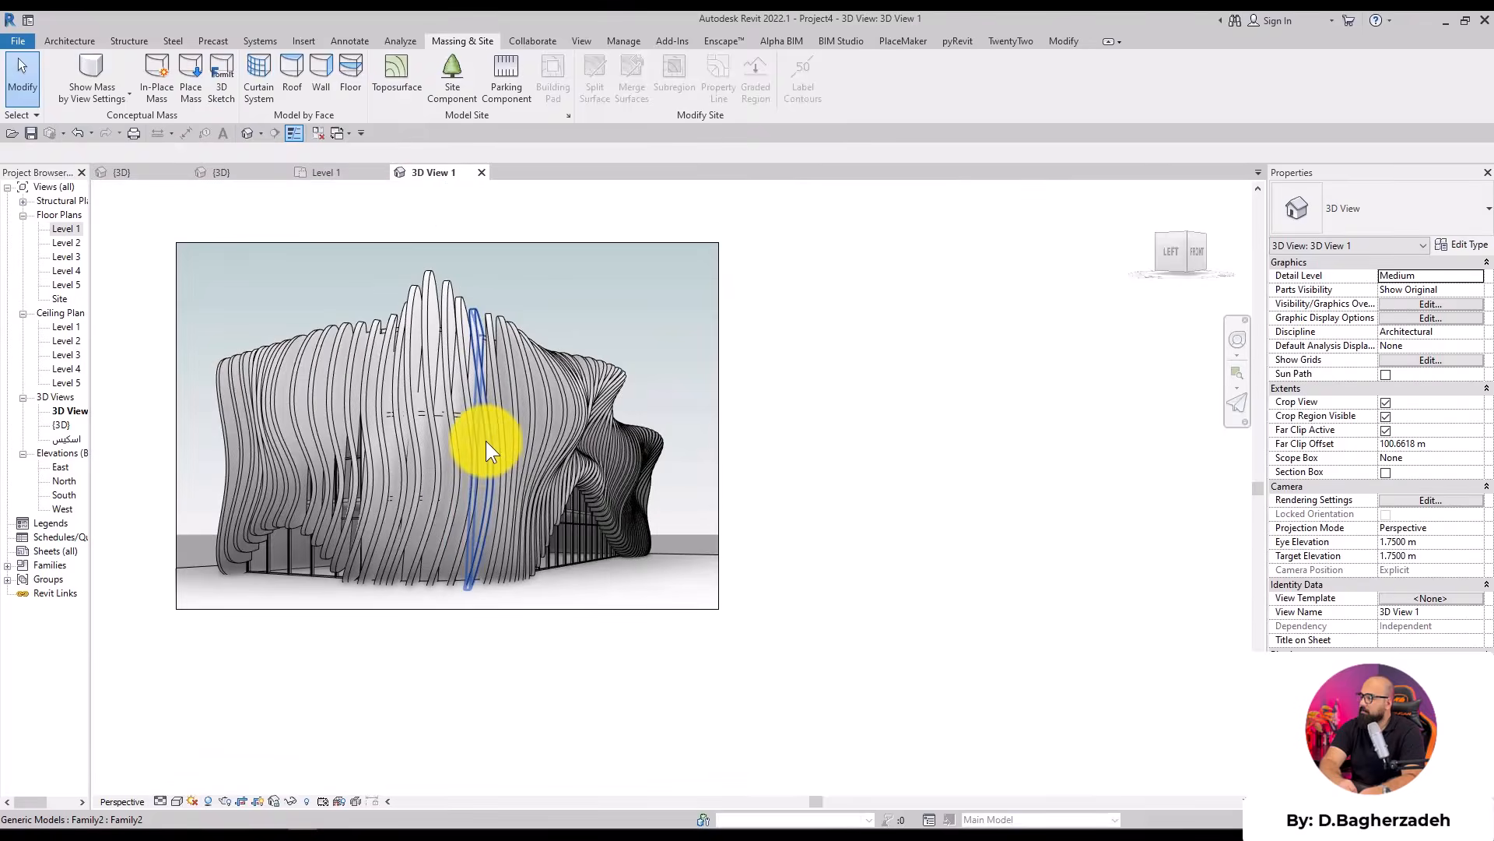
pyautogui.click(464, 353)
pyautogui.click(313, 134)
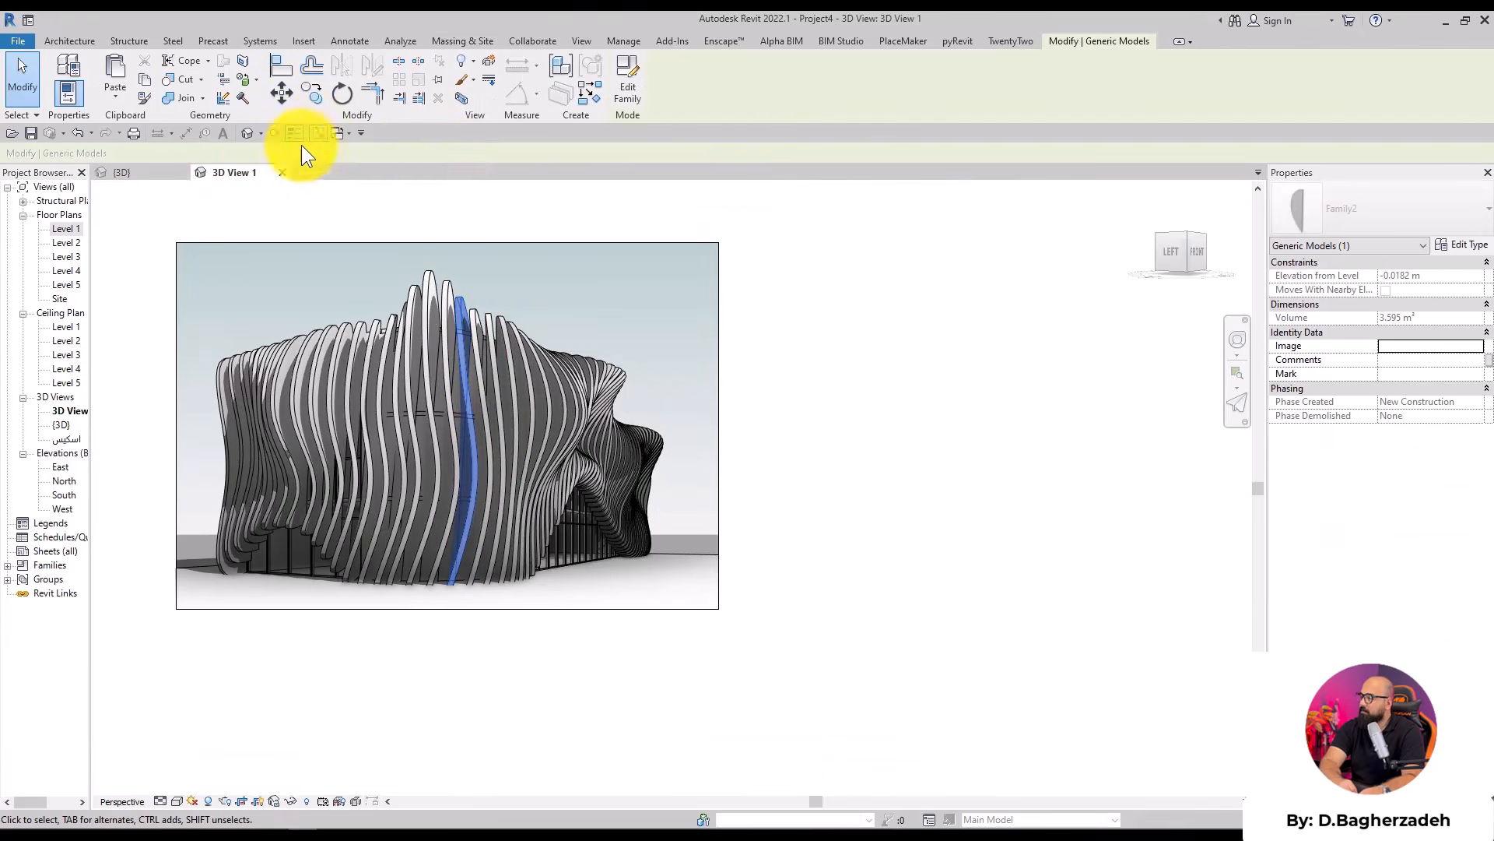
pyautogui.click(161, 171)
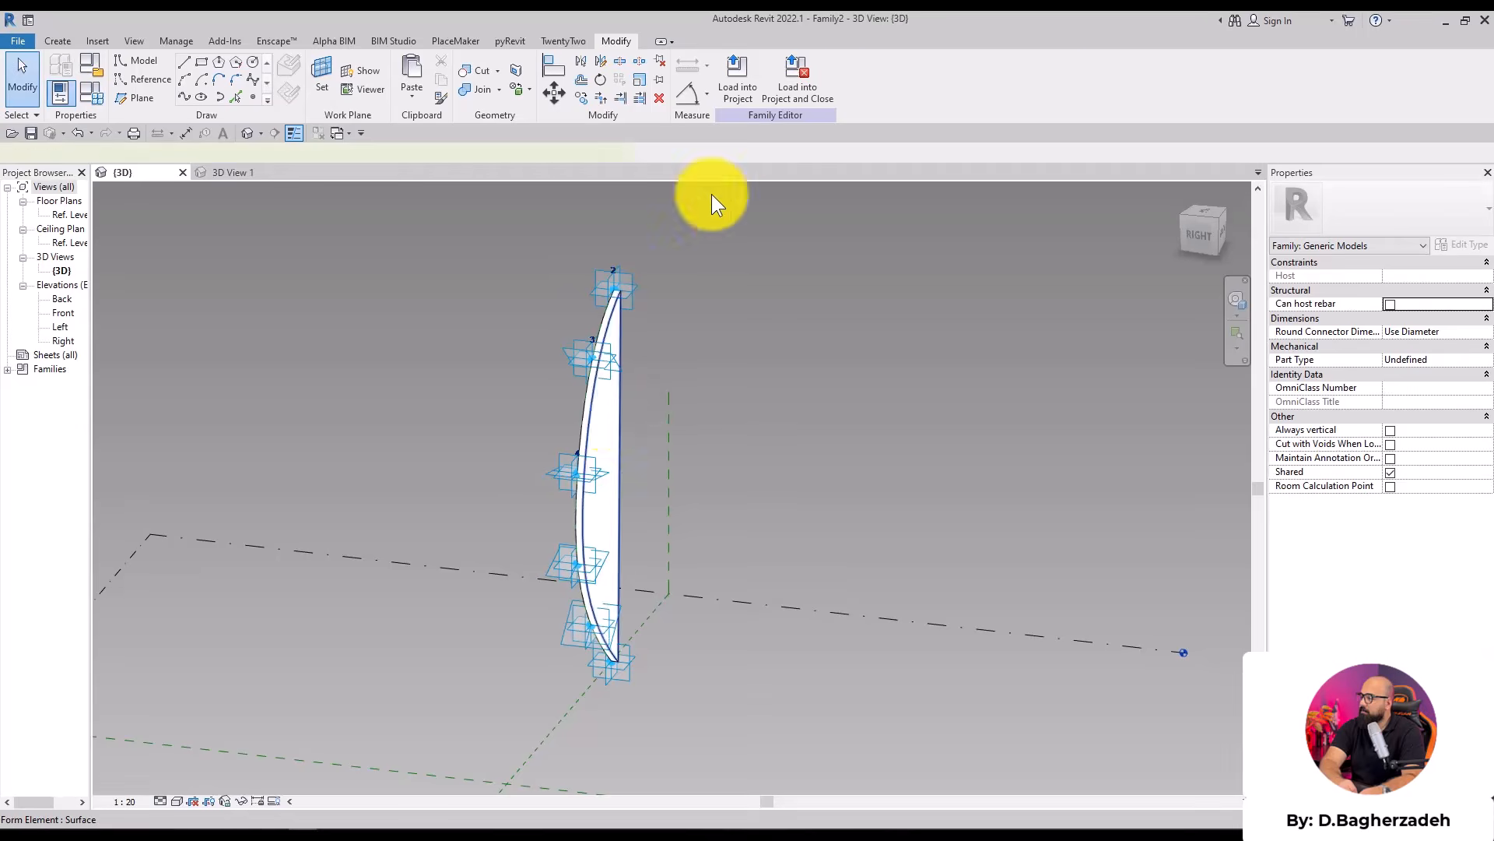
# Dissolve the fin's form and its reference lines, leaving only the six adaptive points
pyautogui.click(649, 316)
pyautogui.click(909, 90)
pyautogui.keyDown('shift'); pyautogui.moveTo(755, 294); pyautogui.dragTo(1067, 246, button='middle'); pyautogui.keyUp('shift')
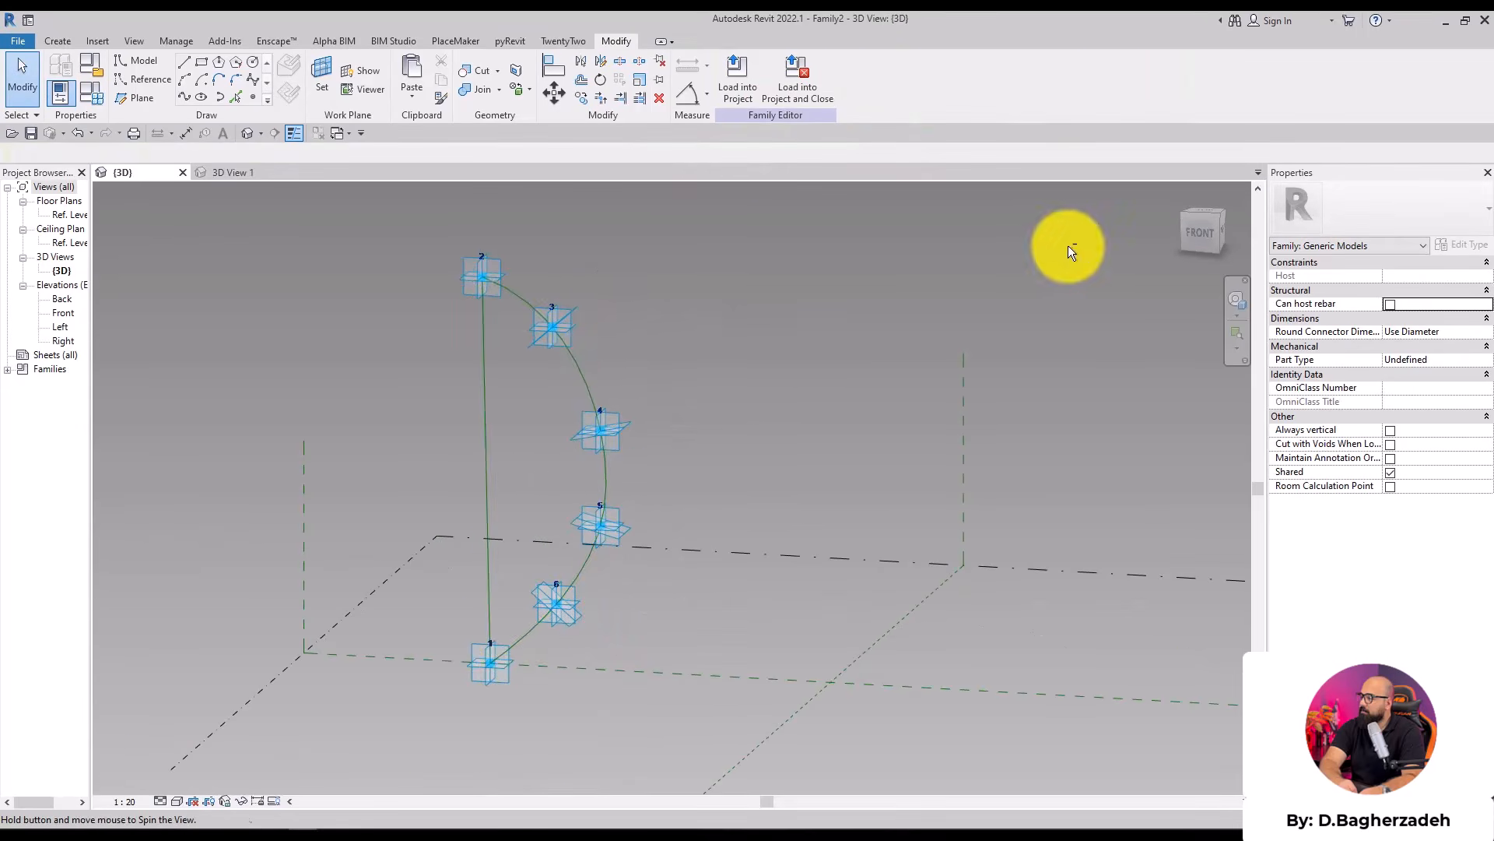
pyautogui.click(582, 368)
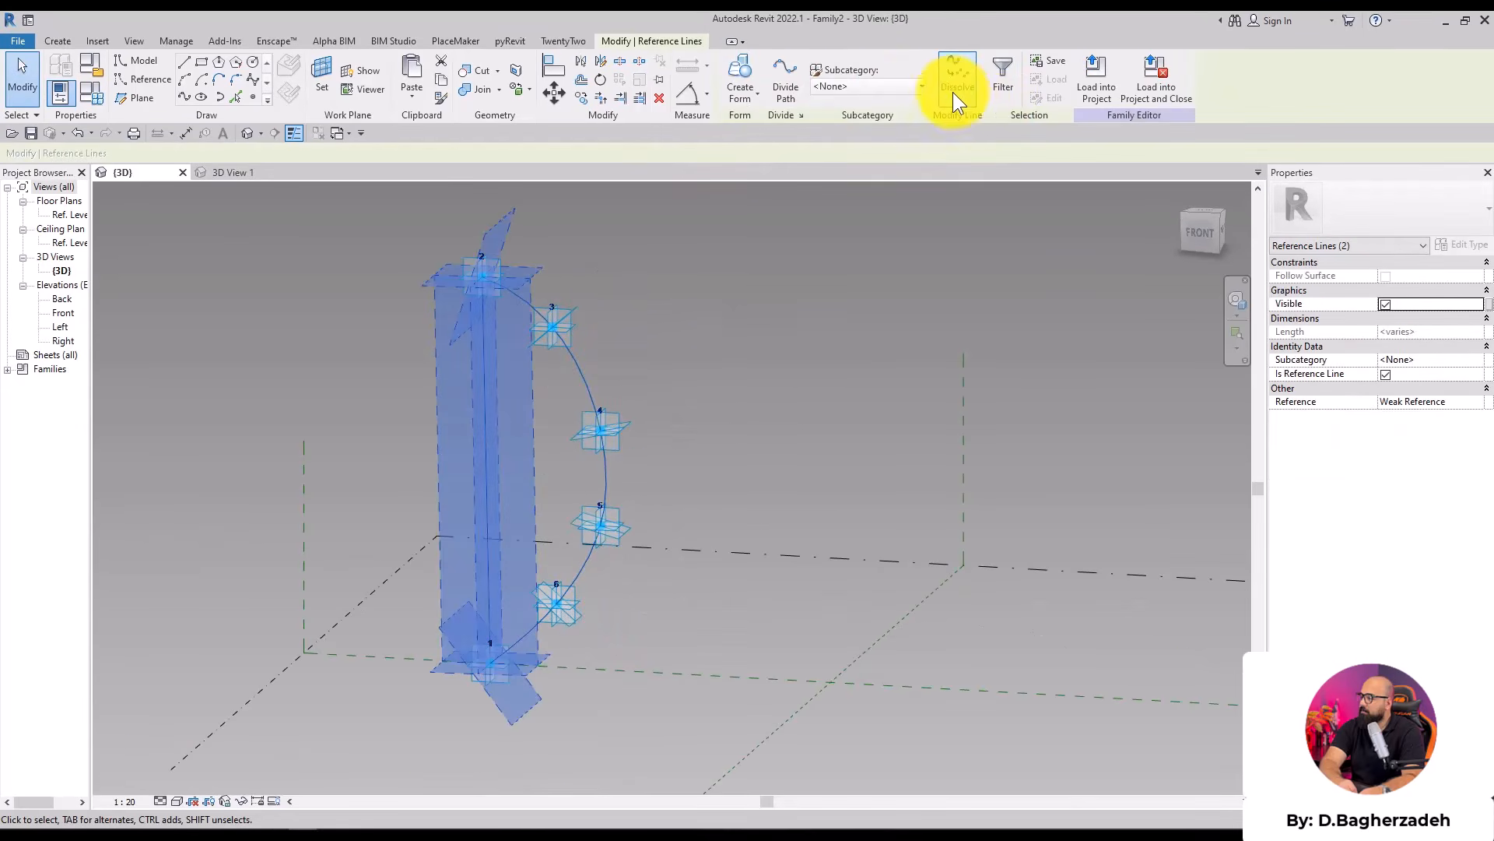
pyautogui.click(952, 92)
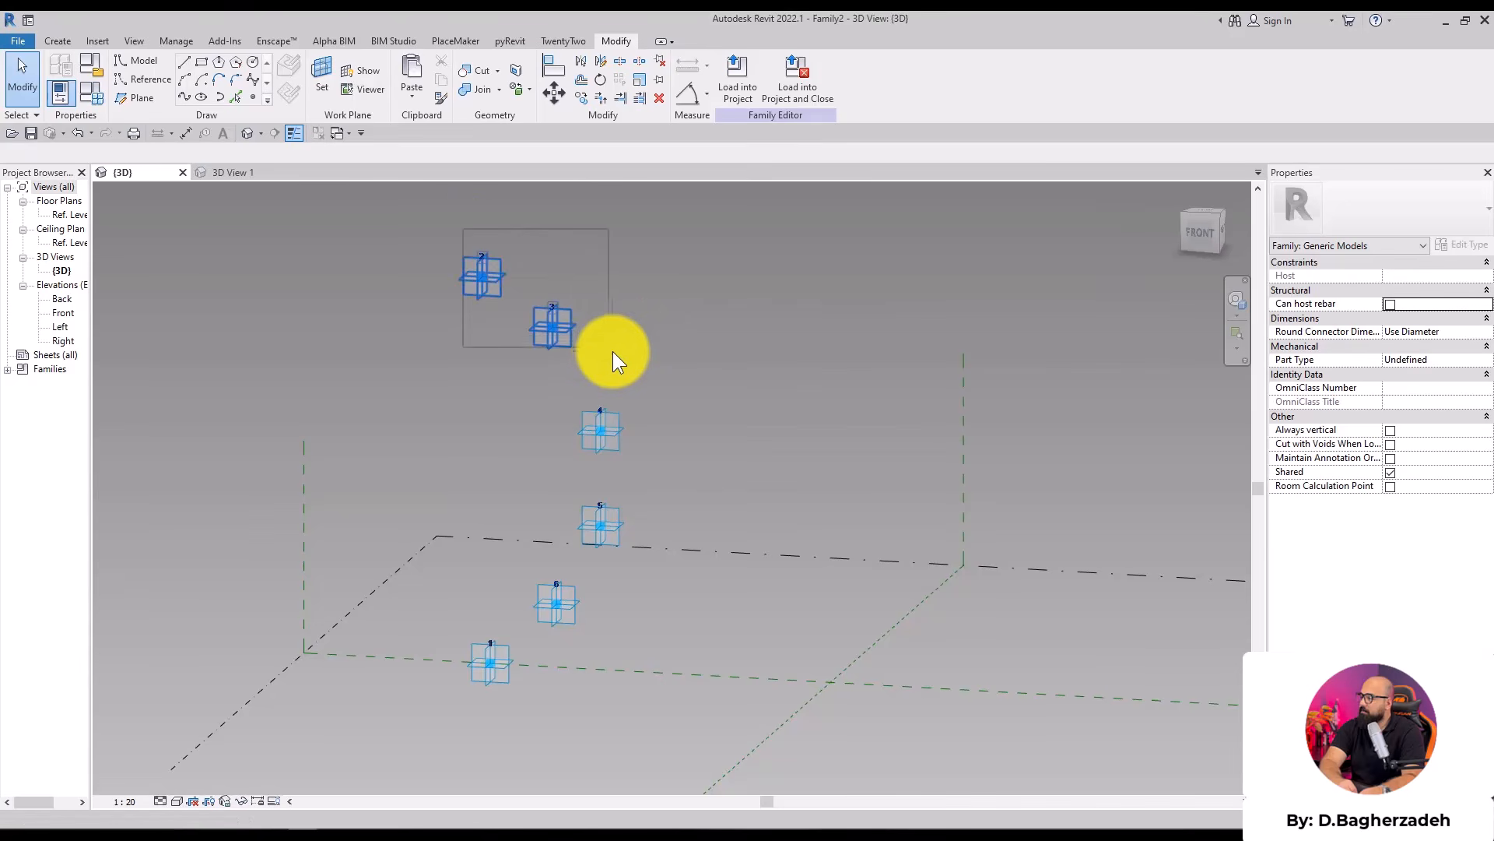
# Connect each neighbouring pair of adaptive points with a straight line, closing the loop between the topmost and lowest points
pyautogui.moveTo(613, 352); pyautogui.dragTo(614, 354)
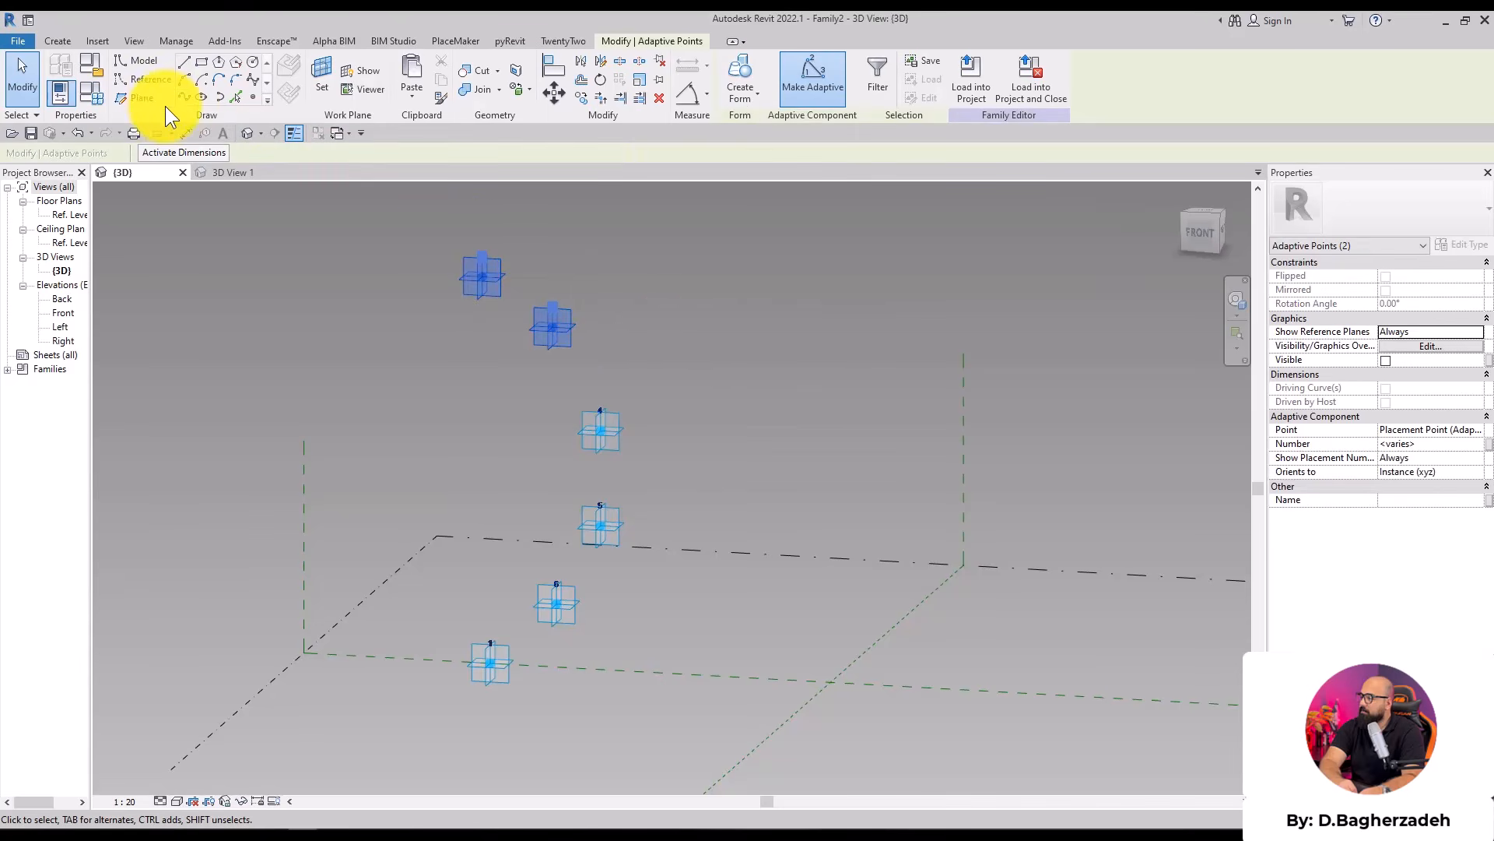
pyautogui.click(181, 101)
pyautogui.scroll(1, 472, 265)
pyautogui.click(540, 278)
pyautogui.moveTo(539, 277); pyautogui.dragTo(704, 485)
pyautogui.click(183, 98)
pyautogui.moveTo(529, 421); pyautogui.dragTo(716, 608)
pyautogui.click(183, 98)
pyautogui.moveTo(676, 607); pyautogui.dragTo(710, 448, button='middle')
pyautogui.moveTo(557, 370); pyautogui.dragTo(728, 523)
pyautogui.click(183, 98)
pyautogui.moveTo(464, 439); pyautogui.dragTo(659, 605)
pyautogui.click(184, 98)
pyautogui.scroll(-2, 553, 509)
pyautogui.click(499, 239)
pyautogui.moveTo(488, 206); pyautogui.dragTo(556, 608)
pyautogui.press('Return')
# Create a solid form from the closed loop of six straight lines
pyautogui.press('Tab')
pyautogui.click(599, 317)
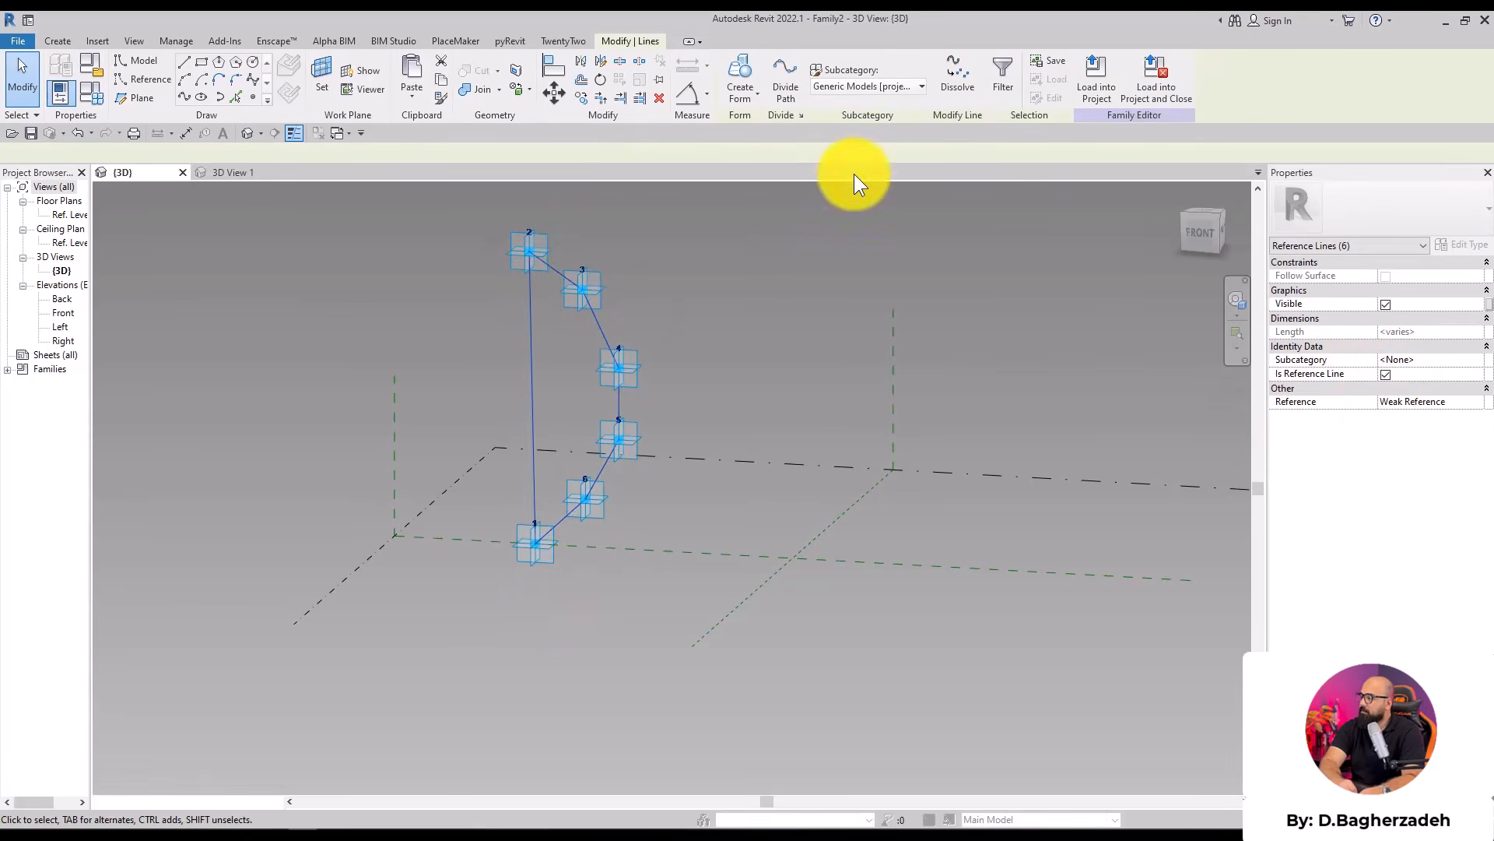
pyautogui.keyDown('shift'); pyautogui.moveTo(826, 361); pyautogui.dragTo(693, 382, button='middle'); pyautogui.keyUp('shift')
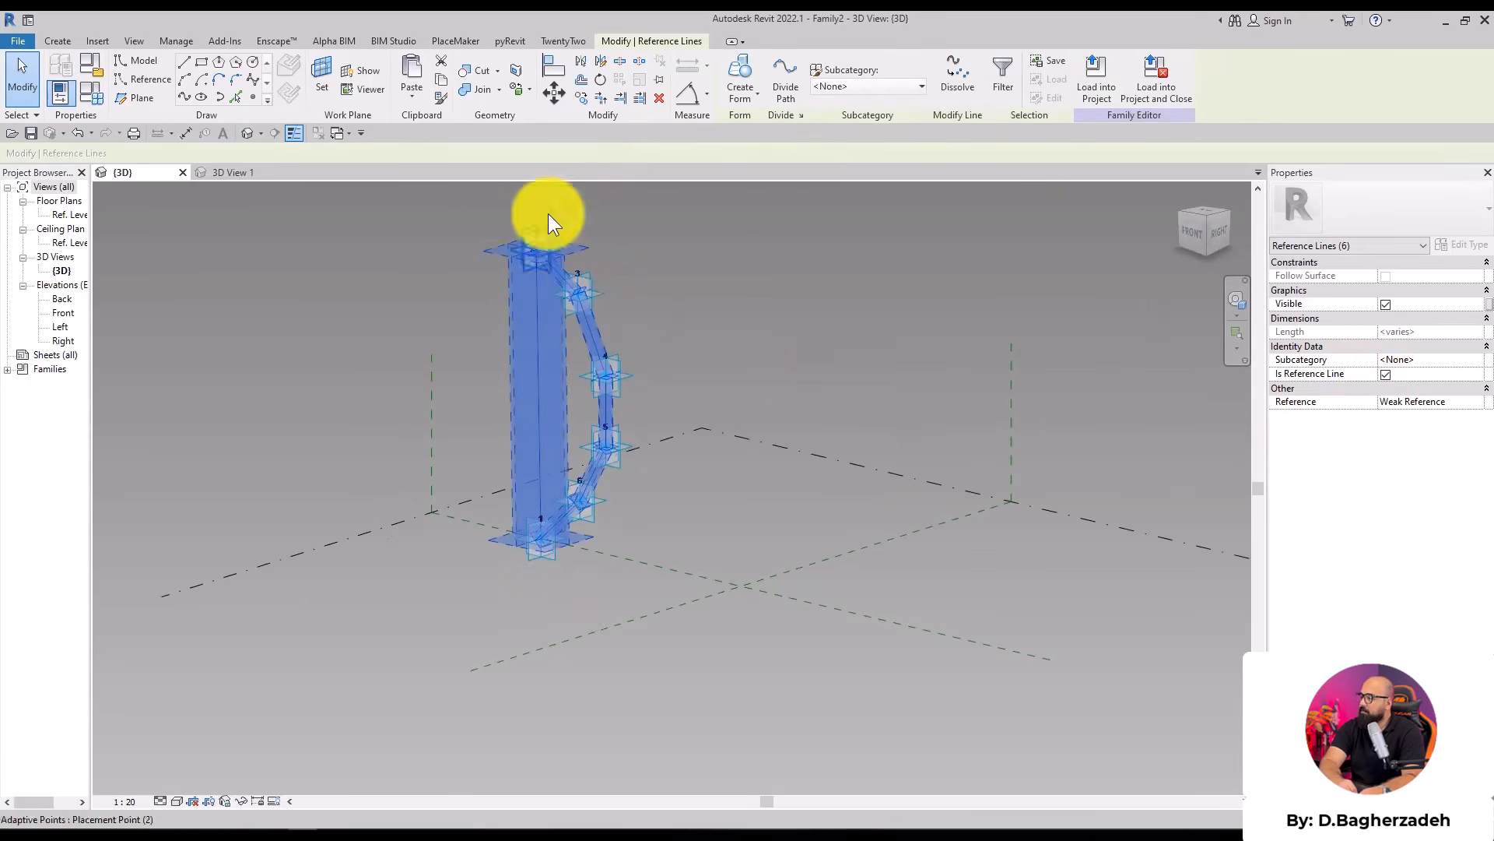
pyautogui.click(740, 73)
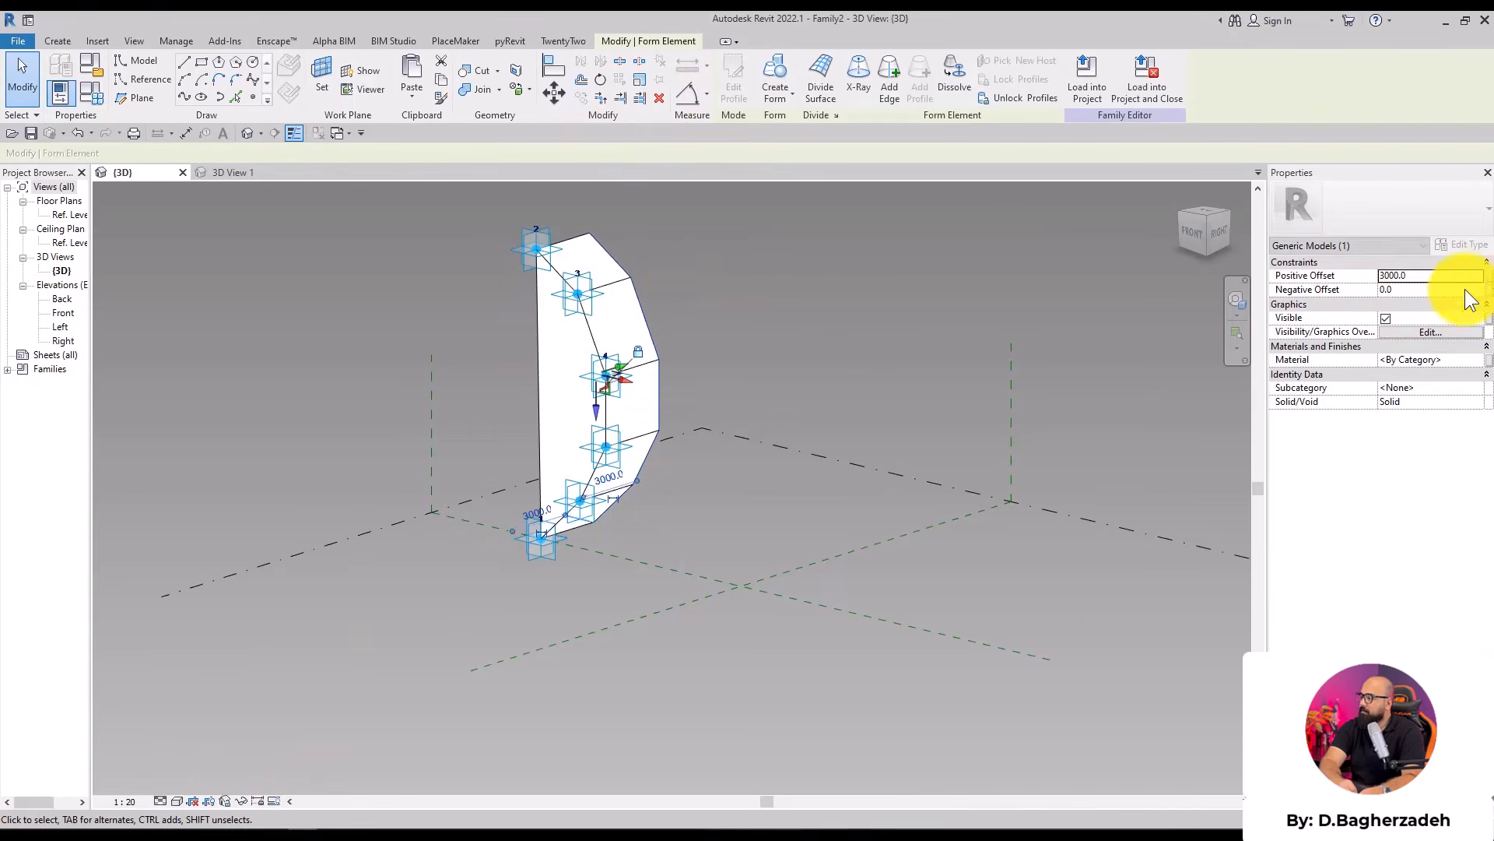
# Associate the faceted form's Positive Offset with the family's existing length parameter listed below Default Elevation
pyautogui.click(1489, 276)
pyautogui.click(734, 362)
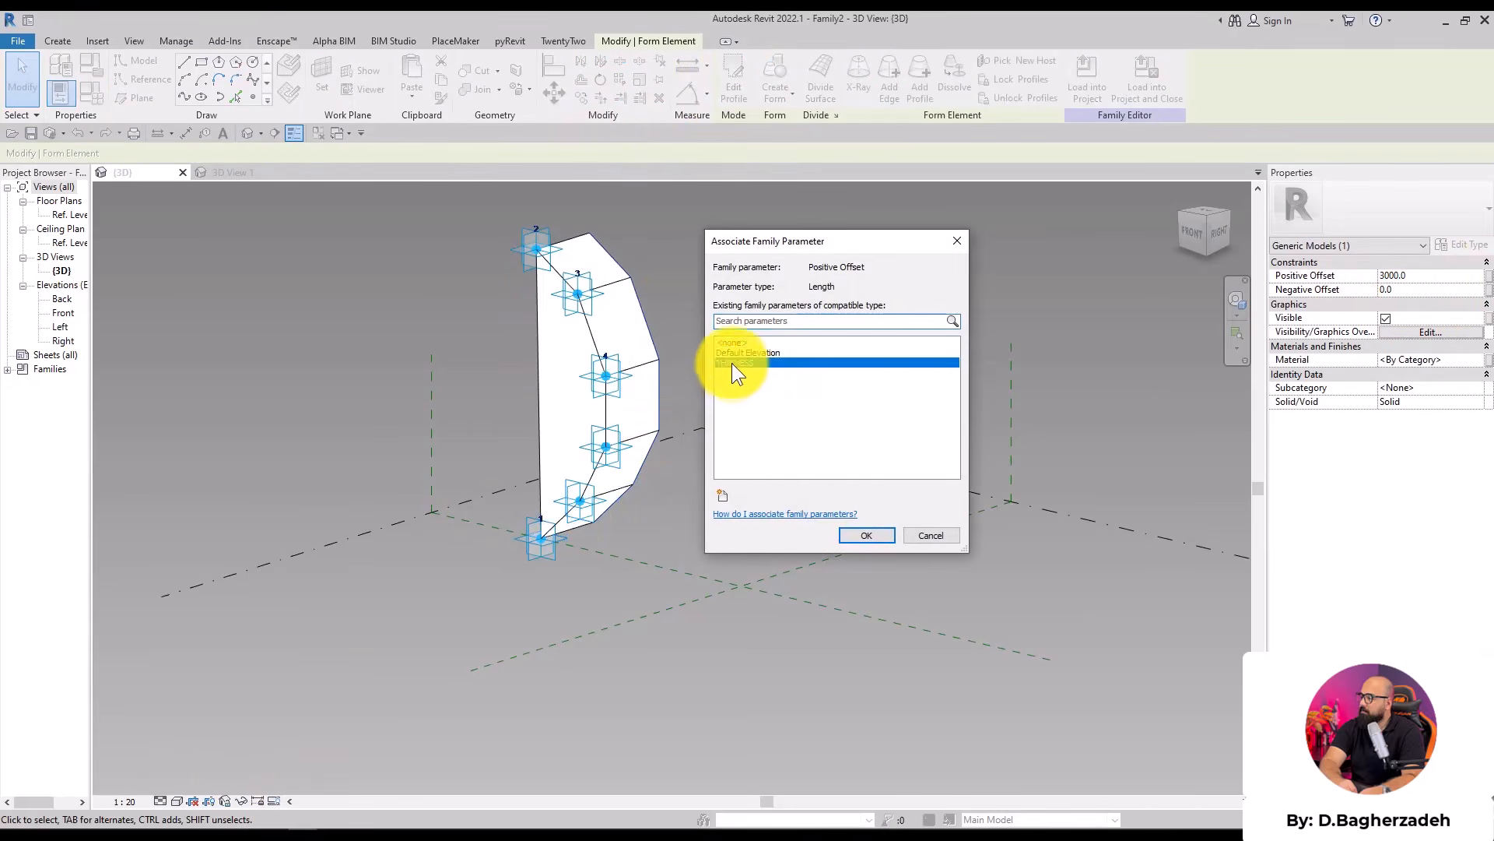
pyautogui.click(867, 534)
pyautogui.press('Escape')
# Load the faceted fin family into the project, overwriting the existing version, and fit the camera view
pyautogui.click(745, 86)
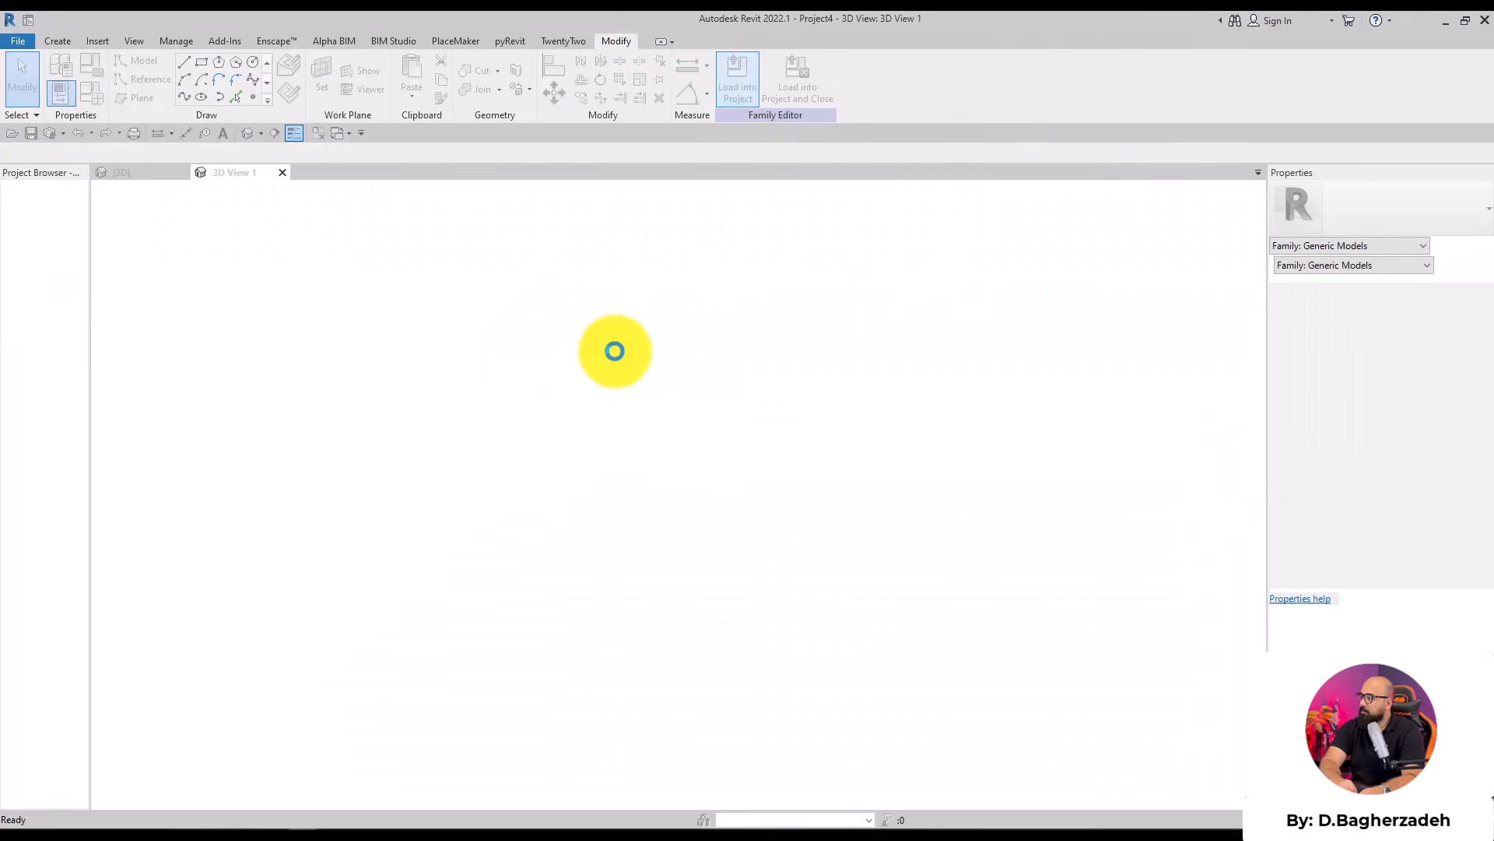
pyautogui.click(632, 383)
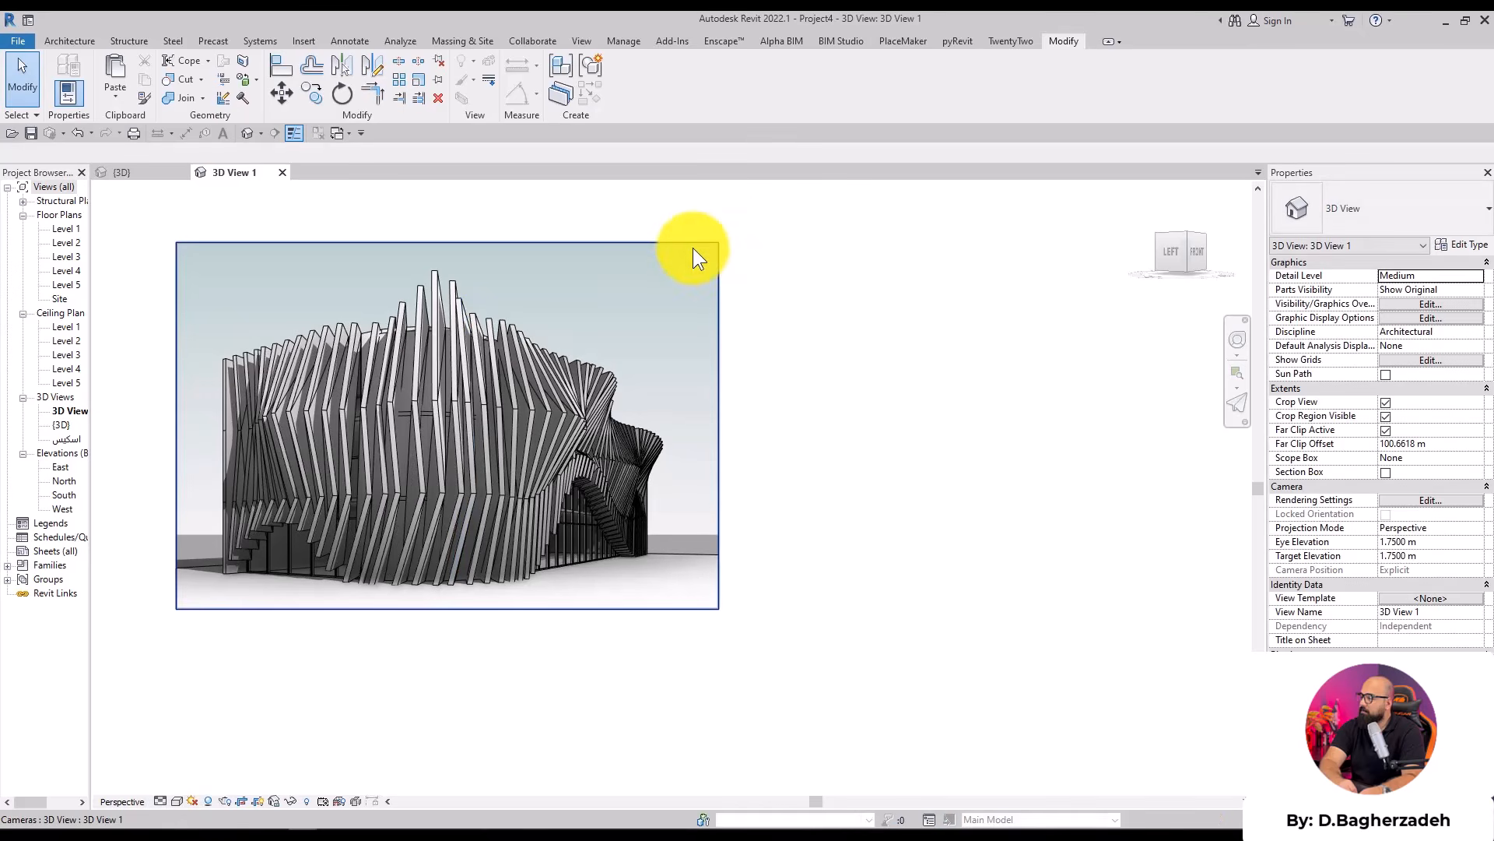
pyautogui.middleClick(762, 339)
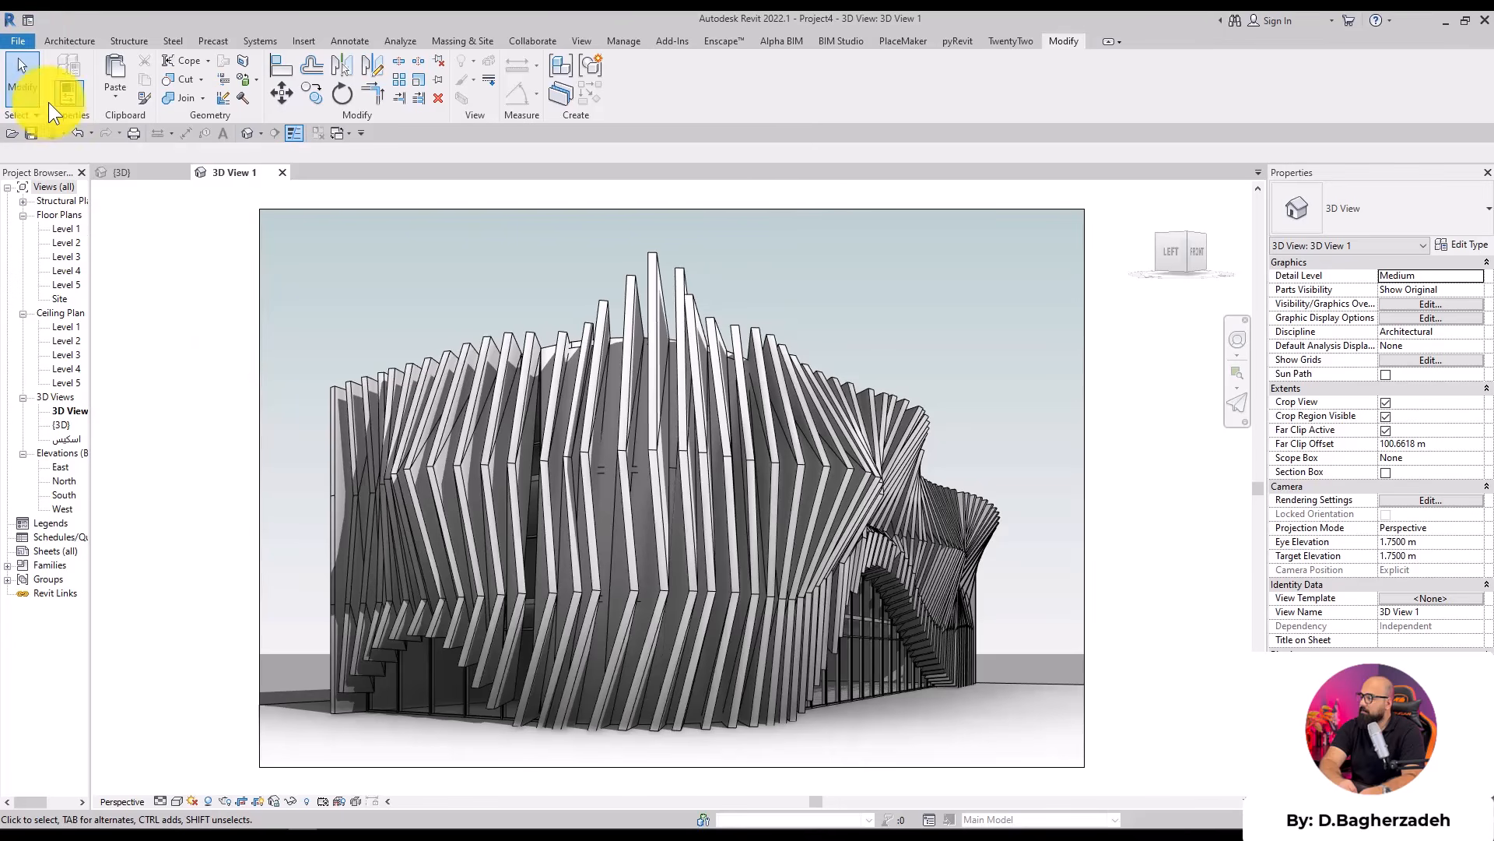
# Export the current camera view of the faceted fin facade as a JPEG image named alt2 on the Desktop
pyautogui.click(19, 41)
pyautogui.moveTo(80, 269)
pyautogui.scroll(-4, 196, 366)
pyautogui.moveTo(222, 291)
pyautogui.click(359, 311)
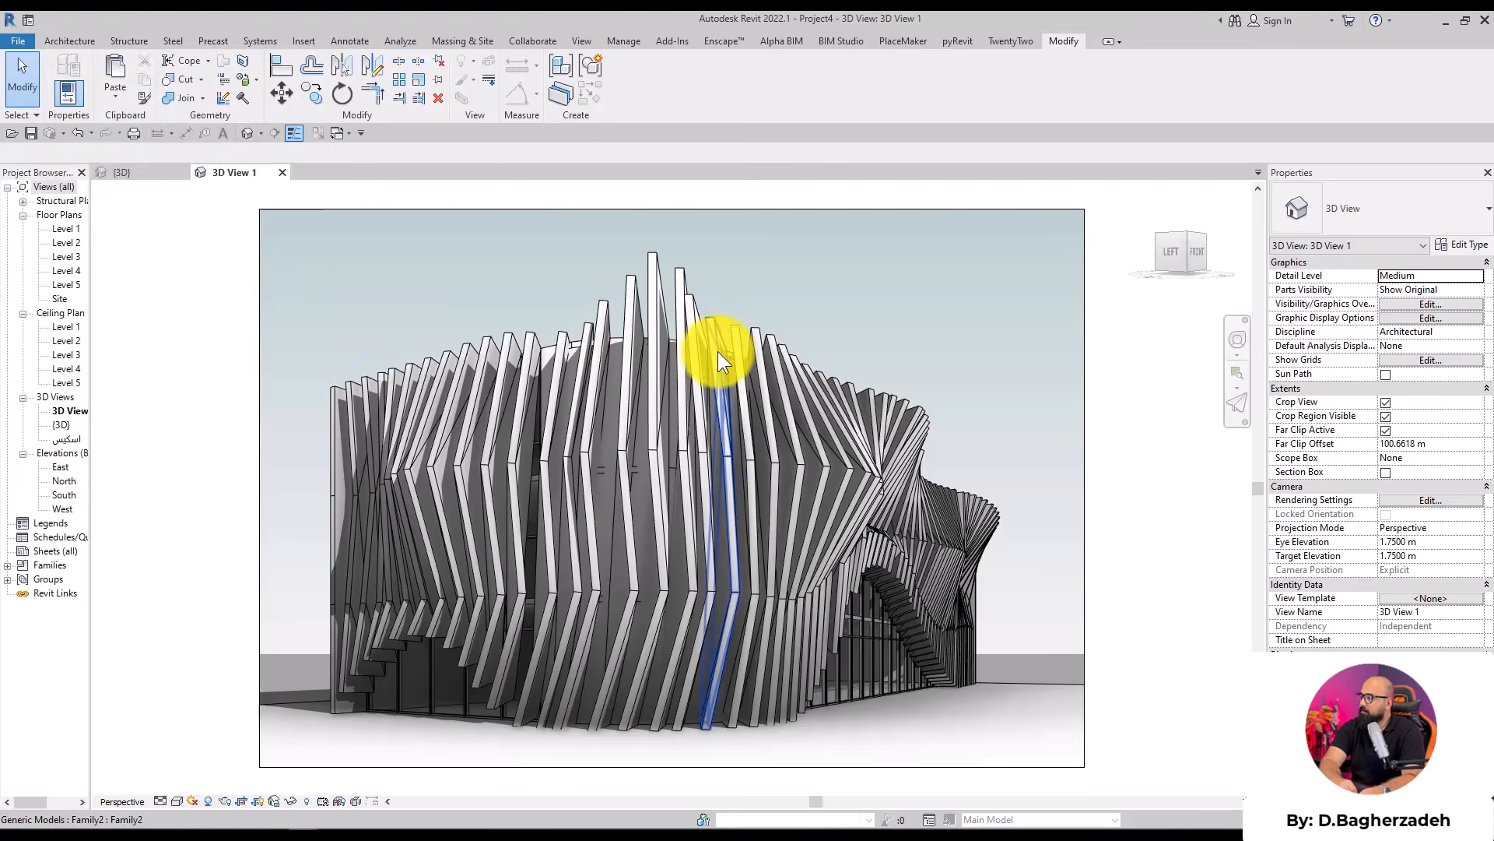
pyautogui.click(464, 106)
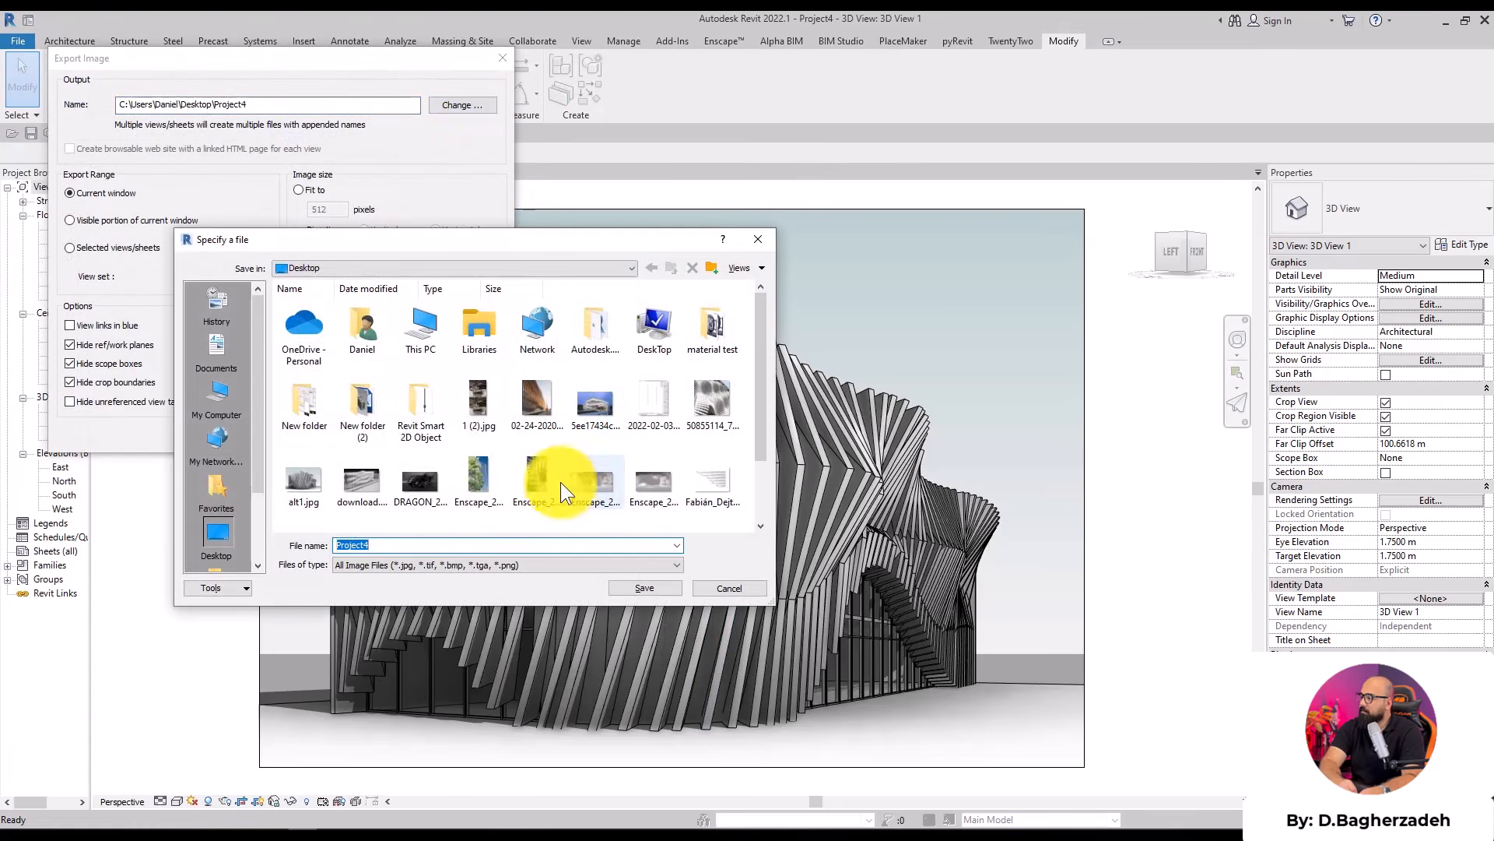
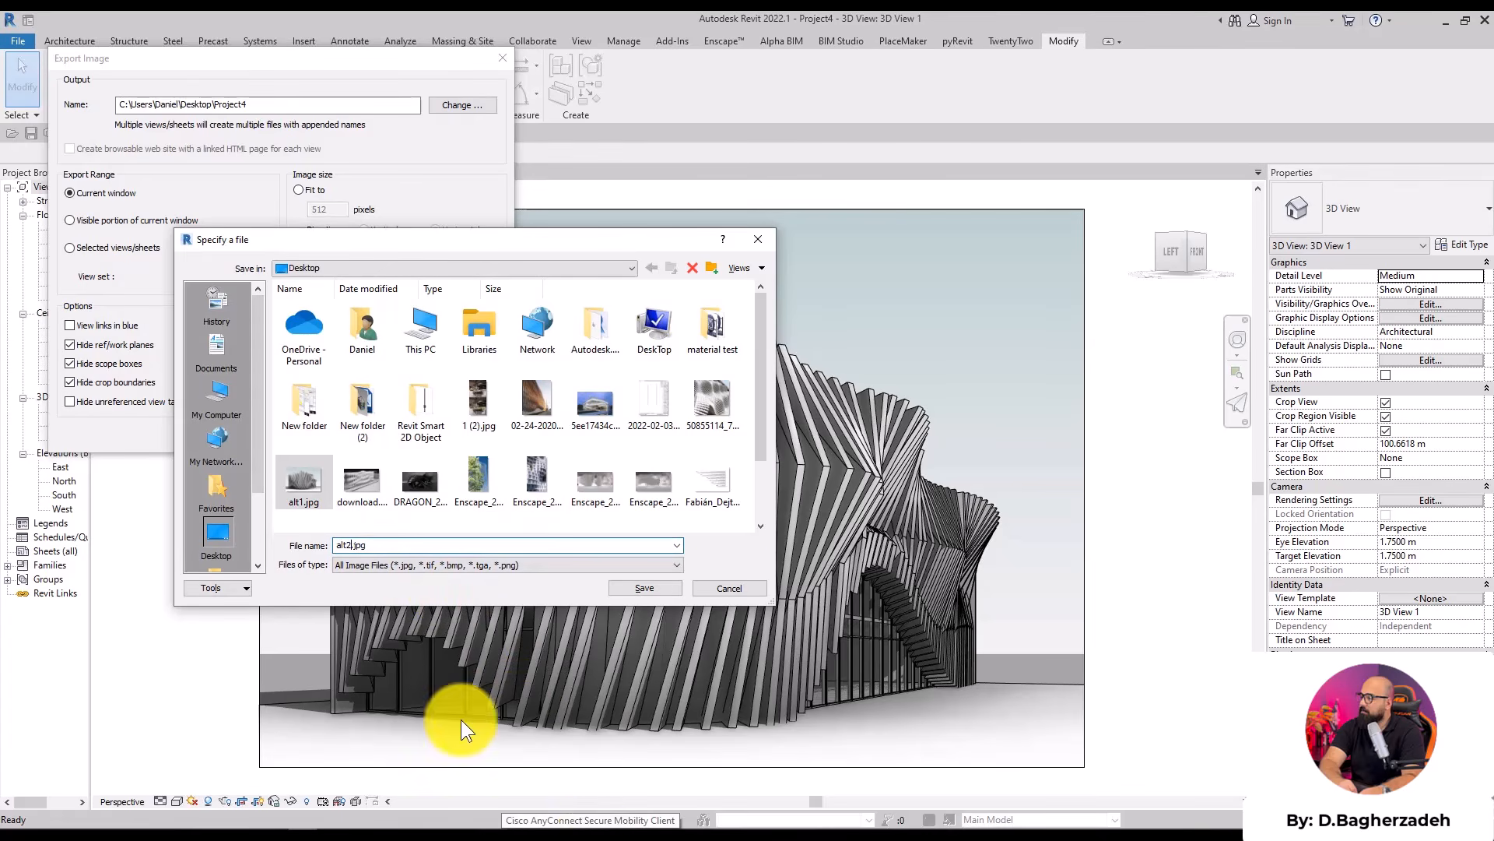
pyautogui.click(646, 589)
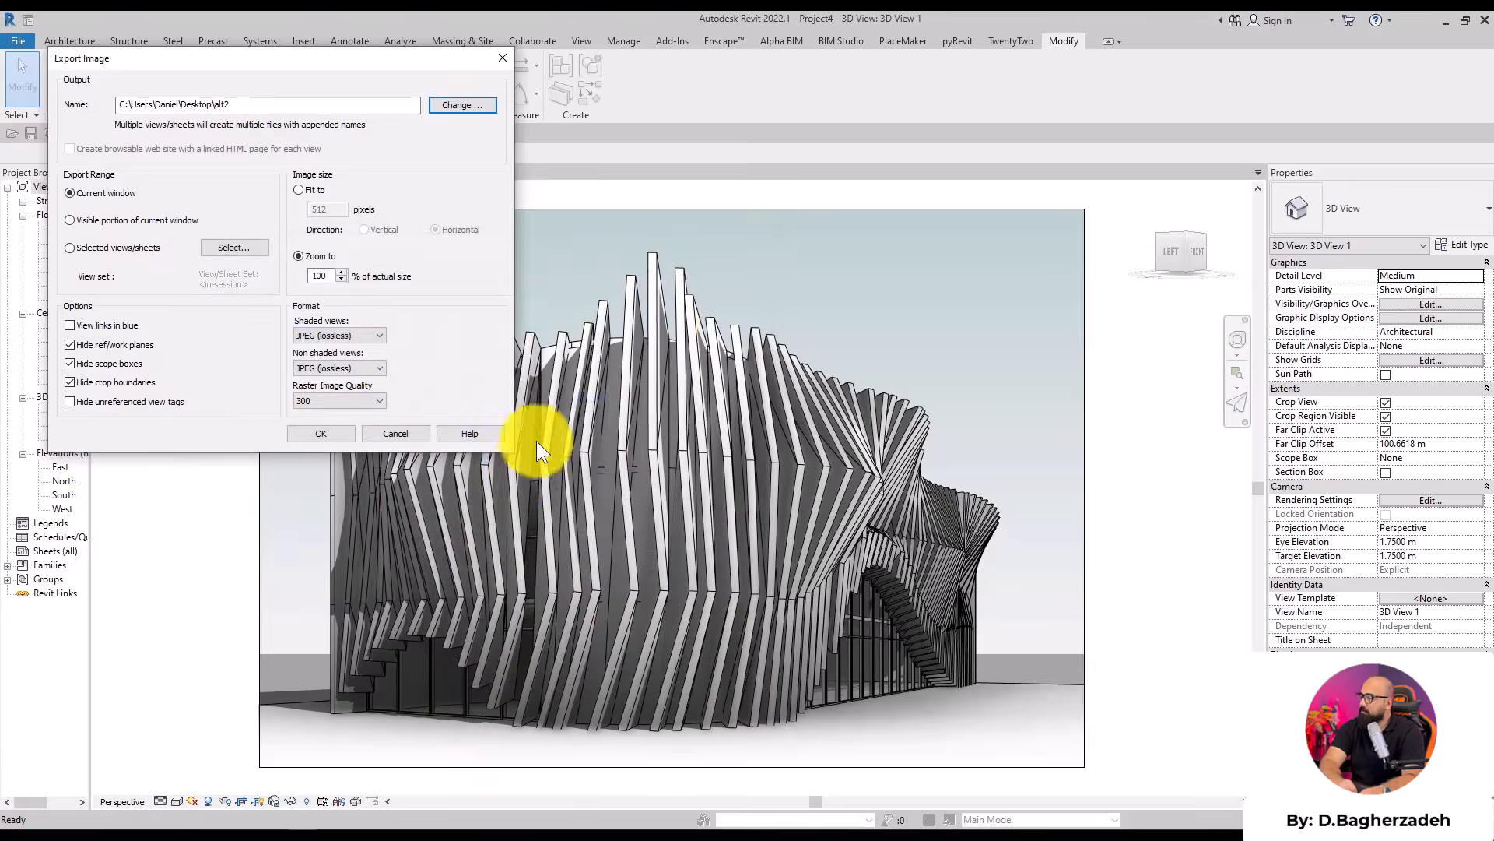
pyautogui.click(340, 433)
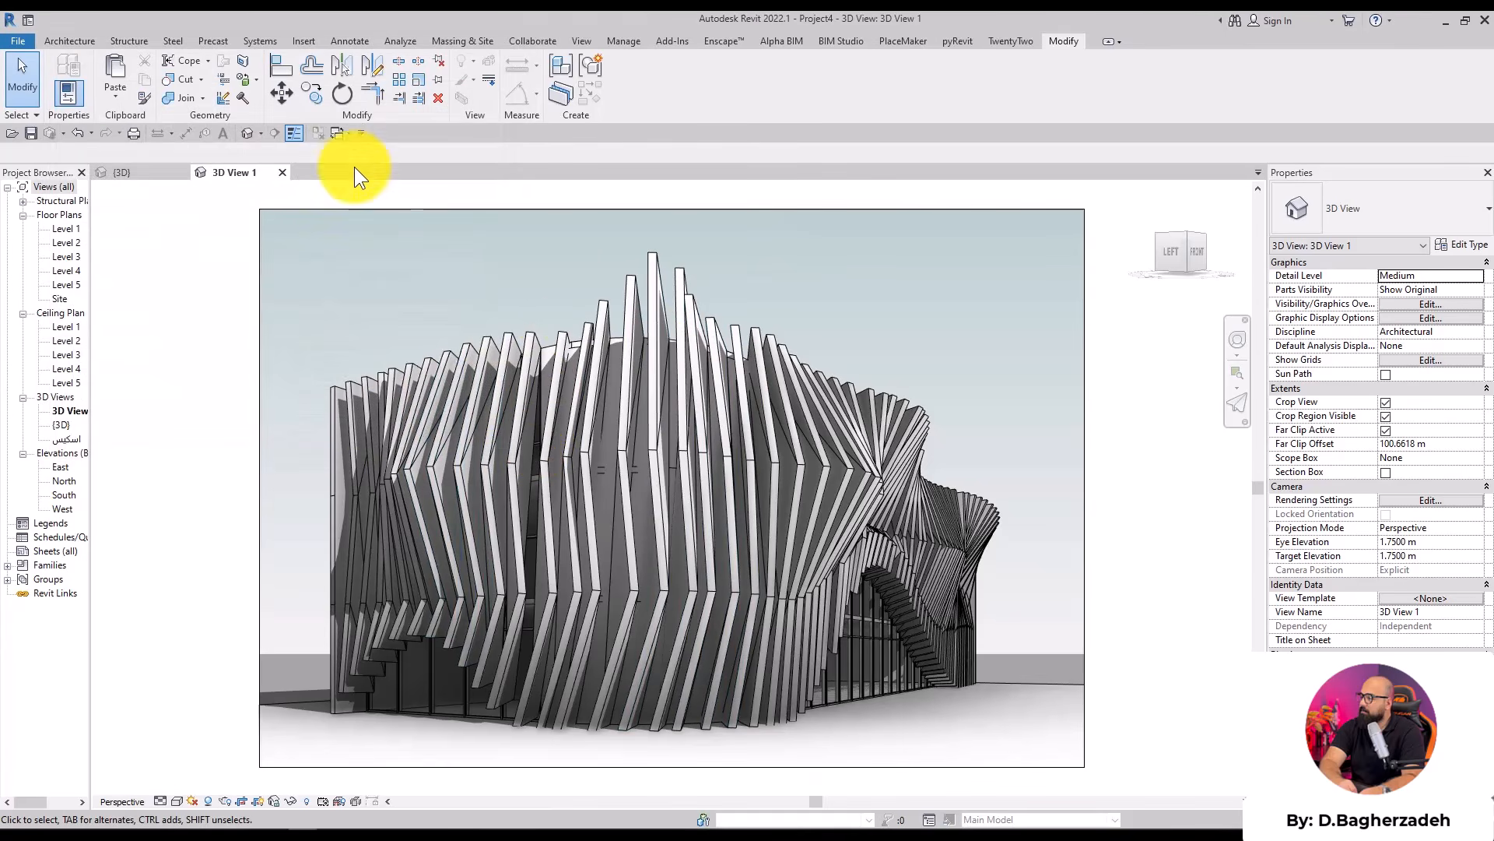
# Open the default 3D view and open the wavy fin facade mass for in-place editing
pyautogui.click(245, 134)
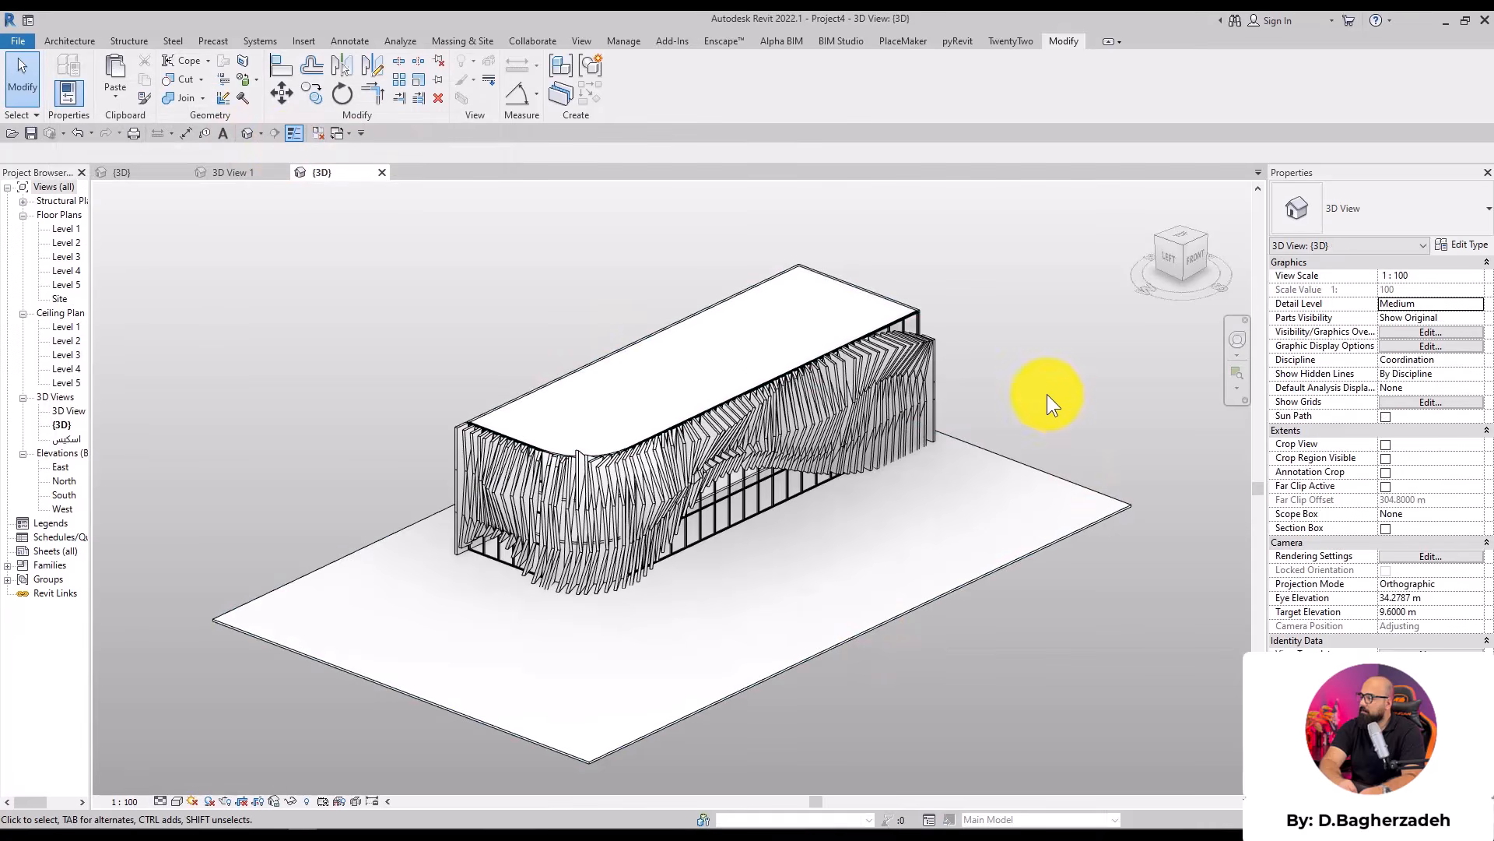
pyautogui.scroll(3, 755, 502)
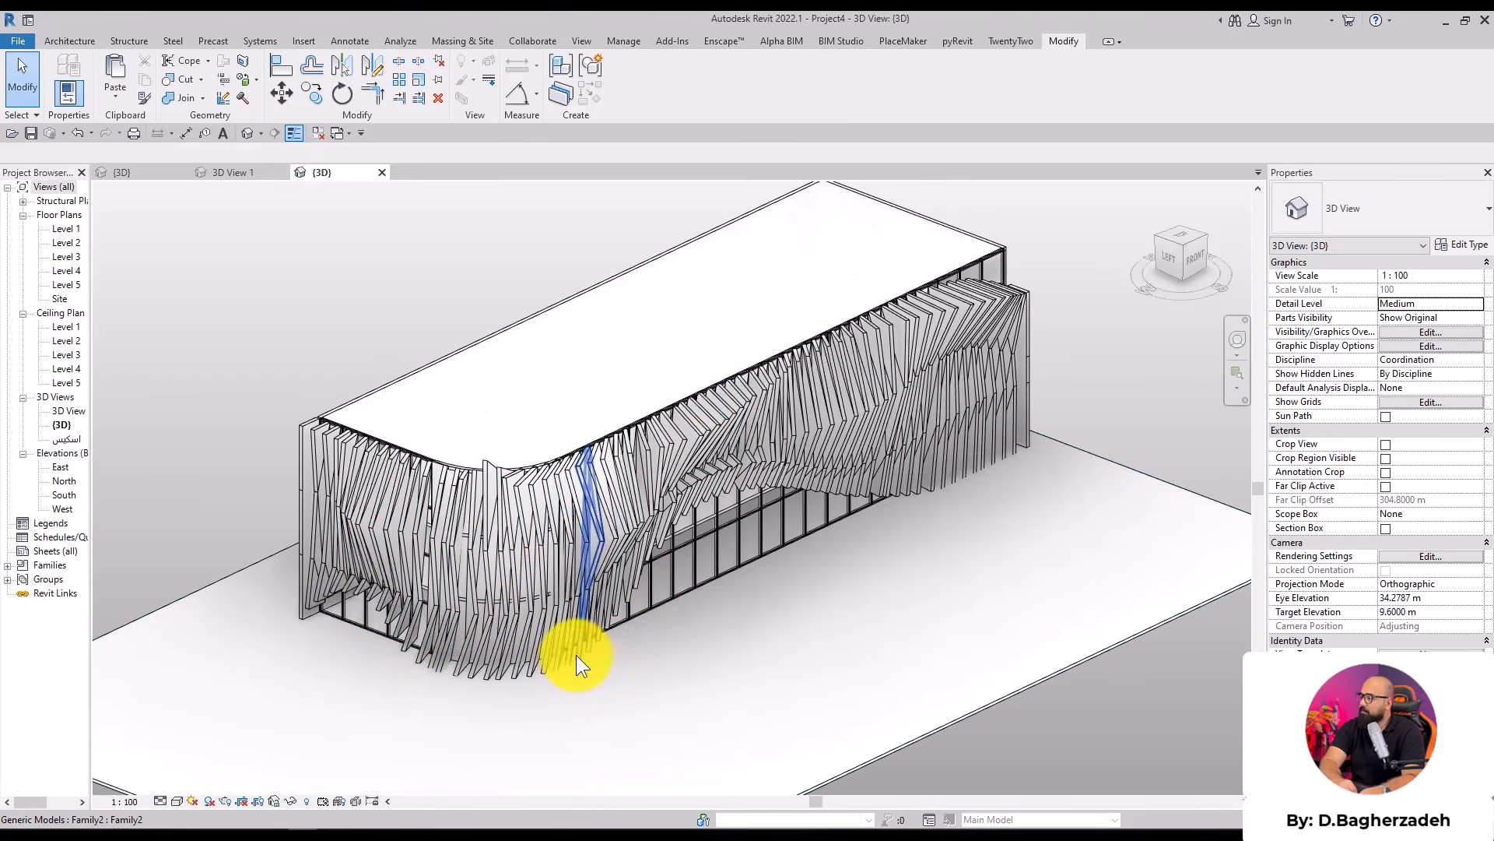
pyautogui.scroll(-3, 703, 283)
pyautogui.scroll(-1, 703, 282)
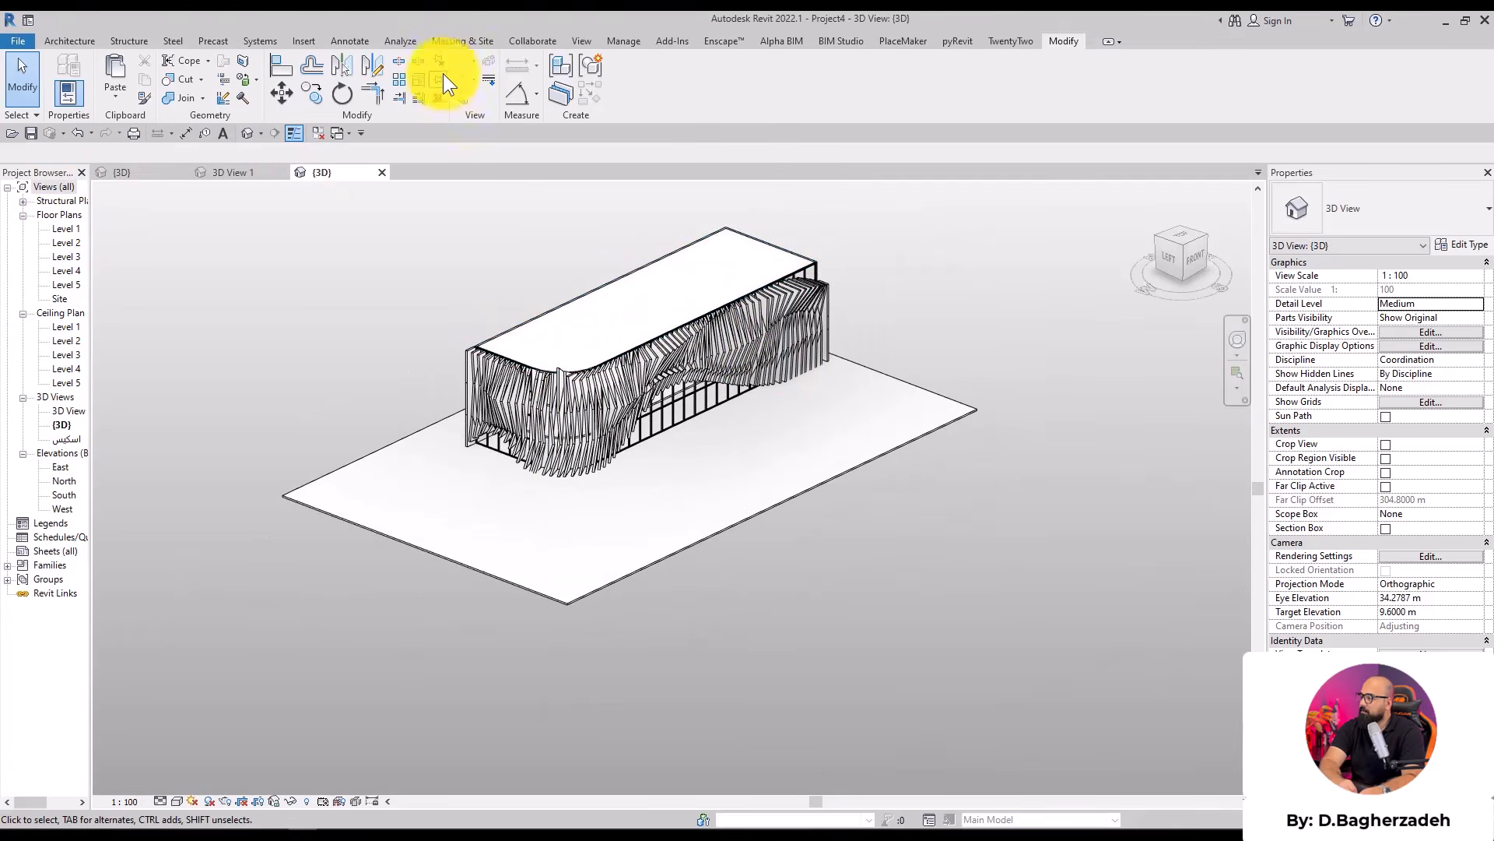
pyautogui.click(459, 41)
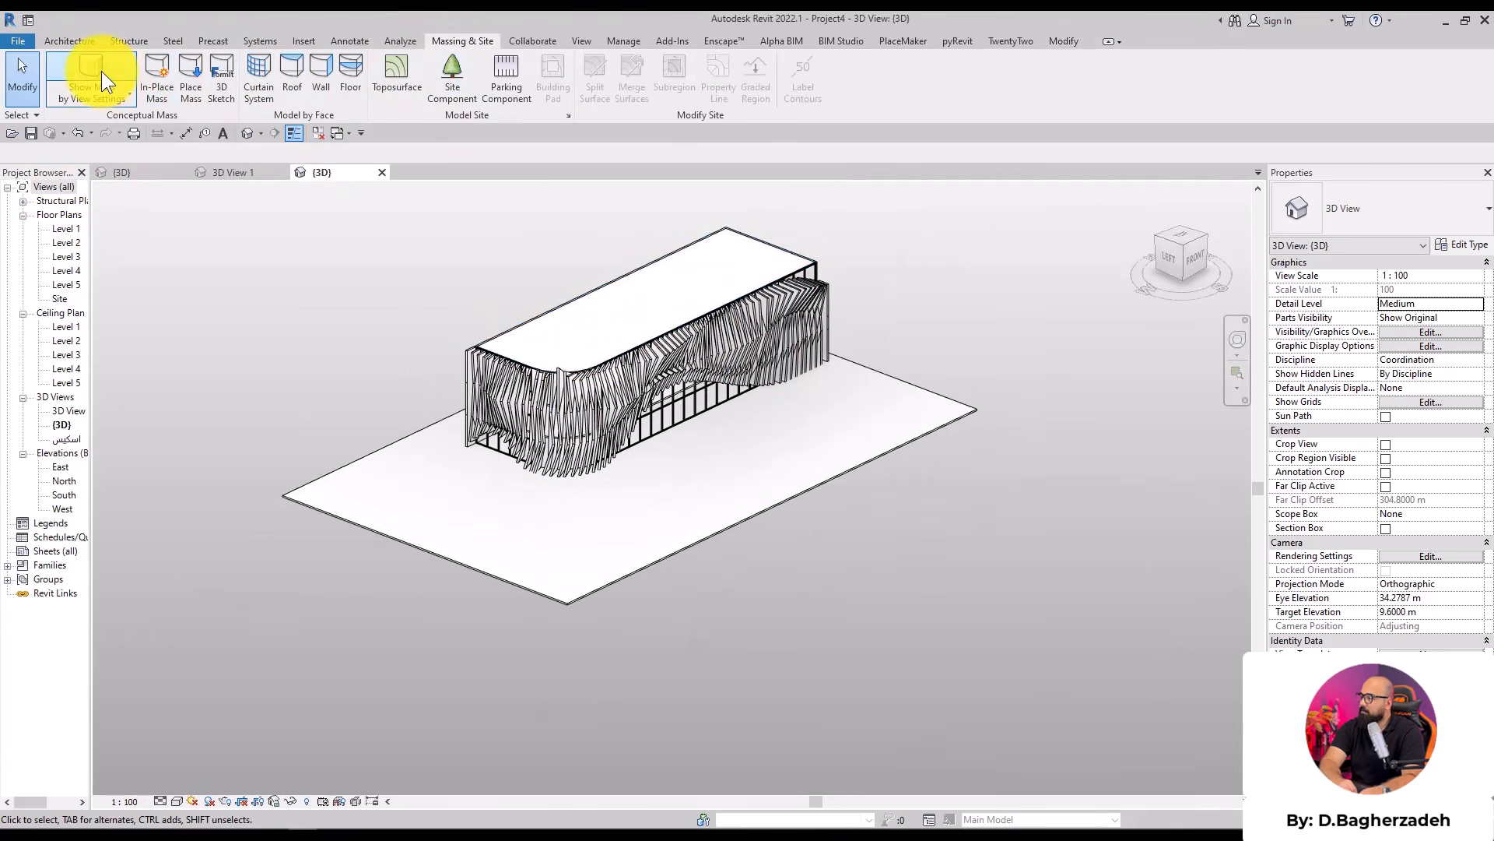
pyautogui.click(573, 402)
pyautogui.scroll(3, 741, 306)
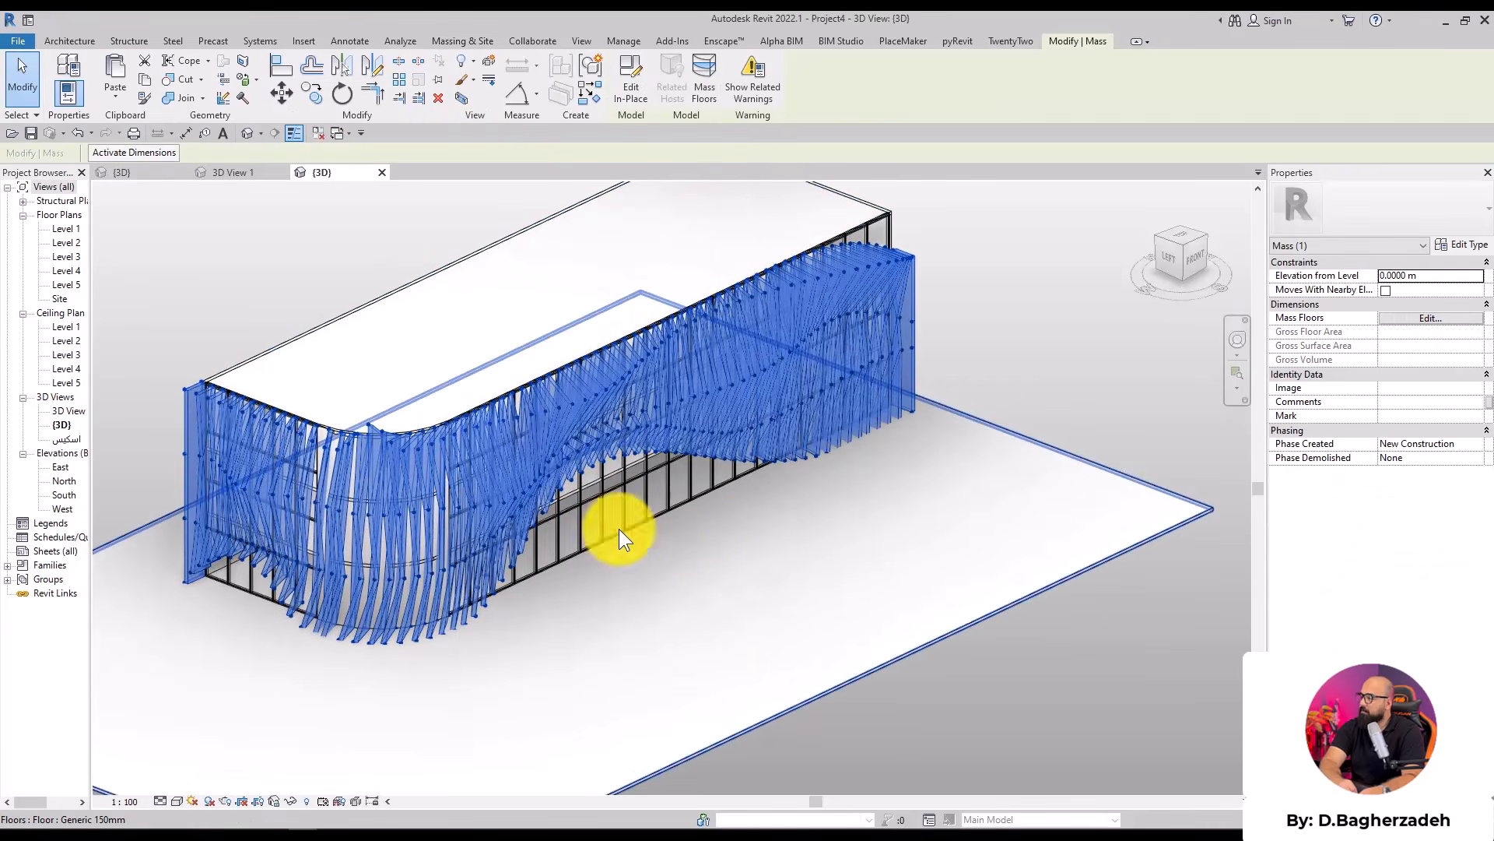
pyautogui.click(623, 71)
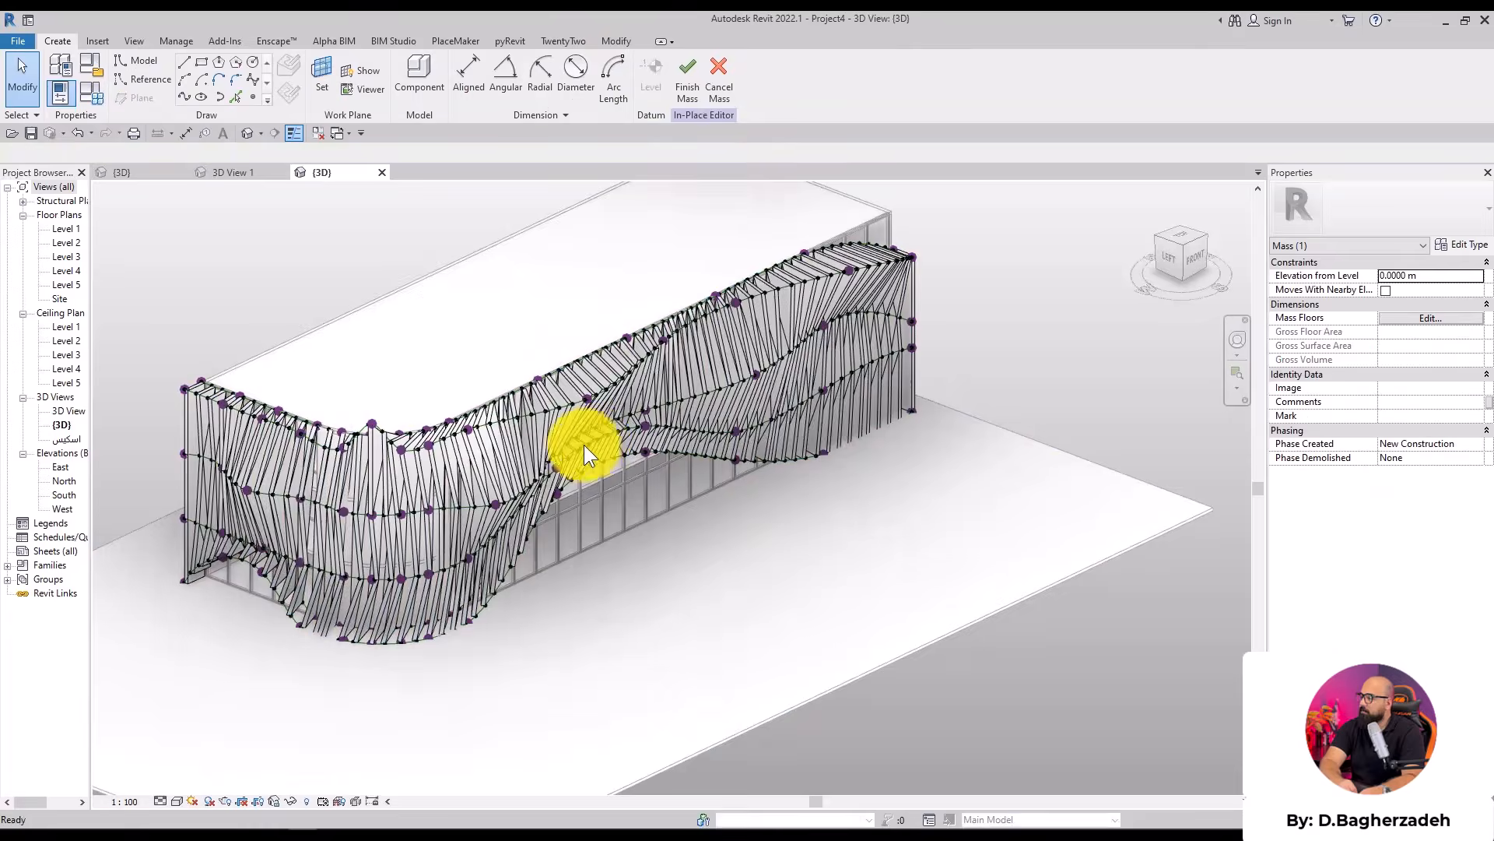
# Delete the wavy mass form on the facade together with all the splines that generated it
pyautogui.click(592, 440)
pyautogui.press('Delete')
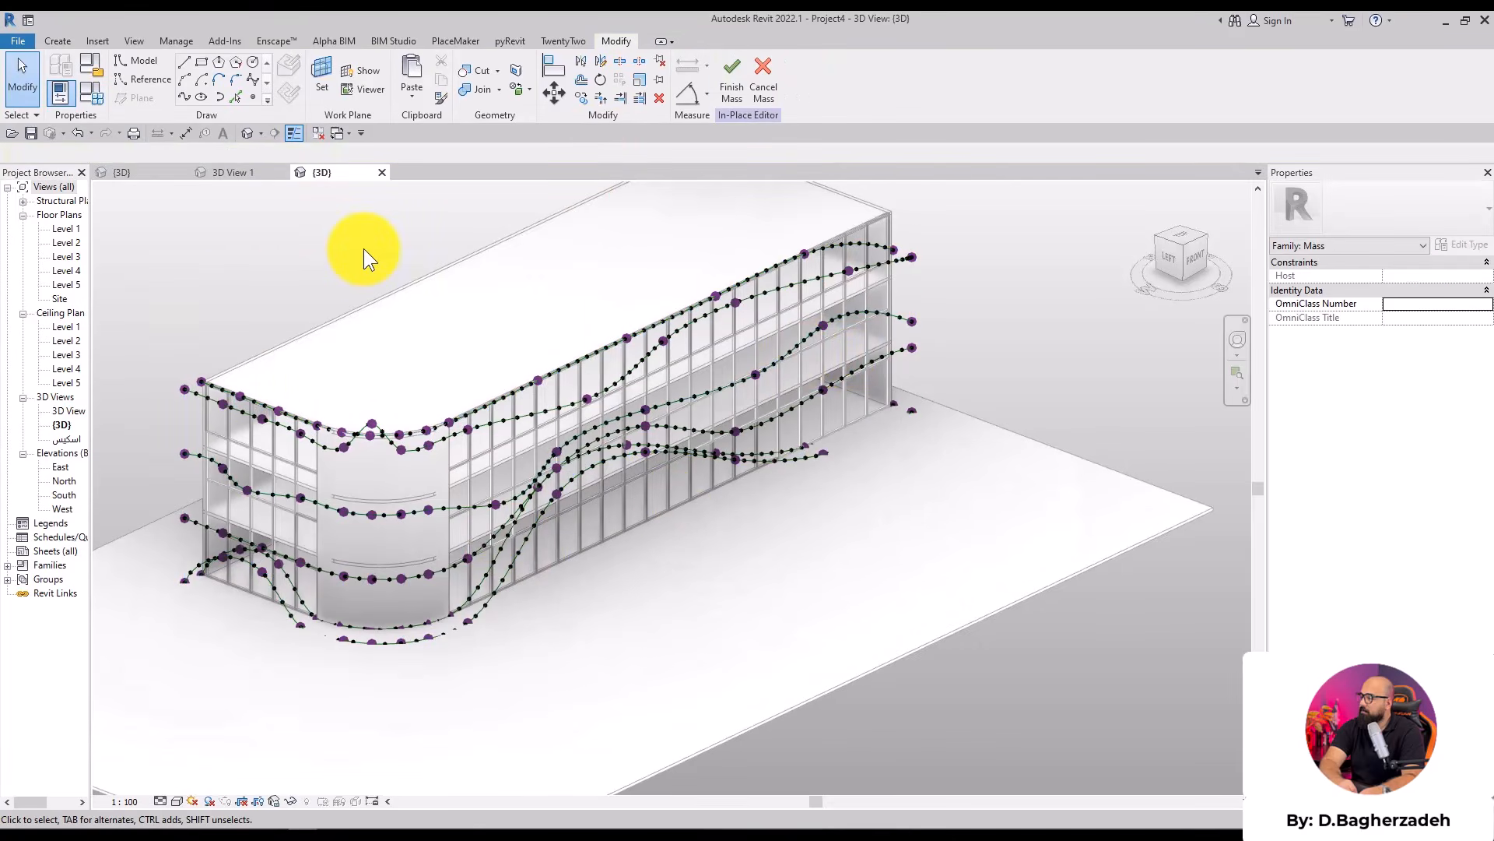
pyautogui.scroll(-3, 848, 334)
pyautogui.moveTo(875, 311); pyautogui.dragTo(194, 638)
pyautogui.press('Delete')
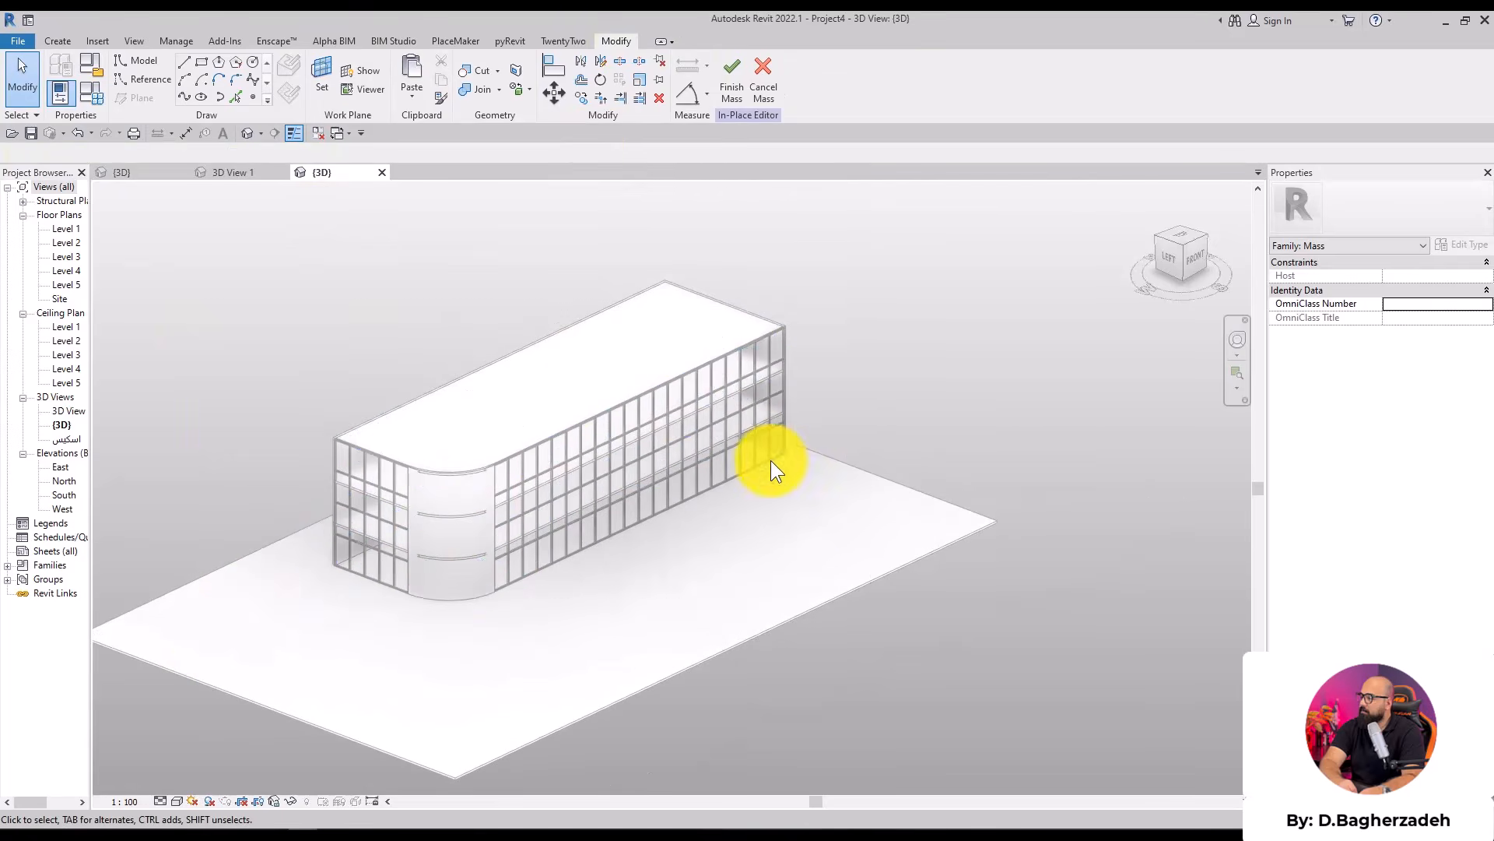
# Trace the outer edge of the curved corner wall as a model arc on the Level 1 floor plan
pyautogui.doubleClick(56, 229)
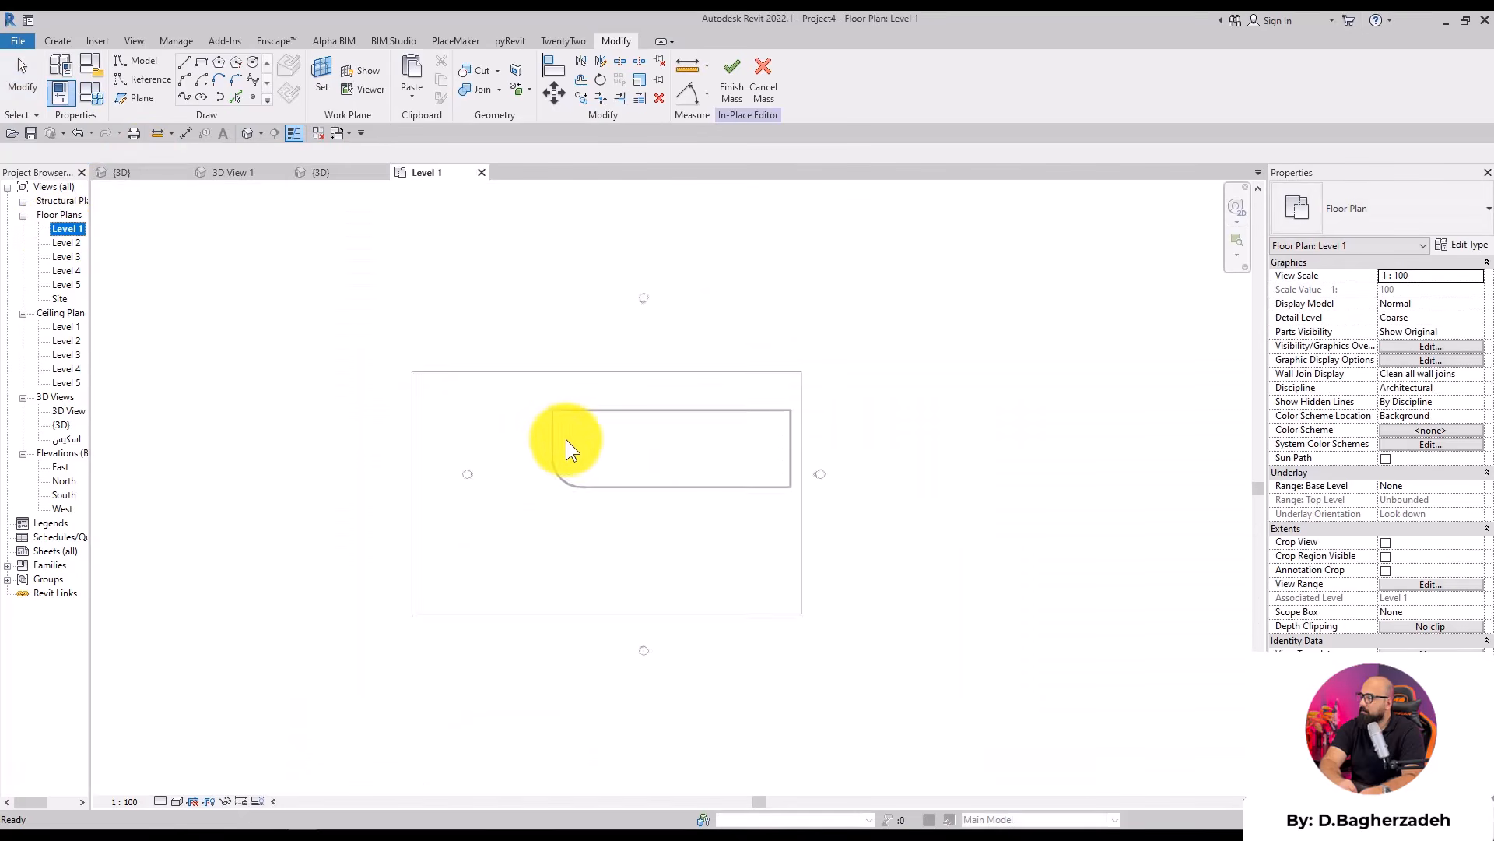
pyautogui.scroll(5, 568, 437)
pyautogui.click(235, 97)
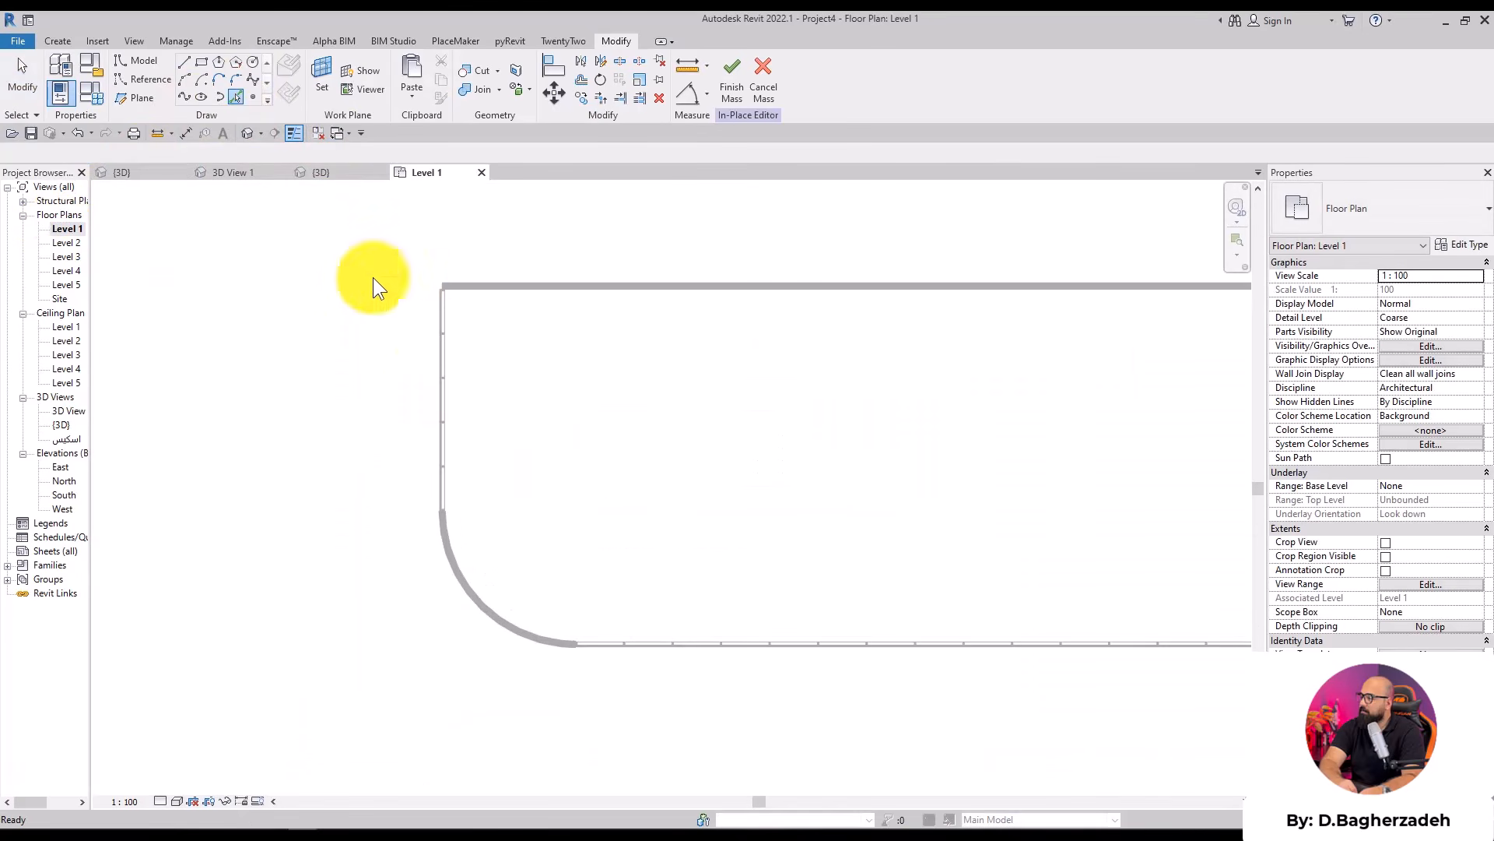
pyautogui.scroll(2, 440, 487)
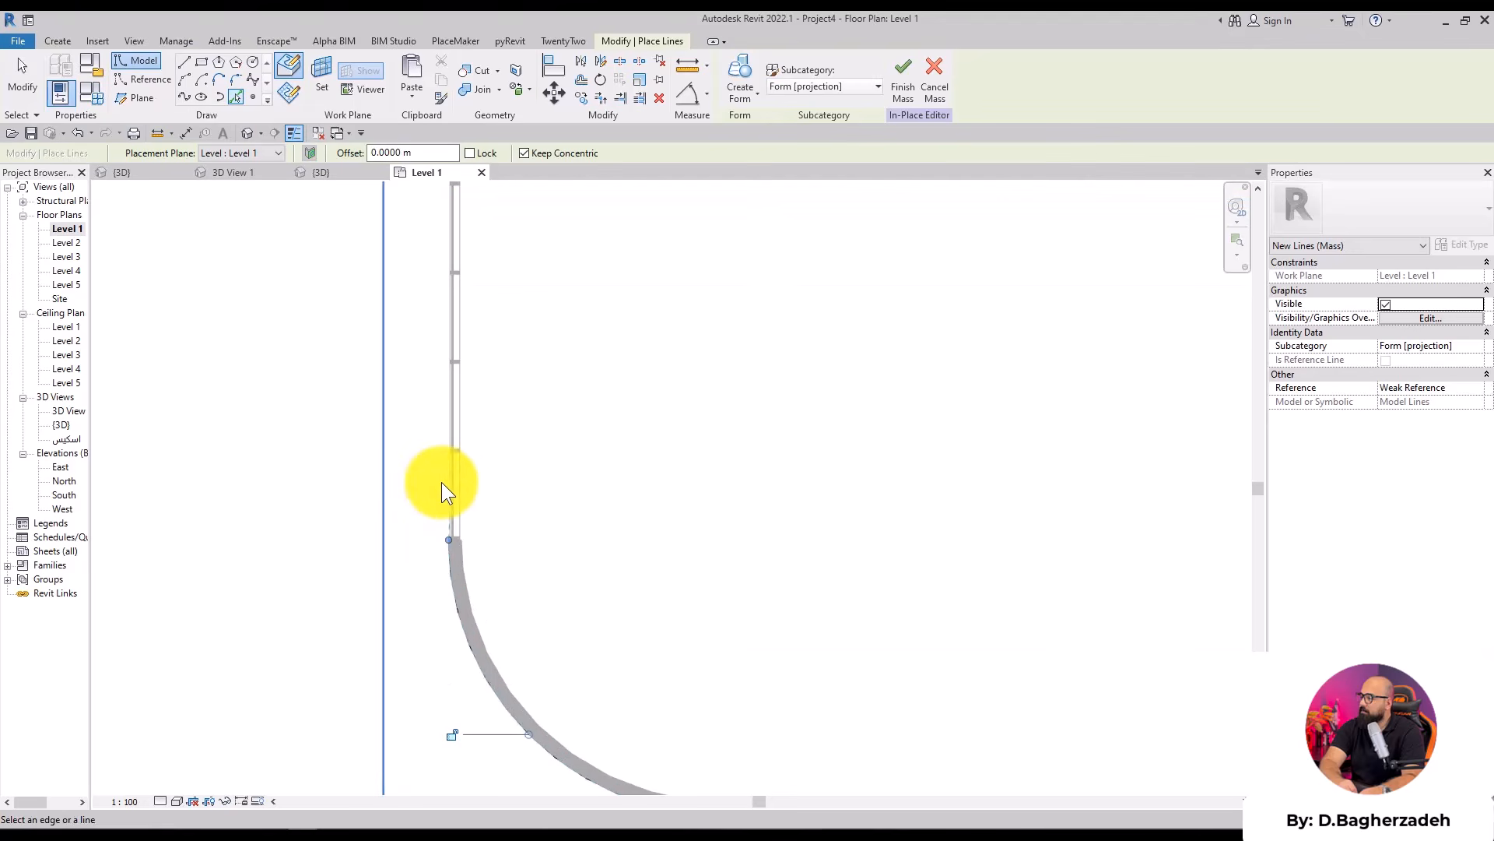
# Draw a straight model line about 30 m long along the front curtain wall, from the curved wall's end to the far corner
pyautogui.click(185, 62)
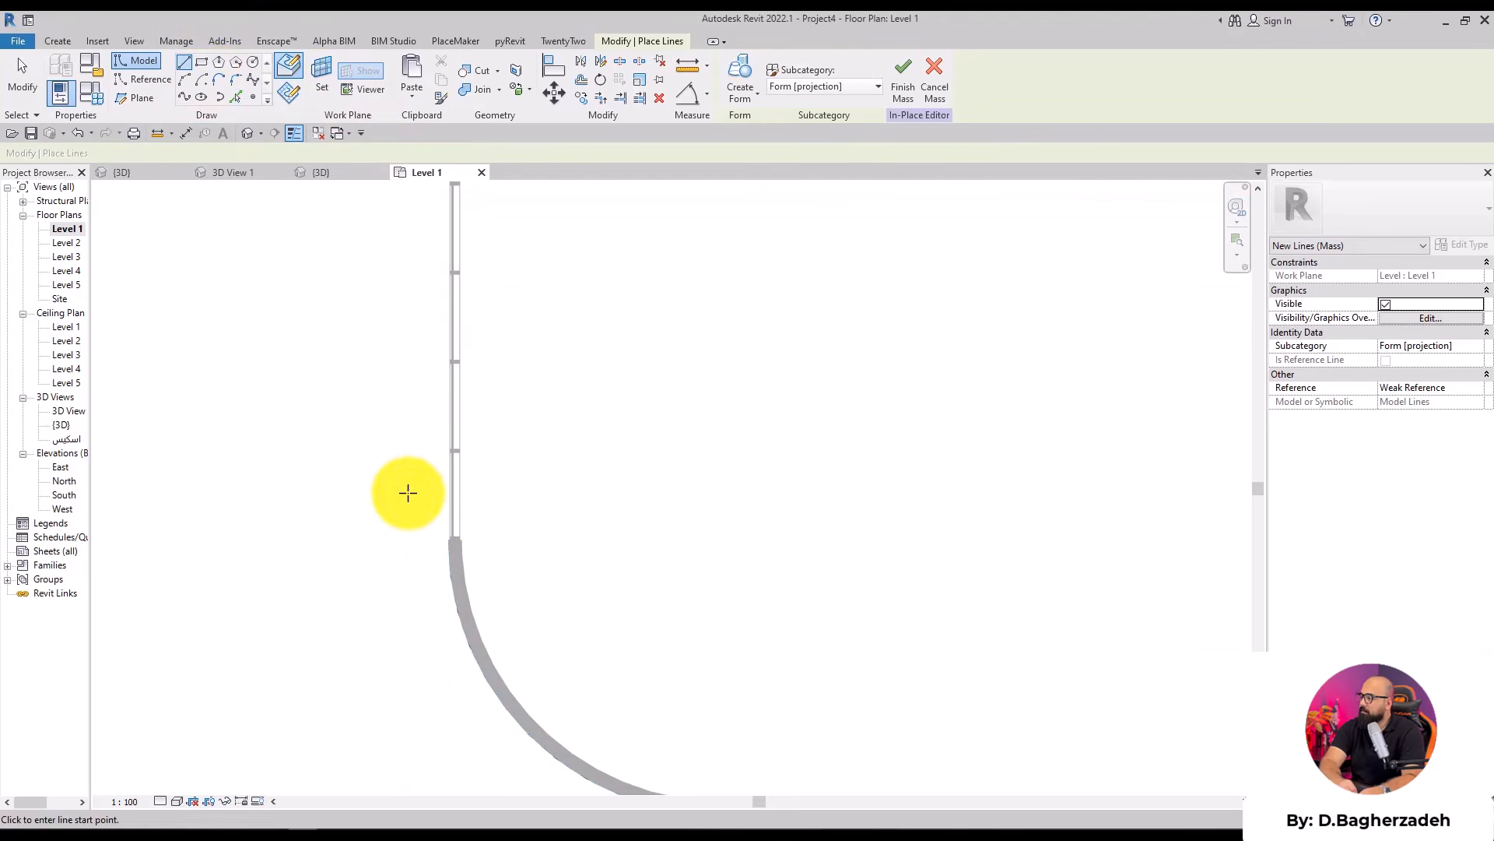
pyautogui.click(453, 539)
pyautogui.moveTo(427, 244); pyautogui.dragTo(265, 507, button='middle')
pyautogui.click(499, 350)
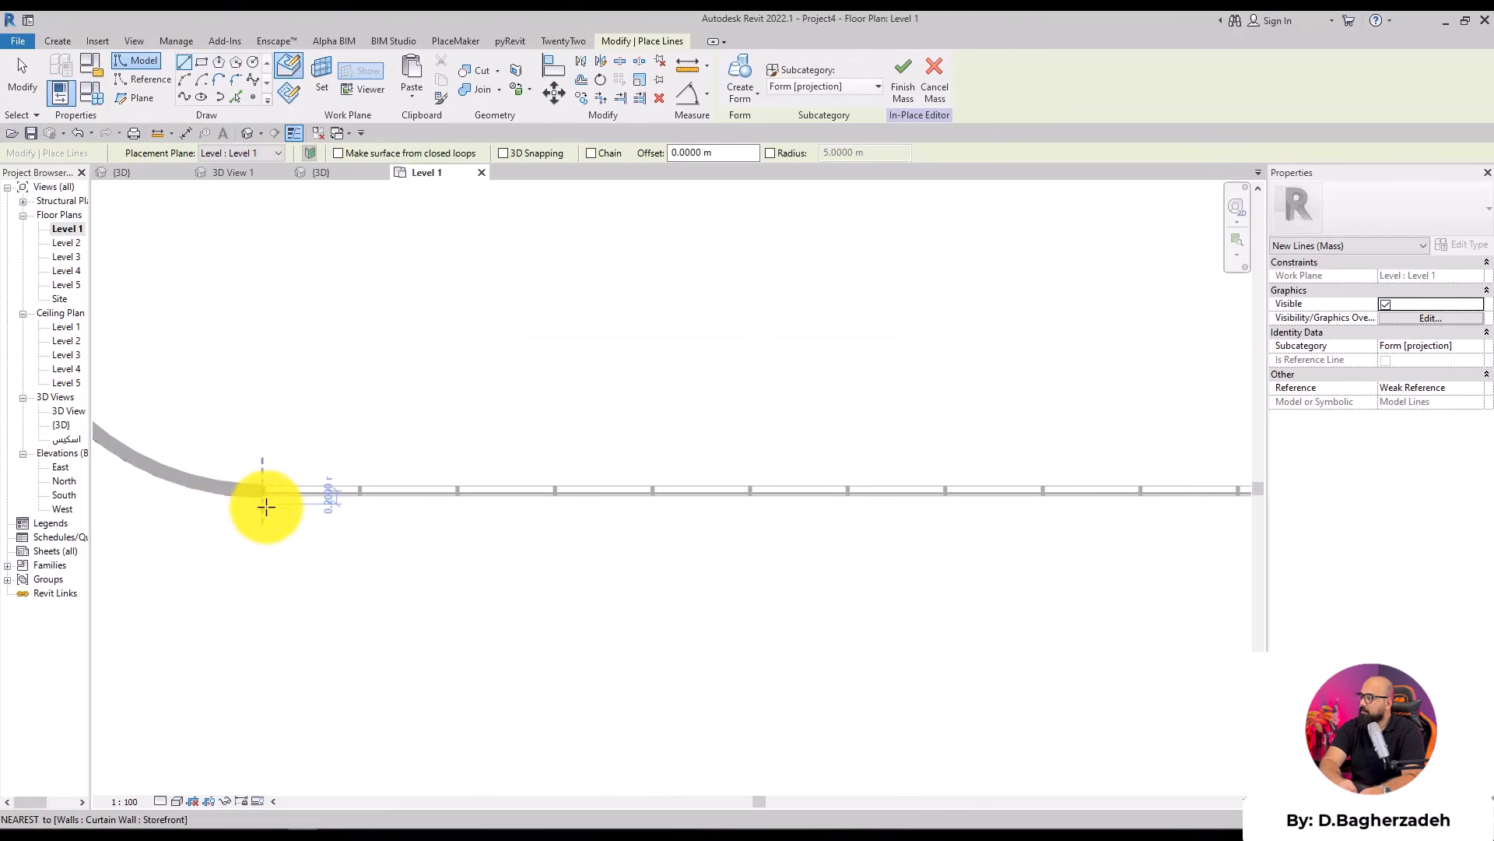
pyautogui.click(259, 499)
pyautogui.scroll(-5, 537, 502)
pyautogui.moveTo(661, 507); pyautogui.dragTo(117, 473, button='middle')
pyautogui.scroll(6, 763, 434)
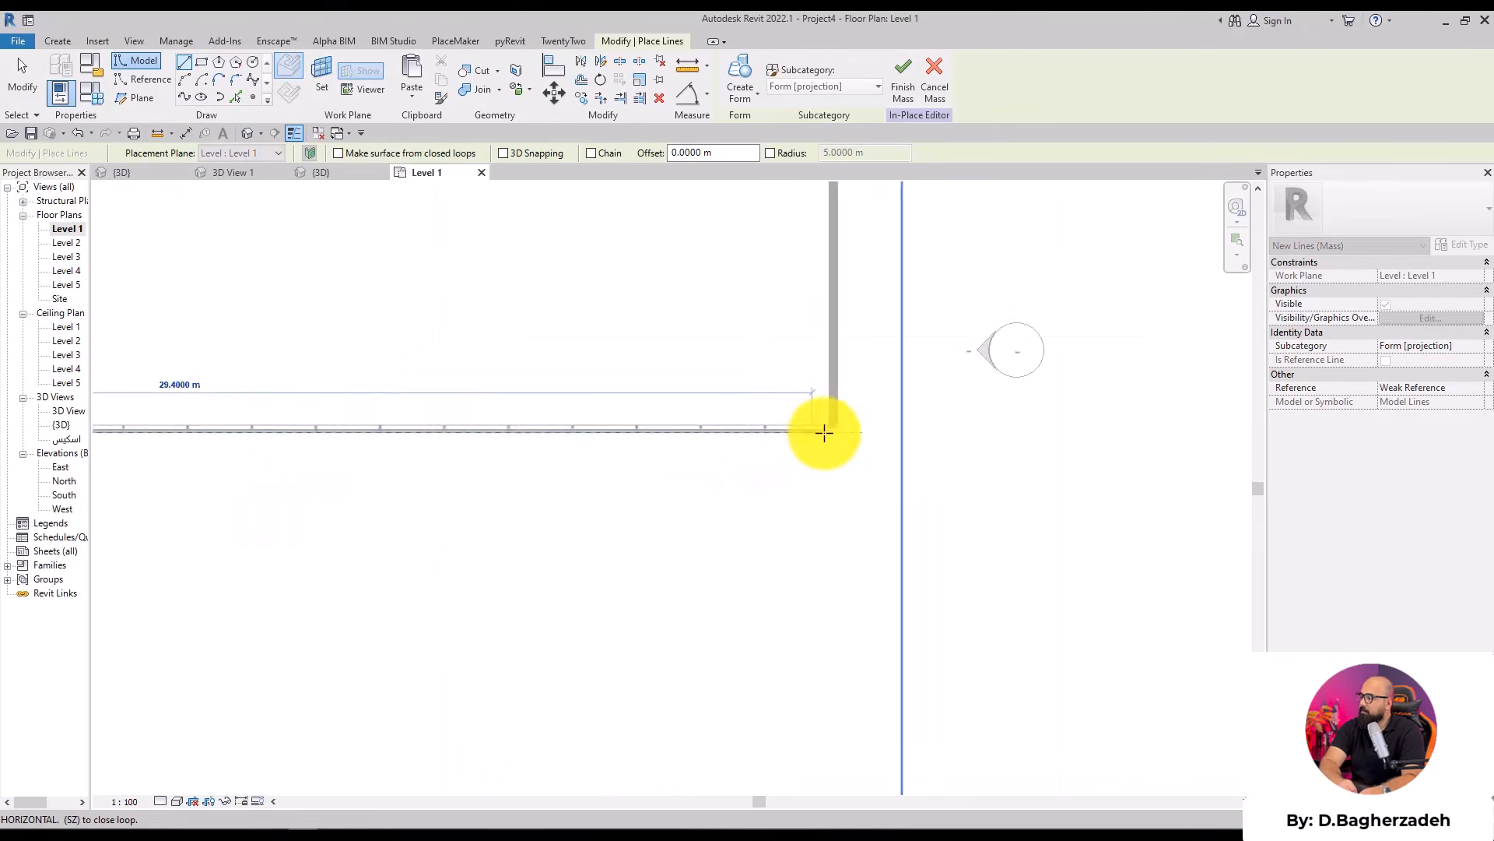
pyautogui.click(841, 434)
pyautogui.scroll(-5, 727, 311)
pyautogui.press('Escape')
pyautogui.press('Escape')
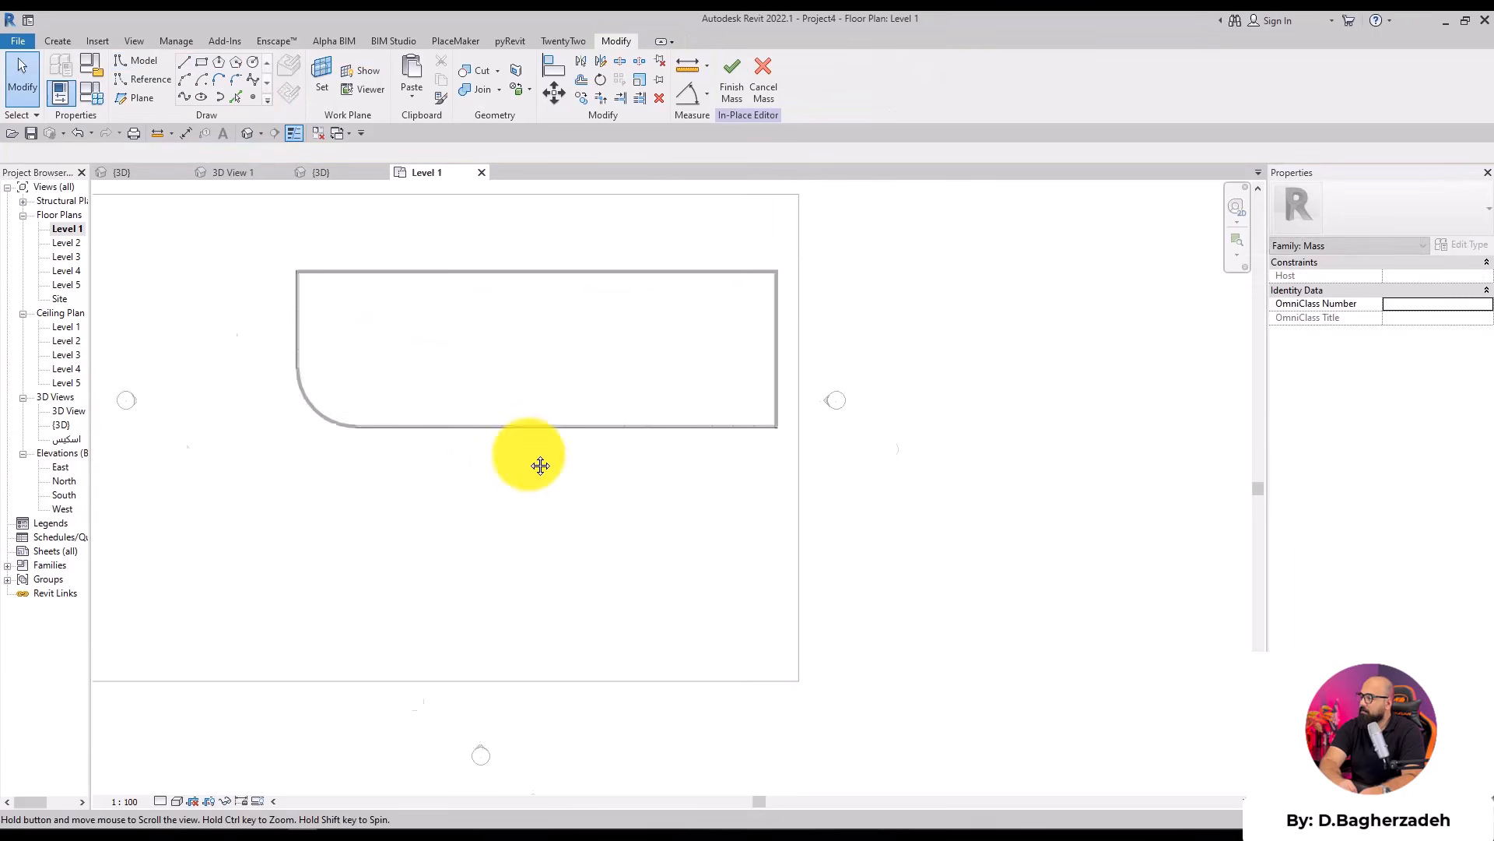
# Draw a five-point spline through points along the outer edge of the curved corner wall
pyautogui.click(184, 98)
pyautogui.scroll(3, 357, 544)
pyautogui.scroll(3, 401, 407)
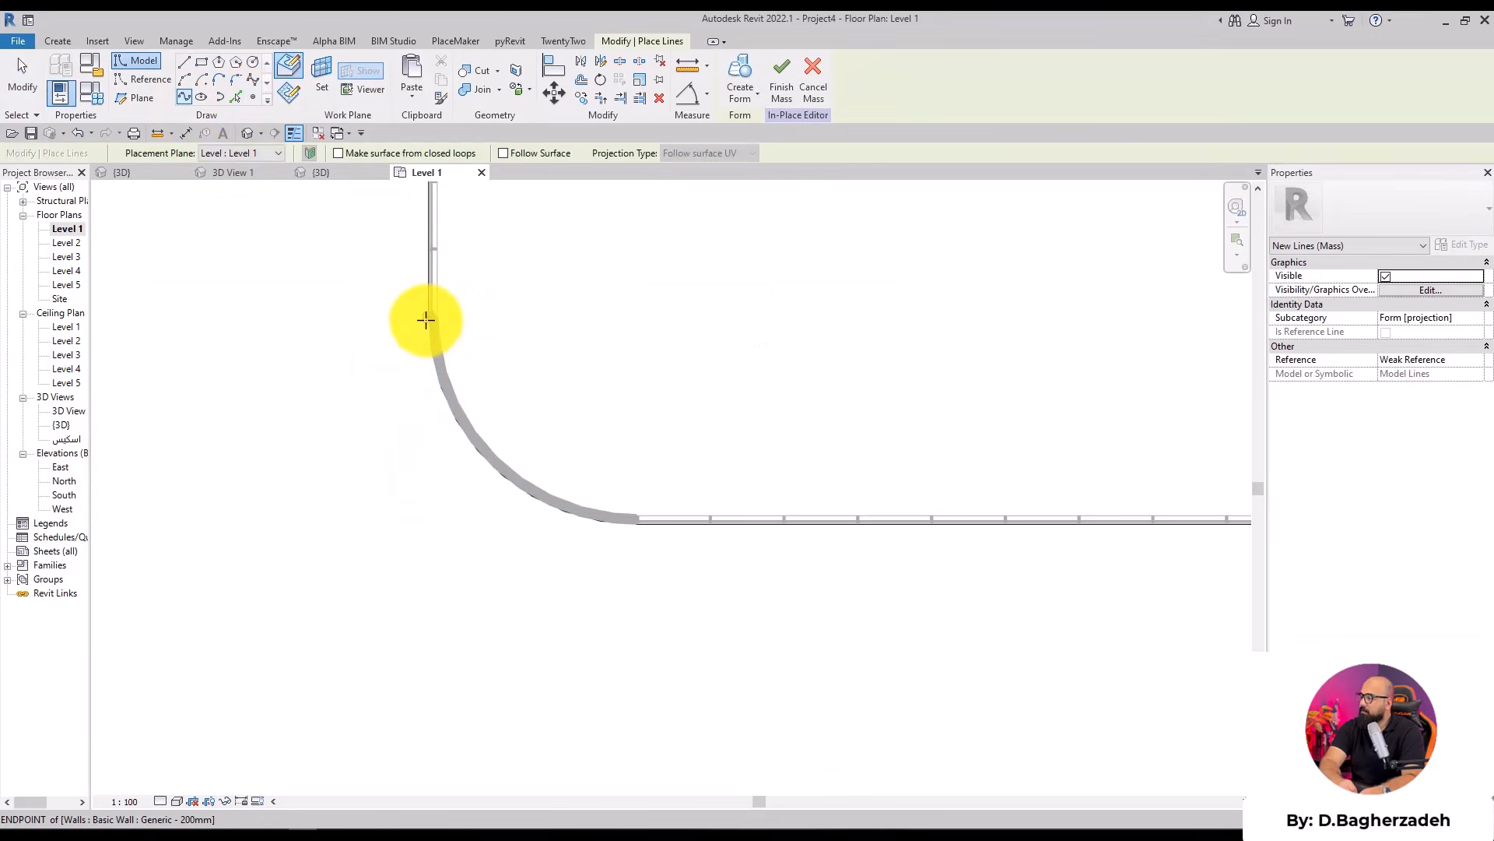
pyautogui.click(427, 319)
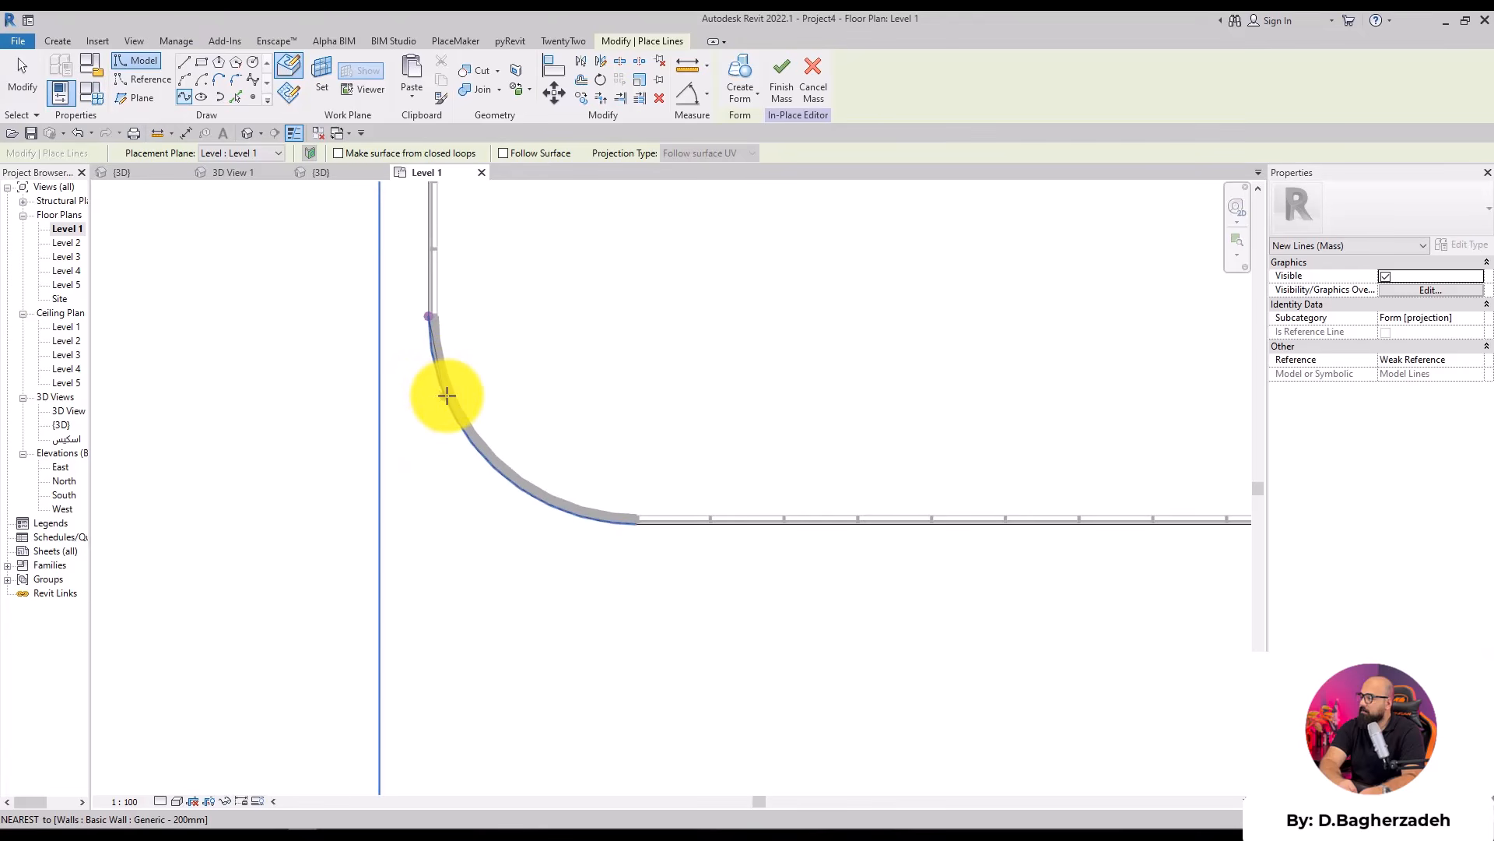
pyautogui.click(444, 396)
pyautogui.click(488, 464)
pyautogui.click(549, 504)
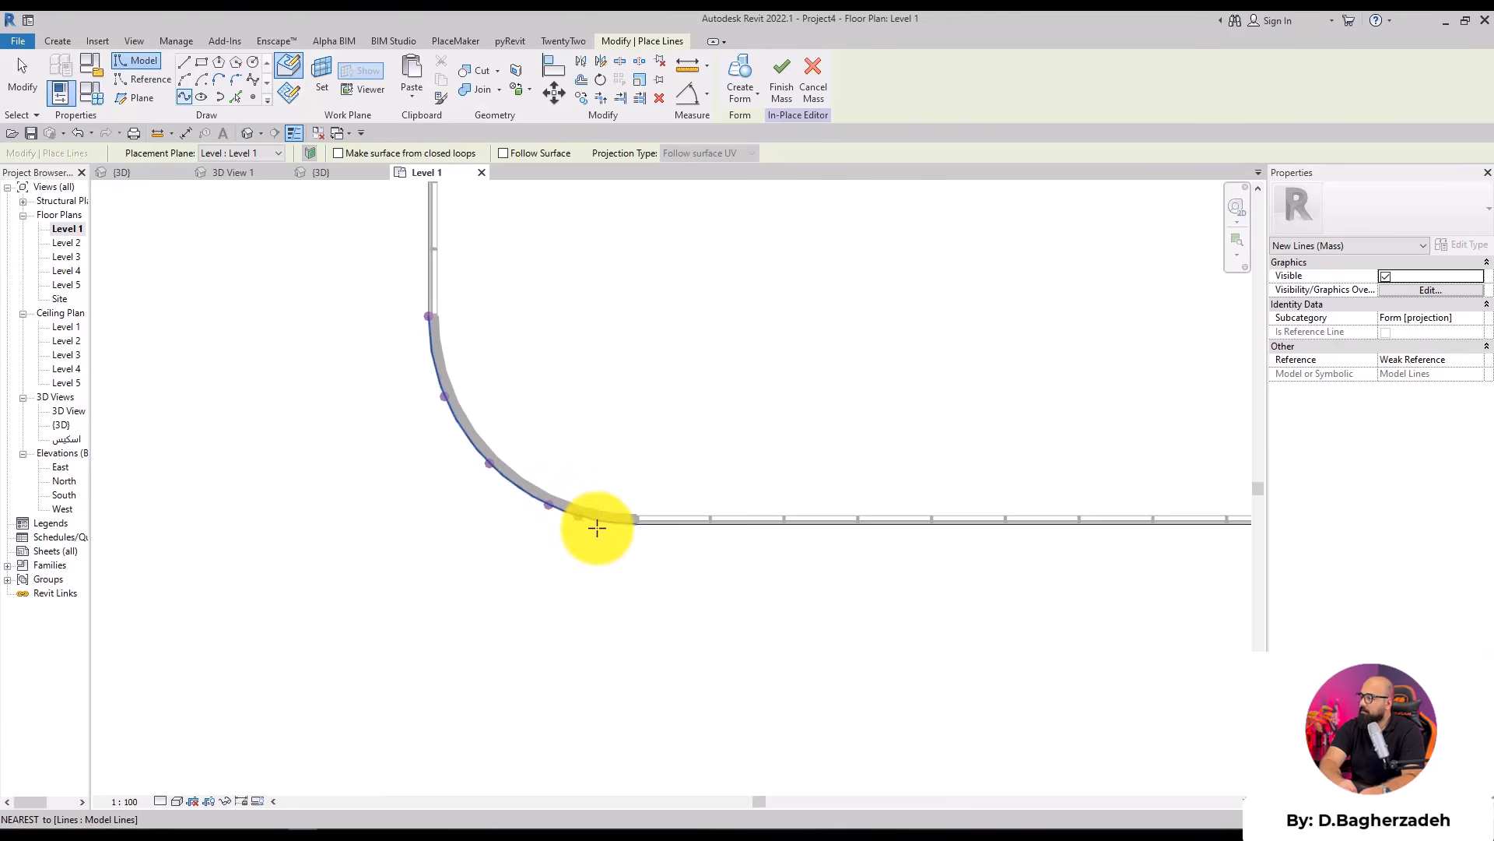
pyautogui.click(637, 524)
pyautogui.press('Escape')
pyautogui.press('Escape')
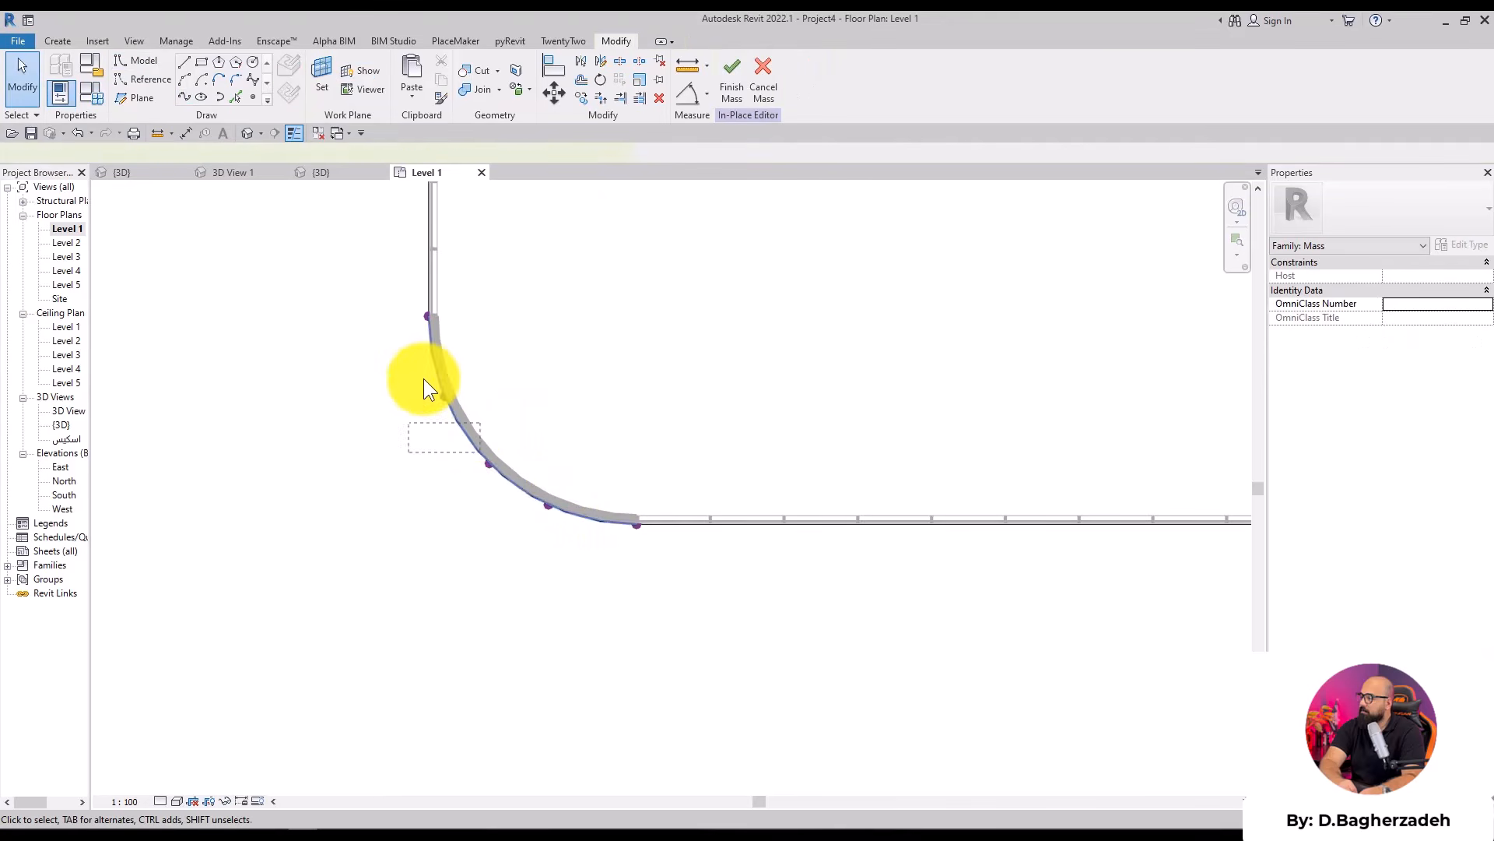
# Copy the corner curves diagonally outward to form an offset curve around the rounded corner
pyautogui.click(582, 97)
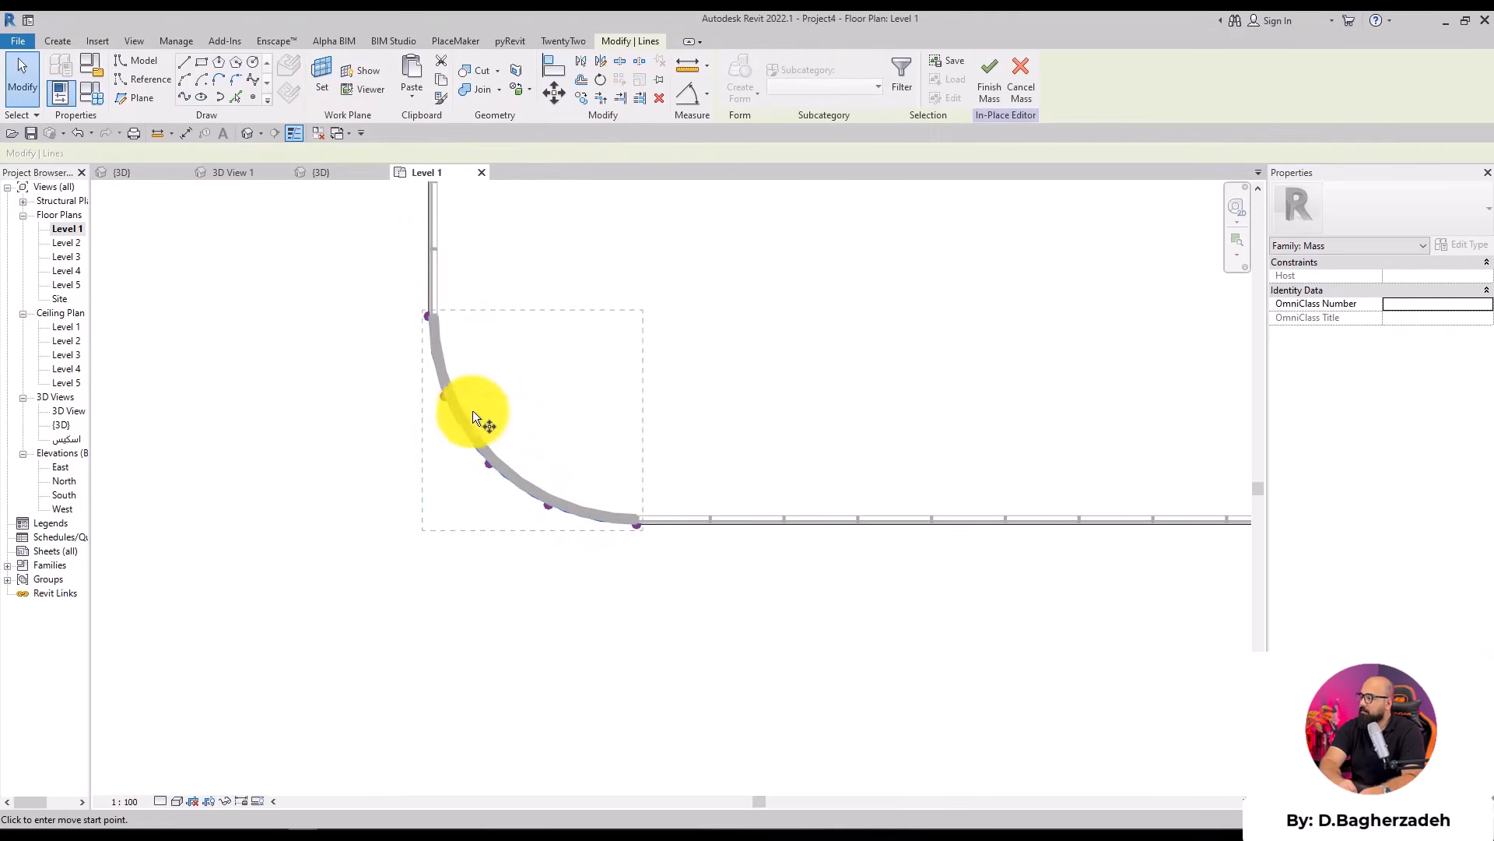
pyautogui.click(488, 465)
pyautogui.click(451, 504)
pyautogui.press('Escape')
pyautogui.press('Escape')
pyautogui.moveTo(708, 493); pyautogui.dragTo(255, 369, button='middle')
pyautogui.scroll(-1, 233, 358)
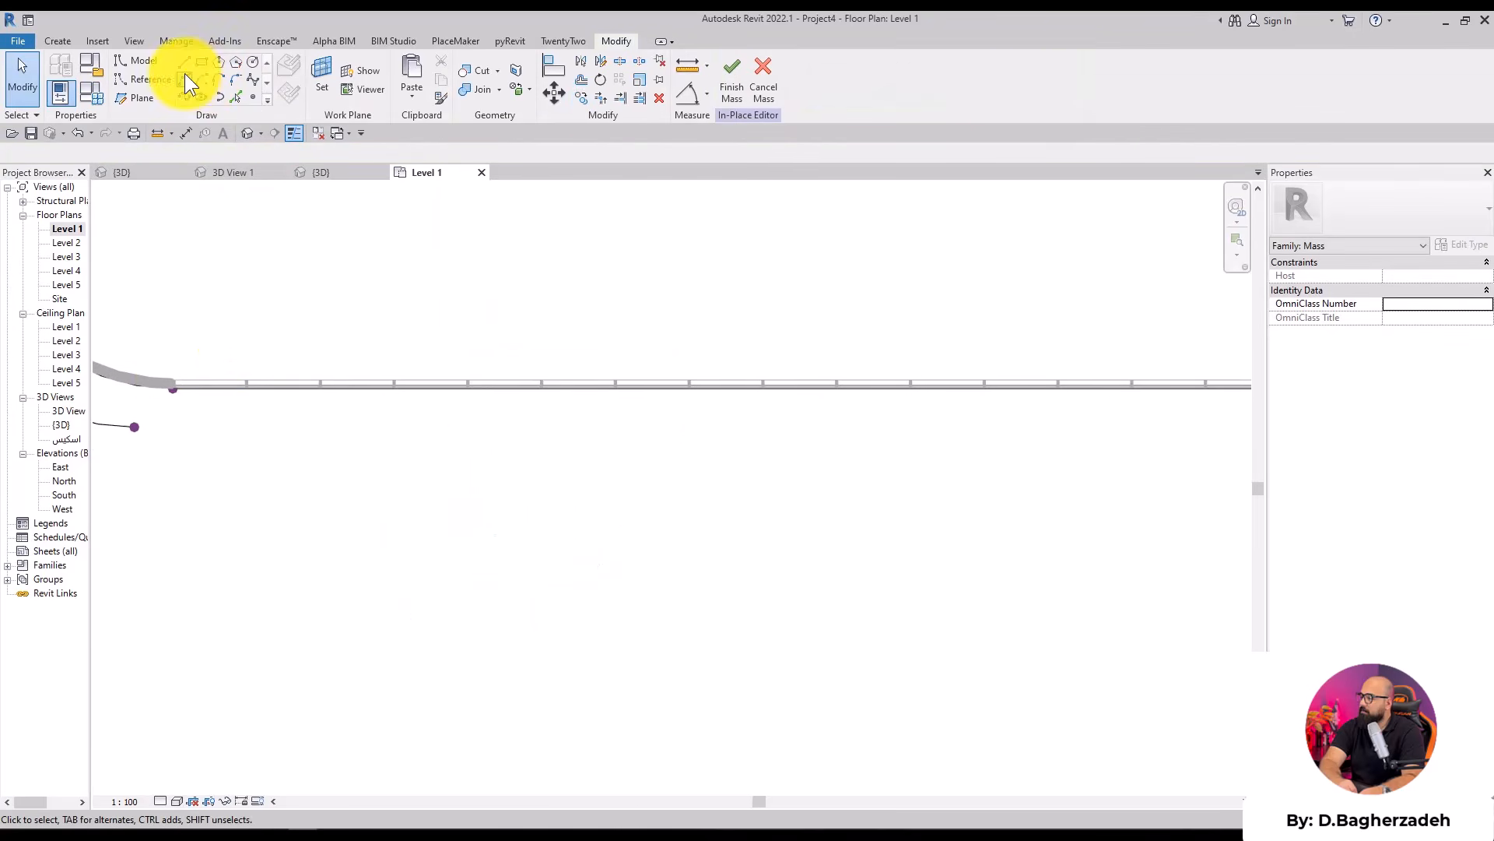
pyautogui.click(184, 78)
pyautogui.scroll(-2, 181, 393)
pyautogui.scroll(-2, 564, 390)
pyautogui.scroll(3, 338, 388)
pyautogui.scroll(1, 261, 377)
pyautogui.press('Escape')
pyautogui.press('Escape')
# Copy the reference point at the corner curve's end to six unevenly spaced spots along the front line, finishing at the far corner
pyautogui.moveTo(250, 357); pyautogui.dragTo(340, 470)
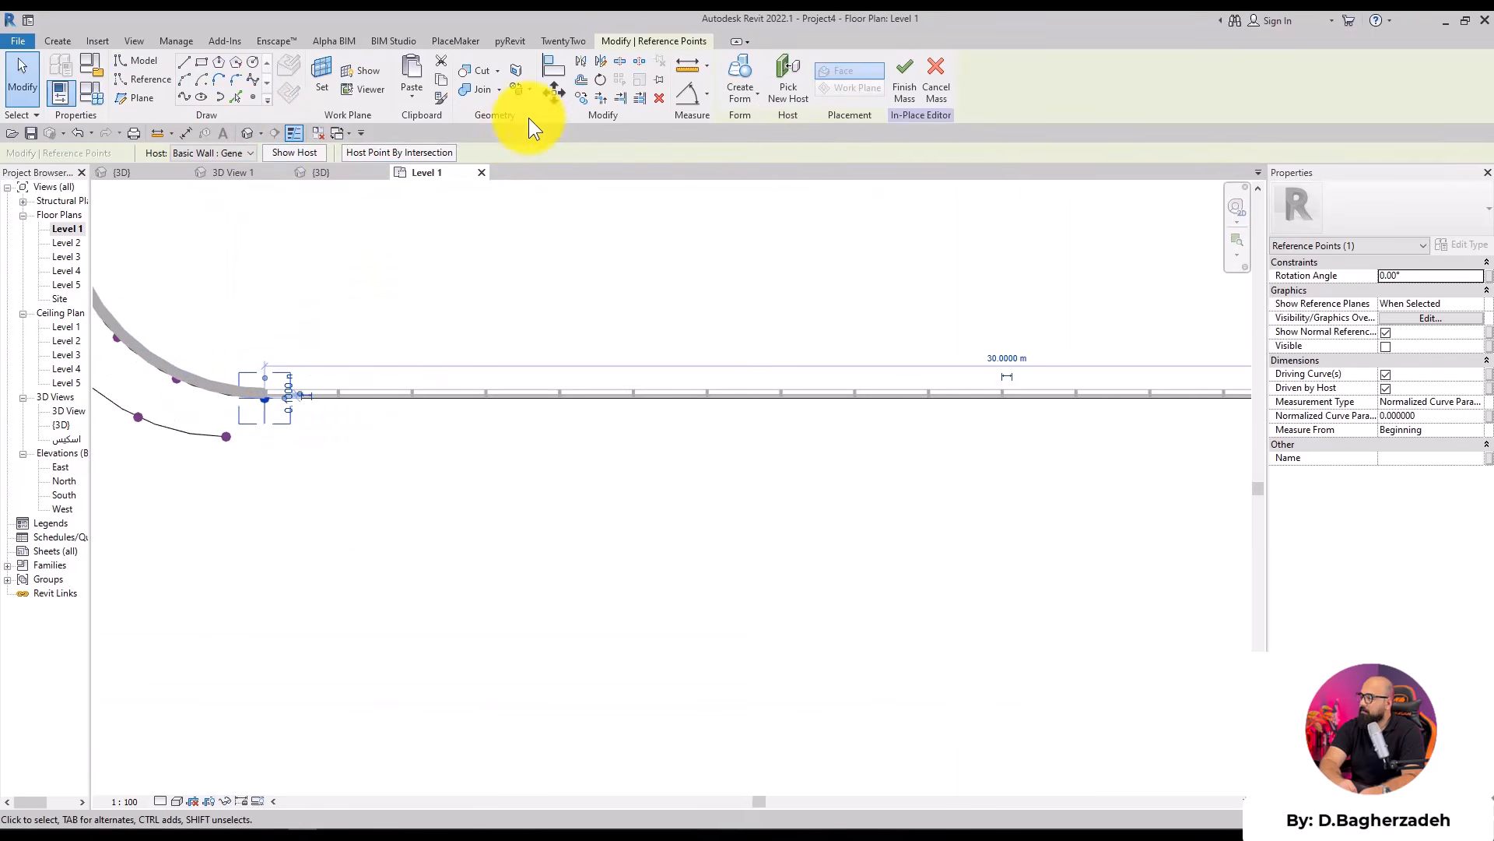
pyautogui.click(581, 97)
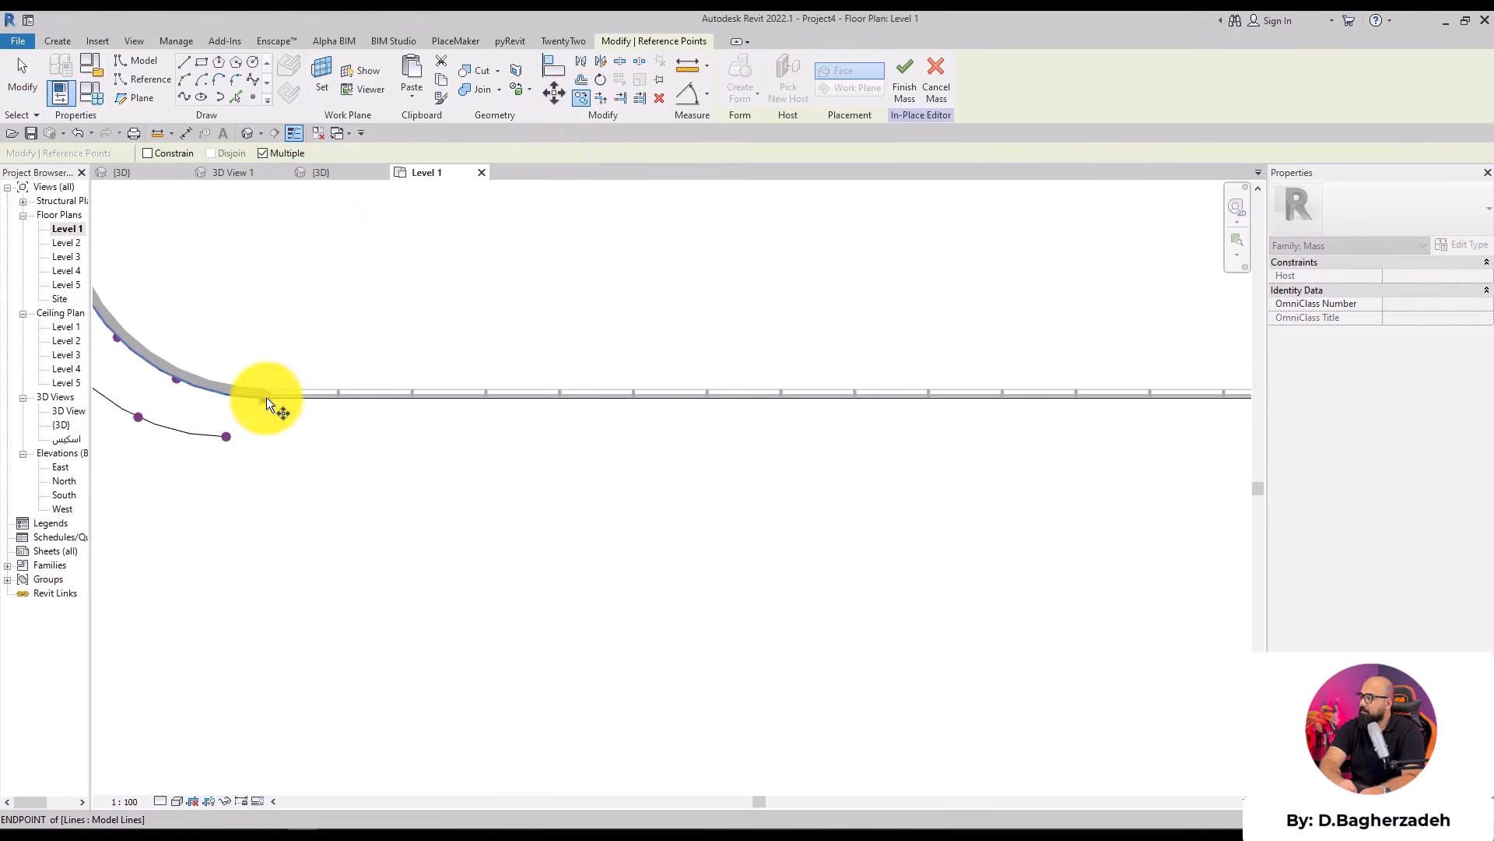
pyautogui.click(265, 398)
pyautogui.click(426, 403)
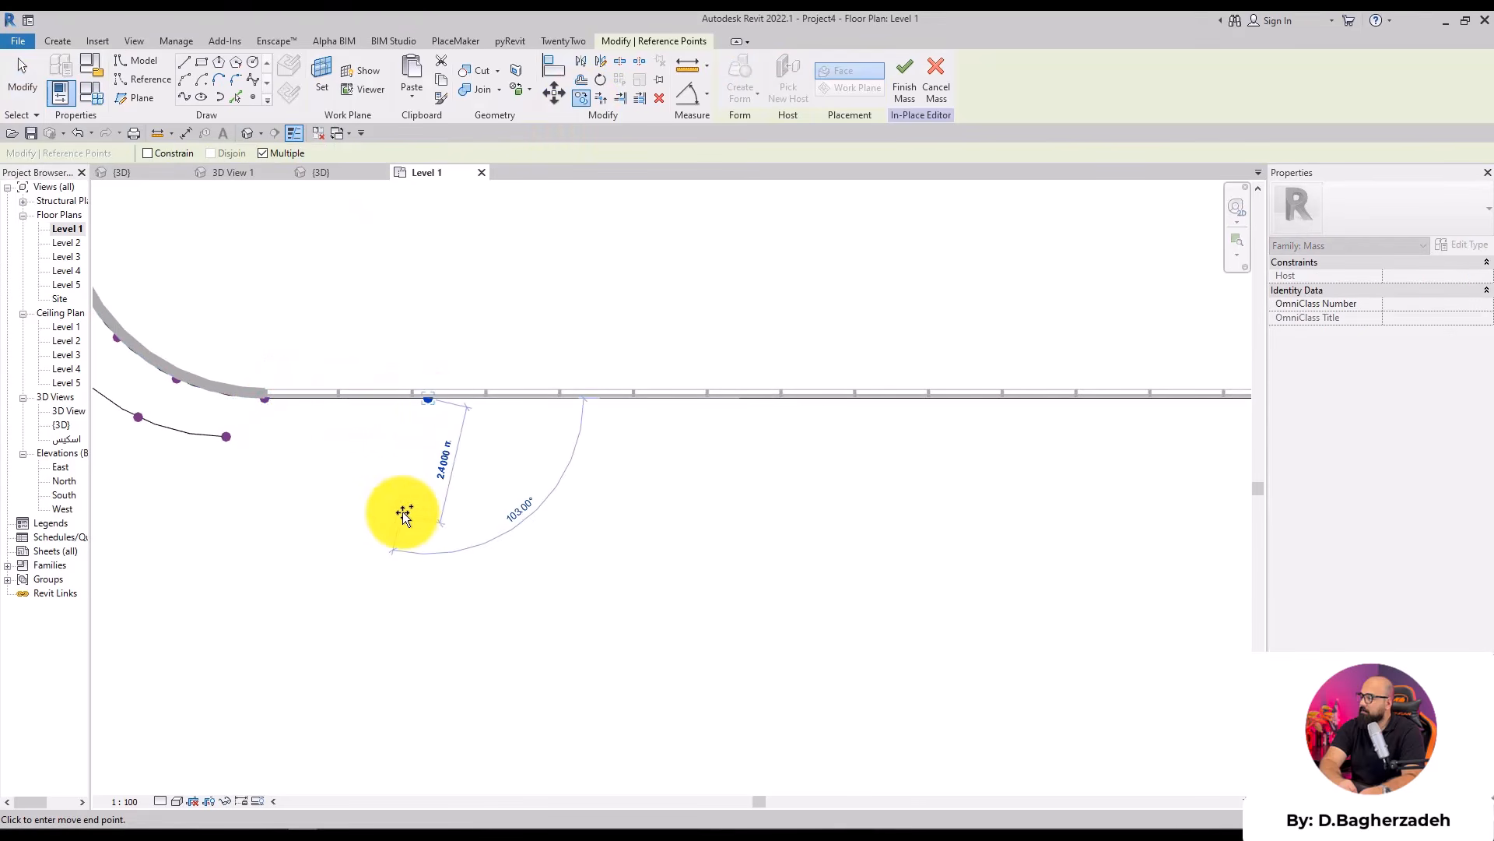
pyautogui.click(640, 400)
pyautogui.scroll(-2, 747, 401)
pyautogui.moveTo(843, 410); pyautogui.dragTo(537, 355, button='middle')
pyautogui.click(544, 349)
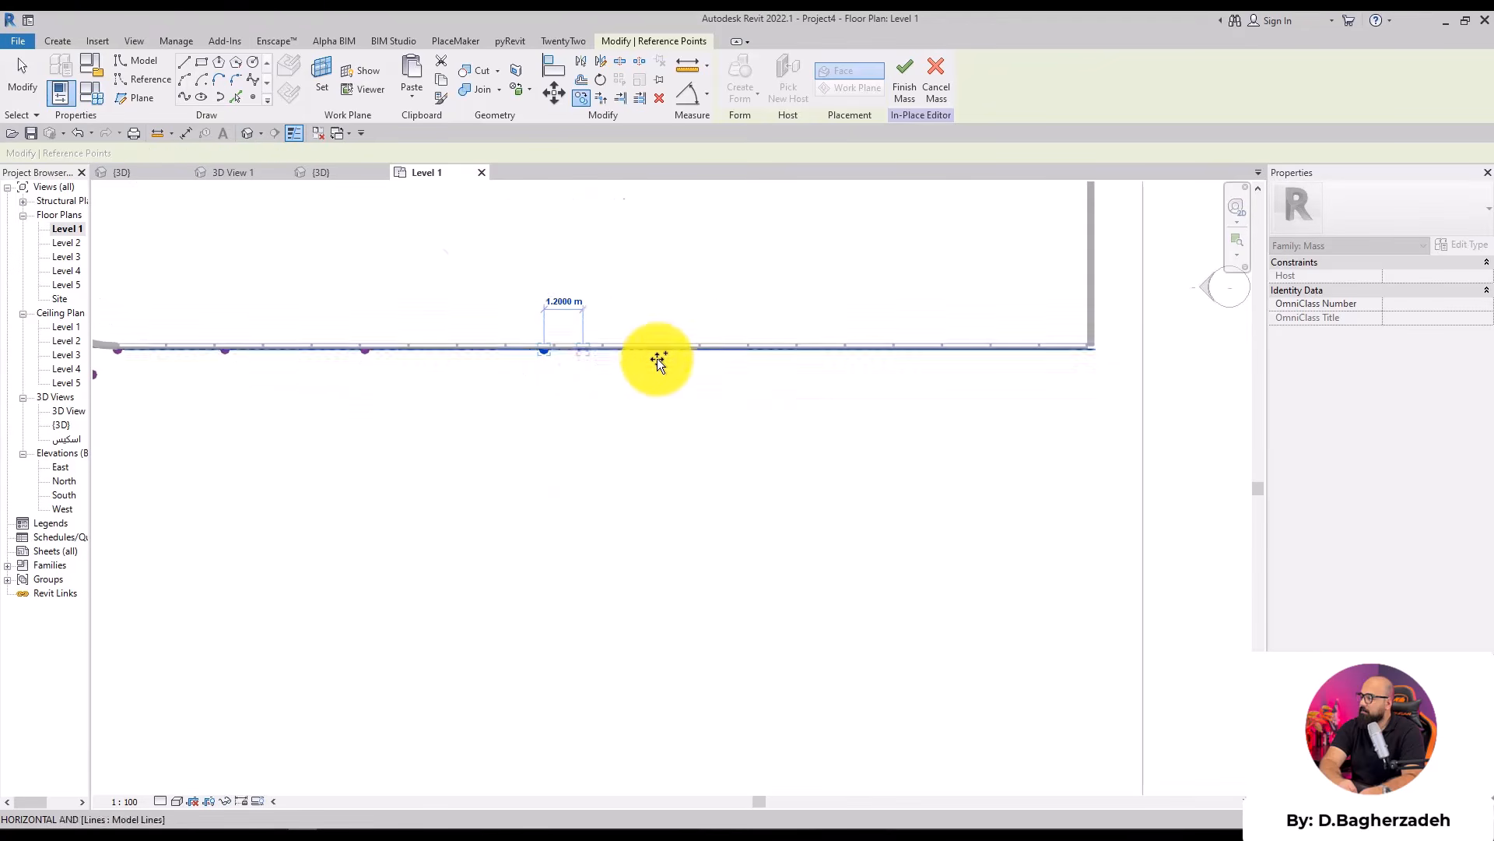
pyautogui.click(766, 349)
pyautogui.click(928, 349)
pyautogui.click(1094, 349)
pyautogui.press('Escape')
pyautogui.press('Escape')
# Delete the straight model line along the front wall and create a spline through the seven reference points there
pyautogui.moveTo(864, 282); pyautogui.dragTo(804, 399)
pyautogui.press('Delete')
pyautogui.moveTo(686, 460); pyautogui.dragTo(703, 453, button='middle')
pyautogui.scroll(-1, 703, 453)
pyautogui.moveTo(616, 433); pyautogui.dragTo(1084, 409)
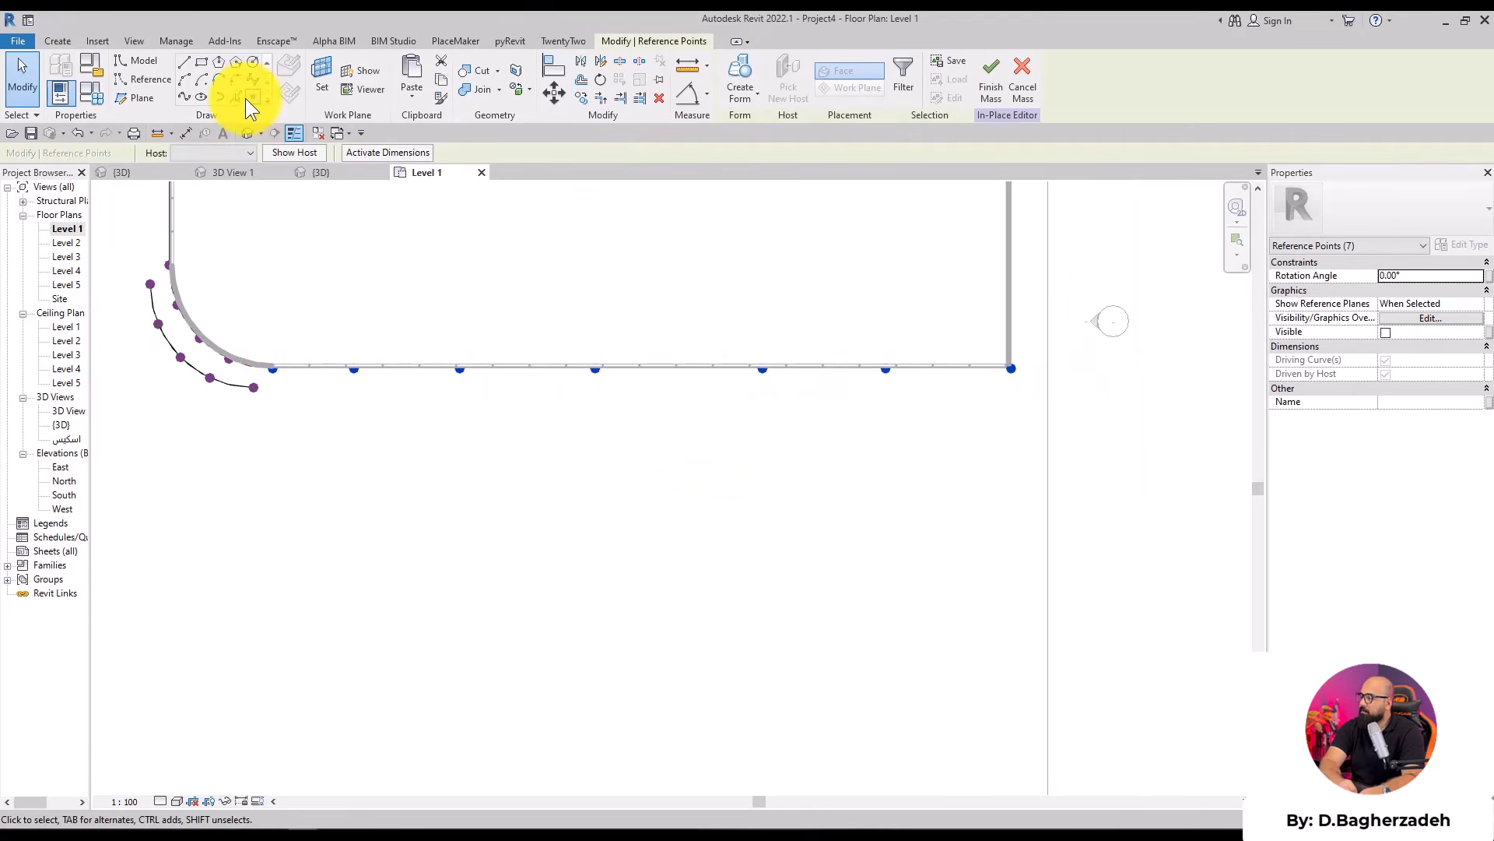
pyautogui.click(185, 98)
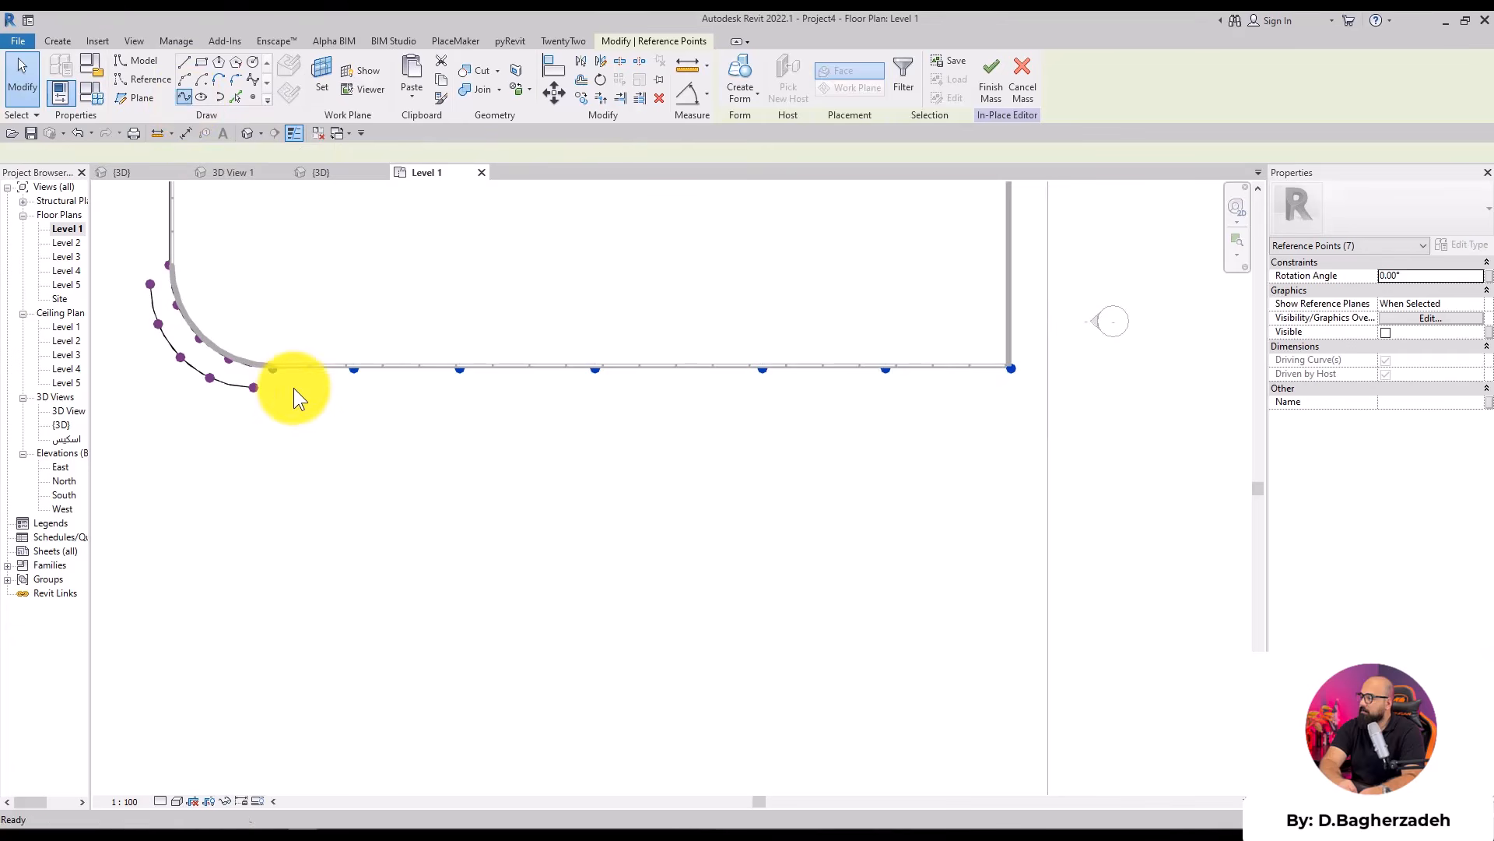
# Try to copy the front spline outward so that it is level with the offset corner curve's end
pyautogui.scroll(3, 265, 371)
pyautogui.click(392, 287)
pyautogui.moveTo(434, 315); pyautogui.dragTo(349, 453)
pyautogui.moveTo(342, 452); pyautogui.dragTo(582, 432, button='middle')
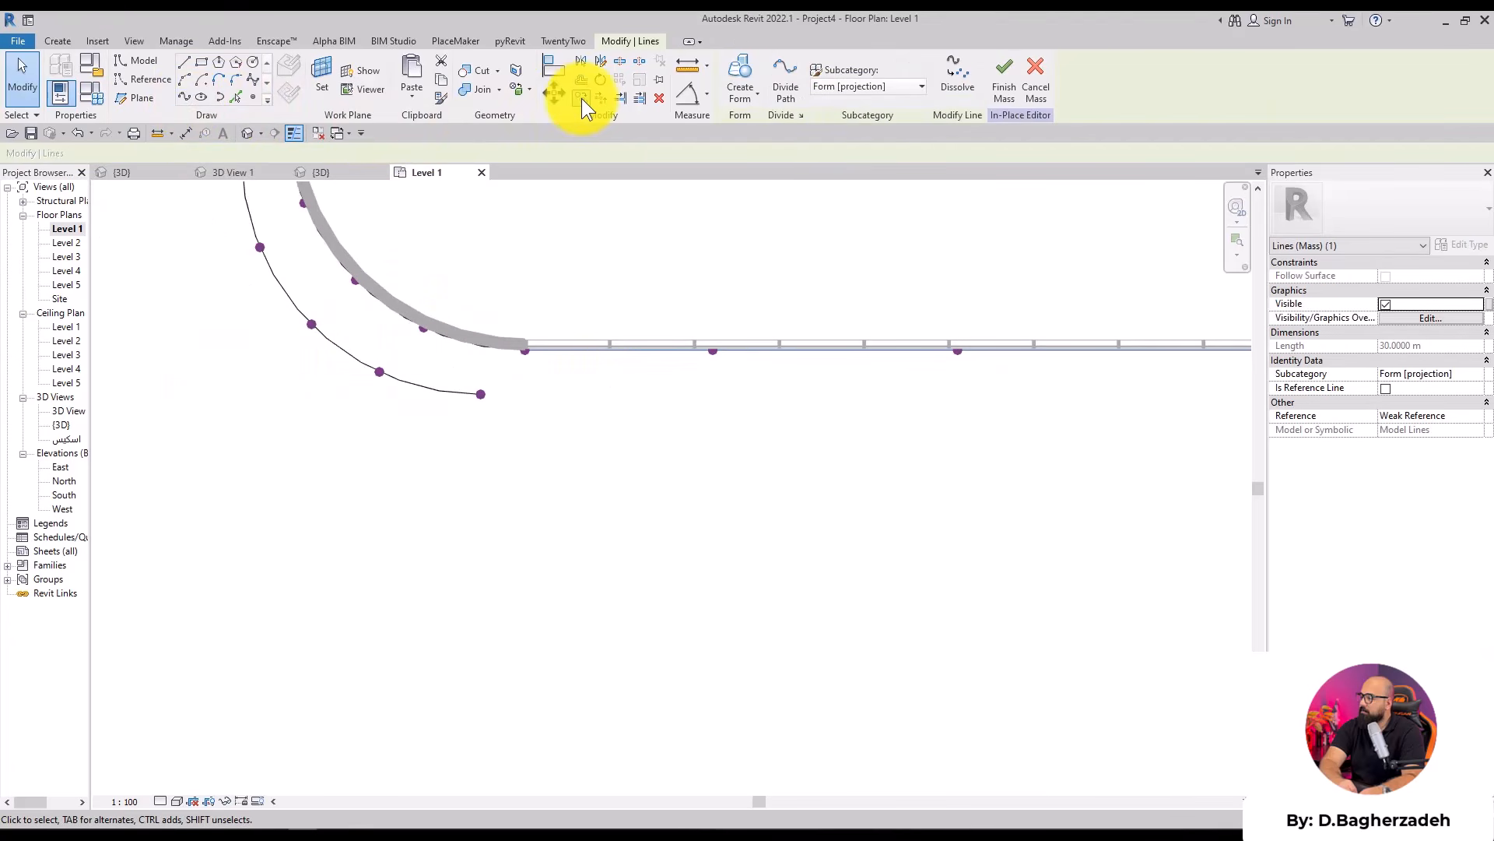
pyautogui.click(581, 97)
pyautogui.click(525, 350)
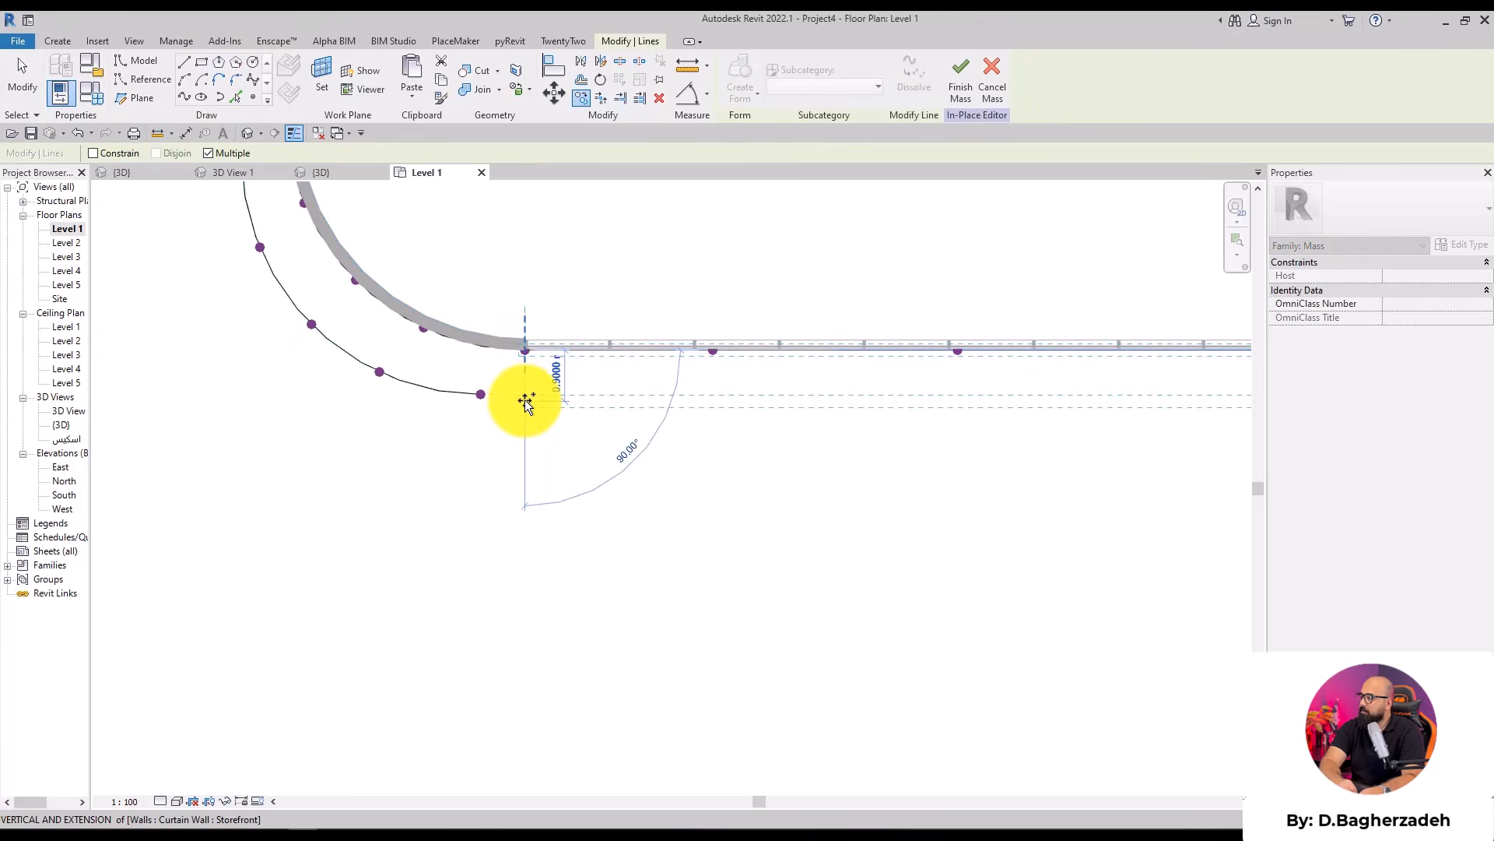
pyautogui.click(527, 397)
pyautogui.press('Escape')
pyautogui.press('Escape')
# Try to move the offset corner curve's end point onto the copied spline's start, and undo both the move and the copy
pyautogui.click(483, 393)
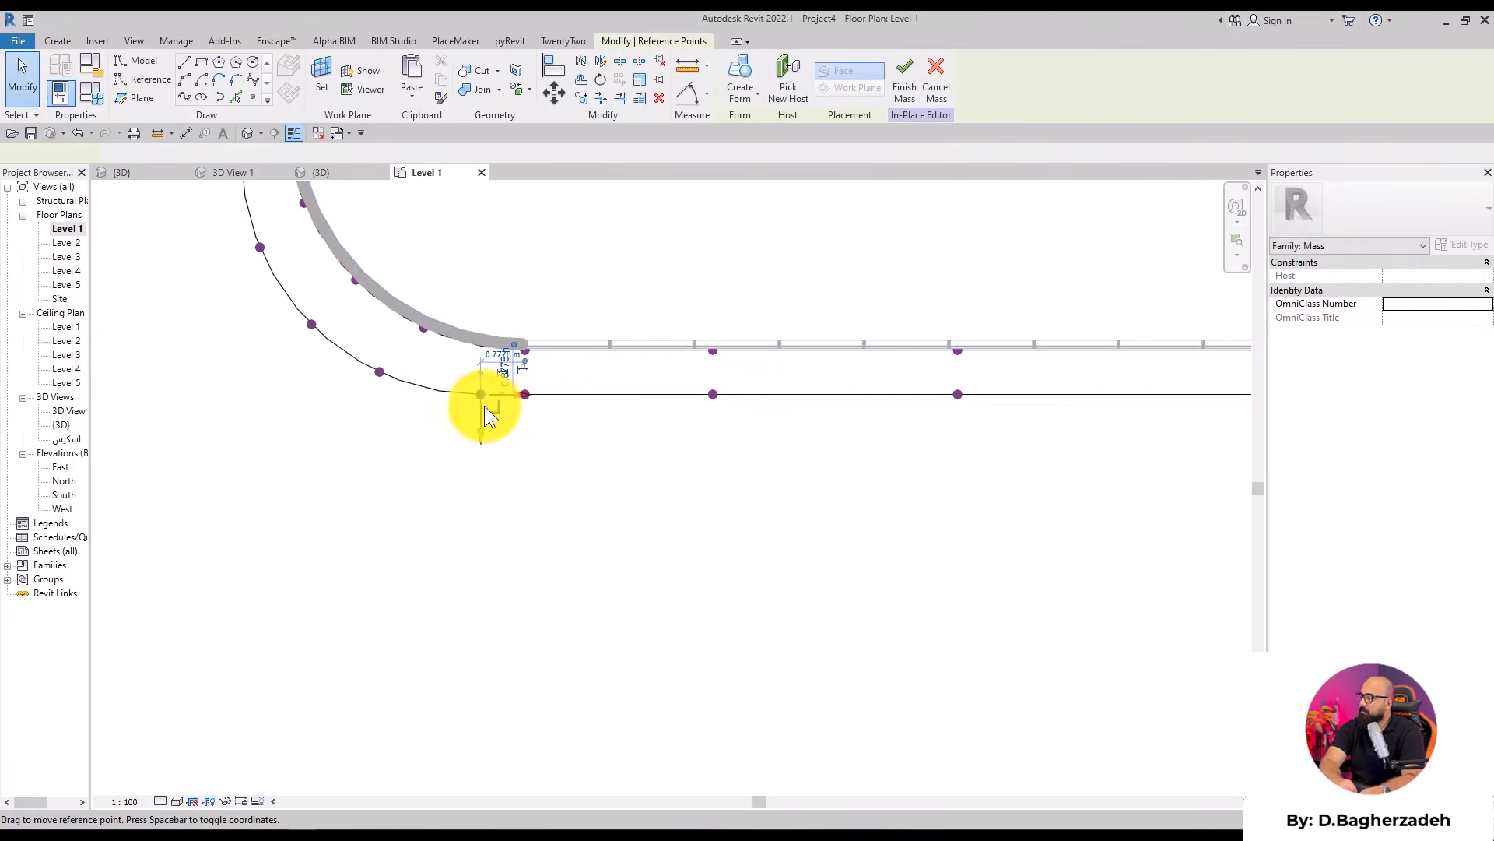
pyautogui.moveTo(523, 391); pyautogui.dragTo(558, 396)
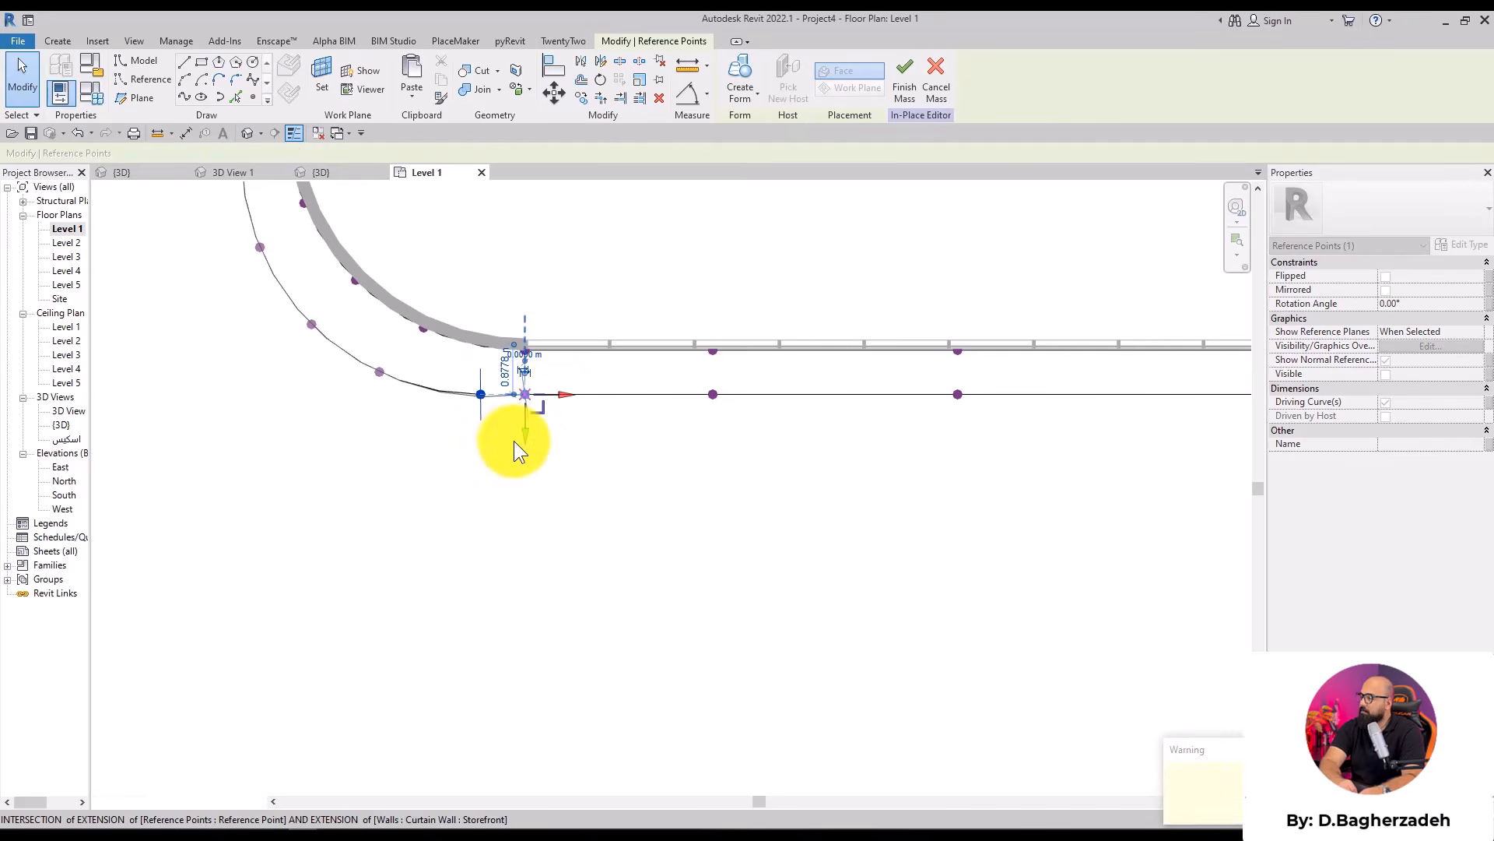
pyautogui.click(439, 460)
pyautogui.scroll(2, 515, 423)
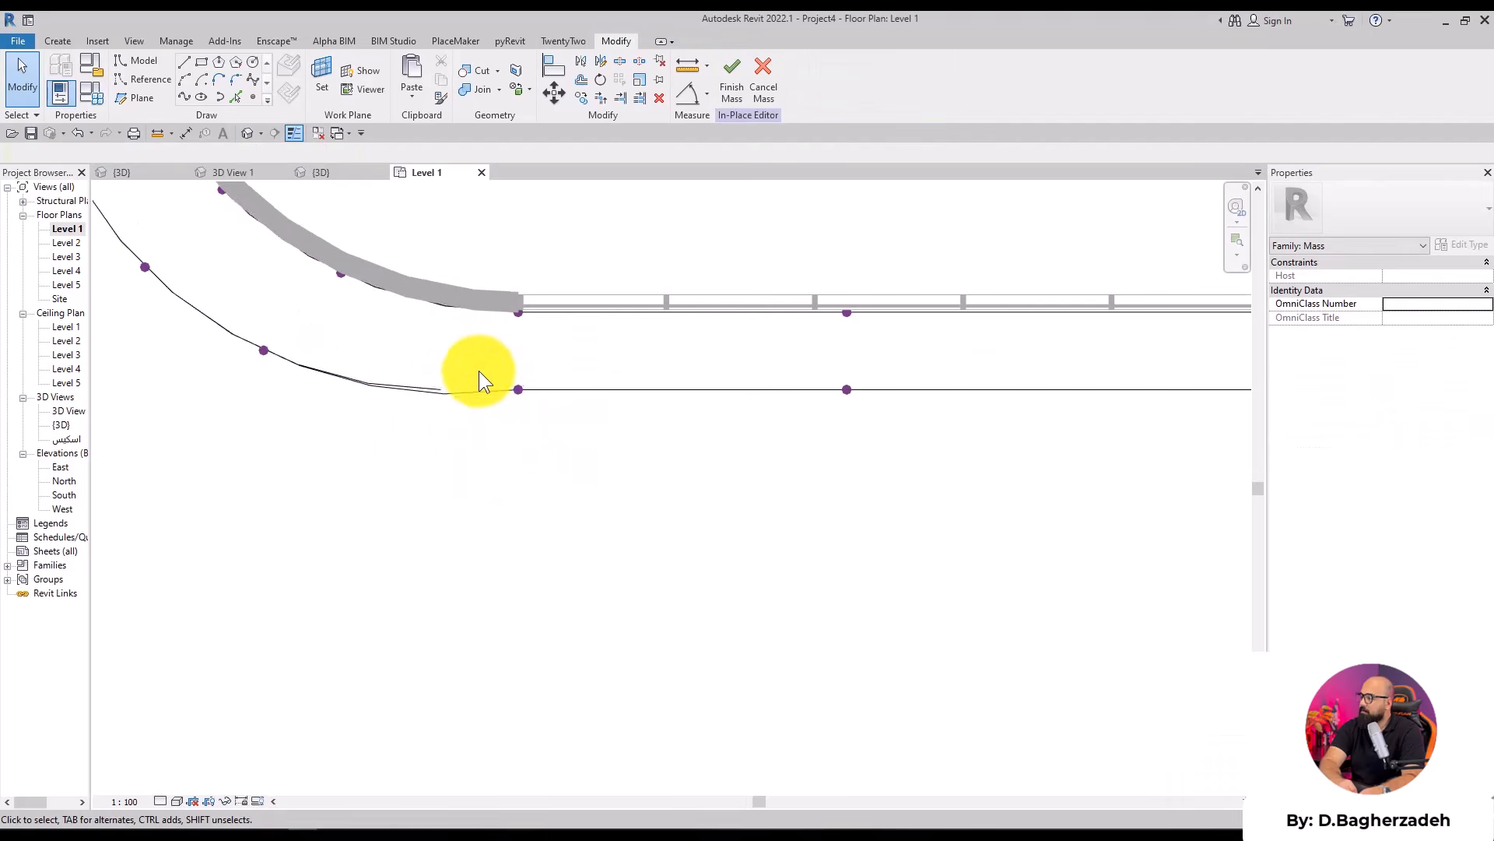
pyautogui.click(431, 384)
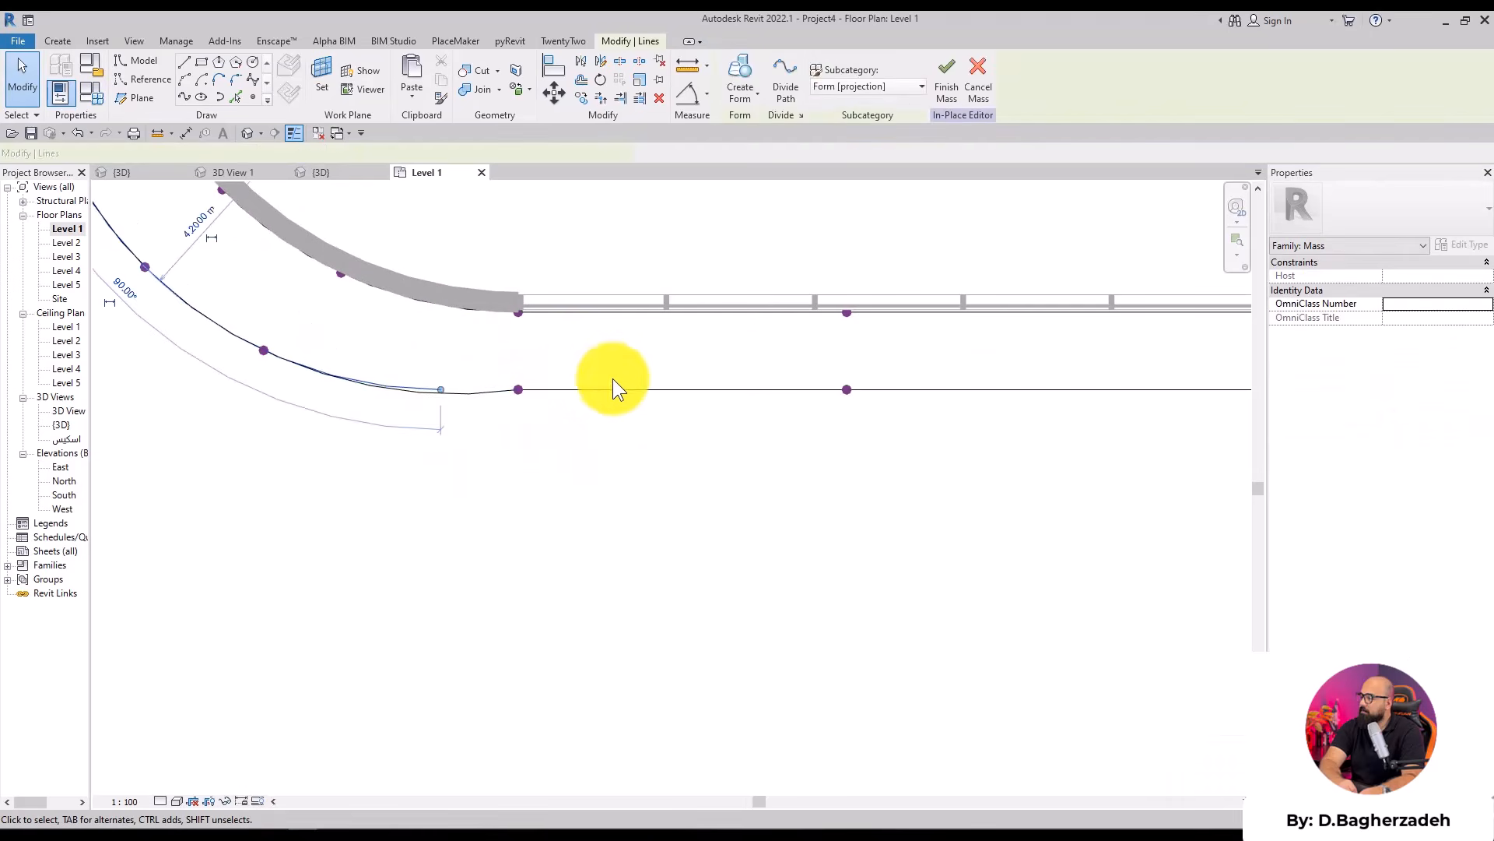
pyautogui.hotkey('ctrl', 'z')
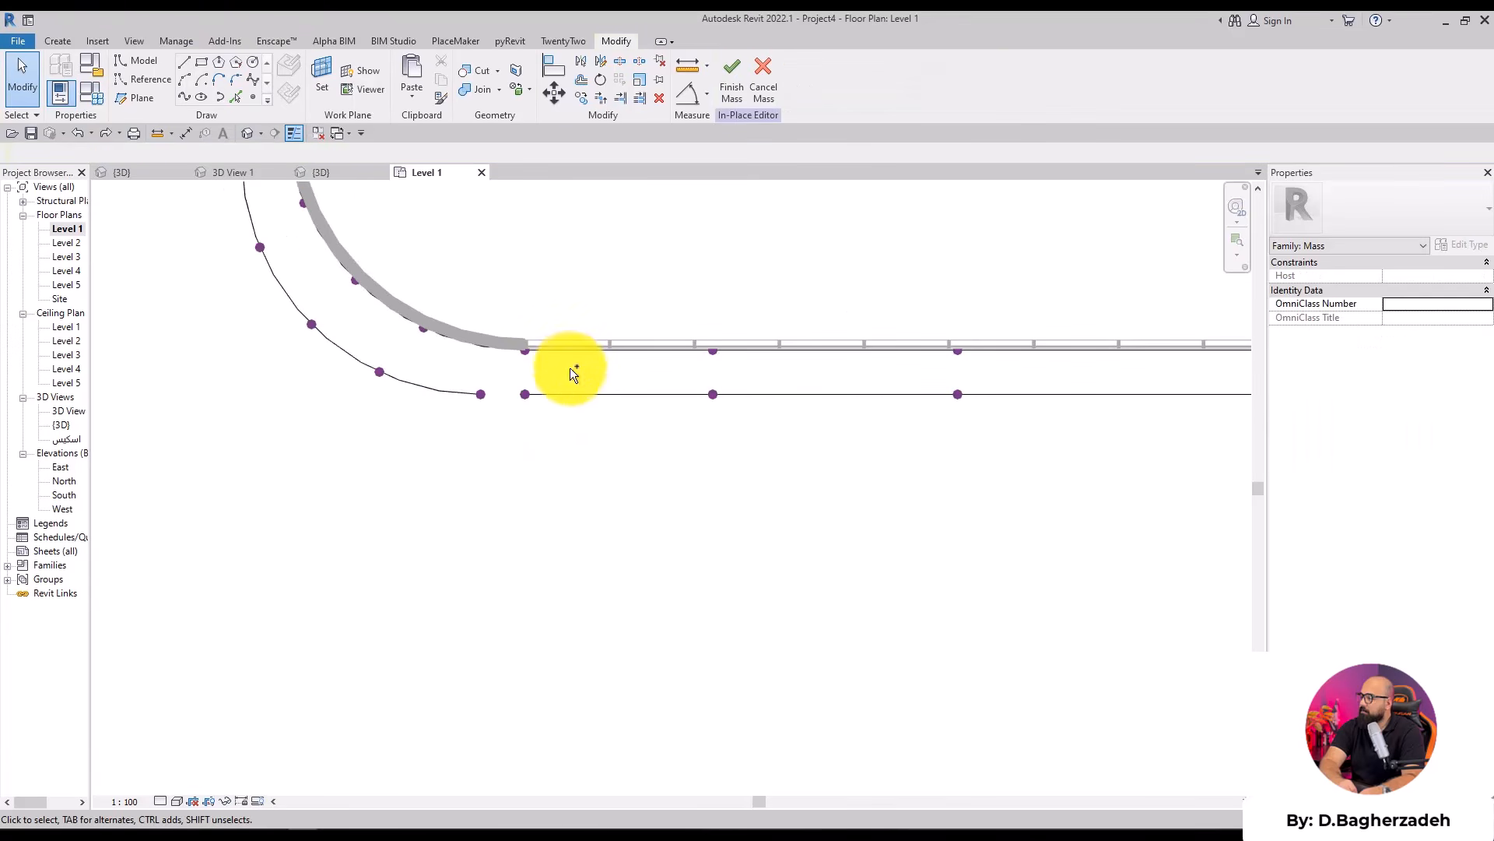
pyautogui.scroll(1, 569, 367)
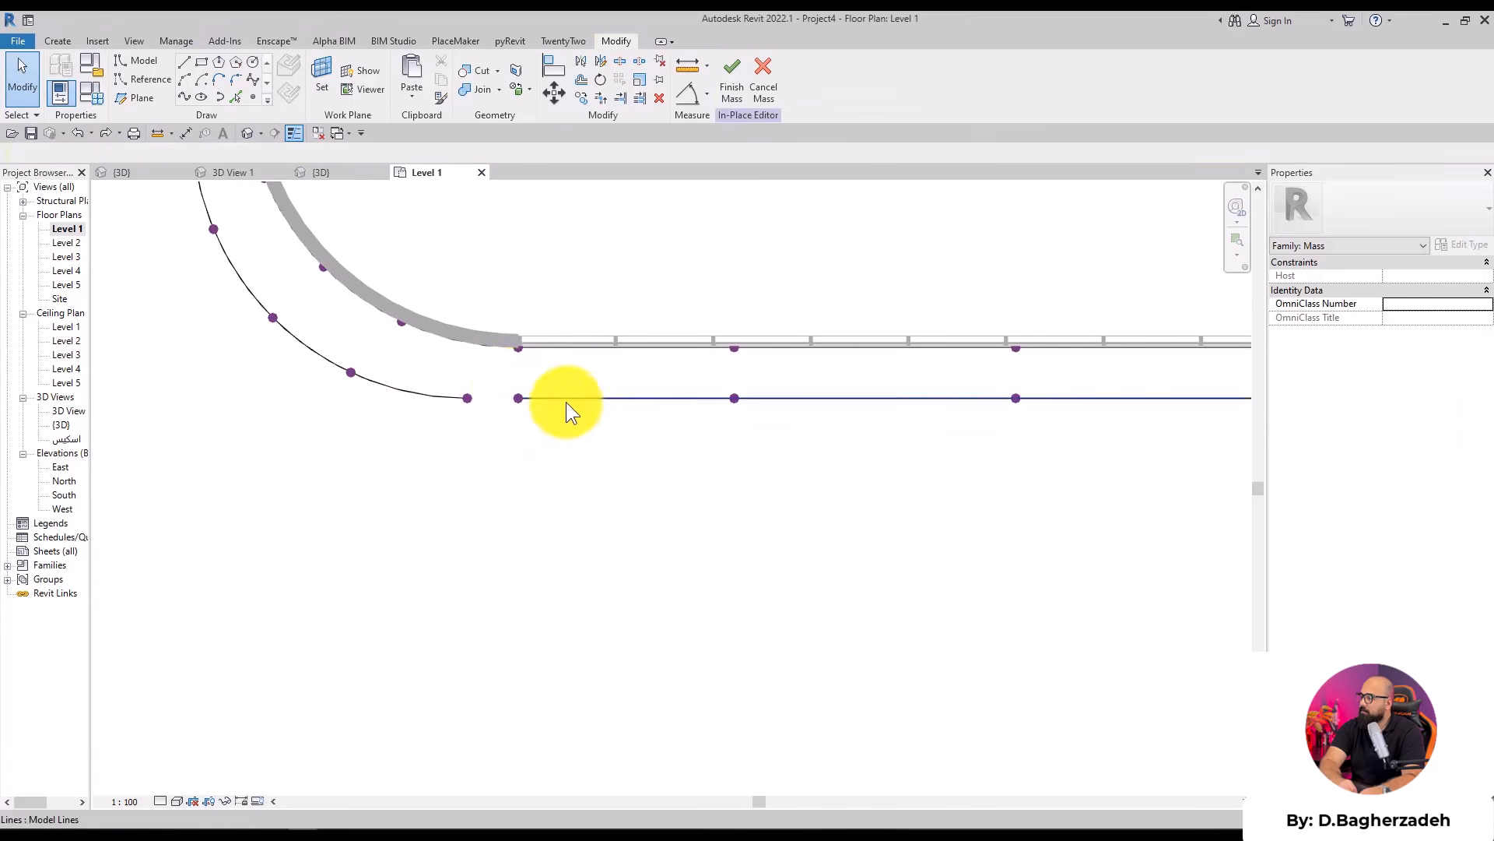
pyautogui.hotkey('ctrl', 'z')
# Copy the six front-wall reference points beyond the corner about 0.78 m outward, level with the offset corner curve's end
pyautogui.scroll(-4, 647, 363)
pyautogui.moveTo(810, 344); pyautogui.dragTo(500, 315, button='middle')
pyautogui.scroll(-2, 500, 315)
pyautogui.moveTo(413, 283); pyautogui.dragTo(467, 372)
pyautogui.keyDown('ctrl'); pyautogui.moveTo(464, 277); pyautogui.dragTo(545, 367); pyautogui.keyUp('ctrl')
pyautogui.keyDown('ctrl'); pyautogui.moveTo(540, 277); pyautogui.dragTo(646, 380); pyautogui.keyUp('ctrl')
pyautogui.keyDown('ctrl'); pyautogui.moveTo(685, 288); pyautogui.dragTo(865, 319); pyautogui.keyUp('ctrl')
pyautogui.scroll(5, 343, 284)
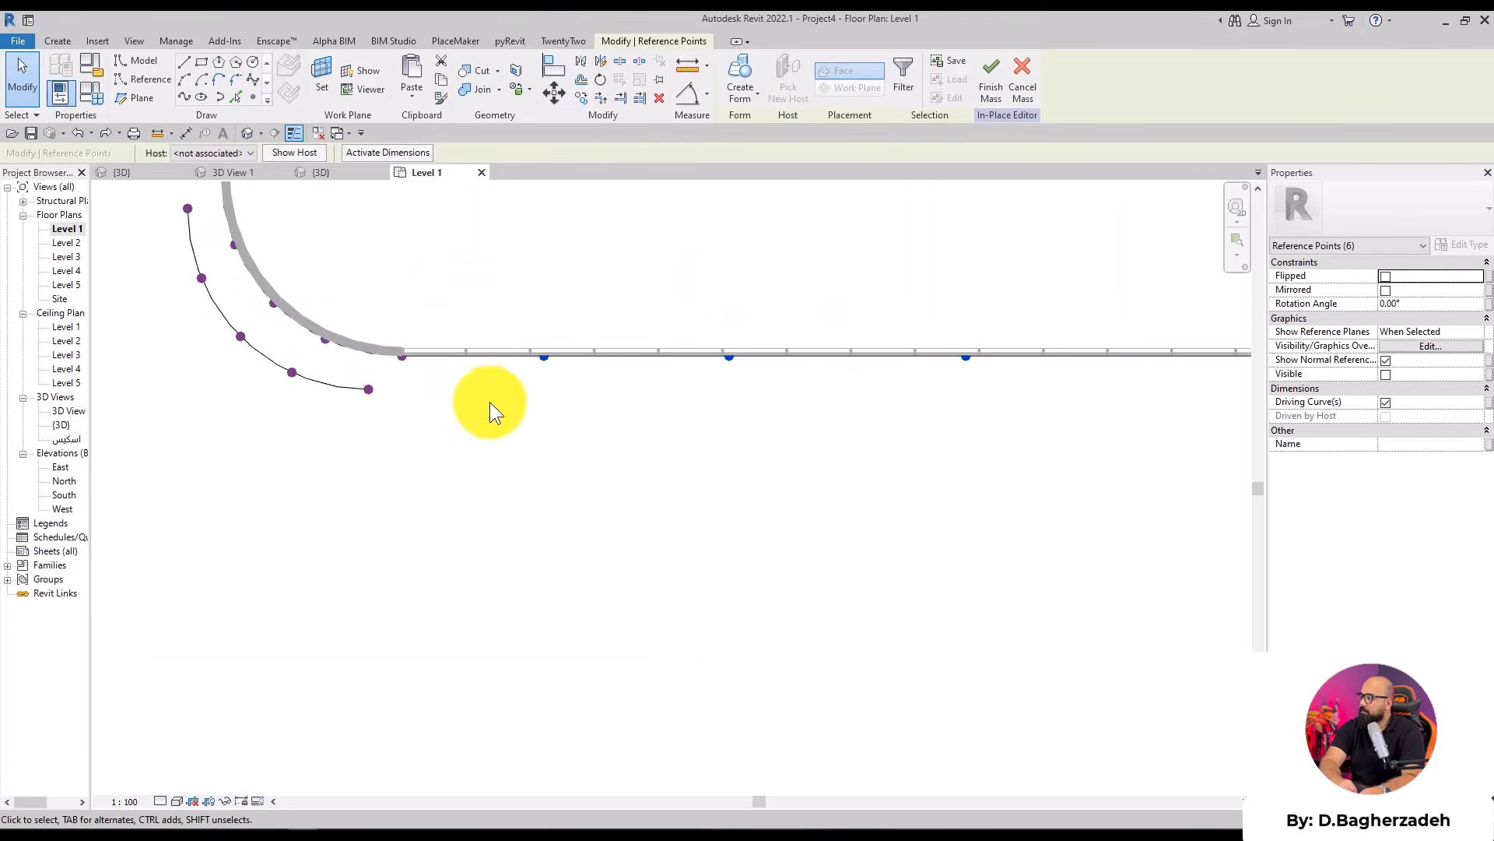
pyautogui.press('c')
pyautogui.click(544, 357)
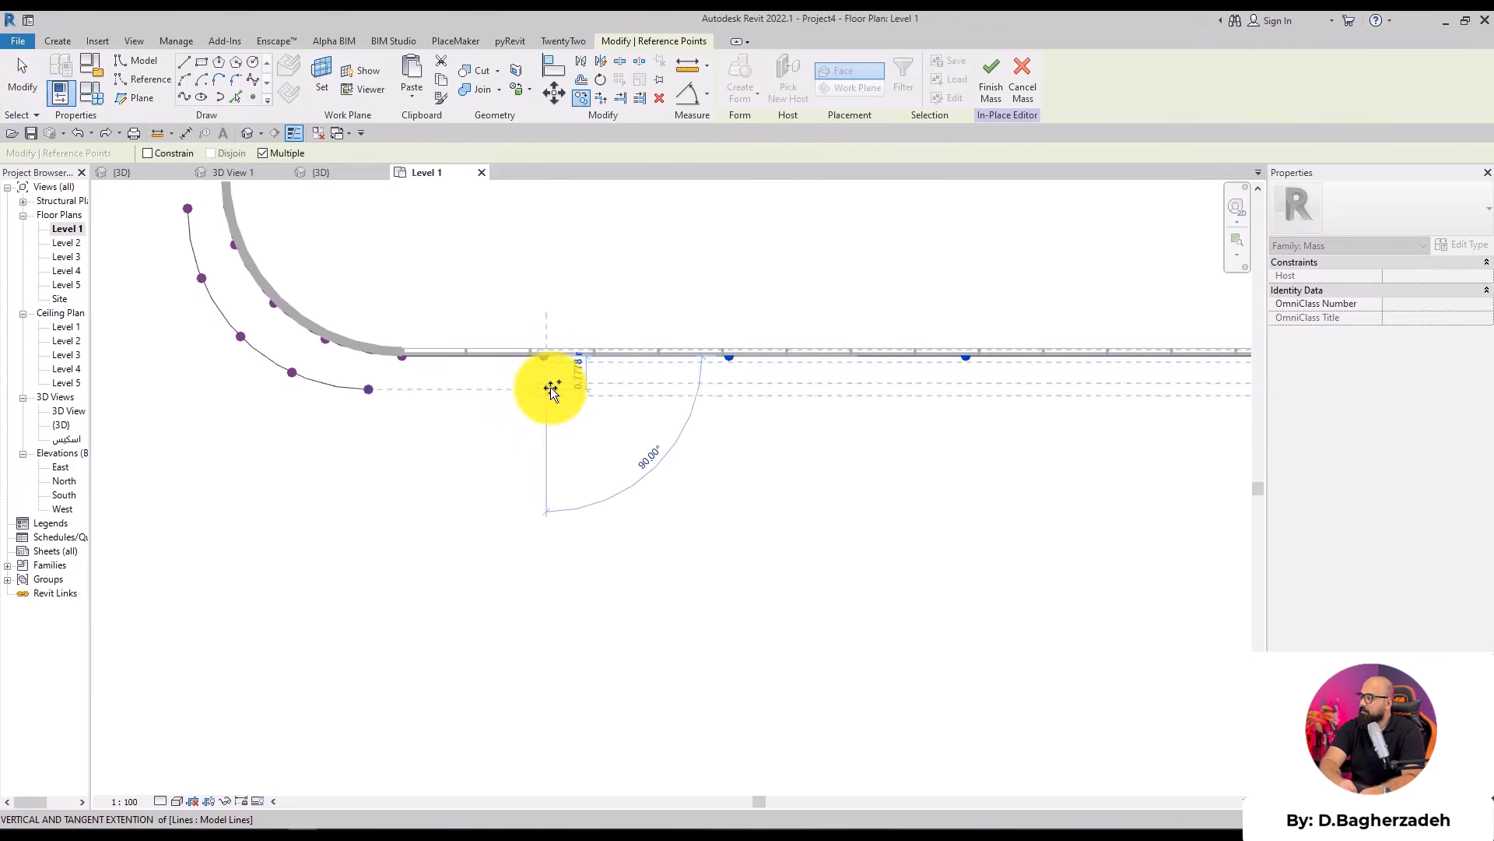
pyautogui.click(548, 389)
pyautogui.press('Escape')
pyautogui.press('Escape')
# Create a spline through the offset corner curve's end point and the six copied reference points
pyautogui.moveTo(348, 374); pyautogui.dragTo(1238, 489)
pyautogui.scroll(-2, 584, 397)
pyautogui.scroll(5, 508, 362)
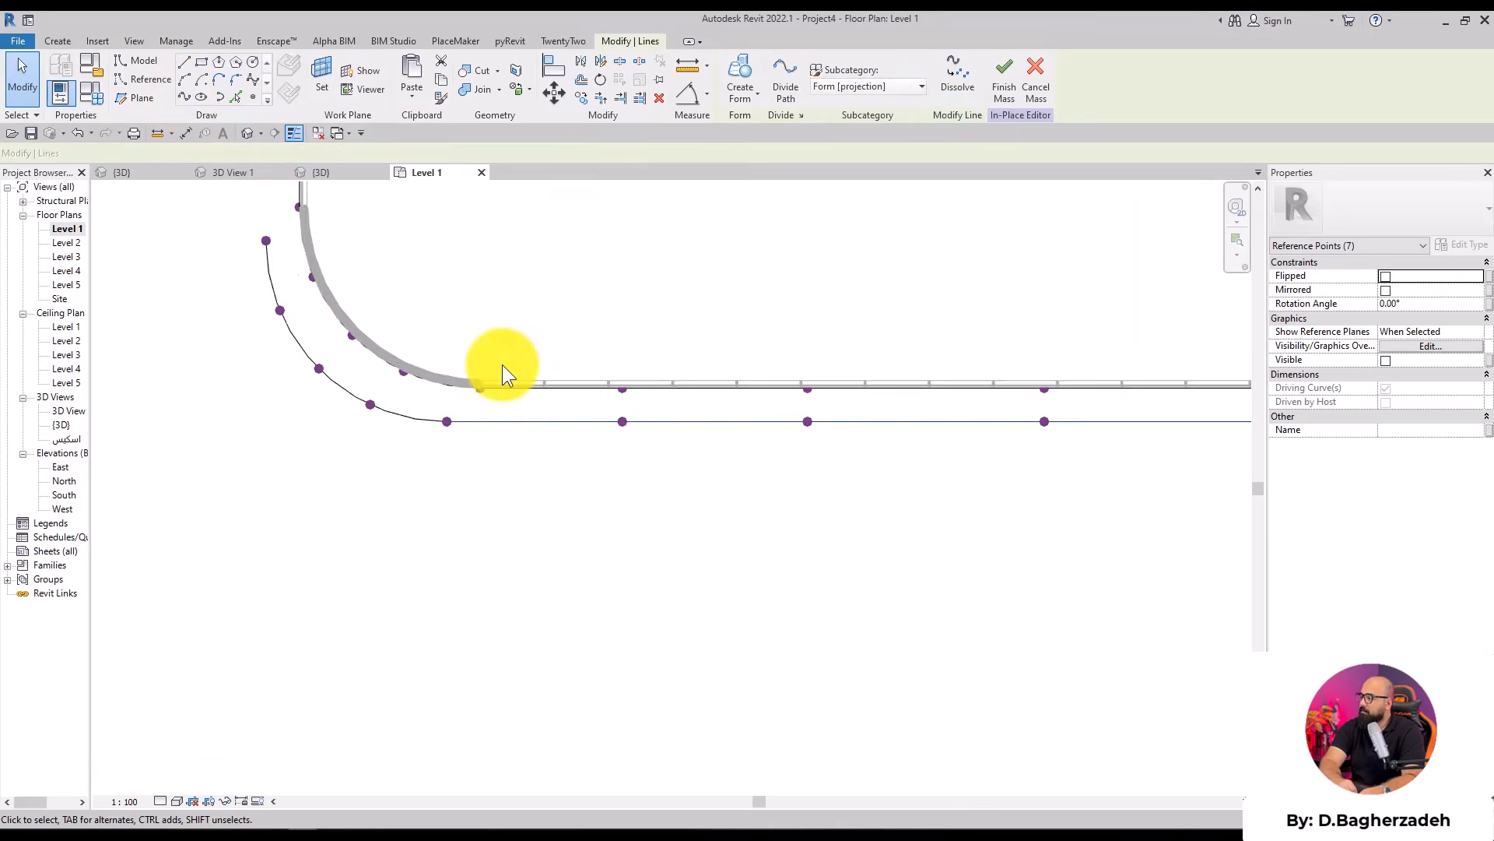
pyautogui.press('Escape')
# Move the point shared by the offset corner and front splines along the facade, in line with the curved wall's end
pyautogui.click(442, 440)
pyautogui.moveTo(442, 440); pyautogui.dragTo(491, 441)
pyautogui.click(496, 273)
pyautogui.scroll(-2, 497, 265)
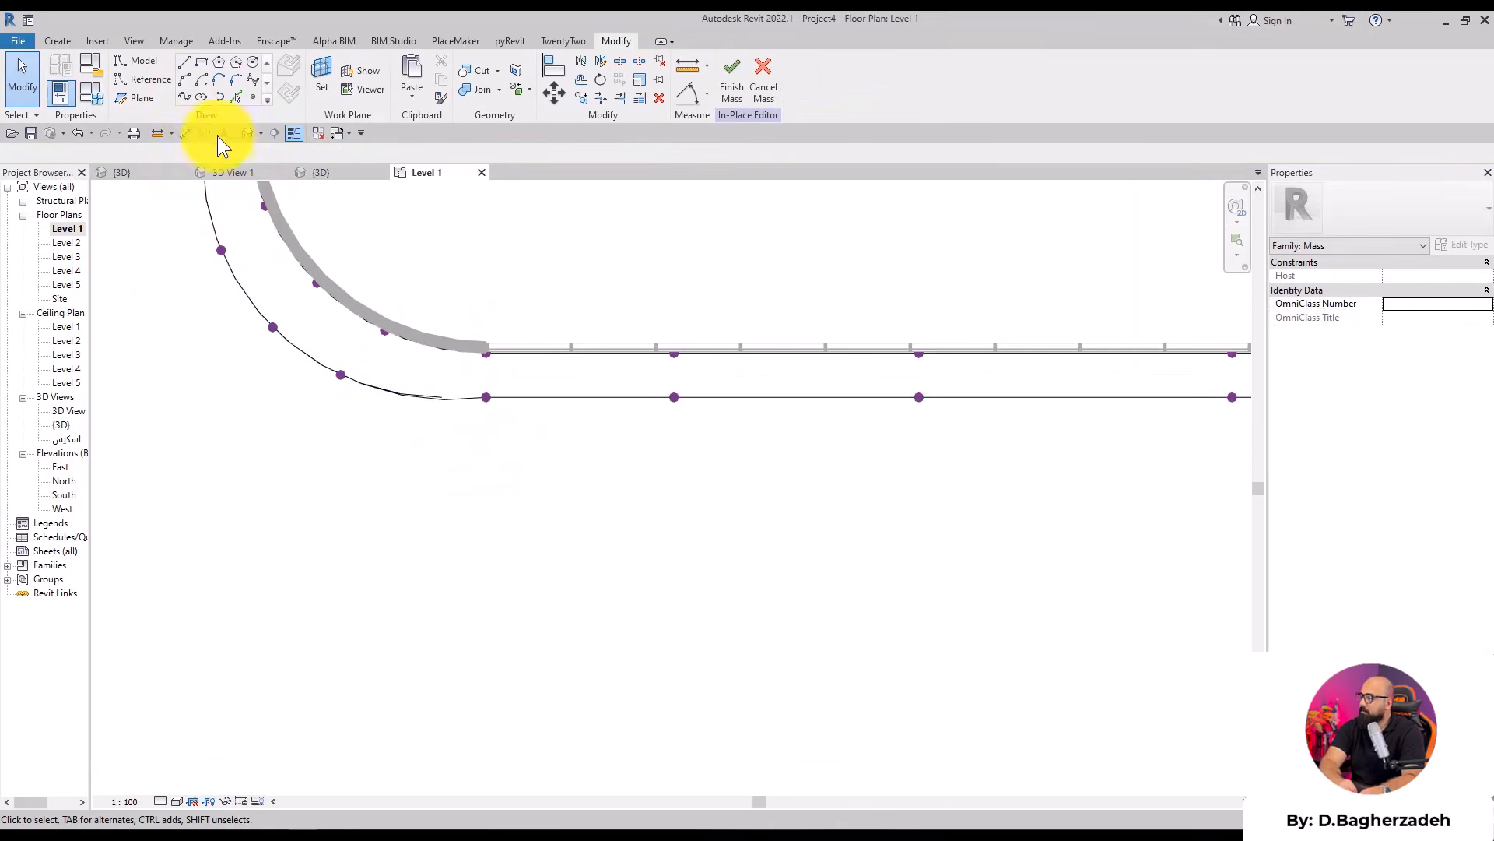
# Switch to the 3D view and check which curves are selected at the foot of the rounded corner
pyautogui.click(245, 137)
pyautogui.scroll(3, 490, 702)
pyautogui.scroll(4, 451, 572)
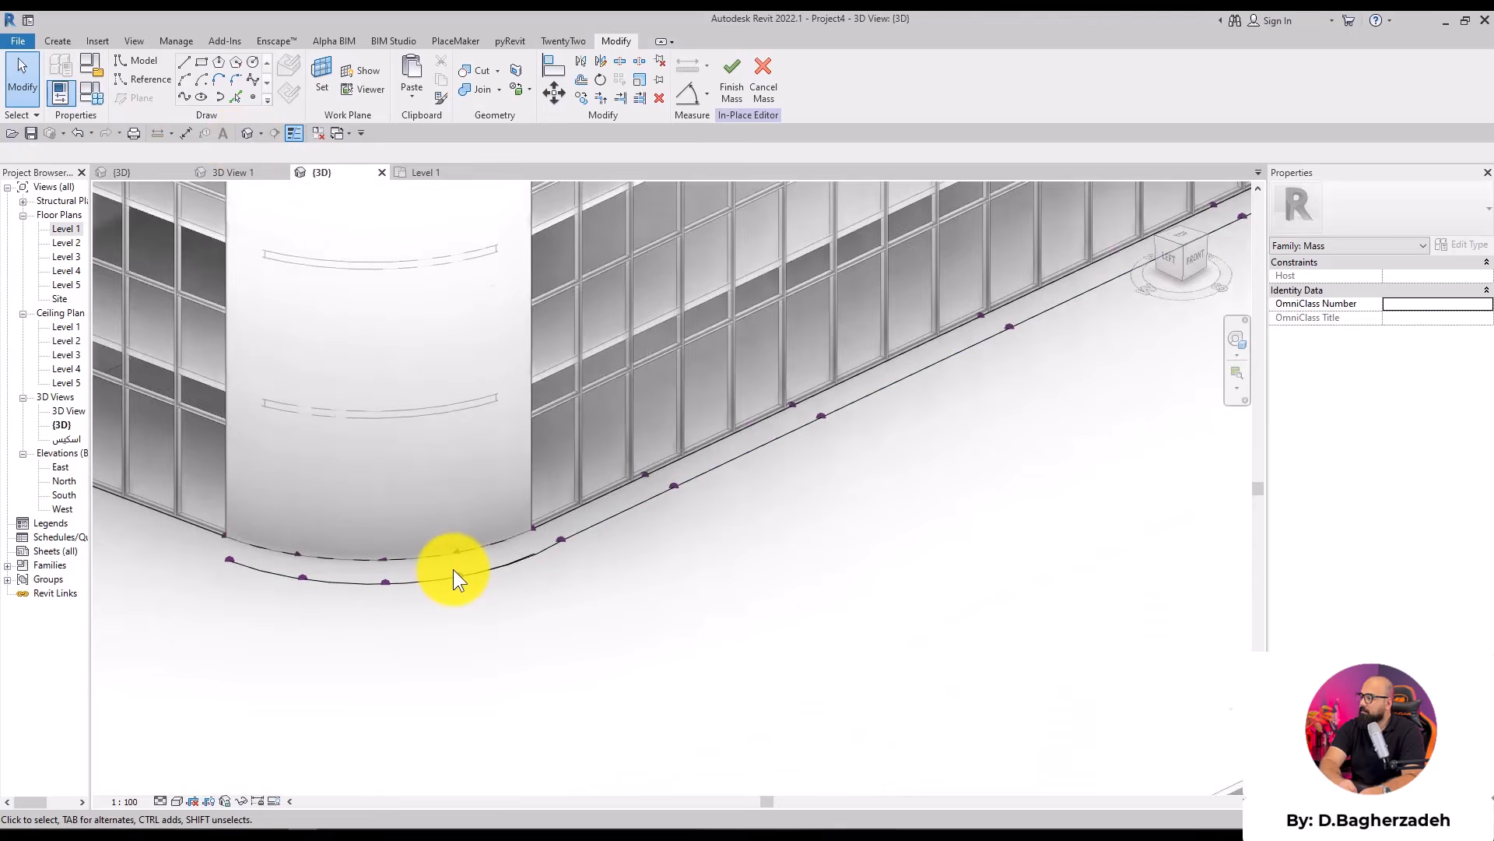
pyautogui.click(445, 586)
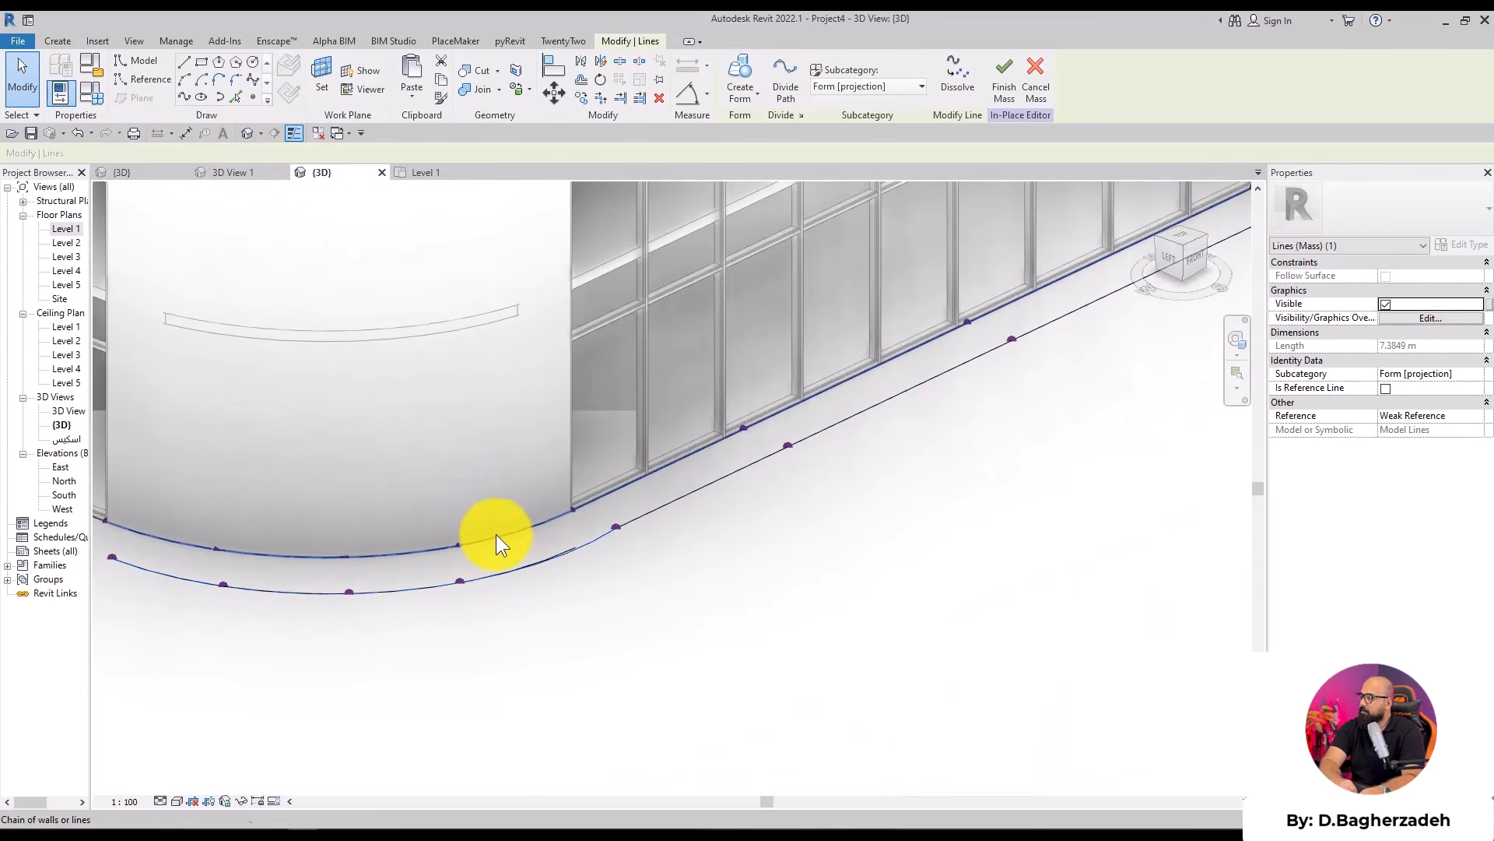
pyautogui.press('Escape')
pyautogui.click(547, 525)
pyautogui.press('Escape')
pyautogui.press('Tab')
pyautogui.press('Tab')
pyautogui.click(555, 523)
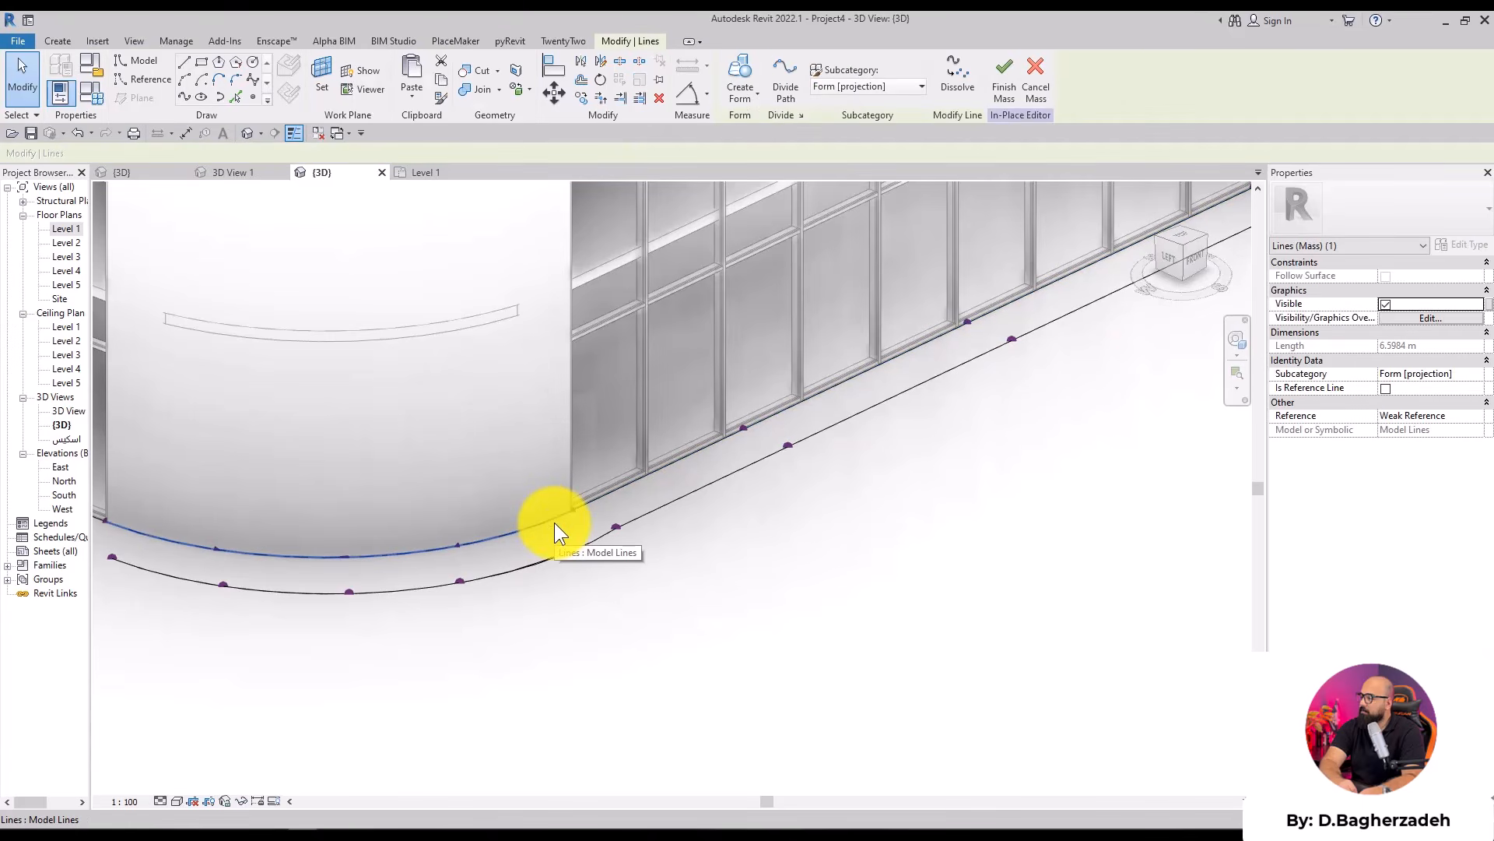
pyautogui.press('Escape')
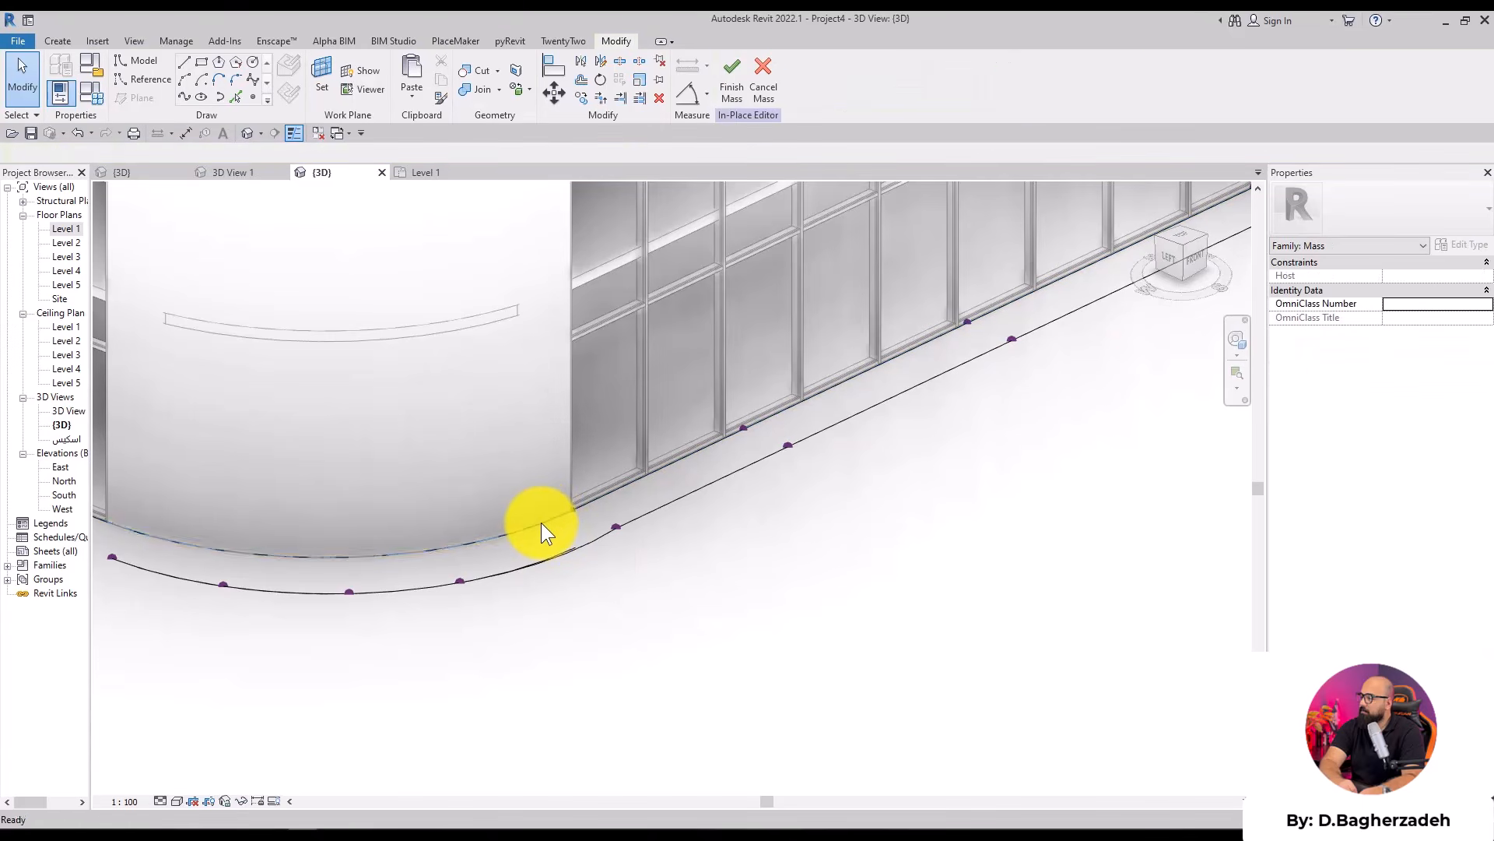
# Cycle through the overlapping lines along the curved wall's base to inspect the chained curves
pyautogui.press('Tab')
pyautogui.press('Tab')
pyautogui.press('Tab')
pyautogui.click(535, 531)
pyautogui.press('Escape')
pyautogui.press('Tab')
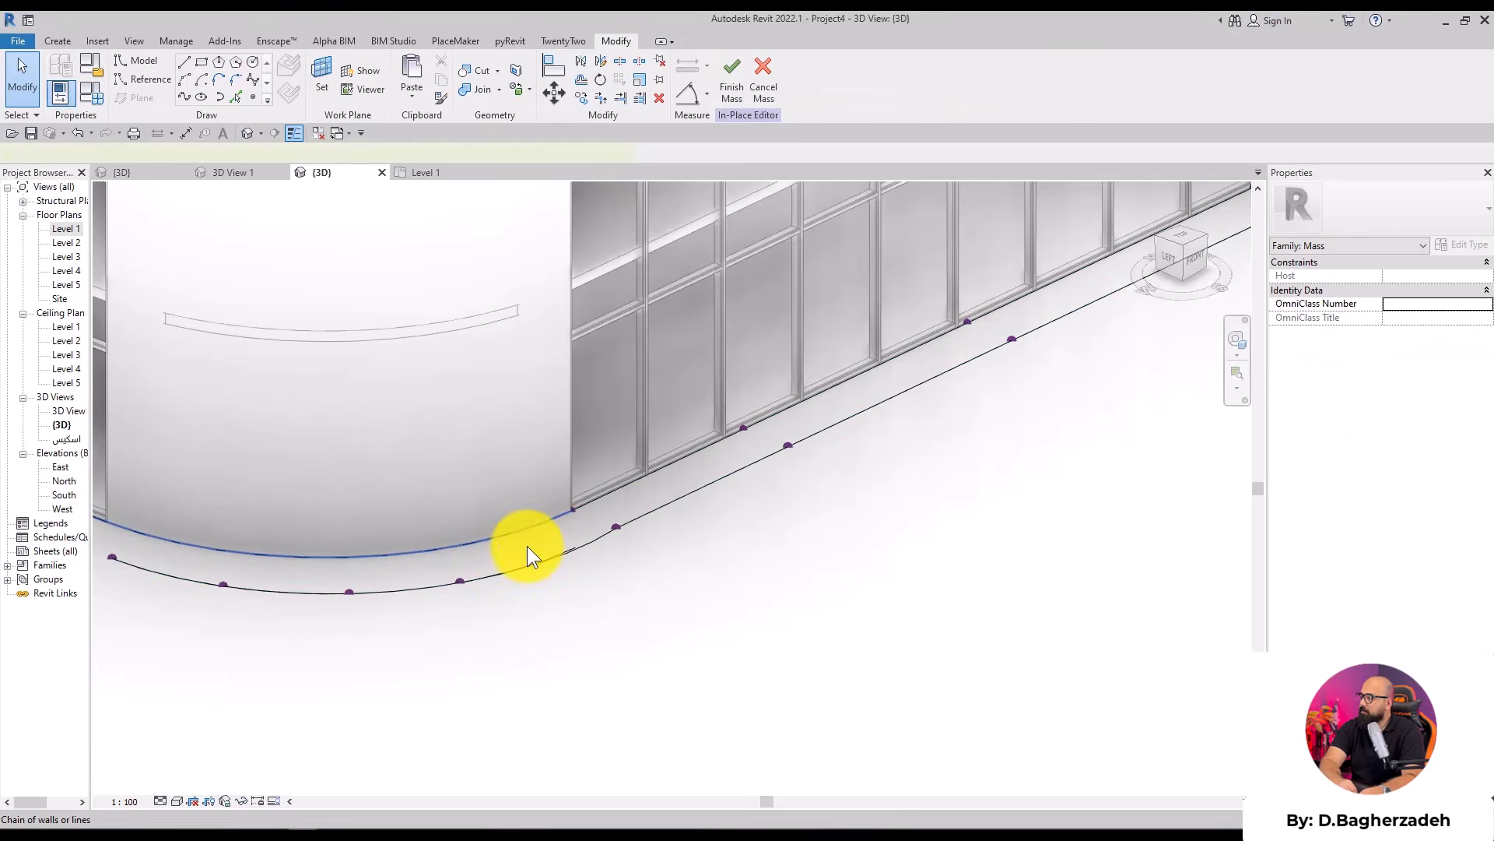
pyautogui.click(526, 533)
pyautogui.moveTo(521, 534); pyautogui.dragTo(619, 503, button='middle')
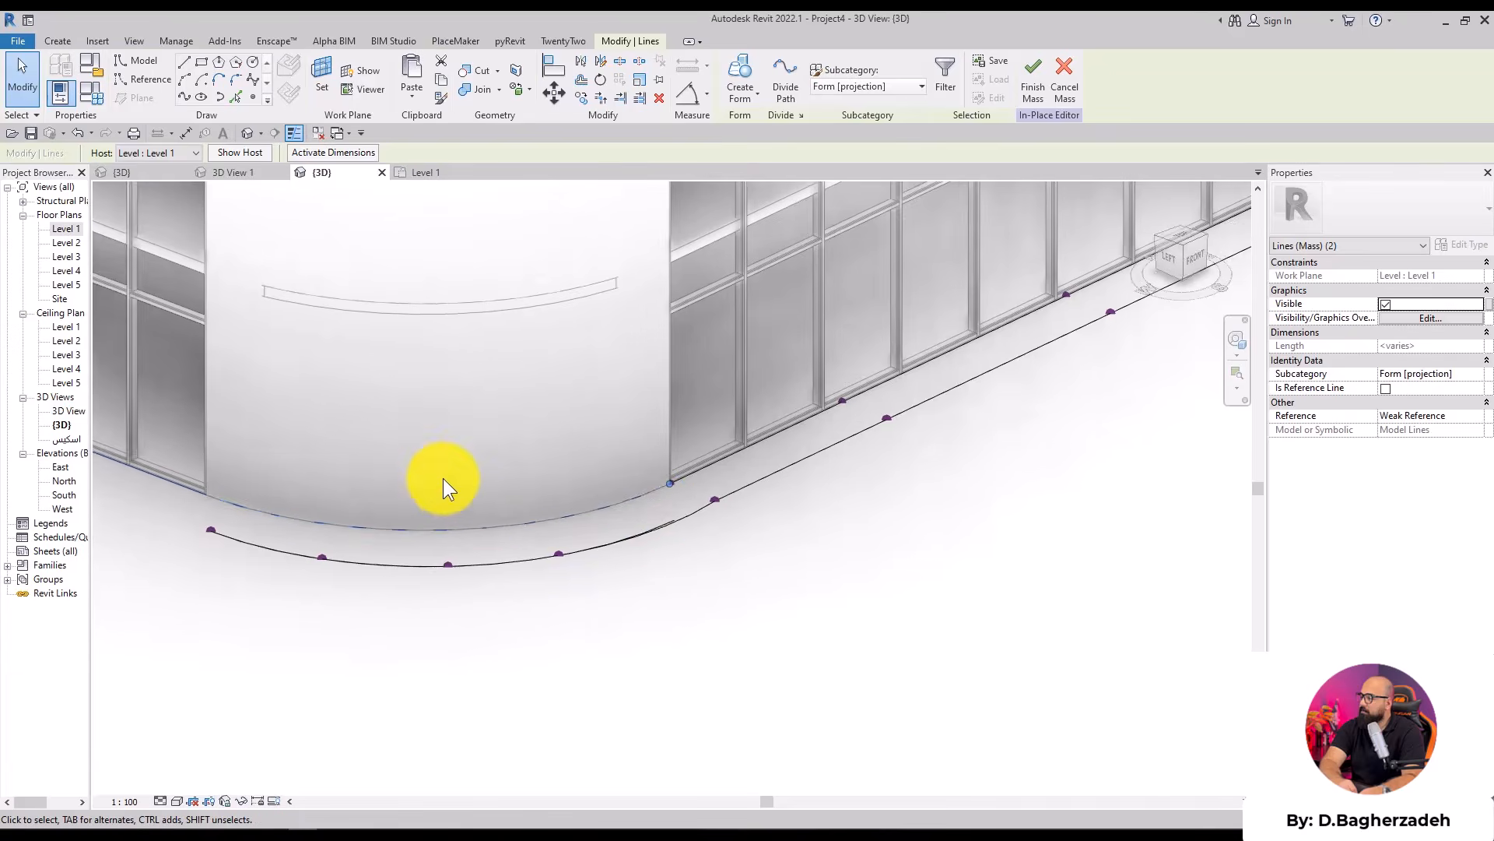
# Undo the move of the point shared by the two offset splines, and reinstate it
pyautogui.scroll(-3, 441, 488)
pyautogui.press('Escape')
pyautogui.press('Escape')
pyautogui.scroll(3, 441, 489)
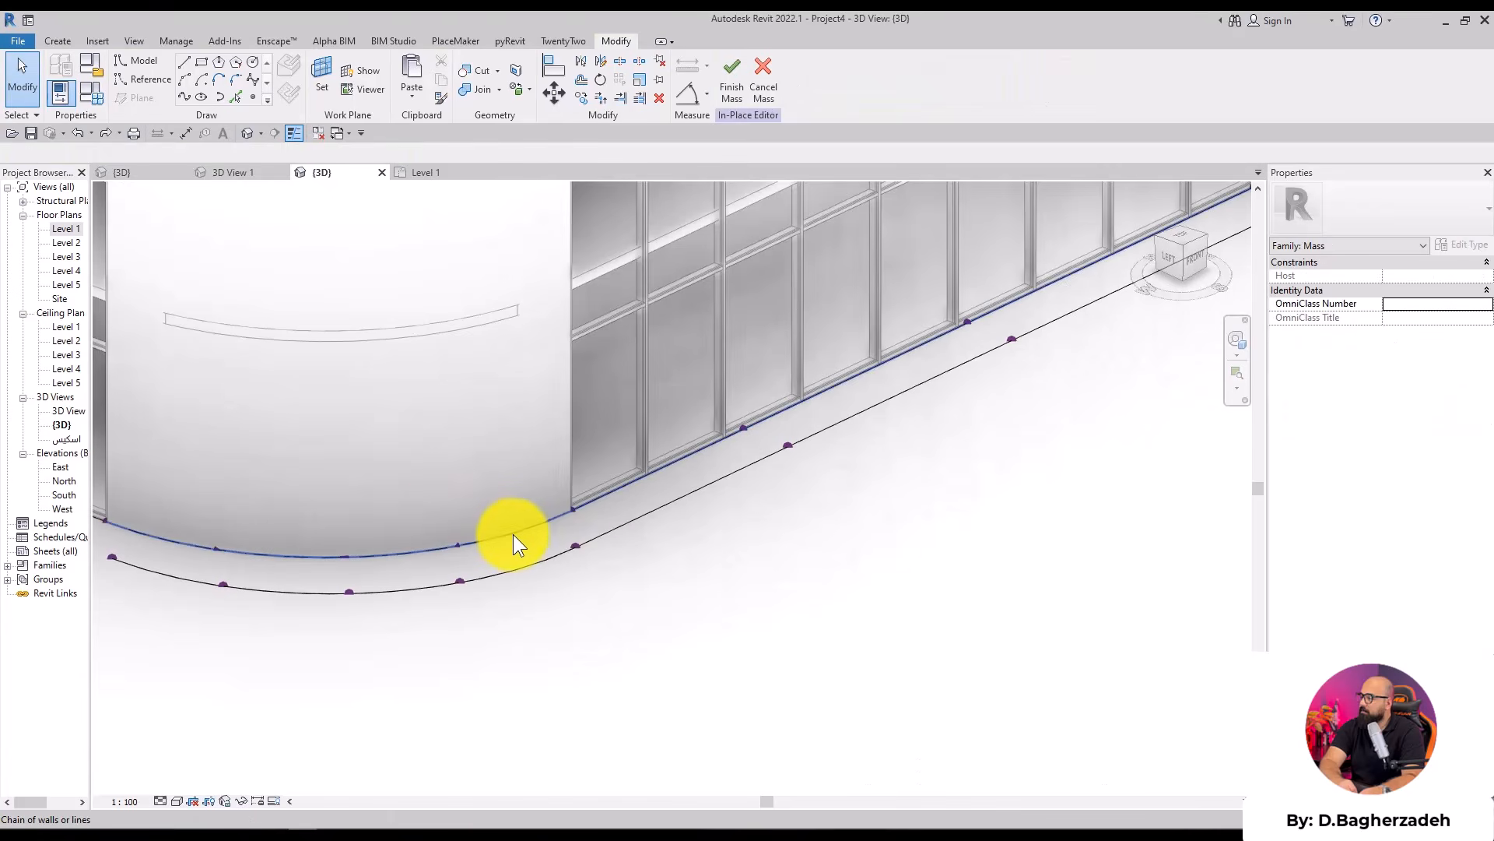
pyautogui.hotkey('ctrl', 'z')
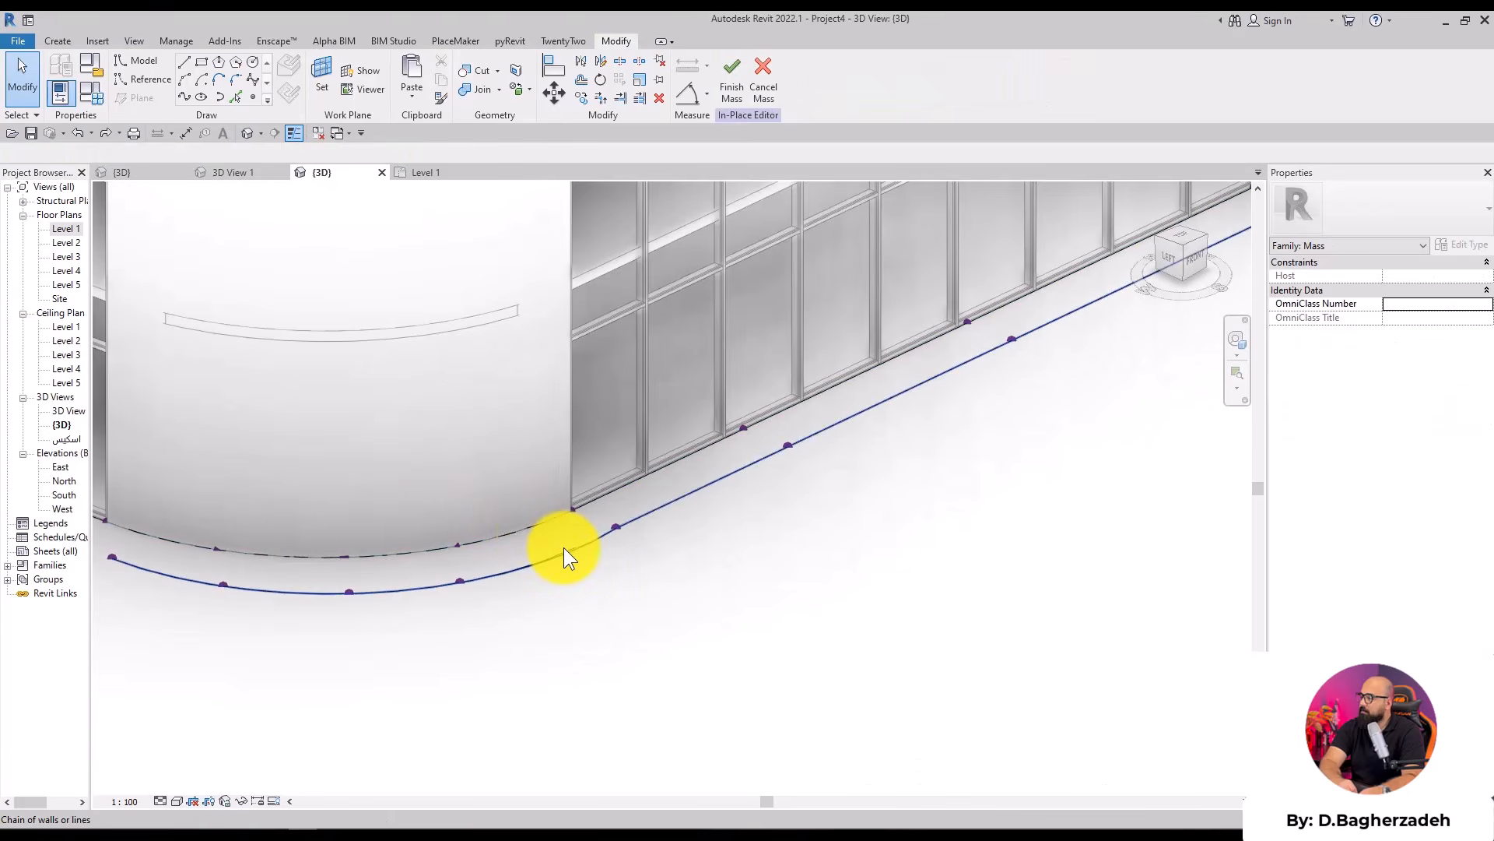
# Delete the leftover 4.2 m arc overlapping the offset corner spline near its front end
pyautogui.scroll(3, 564, 548)
pyautogui.click(582, 549)
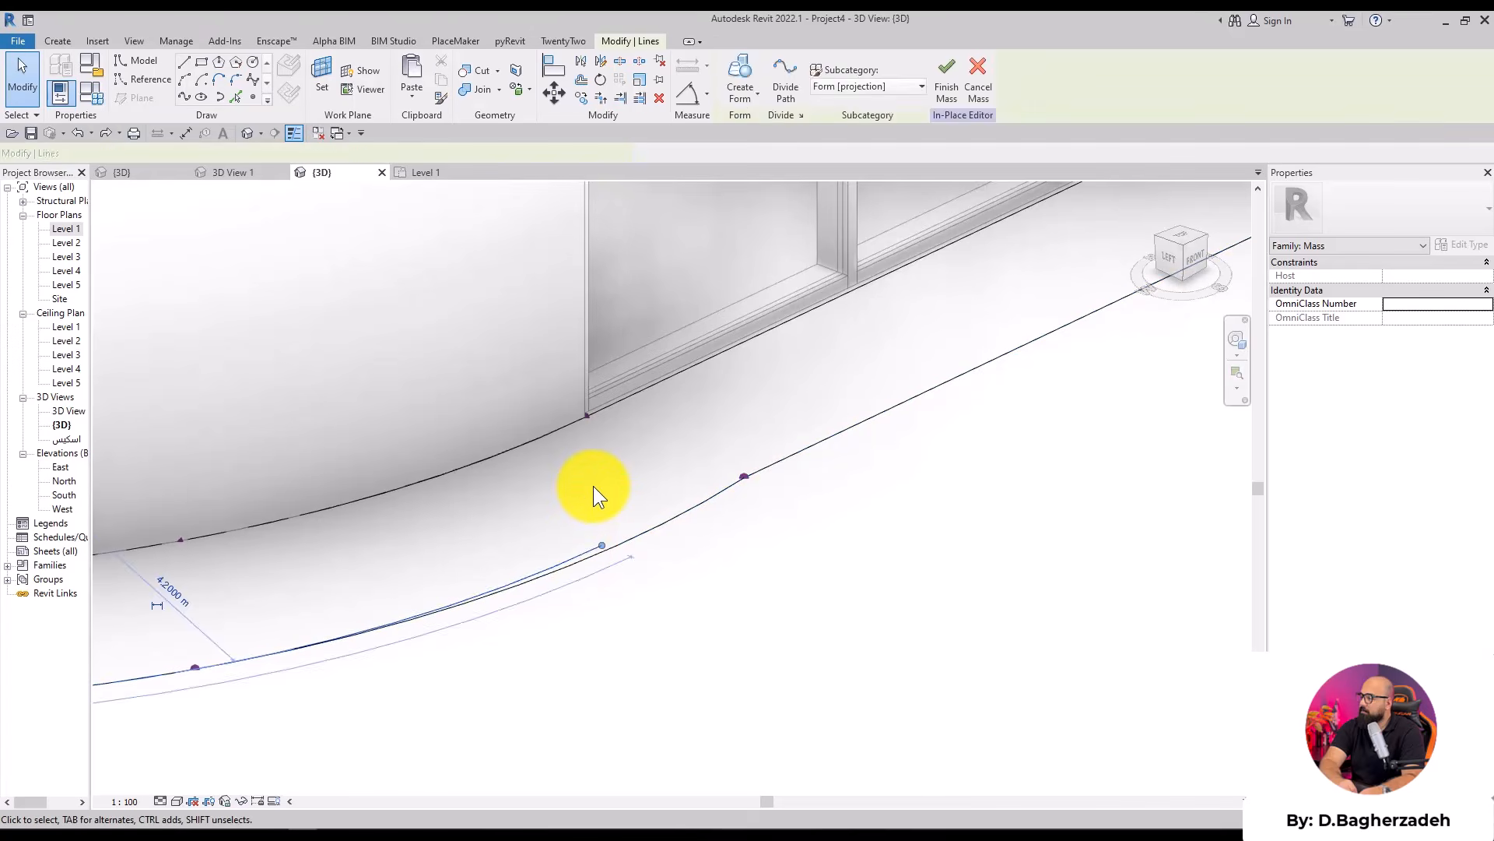
pyautogui.press('Escape')
# Divide the offset corner spline's path into 20 nodes
pyautogui.scroll(-5, 593, 486)
pyautogui.scroll(3, 499, 596)
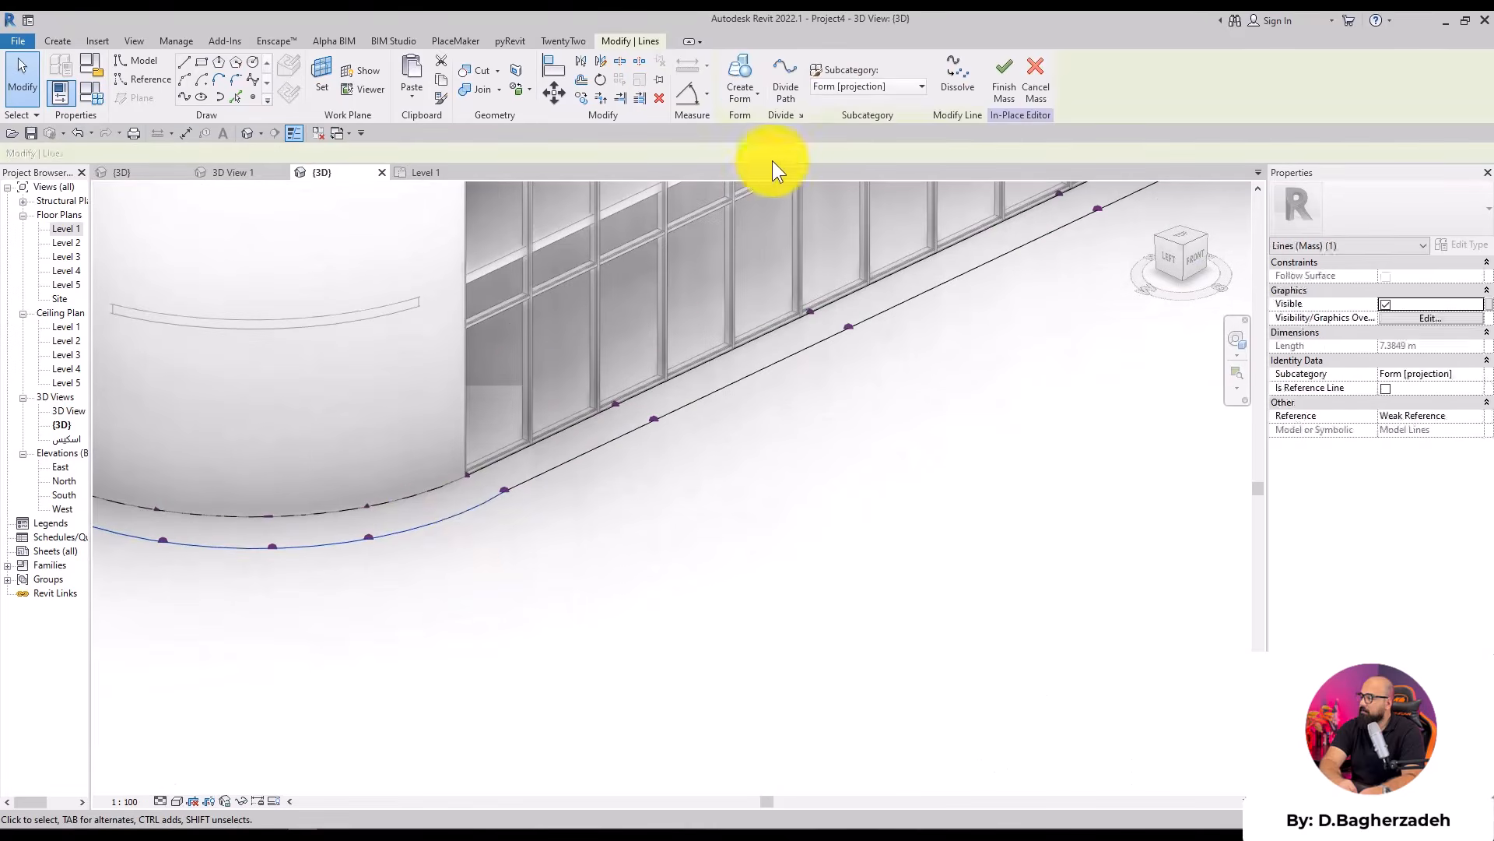
pyautogui.click(784, 78)
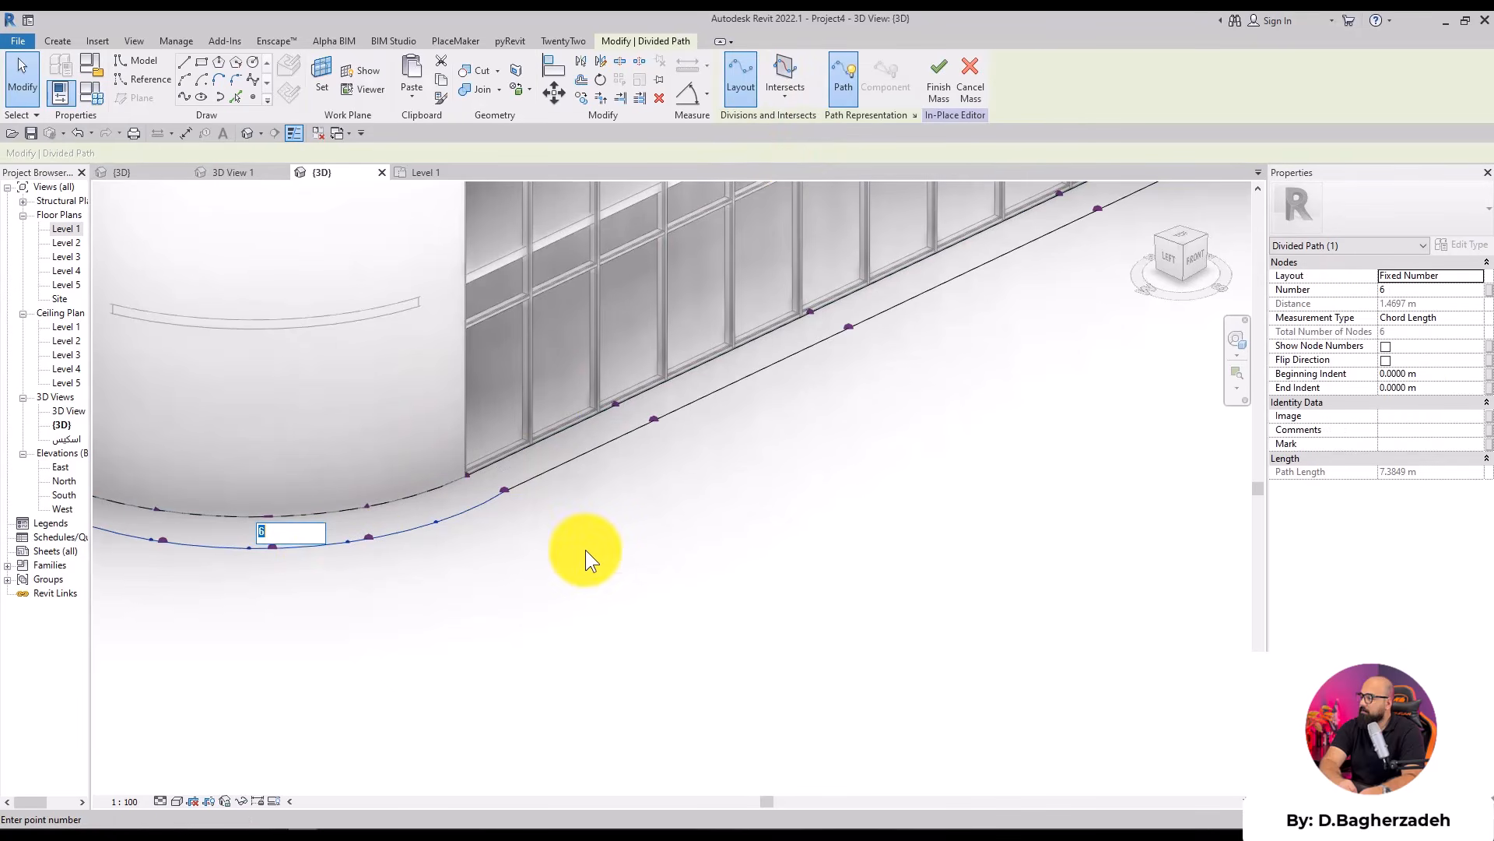
pyautogui.write('20')
pyautogui.press('Return')
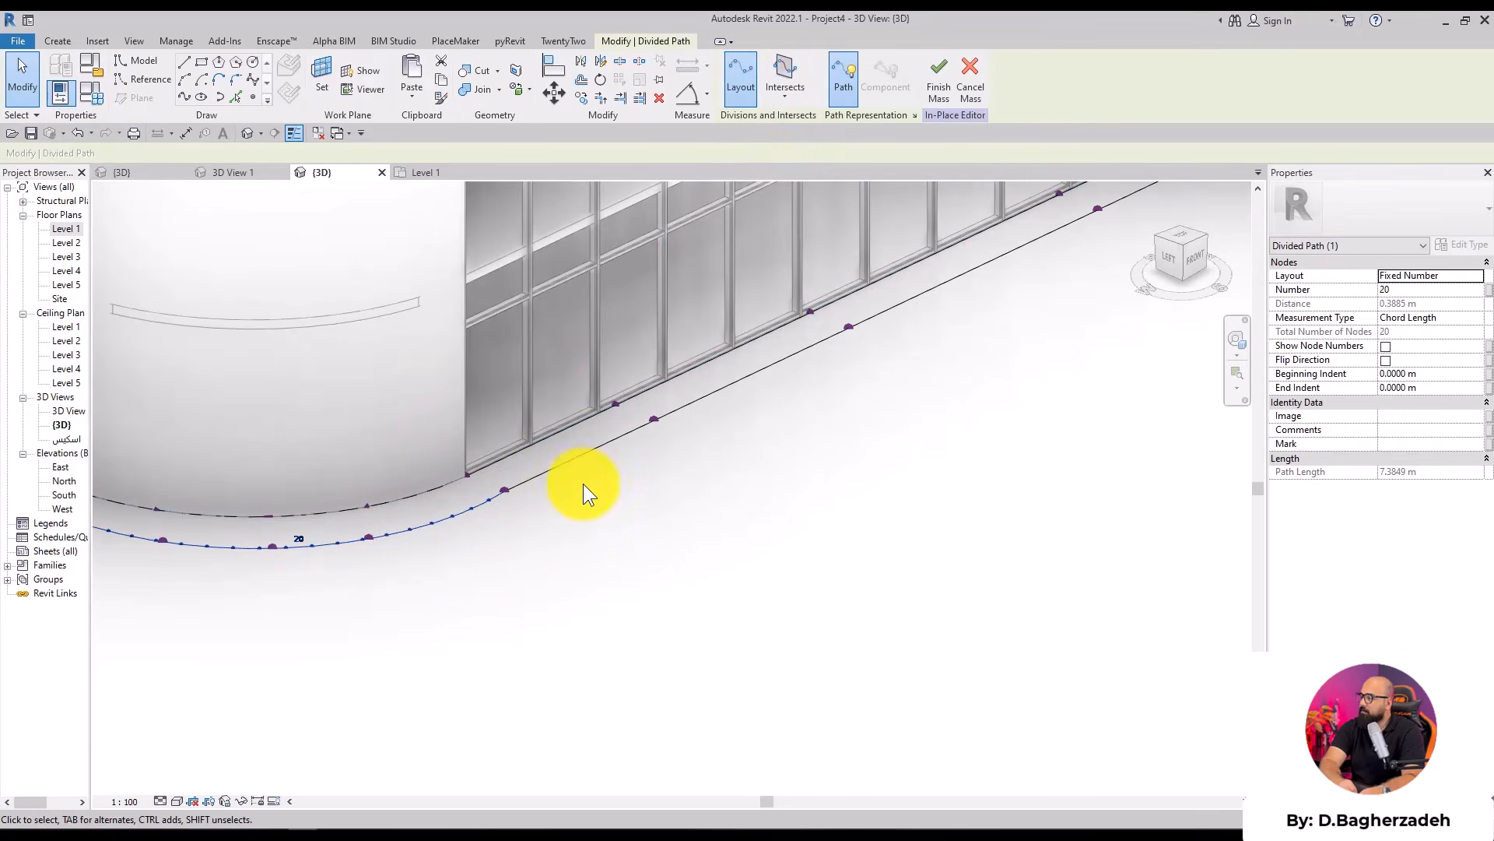
# Divide the offset front-wall spline's path into 20 nodes
pyautogui.scroll(-3, 567, 492)
pyautogui.scroll(1, 535, 465)
pyautogui.click(535, 466)
pyautogui.click(801, 77)
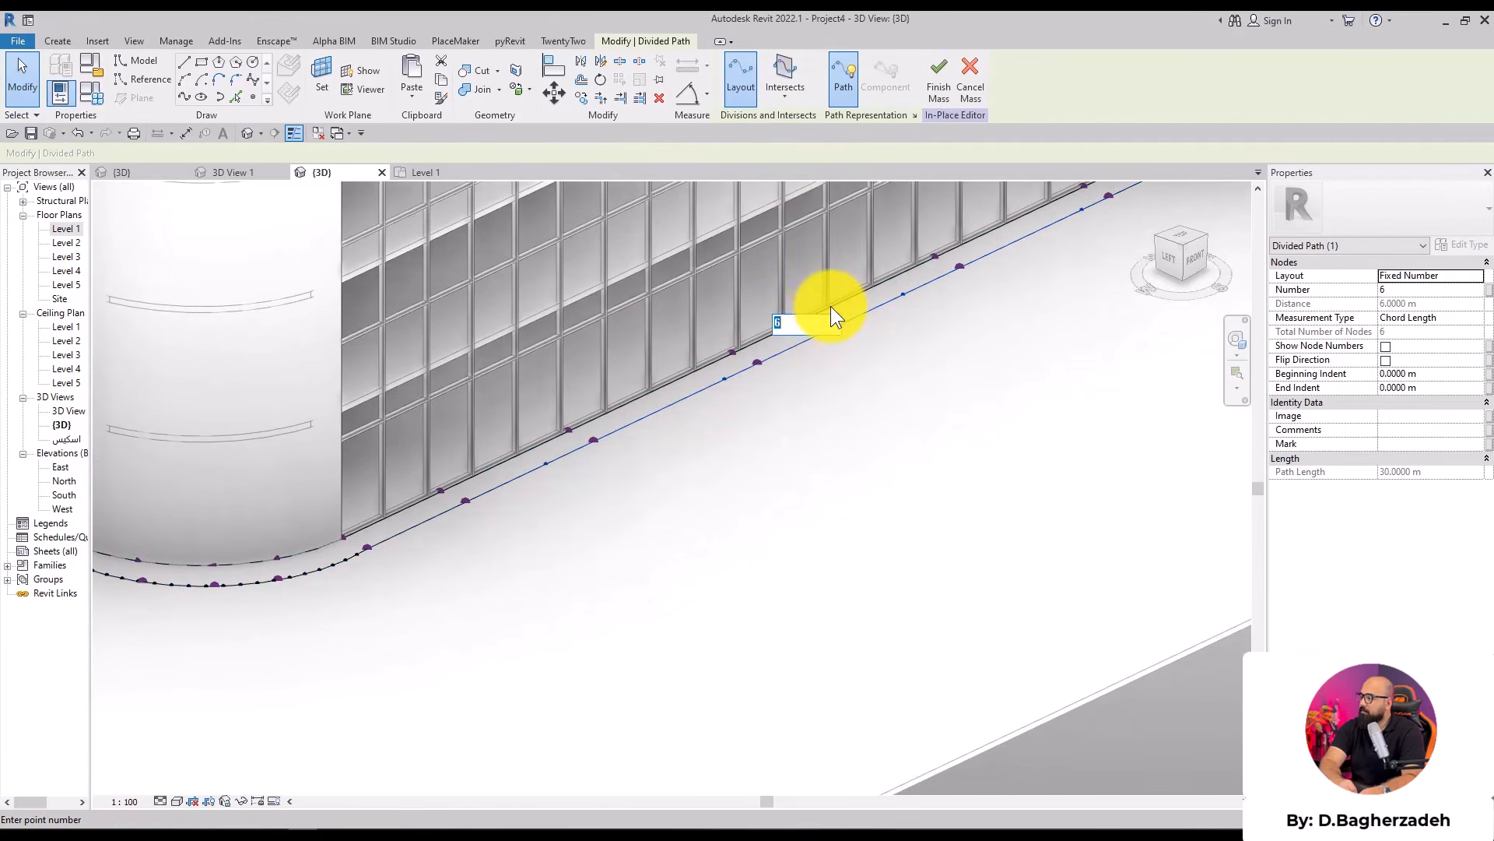
pyautogui.write('20')
pyautogui.press('Return')
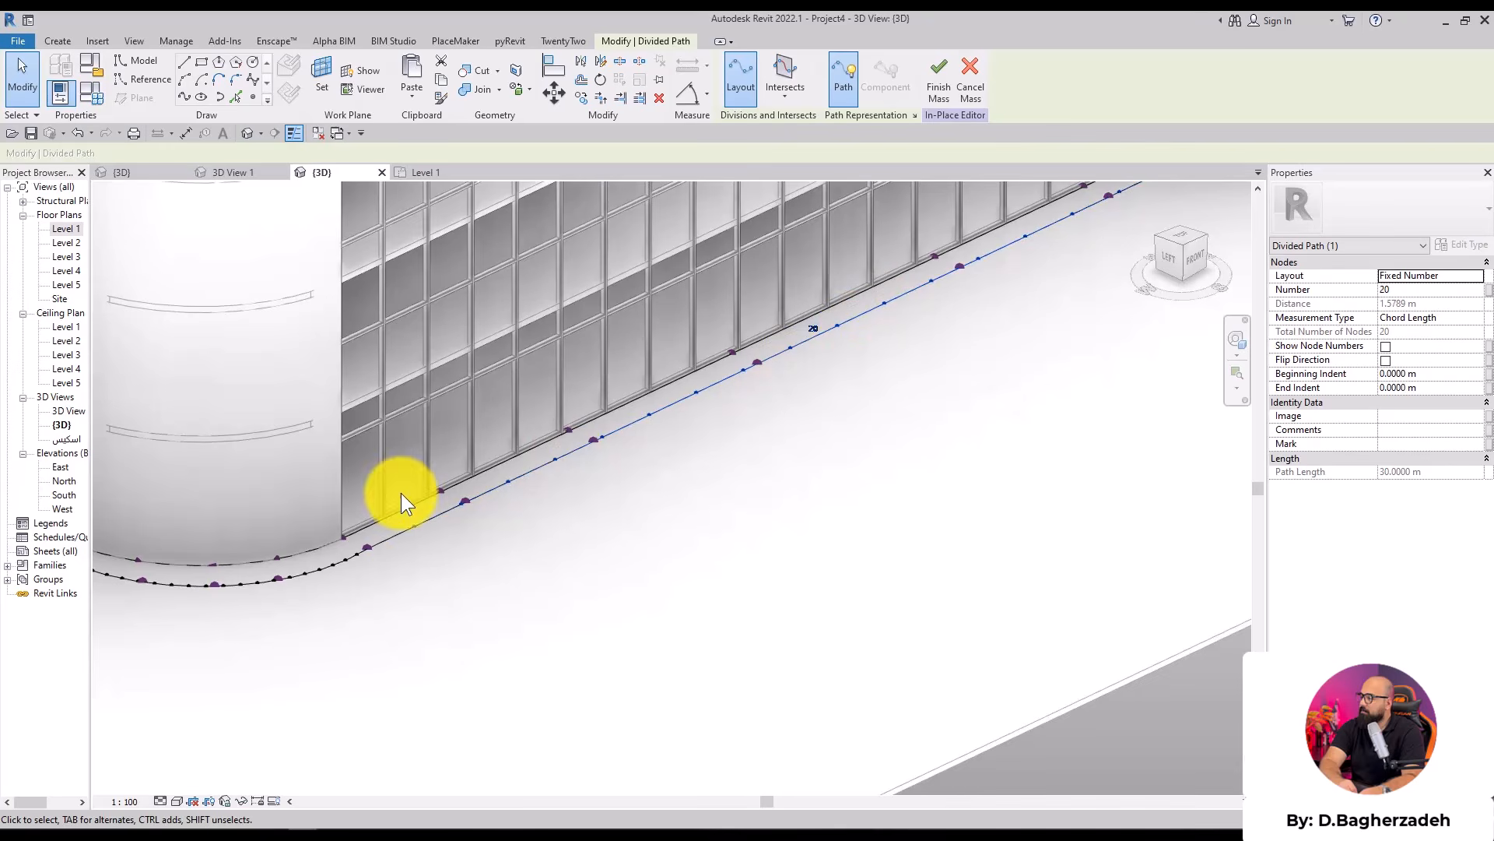
# Examine the node spacing along the divided corner and front-wall splines
pyautogui.scroll(5, 806, 545)
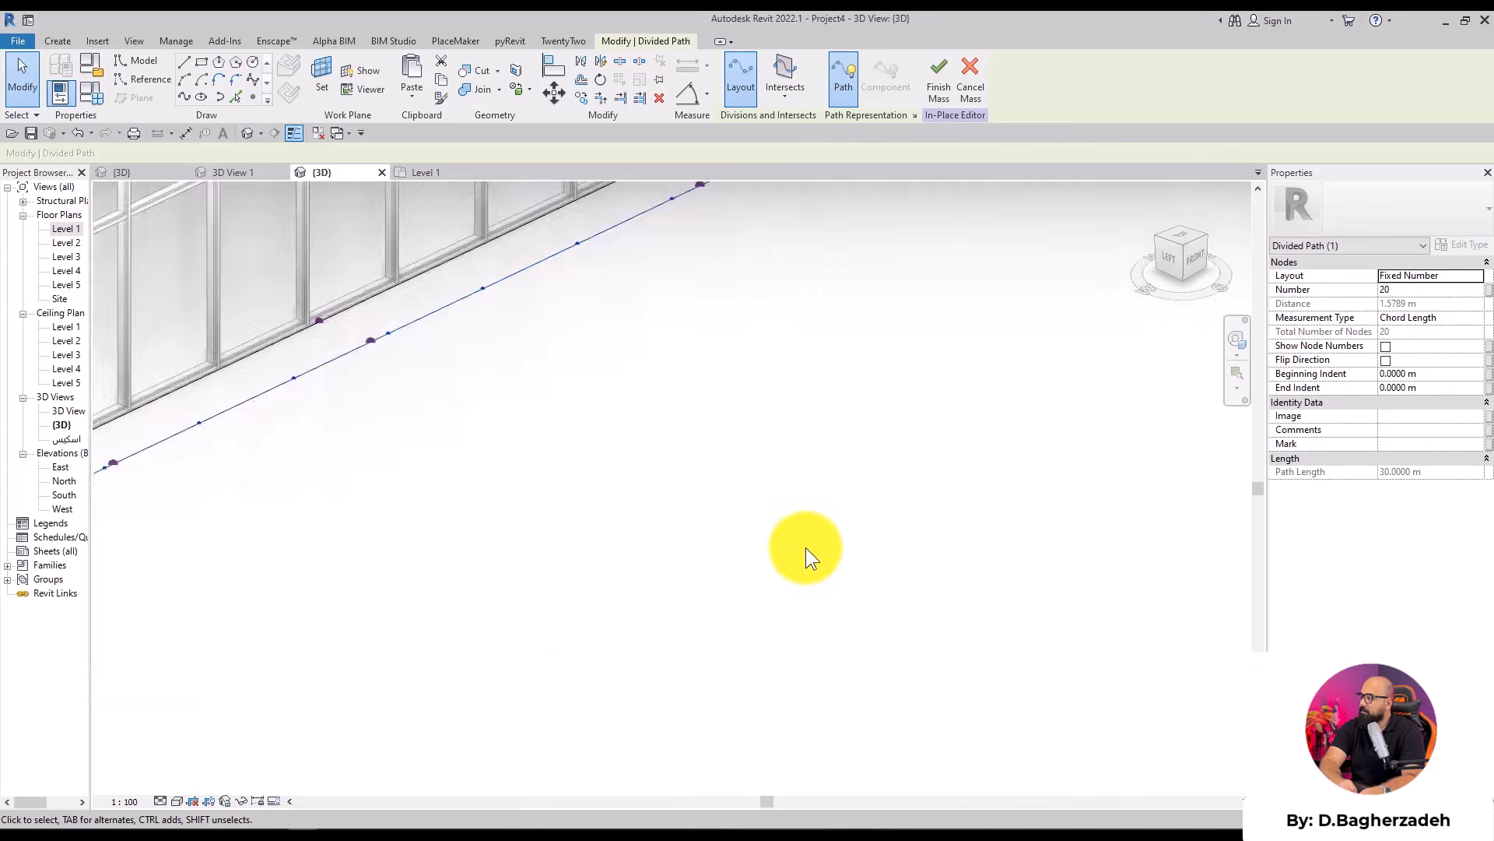
pyautogui.scroll(-6, 806, 545)
pyautogui.scroll(-3, 825, 417)
pyautogui.moveTo(990, 360); pyautogui.dragTo(894, 378, button='middle')
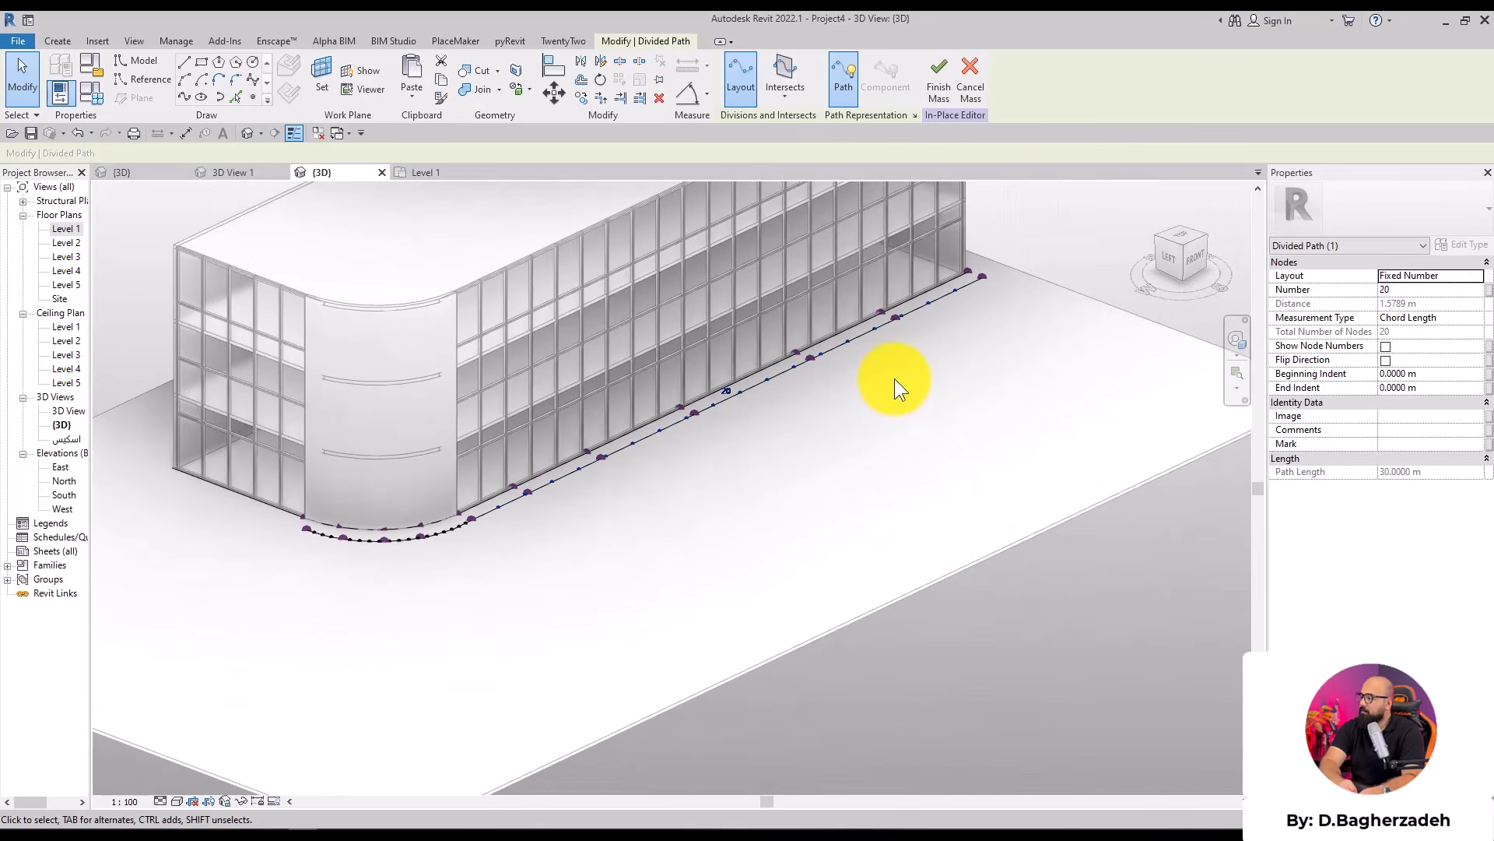
pyautogui.scroll(4, 884, 367)
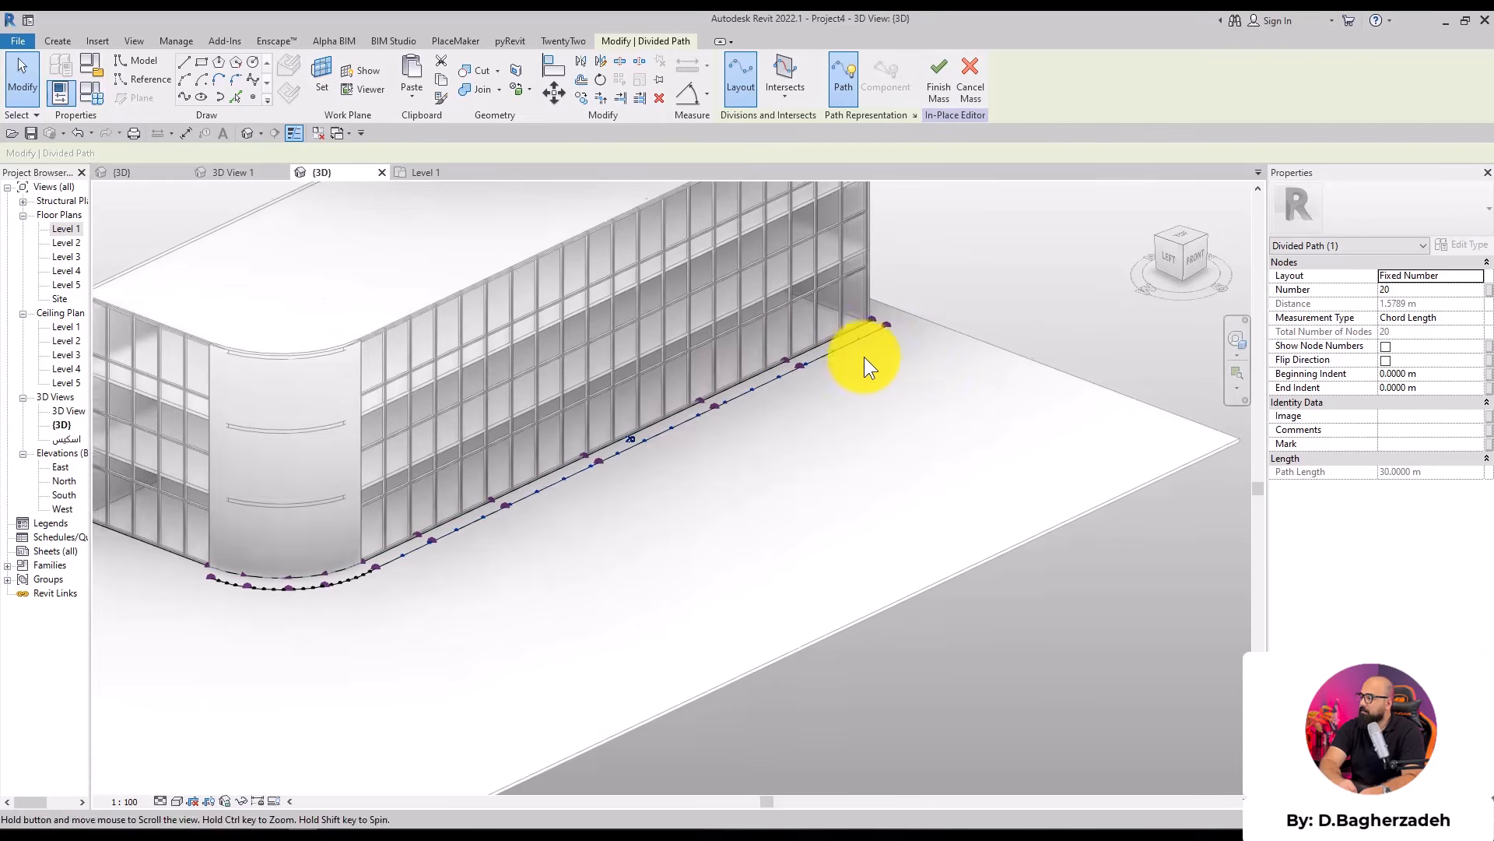
pyautogui.scroll(-4, 385, 505)
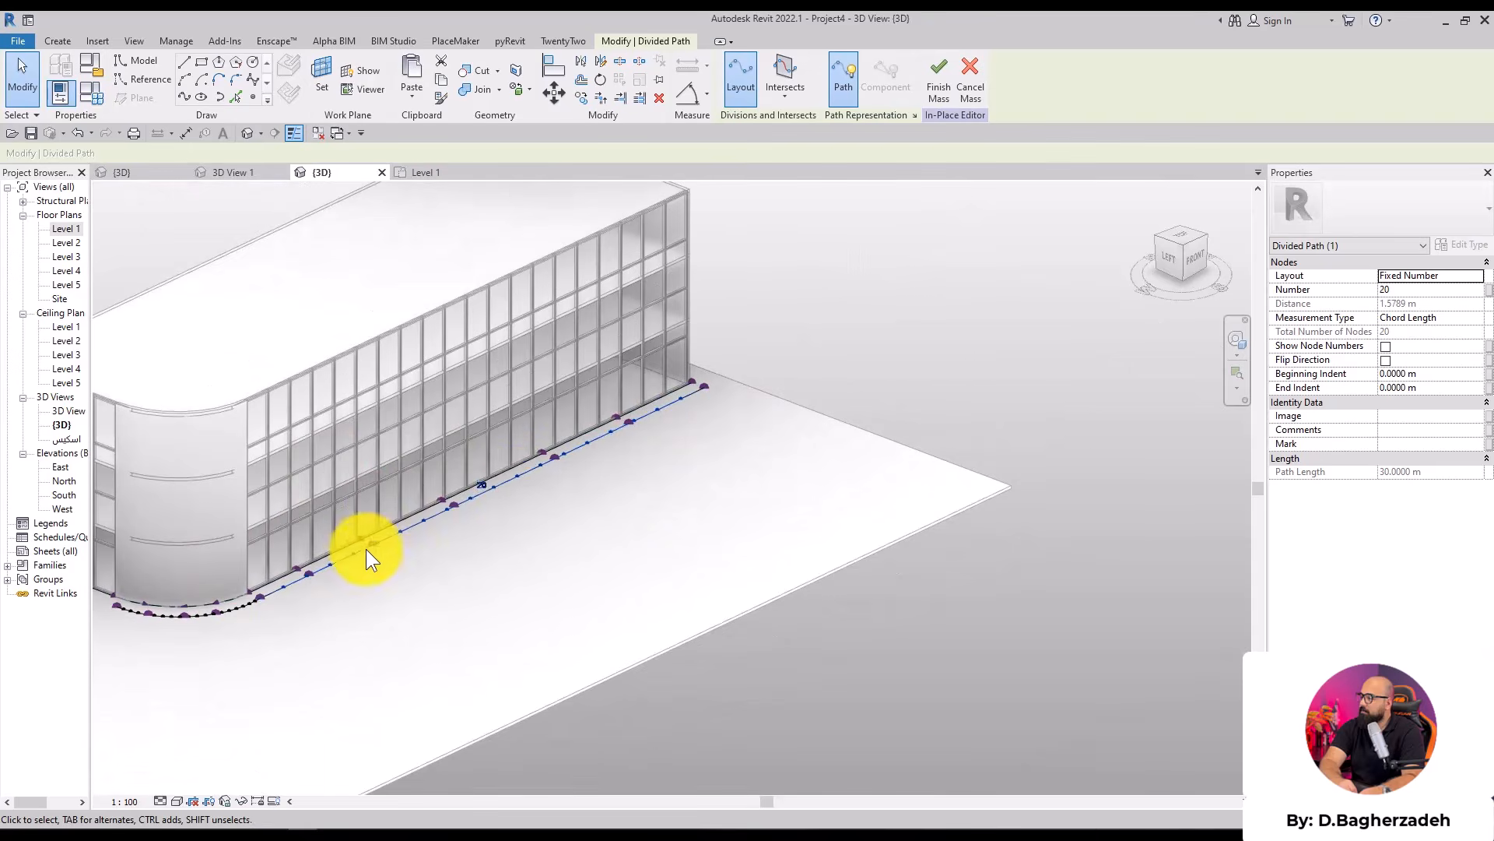
pyautogui.scroll(4, 617, 400)
pyautogui.scroll(-1, 319, 493)
pyautogui.moveTo(319, 493); pyautogui.dragTo(527, 435, button='middle')
pyautogui.click(479, 530)
pyautogui.scroll(3, 480, 522)
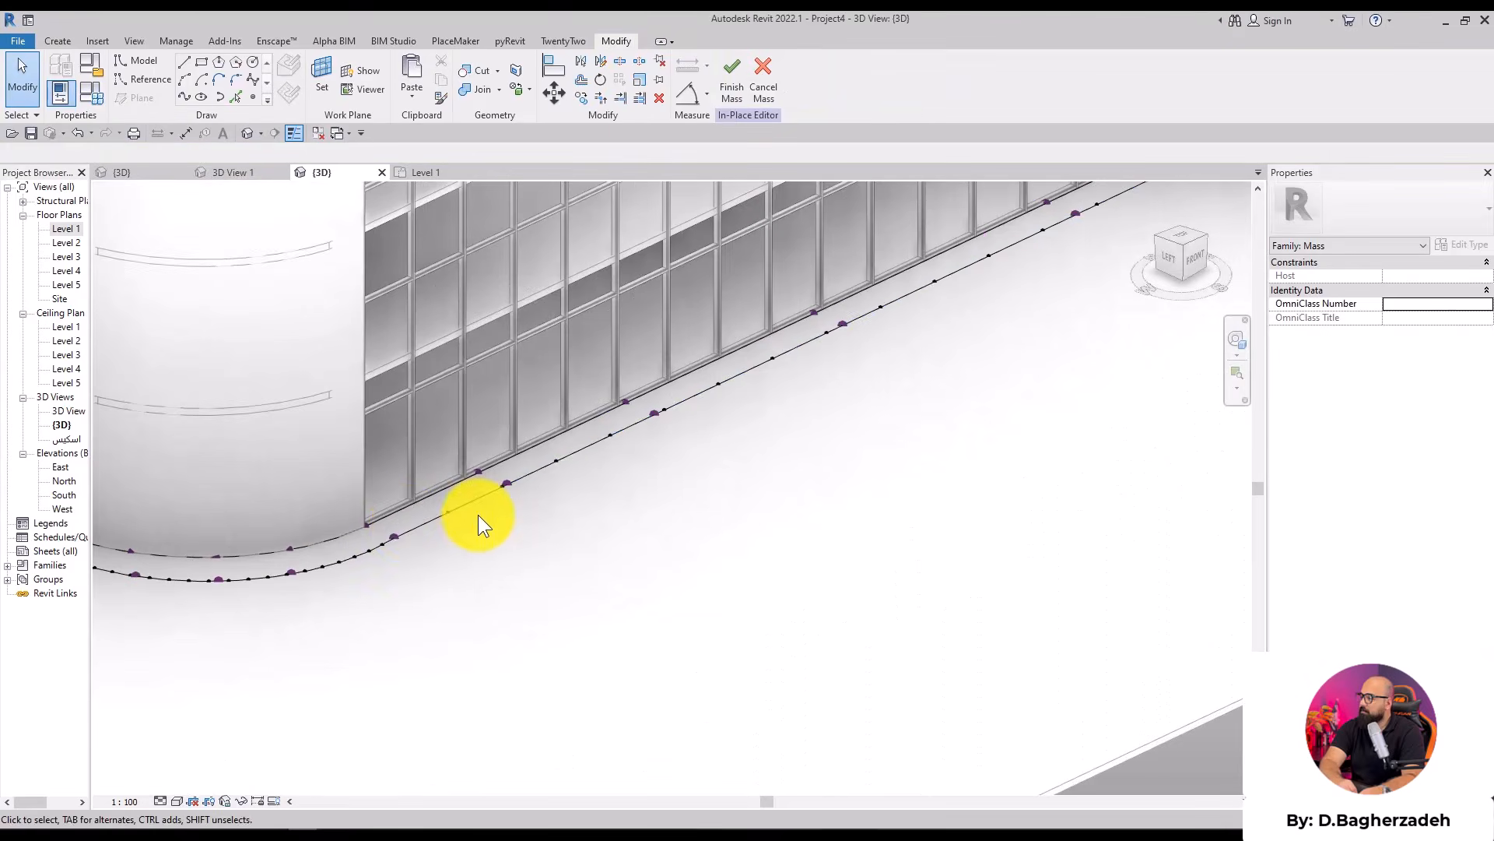
# Undo the path divisions of both the front-wall and corner offset splines
pyautogui.hotkey('ctrl', 'z')
pyautogui.hotkey('ctrl', 'z')
pyautogui.moveTo(283, 588); pyautogui.dragTo(376, 549, button='middle')
pyautogui.scroll(2, 377, 549)
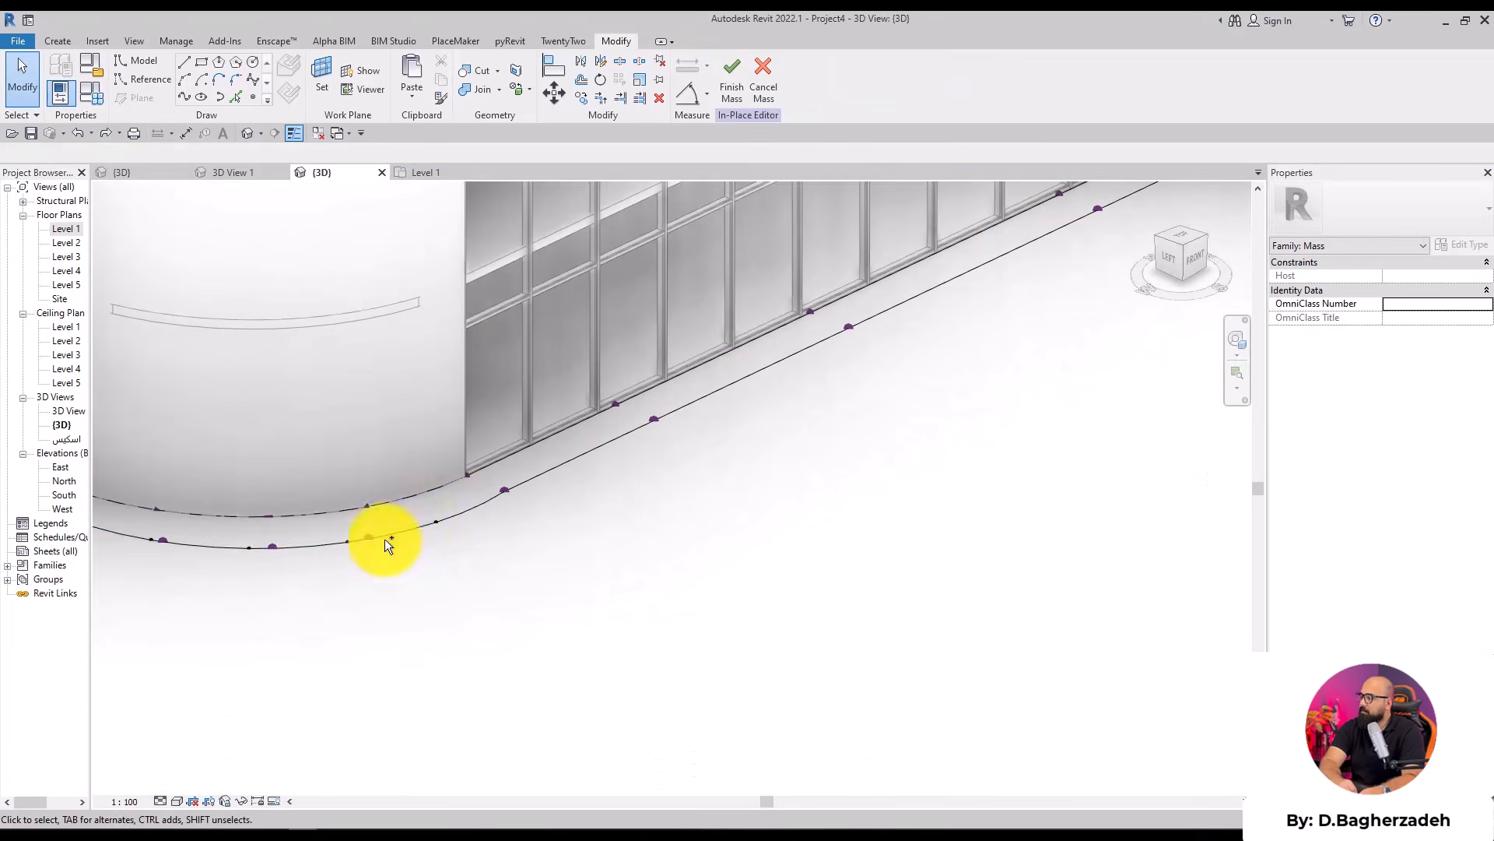
pyautogui.hotkey('ctrl', 'z')
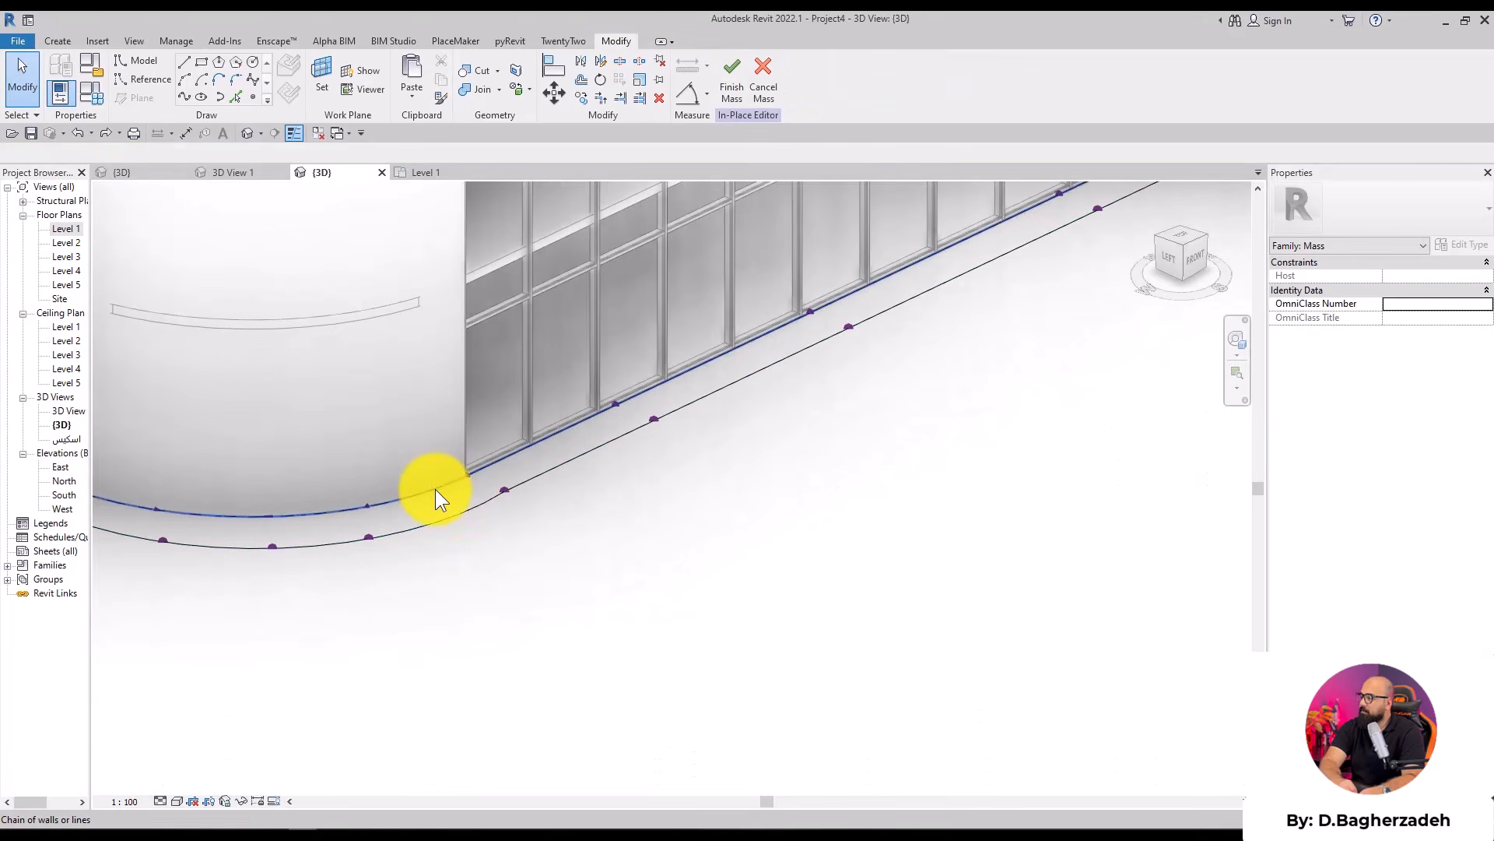
# Convert the wall-side and offset curves of the corner and front wall into reference lines
pyautogui.click(435, 489)
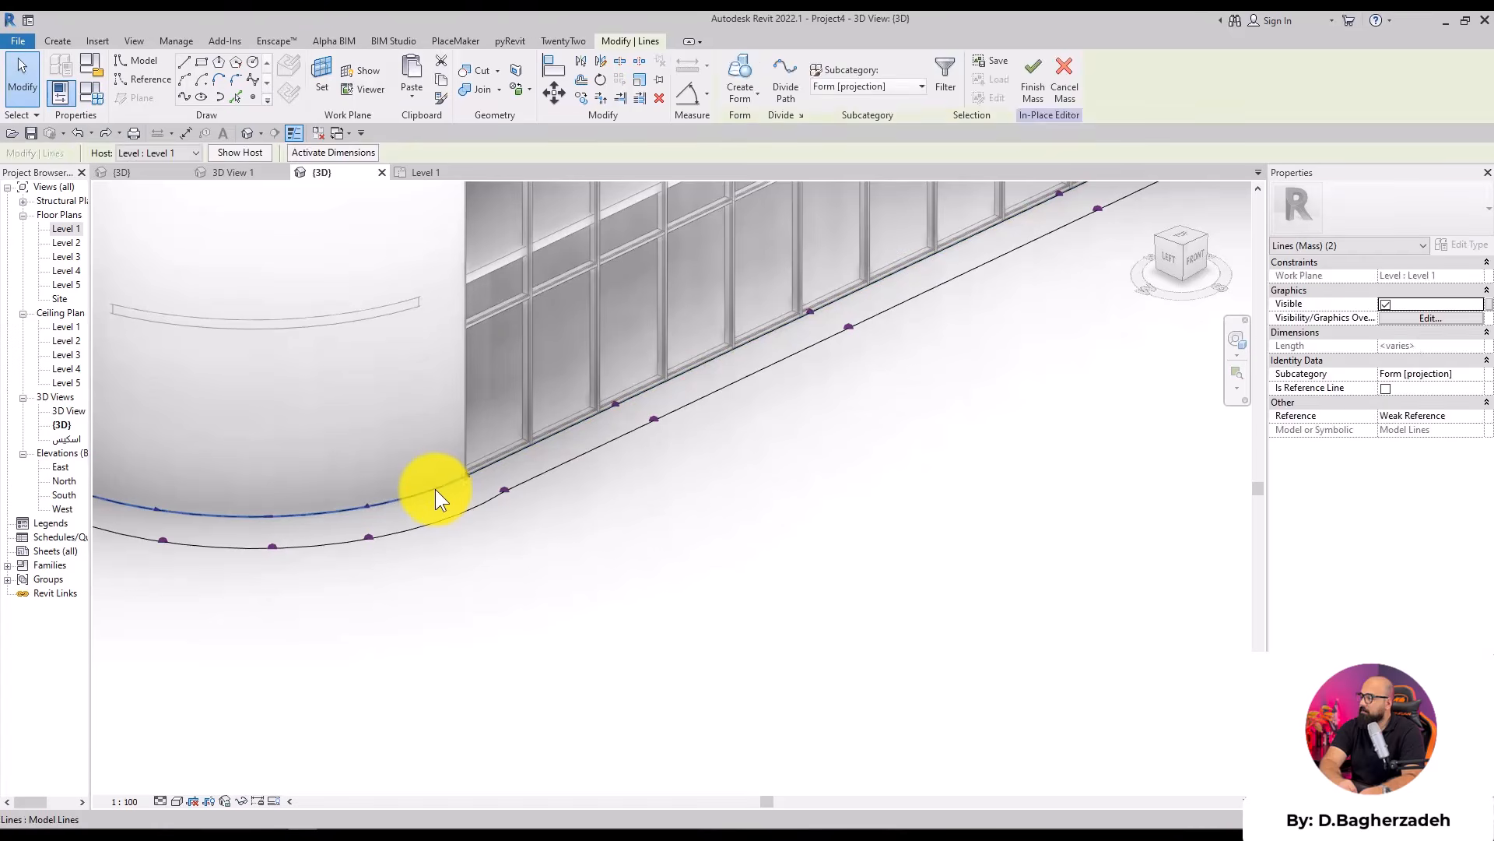
pyautogui.click(463, 584)
pyautogui.scroll(-3, 444, 646)
pyautogui.keyDown('shift'); pyautogui.moveTo(436, 648); pyautogui.dragTo(268, 650, button='middle'); pyautogui.keyUp('shift')
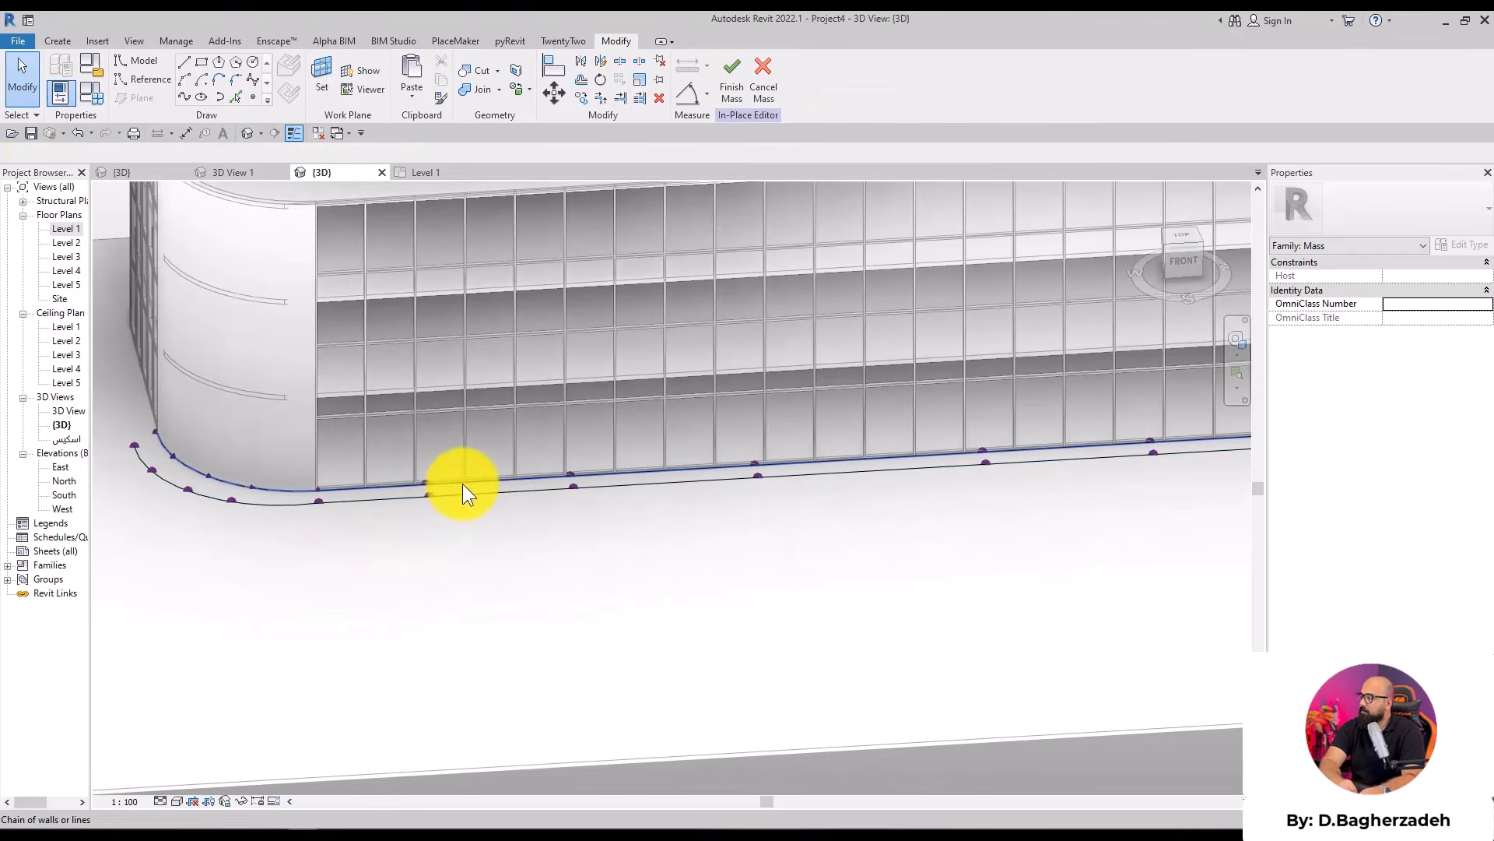
pyautogui.click(486, 480)
pyautogui.keyDown('ctrl'); pyautogui.click(489, 497); pyautogui.keyUp('ctrl')
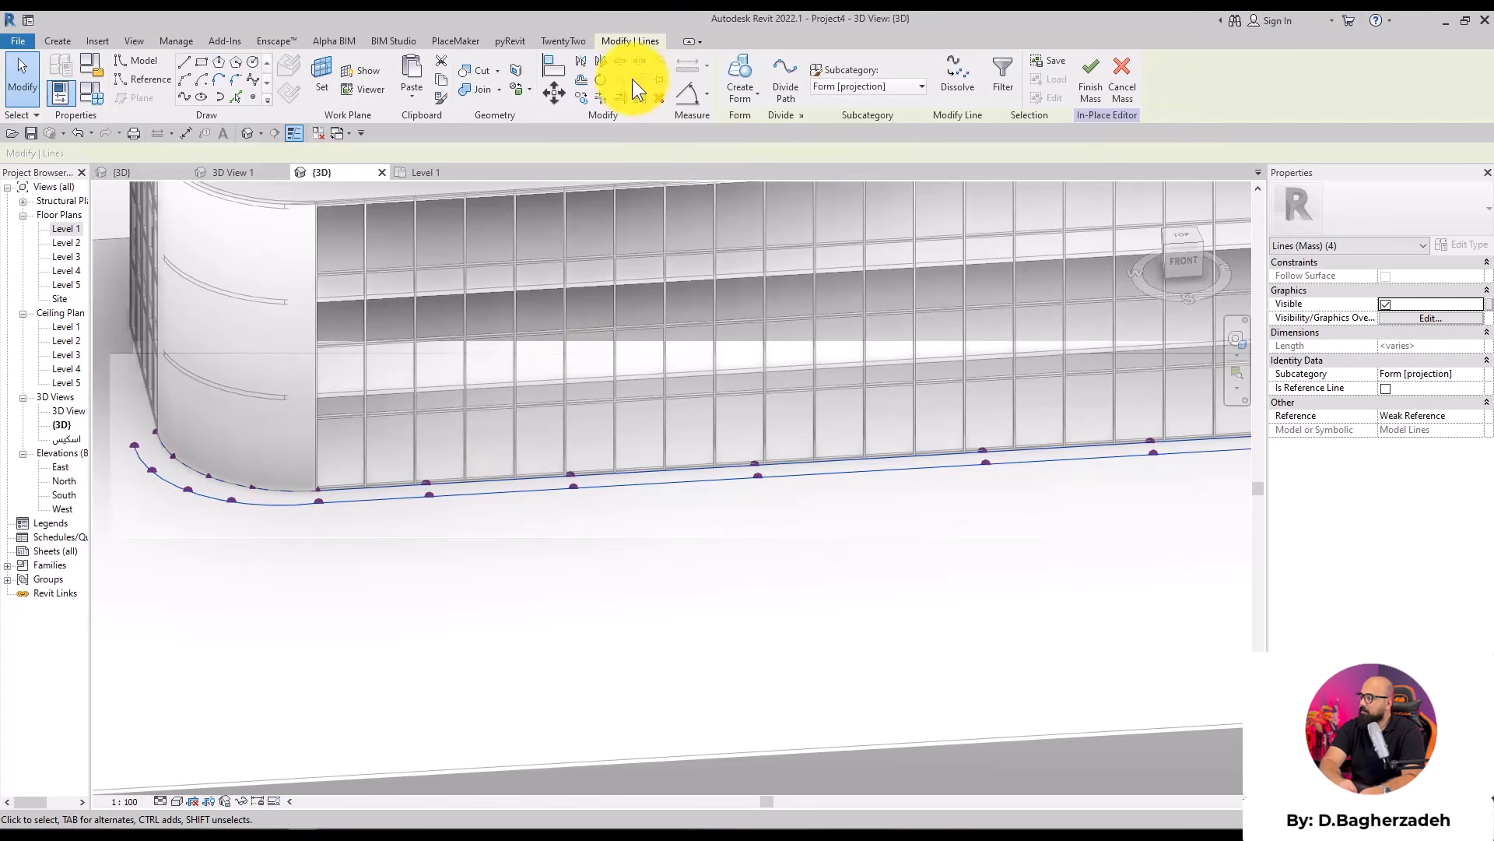
pyautogui.click(1384, 384)
# In front orientation, copy the four reference lines upward three times at 3.2 m intervals to the top of the wall
pyautogui.keyDown('shift'); pyautogui.moveTo(835, 473); pyautogui.dragTo(1146, 272, button='middle'); pyautogui.keyUp('shift')
pyautogui.click(1184, 263)
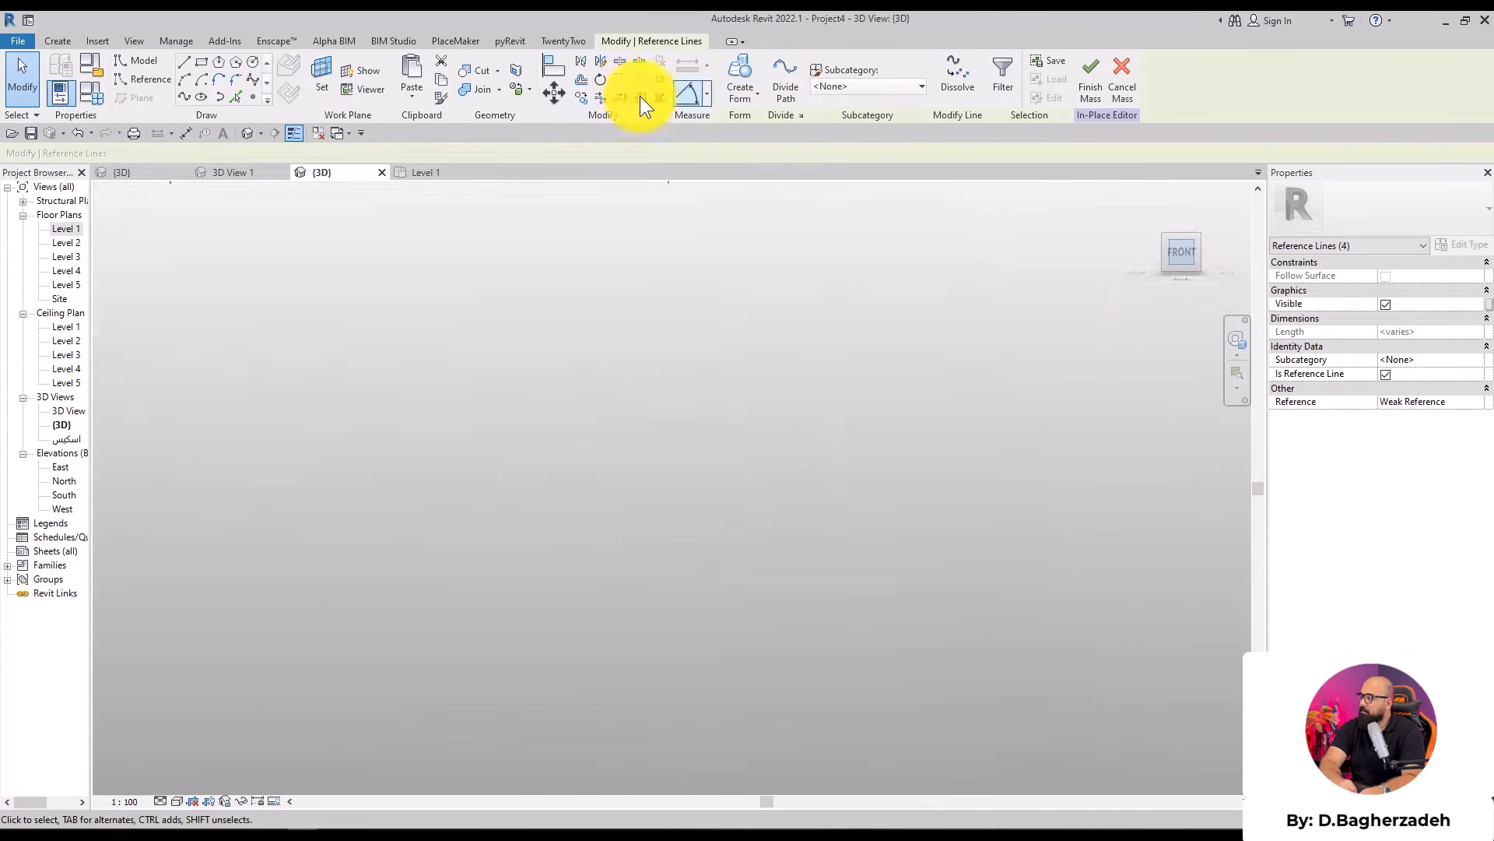
pyautogui.scroll(2, 895, 405)
pyautogui.scroll(1, 938, 471)
pyautogui.press('c')
pyautogui.press('o')
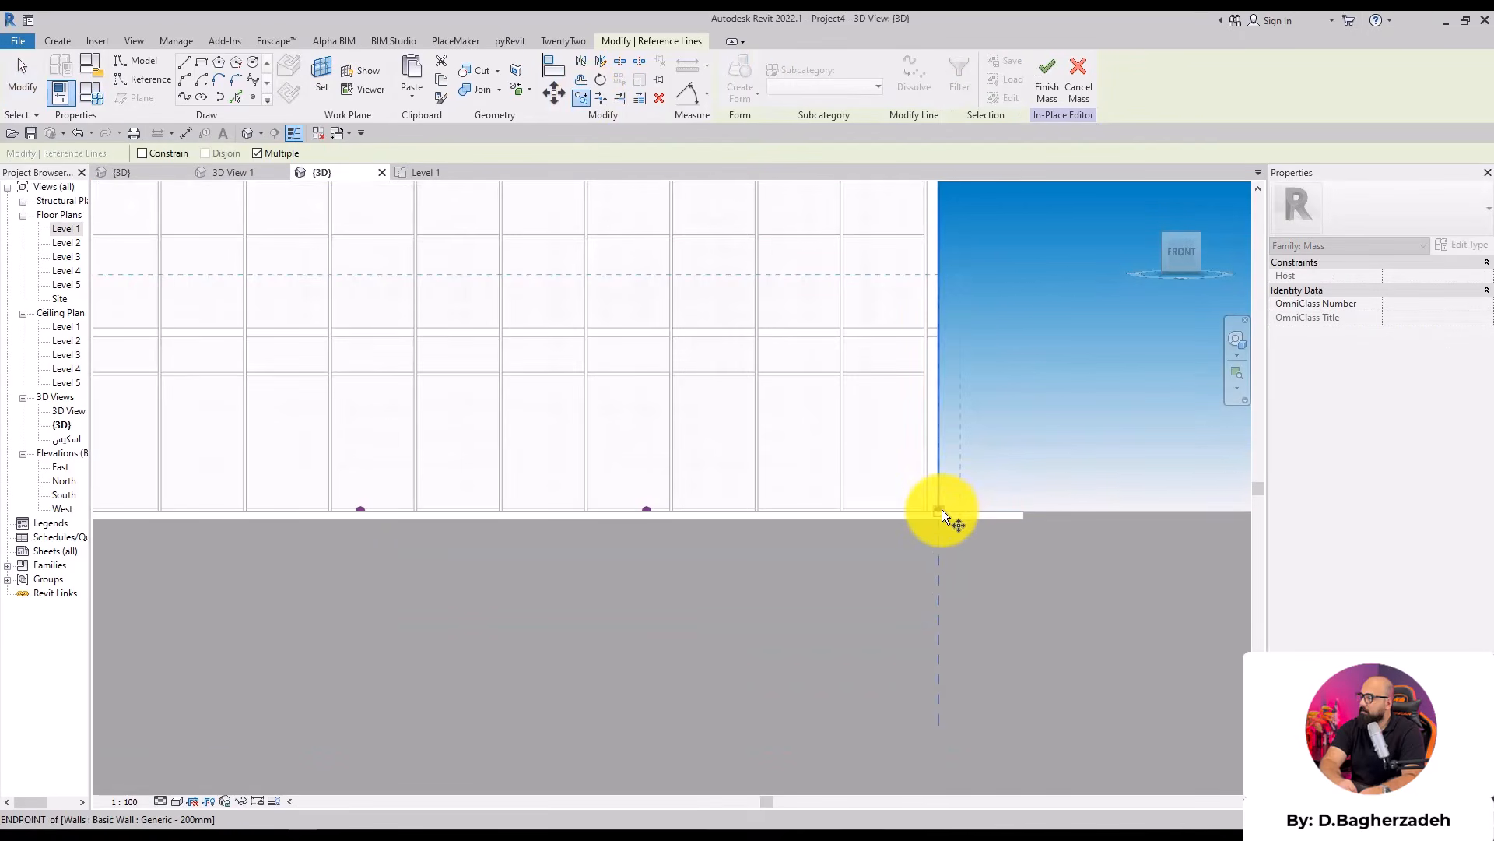
pyautogui.click(939, 509)
pyautogui.click(941, 330)
pyautogui.moveTo(943, 257); pyautogui.dragTo(920, 430, button='middle')
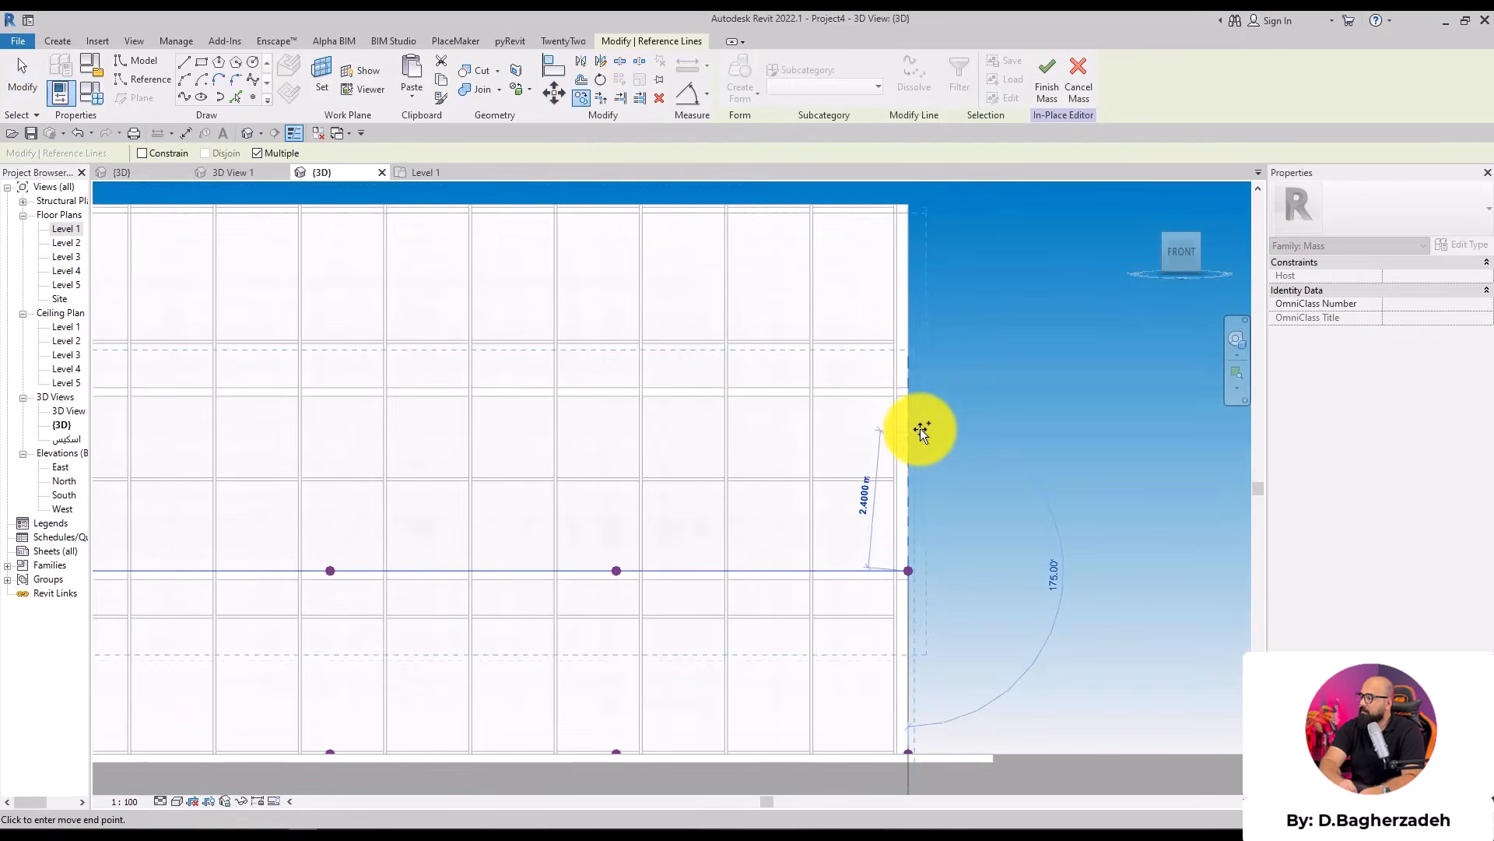
pyautogui.click(911, 386)
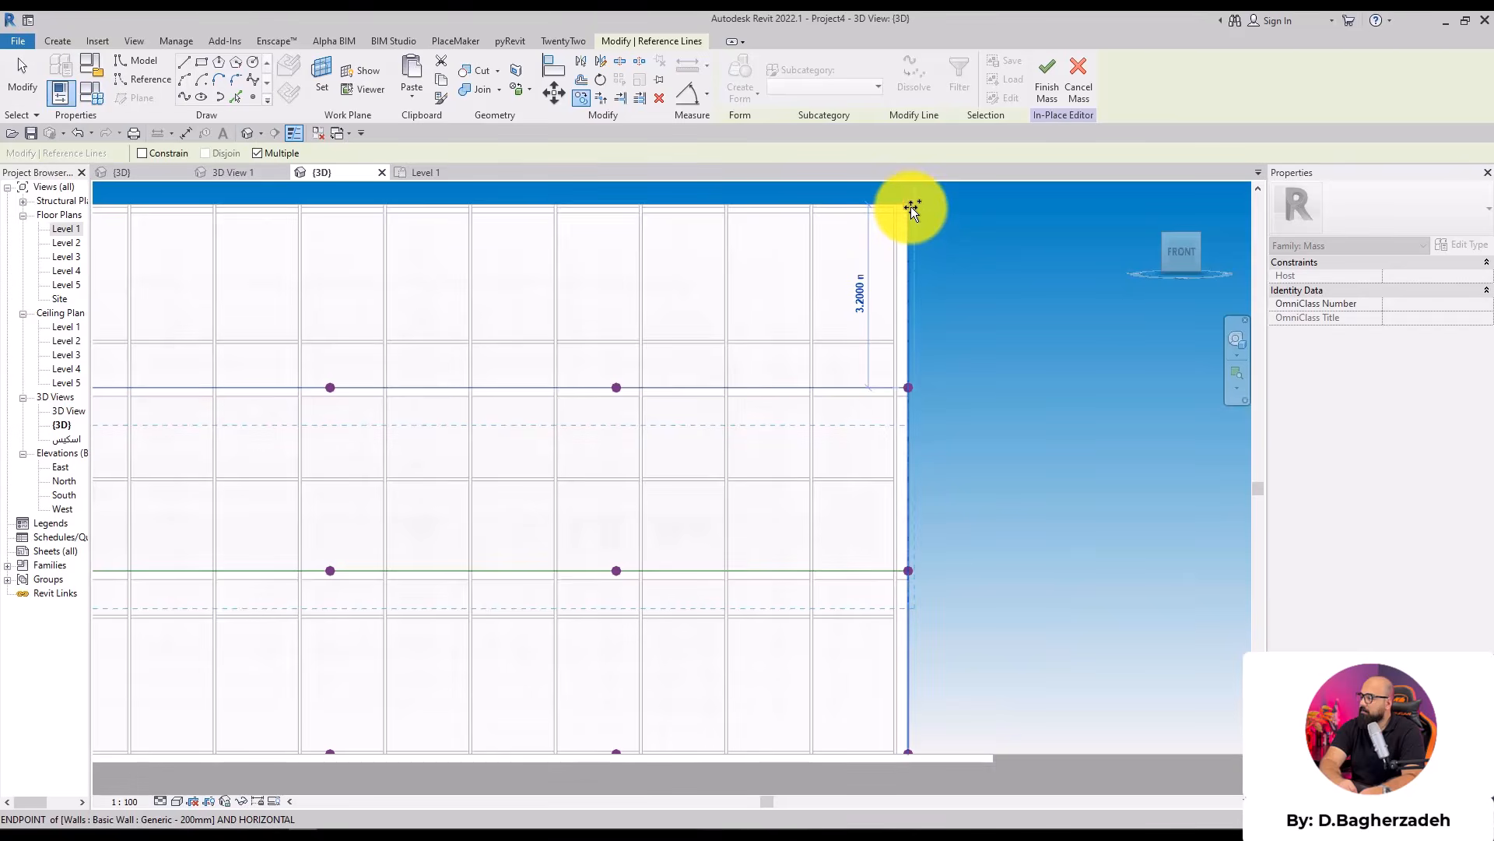
pyautogui.click(910, 207)
pyautogui.scroll(-2, 969, 297)
pyautogui.press('Escape')
pyautogui.press('Escape')
# Delete the wall-side corner and front reference lines at the two intermediate levels
pyautogui.scroll(-1, 818, 356)
pyautogui.keyDown('shift'); pyautogui.moveTo(685, 420); pyautogui.dragTo(811, 600, button='middle'); pyautogui.keyUp('shift')
pyautogui.moveTo(854, 196); pyautogui.dragTo(673, 400, button='middle')
pyautogui.keyDown('shift'); pyautogui.moveTo(564, 590); pyautogui.dragTo(542, 471, button='middle'); pyautogui.keyUp('shift')
pyautogui.moveTo(464, 338); pyautogui.dragTo(627, 311, button='middle')
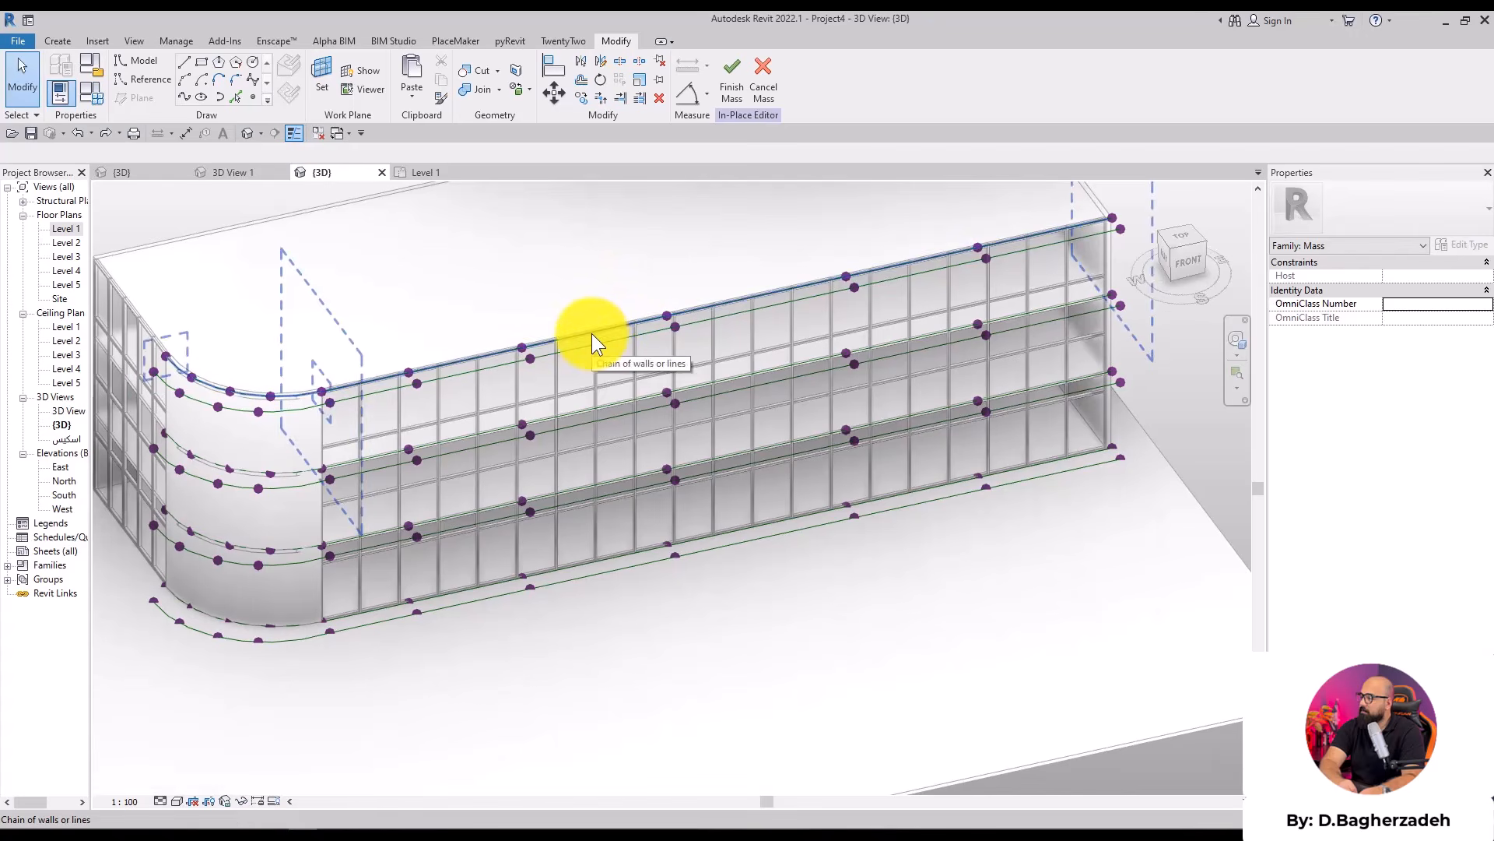
pyautogui.press('Tab')
pyautogui.click(573, 347)
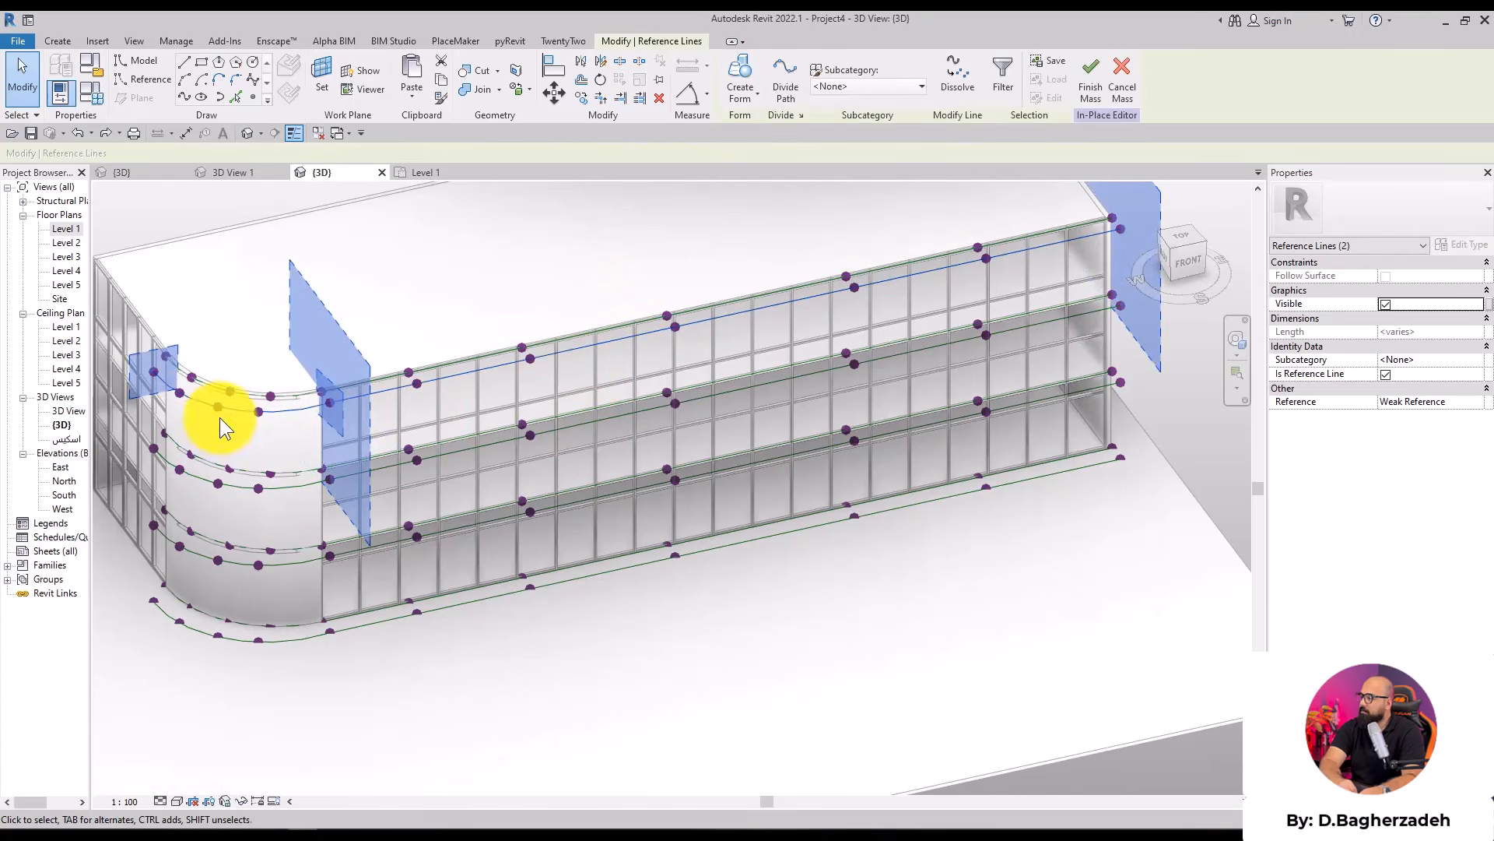
pyautogui.click(554, 305)
pyautogui.press('Tab')
pyautogui.press('Tab')
pyautogui.click(601, 405)
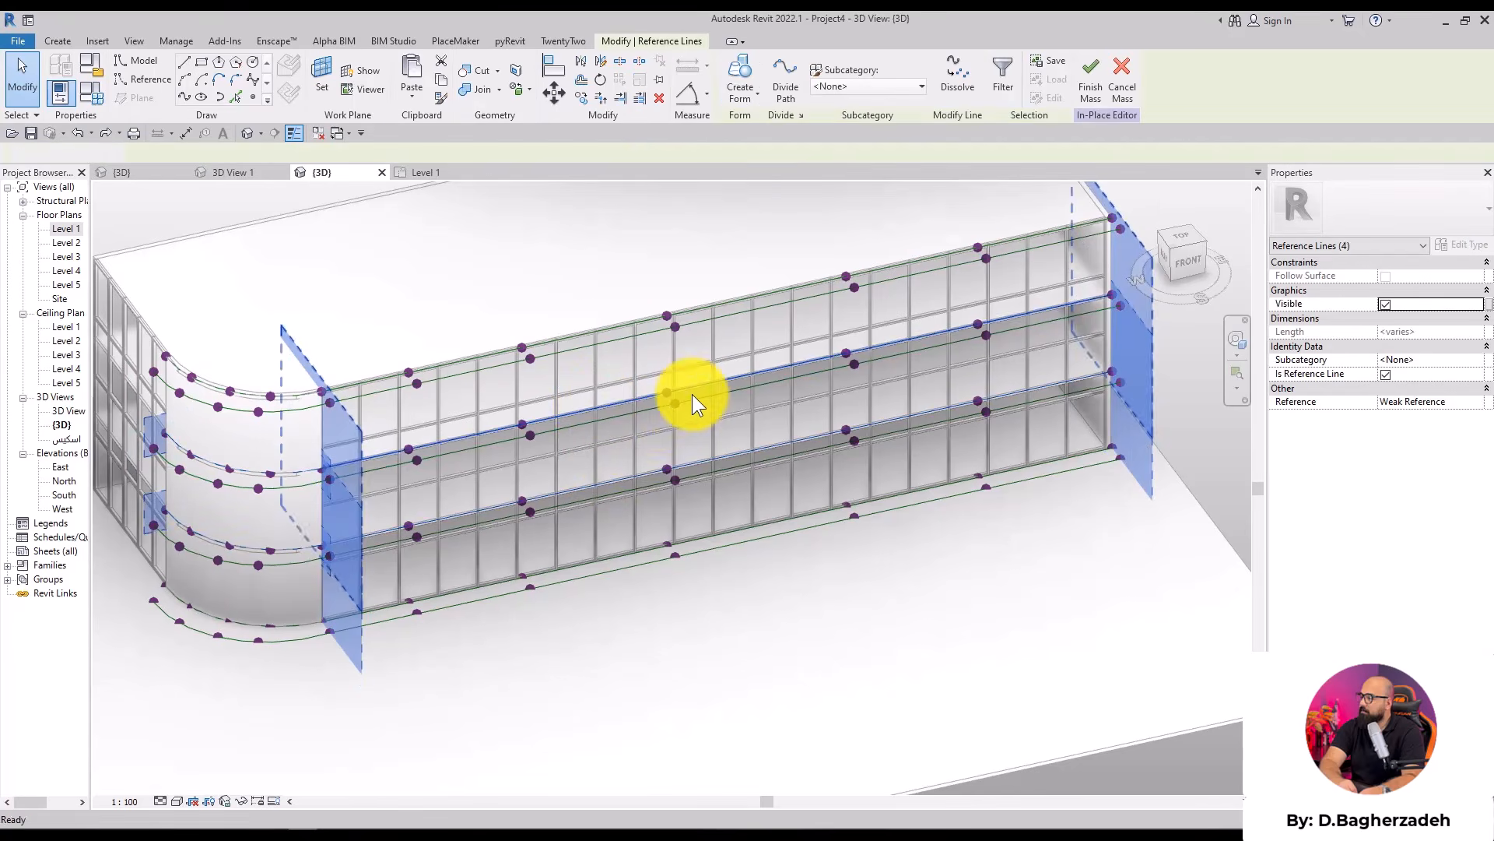
pyautogui.press('Delete')
# Divide the paths of the six front-wall reference lines with the default node number
pyautogui.moveTo(614, 249); pyautogui.dragTo(558, 652)
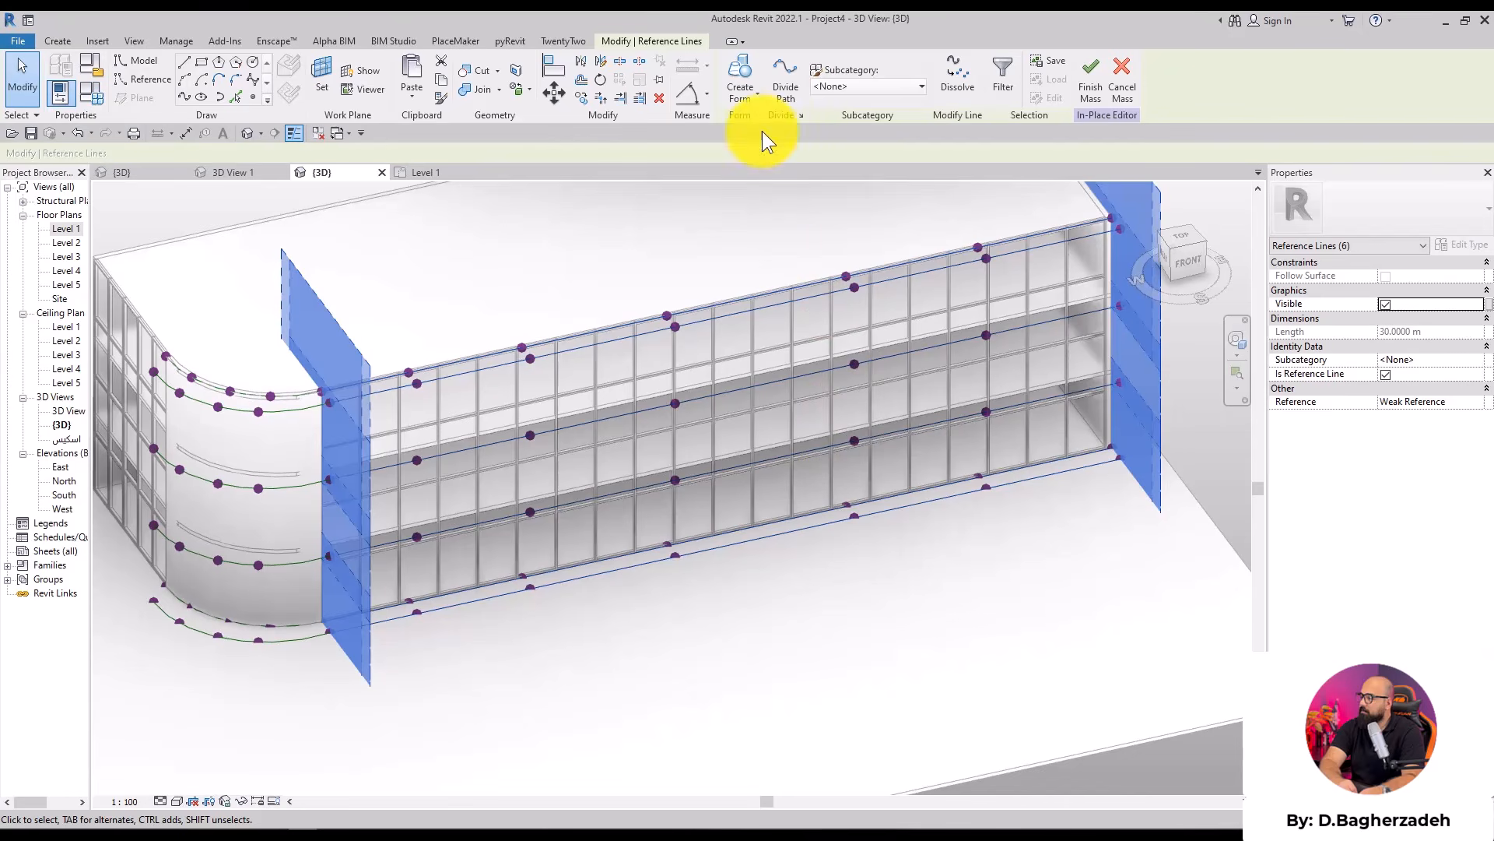
pyautogui.click(785, 87)
pyautogui.scroll(-2, 634, 501)
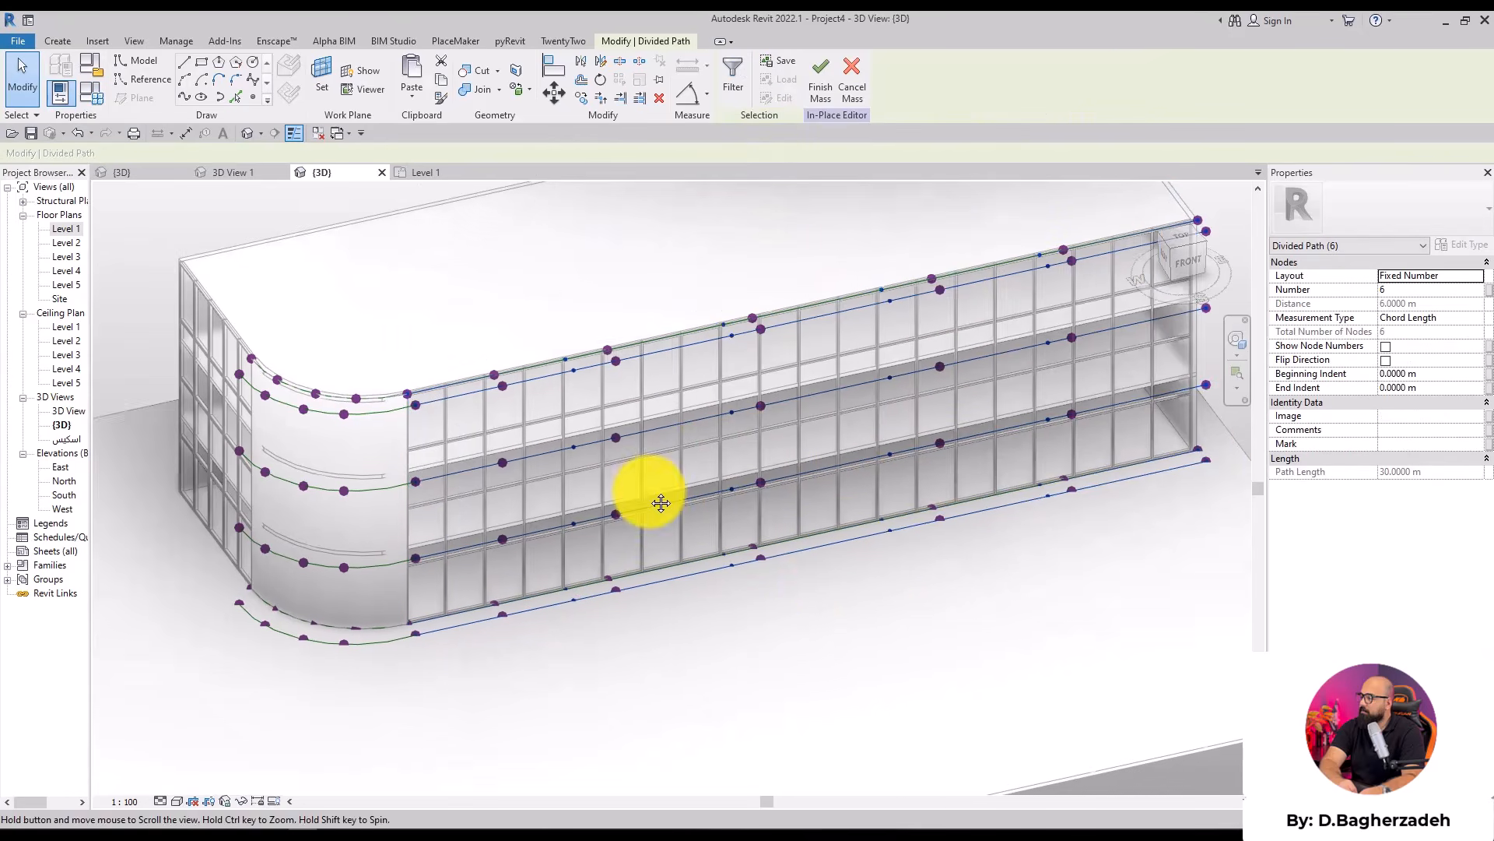
# Divide the paths of the six rounded-corner reference lines with the default node number
pyautogui.scroll(4, 587, 300)
pyautogui.click(610, 328)
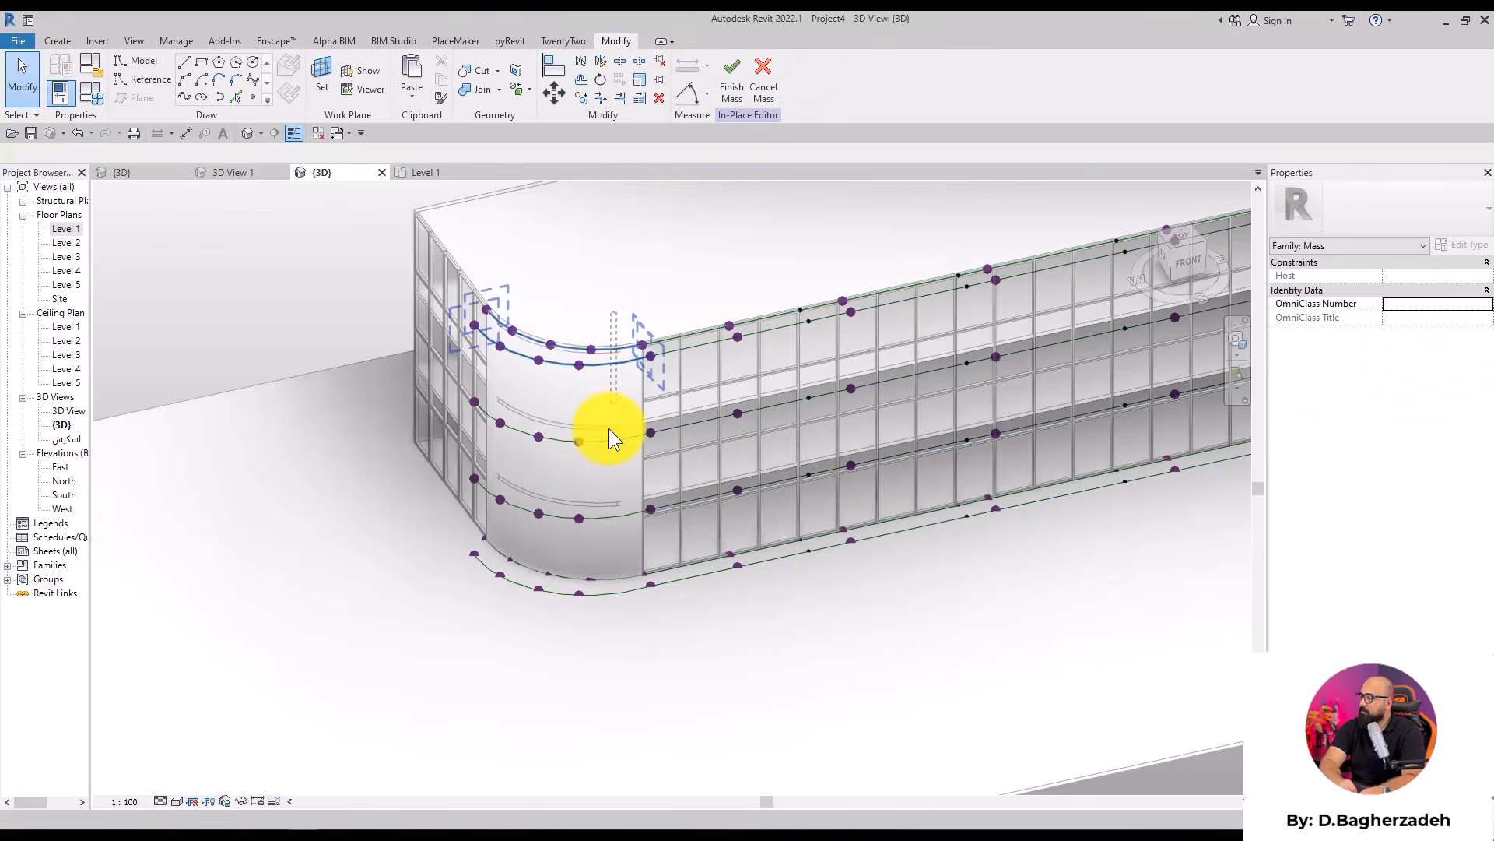
pyautogui.moveTo(596, 621); pyautogui.dragTo(597, 621)
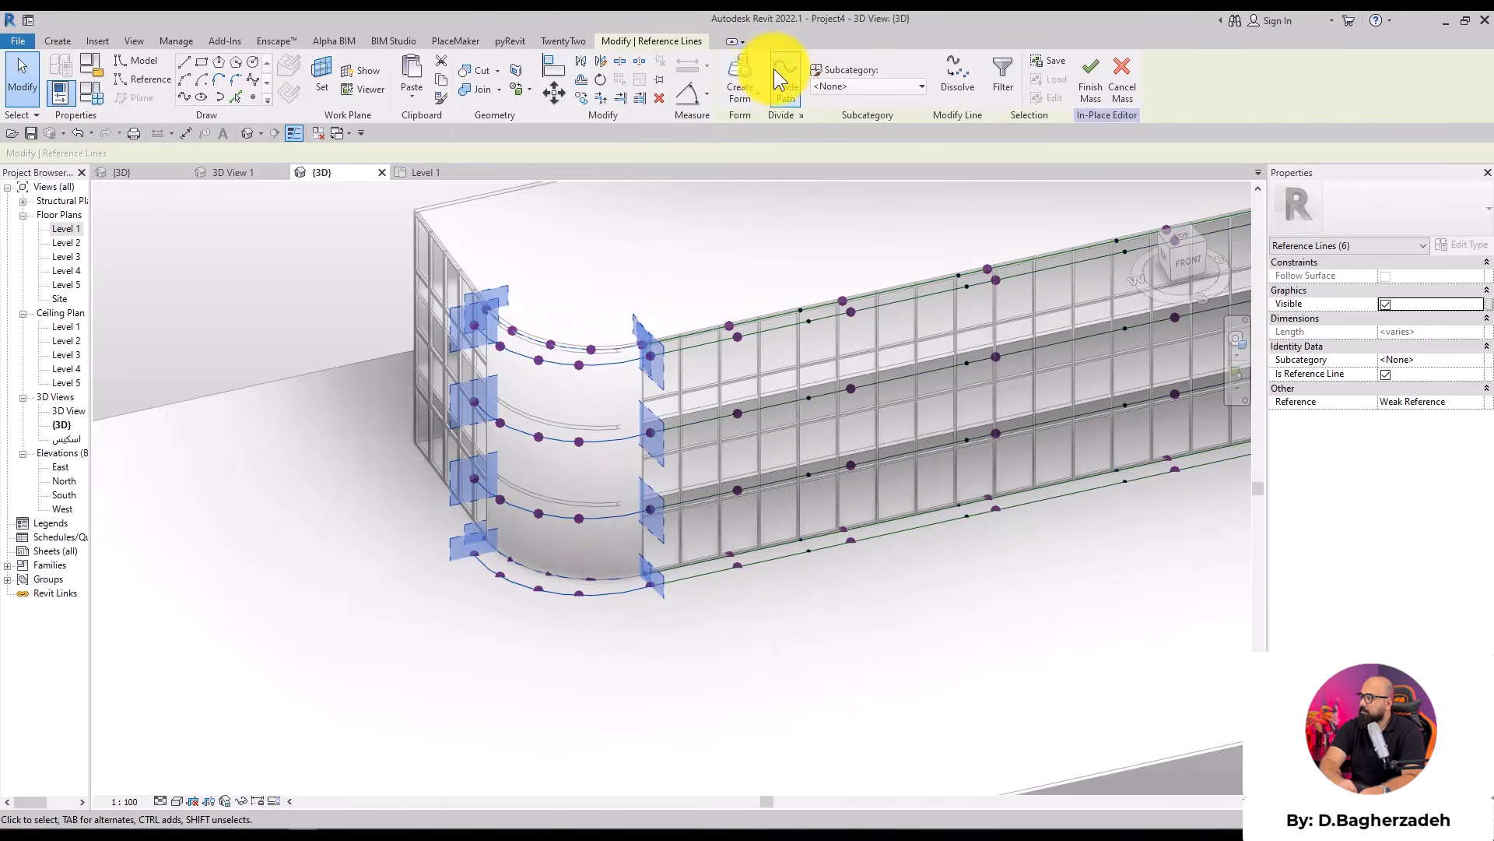
pyautogui.click(776, 74)
pyautogui.scroll(2, 692, 317)
pyautogui.press('Escape')
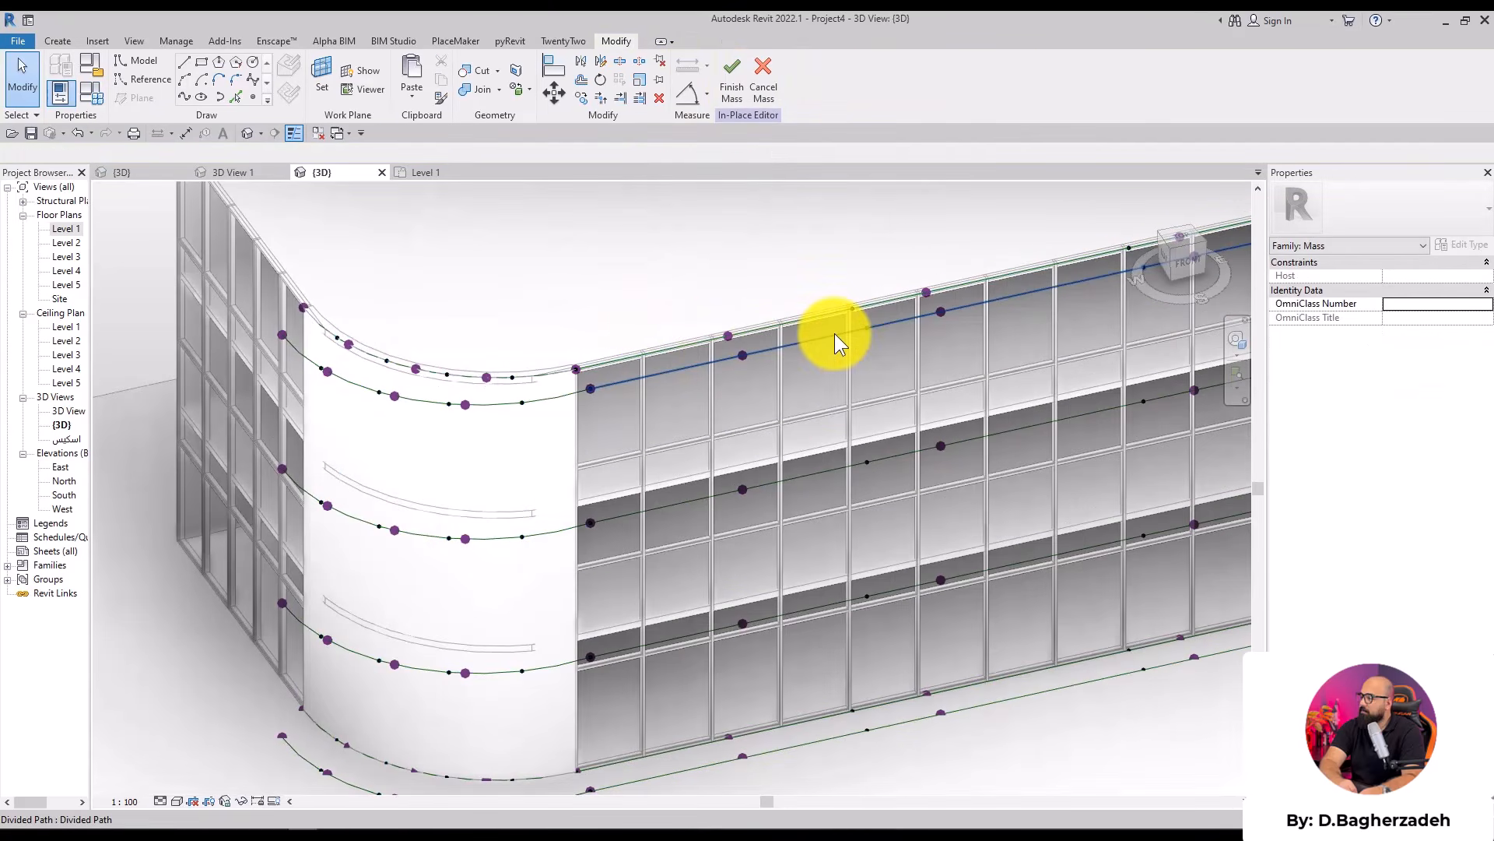
# Associate the node number of the six front-wall divided paths with the NUMBER family parameter
pyautogui.click(835, 333)
pyautogui.keyDown('ctrl'); pyautogui.click(876, 456); pyautogui.keyUp('ctrl')
pyautogui.keyDown('ctrl'); pyautogui.click(902, 589); pyautogui.keyUp('ctrl')
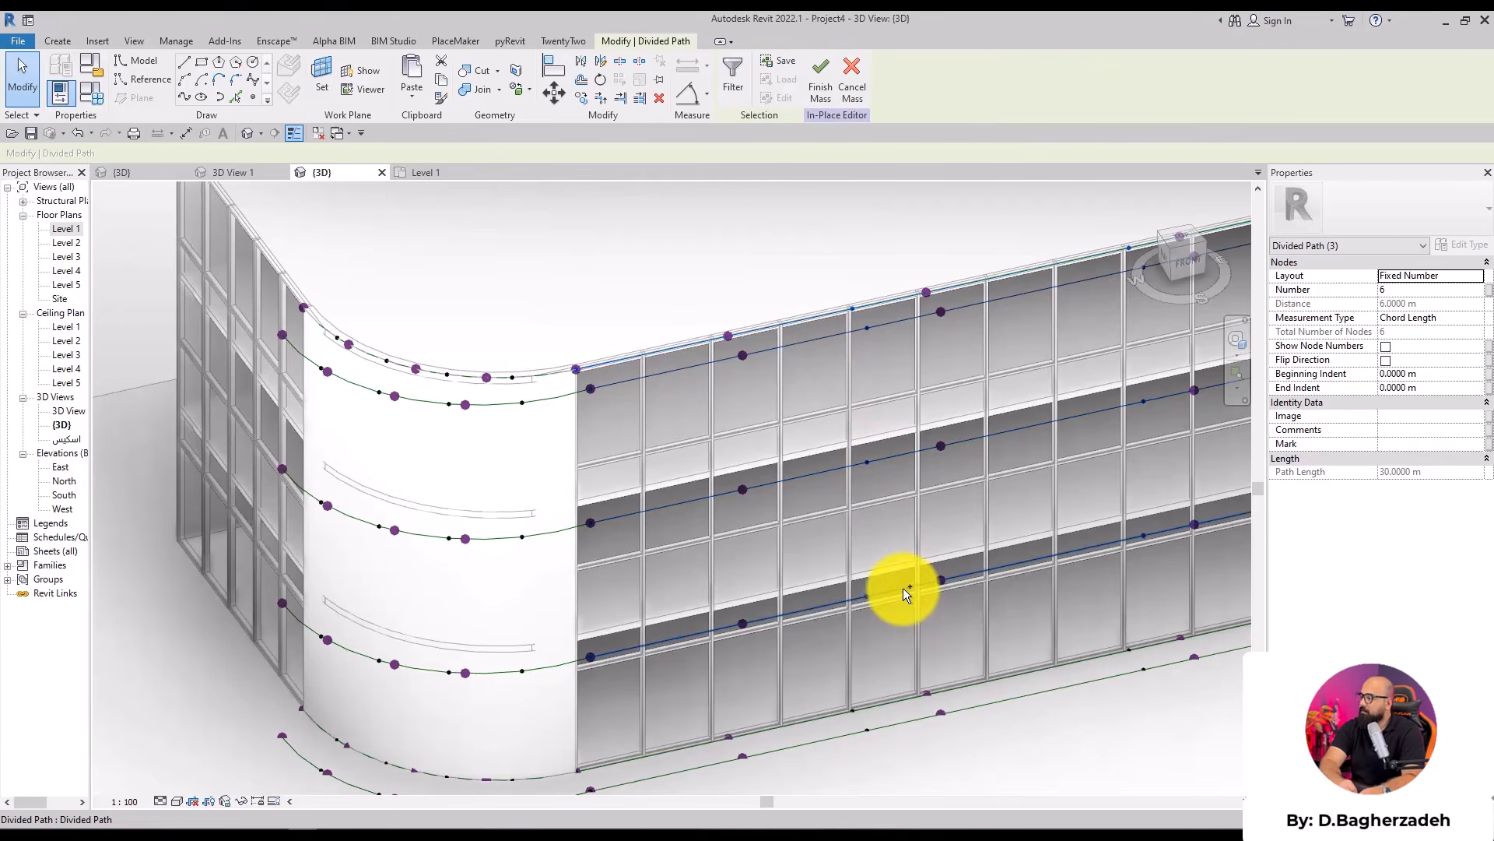
pyautogui.keyDown('ctrl'); pyautogui.click(918, 721); pyautogui.keyUp('ctrl')
pyautogui.keyDown('ctrl'); pyautogui.click(902, 695); pyautogui.keyUp('ctrl')
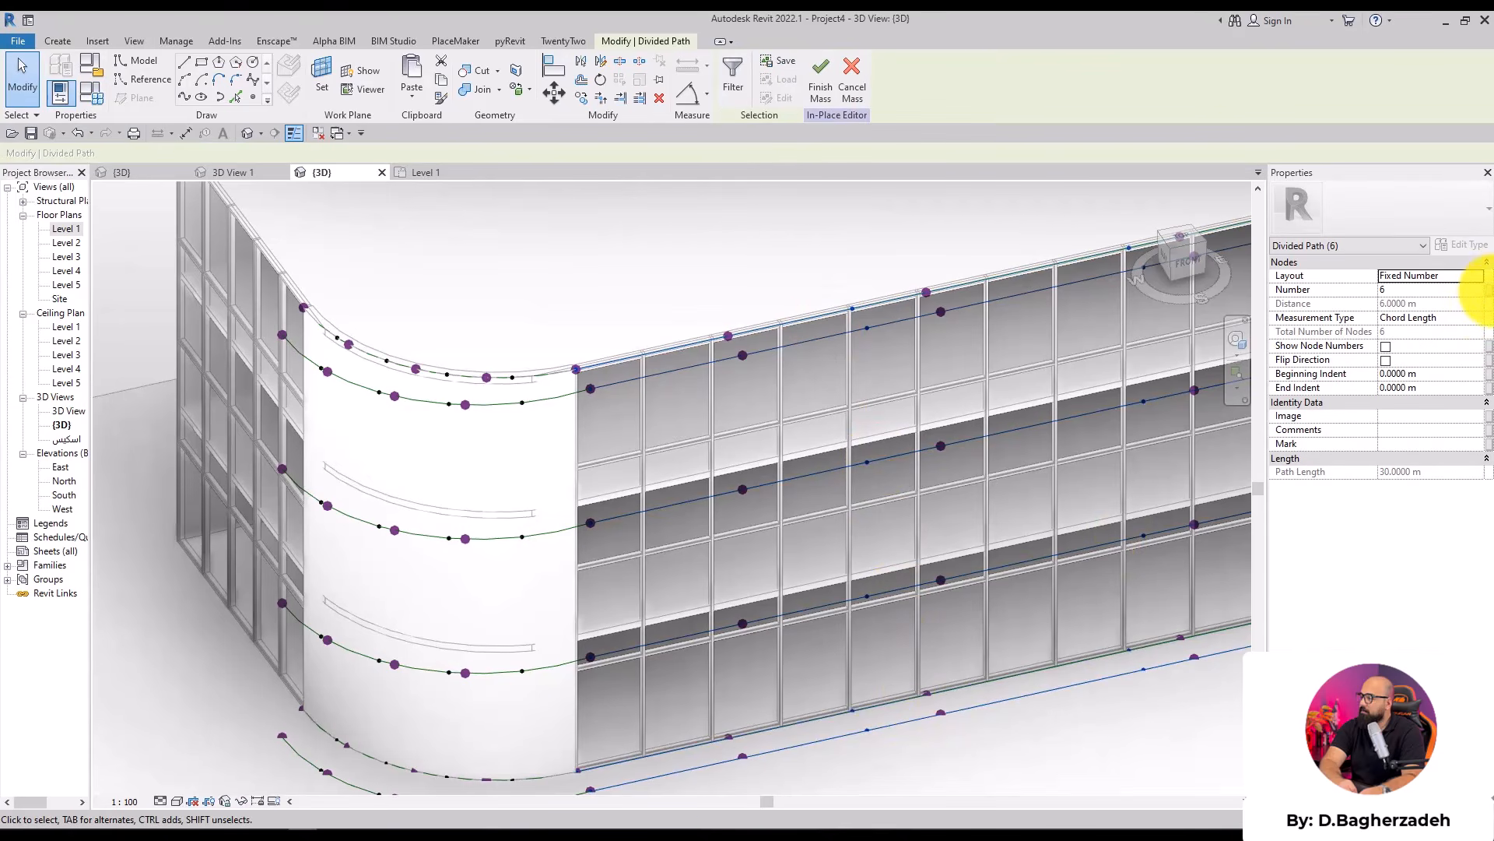
pyautogui.click(1488, 290)
pyautogui.click(739, 352)
pyautogui.click(866, 535)
# Place one Family2 component on the stacked front-wall path nodes at the end opposite the rounded corner
pyautogui.scroll(-3, 866, 539)
pyautogui.moveTo(623, 434); pyautogui.dragTo(469, 558, button='middle')
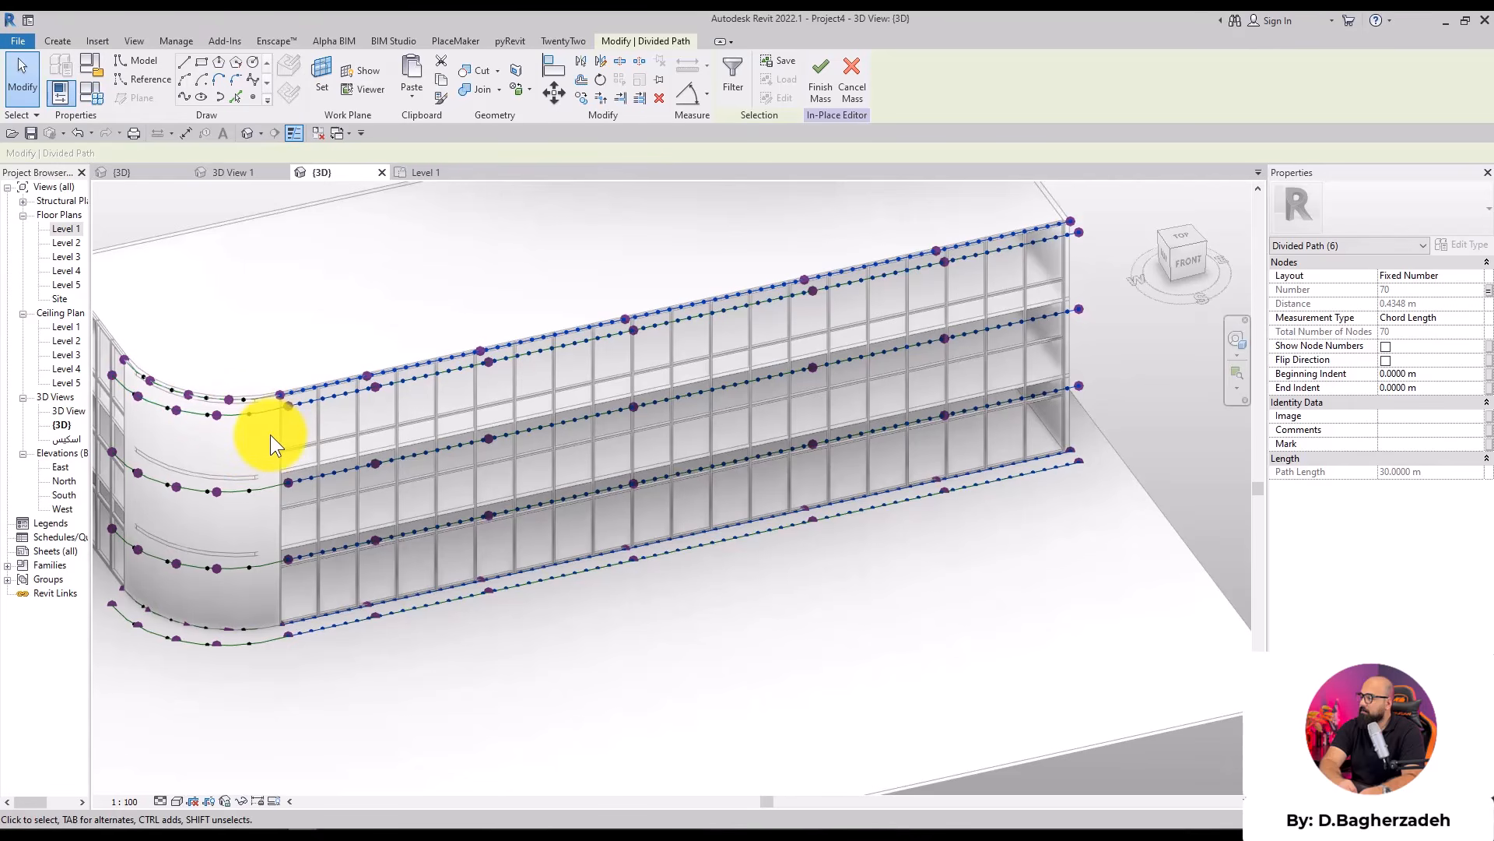
pyautogui.scroll(4, 832, 399)
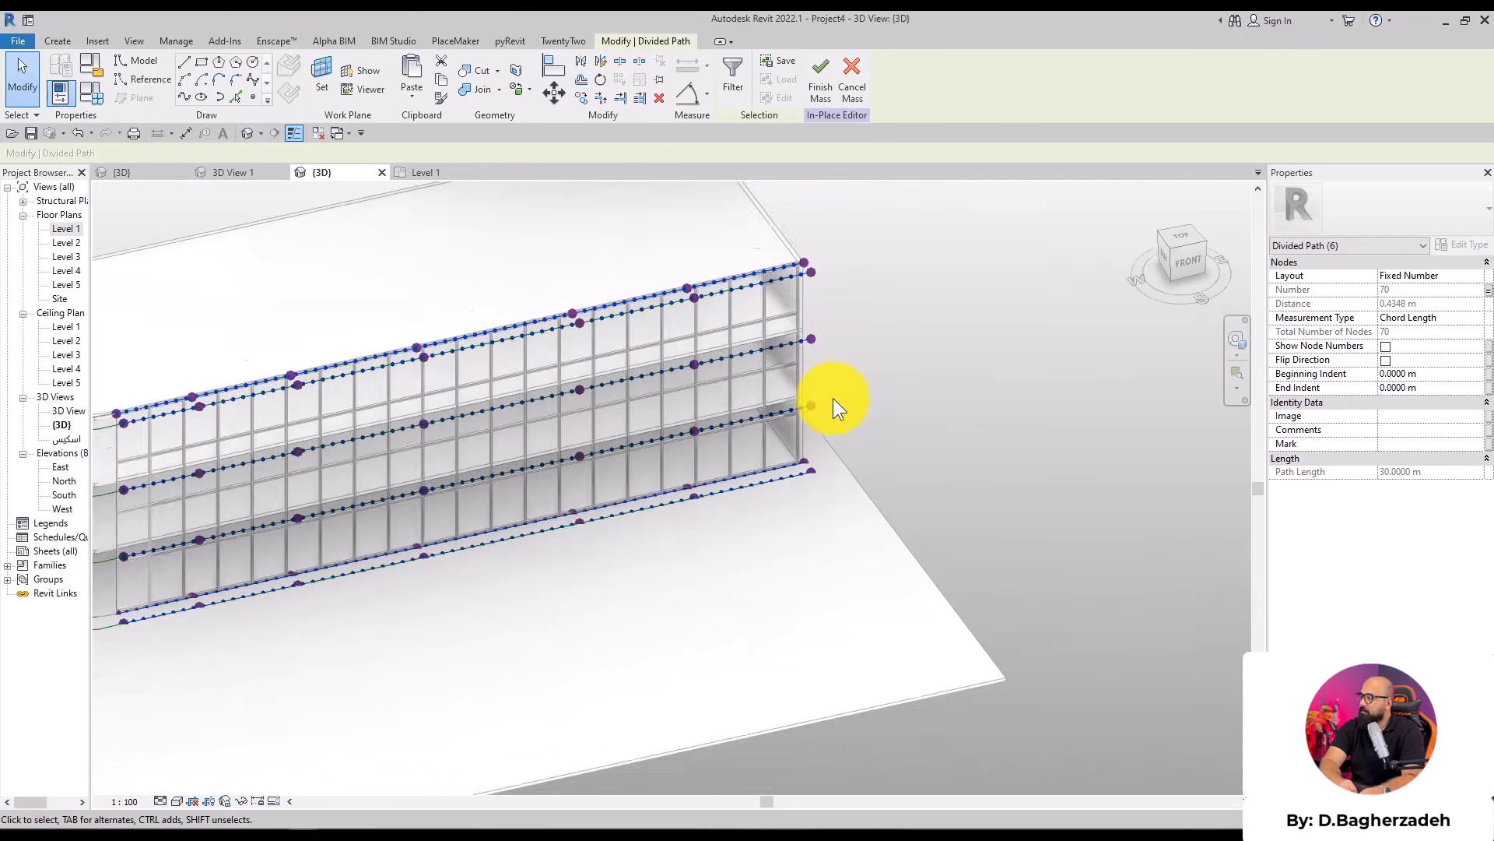
pyautogui.click(832, 394)
pyautogui.scroll(2, 832, 394)
pyautogui.moveTo(831, 393); pyautogui.dragTo(837, 479, button='middle')
pyautogui.press('c')
pyautogui.press('m')
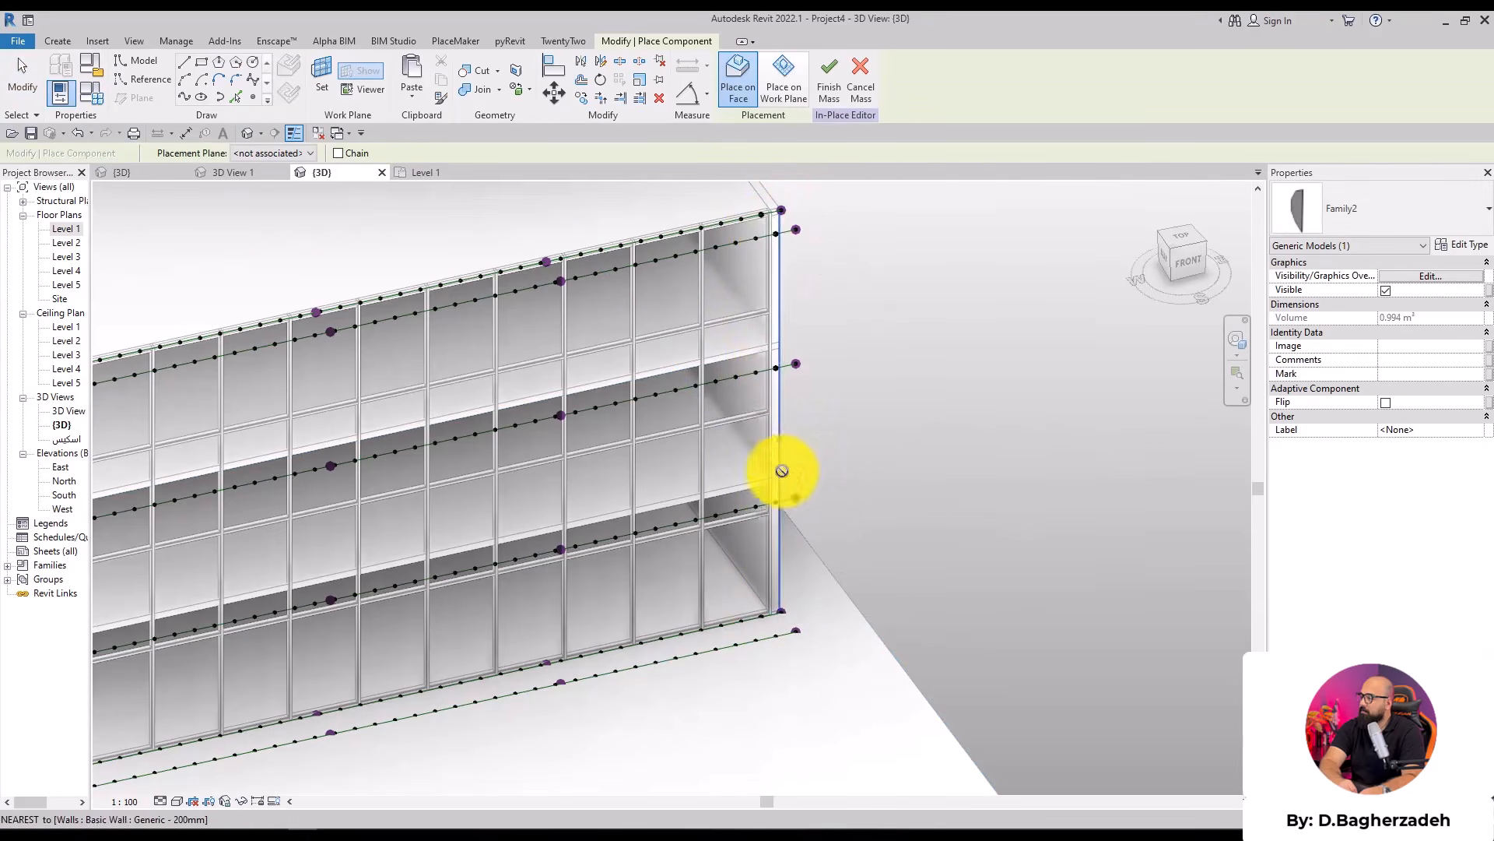
pyautogui.click(778, 627)
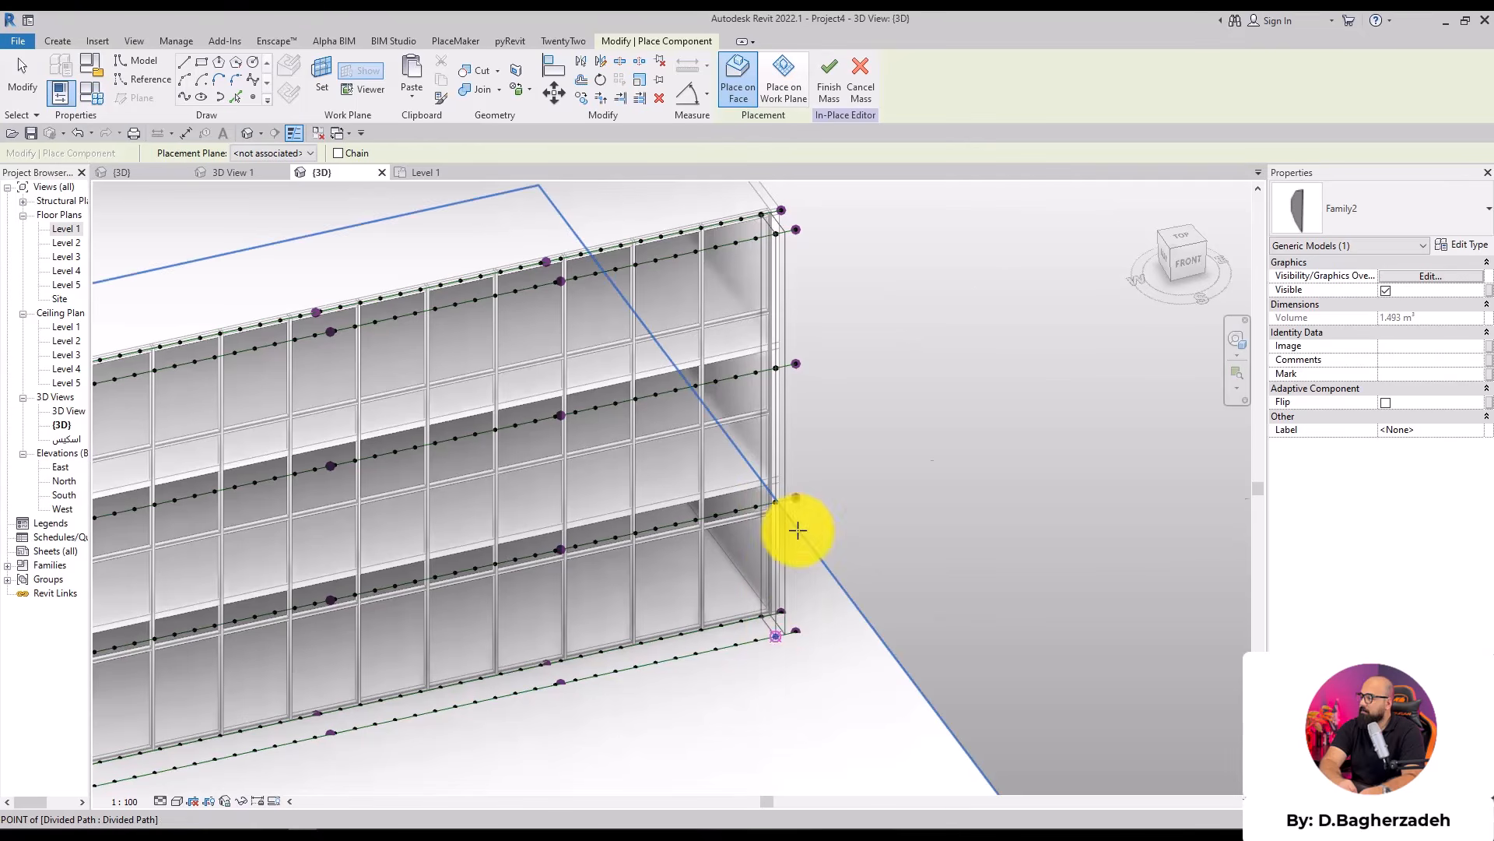
pyautogui.press('Escape')
# Repeat the placed Family2 component along the front wall's divided paths
pyautogui.click(774, 410)
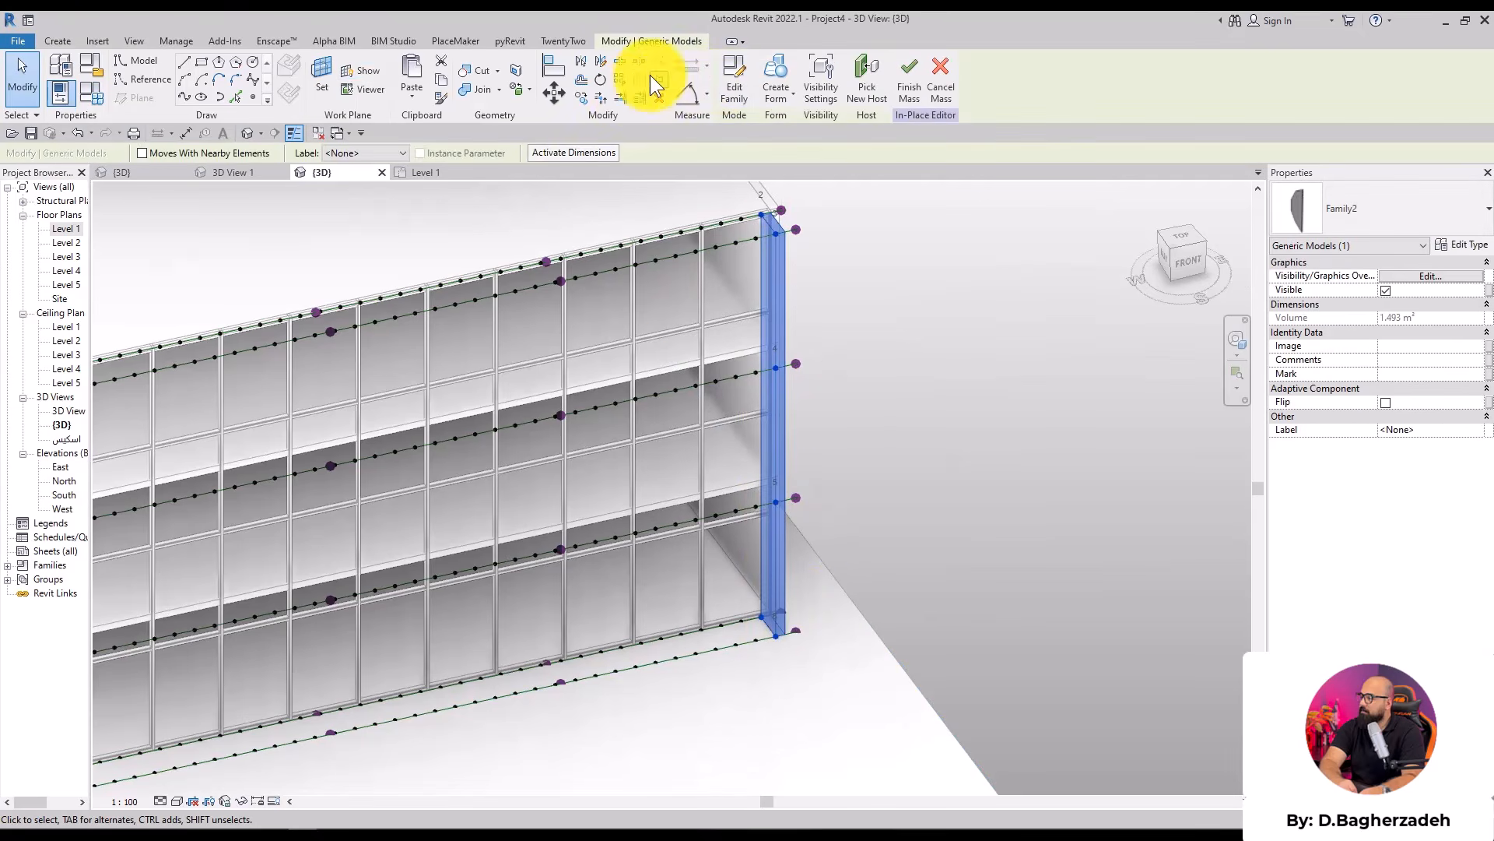
pyautogui.click(623, 79)
pyautogui.scroll(-2, 884, 284)
pyautogui.keyDown('shift'); pyautogui.moveTo(885, 283); pyautogui.dragTo(926, 318, button='middle'); pyautogui.keyUp('shift')
pyautogui.scroll(2, 904, 263)
pyautogui.scroll(2, 732, 254)
pyautogui.scroll(2, 572, 306)
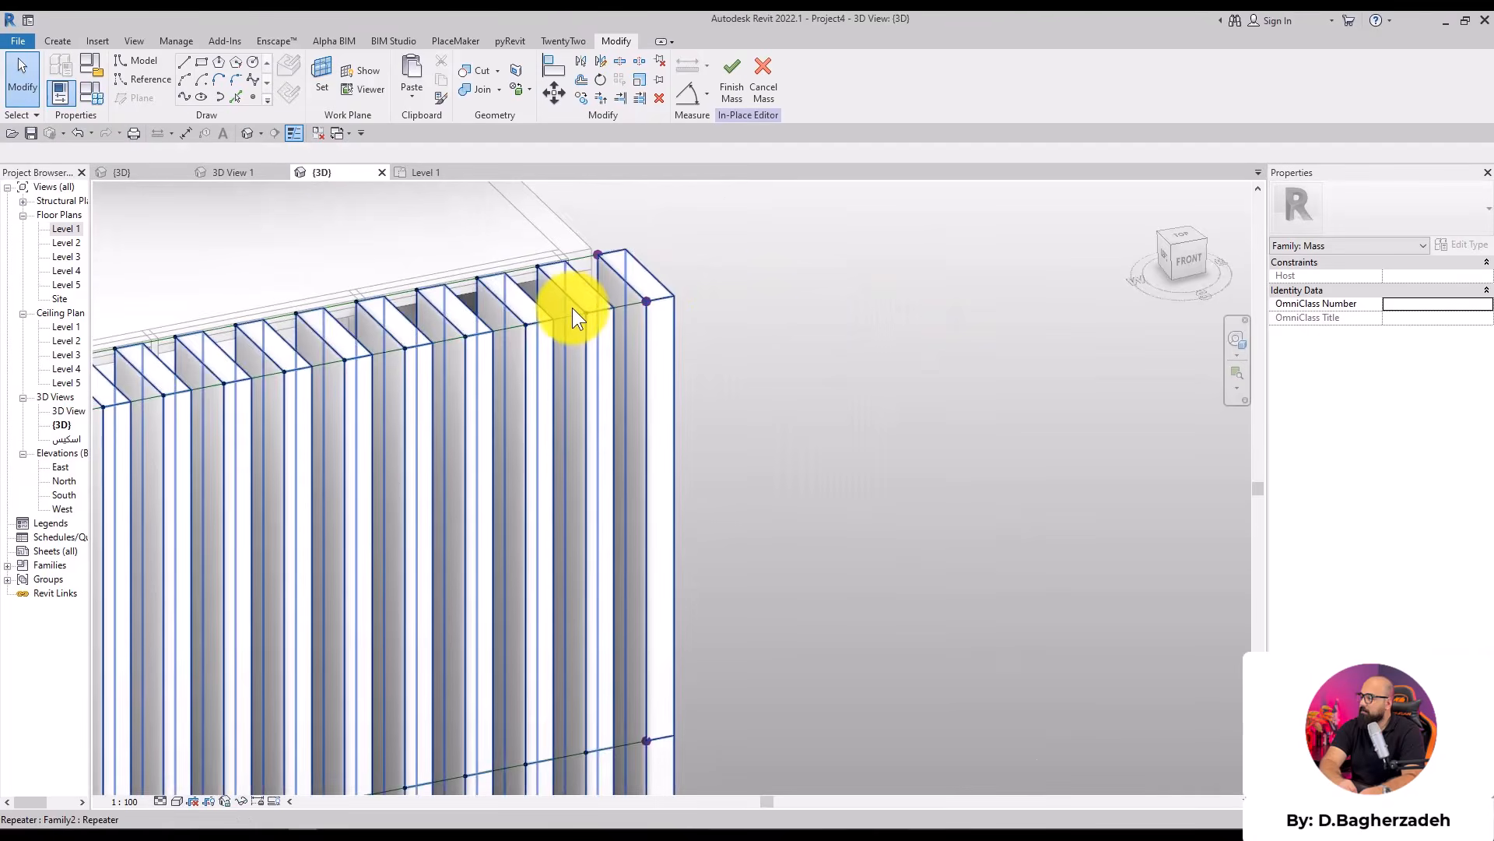
# Compare node spacing with the front path by trying 20, then 18 nodes on the upper intermediate corner path
pyautogui.click(569, 318)
pyautogui.scroll(-3, 1235, 391)
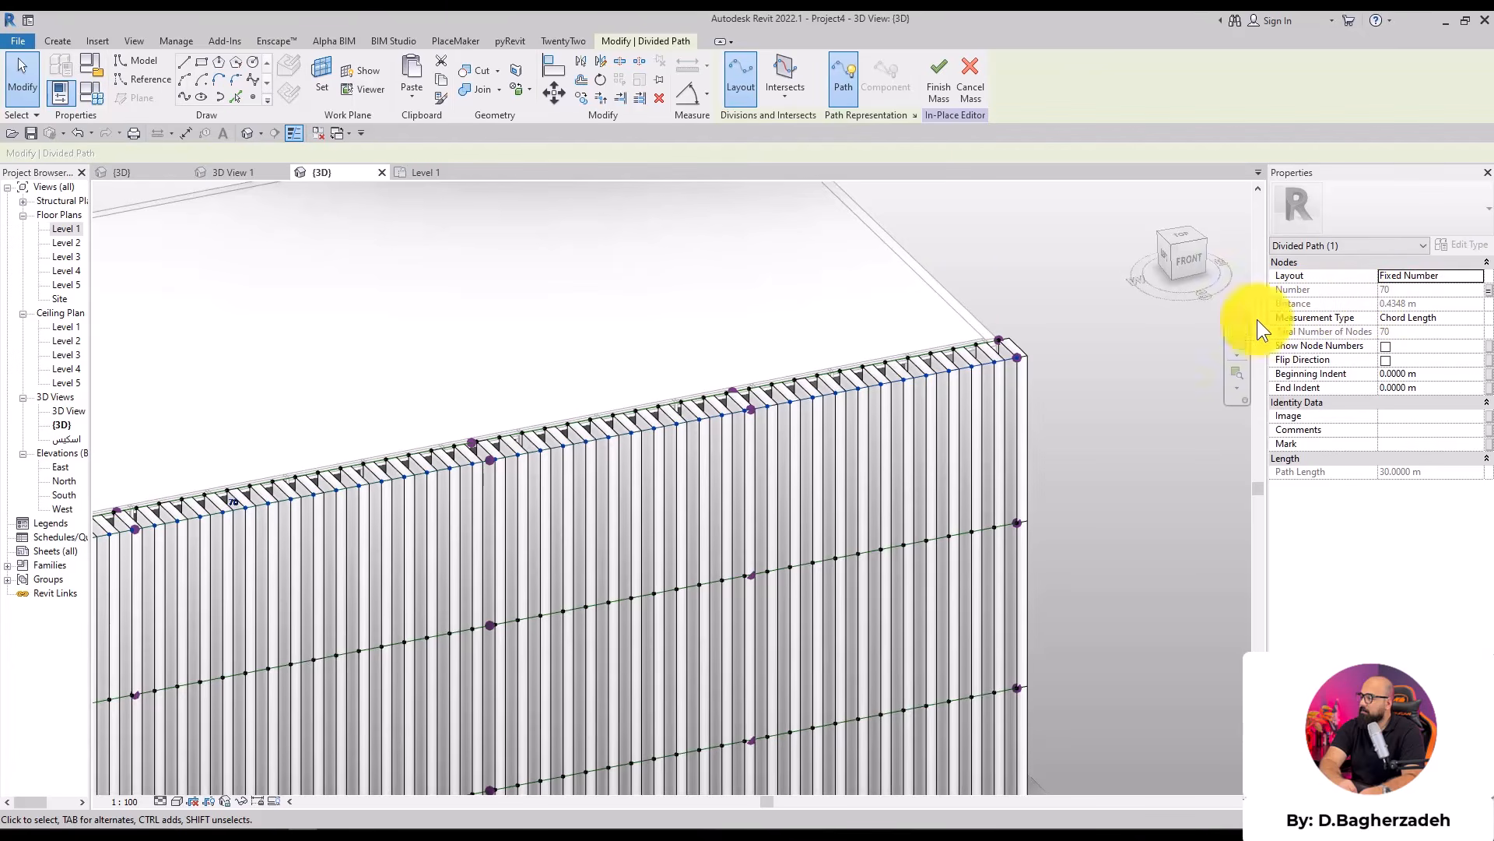
pyautogui.scroll(-4, 1083, 364)
pyautogui.scroll(4, 341, 455)
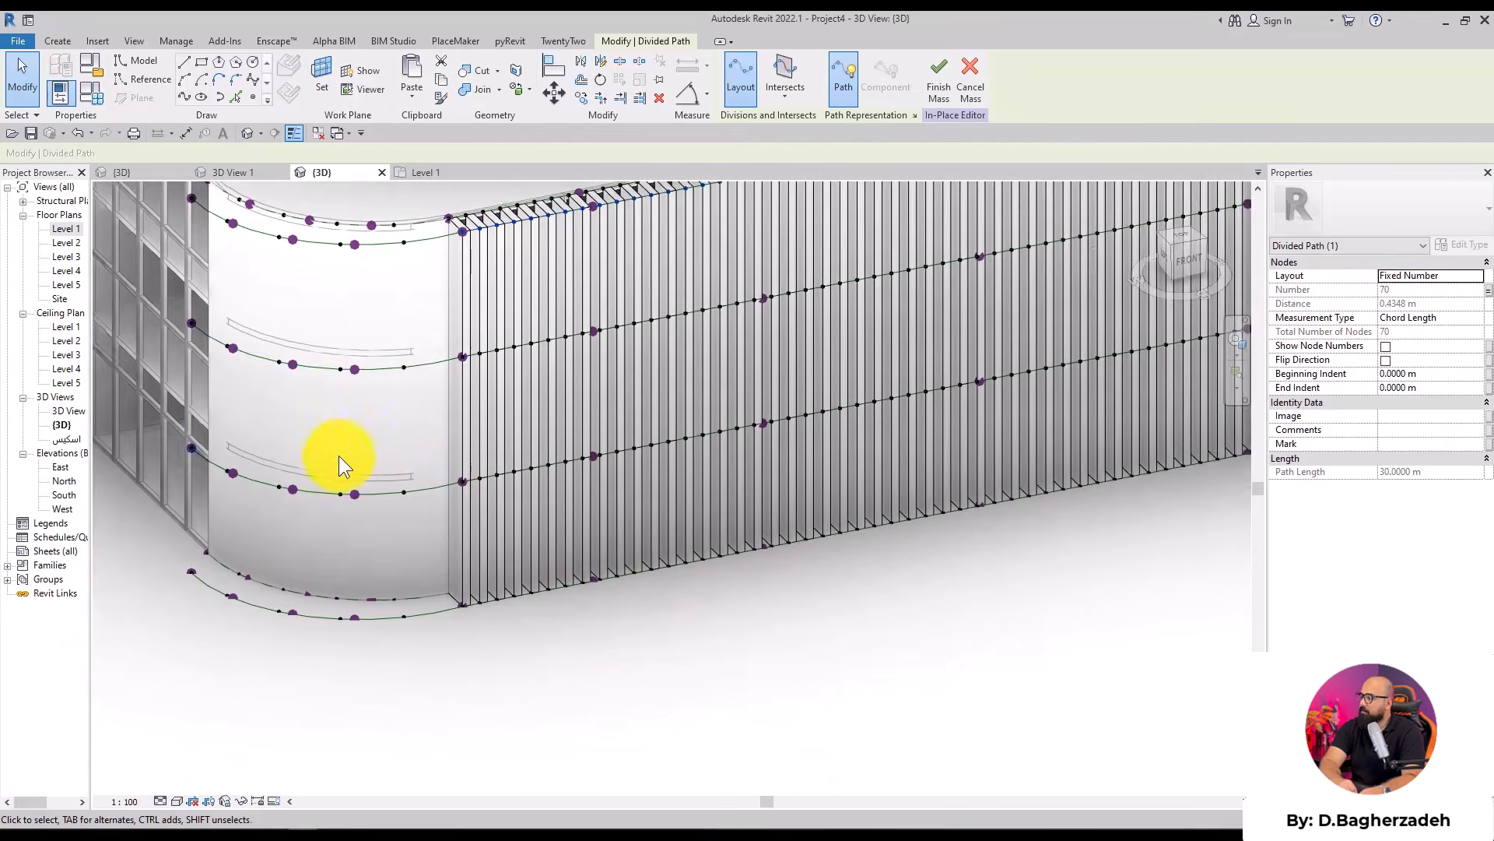
pyautogui.click(549, 417)
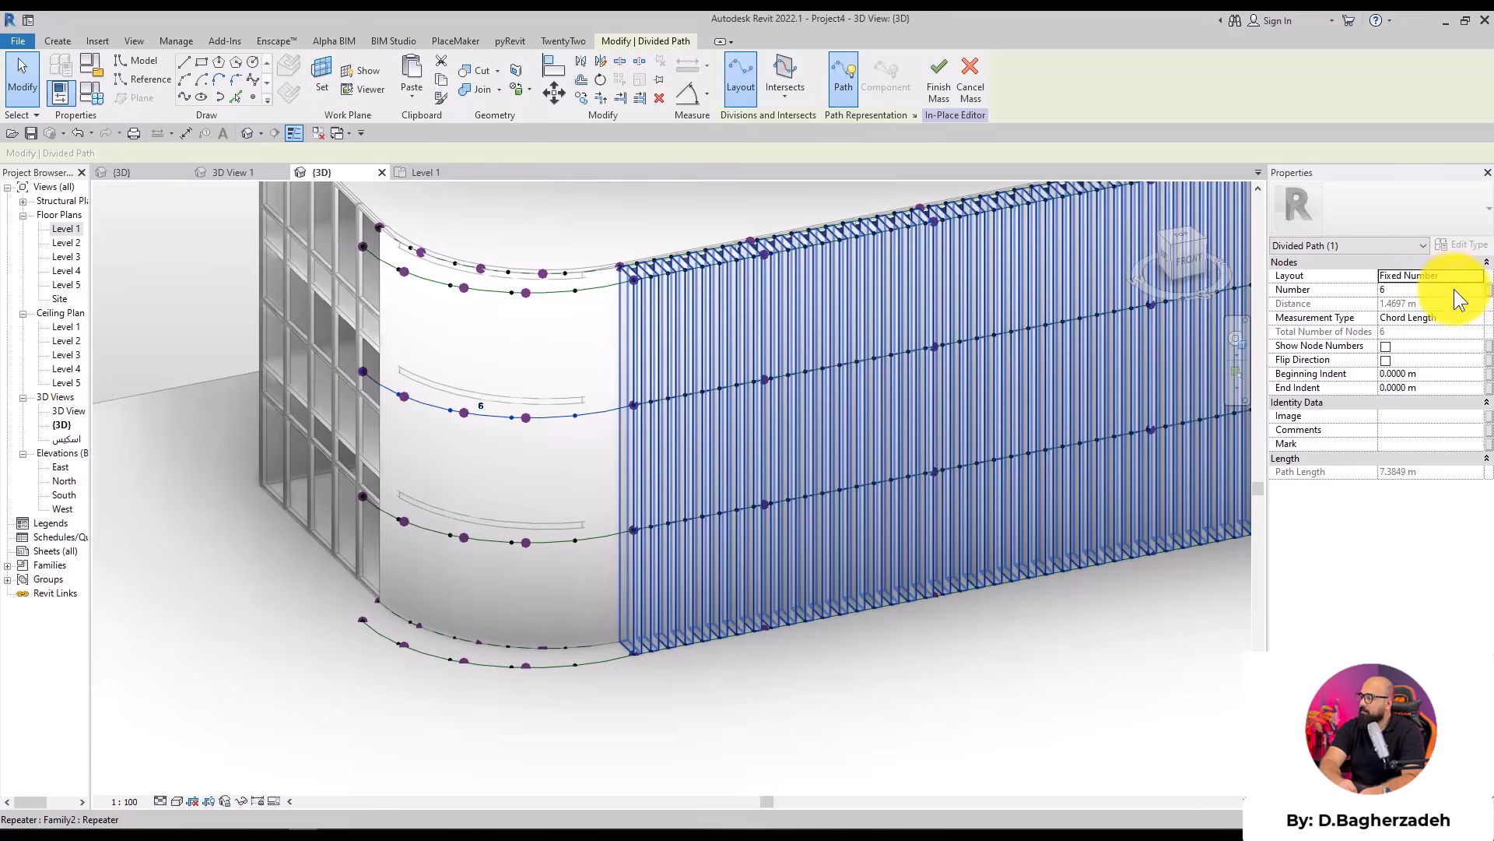
pyautogui.click(1457, 290)
pyautogui.write('20')
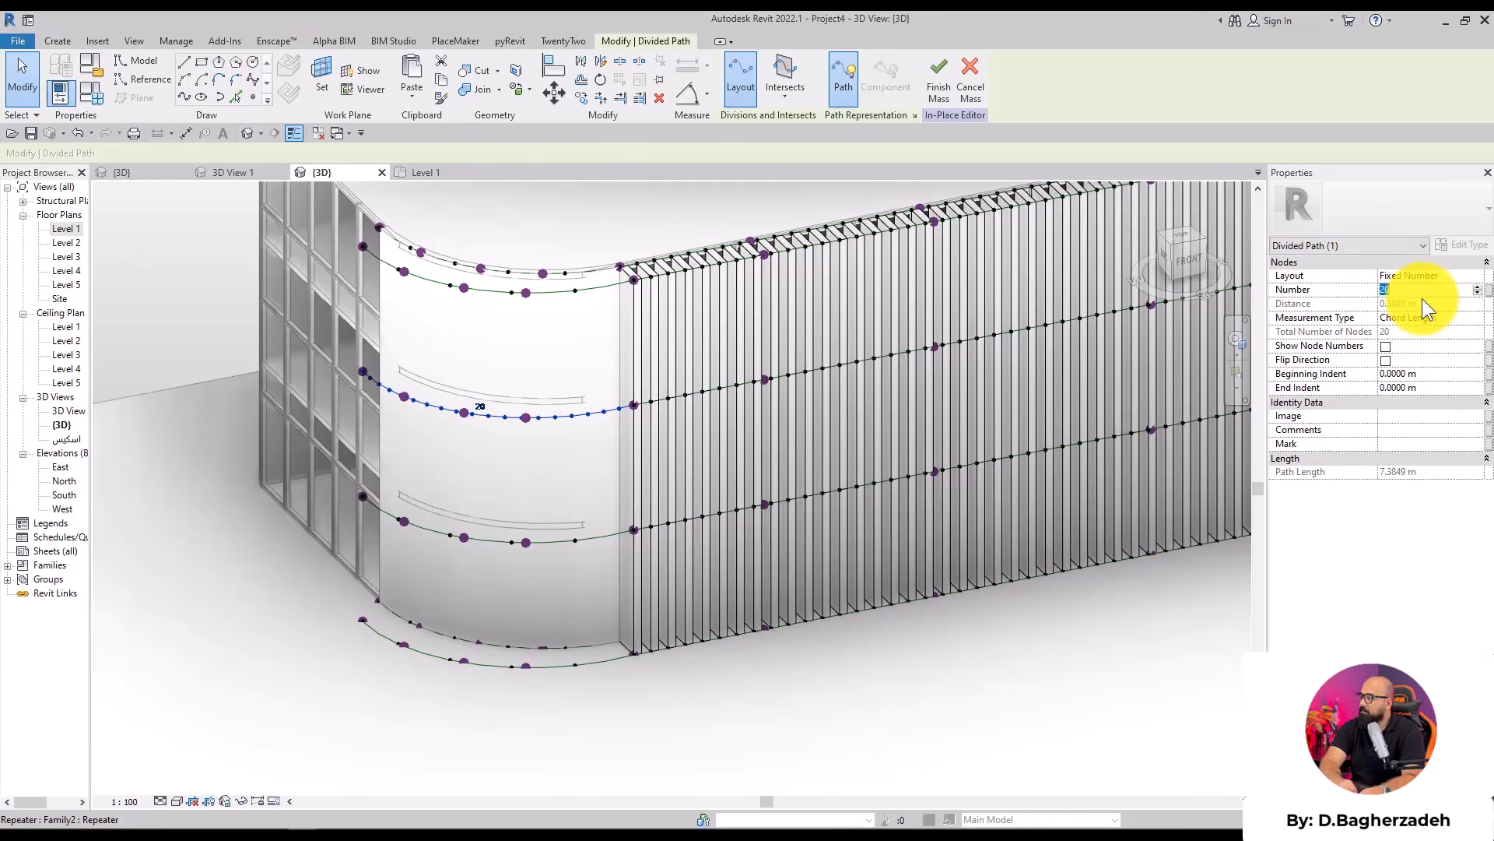
pyautogui.write('18')
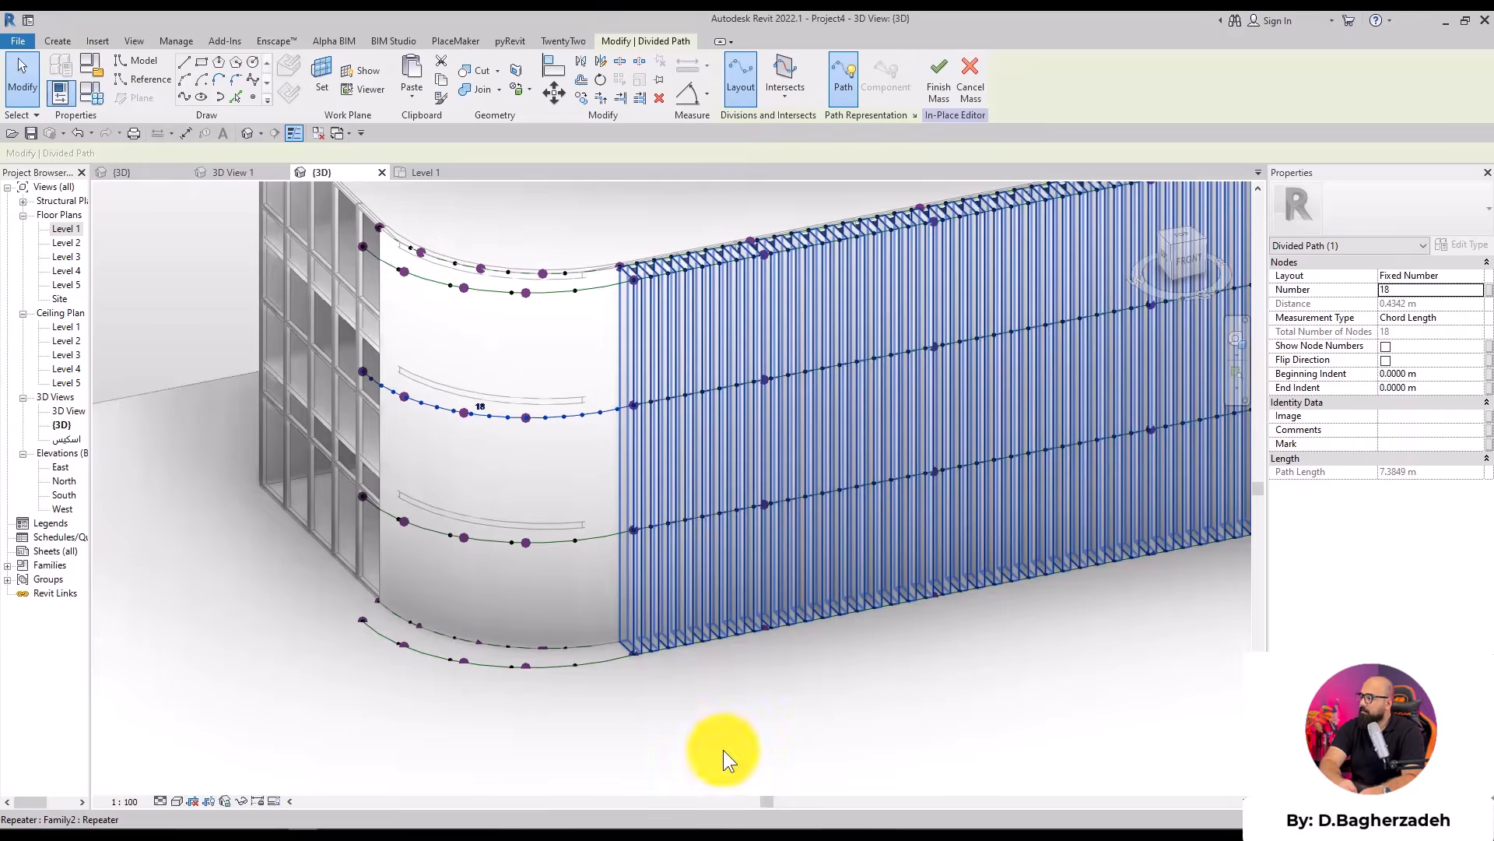
# Check the node number and spacing of the front wall's top outer divided path
pyautogui.scroll(-5, 747, 693)
pyautogui.scroll(8, 976, 308)
pyautogui.press('Escape')
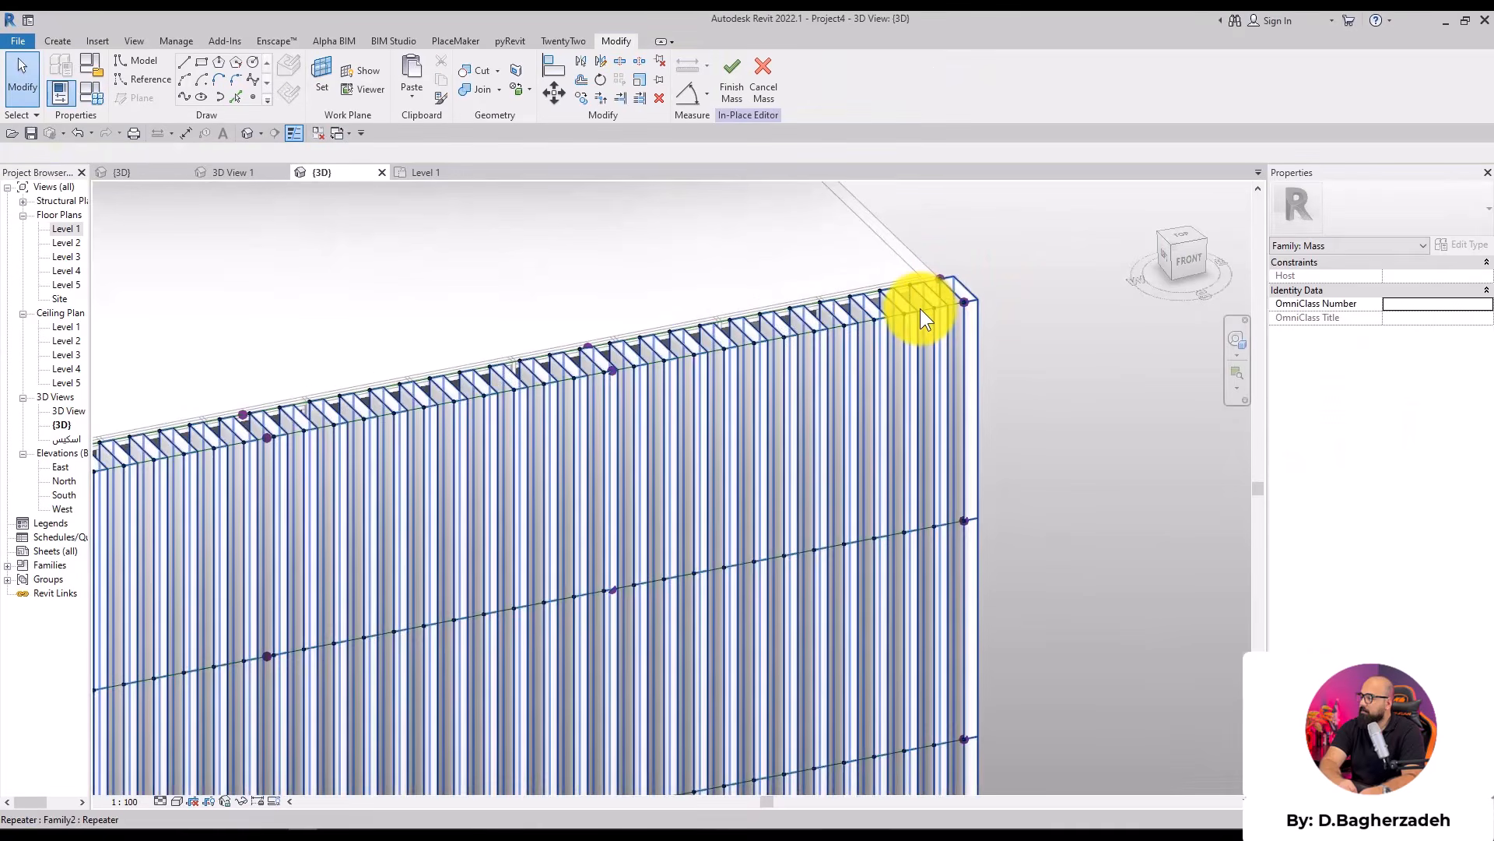
pyautogui.scroll(3, 923, 310)
pyautogui.click(926, 310)
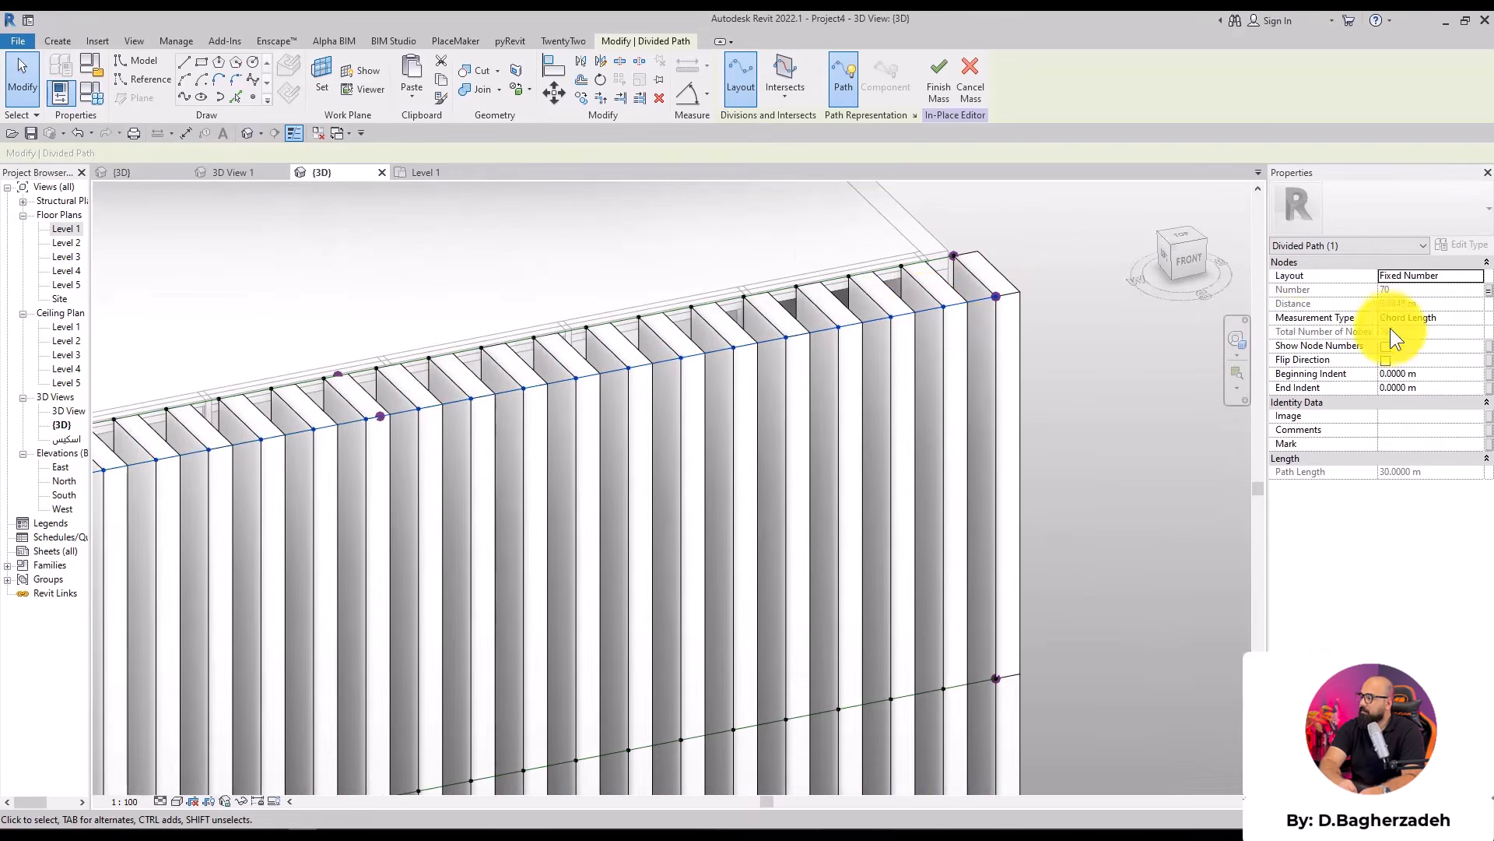
pyautogui.scroll(-5, 704, 394)
pyautogui.press('Escape')
pyautogui.moveTo(700, 603); pyautogui.dragTo(1086, 480, button='middle')
# Switch to Calculator and divide 70 by 18 to get the front-to-corner node ratio
pyautogui.click(14, 835)
pyautogui.write('ca')
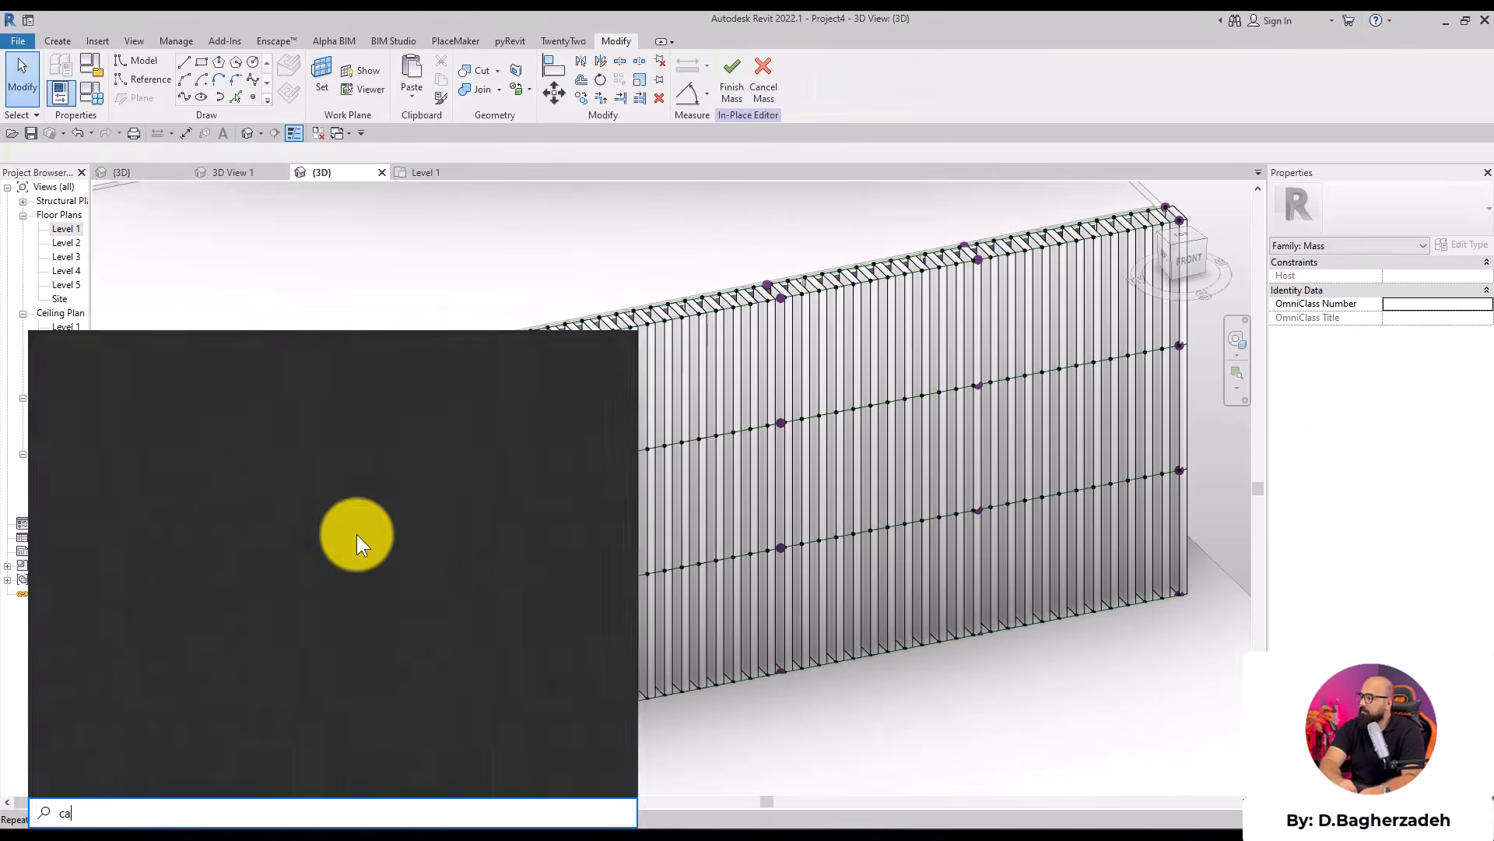
pyautogui.click(99, 411)
pyautogui.write('70')
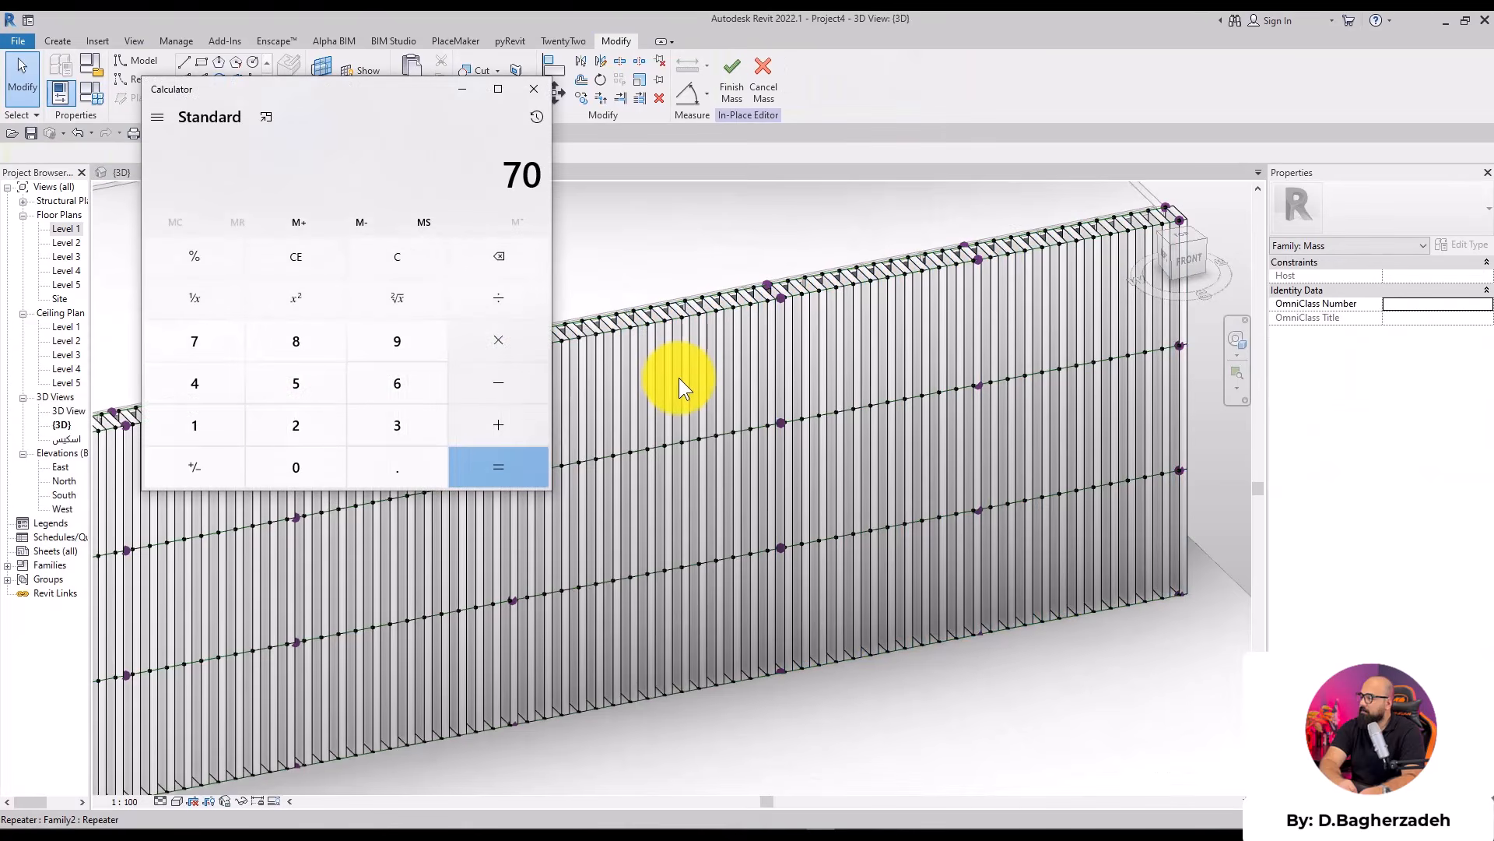
pyautogui.write('/18')
pyautogui.press('Return')
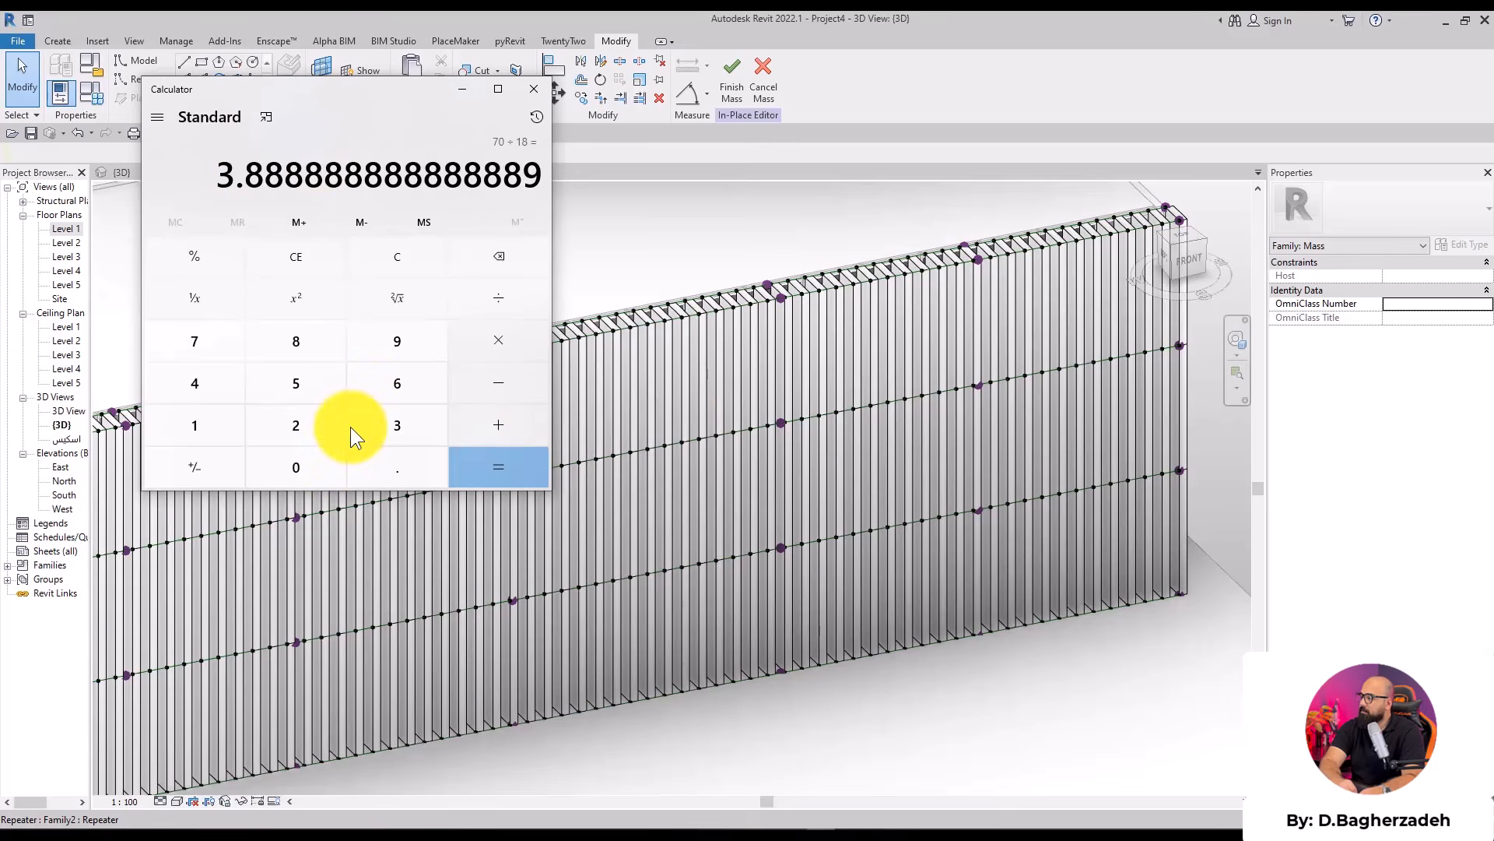
pyautogui.click(470, 90)
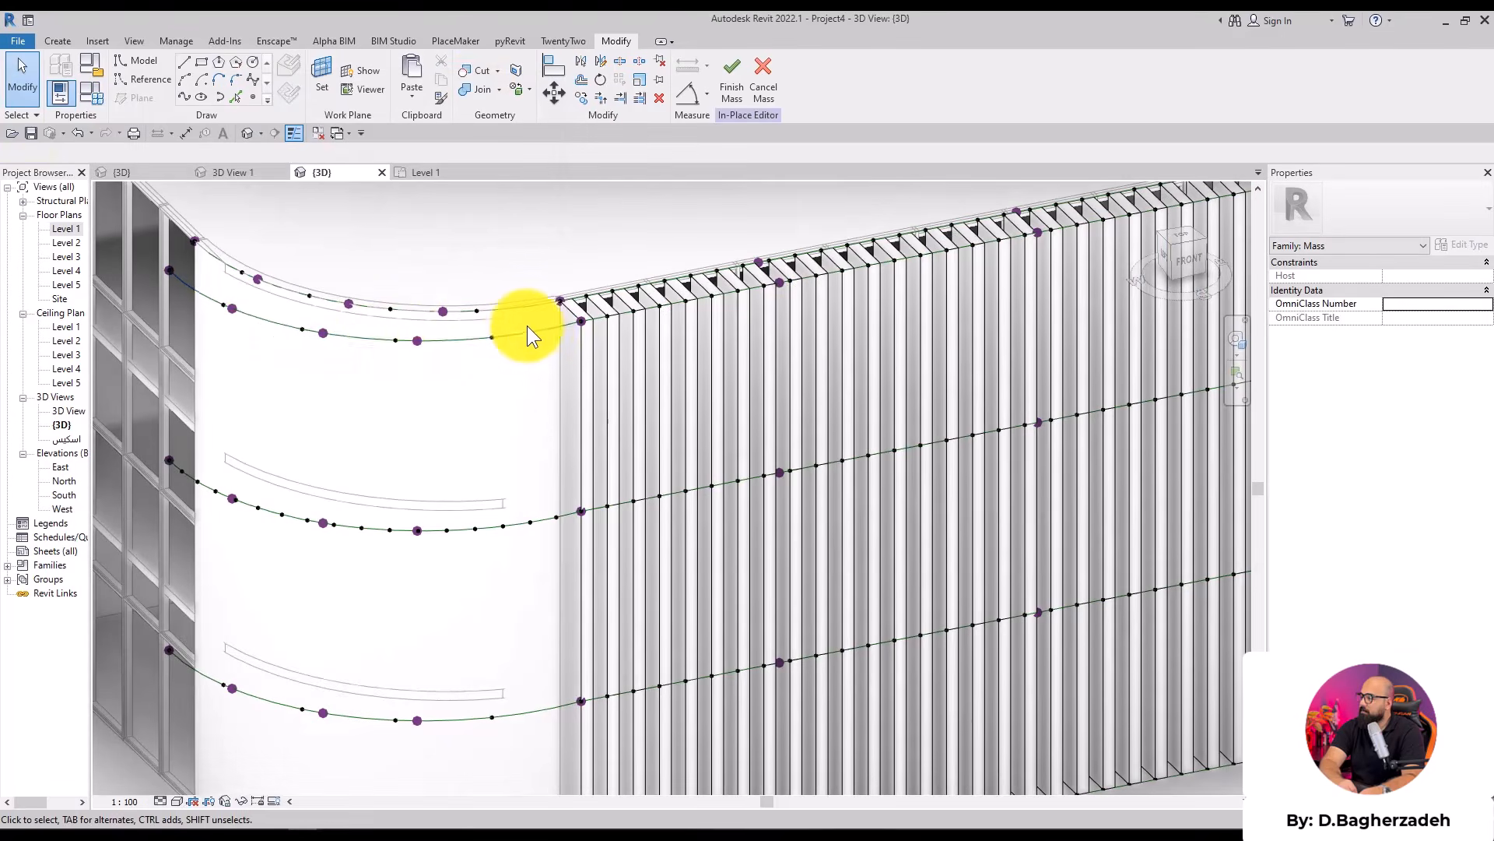
# Associate the node number of the six corner divided paths with a new type family parameter named num
pyautogui.click(523, 321)
pyautogui.keyDown('ctrl'); pyautogui.click(538, 518); pyautogui.keyUp('ctrl')
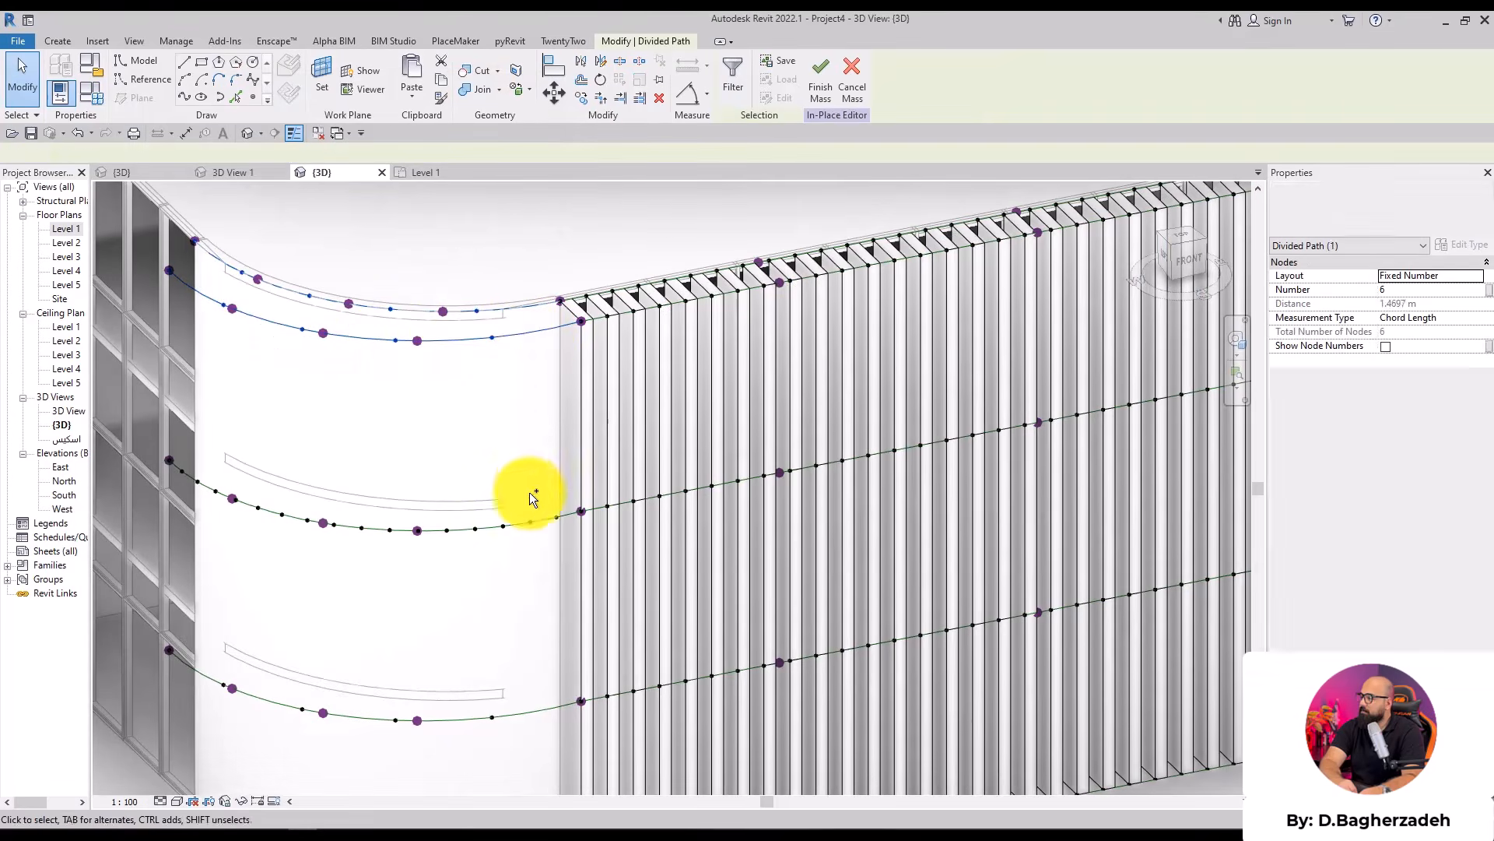
pyautogui.scroll(2, 539, 521)
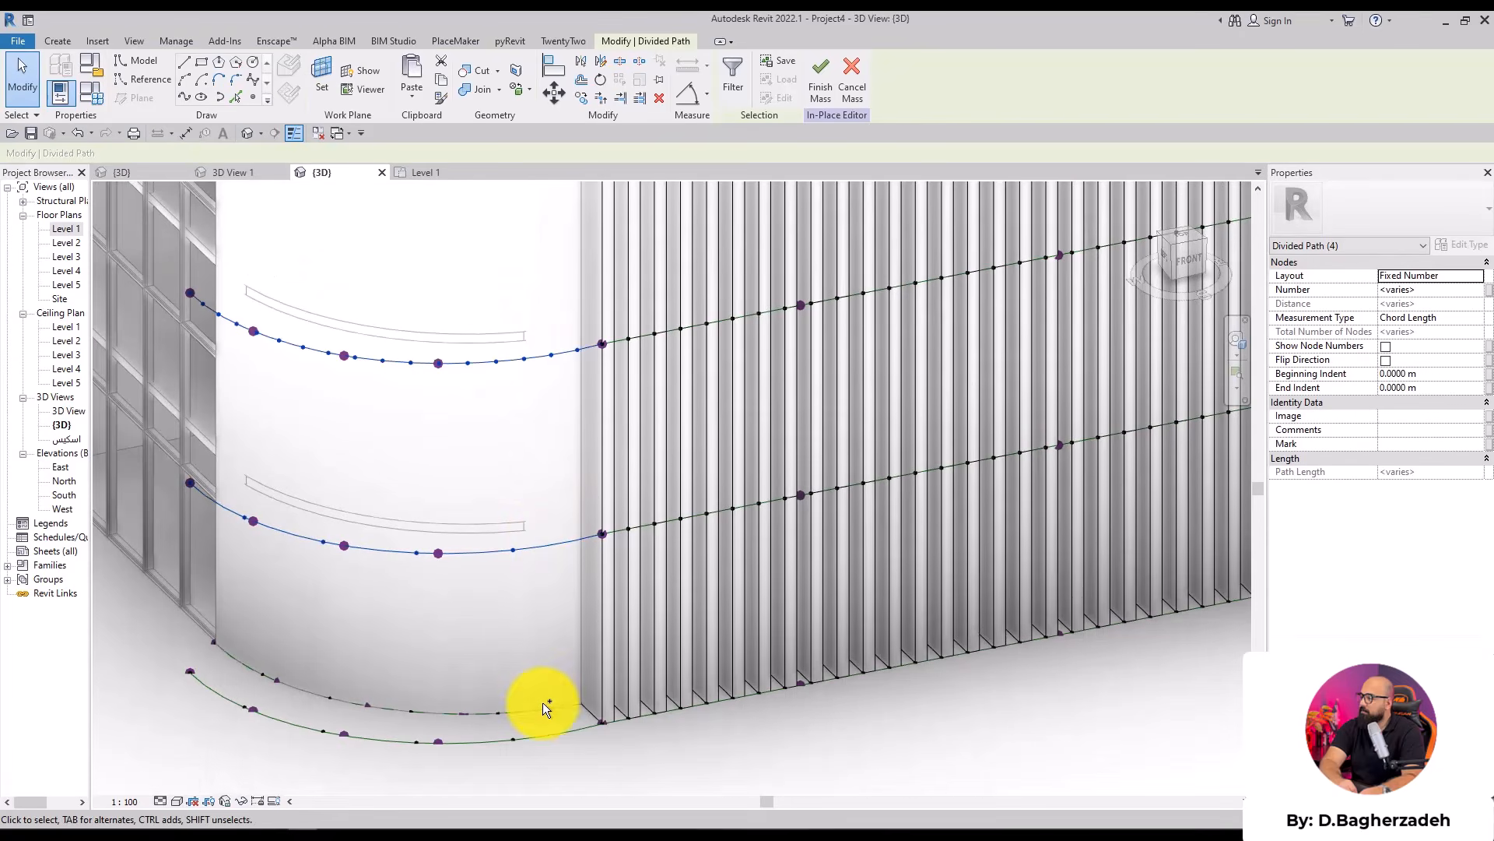
pyautogui.keyDown('ctrl'); pyautogui.click(555, 734); pyautogui.keyUp('ctrl')
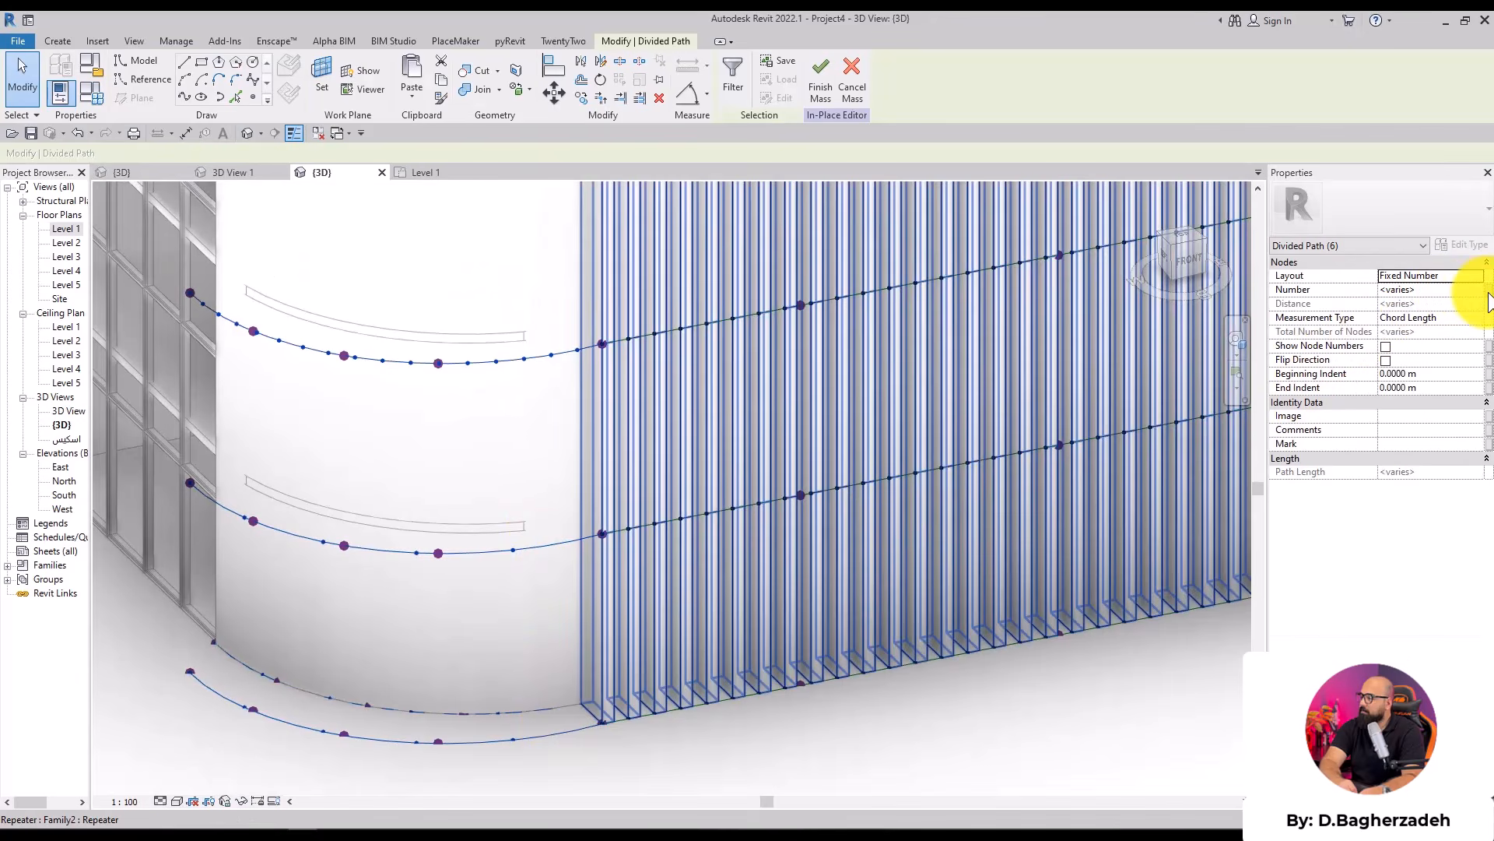
pyautogui.click(1487, 296)
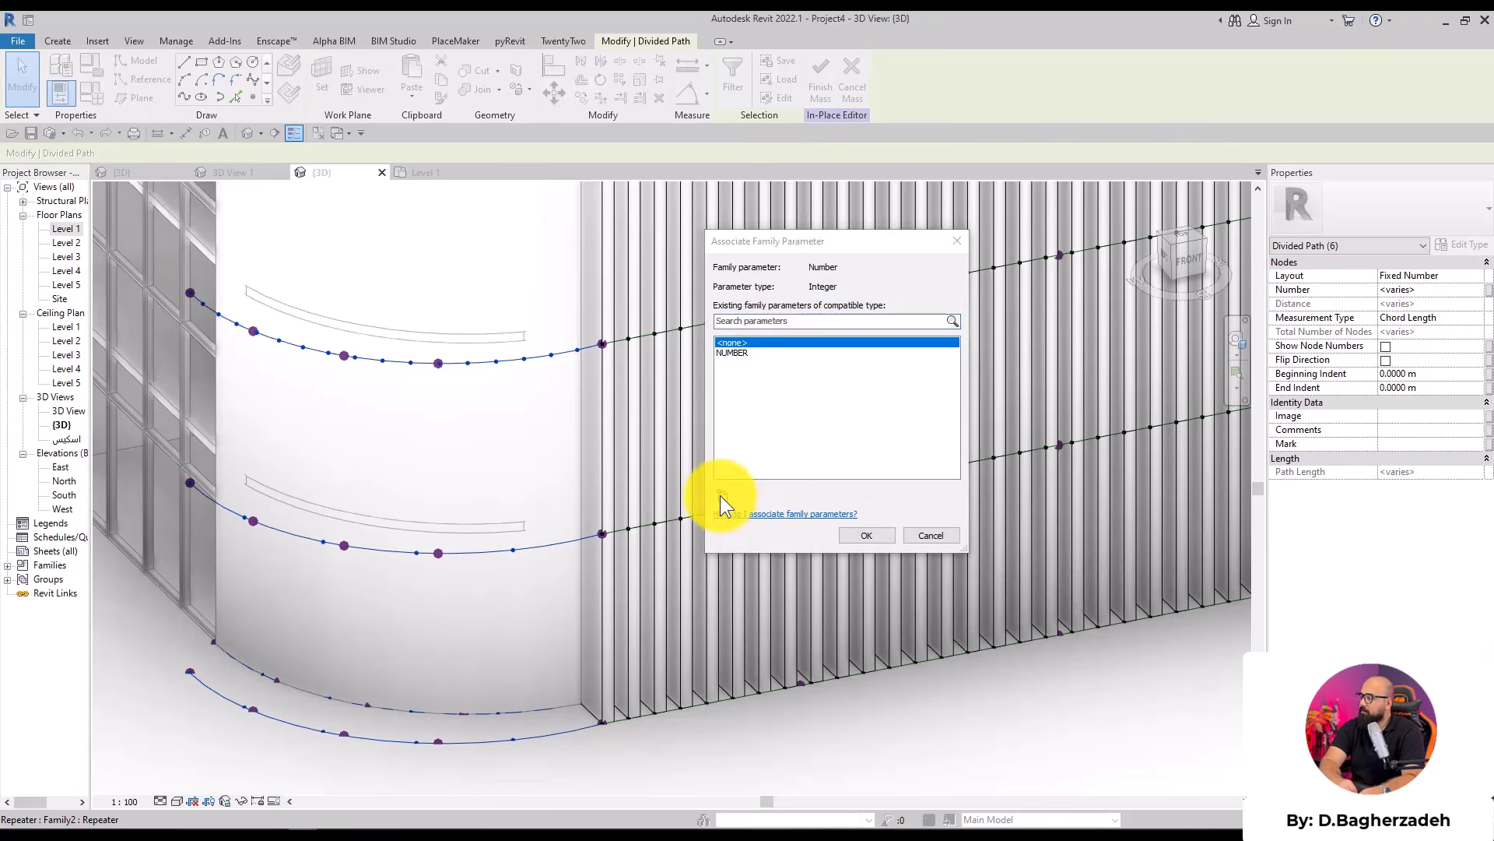
pyautogui.click(726, 502)
pyautogui.write('num')
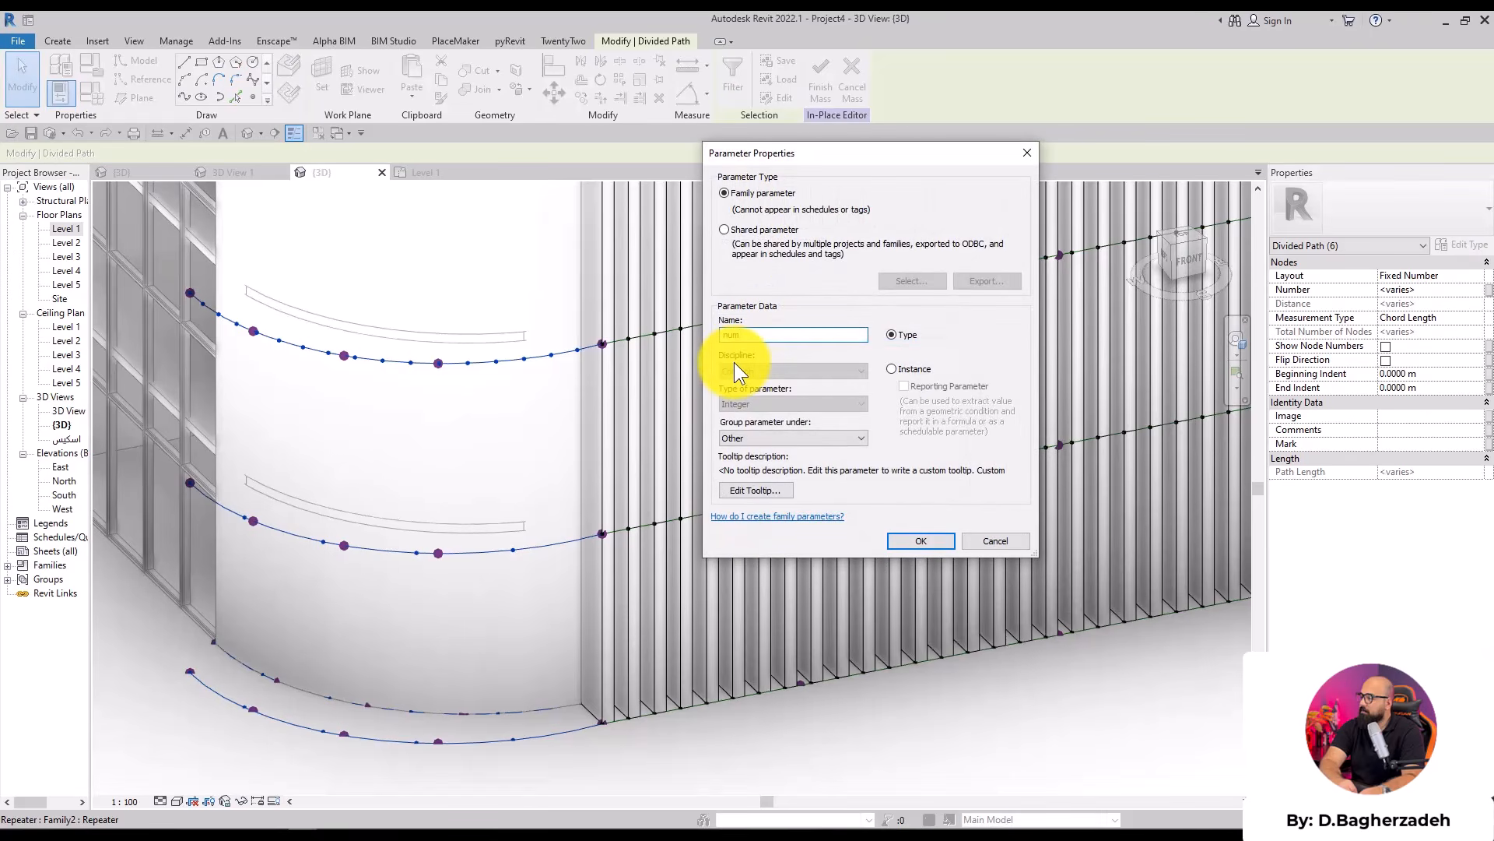
pyautogui.click(921, 541)
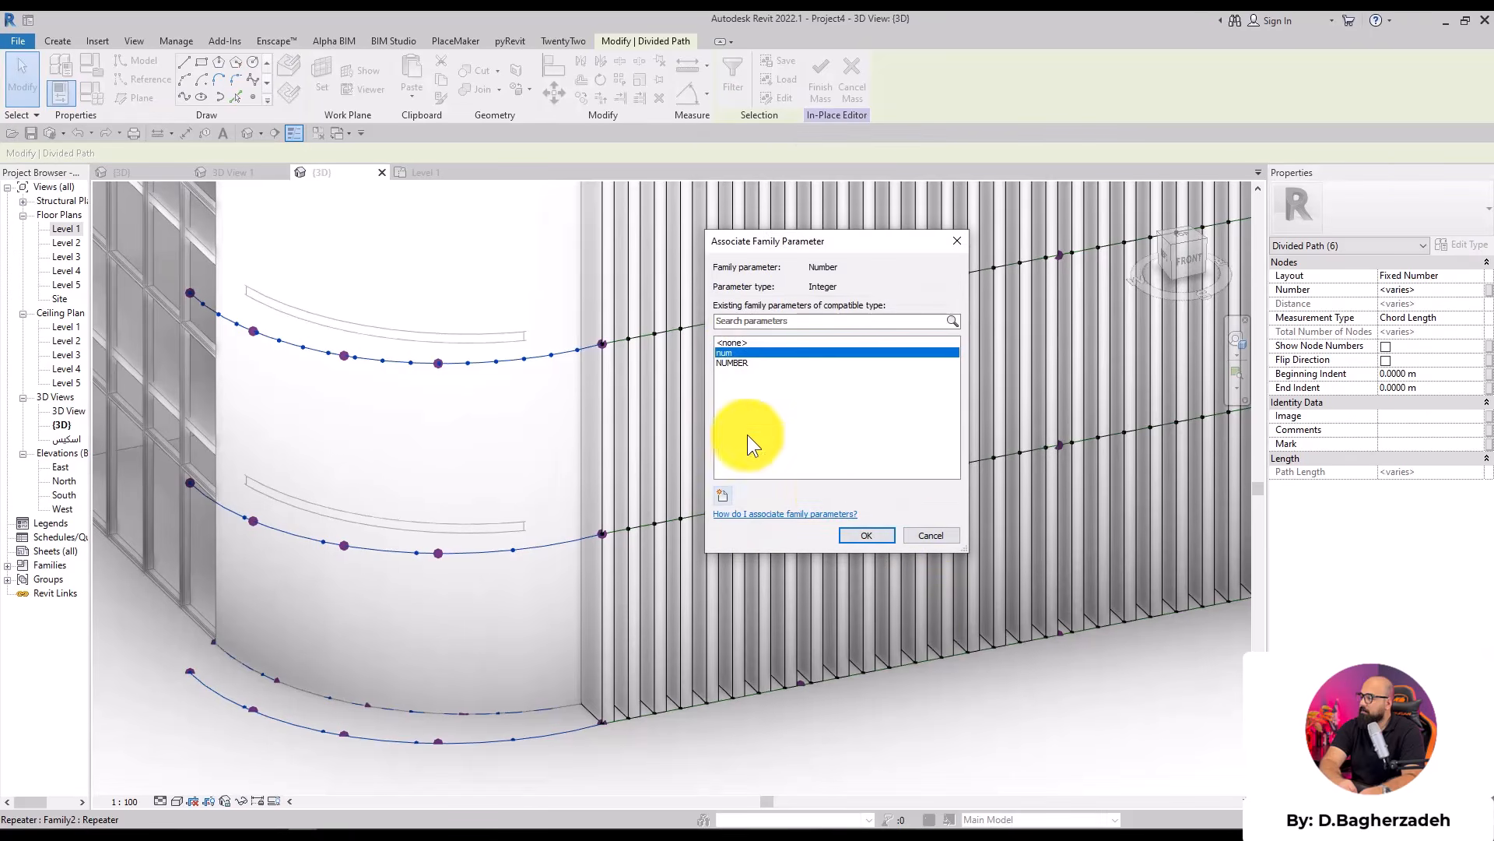
pyautogui.click(864, 535)
# Open the family types and begin the num parameter's formula with NUMBER
pyautogui.click(86, 97)
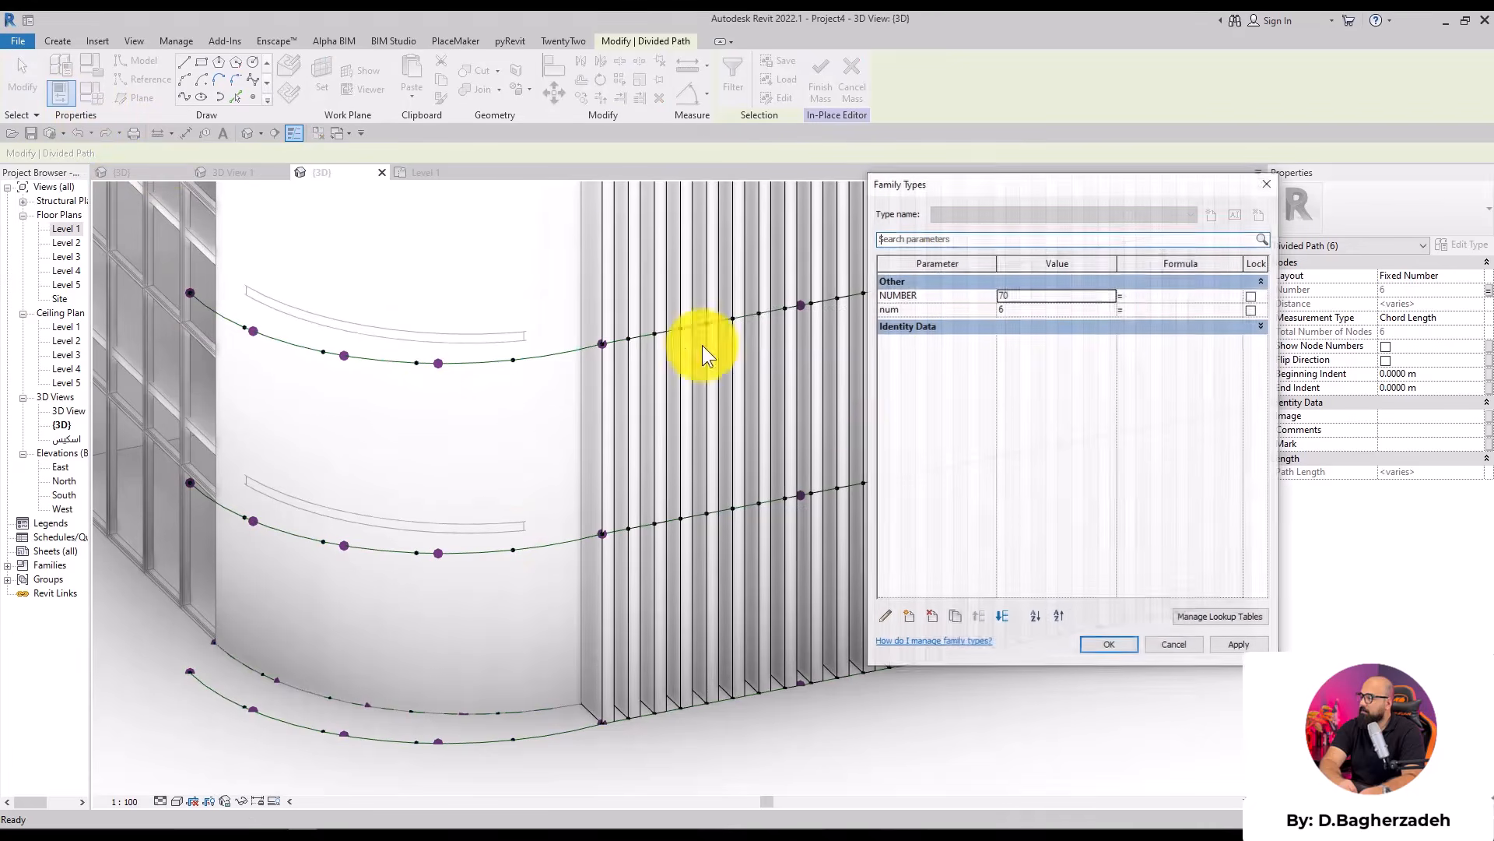
pyautogui.write('NUmb')
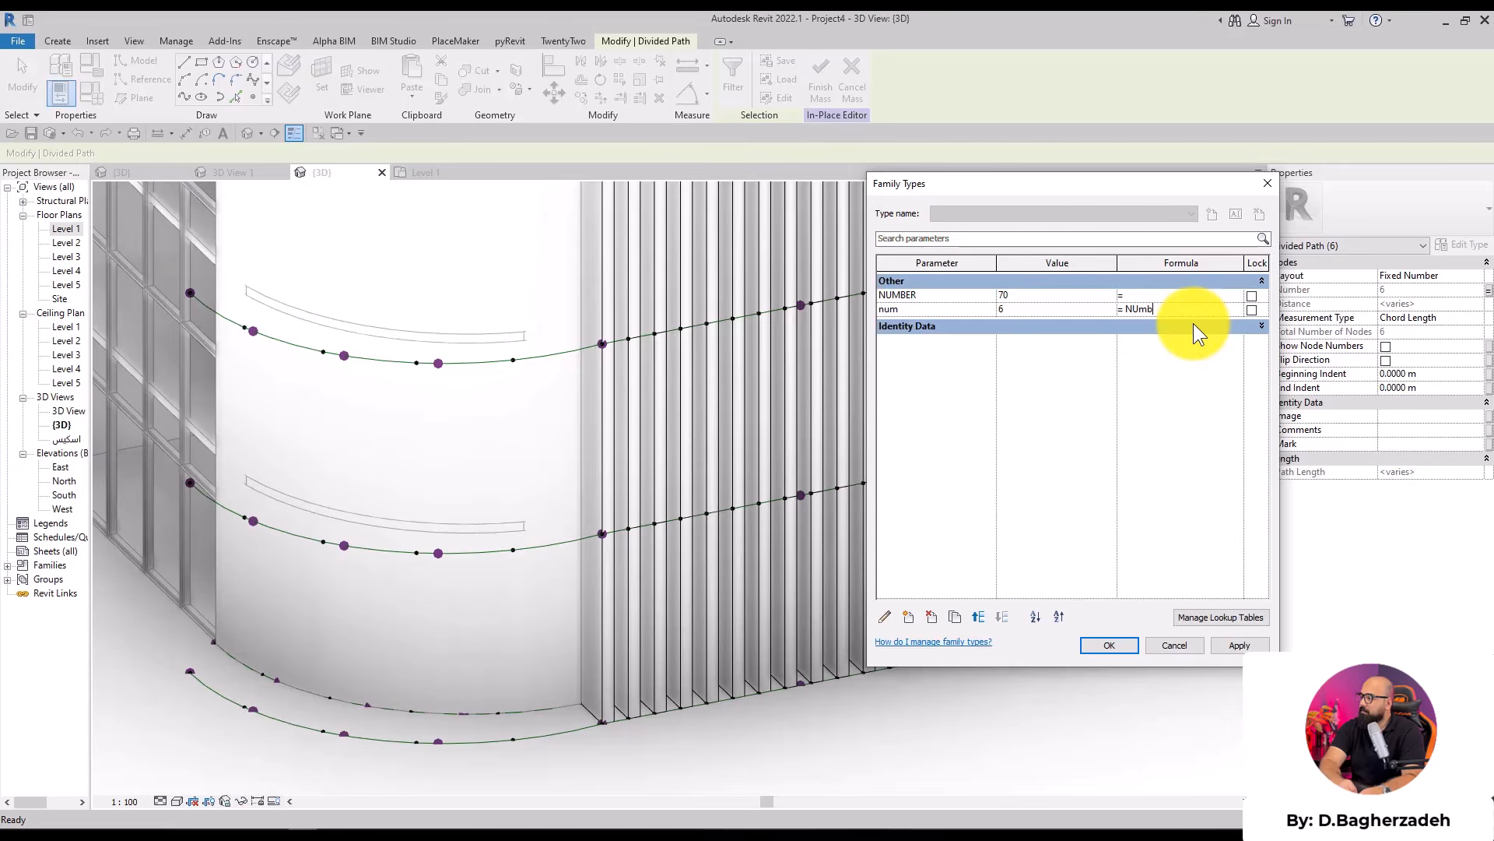
pyautogui.press('BackSpace')
pyautogui.press('BackSpace')
pyautogui.press('BackSpace')
pyautogui.press('BackSpace')
pyautogui.write('MBE')
# Switch to Calculator and test 3.9 as the ratio by computing 70 × 3.9 and 70 ÷ 3.9
pyautogui.click(826, 815)
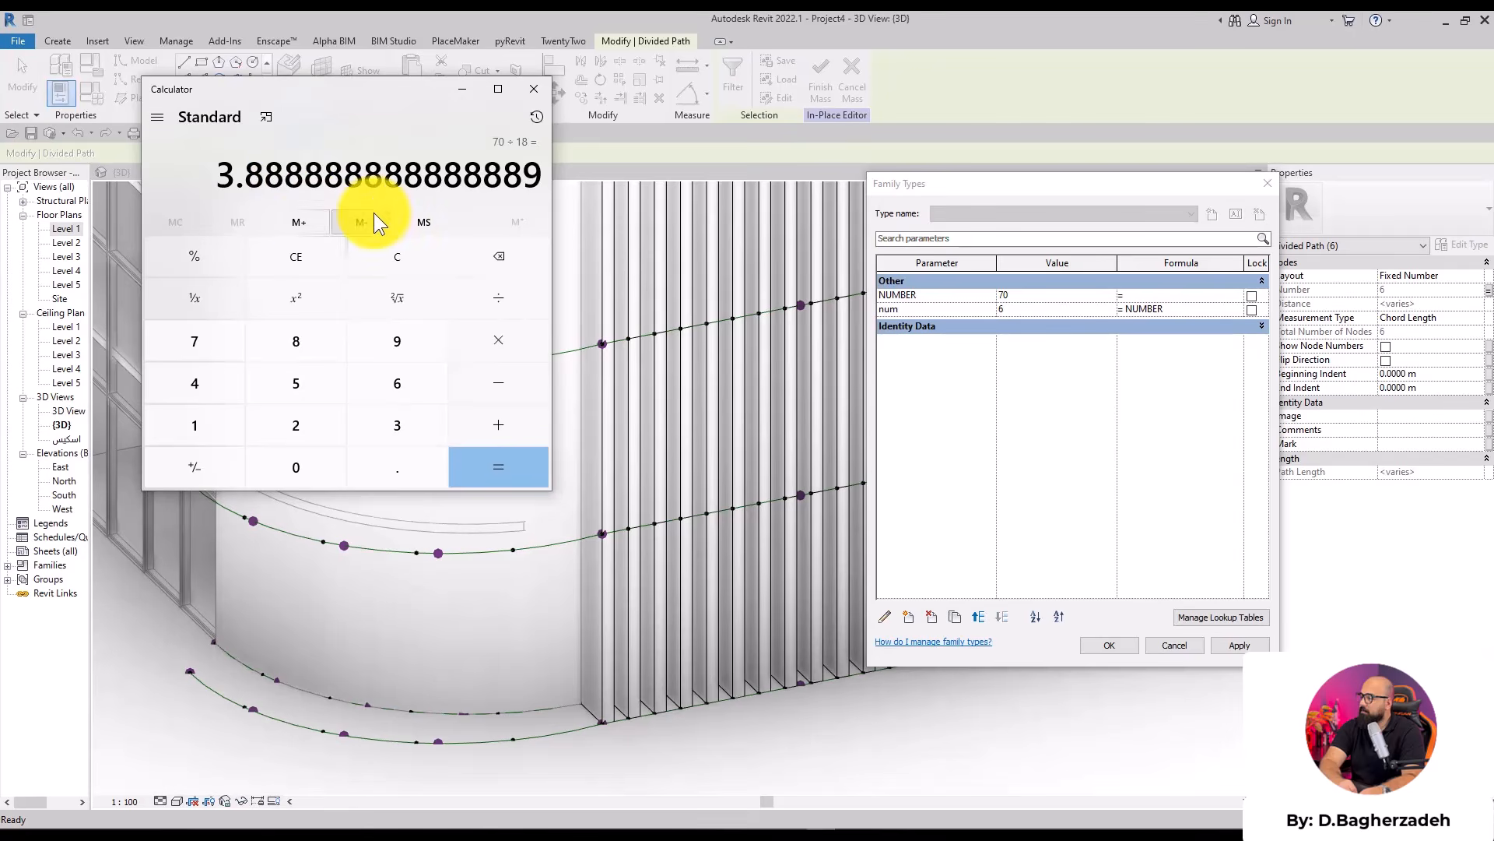
pyautogui.click(336, 257)
pyautogui.write('70*3.9')
pyautogui.press('Return')
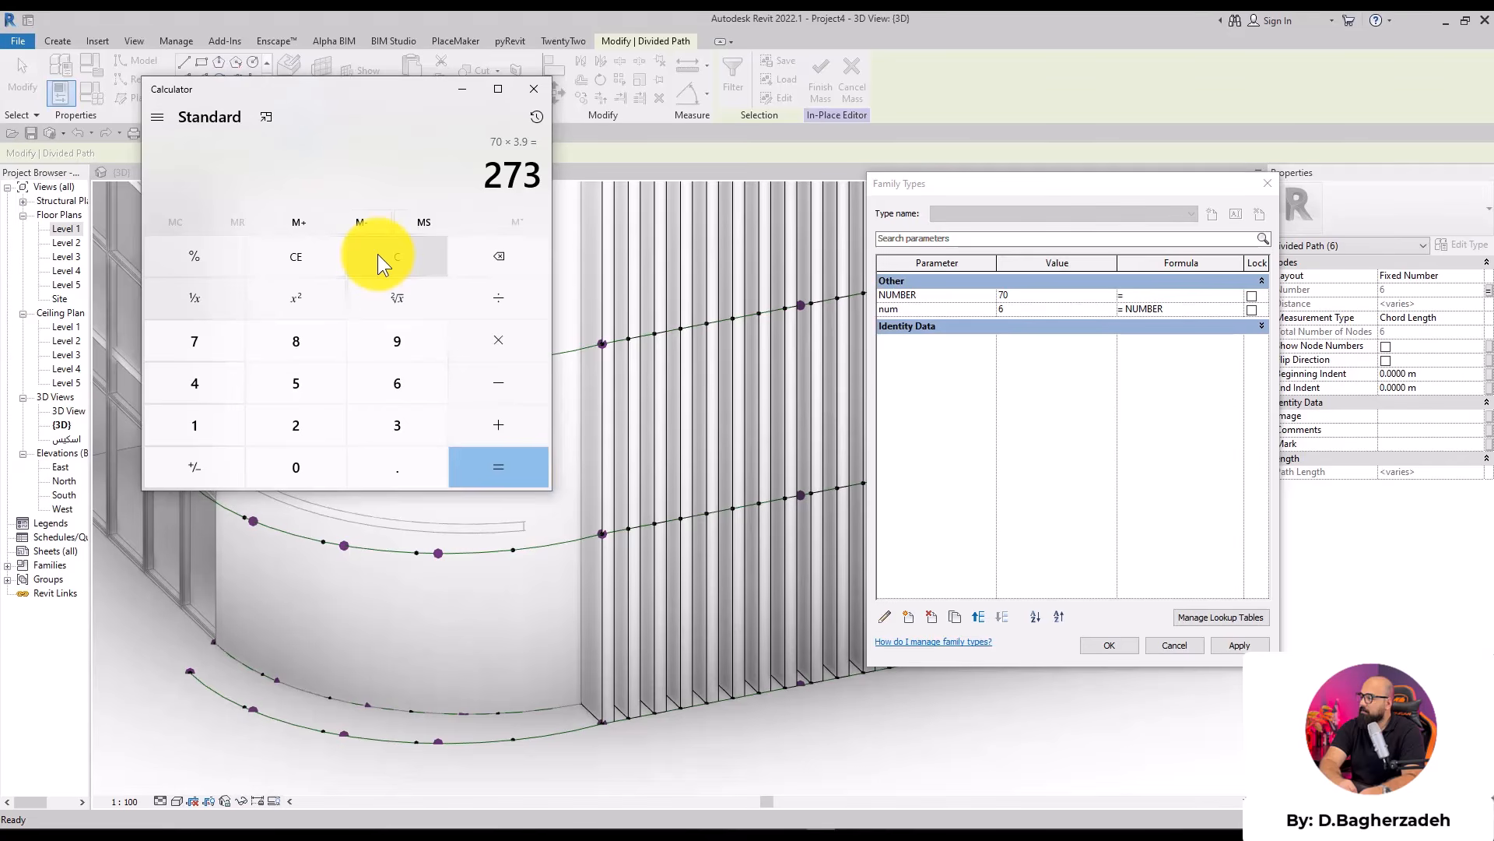
pyautogui.press('BackSpace')
pyautogui.write('70')
pyautogui.write('/3.9')
pyautogui.press('Return')
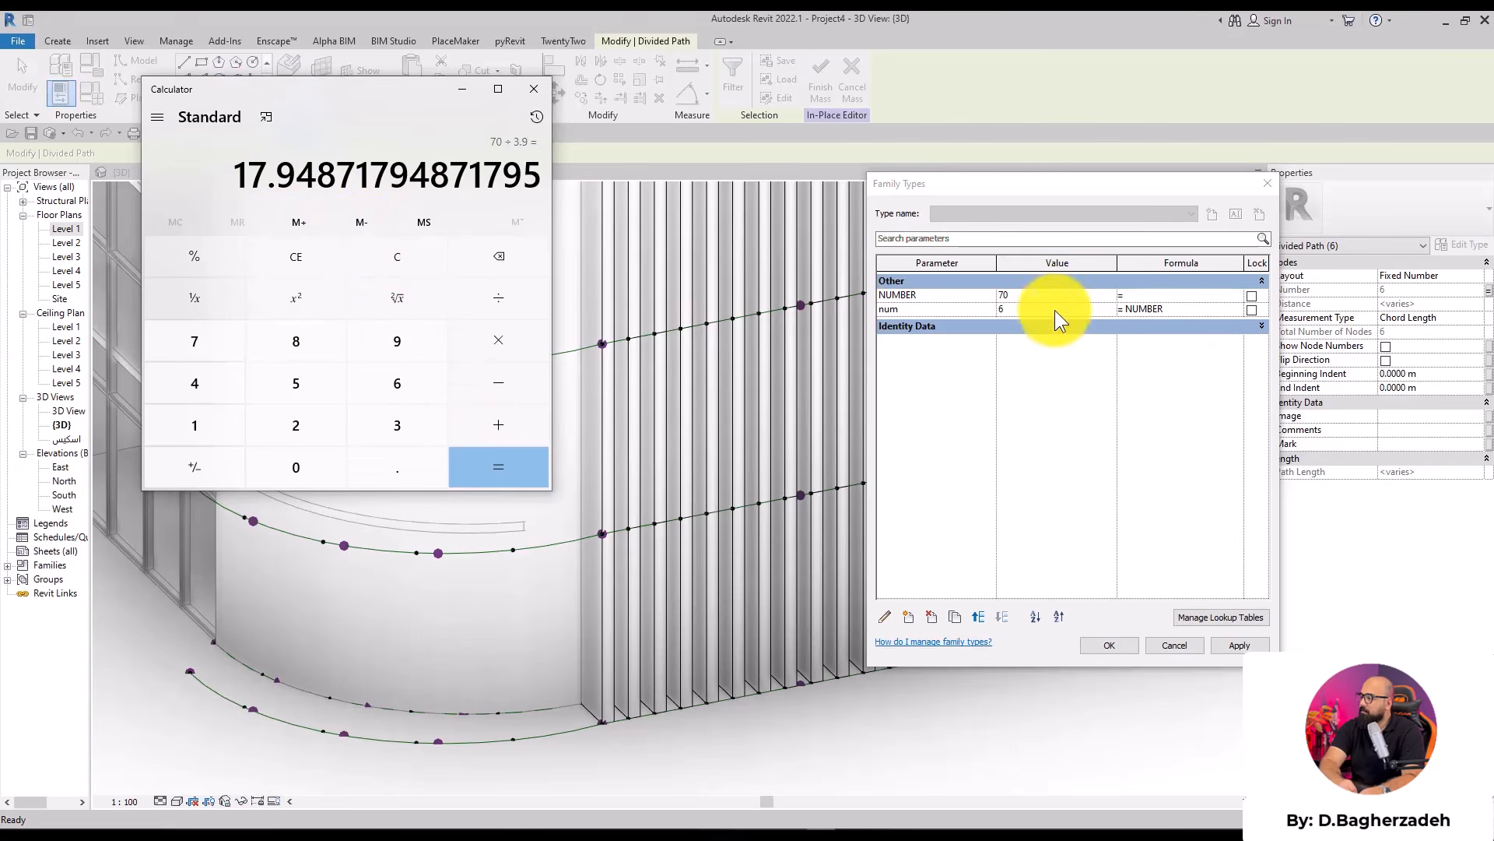
# Complete the num formula as NUMBER / 3.8 and apply it to the corner's divided paths
pyautogui.click(1170, 314)
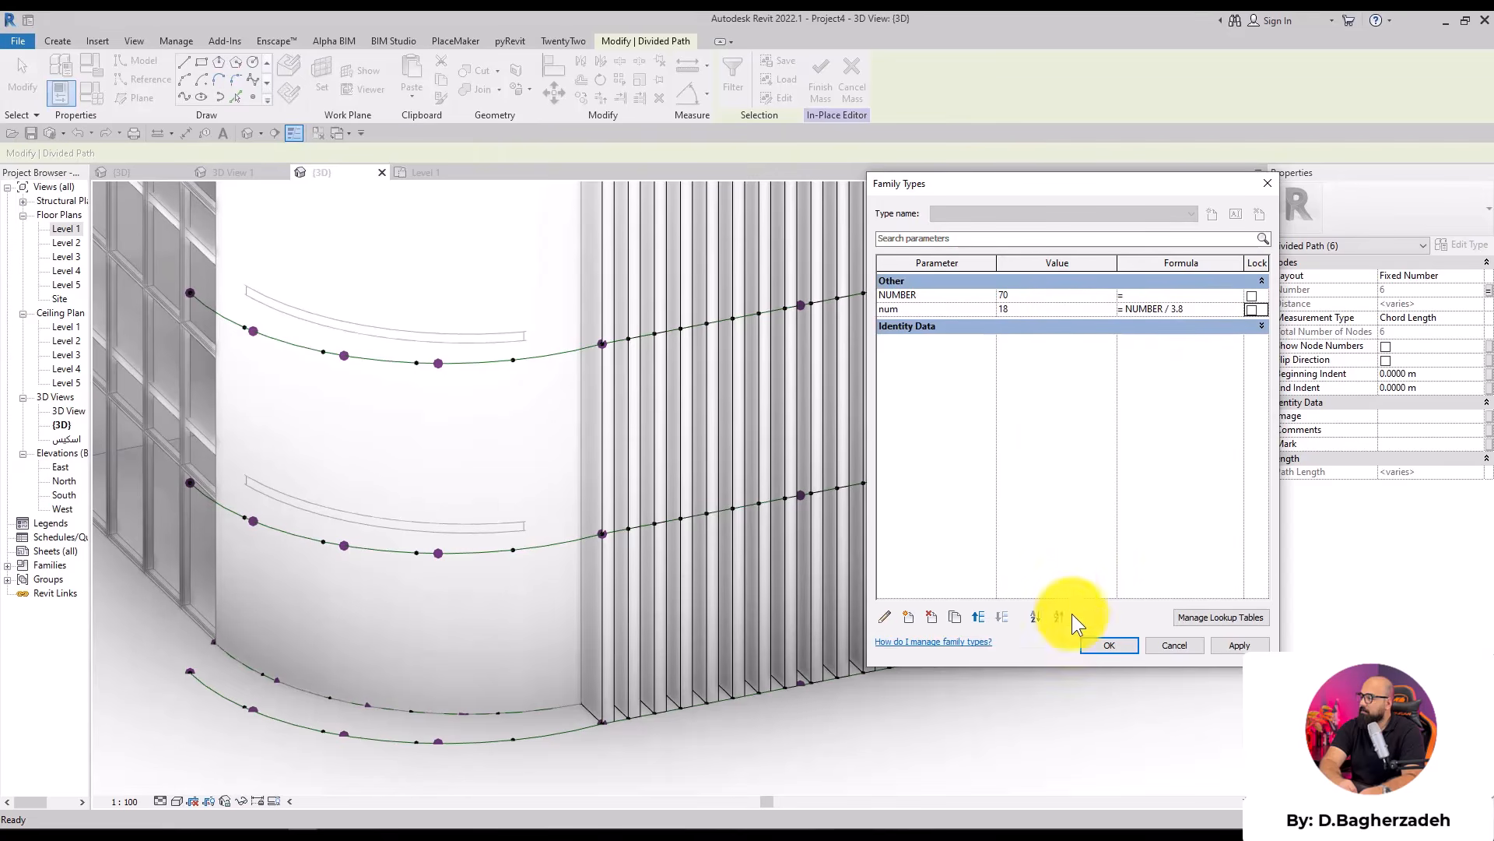
pyautogui.click(377, 419)
pyautogui.scroll(-3, 377, 419)
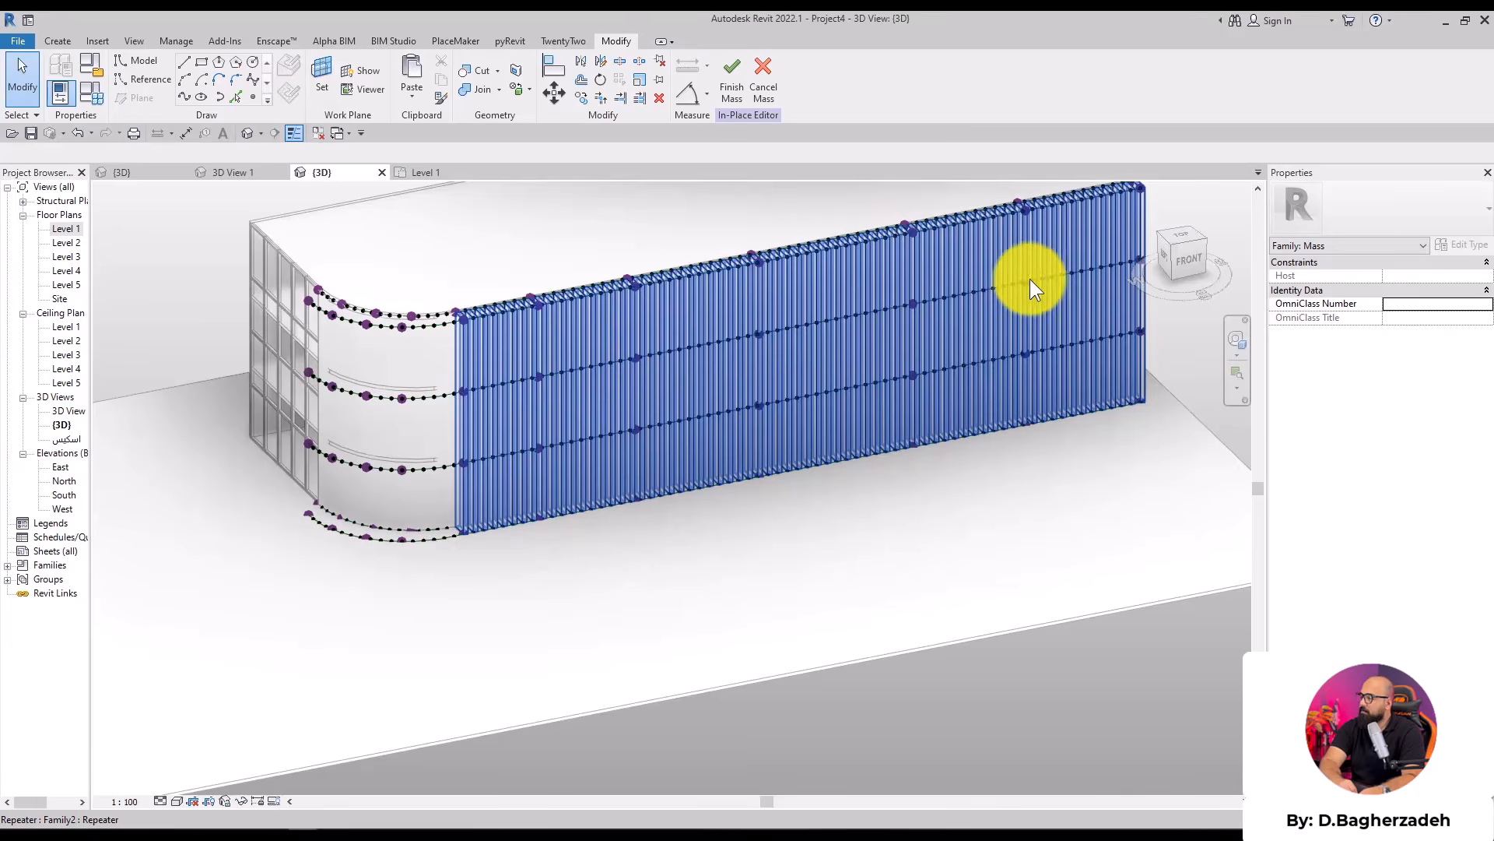
# Move the four end reference points of the corner's outer curves into line with the ends of the inner curves
pyautogui.scroll(2, 385, 440)
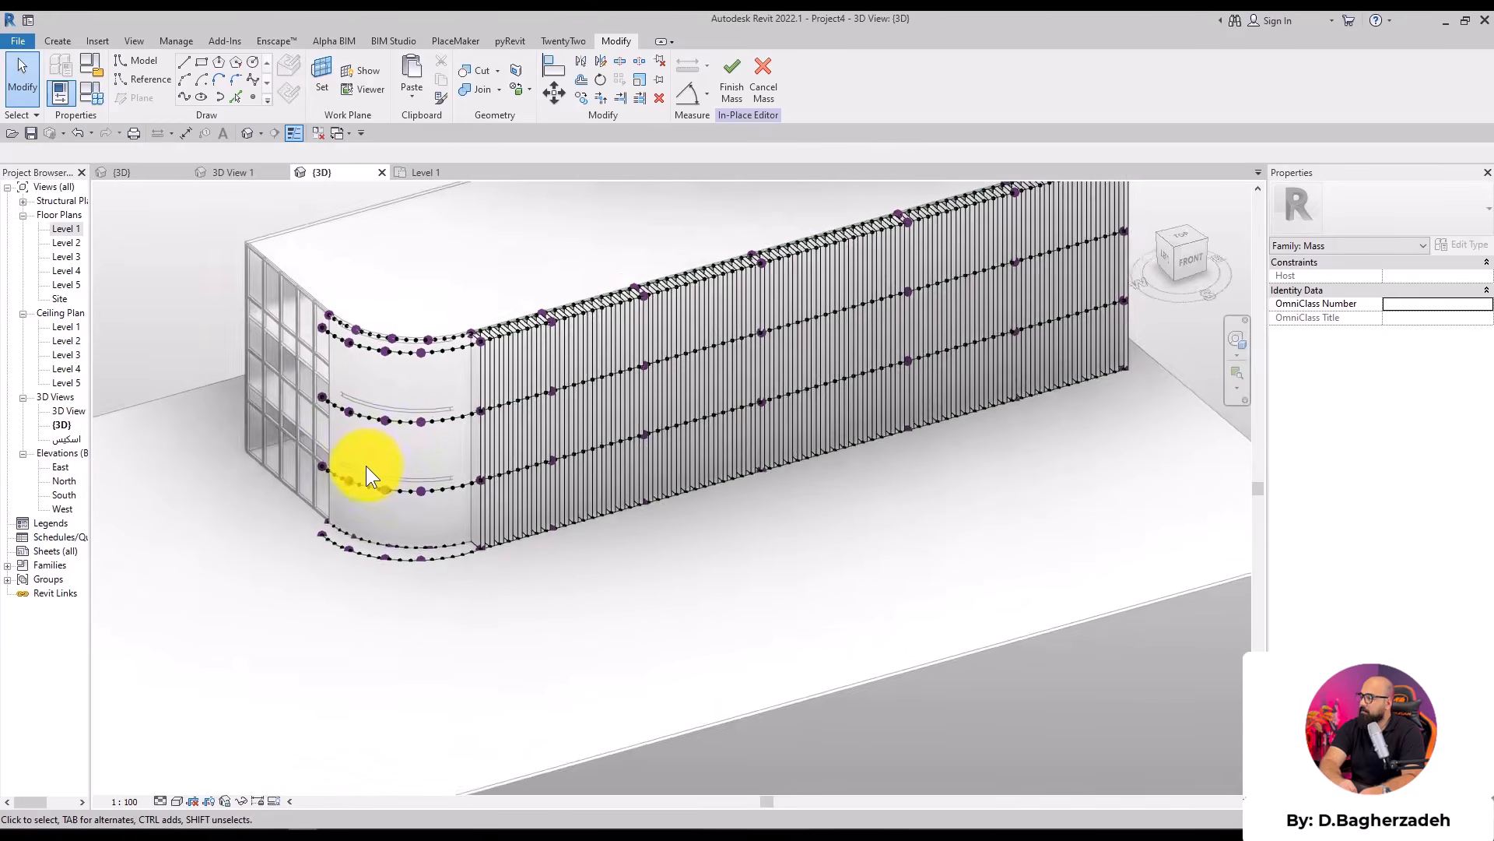
pyautogui.scroll(3, 367, 465)
pyautogui.scroll(2, 427, 595)
pyautogui.keyDown('shift'); pyautogui.moveTo(434, 594); pyautogui.dragTo(685, 423, button='middle'); pyautogui.keyUp('shift')
pyautogui.click(1180, 235)
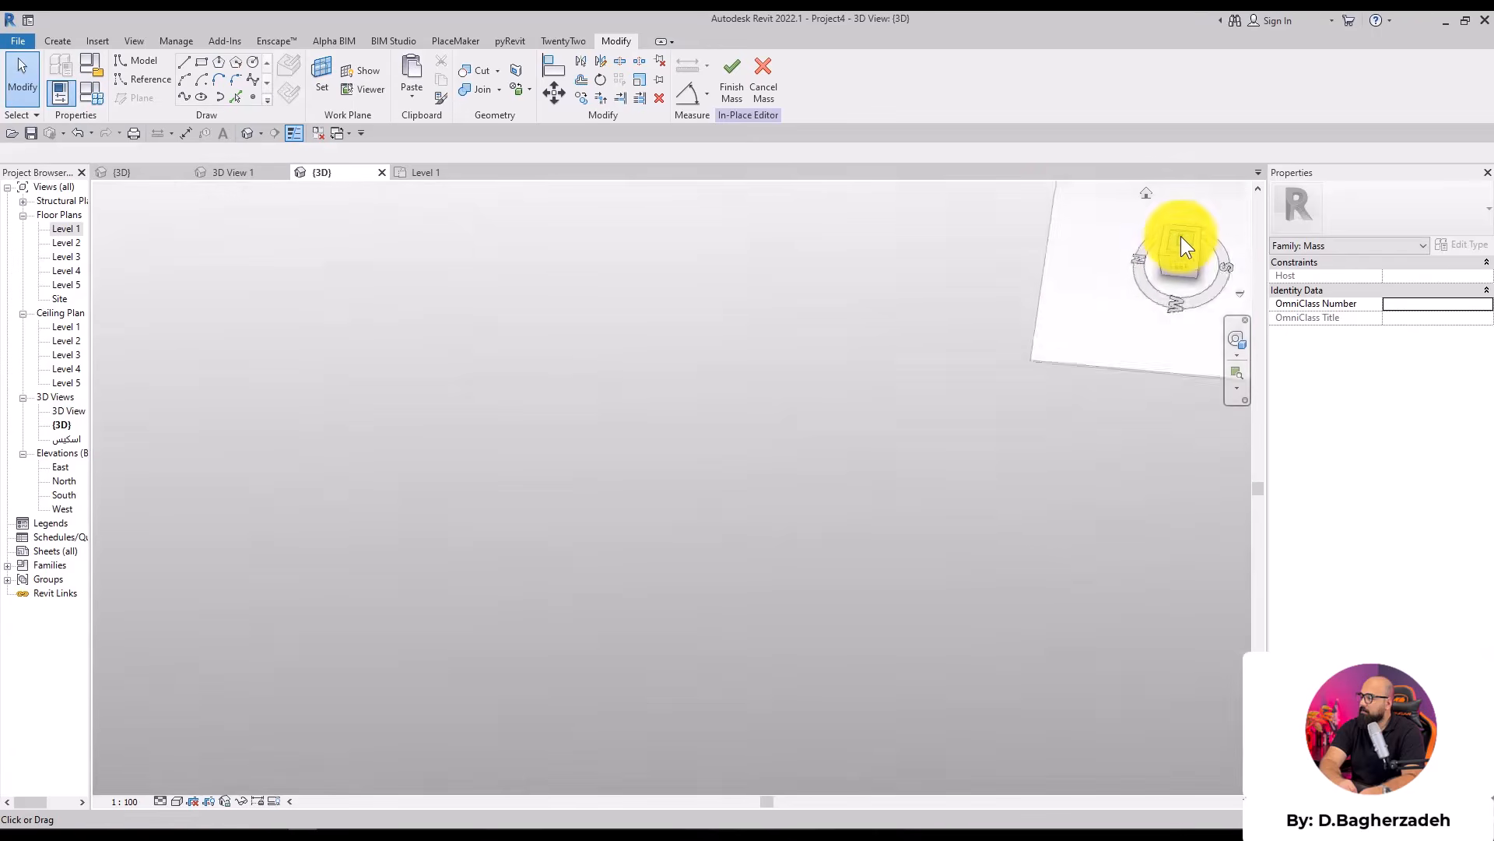
pyautogui.scroll(5, 704, 558)
pyautogui.scroll(5, 486, 634)
pyautogui.moveTo(502, 430); pyautogui.dragTo(567, 553)
pyautogui.moveTo(567, 551); pyautogui.dragTo(701, 564, button='middle')
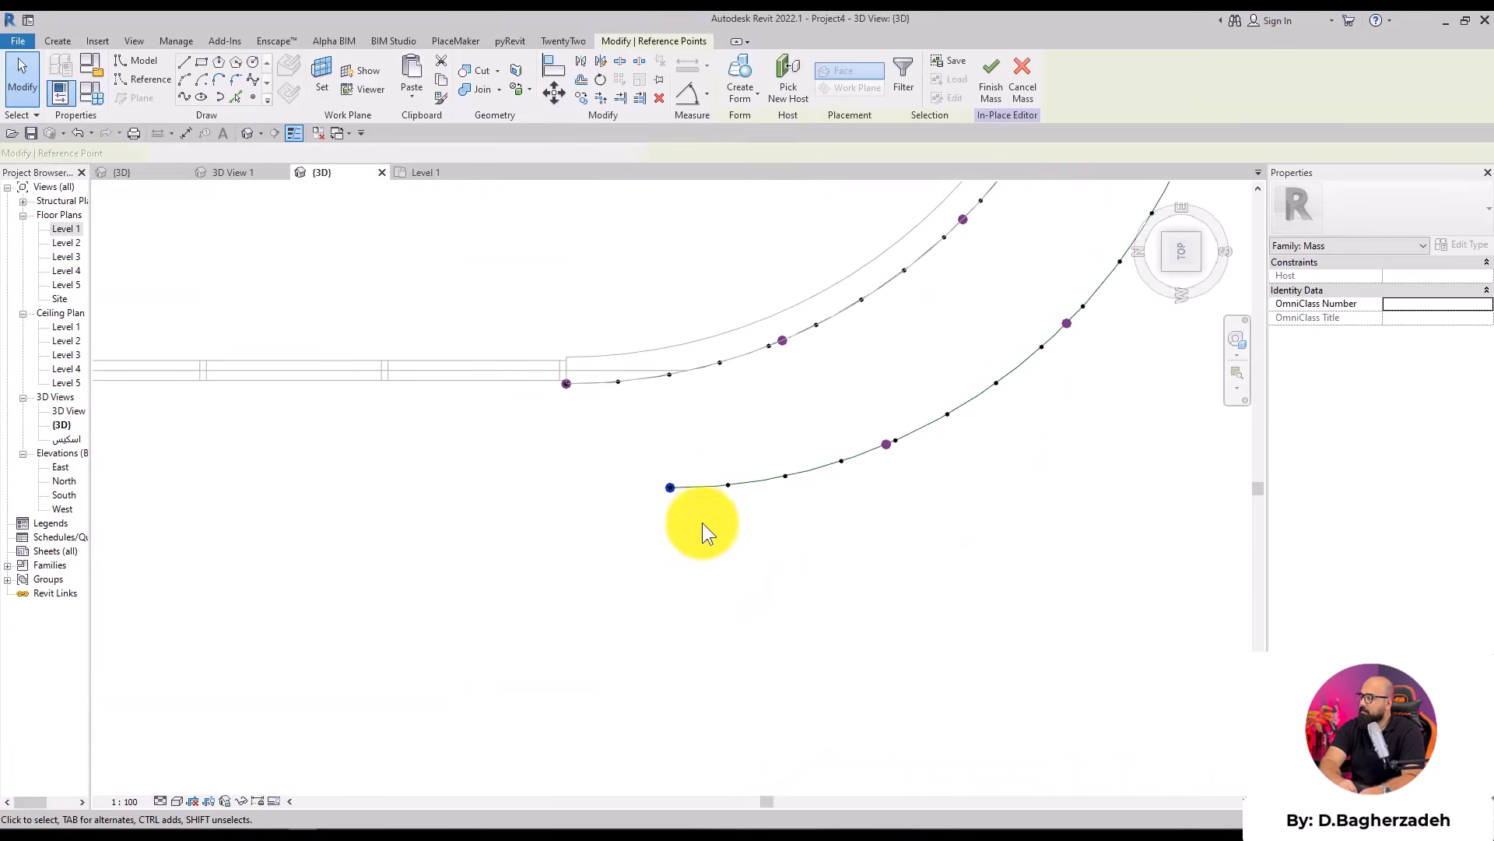
pyautogui.press('m')
pyautogui.press('v')
pyautogui.click(670, 489)
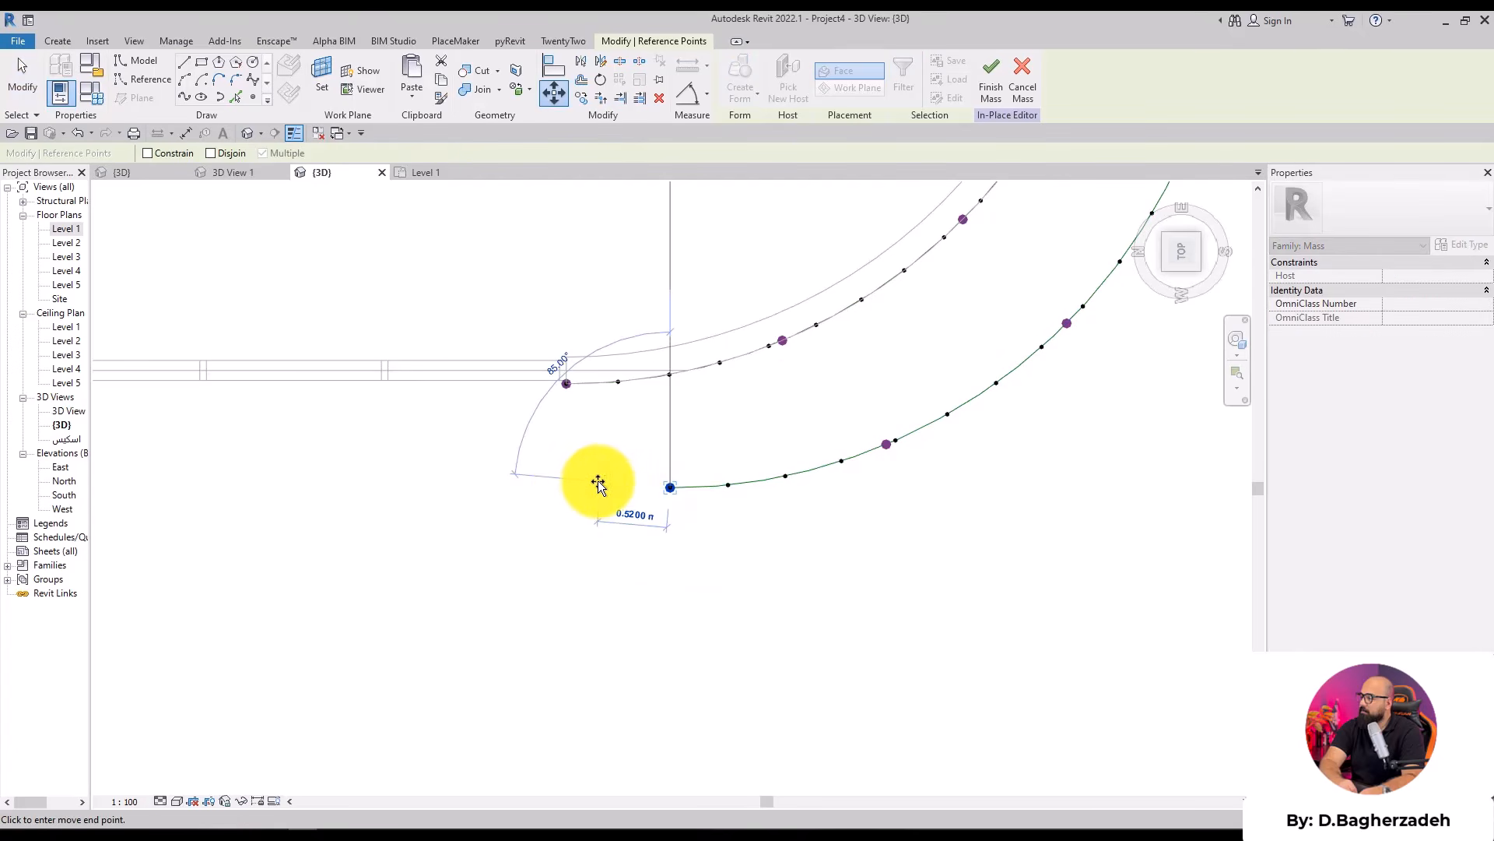
pyautogui.click(567, 486)
pyautogui.keyDown('shift'); pyautogui.moveTo(640, 361); pyautogui.dragTo(460, 527, button='middle'); pyautogui.keyUp('shift')
pyautogui.click(460, 527)
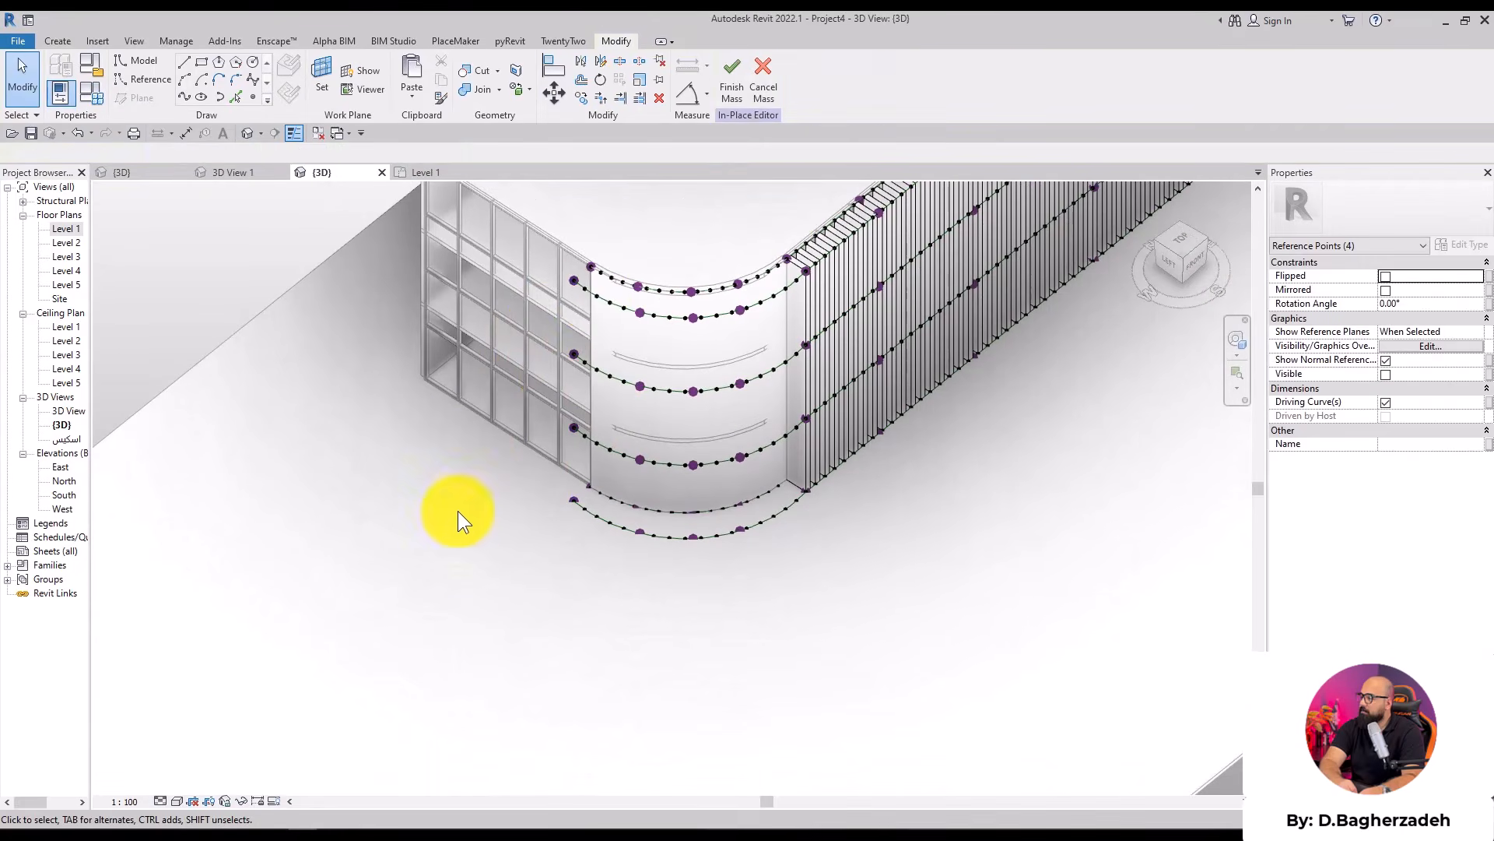
# Place one Family2 adaptive fin on the first nodes of the inner and outer divided paths at the corner's free end
pyautogui.click(592, 267)
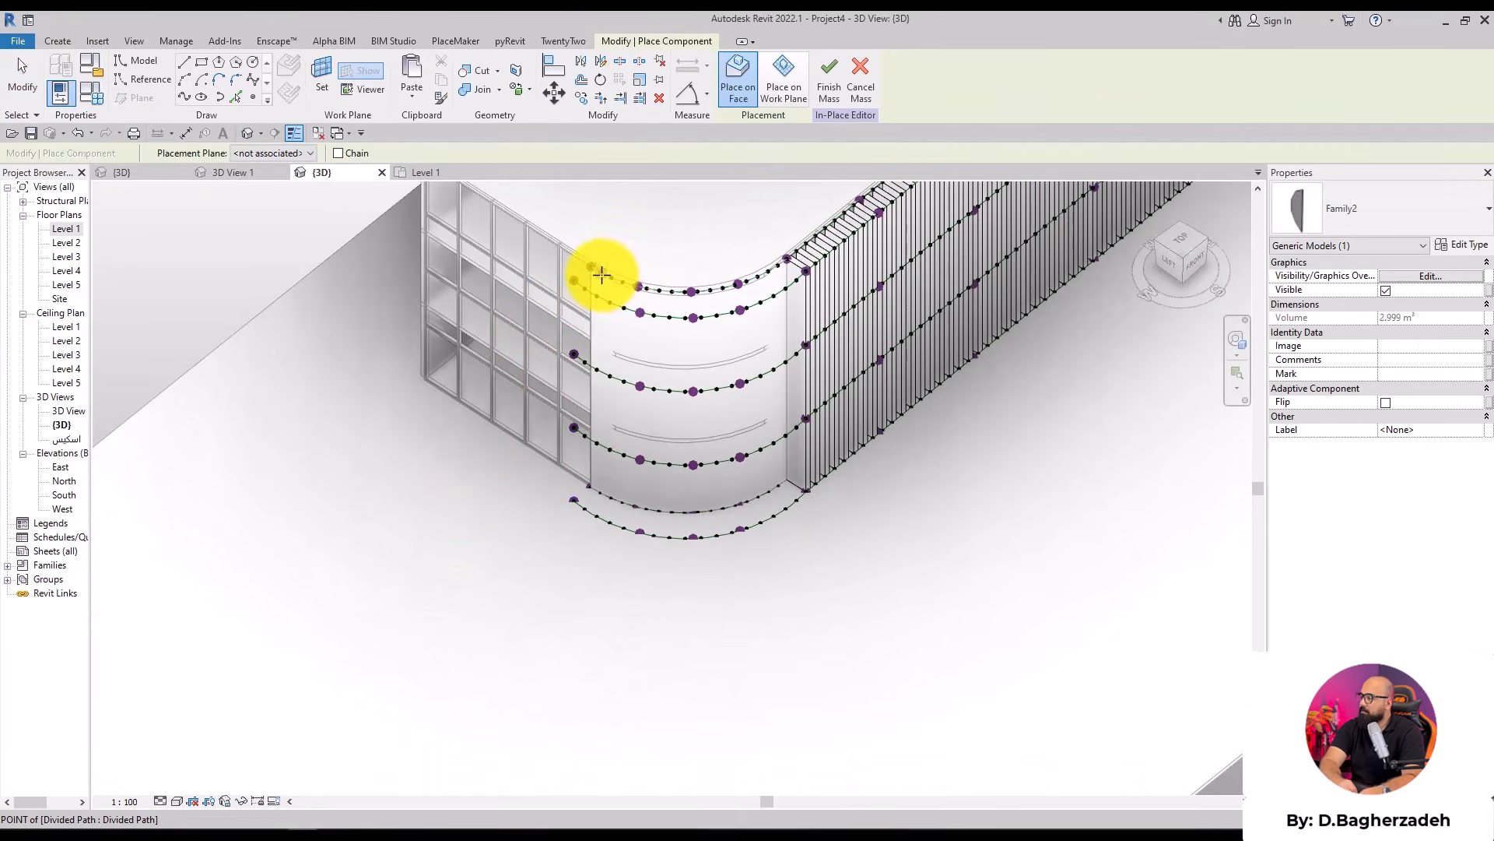
pyautogui.scroll(4, 597, 490)
pyautogui.click(580, 617)
pyautogui.click(580, 449)
pyautogui.moveTo(593, 491); pyautogui.dragTo(613, 603, button='middle')
pyautogui.click(600, 391)
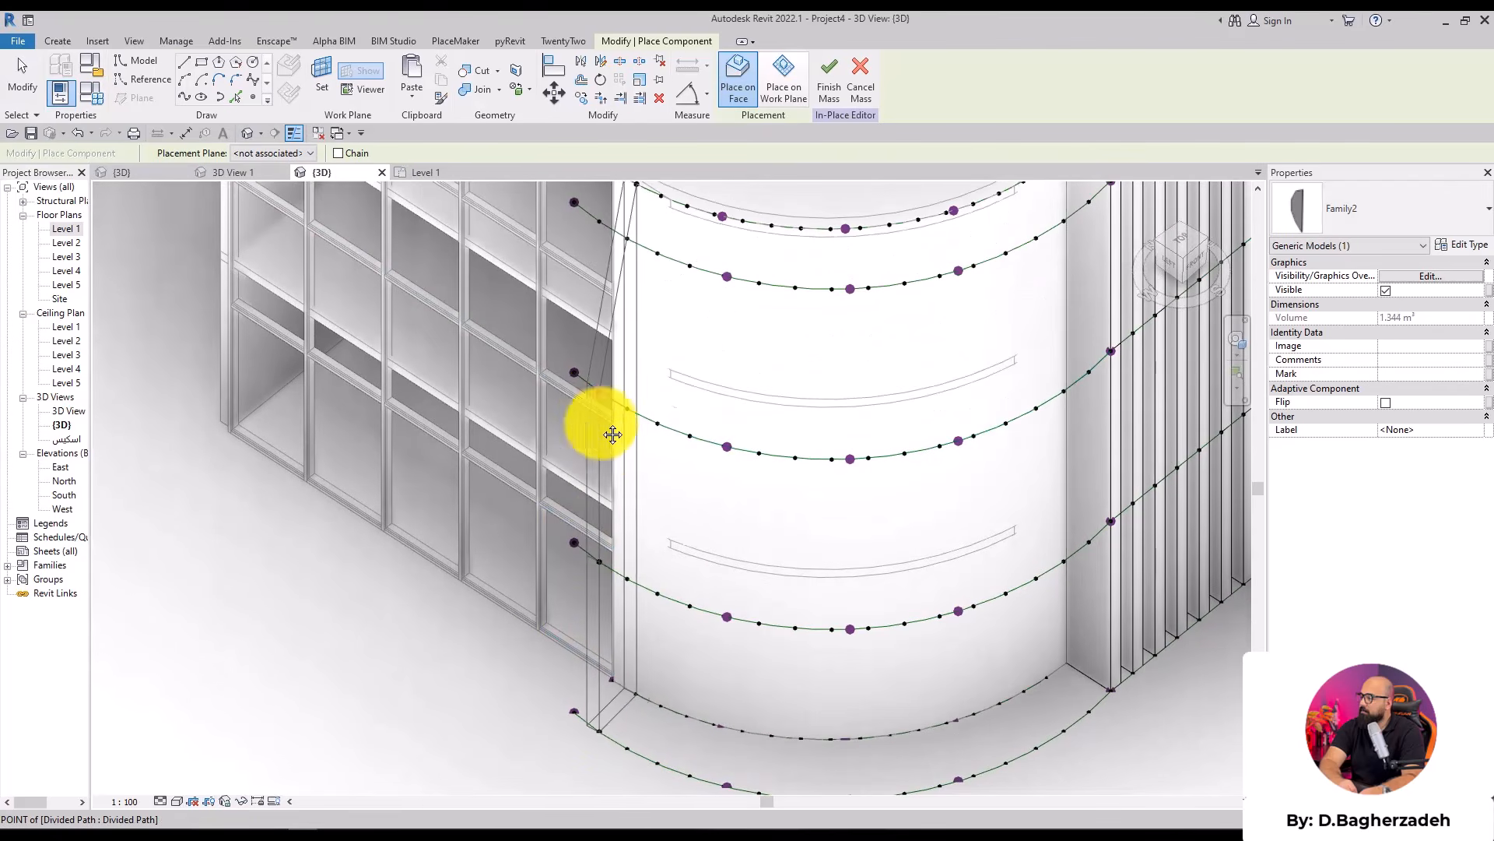
pyautogui.moveTo(602, 305); pyautogui.dragTo(609, 398, button='middle')
pyautogui.press('Escape')
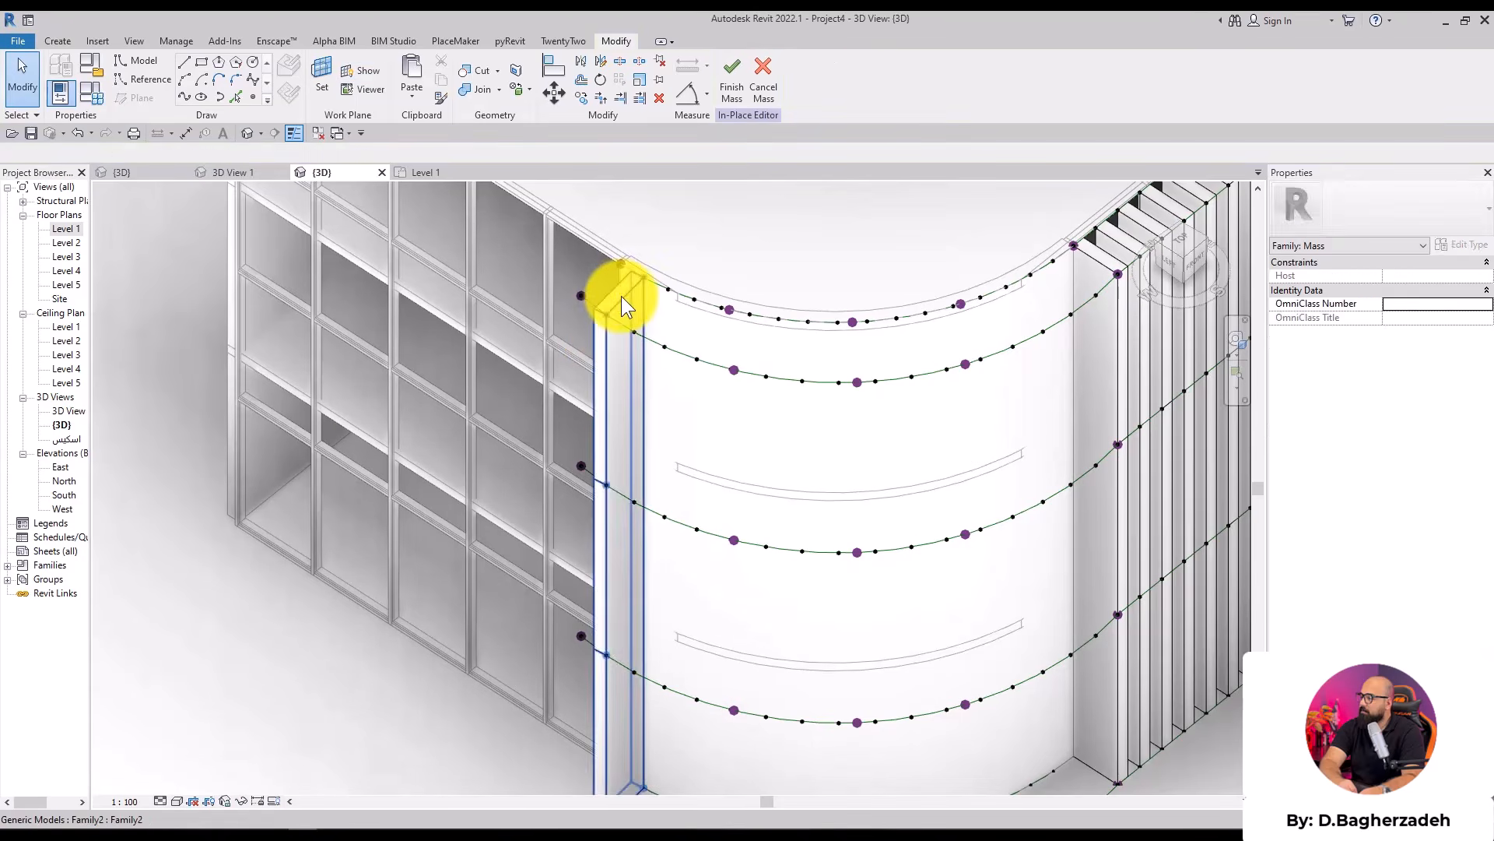
# Repeat the placed fin along the rounded corner's divided paths and check the result from above
pyautogui.click(622, 296)
pyautogui.click(619, 83)
pyautogui.click(702, 248)
pyautogui.keyDown('shift'); pyautogui.moveTo(708, 225); pyautogui.dragTo(965, 426, button='middle'); pyautogui.keyUp('shift')
pyautogui.keyDown('shift'); pyautogui.moveTo(996, 373); pyautogui.dragTo(926, 459, button='middle'); pyautogui.keyUp('shift')
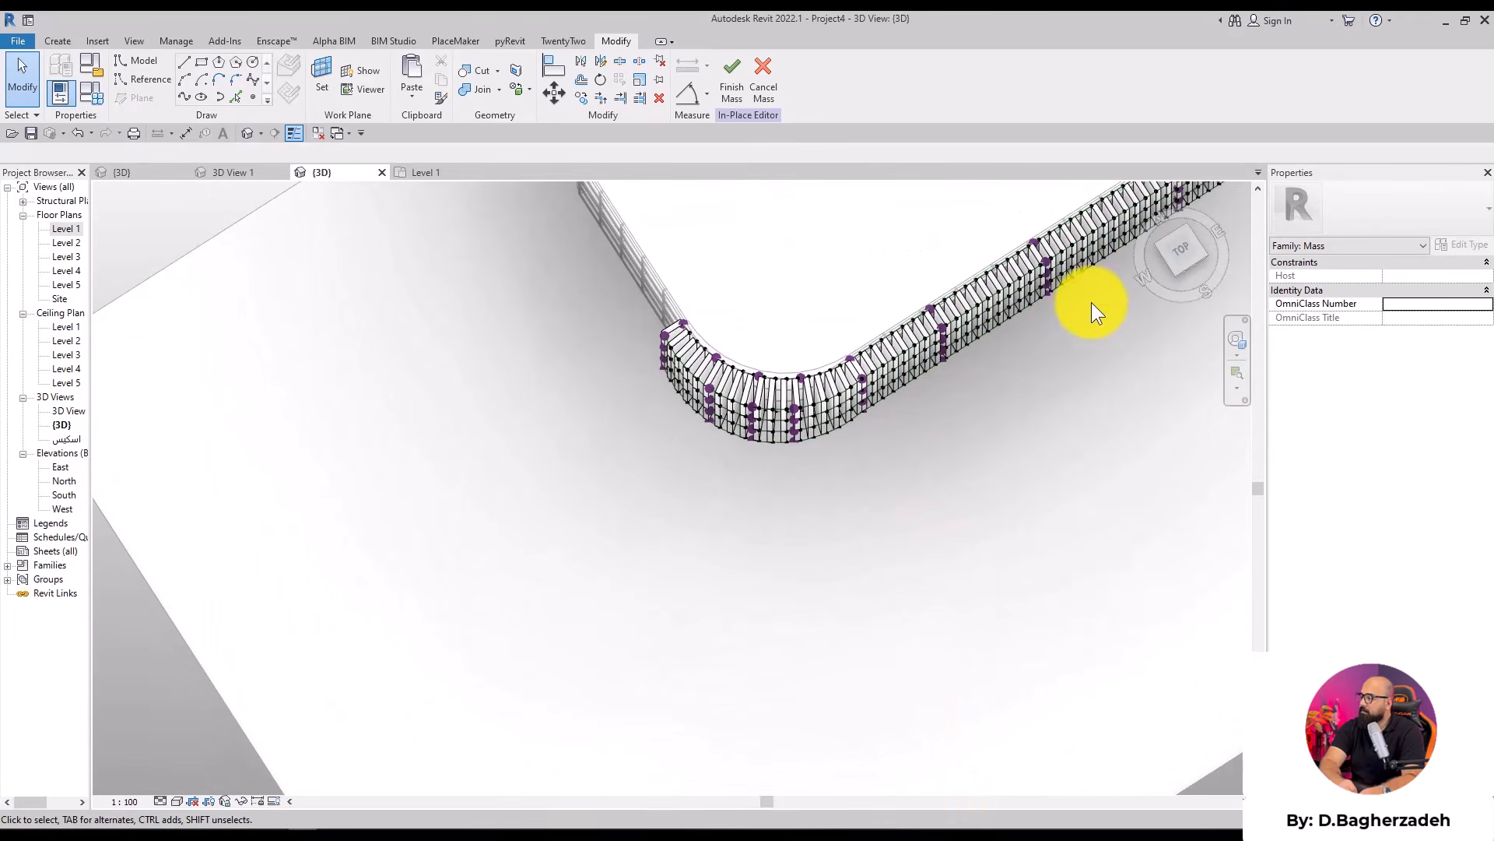
pyautogui.click(1189, 249)
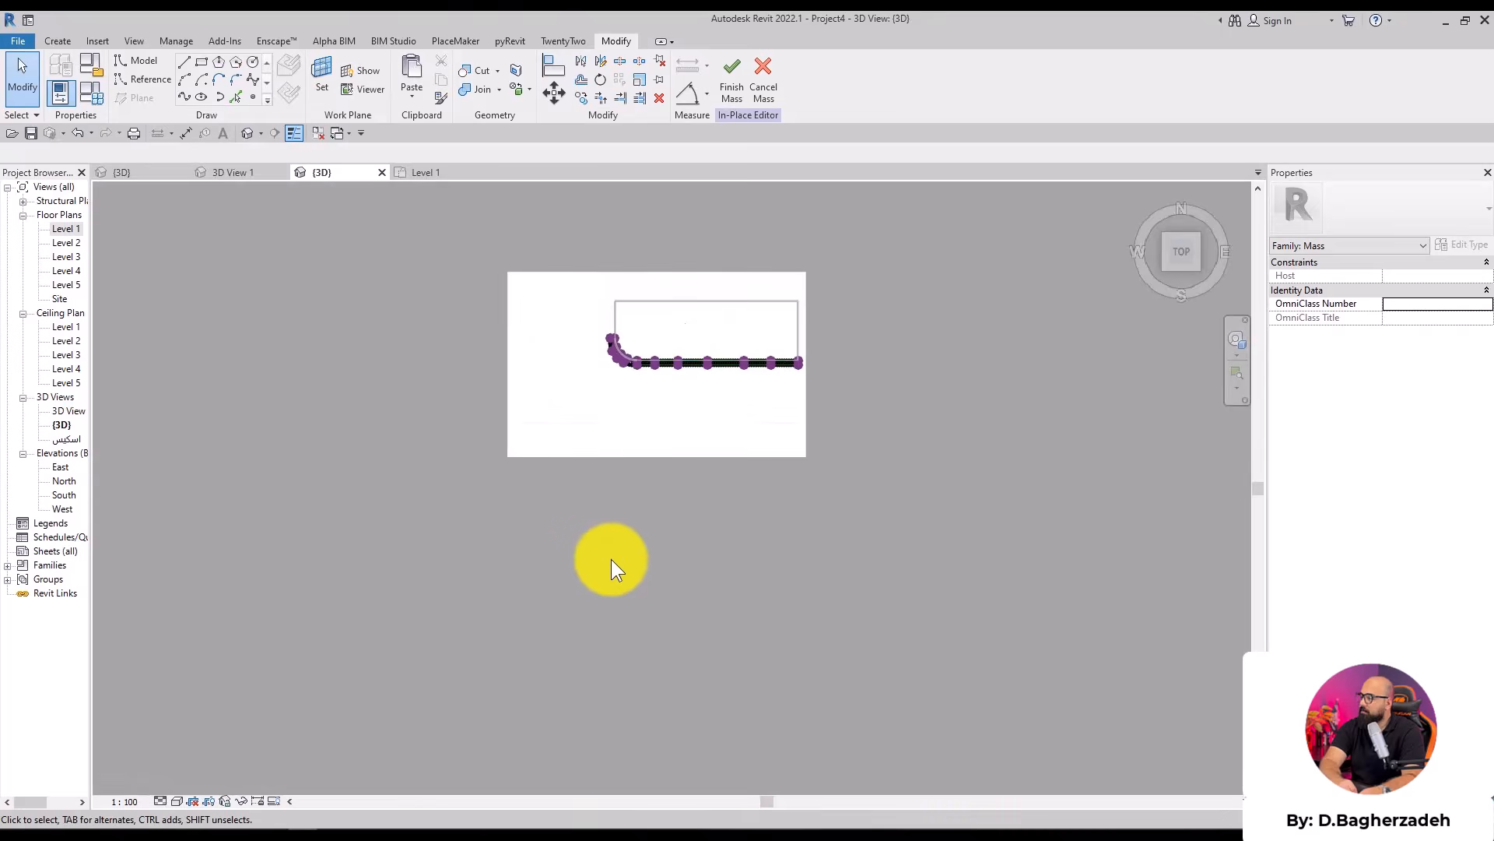
pyautogui.scroll(5, 621, 551)
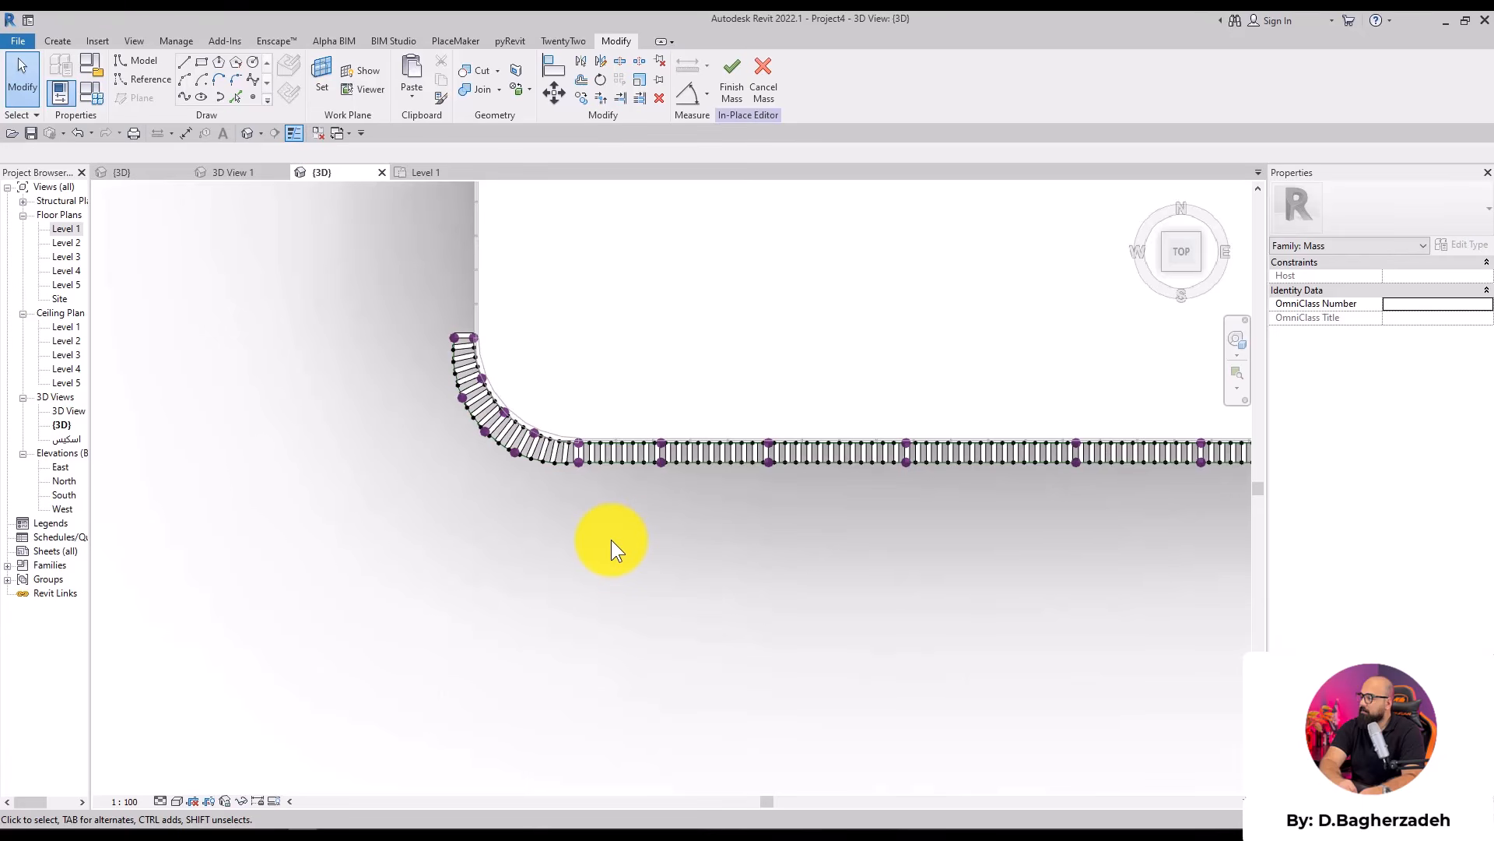
pyautogui.keyDown('shift'); pyautogui.moveTo(634, 538); pyautogui.dragTo(774, 491, button='middle'); pyautogui.keyUp('shift')
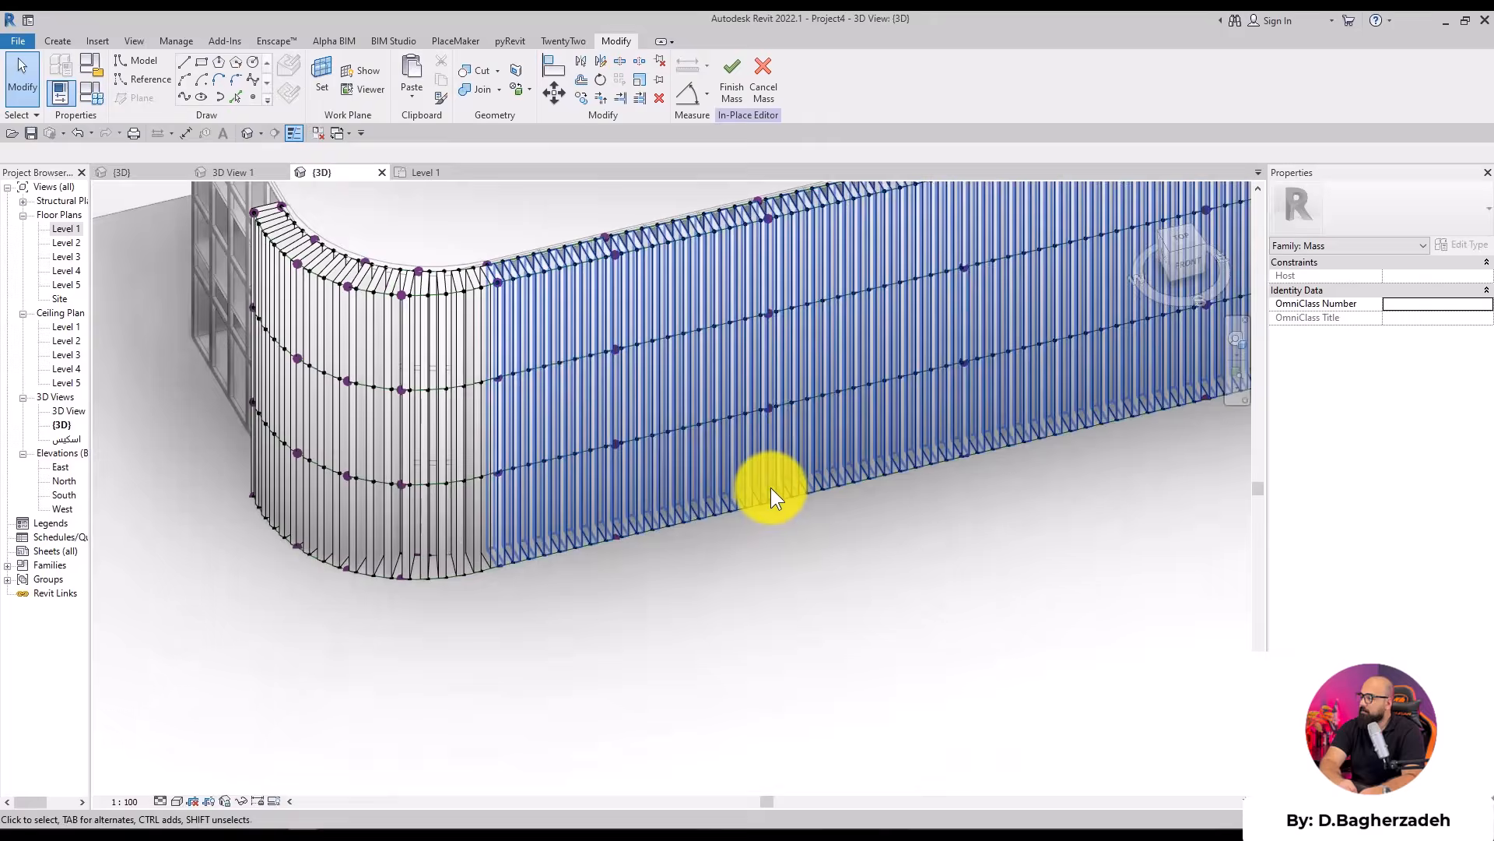
# Pull a middle reference point on the front facade's lower outer curve outward from the wall
pyautogui.press('Tab')
pyautogui.press('Tab')
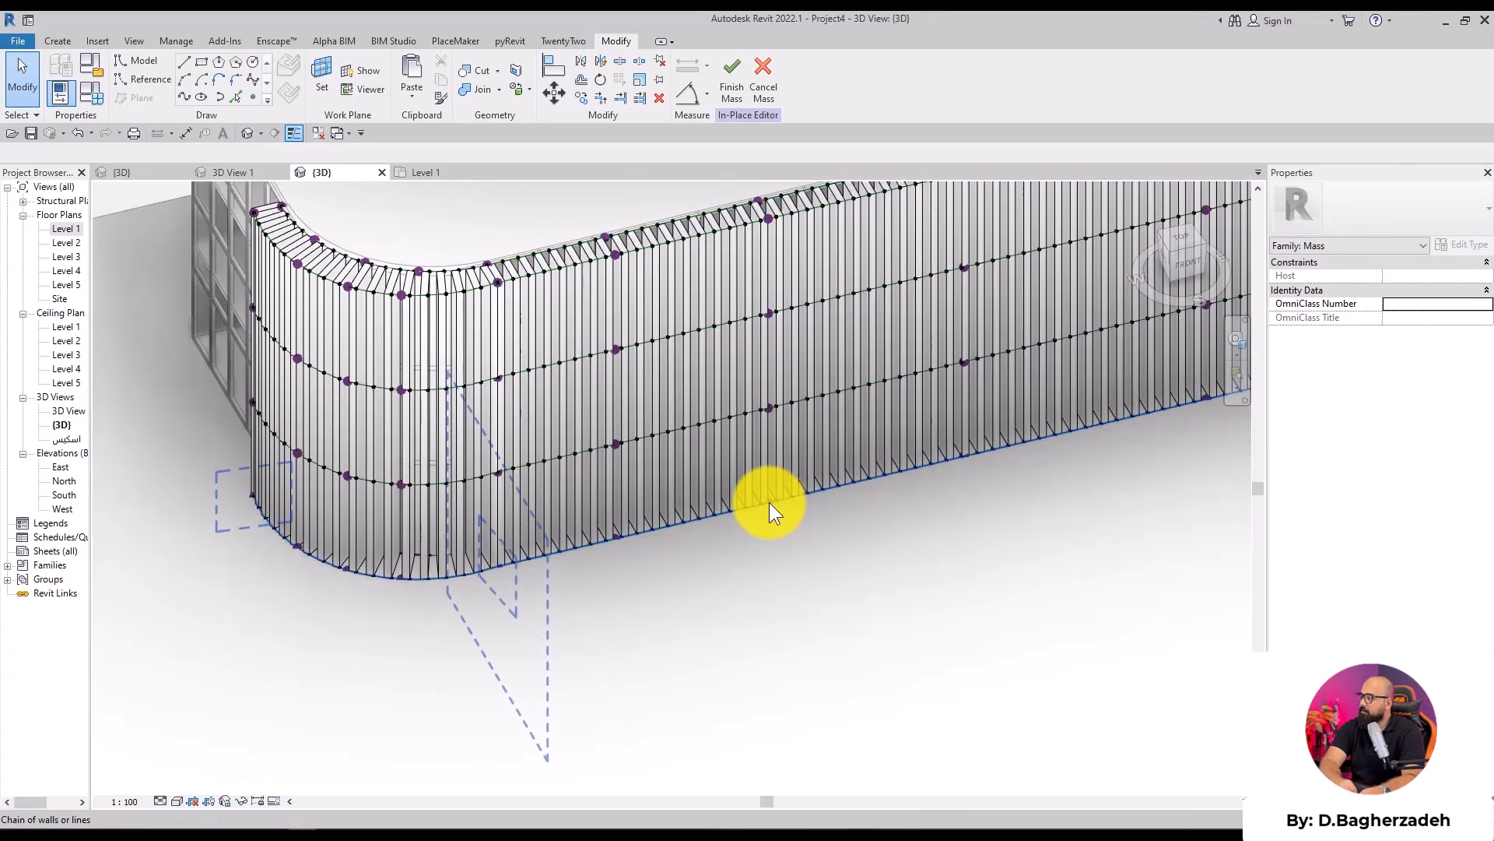
pyautogui.click(769, 408)
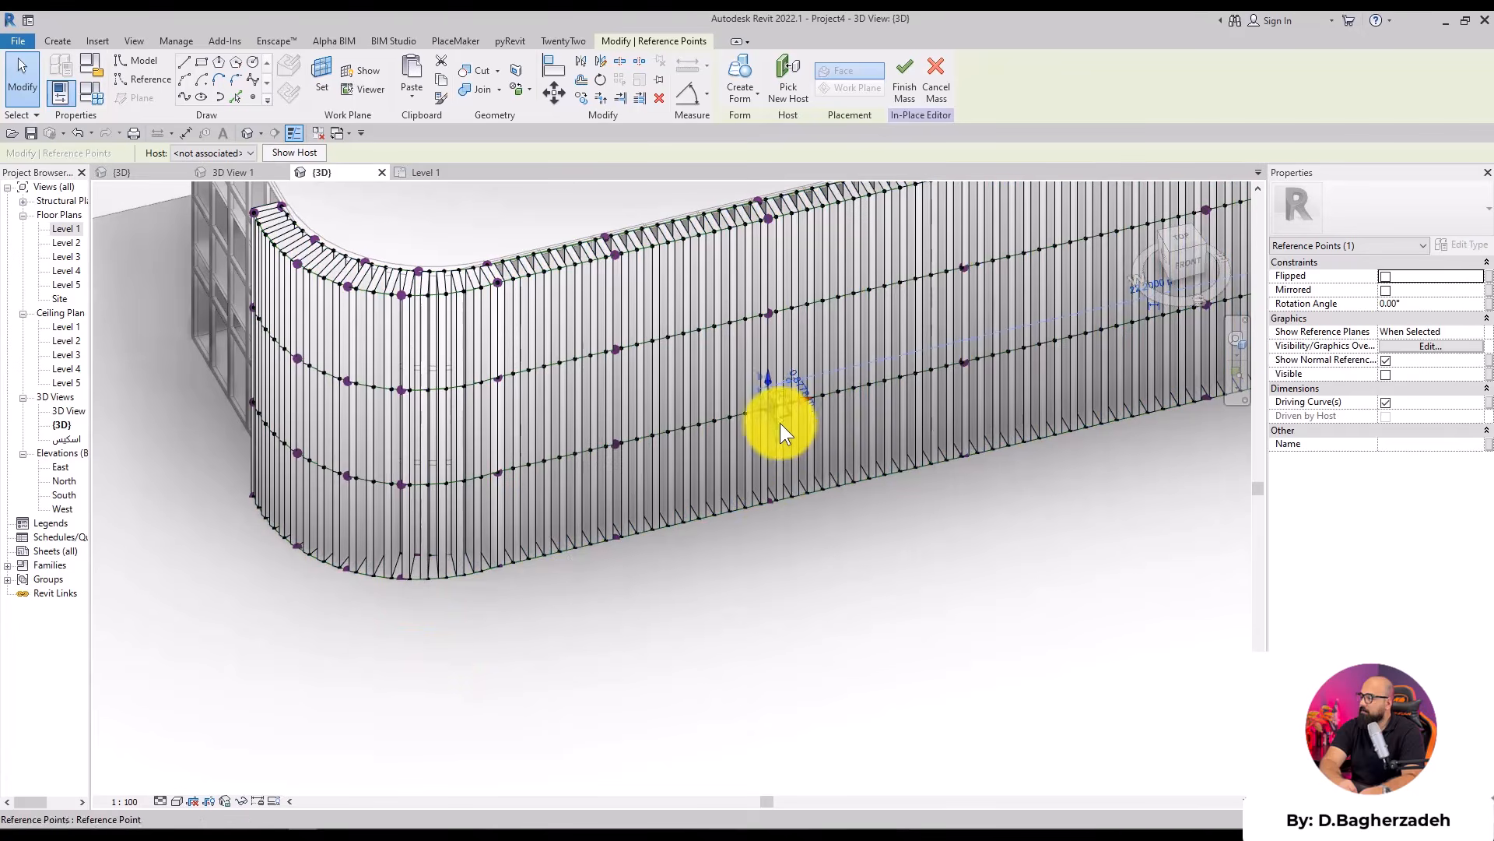
pyautogui.moveTo(778, 424); pyautogui.dragTo(815, 462)
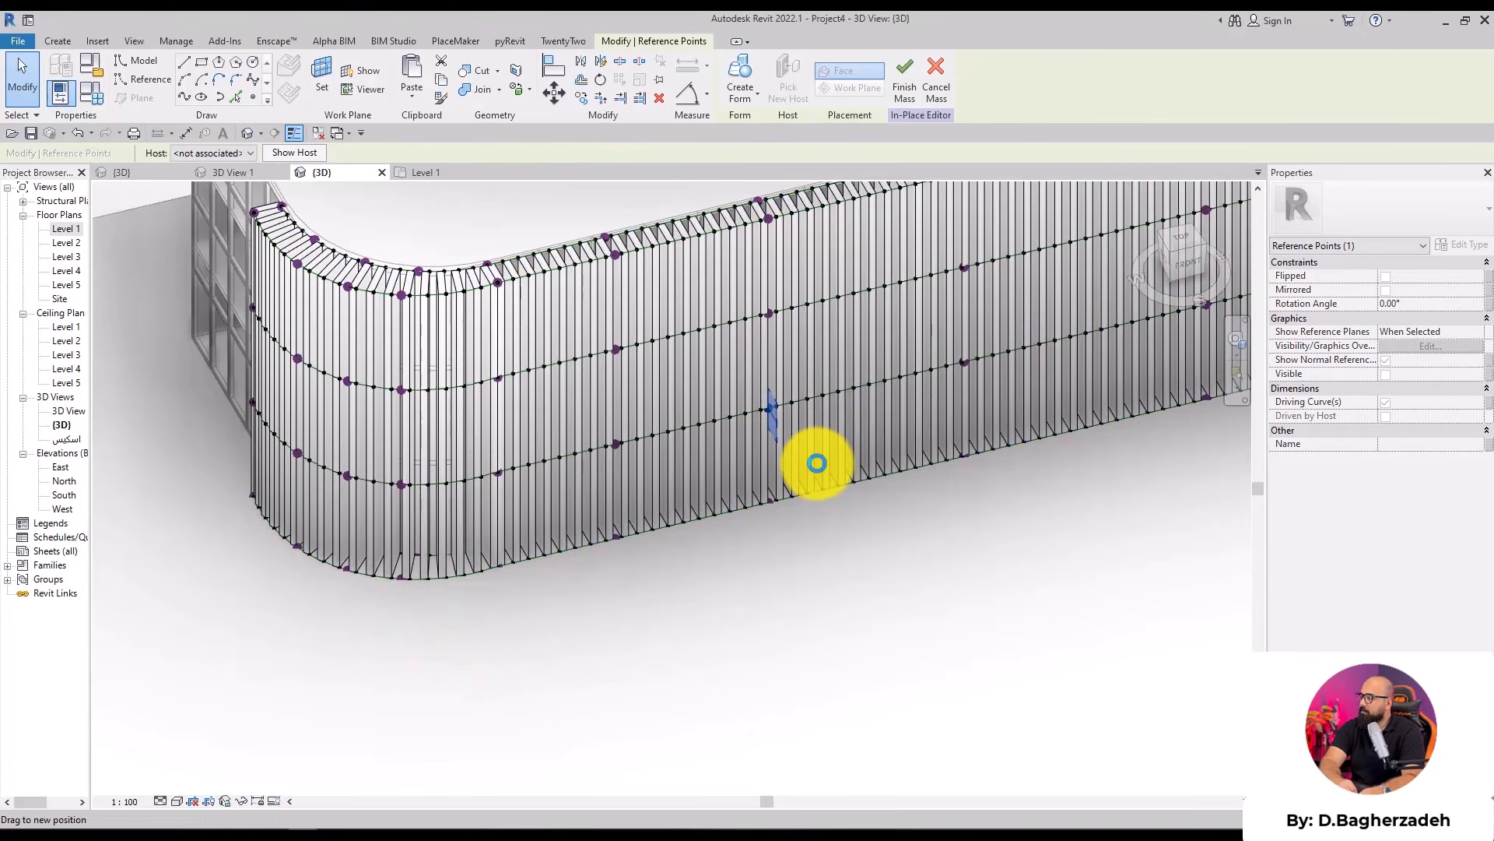
pyautogui.moveTo(817, 463); pyautogui.dragTo(815, 464)
pyautogui.click(895, 554)
# Move the bottom reference points at the middle of the front facade diagonally up and toward the corner to form an arch
pyautogui.keyDown('shift'); pyautogui.moveTo(940, 570); pyautogui.dragTo(998, 526, button='middle'); pyautogui.keyUp('shift')
pyautogui.click(1179, 264)
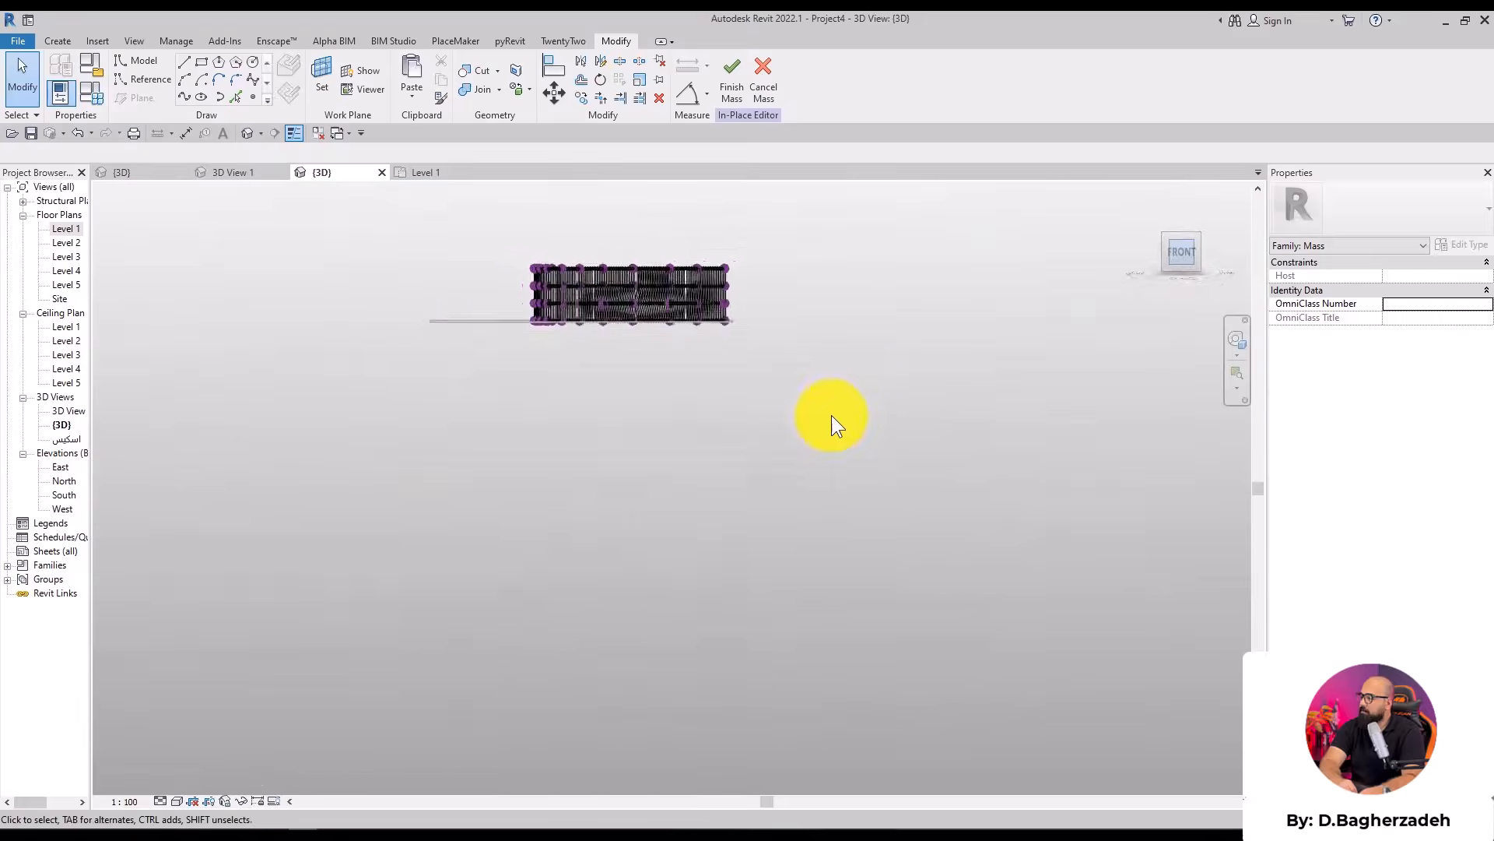
pyautogui.scroll(6, 568, 552)
pyautogui.moveTo(465, 623); pyautogui.dragTo(964, 498)
pyautogui.press('m')
pyautogui.press('v')
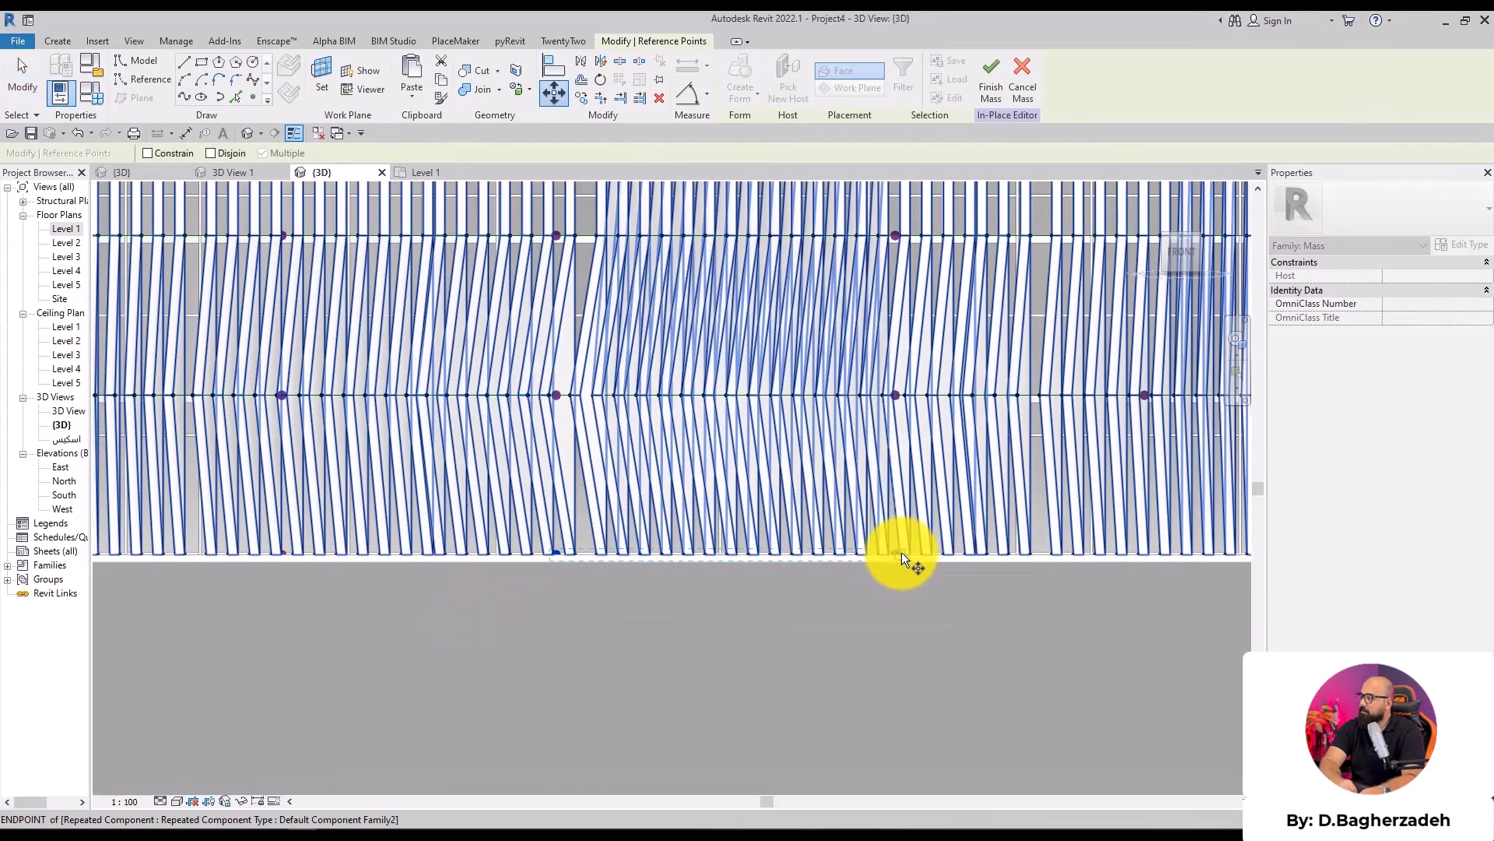
pyautogui.click(895, 553)
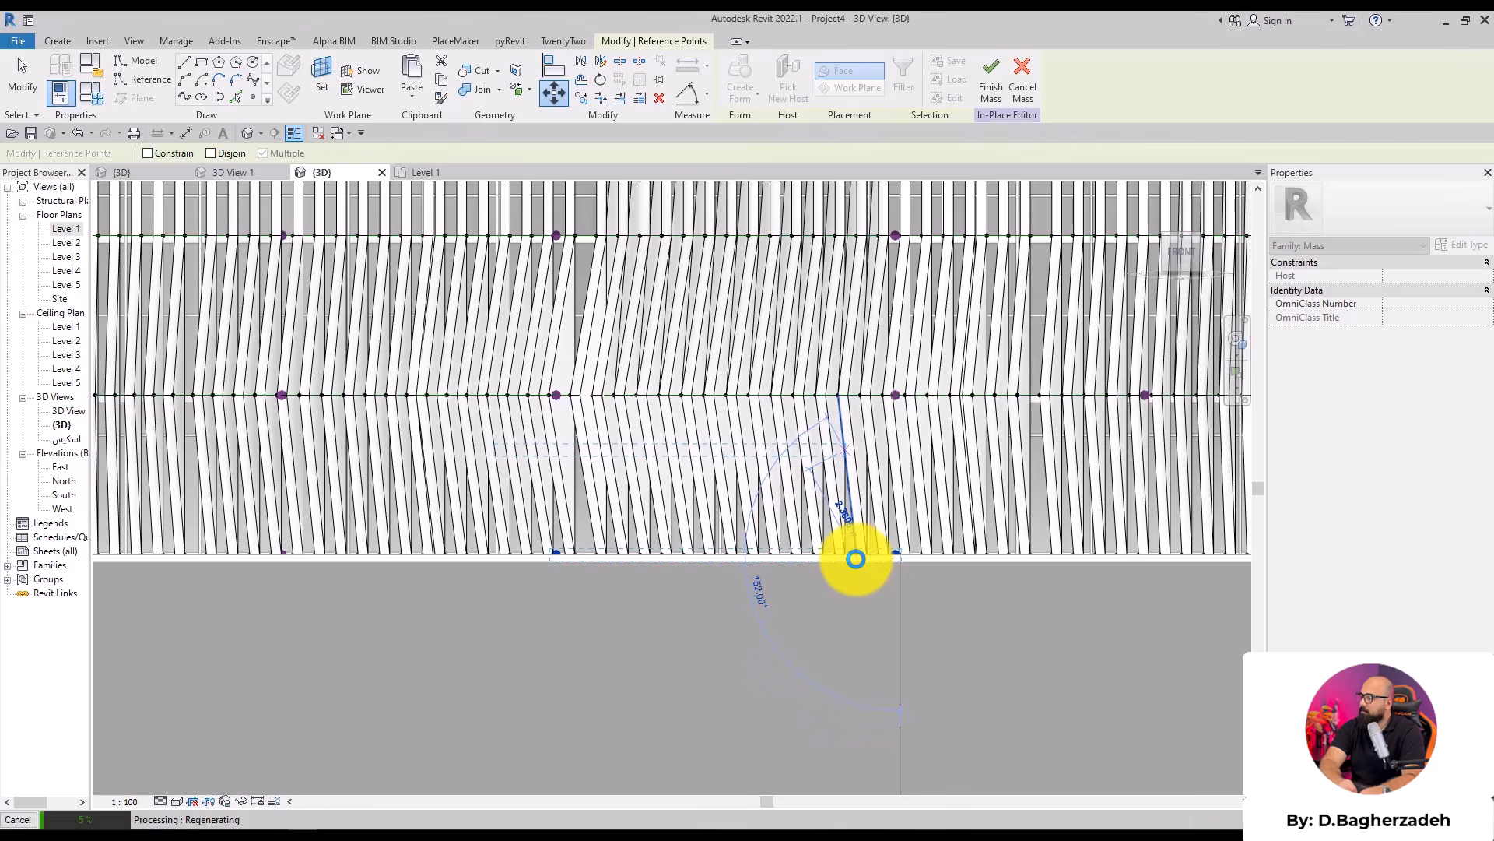
pyautogui.click(855, 558)
pyautogui.click(744, 631)
# Try to raise the four bottom reference points at the middle of the rounded corner by 1.6 m
pyautogui.scroll(-3, 744, 631)
pyautogui.keyDown('shift'); pyautogui.moveTo(743, 632); pyautogui.dragTo(878, 618, button='middle'); pyautogui.keyUp('shift')
pyautogui.scroll(3, 701, 529)
pyautogui.click(651, 469)
pyautogui.scroll(2, 674, 586)
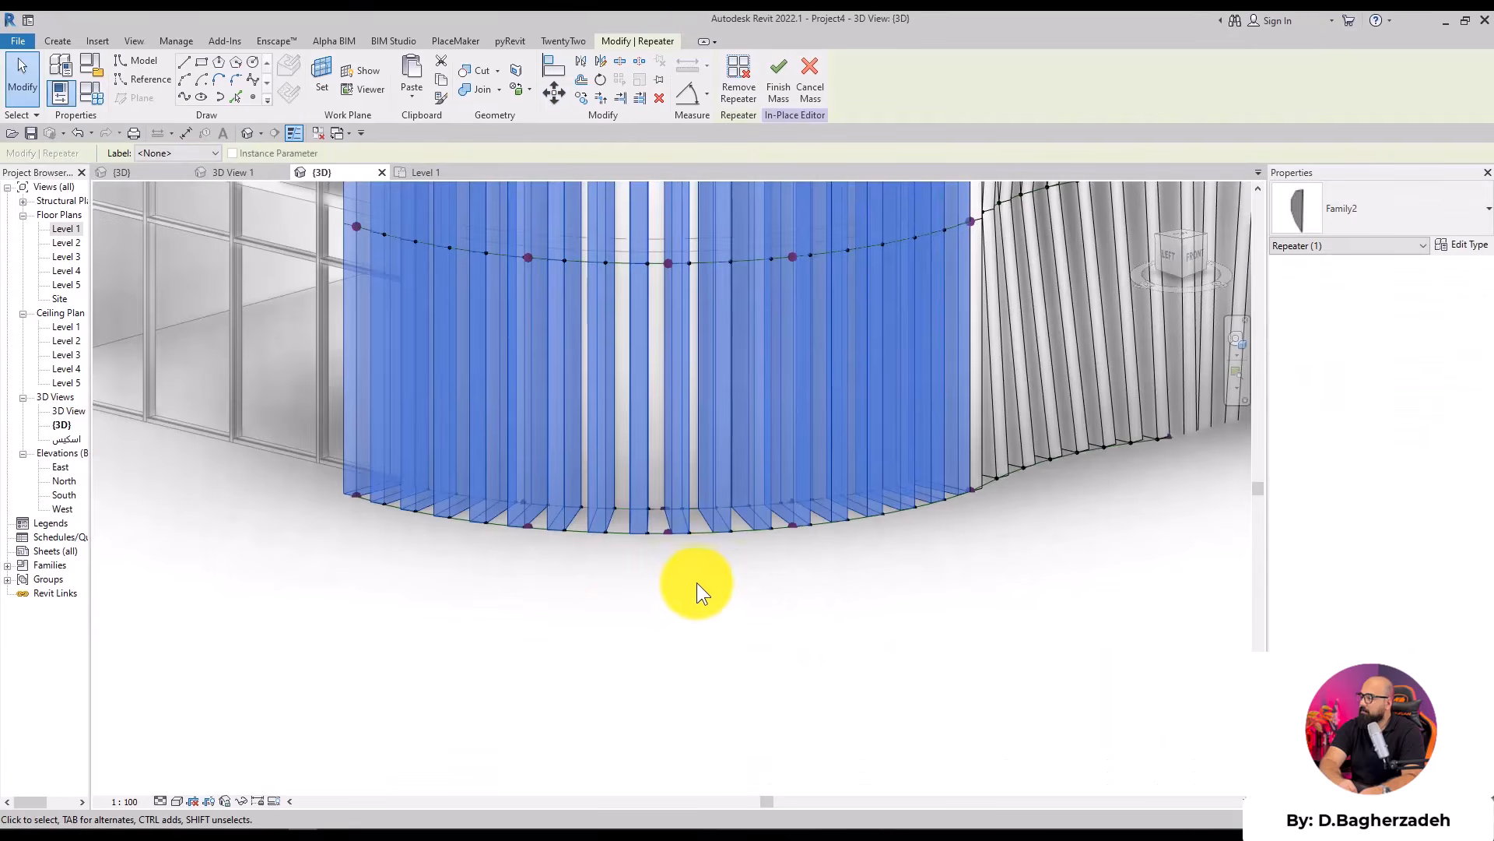
pyautogui.click(483, 607)
pyautogui.click(525, 533)
pyautogui.keyDown('shift'); pyautogui.moveTo(522, 568); pyautogui.dragTo(561, 621, button='middle'); pyautogui.keyUp('shift')
pyautogui.moveTo(480, 630); pyautogui.dragTo(679, 450)
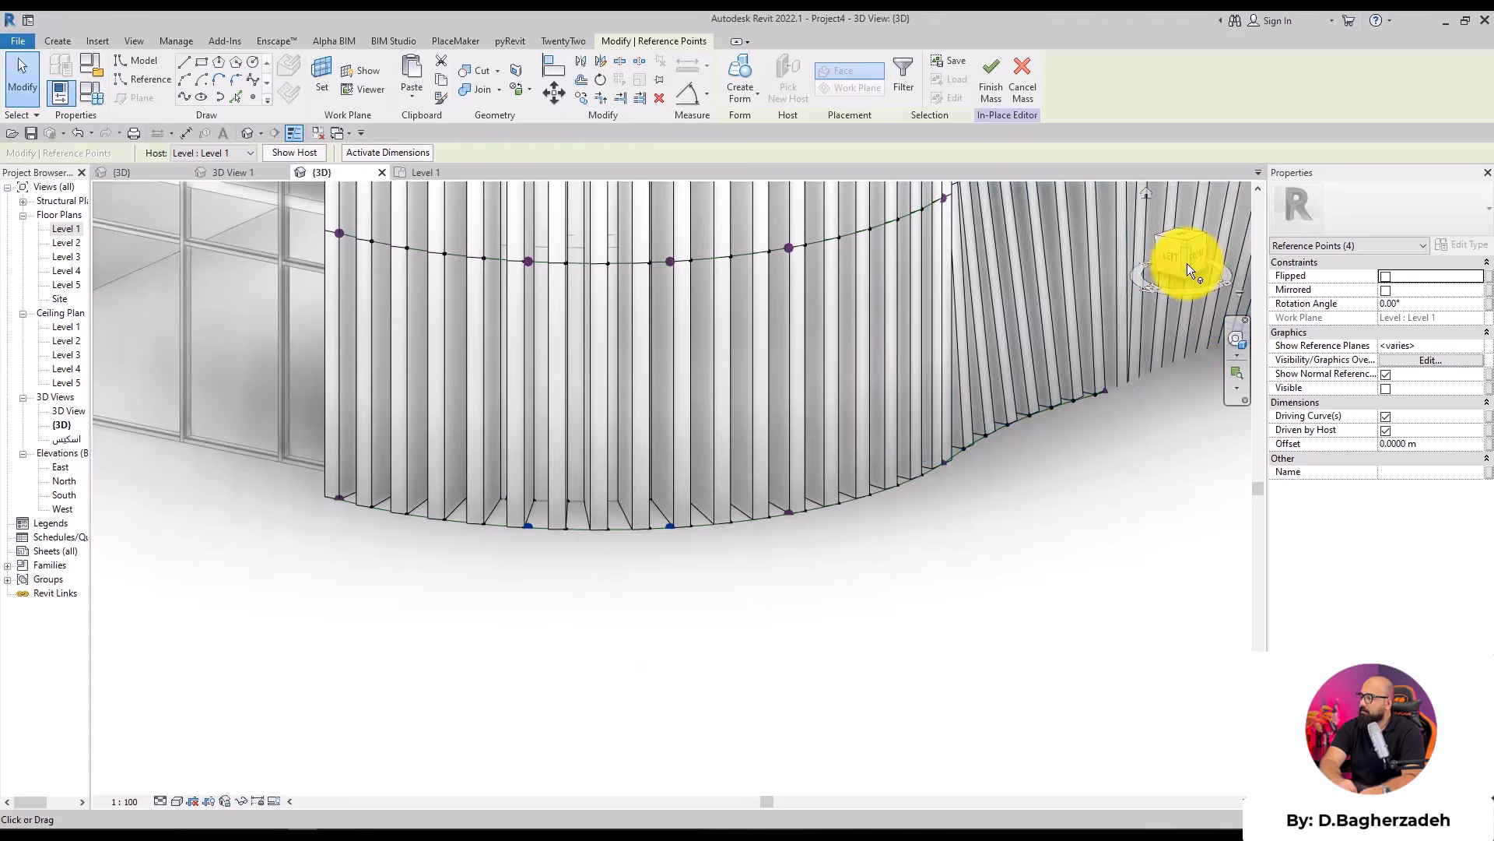
pyautogui.click(1188, 263)
pyautogui.scroll(-4, 793, 459)
pyautogui.moveTo(797, 464); pyautogui.dragTo(627, 551, button='middle')
pyautogui.scroll(5, 623, 570)
pyautogui.press('m')
pyautogui.press('v')
pyautogui.click(621, 646)
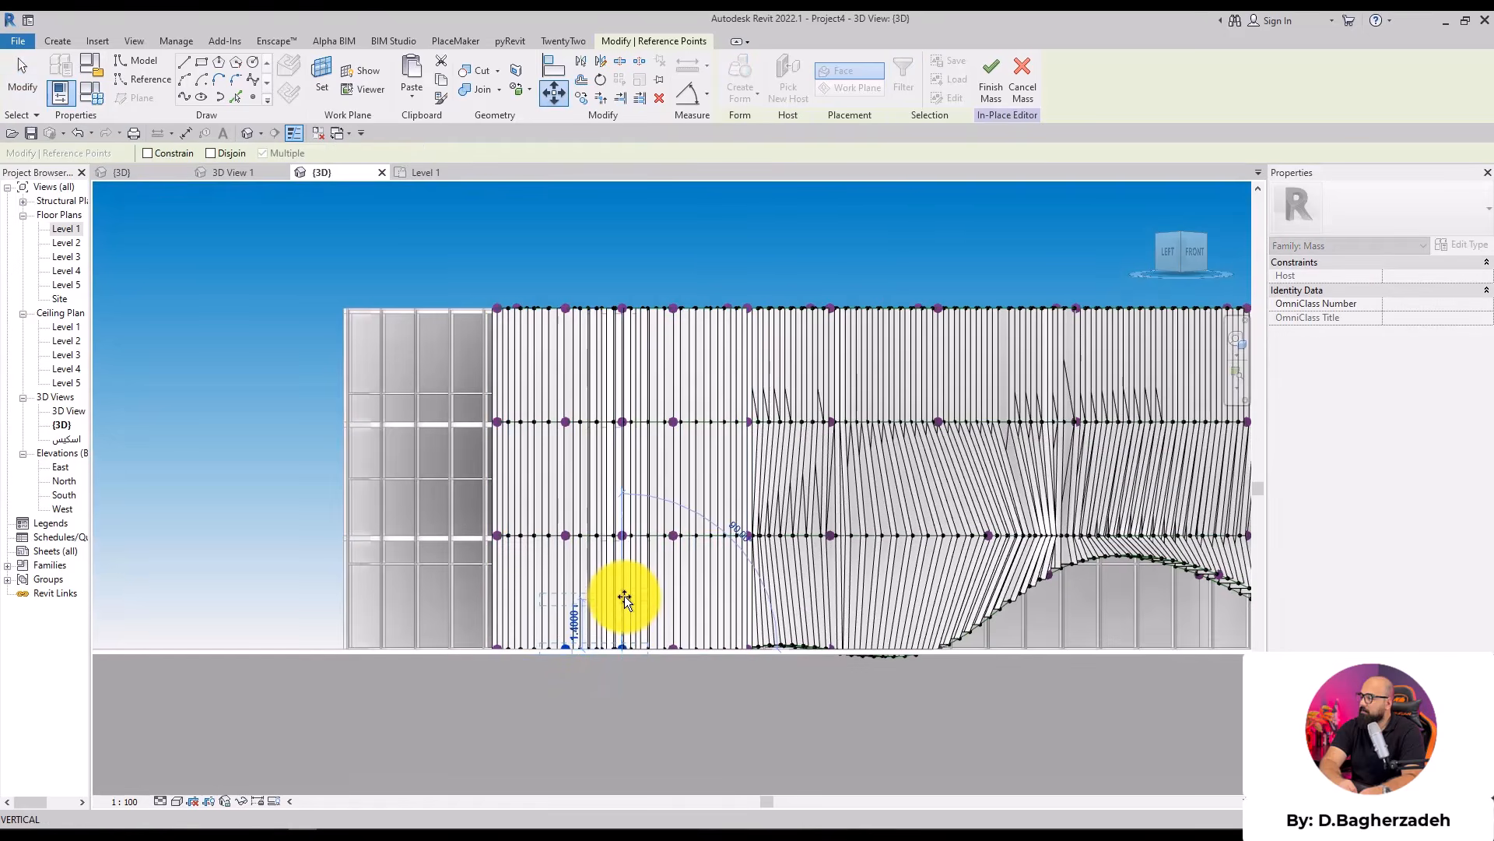
pyautogui.click(632, 568)
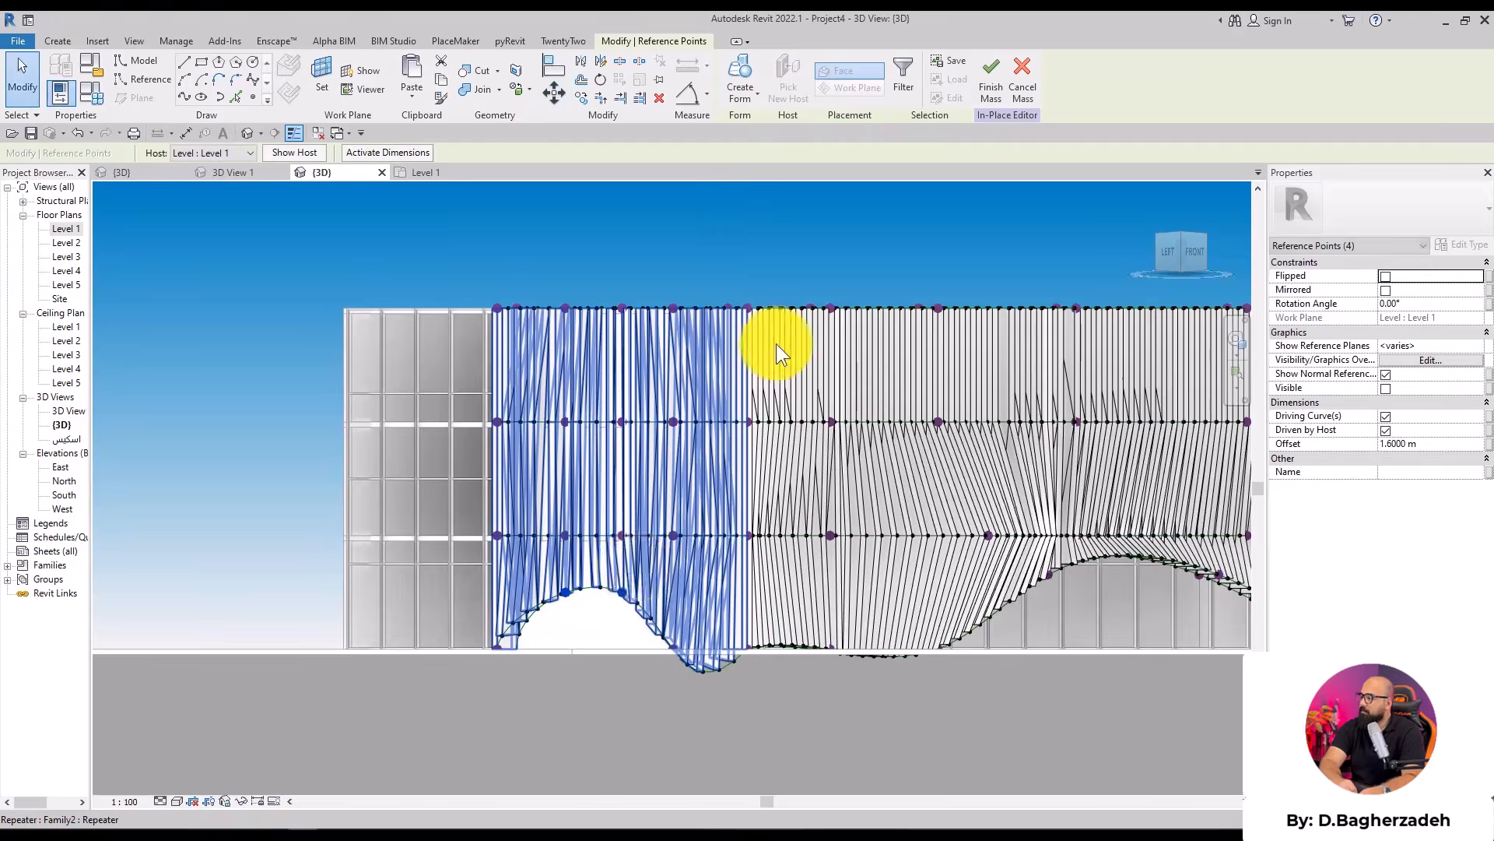
# Undo the upward move of the rounded corner's bottom reference points
pyautogui.press('Escape')
pyautogui.keyDown('shift'); pyautogui.moveTo(671, 739); pyautogui.dragTo(565, 724, button='middle'); pyautogui.keyUp('shift')
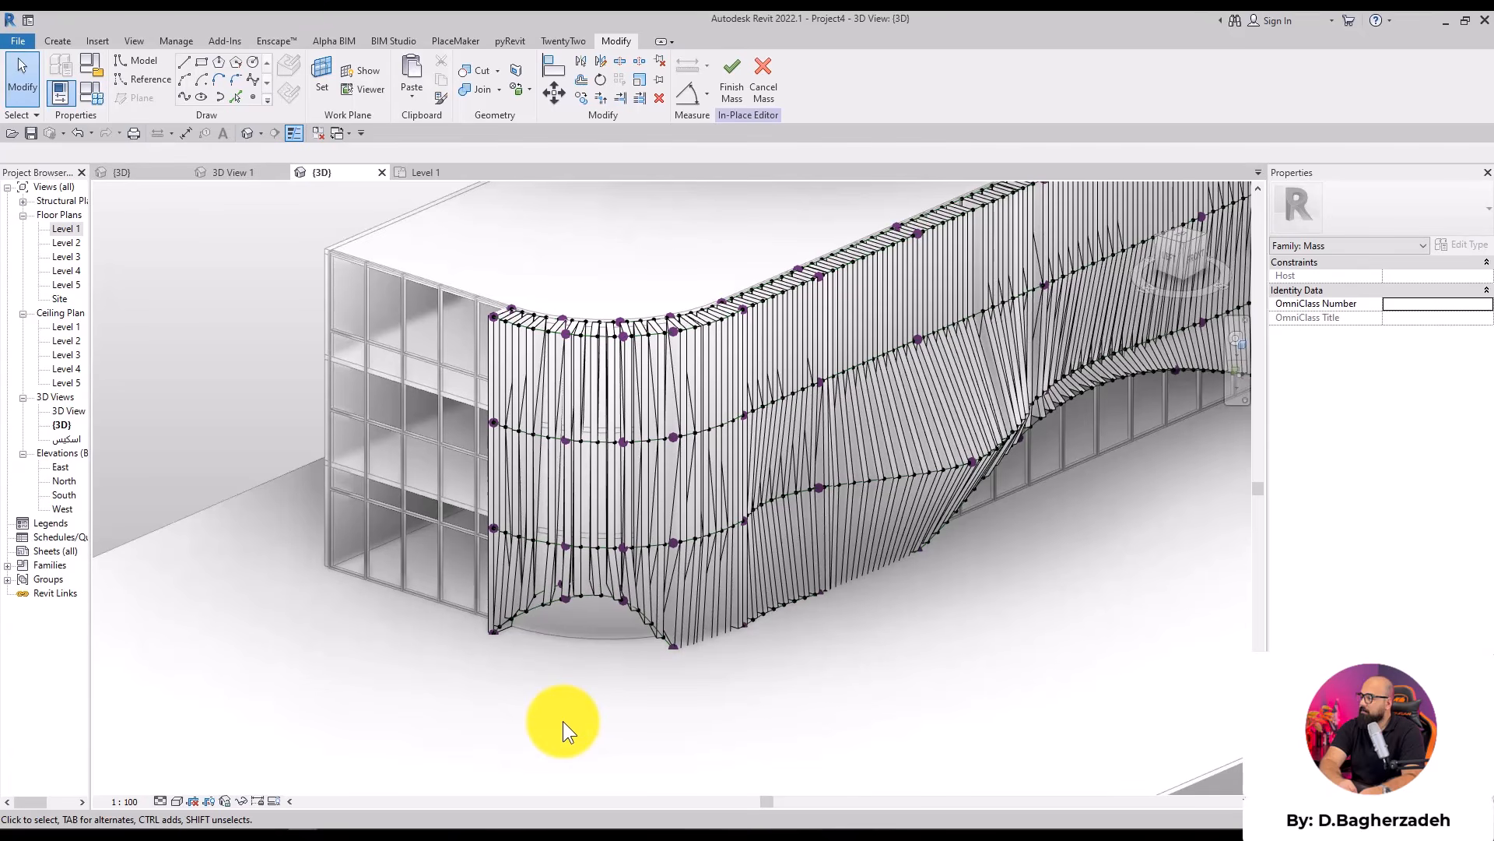
pyautogui.hotkey('ctrl', 'z')
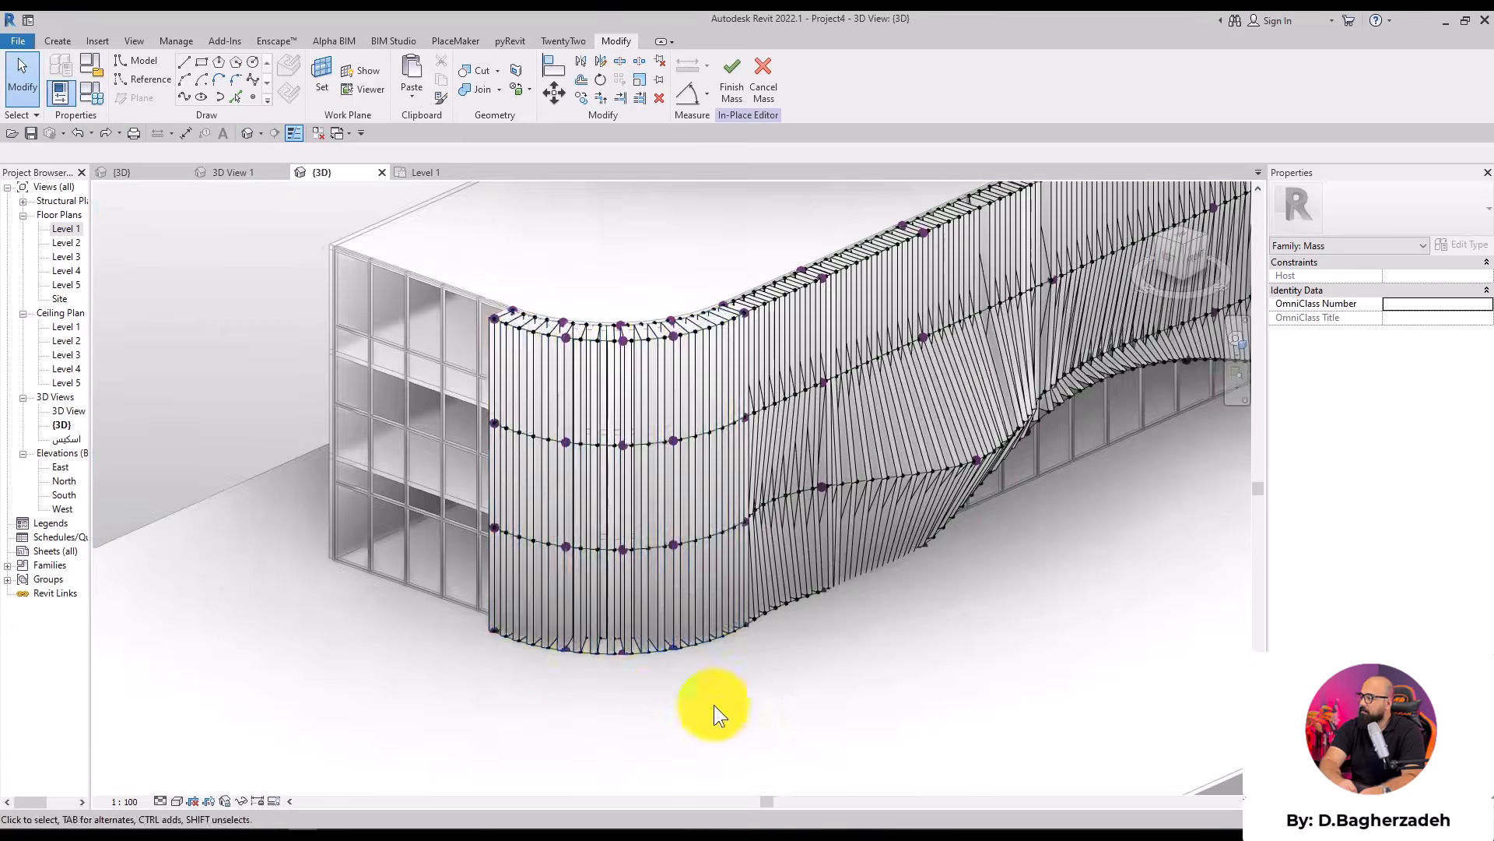
# Raise the bottom pair of reference points on the front facade nearest the rounded corner by 1.6 m
pyautogui.scroll(3, 714, 704)
pyautogui.moveTo(720, 701)
pyautogui.keyDown('shift'); pyautogui.mouseDown(button='middle')
pyautogui.moveTo(864, 661)
pyautogui.moveTo(918, 708)
pyautogui.moveTo(631, 687)
pyautogui.mouseUp(button='middle'); pyautogui.keyUp('shift')
pyautogui.moveTo(643, 691); pyautogui.dragTo(741, 507)
pyautogui.click(1186, 263)
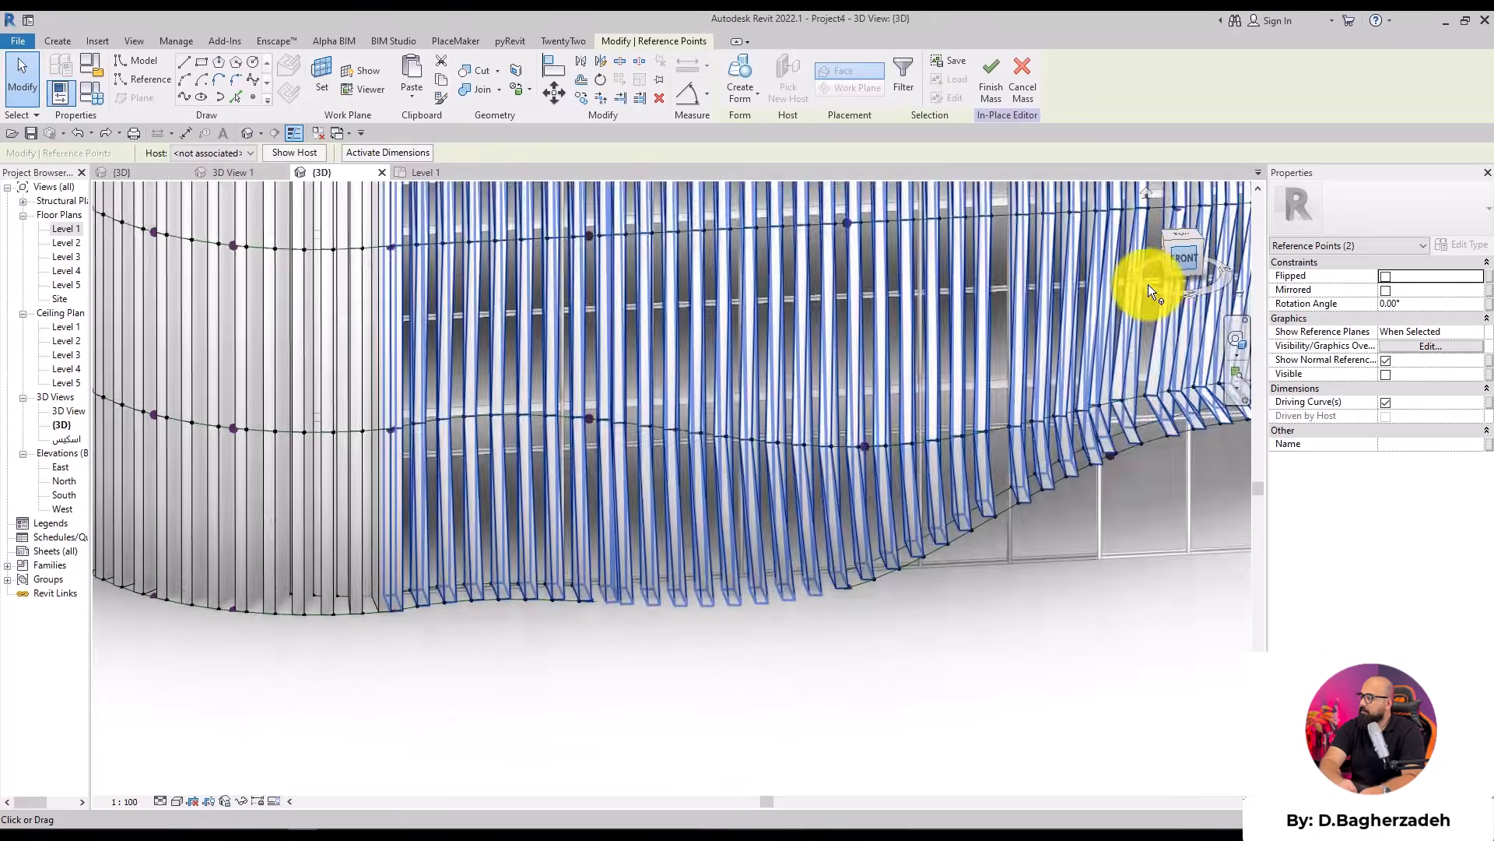
pyautogui.moveTo(231, 560); pyautogui.dragTo(706, 484, button='middle')
pyautogui.scroll(6, 688, 486)
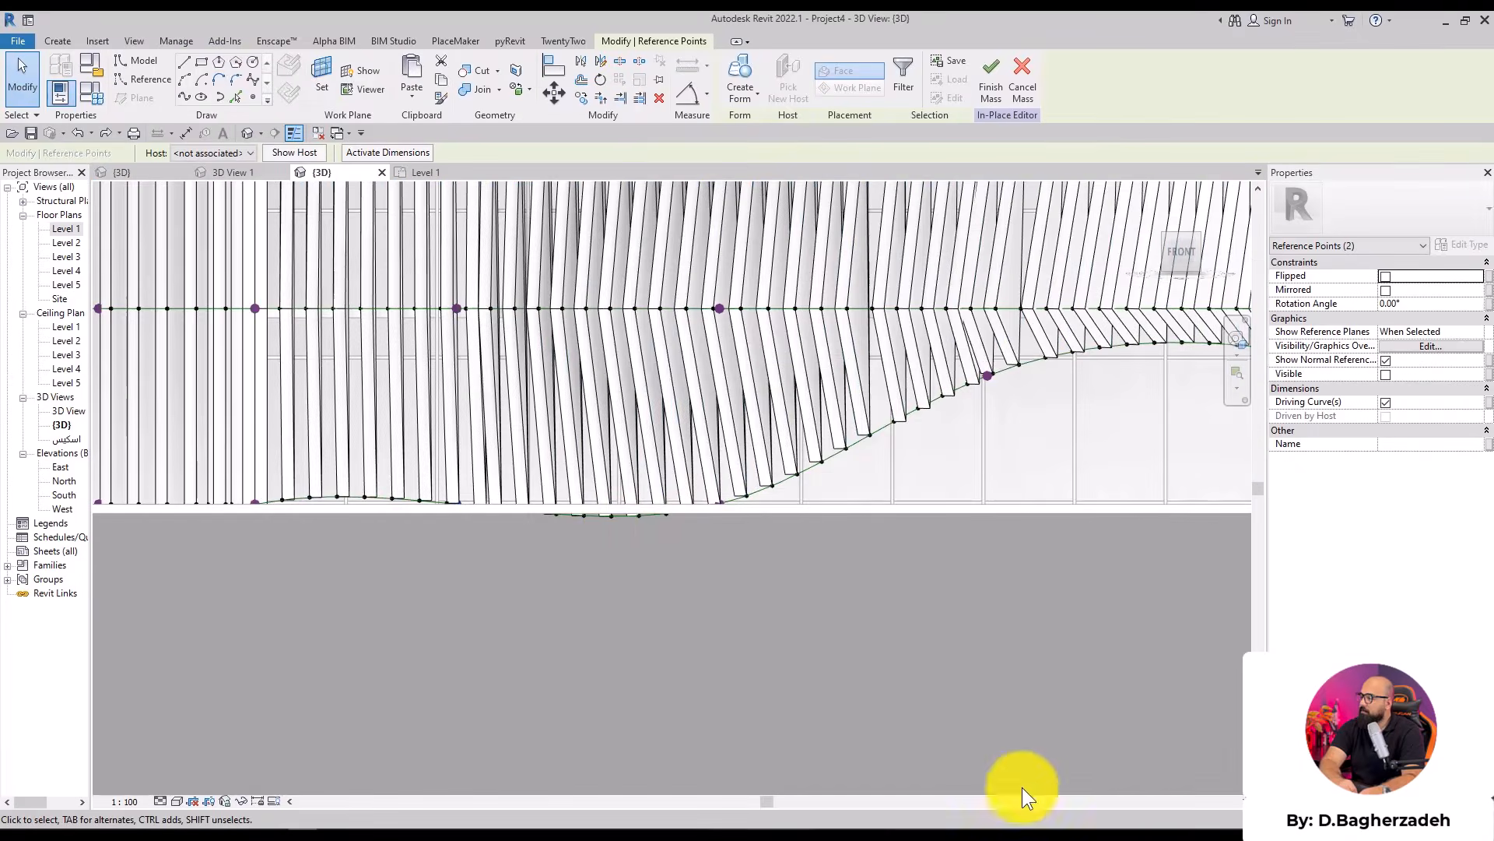
pyautogui.click(554, 92)
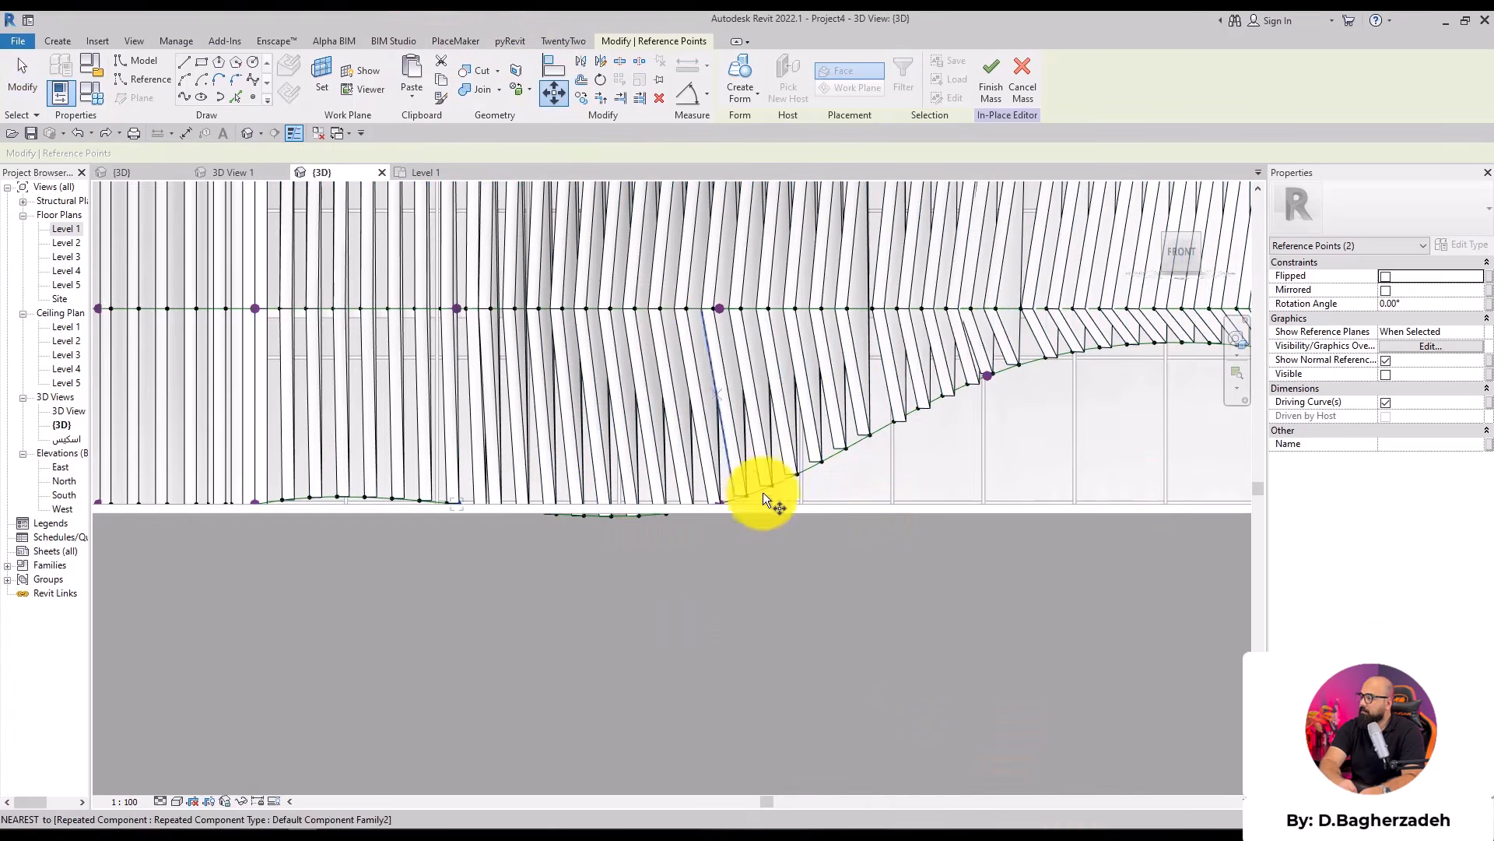
pyautogui.click(456, 502)
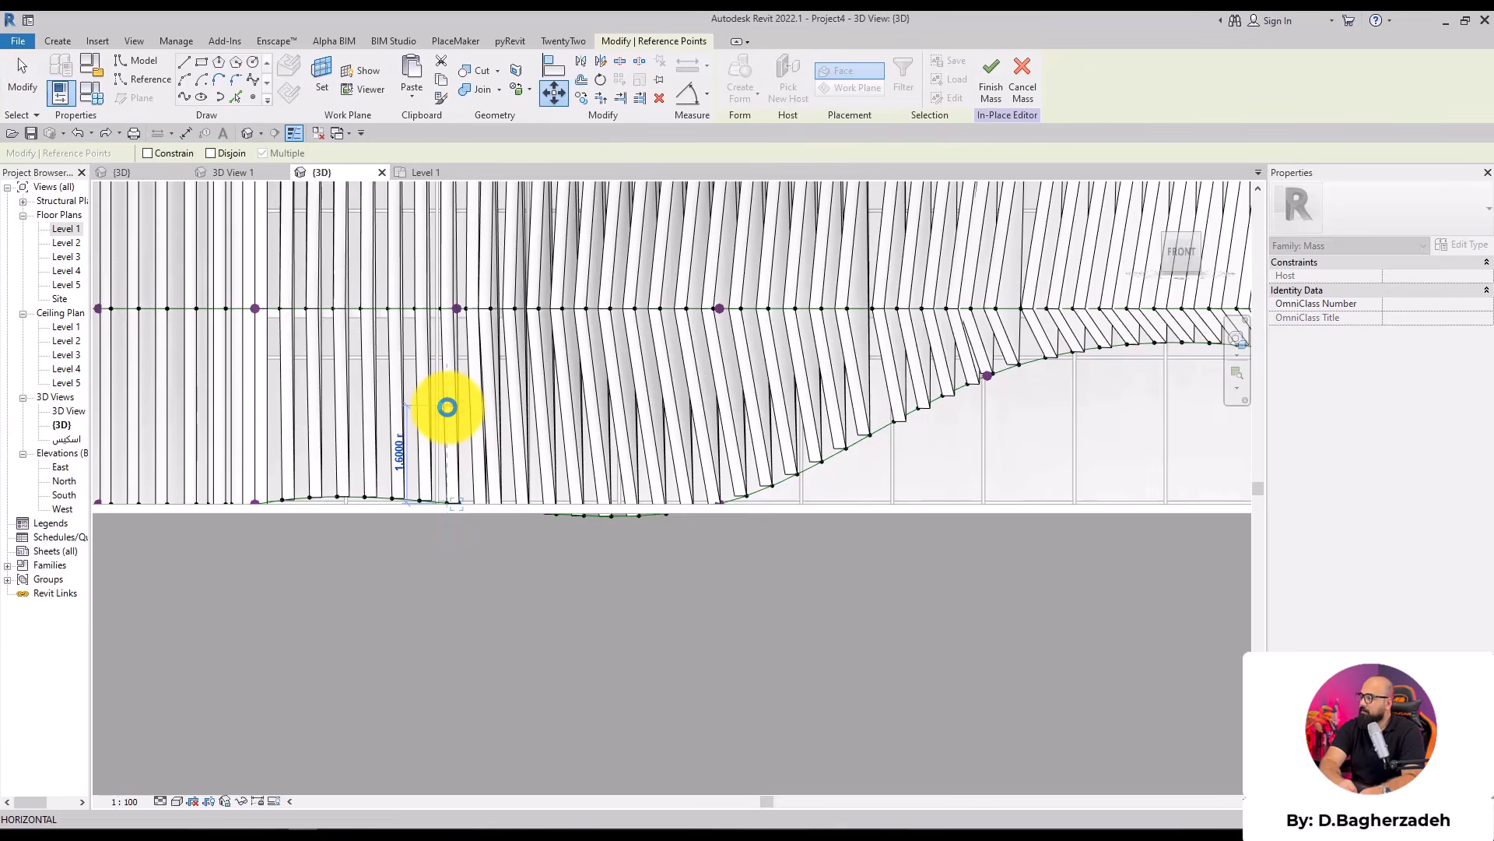
pyautogui.click(447, 407)
pyautogui.click(493, 535)
pyautogui.scroll(-4, 509, 531)
pyautogui.middleClick(721, 497)
pyautogui.middleClick(720, 497)
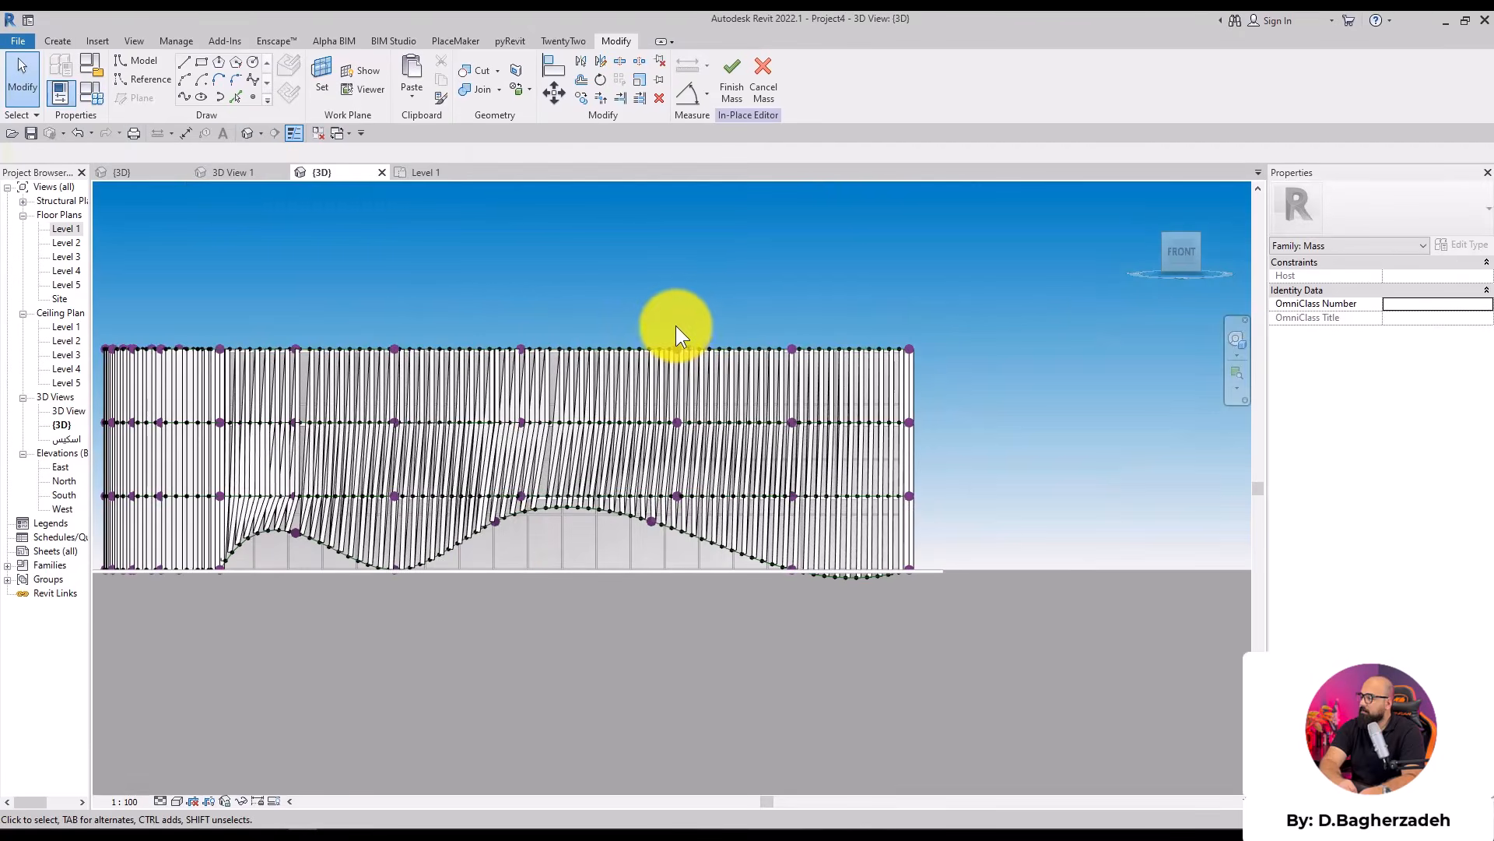
# Pull a reference point on the front facade's top outer curve, near the end away from the corner, outward from the wall
pyautogui.scroll(4, 672, 327)
pyautogui.moveTo(316, 314); pyautogui.dragTo(761, 417)
pyautogui.keyDown('shift'); pyautogui.moveTo(502, 272); pyautogui.dragTo(628, 277, button='middle'); pyautogui.keyUp('shift')
pyautogui.click(627, 277)
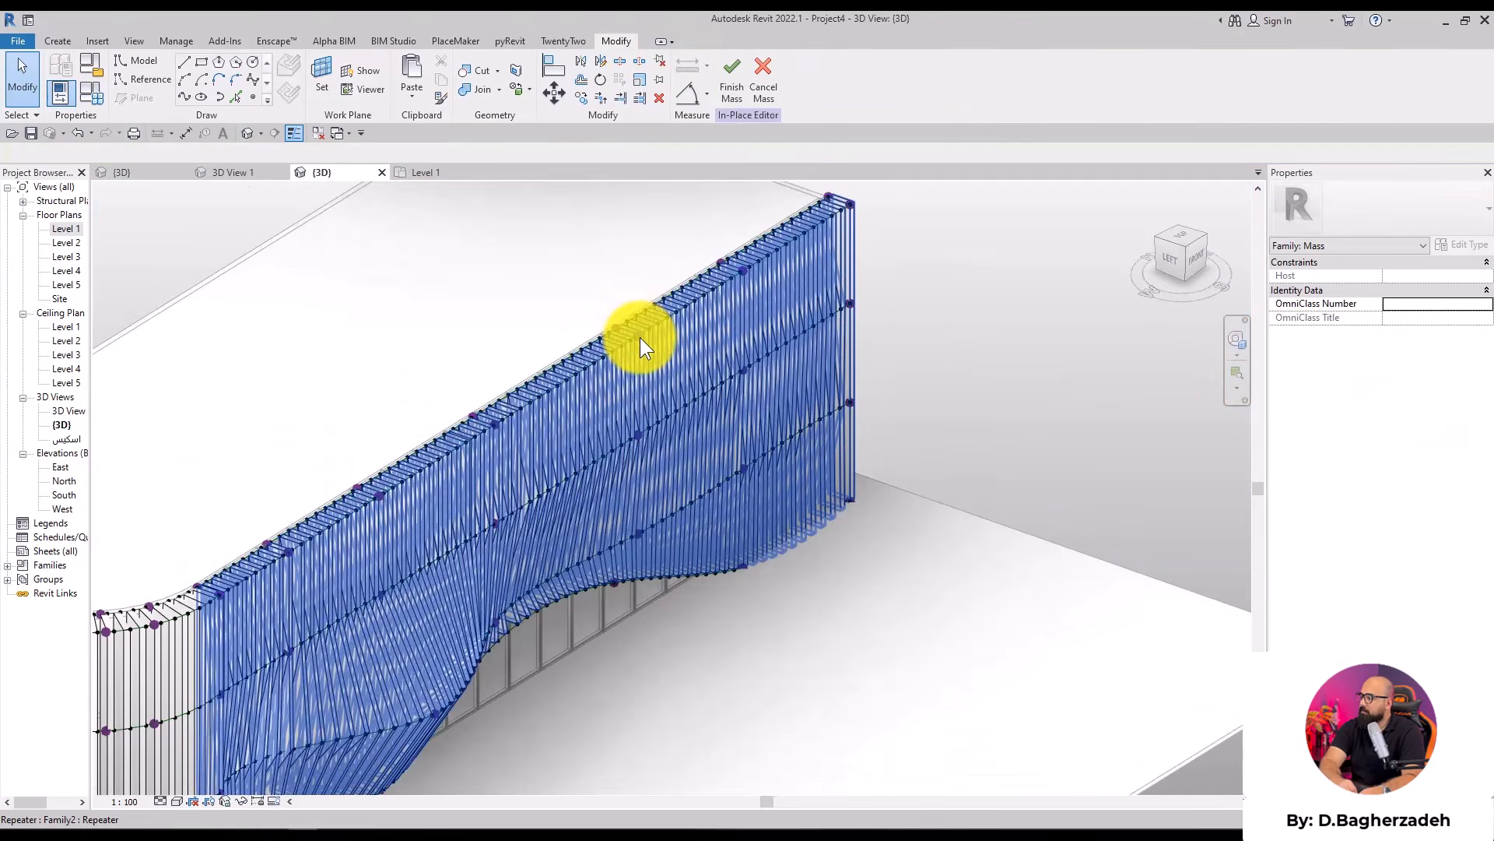
pyautogui.press('Tab')
pyautogui.press('Tab')
pyautogui.click(639, 338)
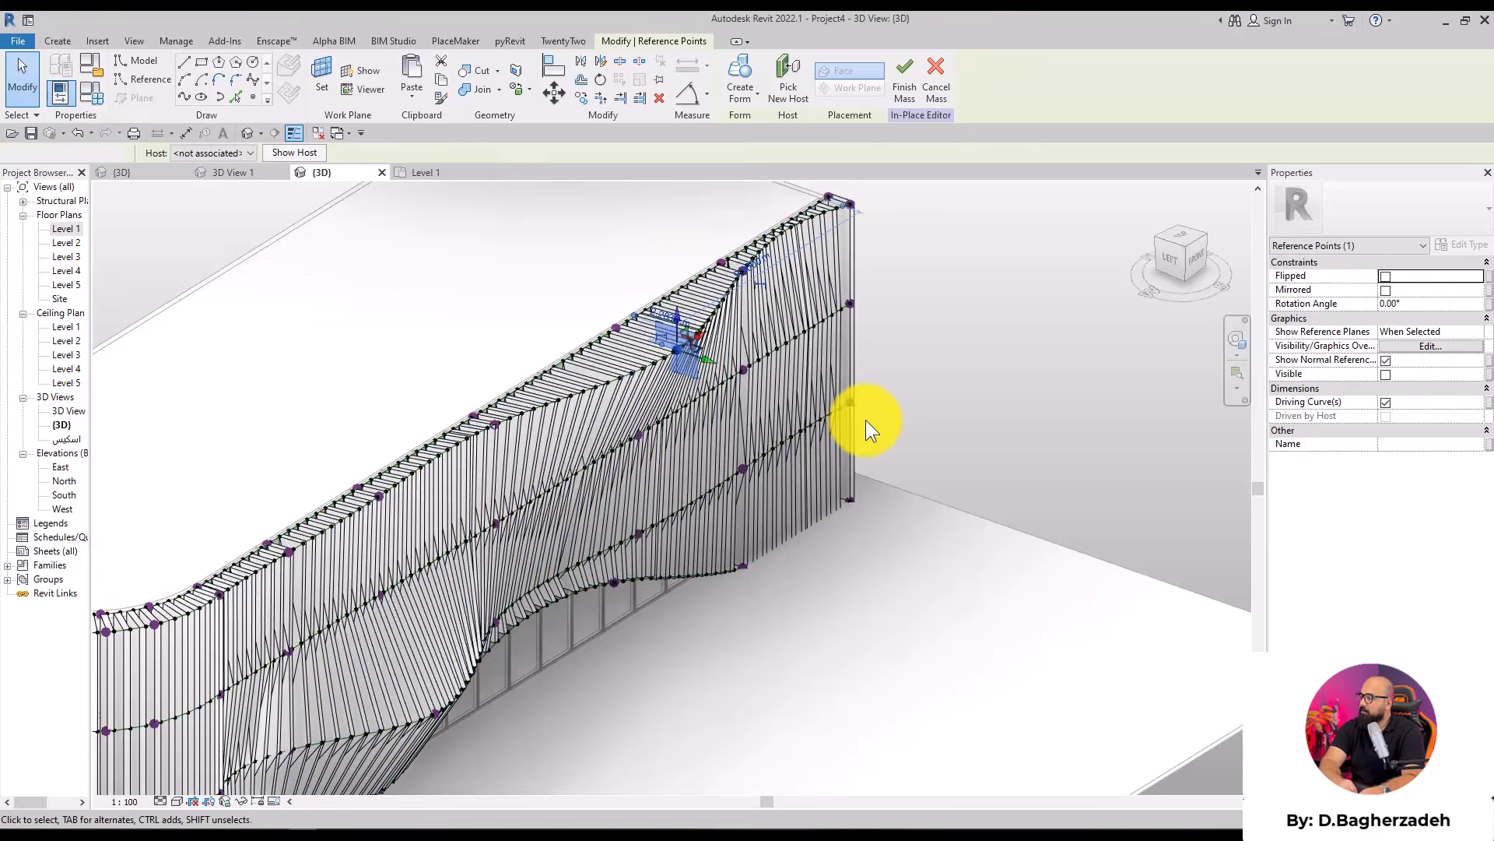
pyautogui.click(866, 419)
# Flip the last repeated fin at the front facade's end away from the corner
pyautogui.scroll(-2, 866, 419)
pyautogui.keyDown('shift'); pyautogui.moveTo(819, 735); pyautogui.dragTo(1024, 427, button='middle'); pyautogui.keyUp('shift')
pyautogui.scroll(5, 850, 324)
pyautogui.click(770, 323)
pyautogui.keyDown('shift'); pyautogui.moveTo(771, 324); pyautogui.dragTo(896, 325, button='middle'); pyautogui.keyUp('shift')
pyautogui.click(871, 330)
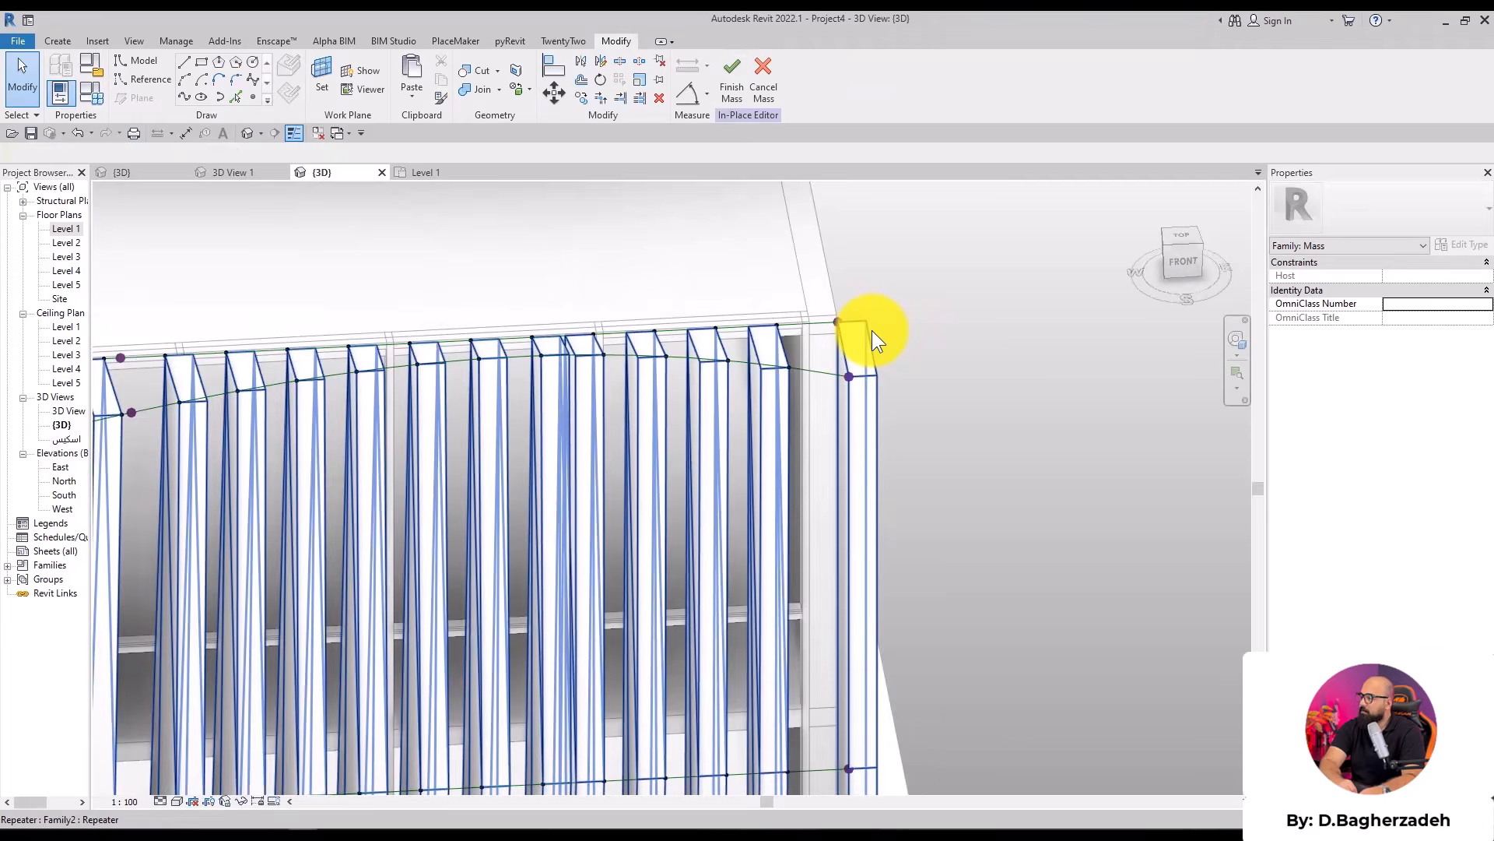
pyautogui.click(1385, 276)
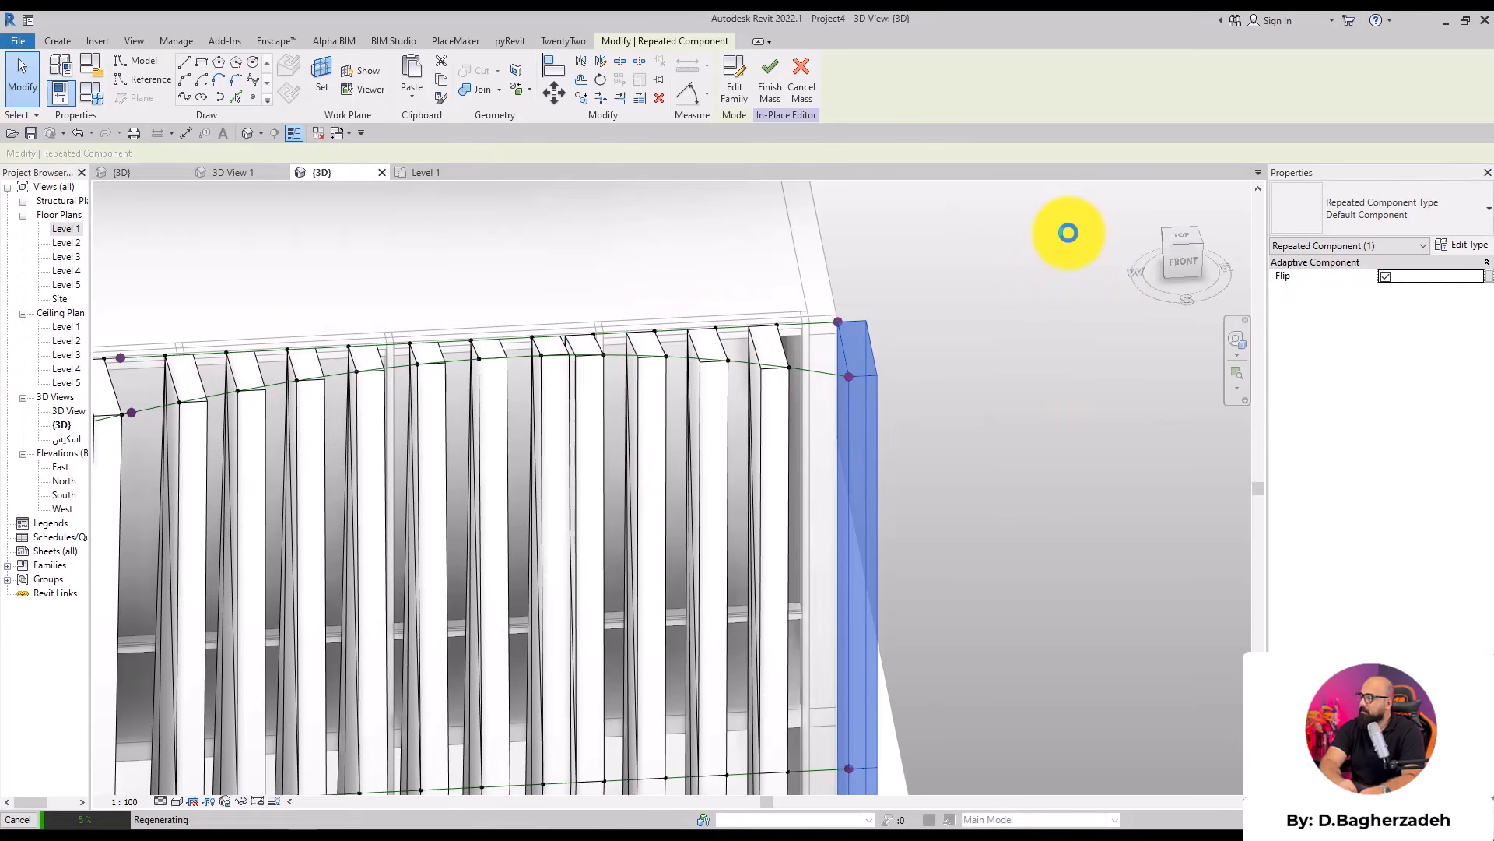
pyautogui.click(893, 342)
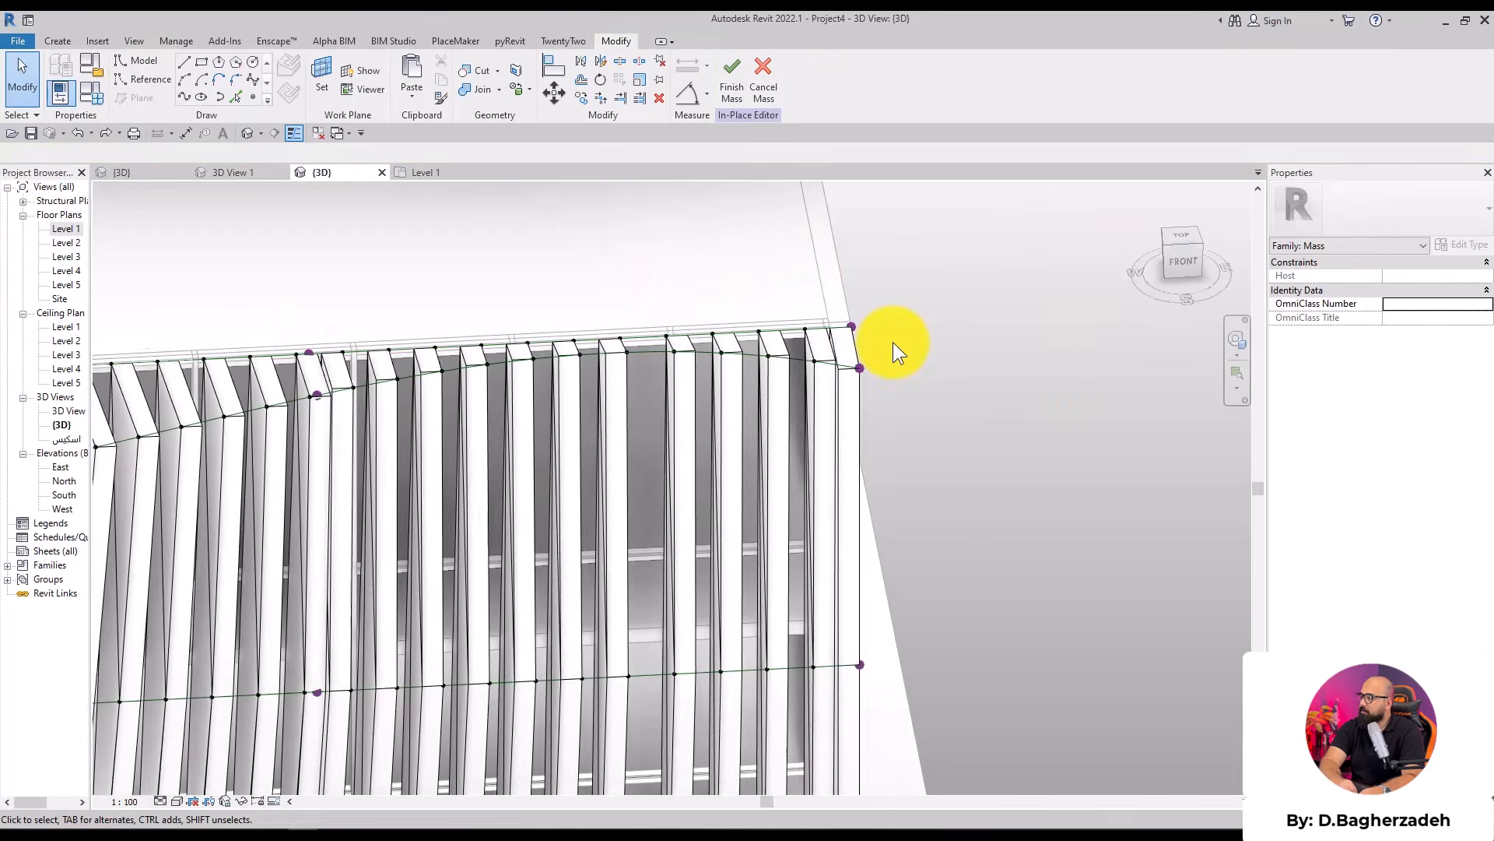
# Finish the in-place mass
pyautogui.moveTo(931, 417); pyautogui.dragTo(533, 603, button='middle')
pyautogui.scroll(-3, 898, 413)
pyautogui.click(725, 98)
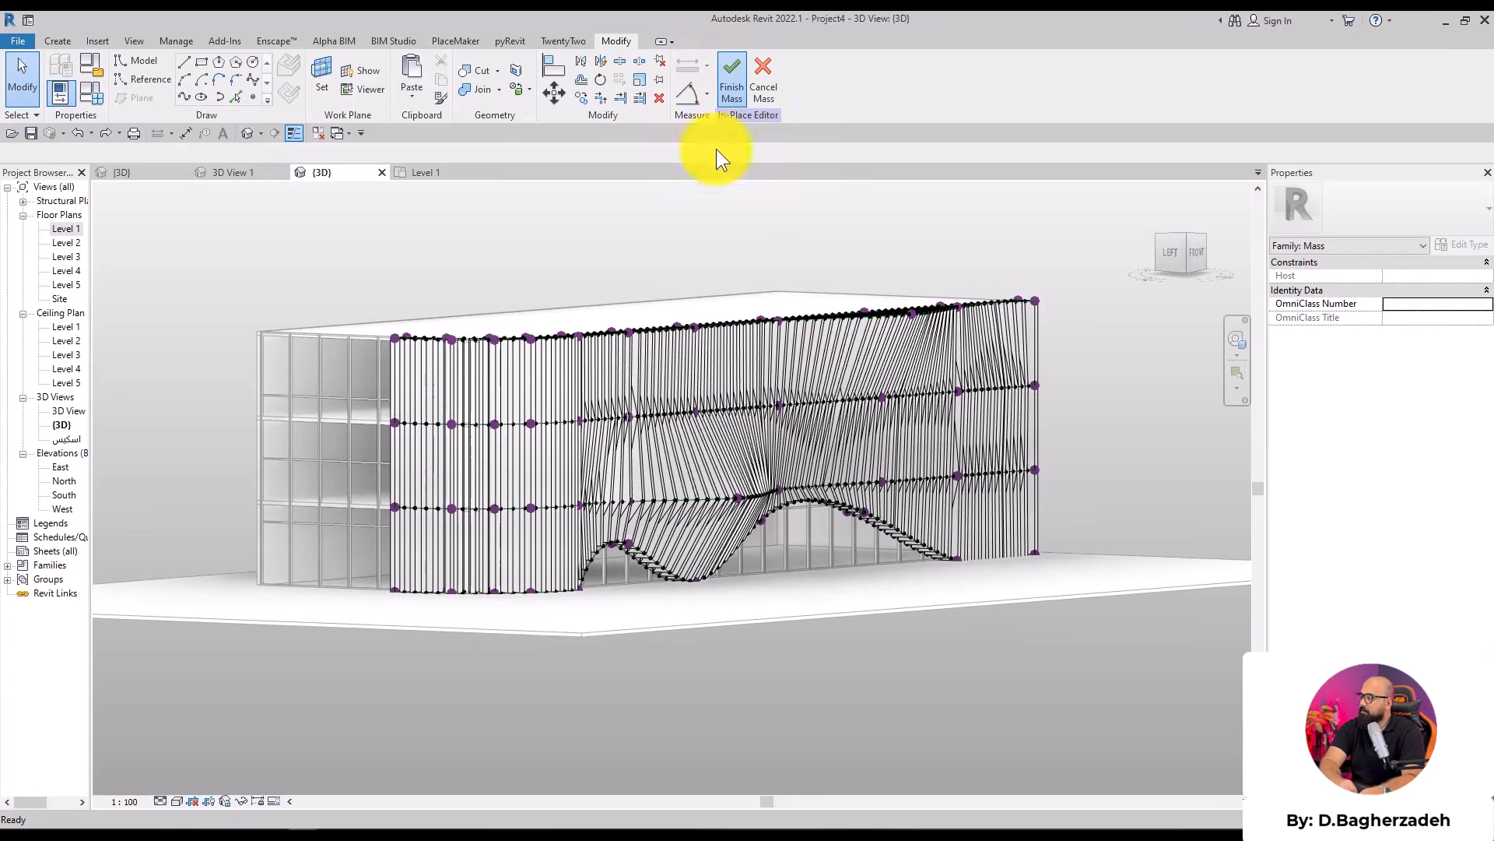
# Set the NUMBER type parameter of the in-place facade mass to 40
pyautogui.keyDown('shift'); pyautogui.moveTo(960, 687); pyautogui.dragTo(849, 693, button='middle'); pyautogui.keyUp('shift')
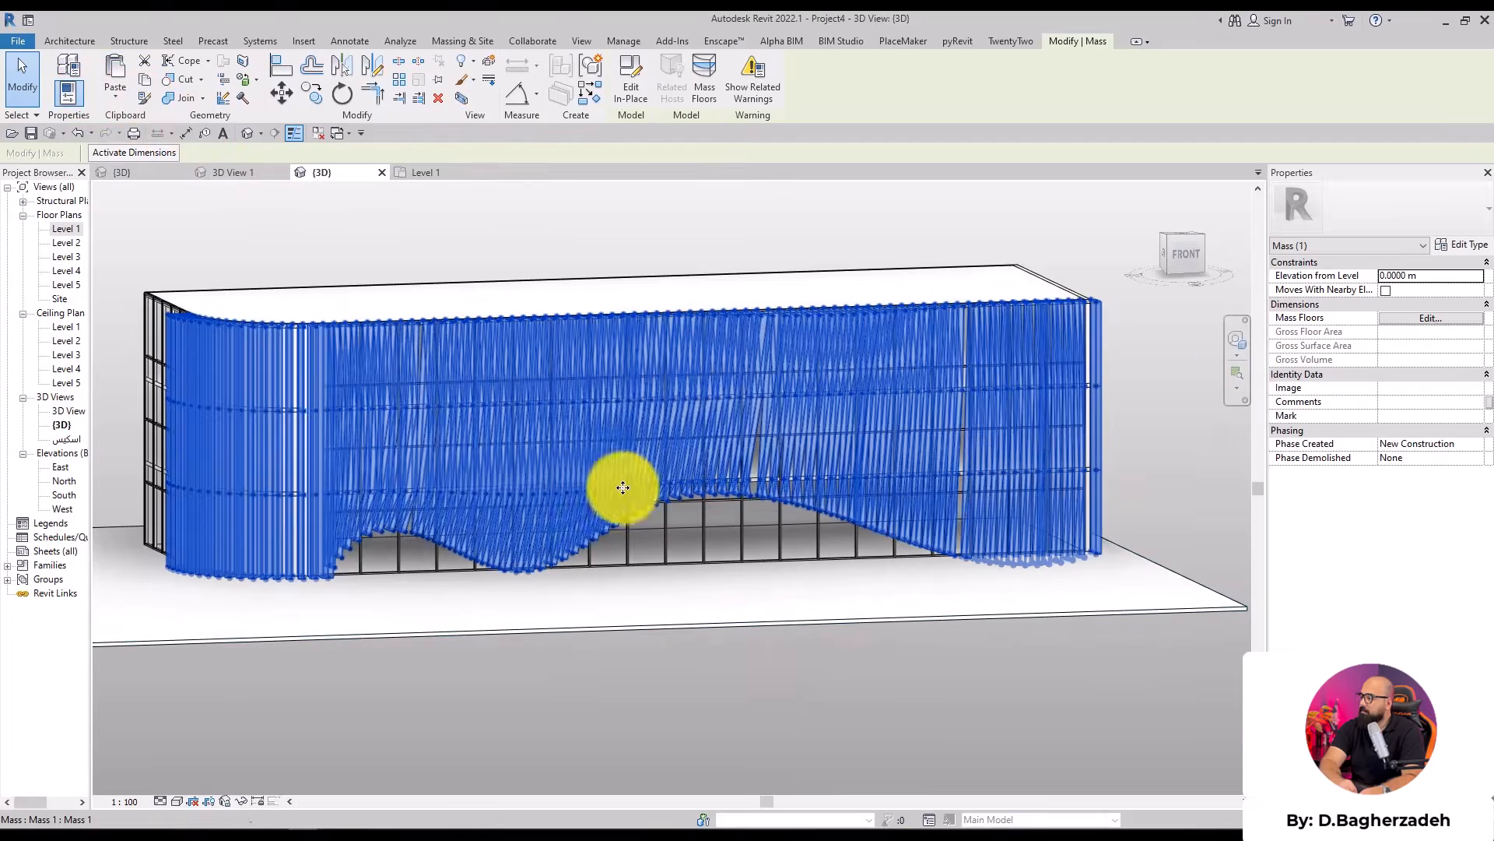
pyautogui.click(1463, 244)
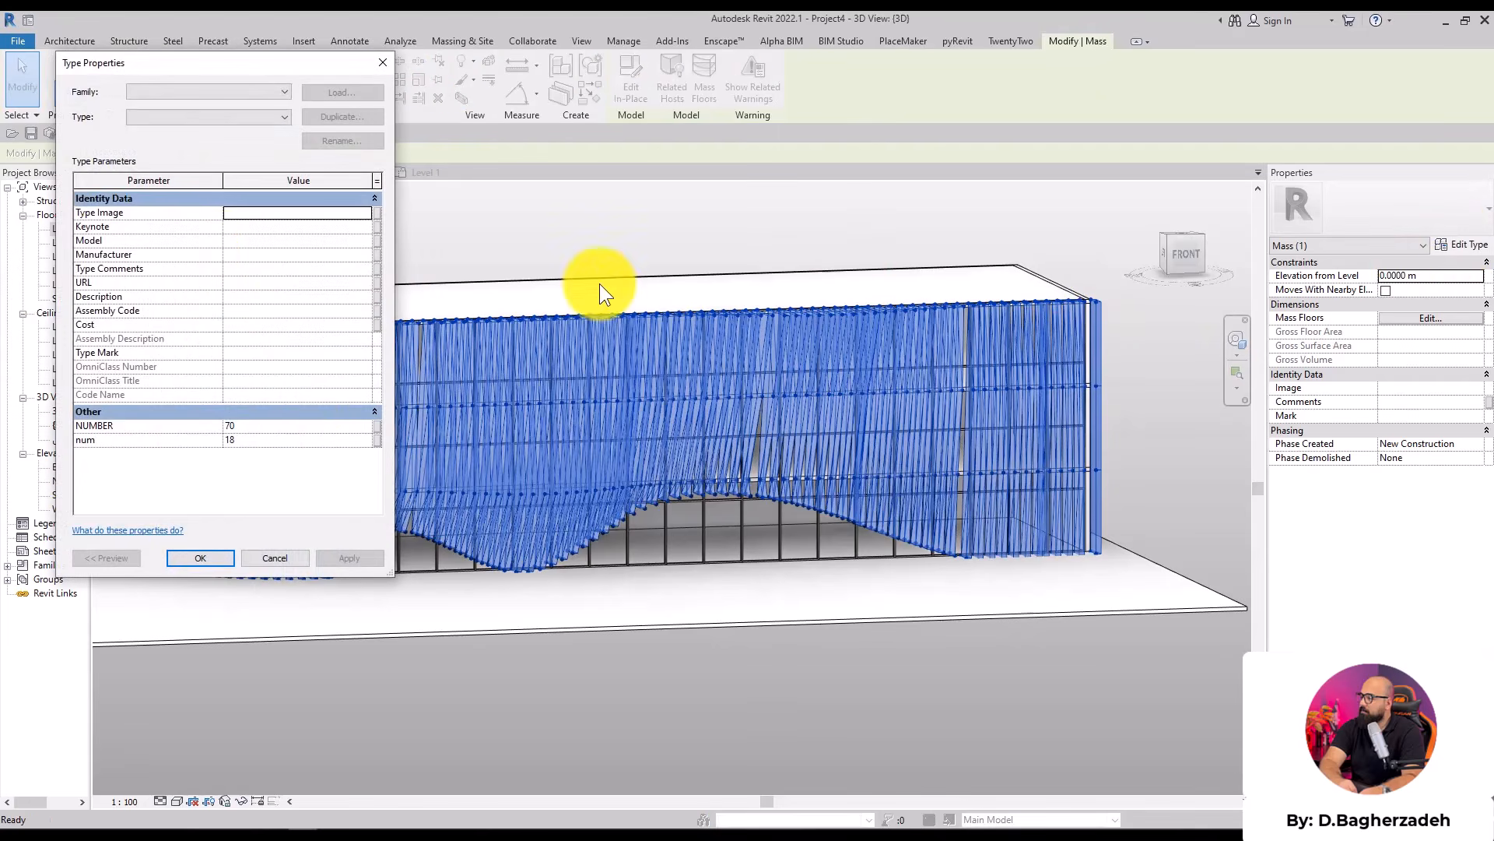
pyautogui.moveTo(282, 72); pyautogui.dragTo(1346, 116)
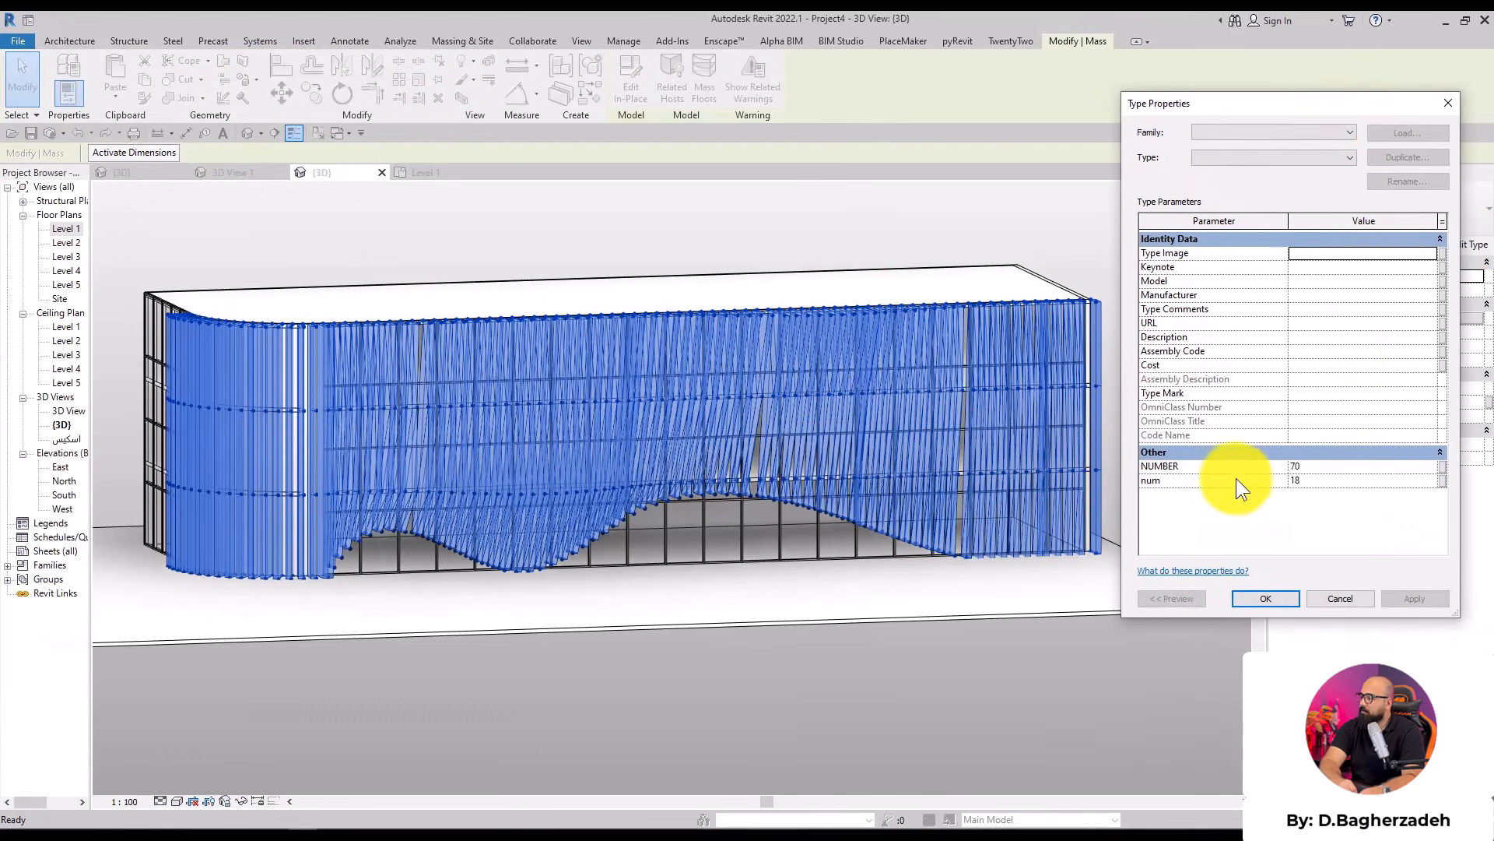
pyautogui.click(1315, 465)
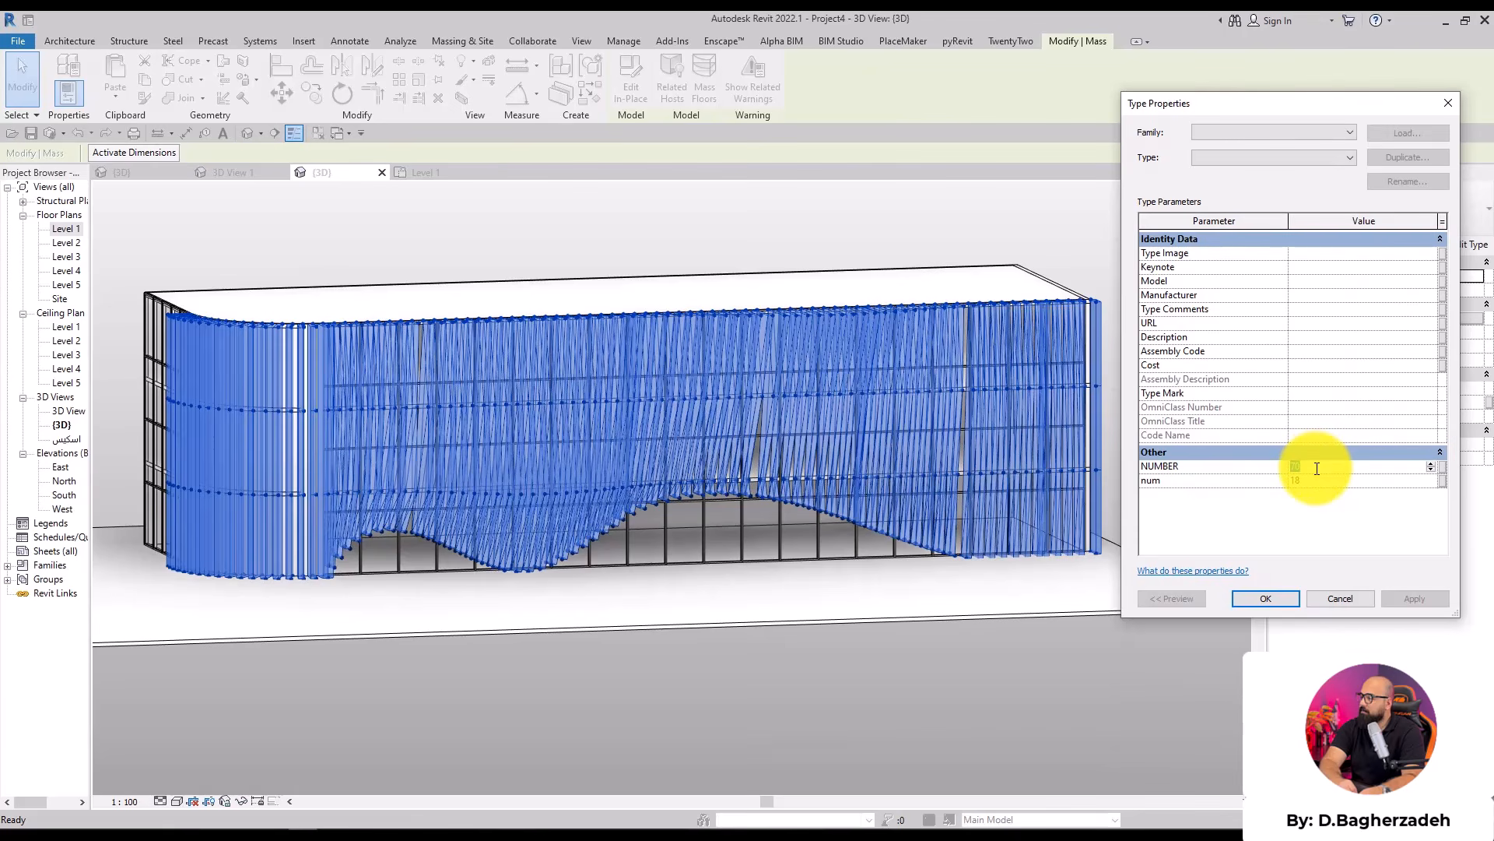
pyautogui.write('40')
pyautogui.press('Return')
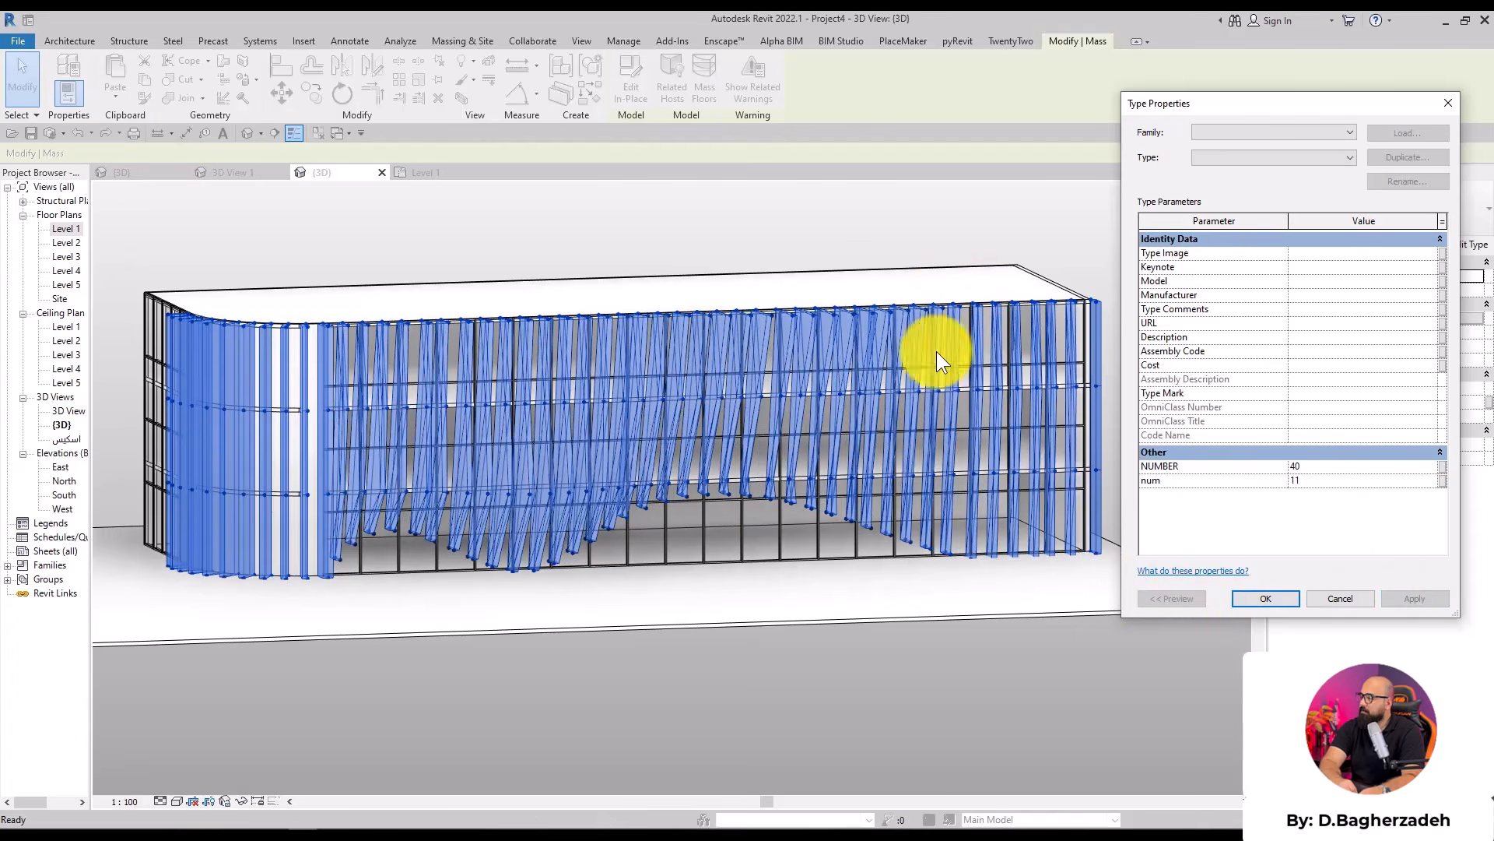
pyautogui.click(1249, 600)
# Open the 3D View 1 perspective and display masses by view settings
pyautogui.keyDown('shift'); pyautogui.moveTo(277, 665); pyautogui.dragTo(340, 744, button='middle'); pyautogui.keyUp('shift')
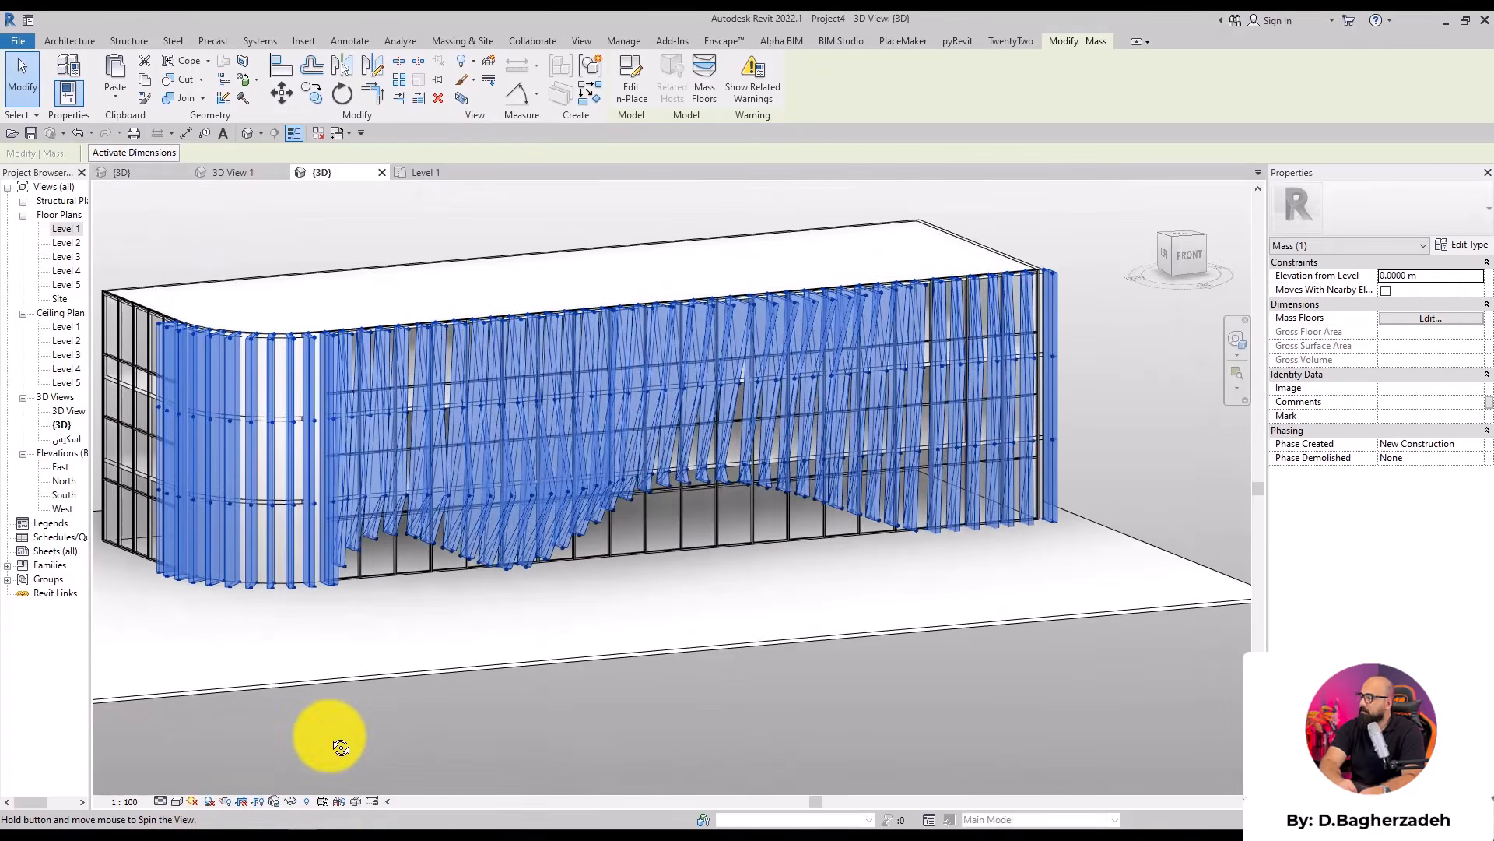
pyautogui.click(819, 608)
pyautogui.keyDown('shift'); pyautogui.moveTo(1023, 614); pyautogui.dragTo(936, 580, button='middle'); pyautogui.keyUp('shift')
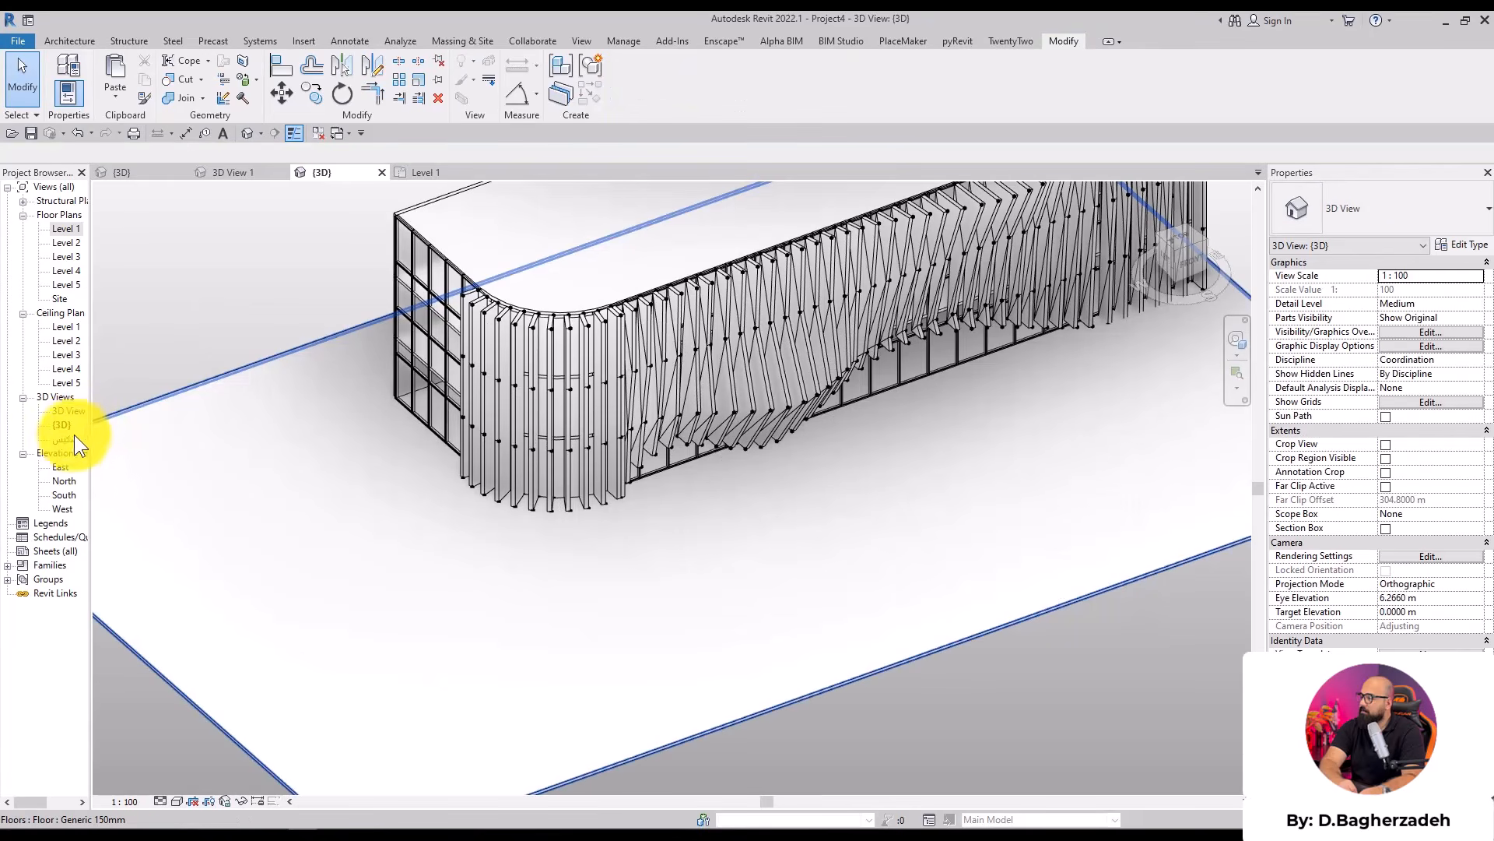
pyautogui.doubleClick(71, 411)
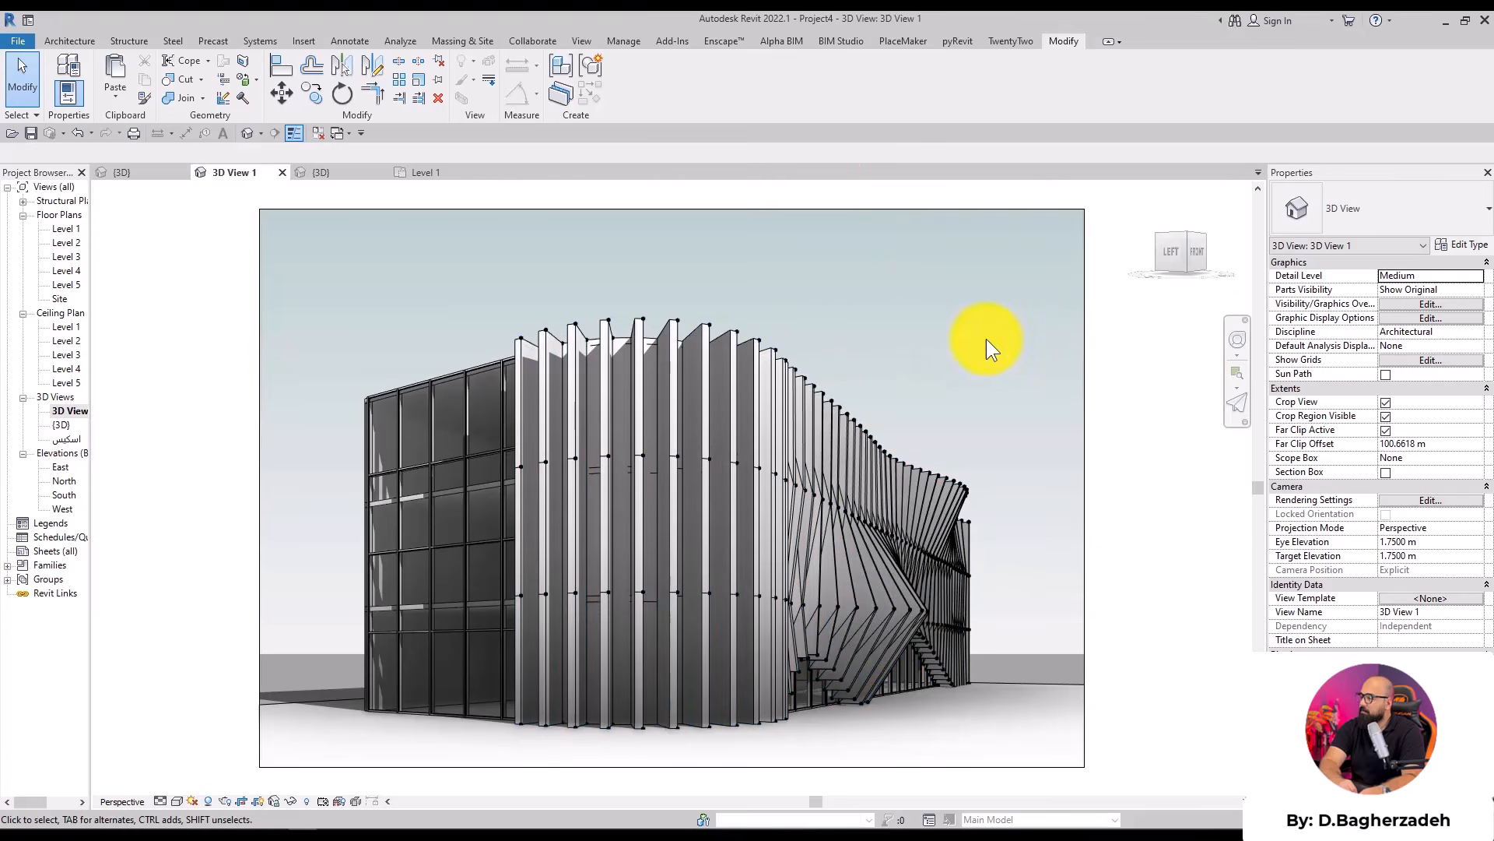
pyautogui.click(467, 40)
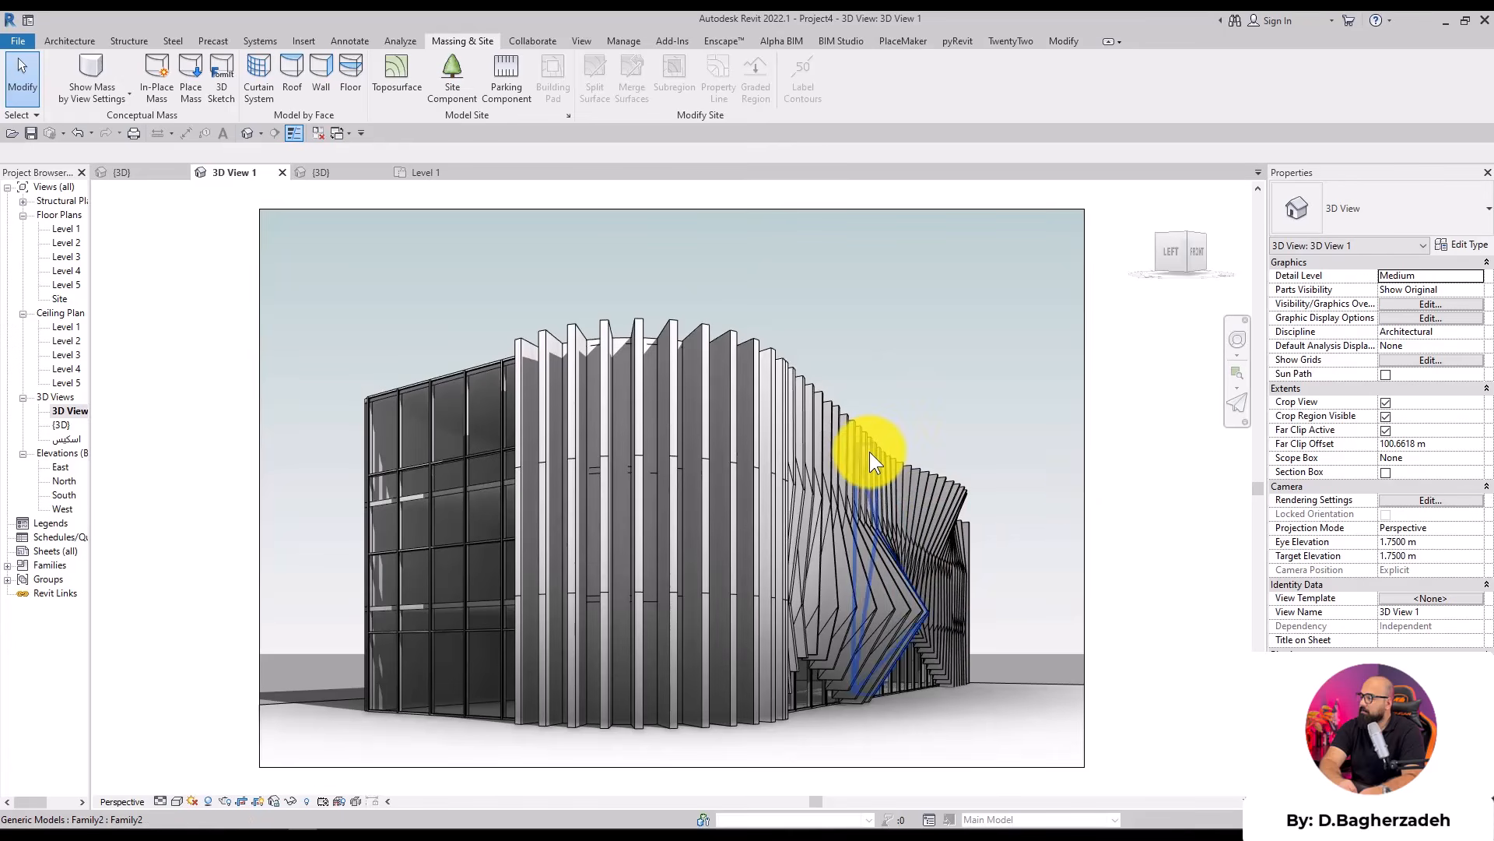
# Export the current perspective view to the desktop as an image named ALT 3
pyautogui.click(27, 38)
pyautogui.moveTo(73, 263)
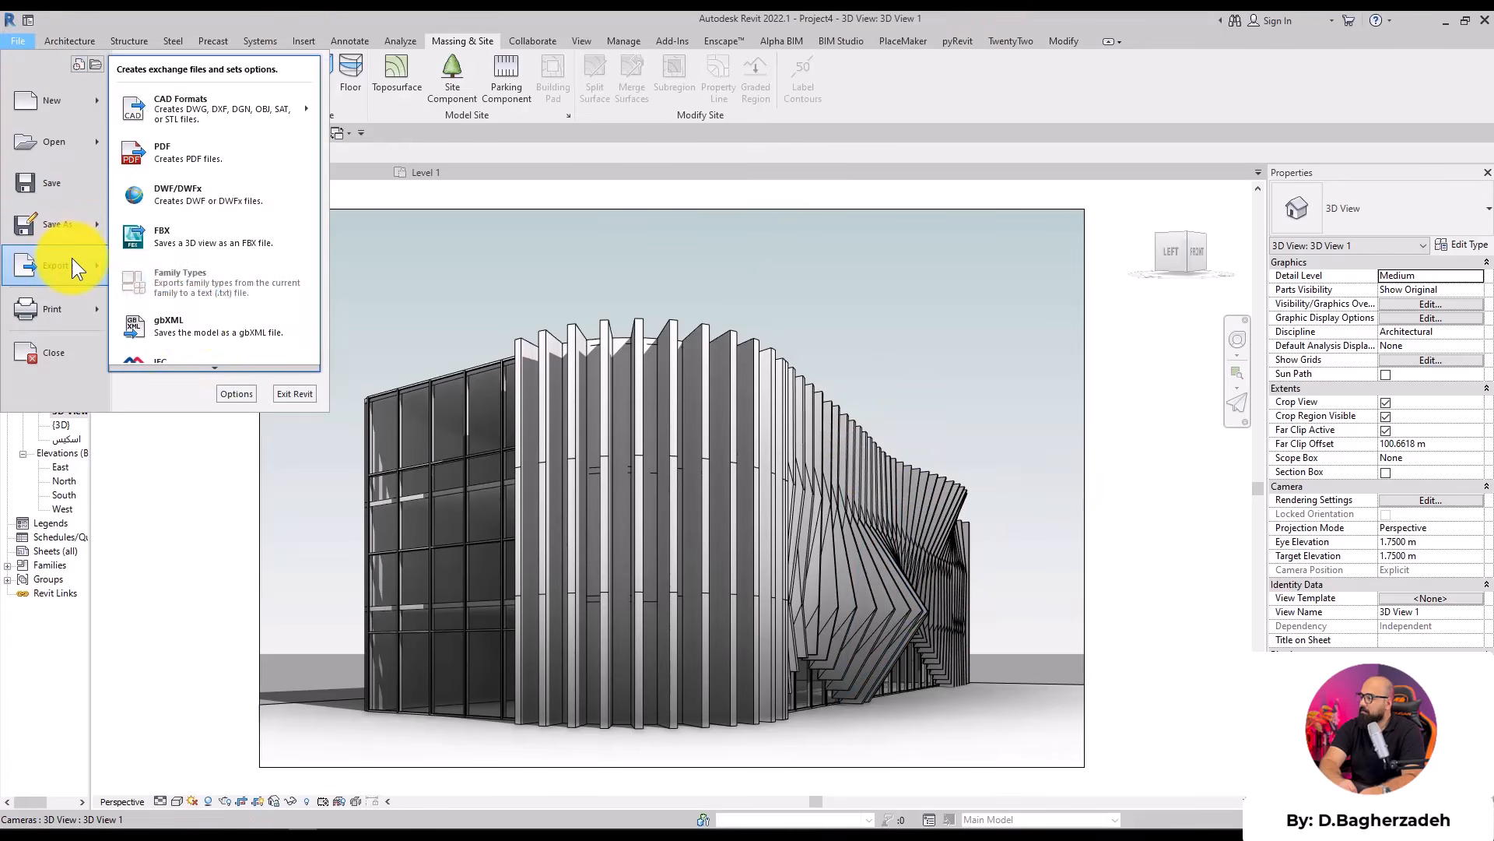
pyautogui.scroll(-4, 255, 367)
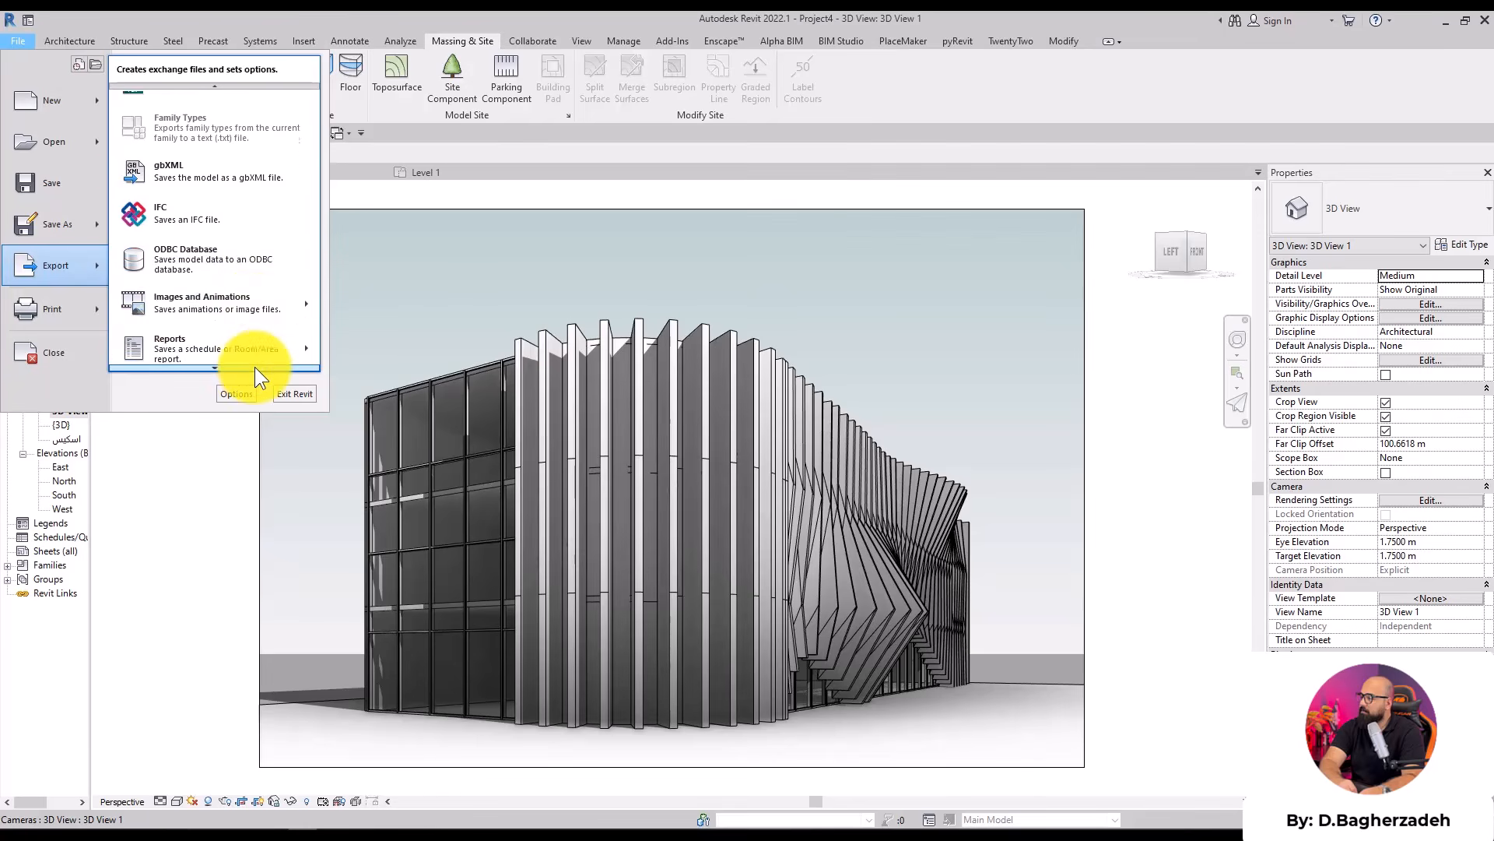
pyautogui.moveTo(257, 311)
pyautogui.click(381, 320)
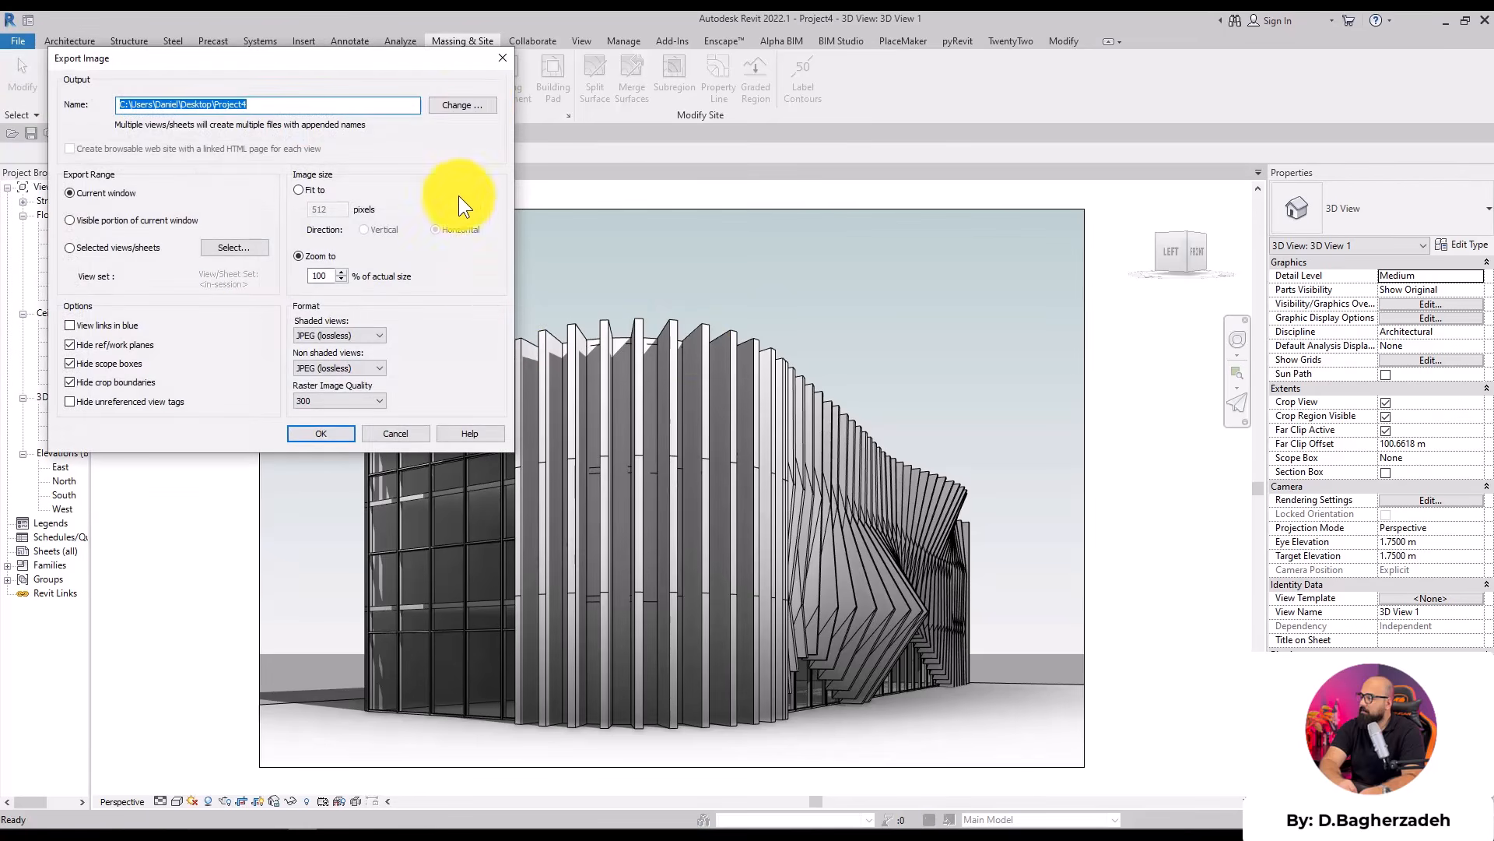
pyautogui.click(474, 106)
pyautogui.write('ALT 3')
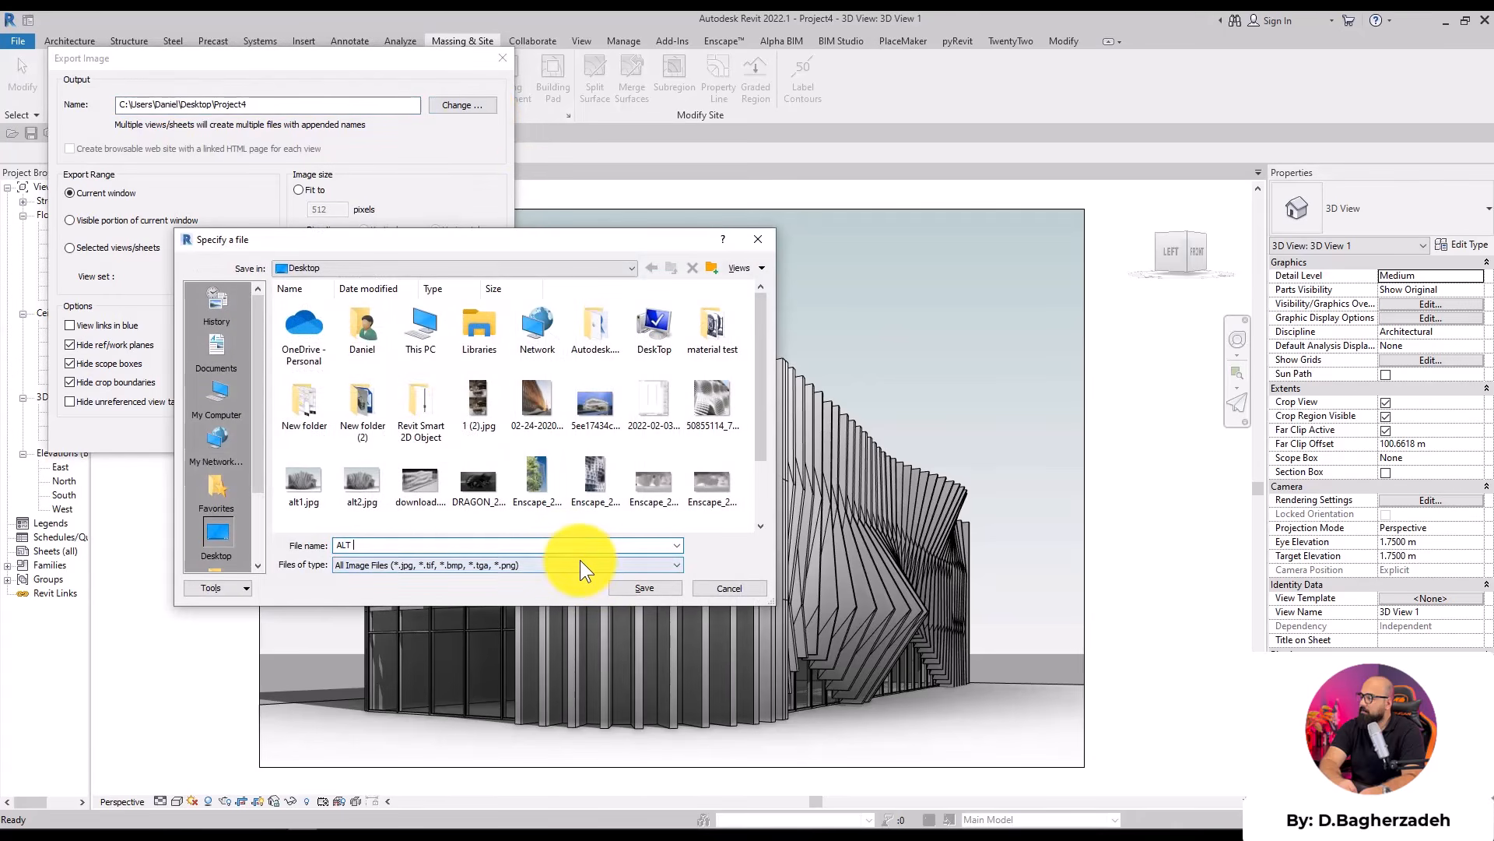
pyautogui.click(632, 591)
pyautogui.click(339, 425)
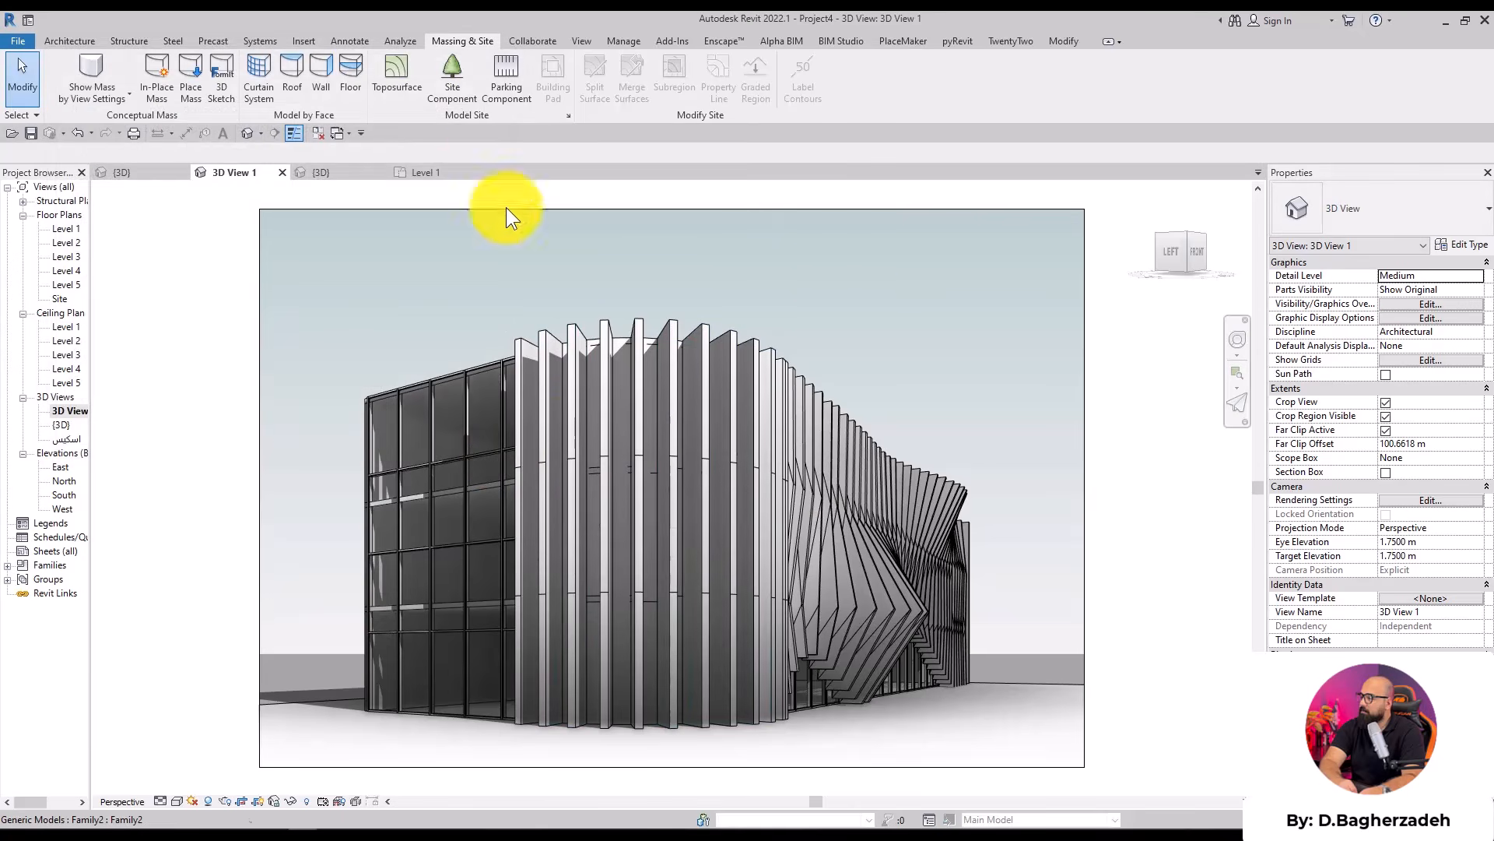
# Check the reference photos of finned facades over the default 3D view, and show mass form and floors
pyautogui.click(247, 132)
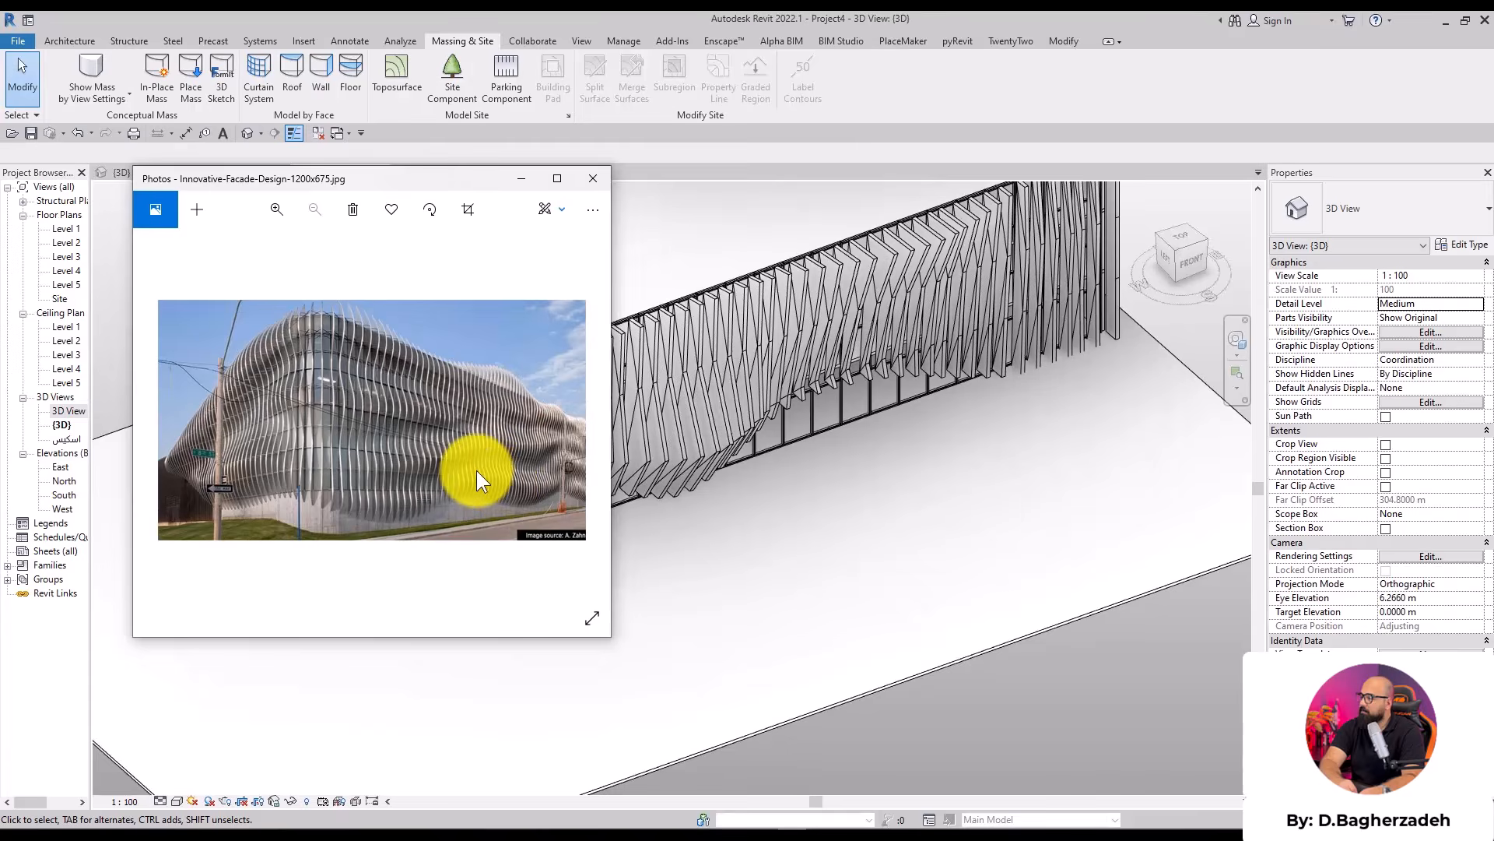
pyautogui.press('Right')
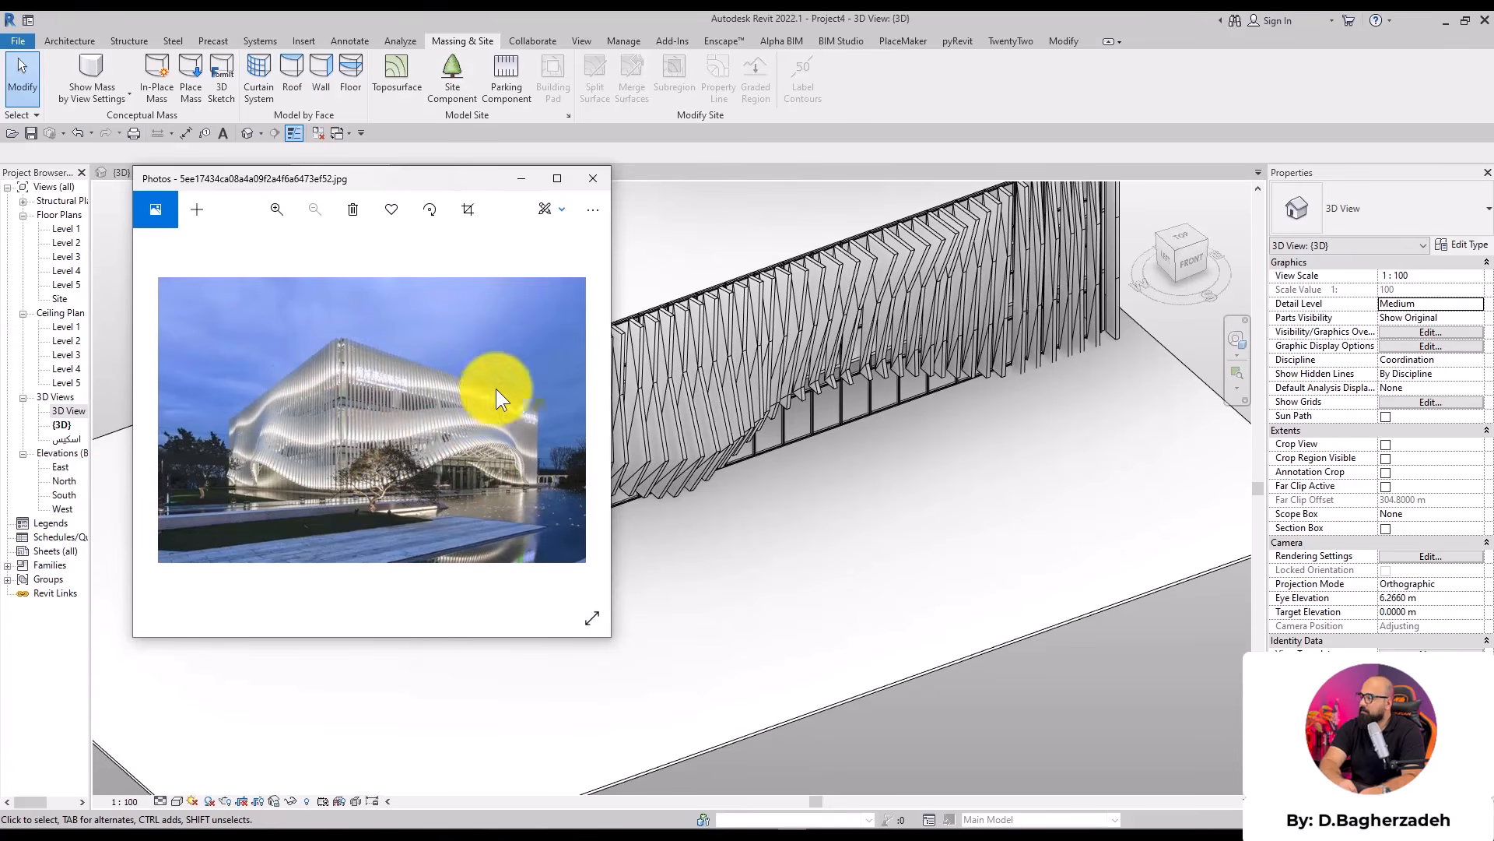
pyautogui.moveTo(538, 378)
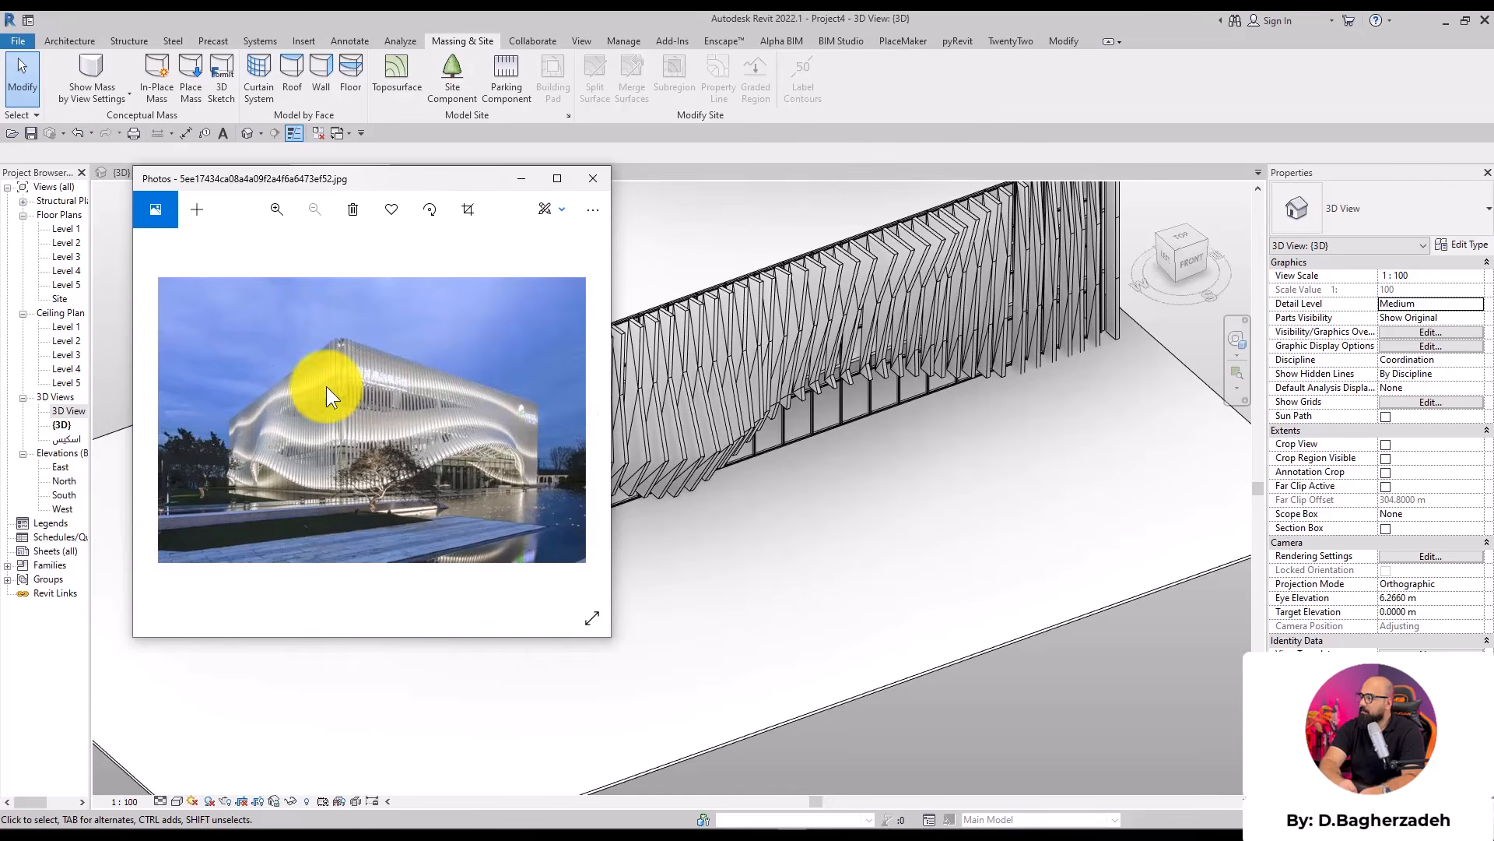
pyautogui.click(523, 179)
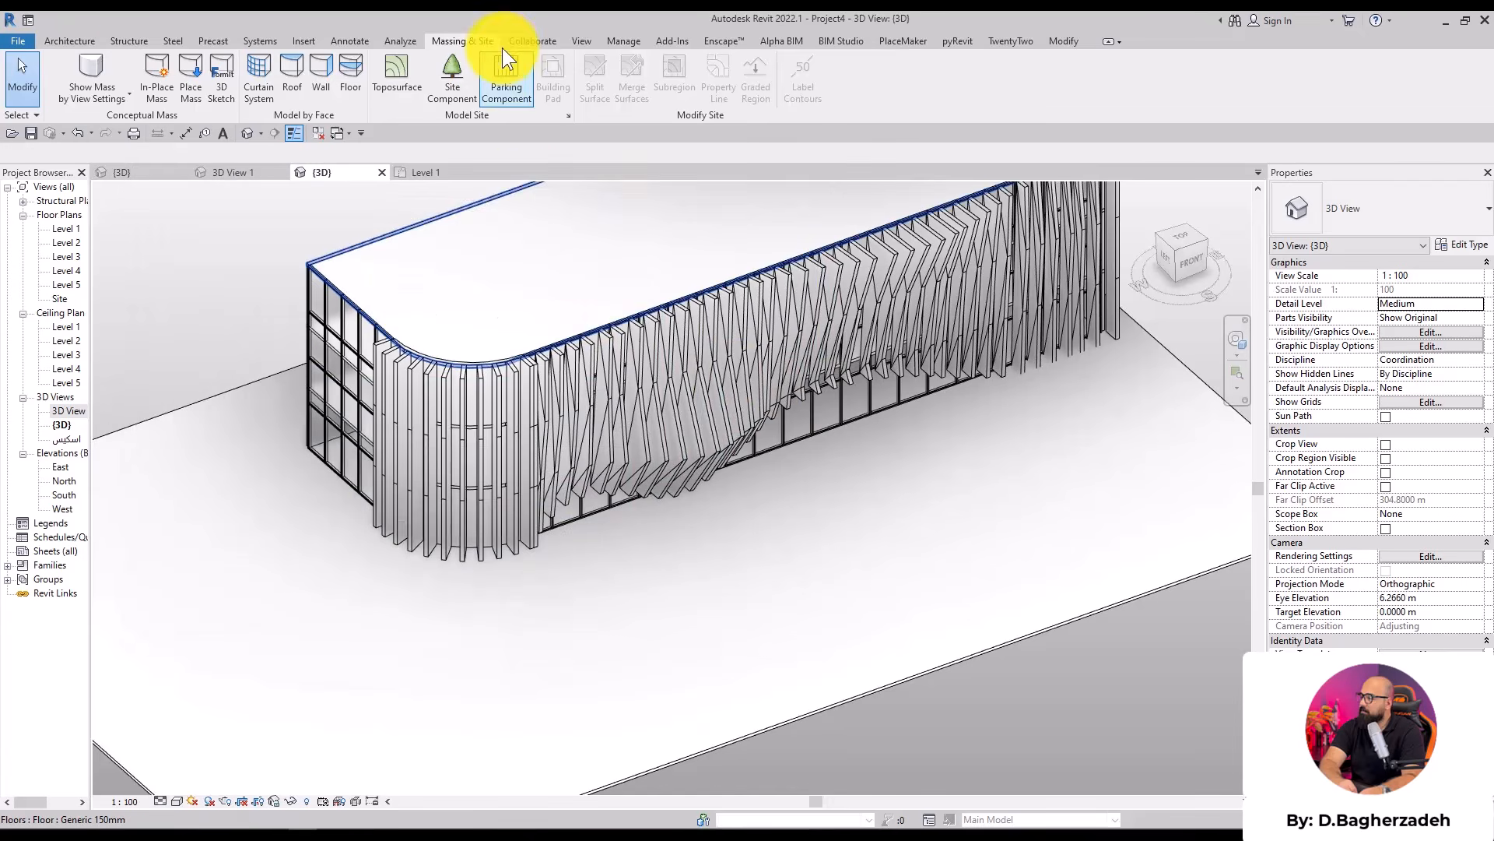
pyautogui.click(109, 68)
# Delete the in-place fin mass from the front wall and rounded corner
pyautogui.click(661, 390)
pyautogui.moveTo(920, 498); pyautogui.dragTo(768, 544, button='middle')
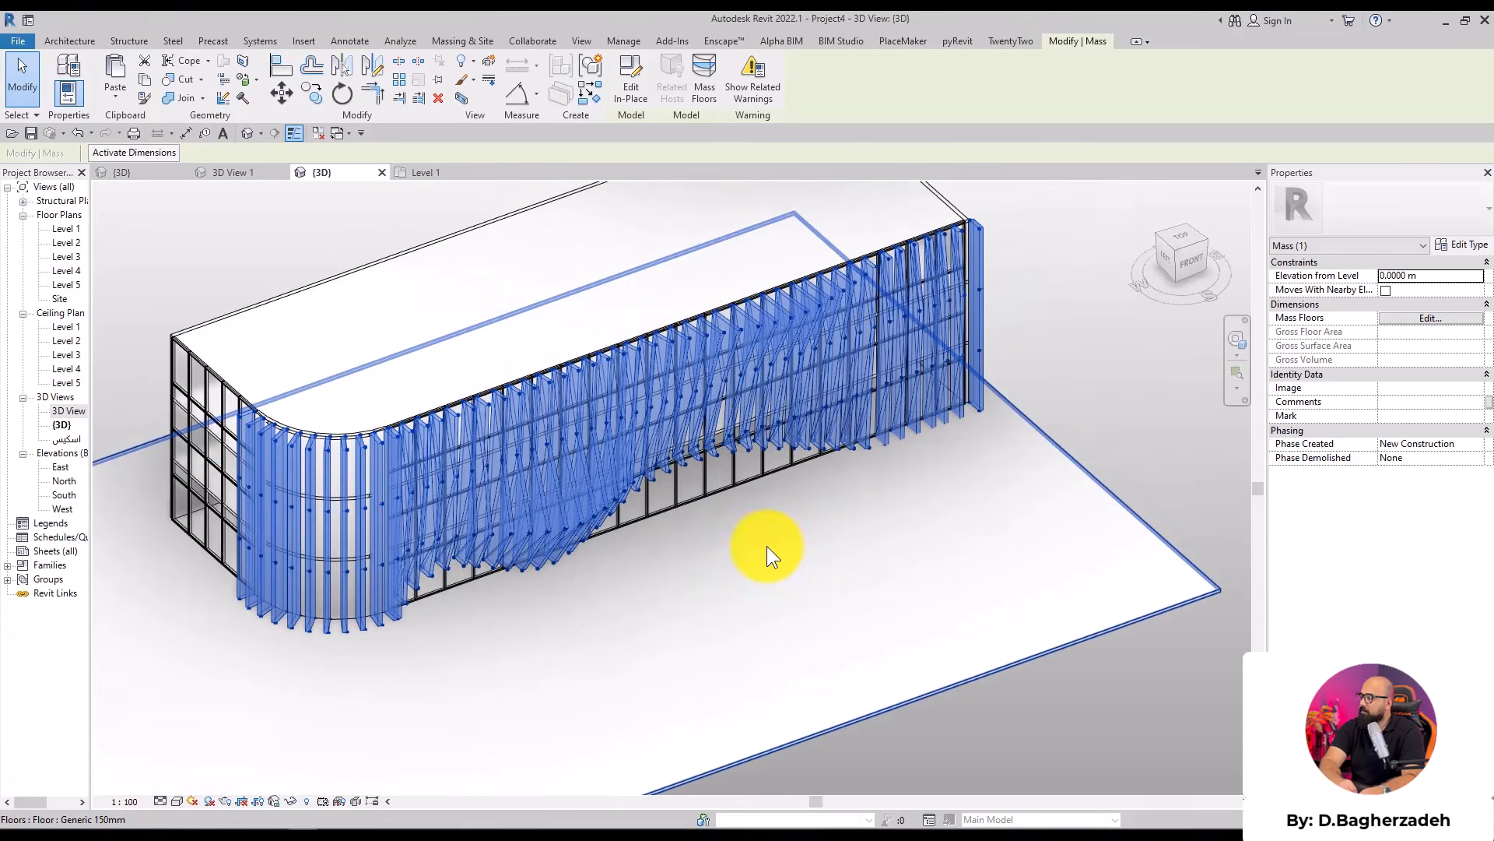
pyautogui.press('Delete')
pyautogui.scroll(-2, 905, 509)
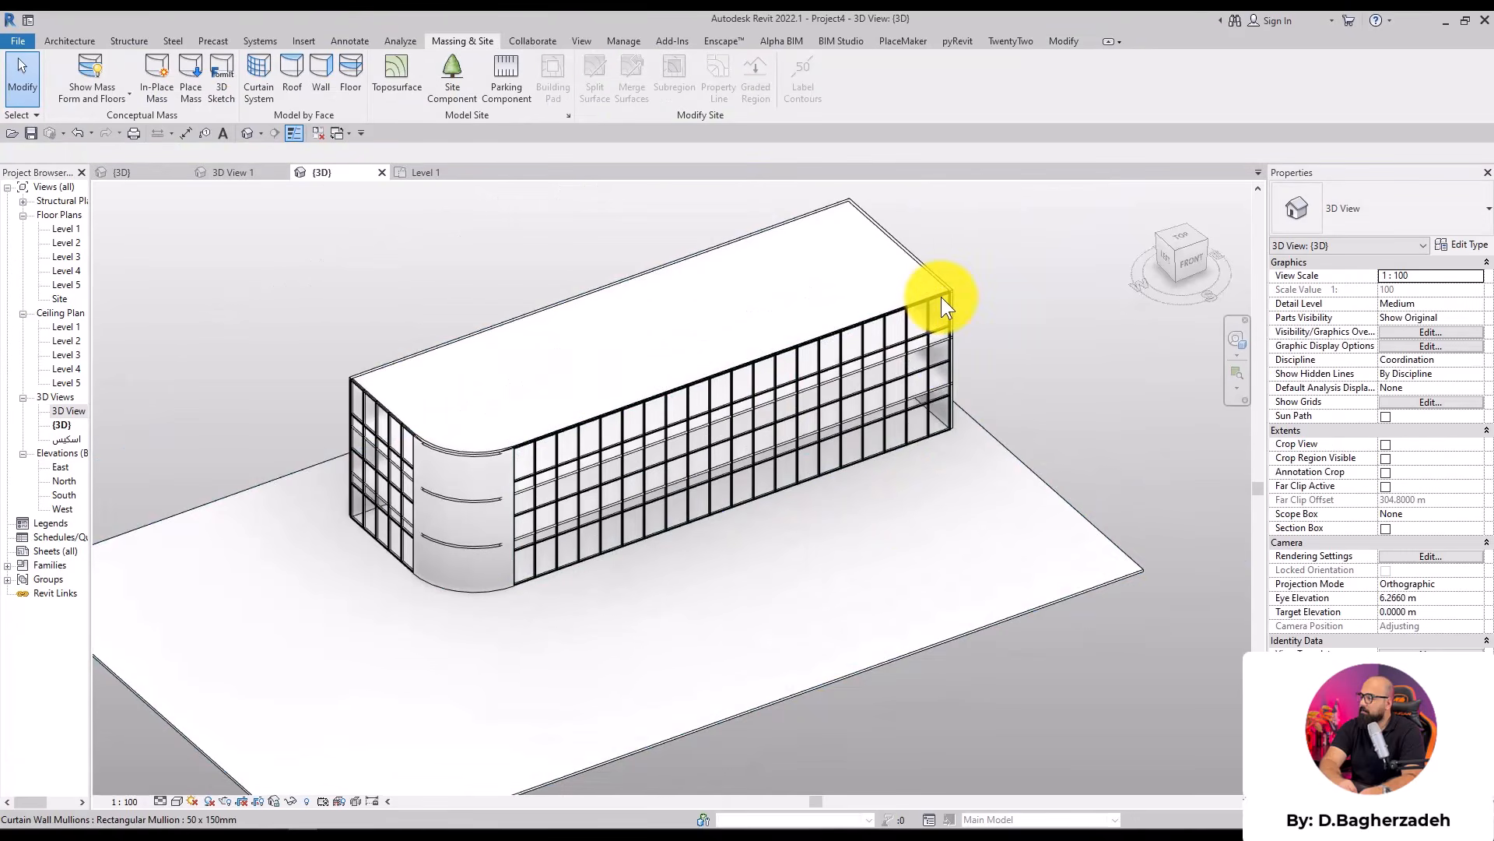
pyautogui.scroll(4, 941, 298)
pyautogui.moveTo(881, 423); pyautogui.dragTo(889, 411, button='middle')
pyautogui.scroll(-5, 889, 412)
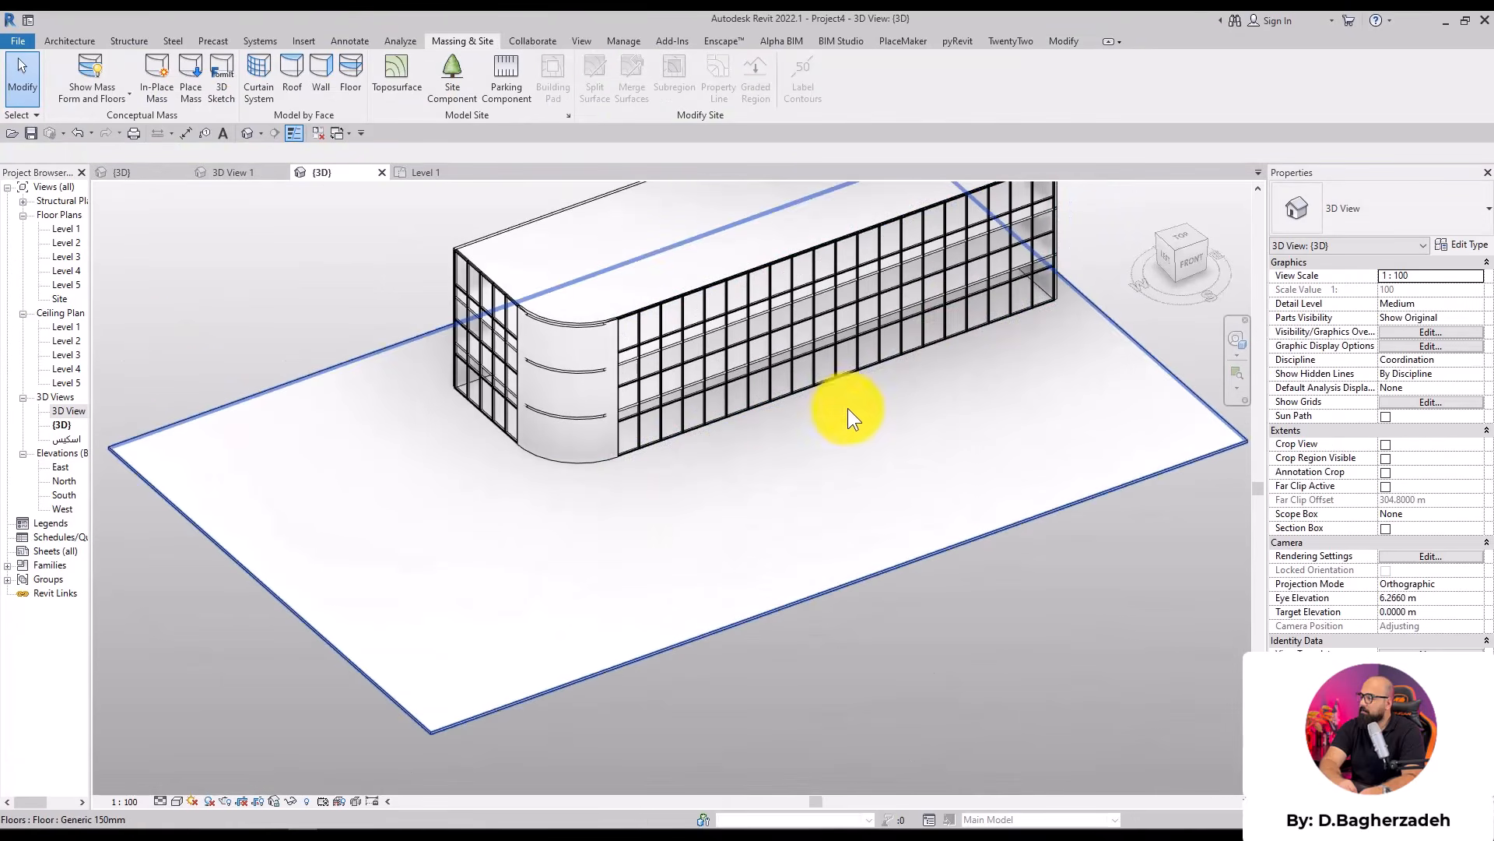
pyautogui.moveTo(710, 503); pyautogui.dragTo(606, 530, button='middle')
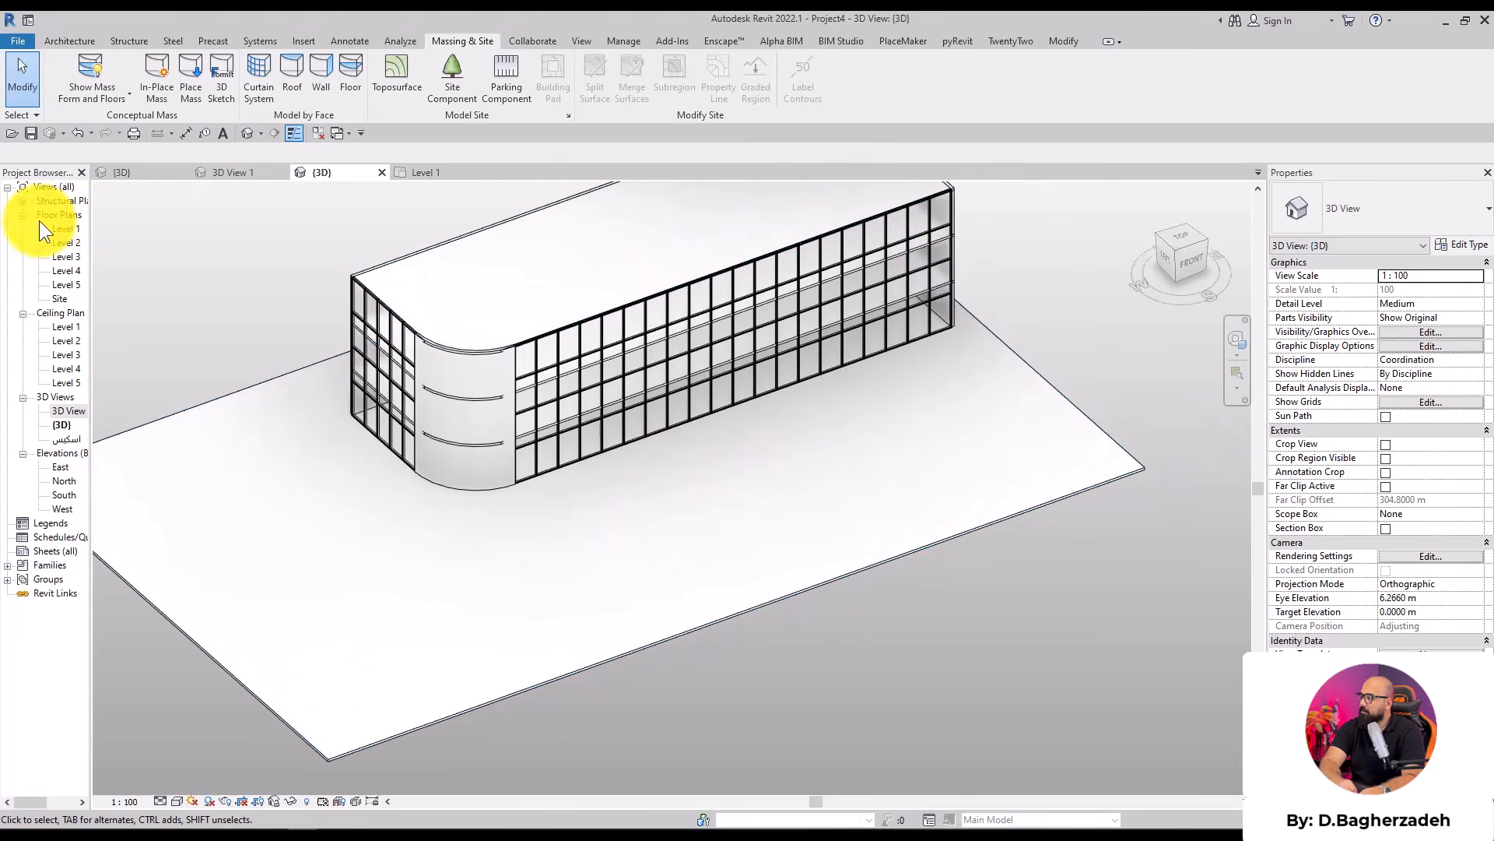
# In the Level 1 floor plan, edit the facade mass in place and delete all its existing geometry
pyautogui.doubleClick(71, 228)
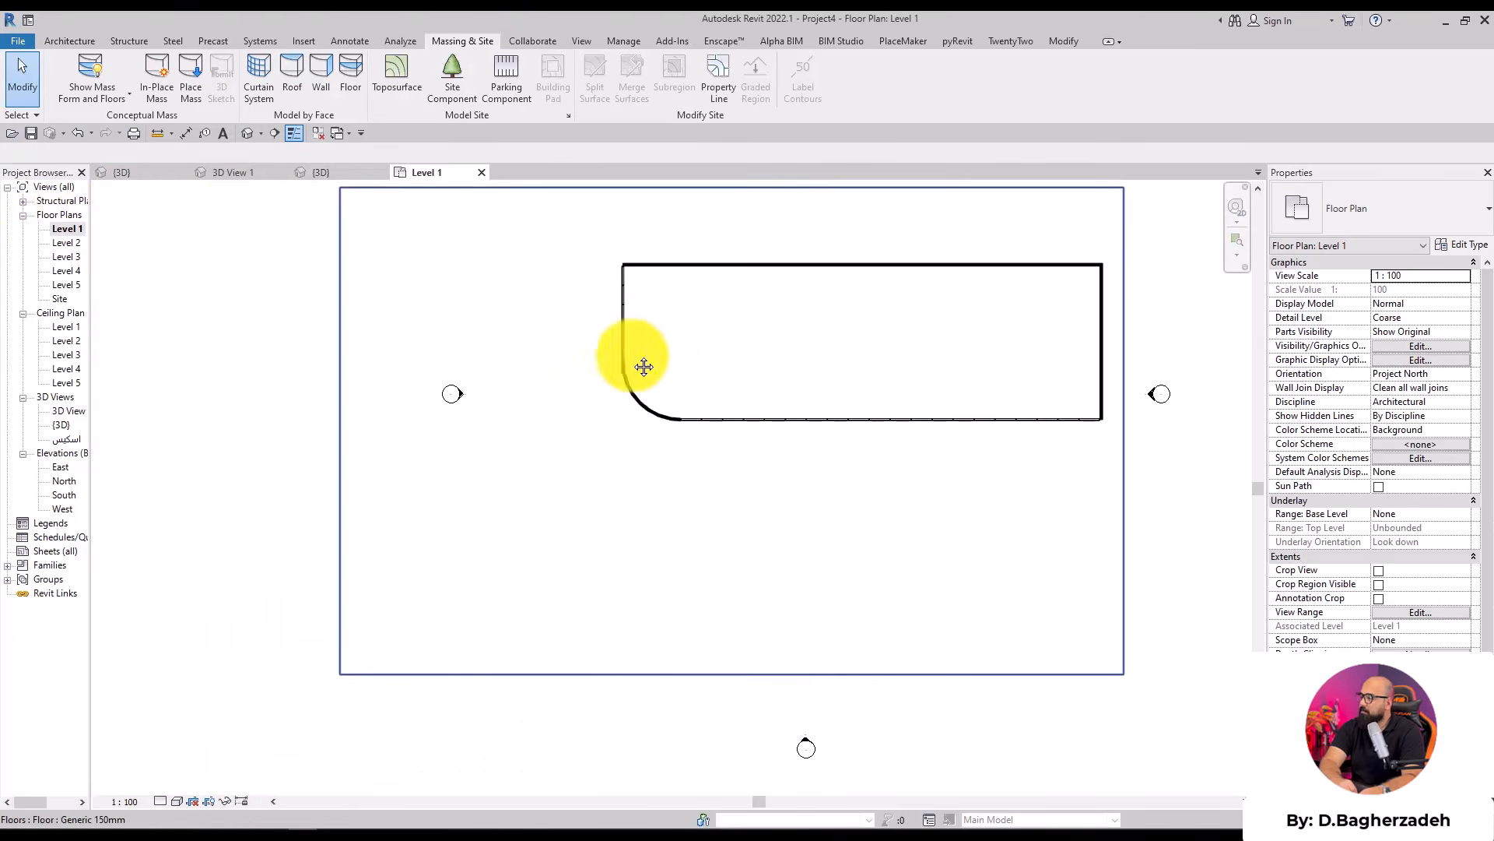
pyautogui.click(615, 452)
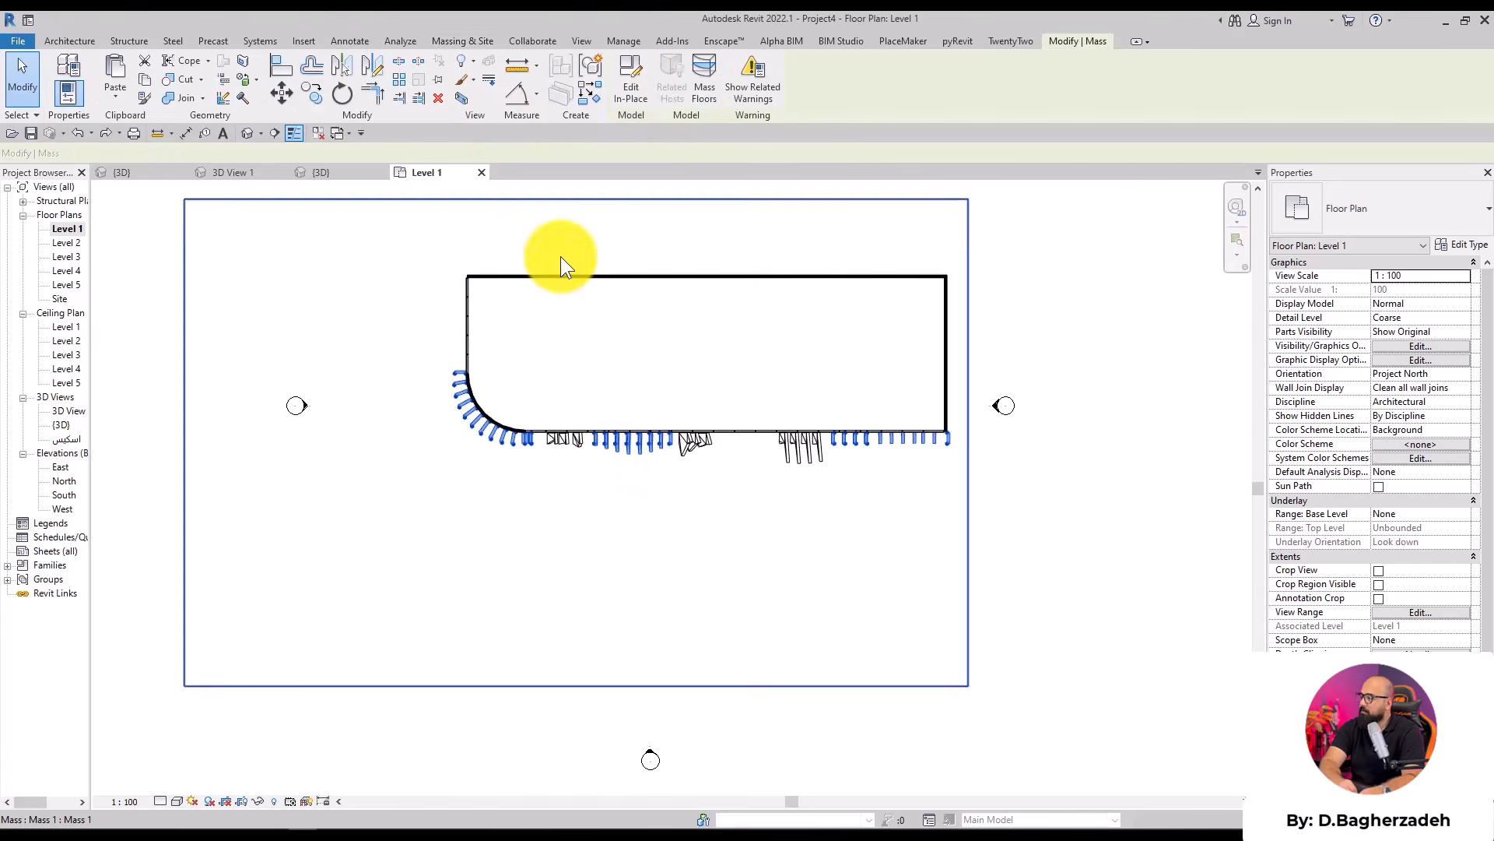
pyautogui.click(631, 90)
pyautogui.moveTo(355, 262); pyautogui.dragTo(1188, 585)
pyautogui.press('Delete')
# Create a model line on the outer edge of the rounded corner by picking the curved wall
pyautogui.scroll(1, 781, 483)
pyautogui.moveTo(736, 439); pyautogui.dragTo(834, 599, button='middle')
pyautogui.scroll(1, 339, 185)
pyautogui.click(237, 96)
pyautogui.moveTo(519, 589); pyautogui.dragTo(430, 402, button='middle')
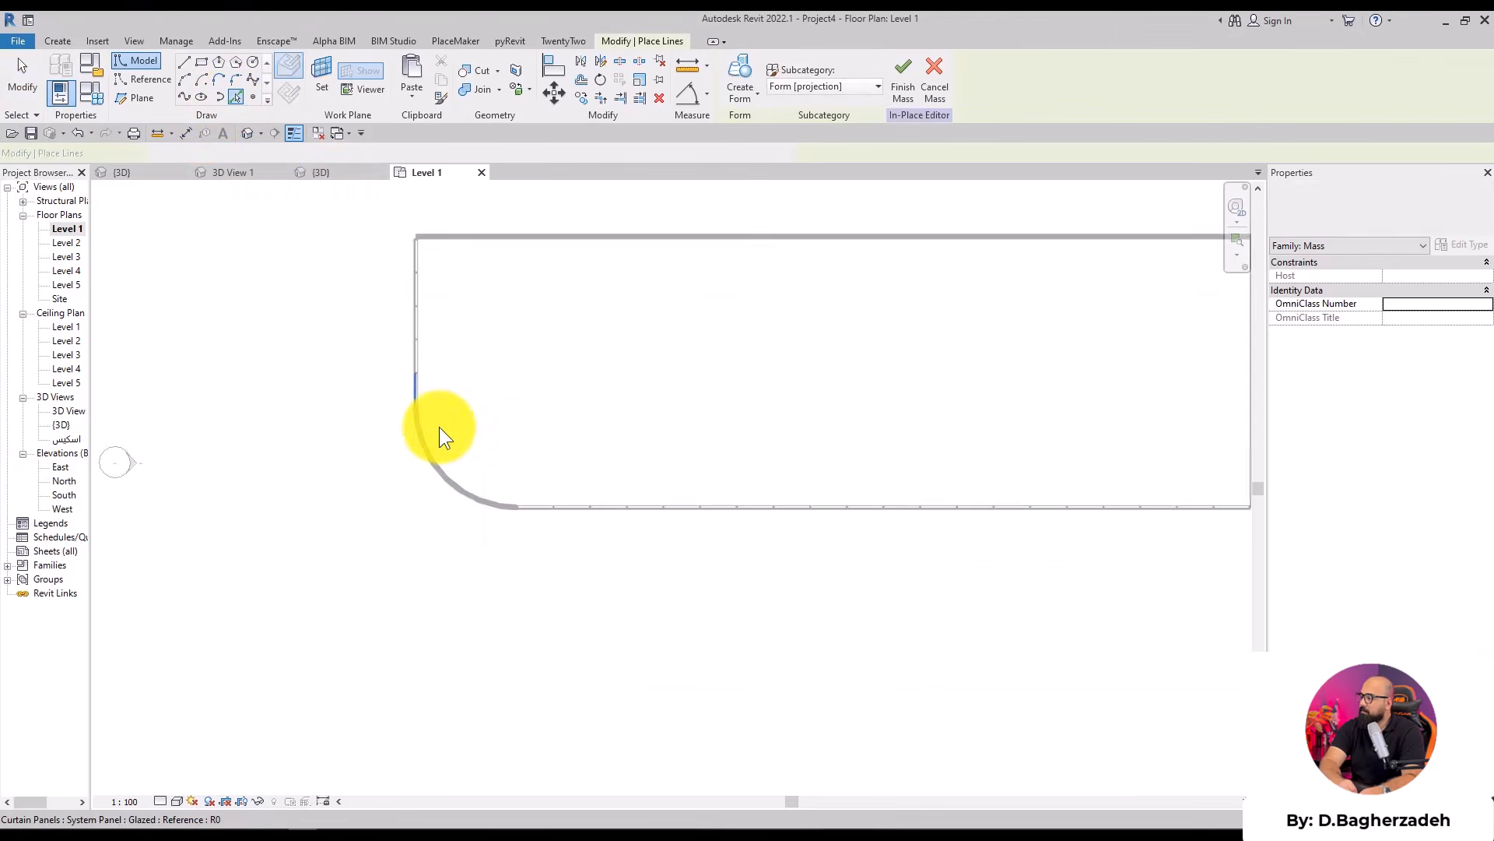
pyautogui.scroll(2, 436, 436)
pyautogui.click(409, 450)
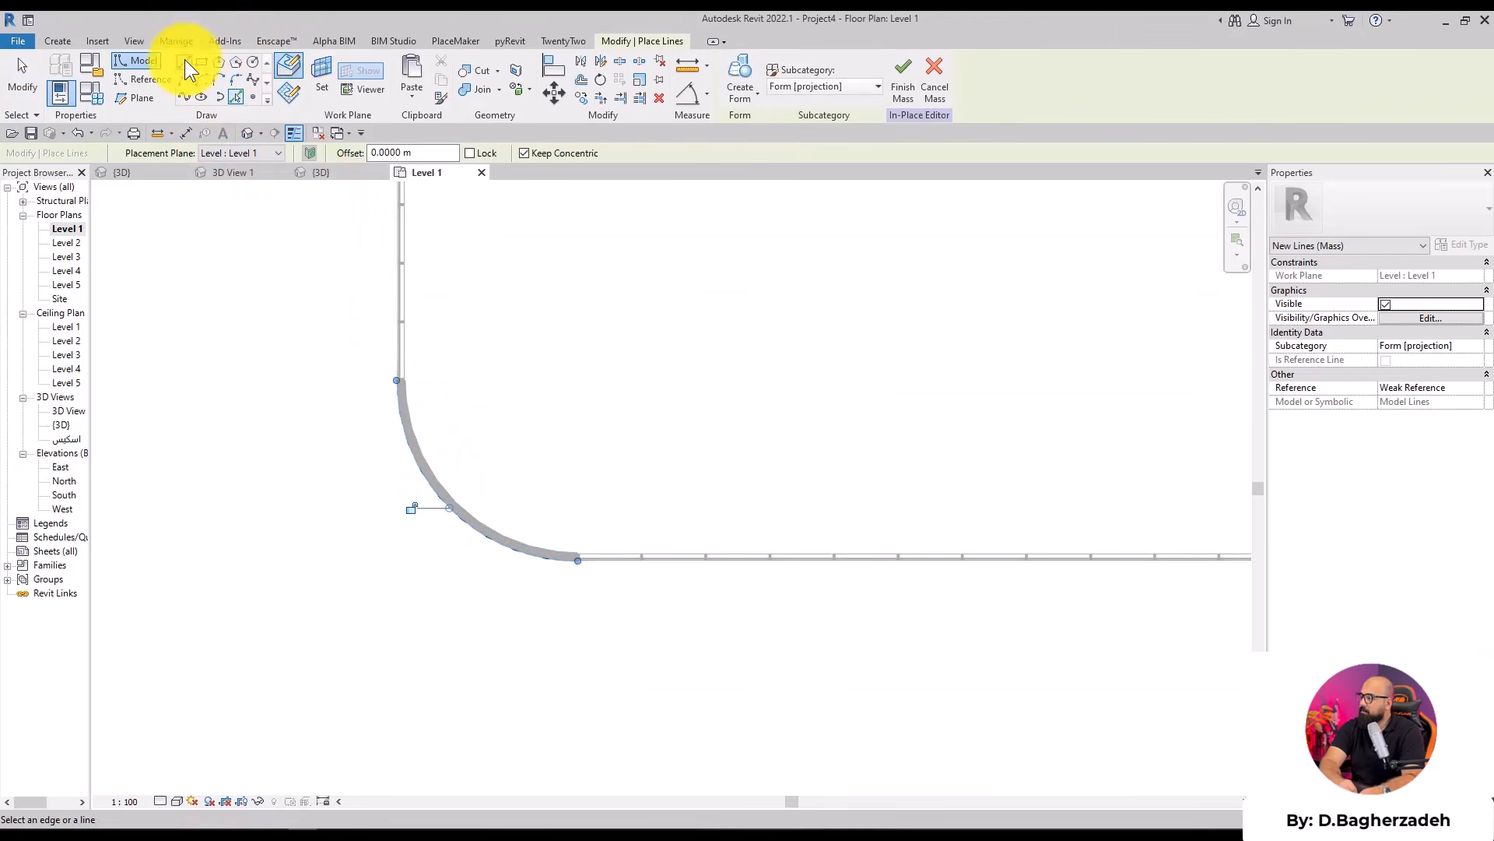
# Draw a straight model line along the short side wall from the corner arc's end to the building's back corner
pyautogui.click(184, 61)
pyautogui.click(397, 380)
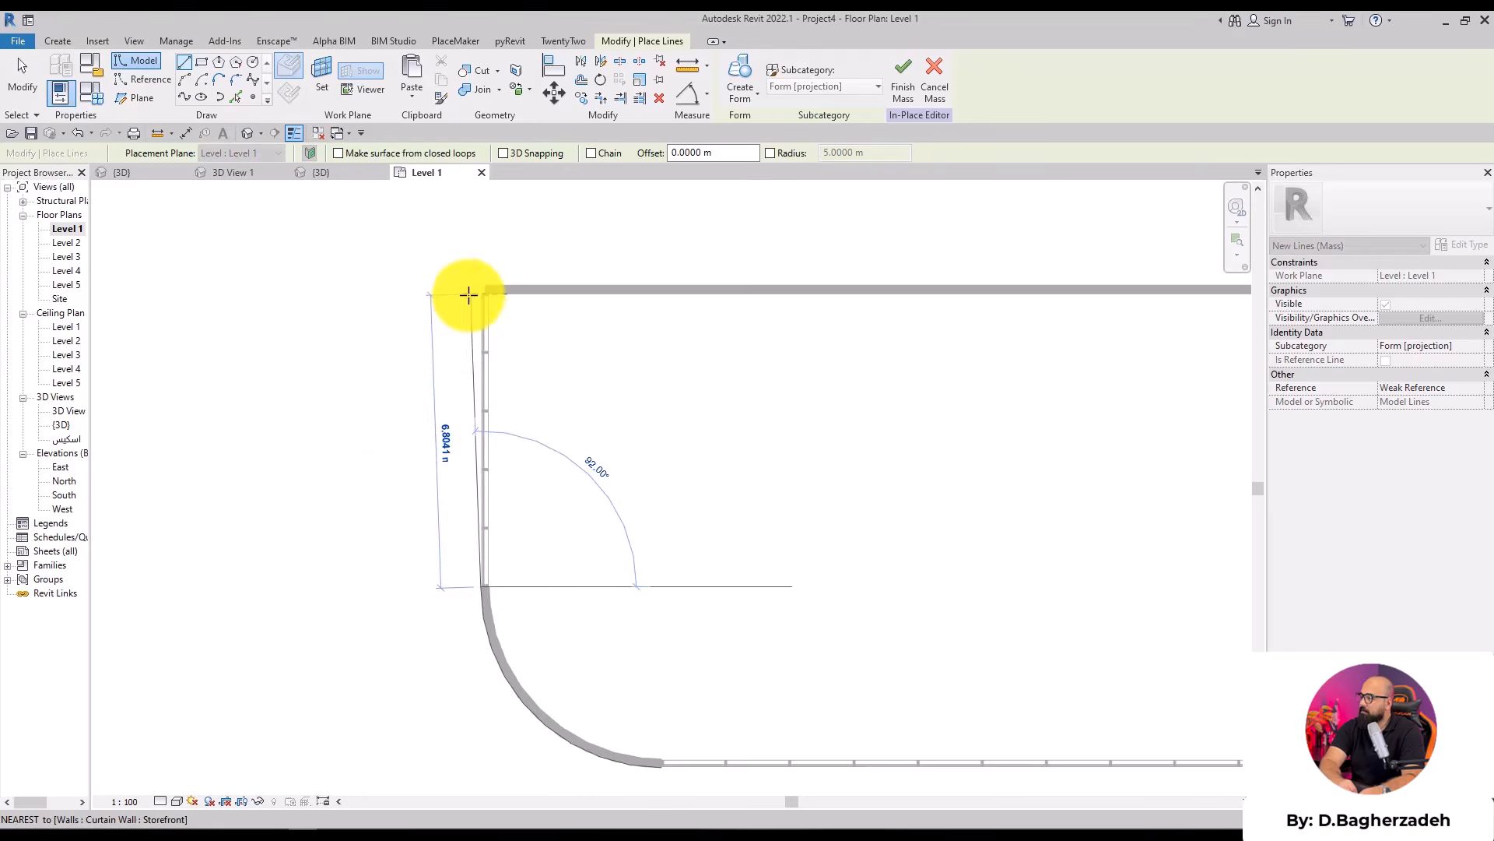
pyautogui.click(478, 285)
# Draw a model line about 30 m long along the front wall from the rounded corner to the far end
pyautogui.moveTo(661, 350); pyautogui.dragTo(359, 147, button='middle')
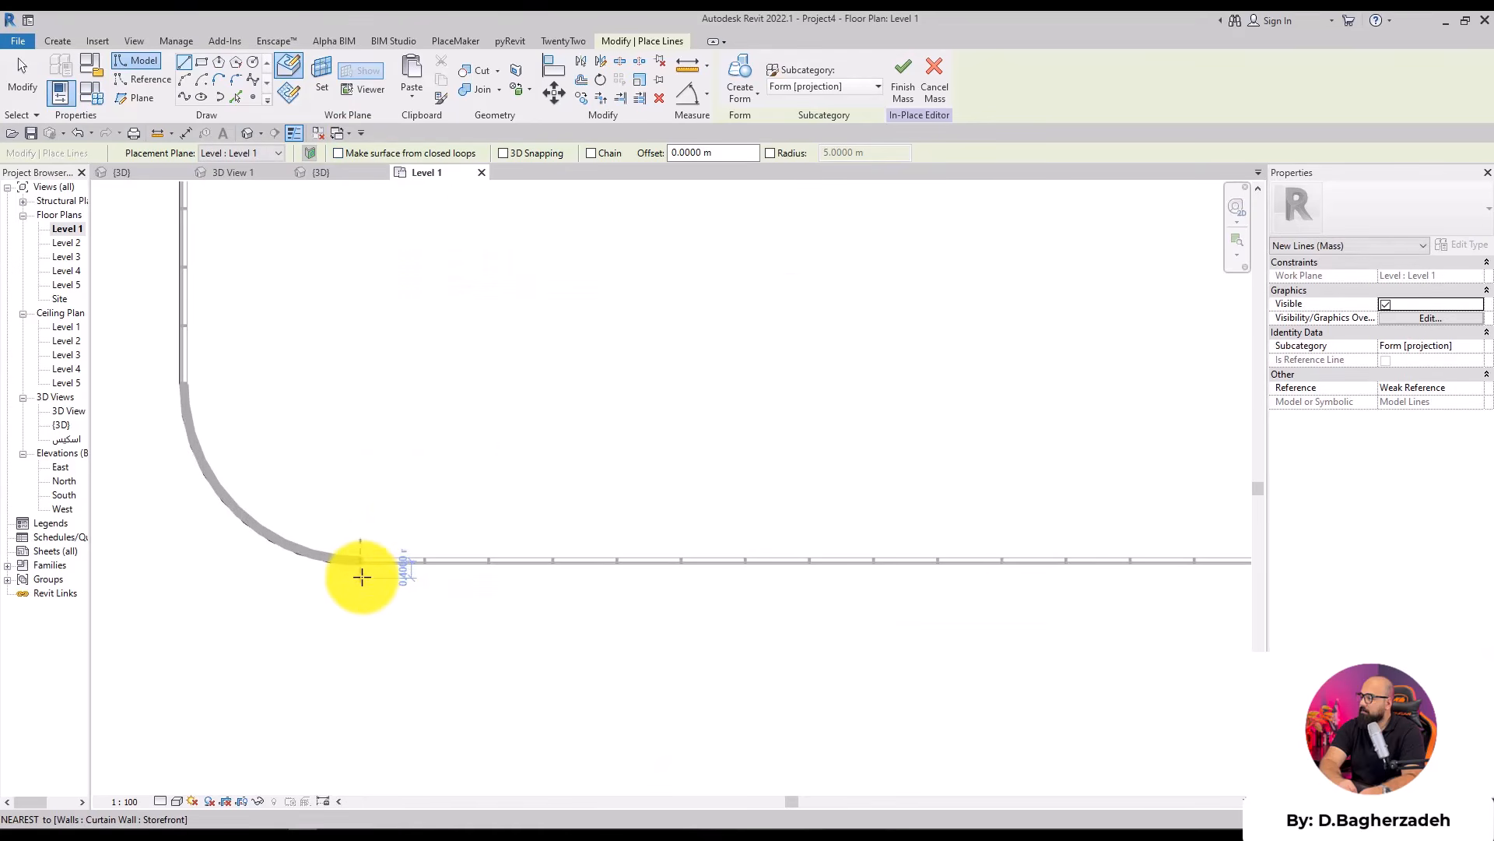
pyautogui.click(358, 567)
pyautogui.scroll(-4, 688, 544)
pyautogui.moveTo(1168, 573); pyautogui.dragTo(773, 510, button='middle')
pyautogui.scroll(3, 774, 511)
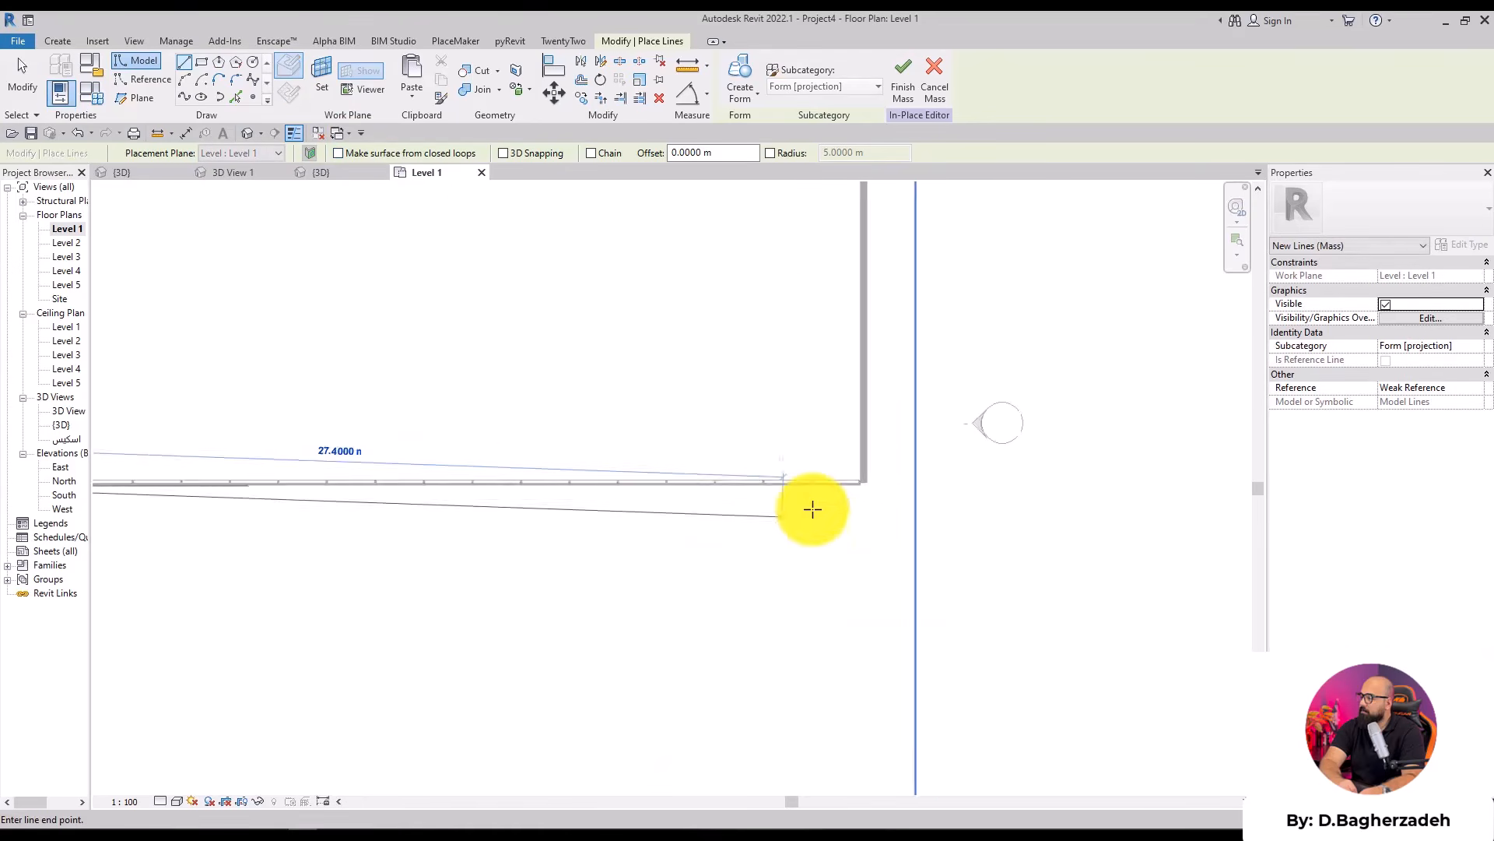
pyautogui.click(881, 488)
pyautogui.scroll(-3, 703, 532)
pyautogui.moveTo(540, 559); pyautogui.dragTo(821, 579, button='middle')
pyautogui.press('Escape')
# Divide the rounded corner's arc with Divide Path
pyautogui.scroll(4, 350, 470)
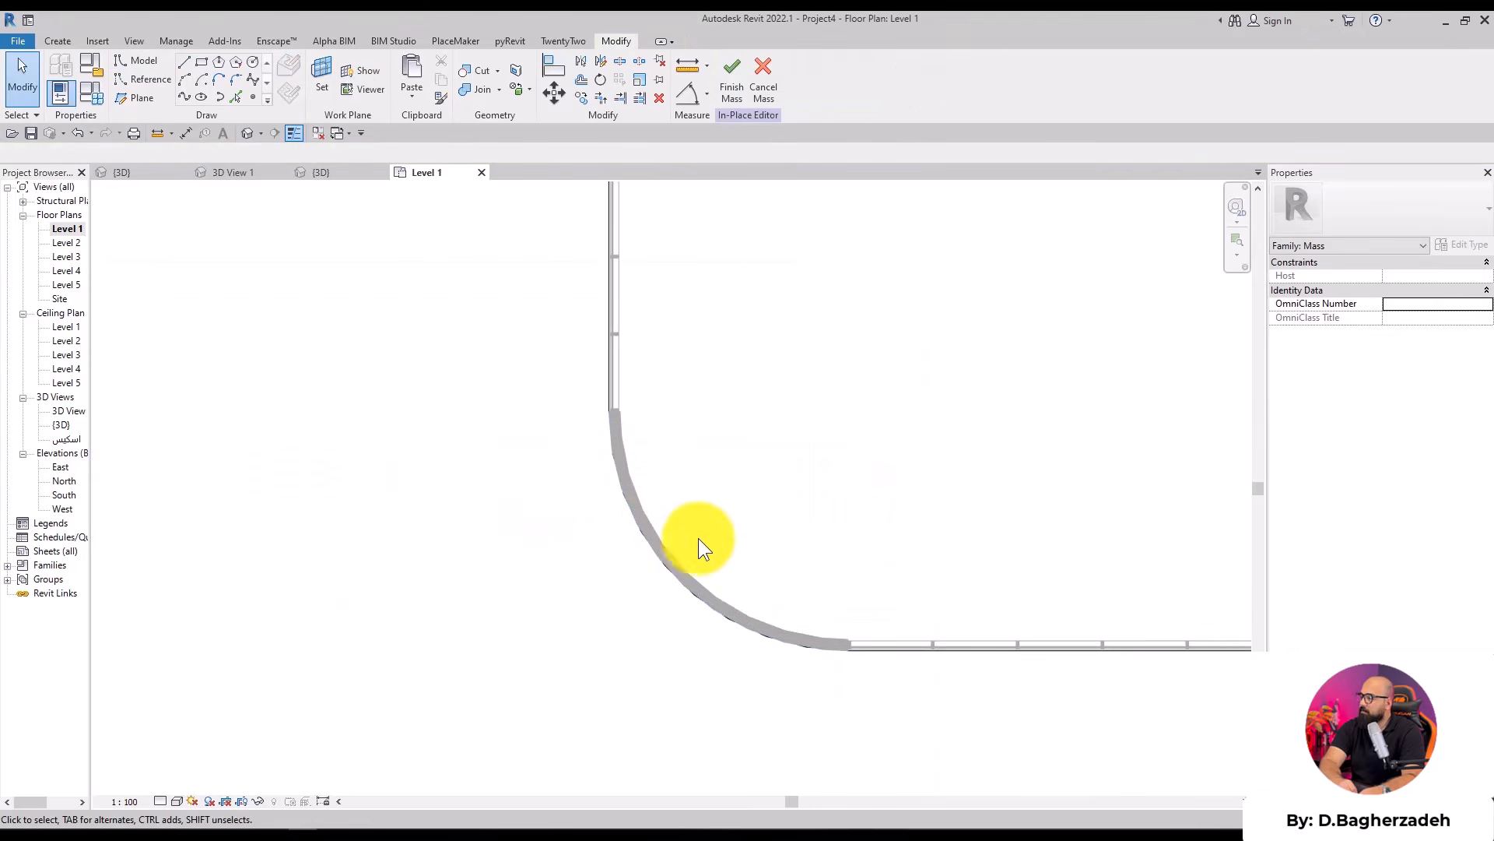
pyautogui.click(602, 603)
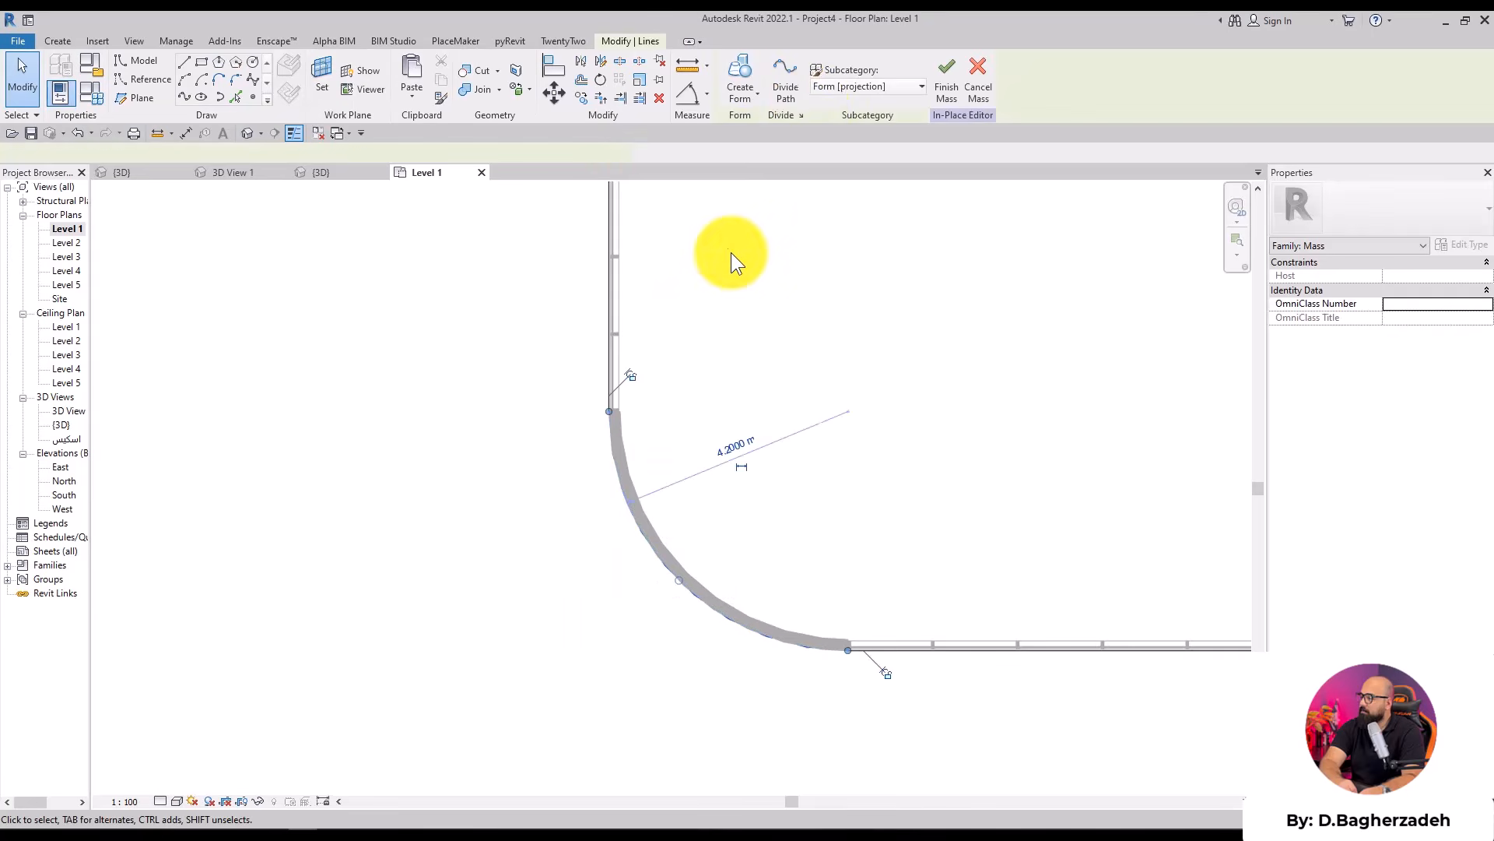
pyautogui.click(920, 525)
# Select the front wall and short side wall model lines together and divide both paths
pyautogui.moveTo(920, 525); pyautogui.dragTo(734, 530, button='middle')
pyautogui.scroll(-4, 679, 509)
pyautogui.scroll(1, 490, 420)
pyautogui.moveTo(490, 420); pyautogui.dragTo(334, 344, button='middle')
pyautogui.click(688, 527)
pyautogui.keyDown('ctrl'); pyautogui.moveTo(534, 242); pyautogui.dragTo(317, 294); pyautogui.keyUp('ctrl')
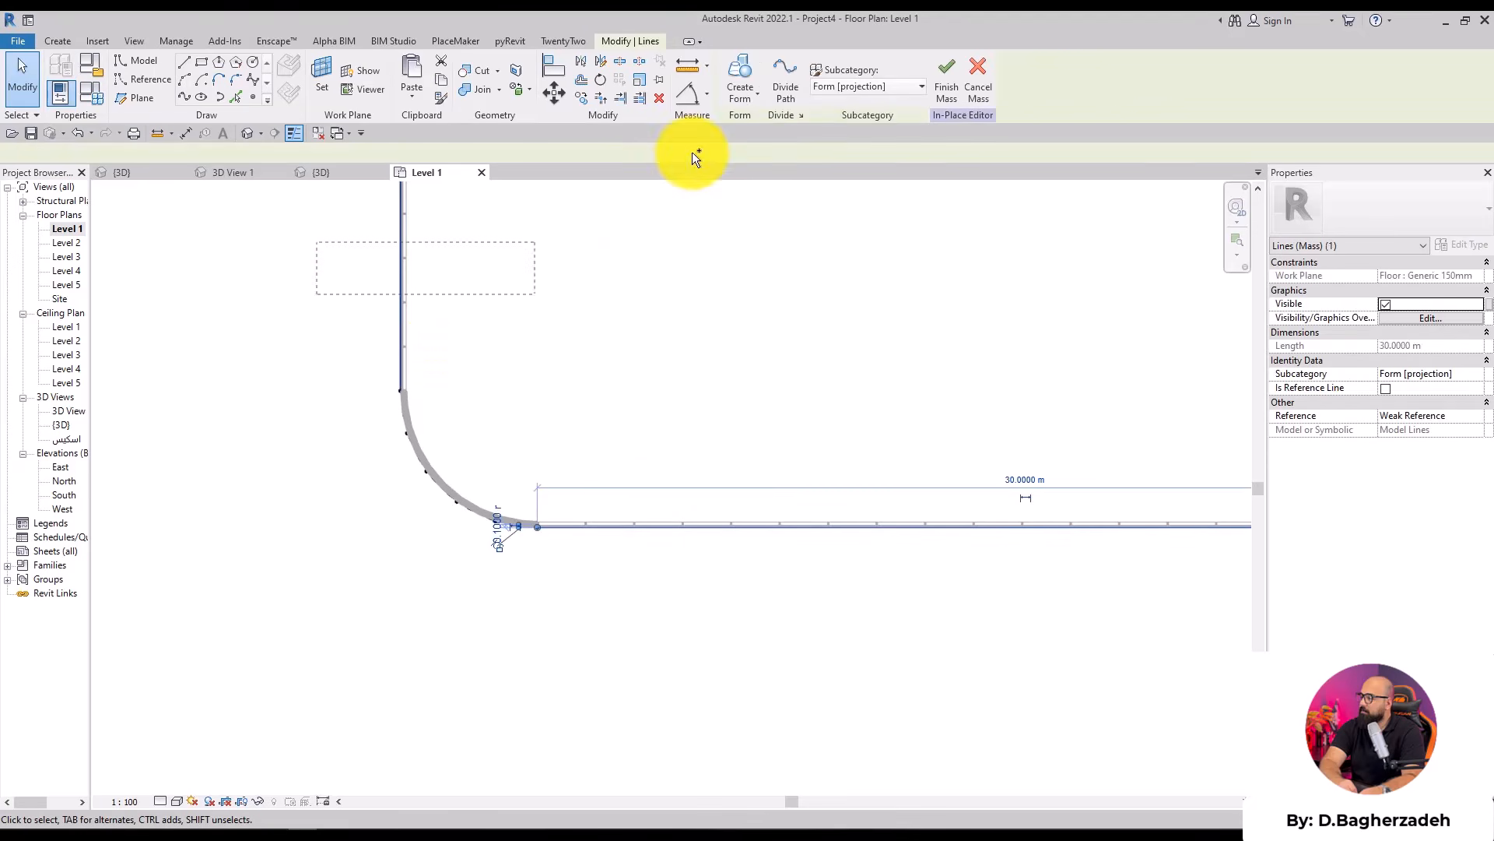
pyautogui.click(792, 78)
pyautogui.scroll(-3, 679, 395)
pyautogui.click(950, 455)
# Set the node number of the divided path along the front wall to 9
pyautogui.moveTo(973, 481); pyautogui.dragTo(934, 478, button='middle')
pyautogui.scroll(3, 957, 464)
pyautogui.moveTo(848, 413); pyautogui.dragTo(748, 599)
pyautogui.scroll(-3, 847, 463)
pyautogui.moveTo(1020, 391); pyautogui.dragTo(937, 400, button='middle')
pyautogui.click(850, 488)
pyautogui.click(1426, 289)
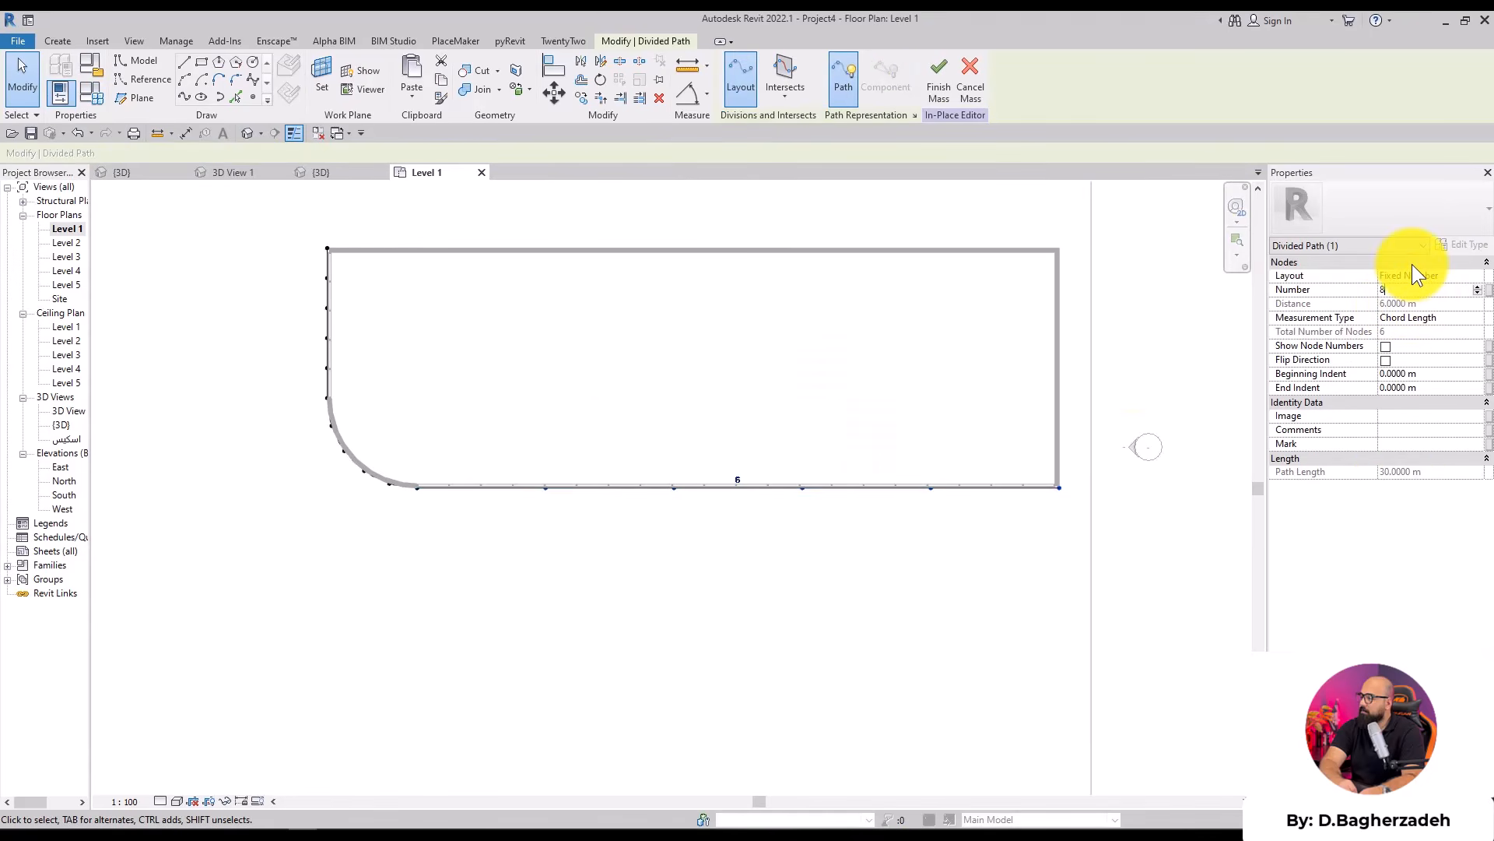
pyautogui.press('Return')
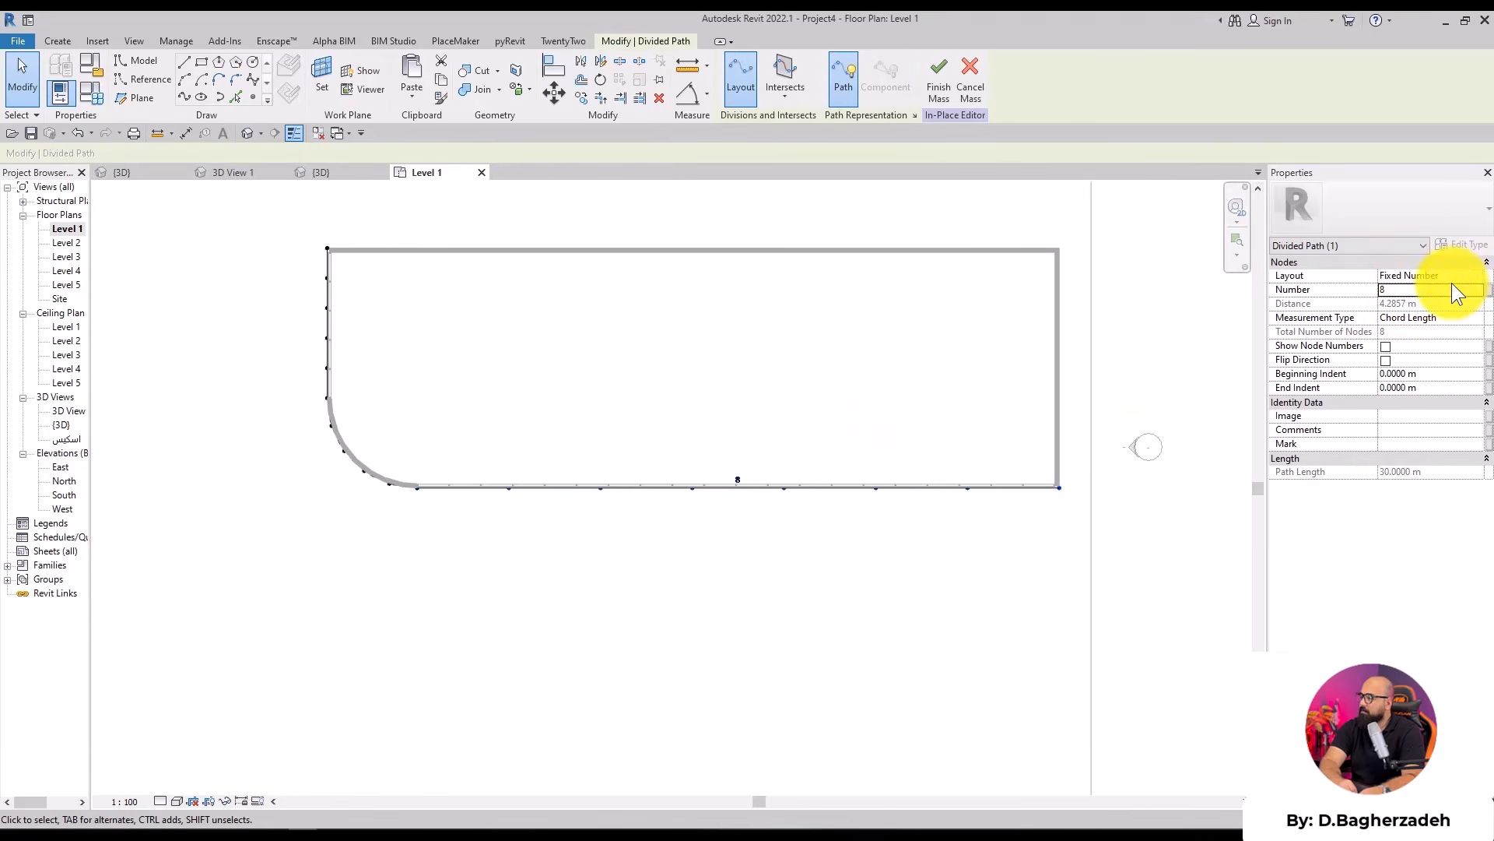
pyautogui.press('BackSpace')
pyautogui.write('9')
pyautogui.press('Return')
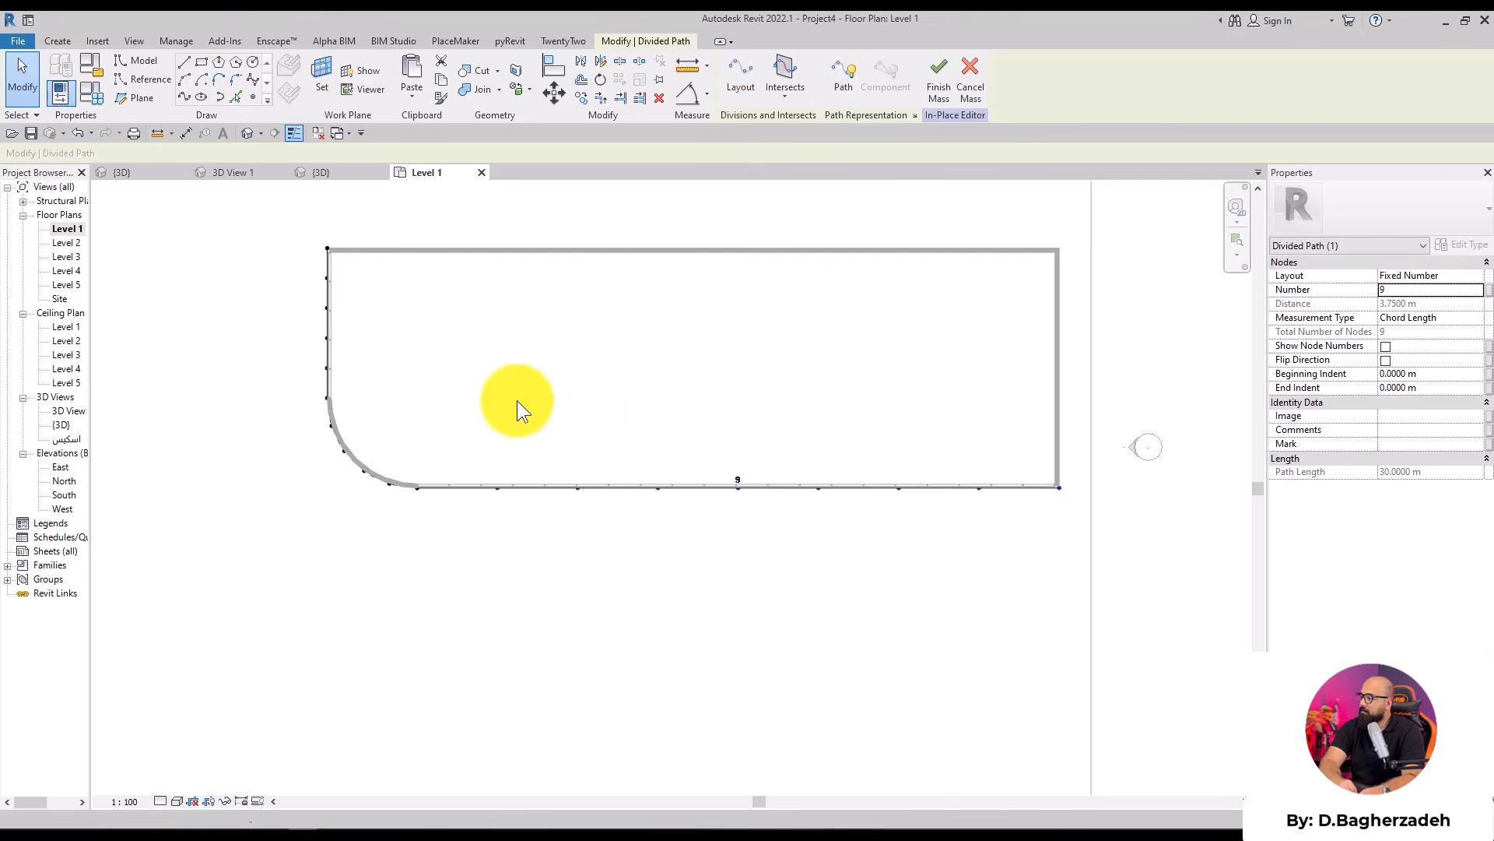
# Start a spline through points along the short side wall, snapping to the divided path nodes down to the rounded corner
pyautogui.scroll(2, 354, 276)
pyautogui.press('Escape')
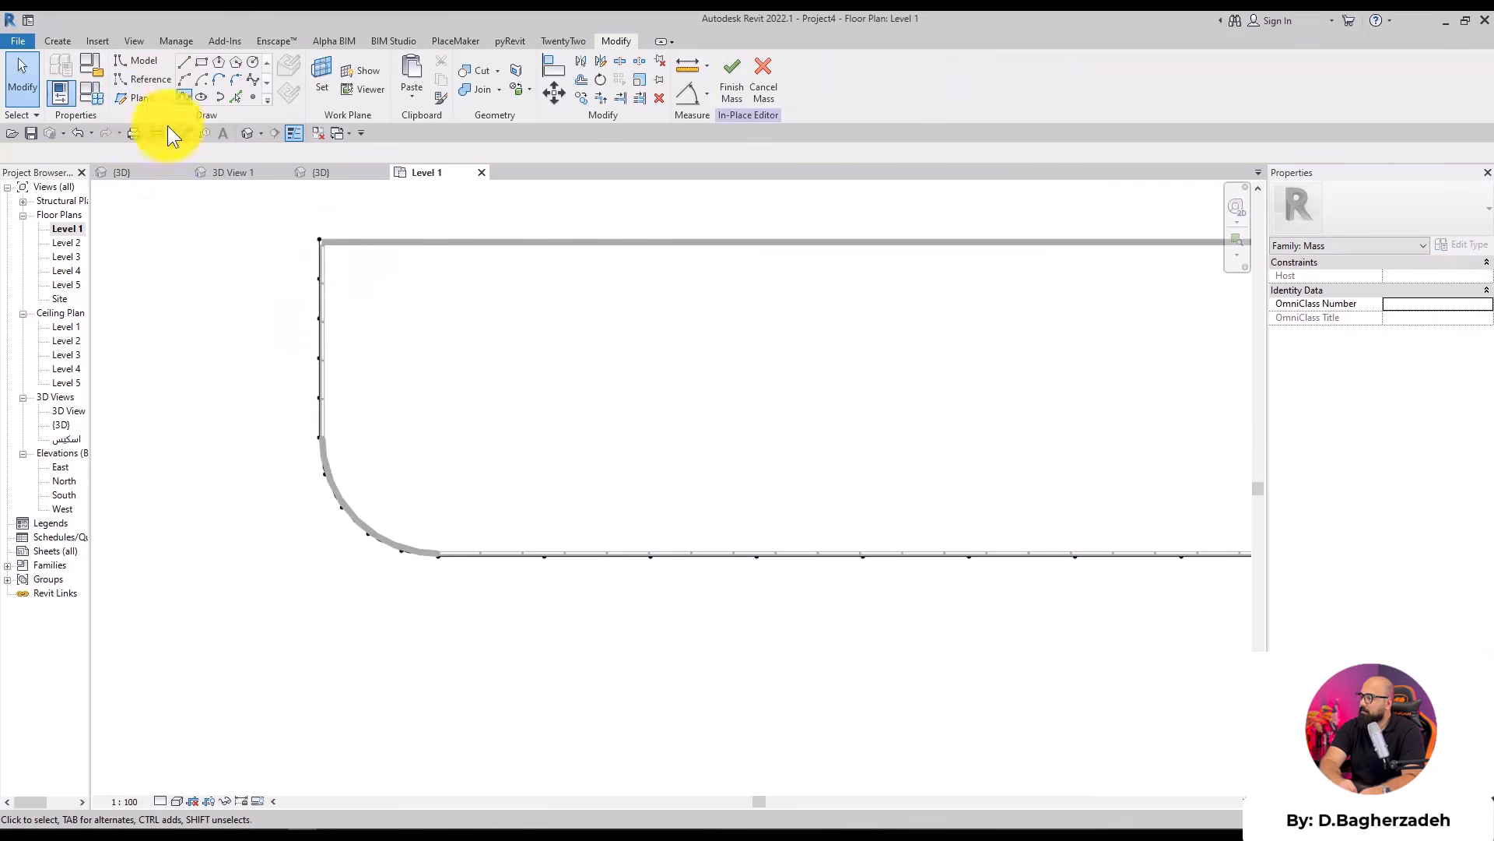
pyautogui.click(183, 95)
pyautogui.scroll(3, 457, 276)
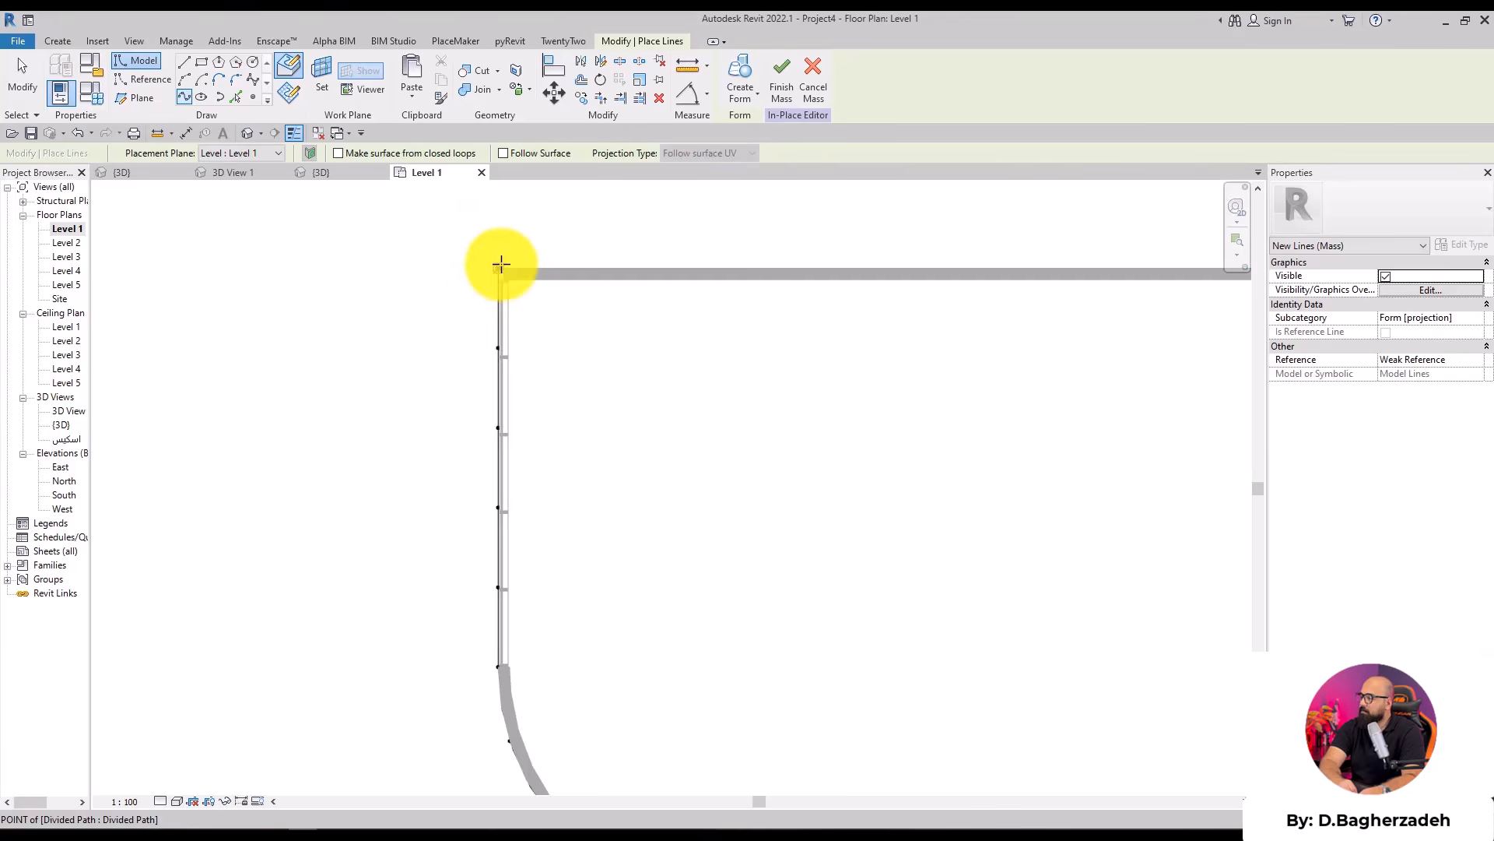
pyautogui.click(498, 268)
pyautogui.click(498, 348)
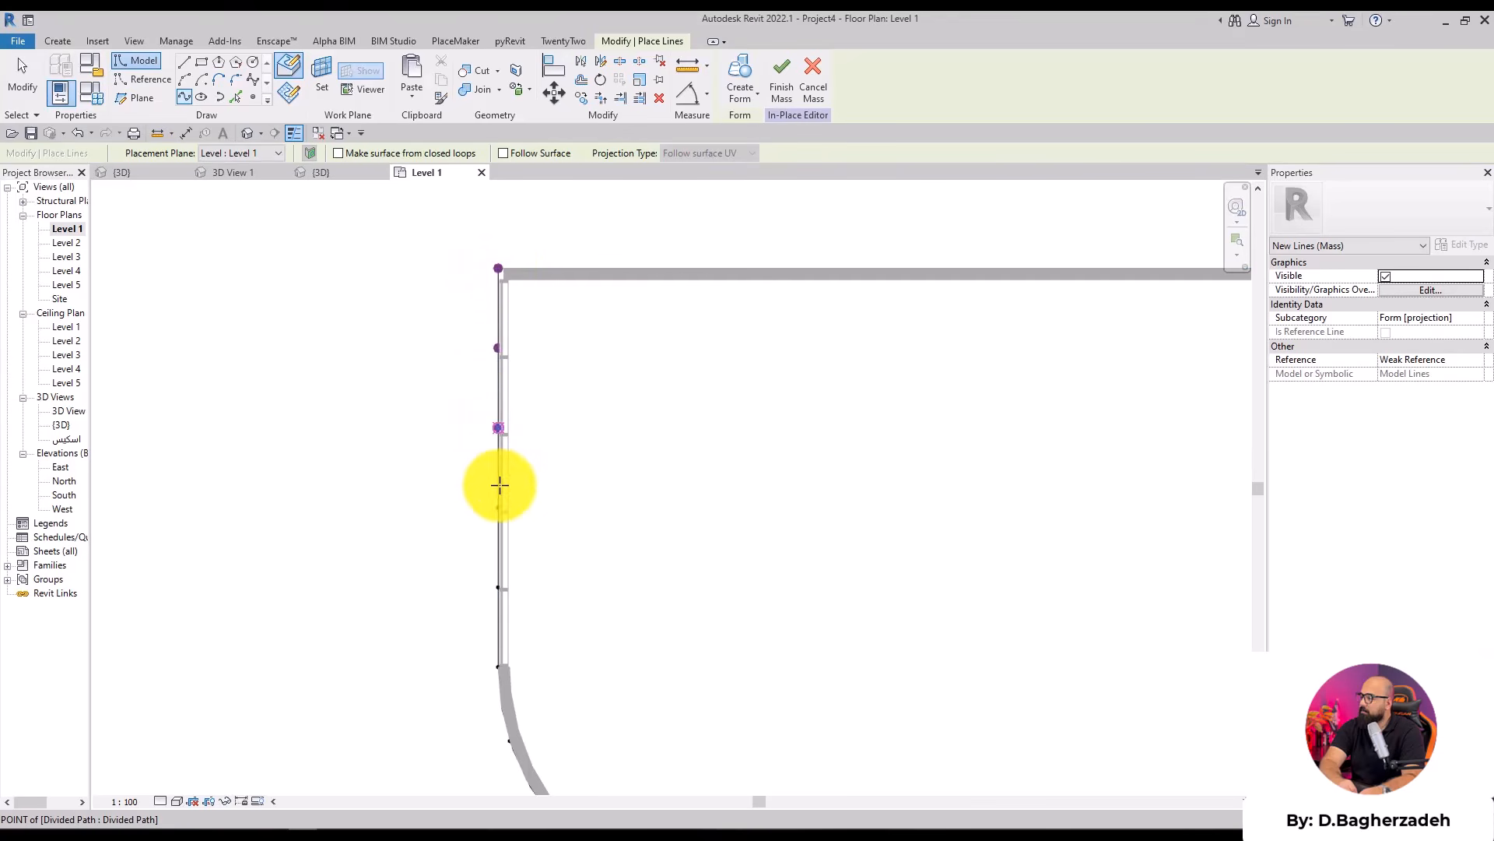
pyautogui.click(498, 507)
pyautogui.click(501, 592)
pyautogui.moveTo(494, 579); pyautogui.dragTo(465, 309, button='middle')
pyautogui.click(467, 470)
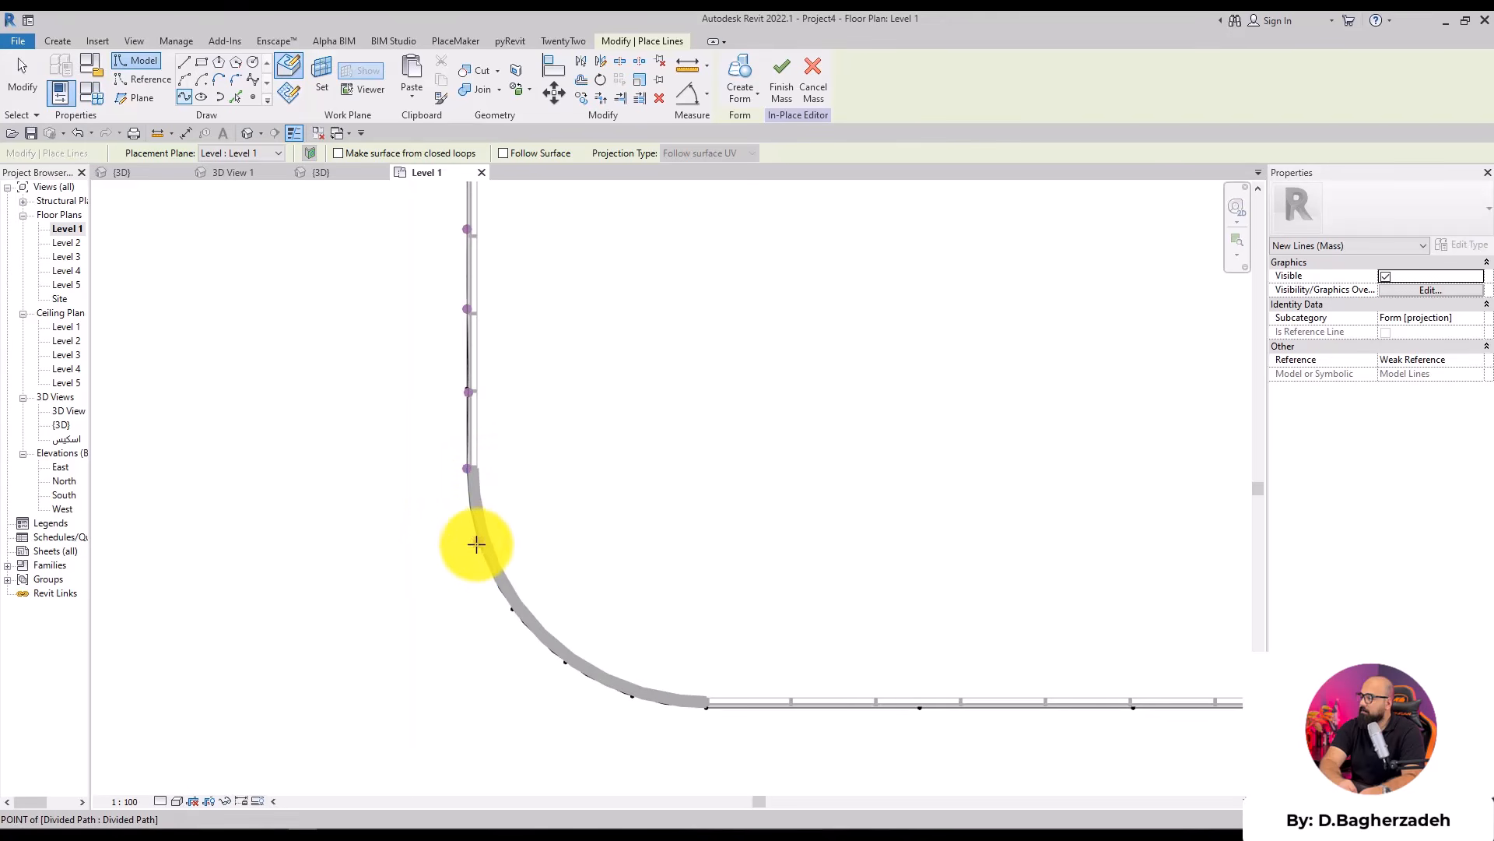
# Continue the spline around the rounded corner through the arc's divided path nodes to the start of the front wall
pyautogui.click(477, 543)
pyautogui.click(513, 608)
pyautogui.click(565, 661)
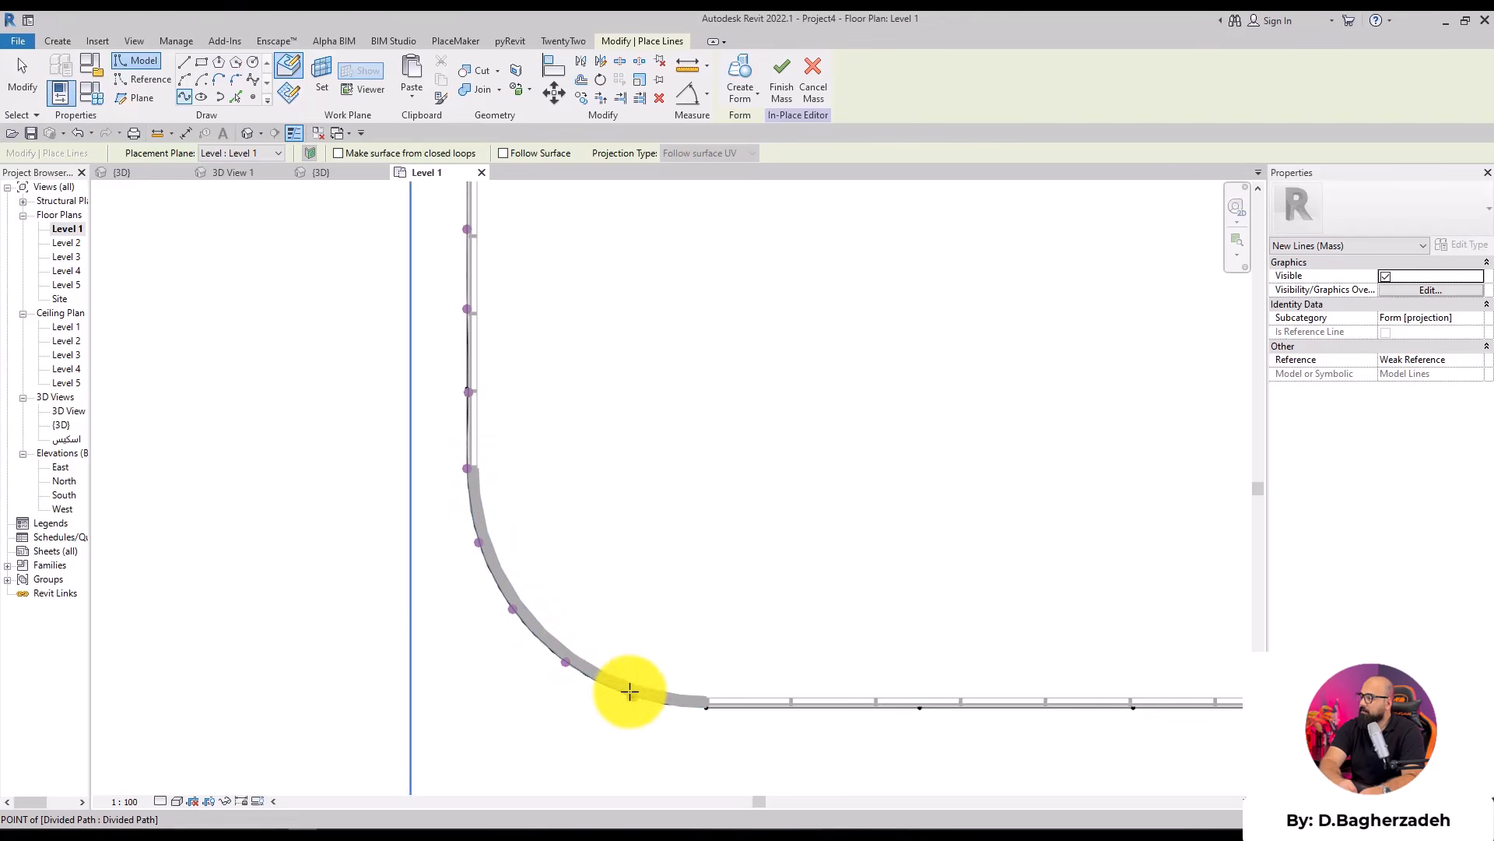
pyautogui.click(631, 694)
pyautogui.click(702, 709)
pyautogui.moveTo(912, 728); pyautogui.dragTo(444, 534, button='middle')
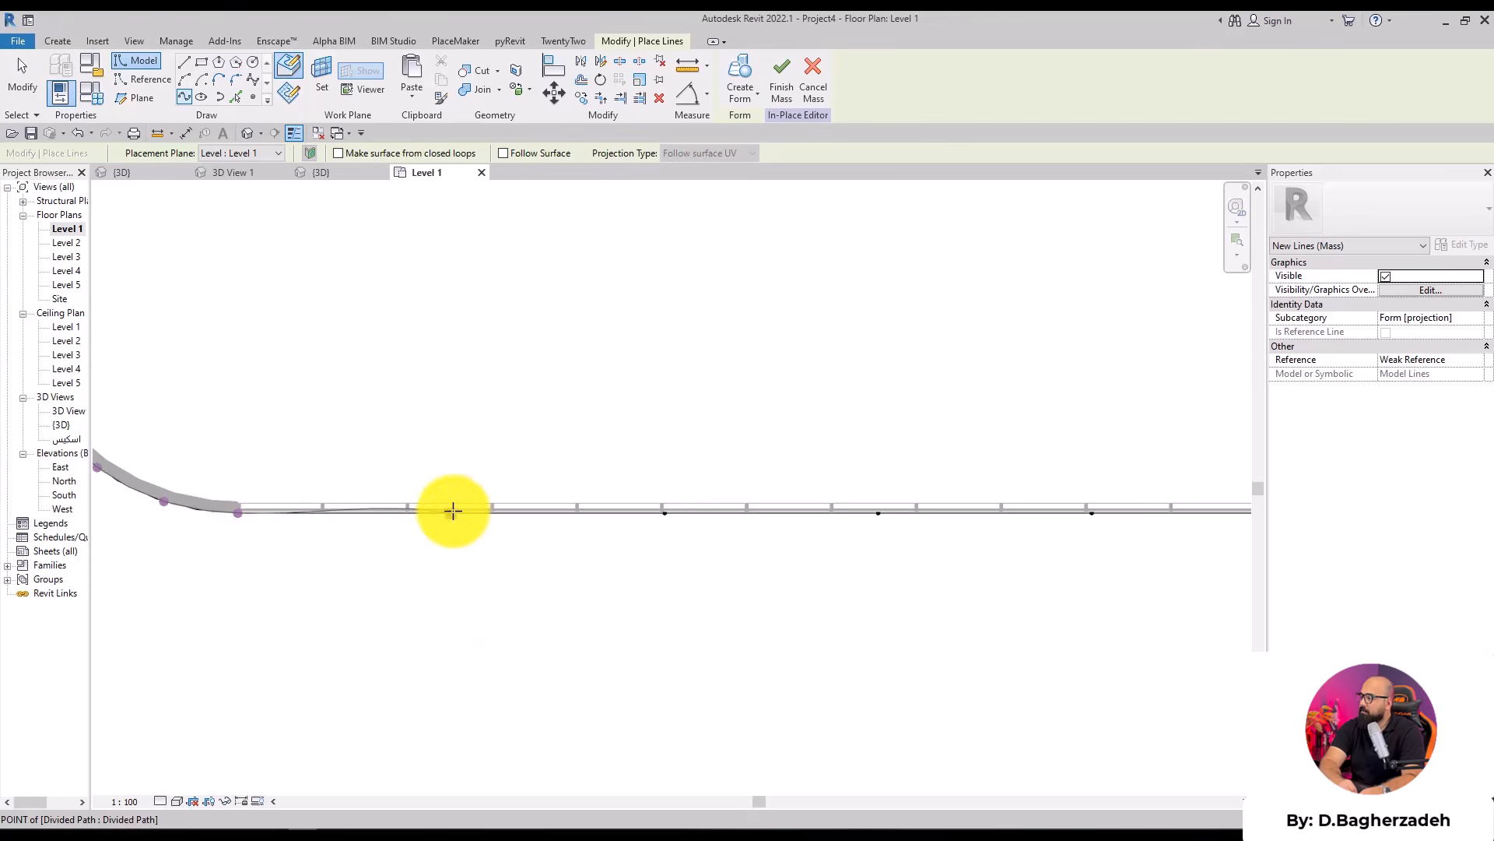
# Continue the spline through the front wall's divided path nodes and finish it at the far end
pyautogui.click(450, 512)
pyautogui.click(667, 514)
pyautogui.click(876, 514)
pyautogui.moveTo(987, 503); pyautogui.dragTo(494, 466, button='middle')
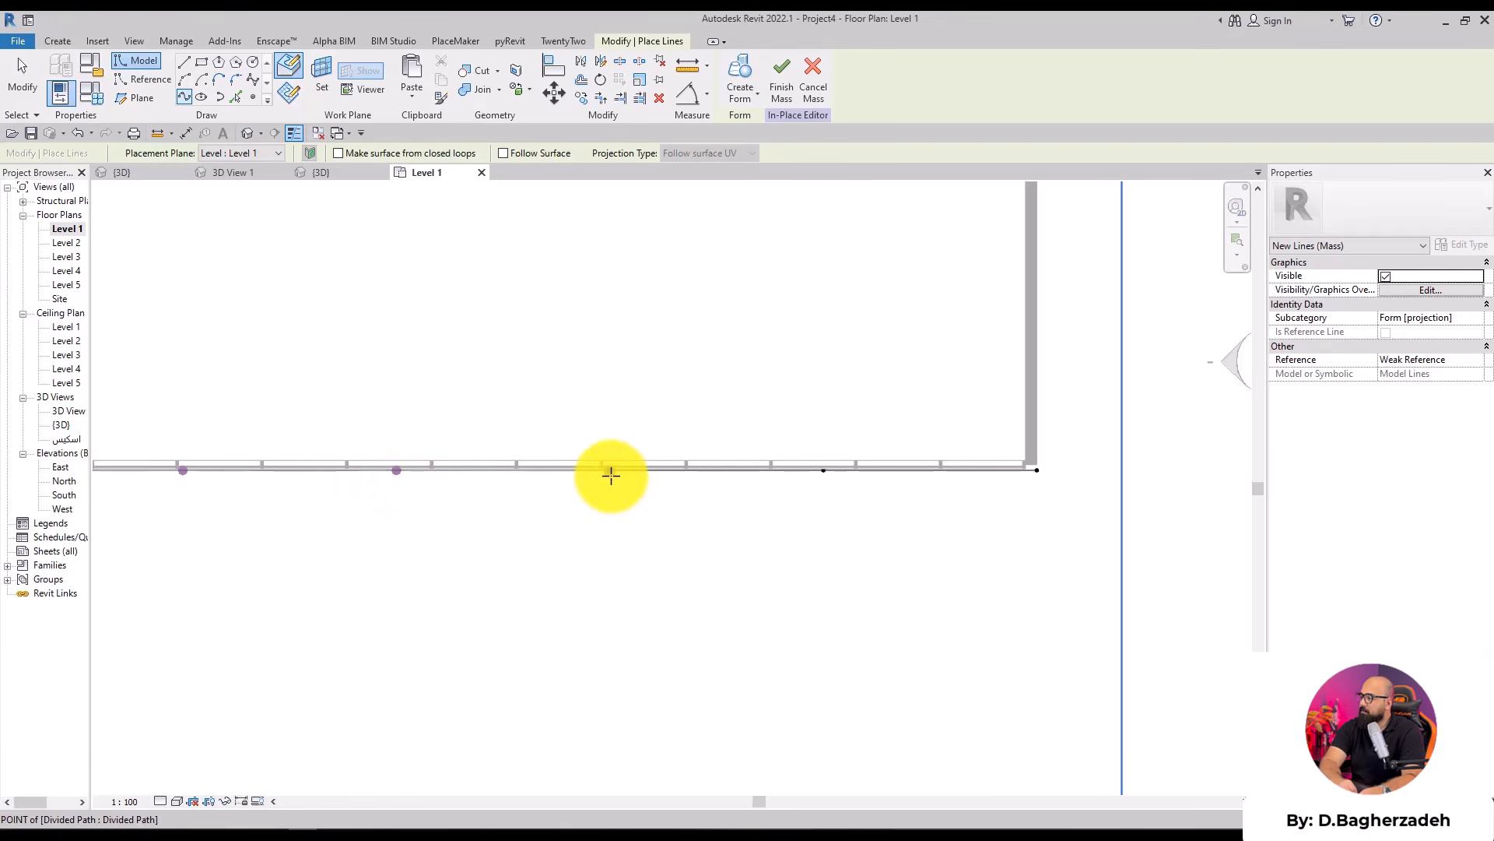
pyautogui.click(611, 472)
pyautogui.click(823, 470)
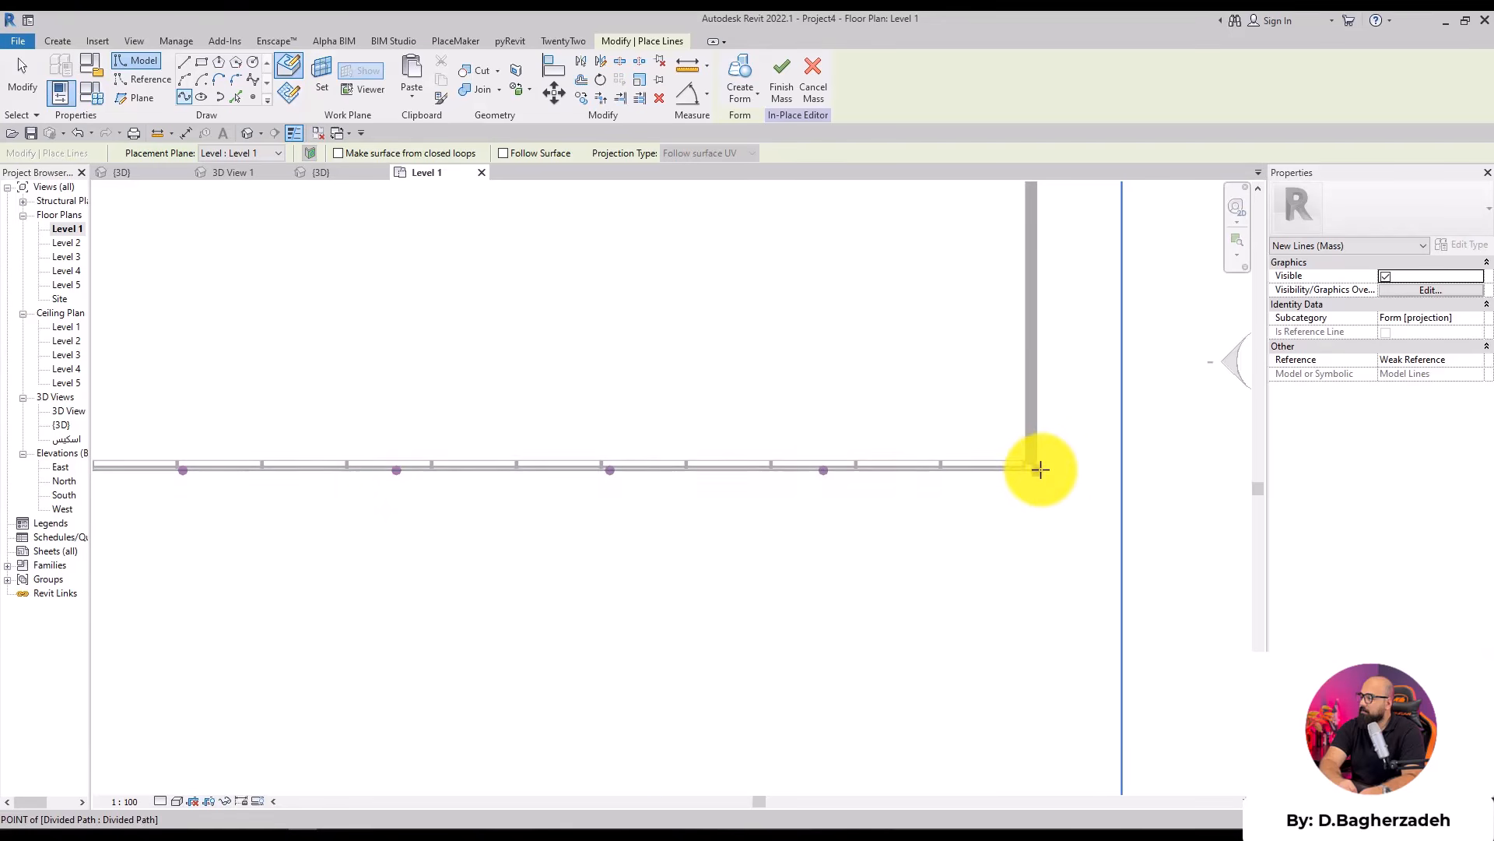
pyautogui.click(1041, 469)
pyautogui.scroll(-2, 585, 353)
pyautogui.press('Escape')
pyautogui.press('Escape')
# In the 3D view, remove the earlier upper splines from the front wall and the rounded corner
pyautogui.click(249, 135)
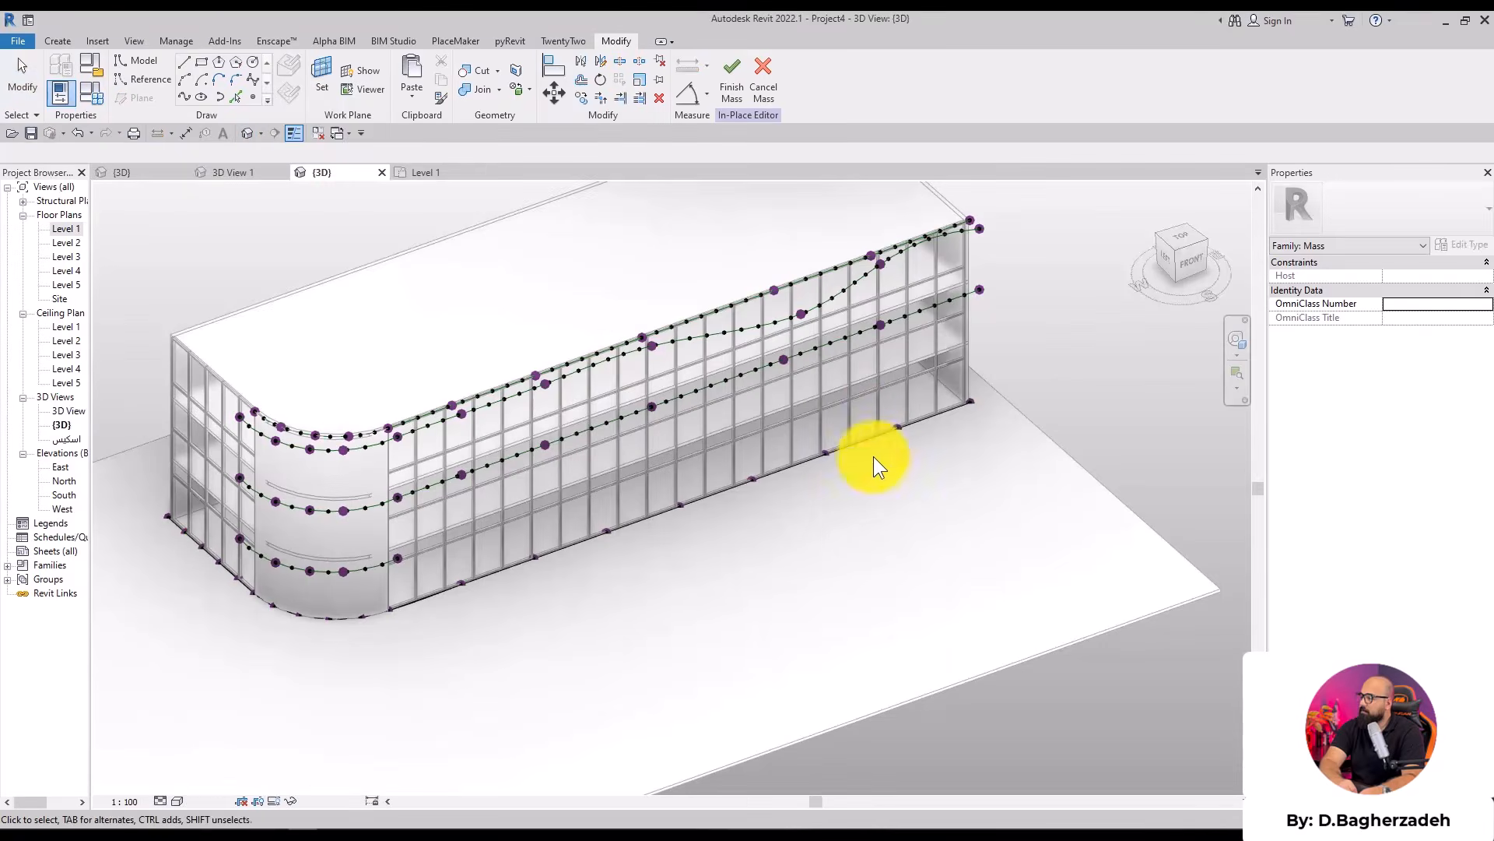
pyautogui.keyDown('shift'); pyautogui.moveTo(870, 459); pyautogui.dragTo(891, 426, button='middle'); pyautogui.keyUp('shift')
pyautogui.moveTo(935, 217); pyautogui.dragTo(786, 375)
pyautogui.moveTo(412, 335); pyautogui.dragTo(231, 585)
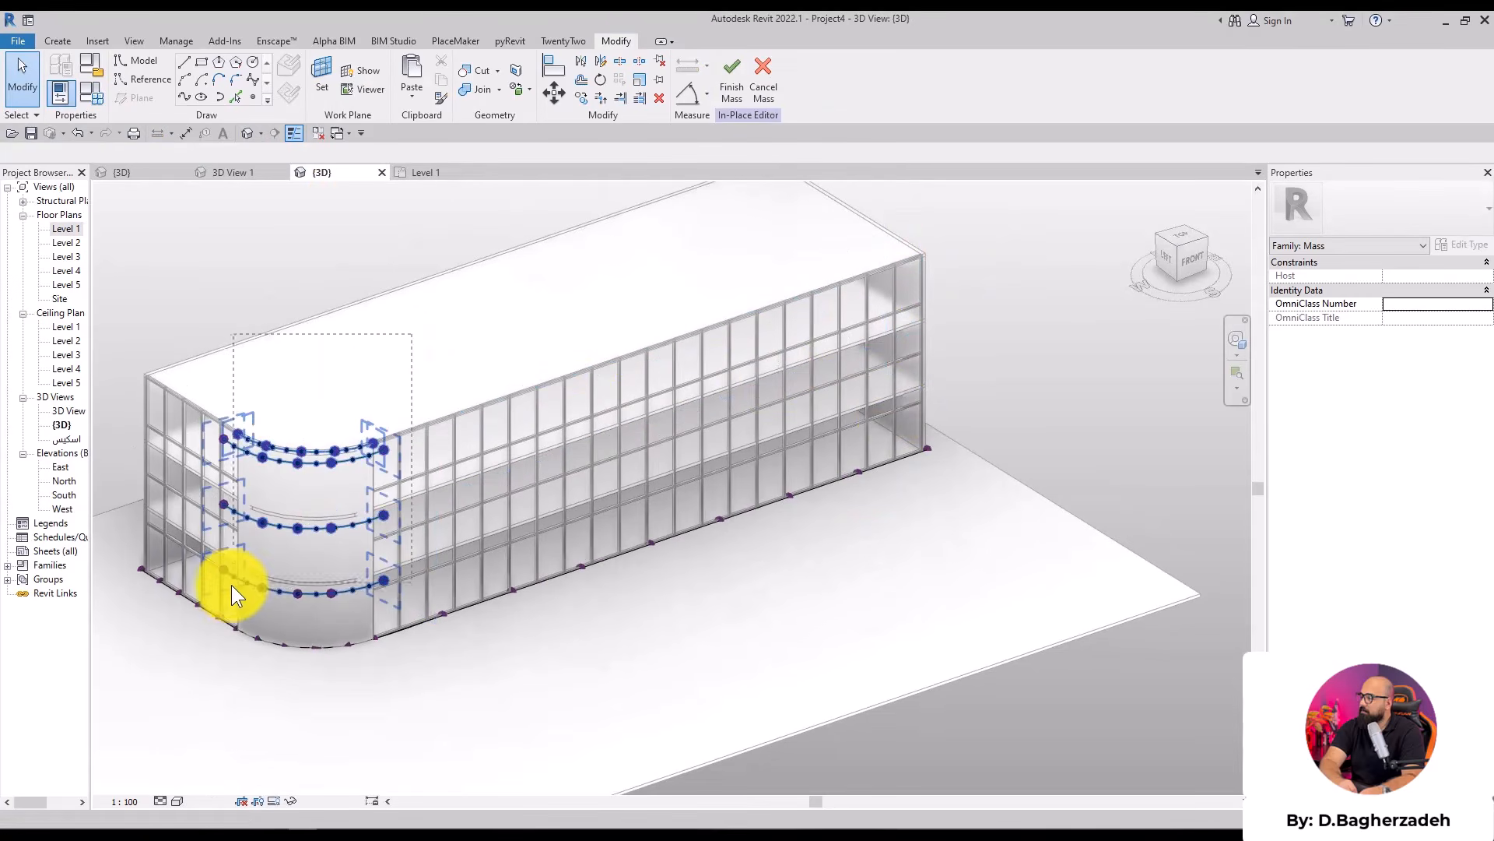
pyautogui.scroll(2, 357, 529)
# Convert the new spline at the base of the building to a reference line
pyautogui.click(383, 652)
pyautogui.scroll(3, 959, 501)
pyautogui.scroll(-3, 1119, 493)
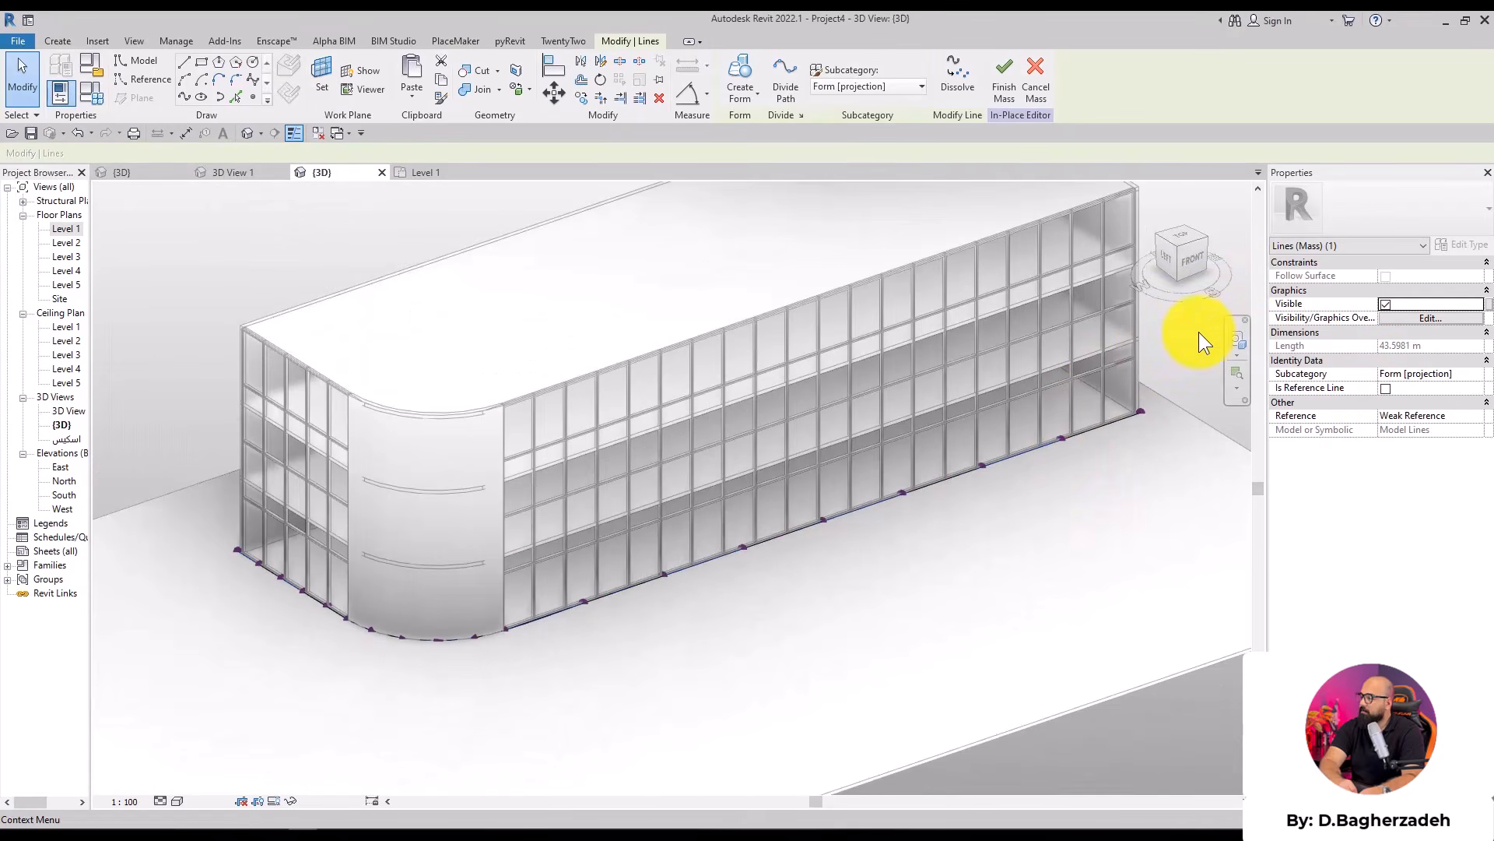
pyautogui.click(1385, 387)
# In front view, copy the base reference line straight up three times: 3 m above it, at mid-facade and at the roof edge
pyautogui.click(1195, 253)
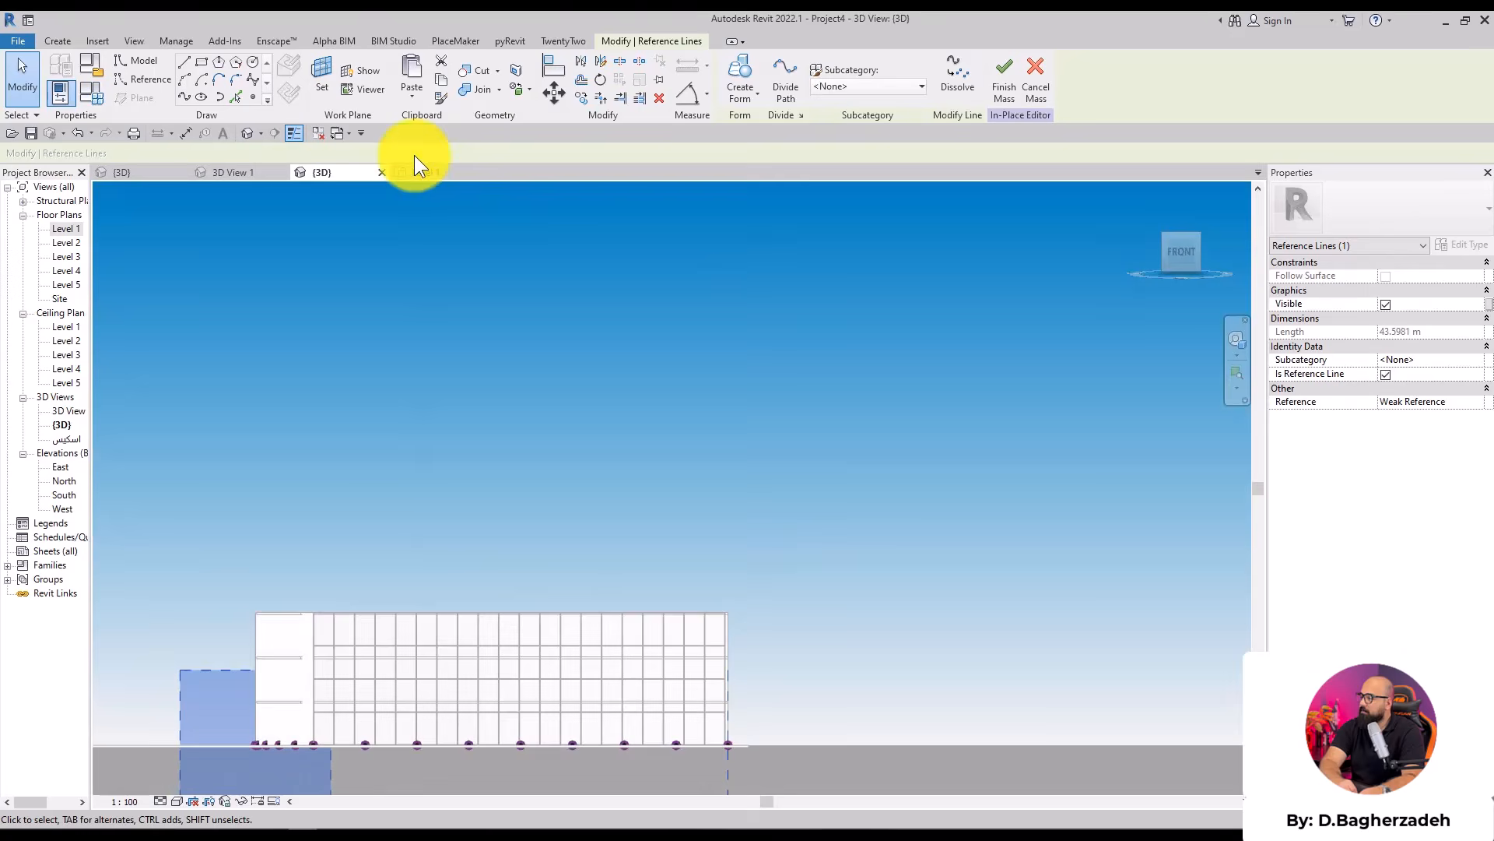
pyautogui.press('c')
pyautogui.press('o')
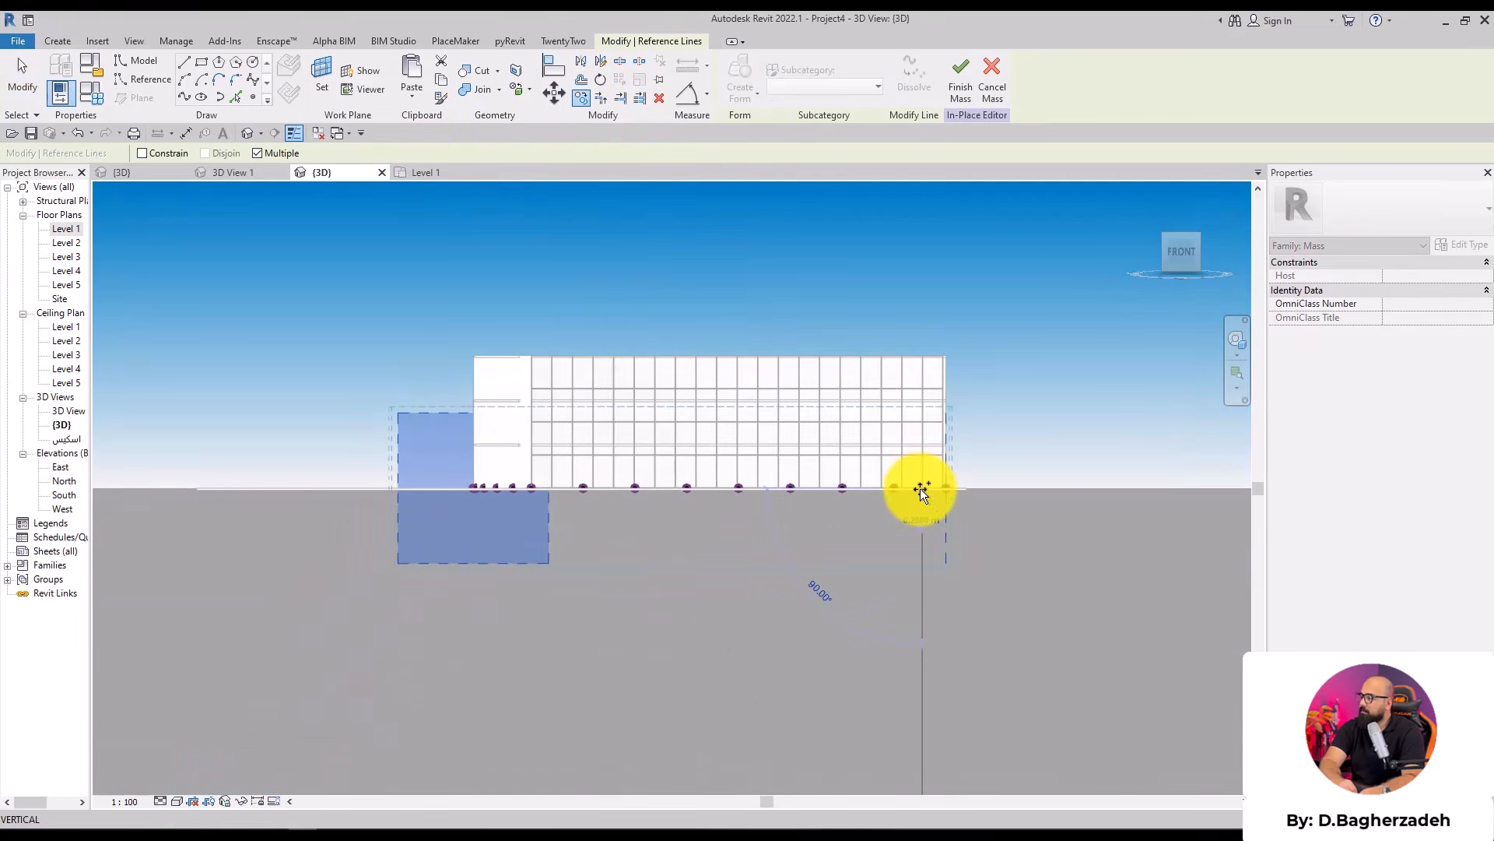
pyautogui.click(920, 488)
pyautogui.click(921, 447)
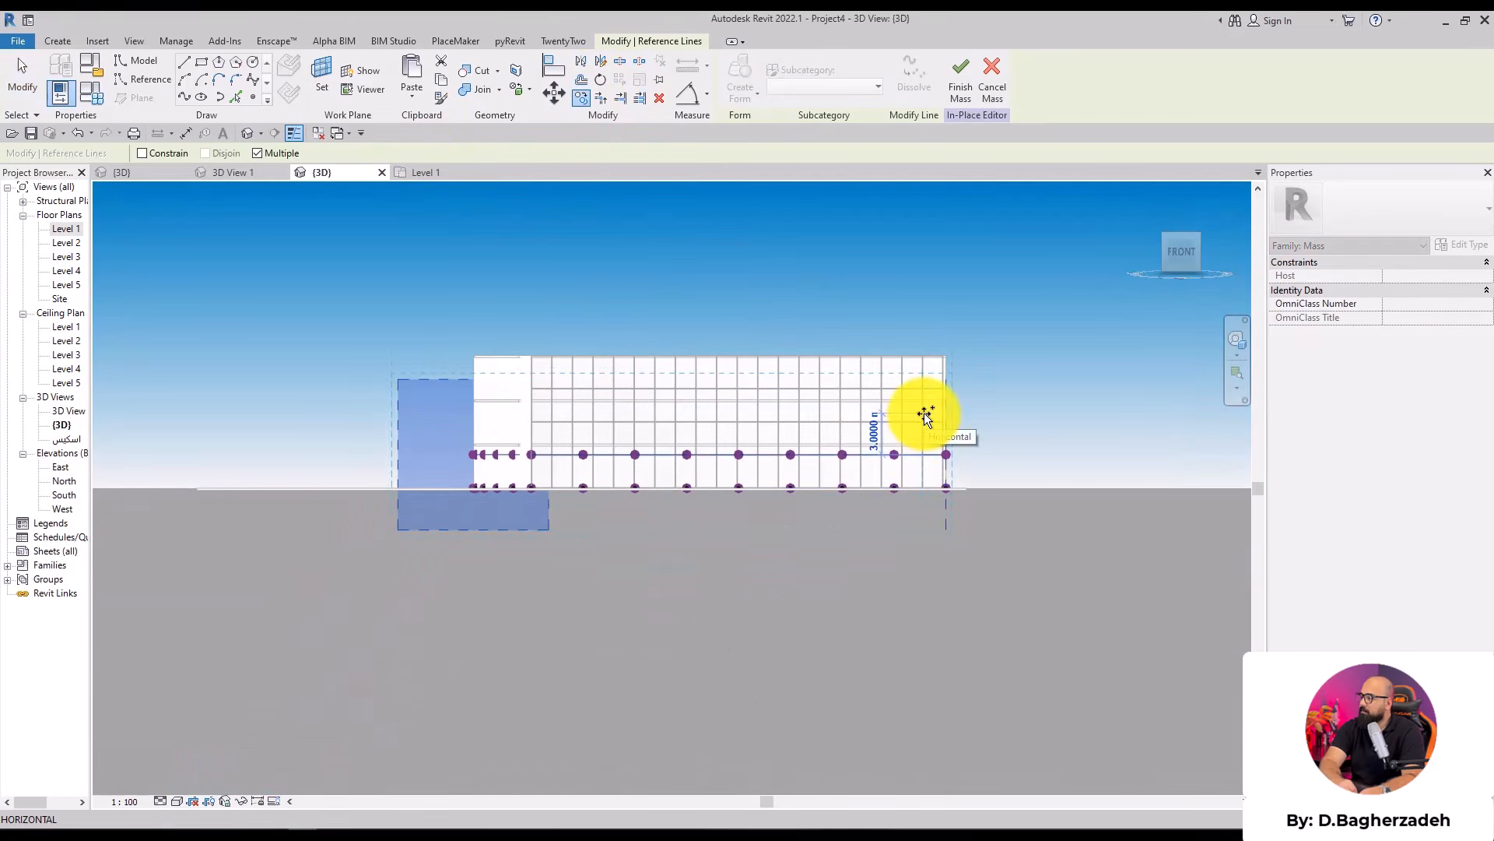
pyautogui.click(925, 412)
pyautogui.click(925, 356)
pyautogui.press('Escape')
pyautogui.press('Escape')
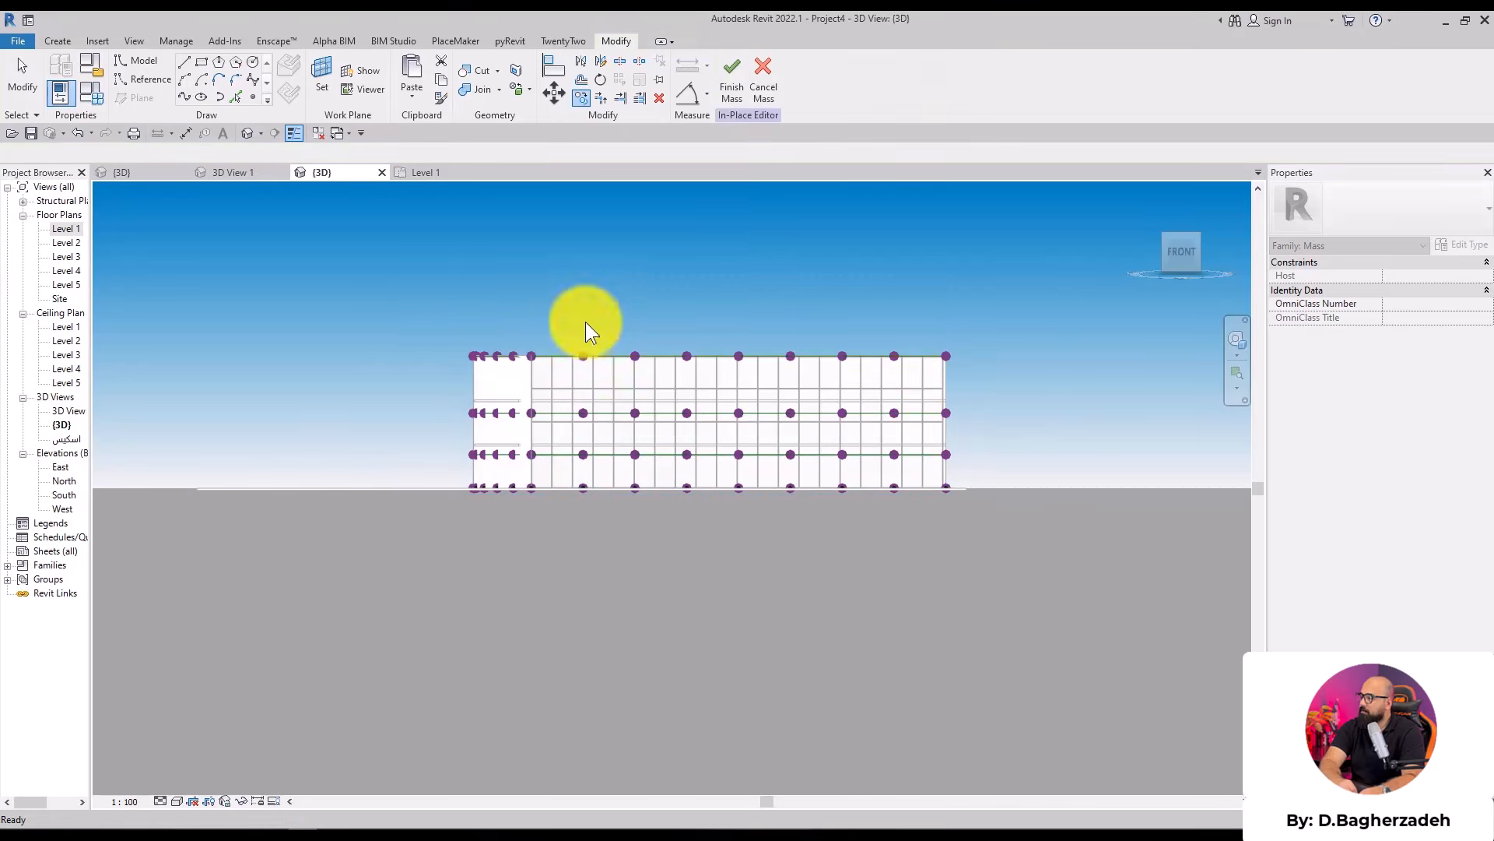
# Select all four stacked reference lines around the facade and divide their paths
pyautogui.keyDown('shift'); pyautogui.moveTo(721, 439); pyautogui.dragTo(576, 796, button='middle'); pyautogui.keyUp('shift')
pyautogui.scroll(-4, 918, 497)
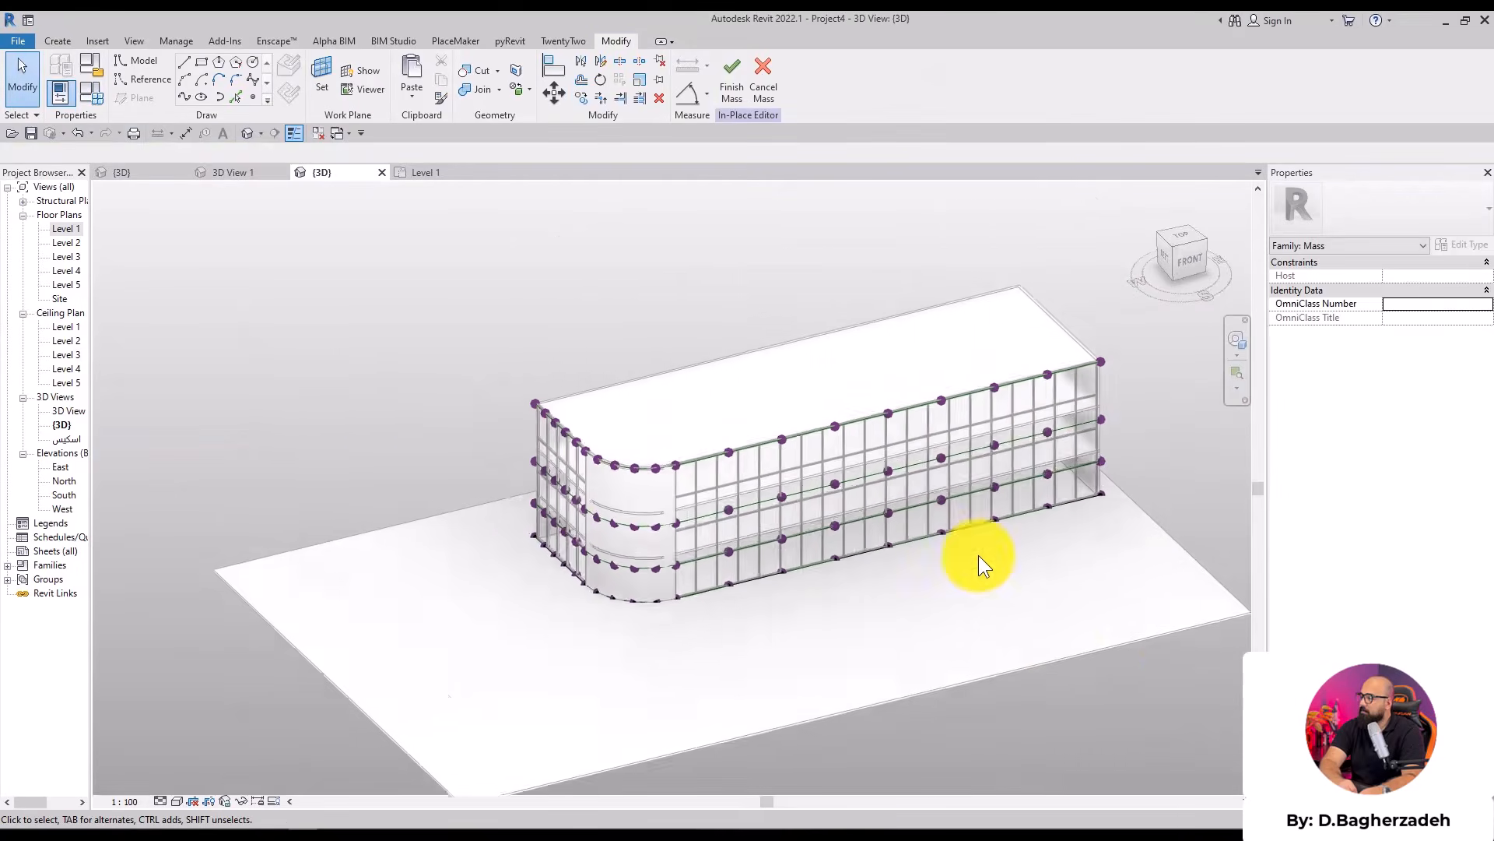
pyautogui.scroll(5, 1023, 497)
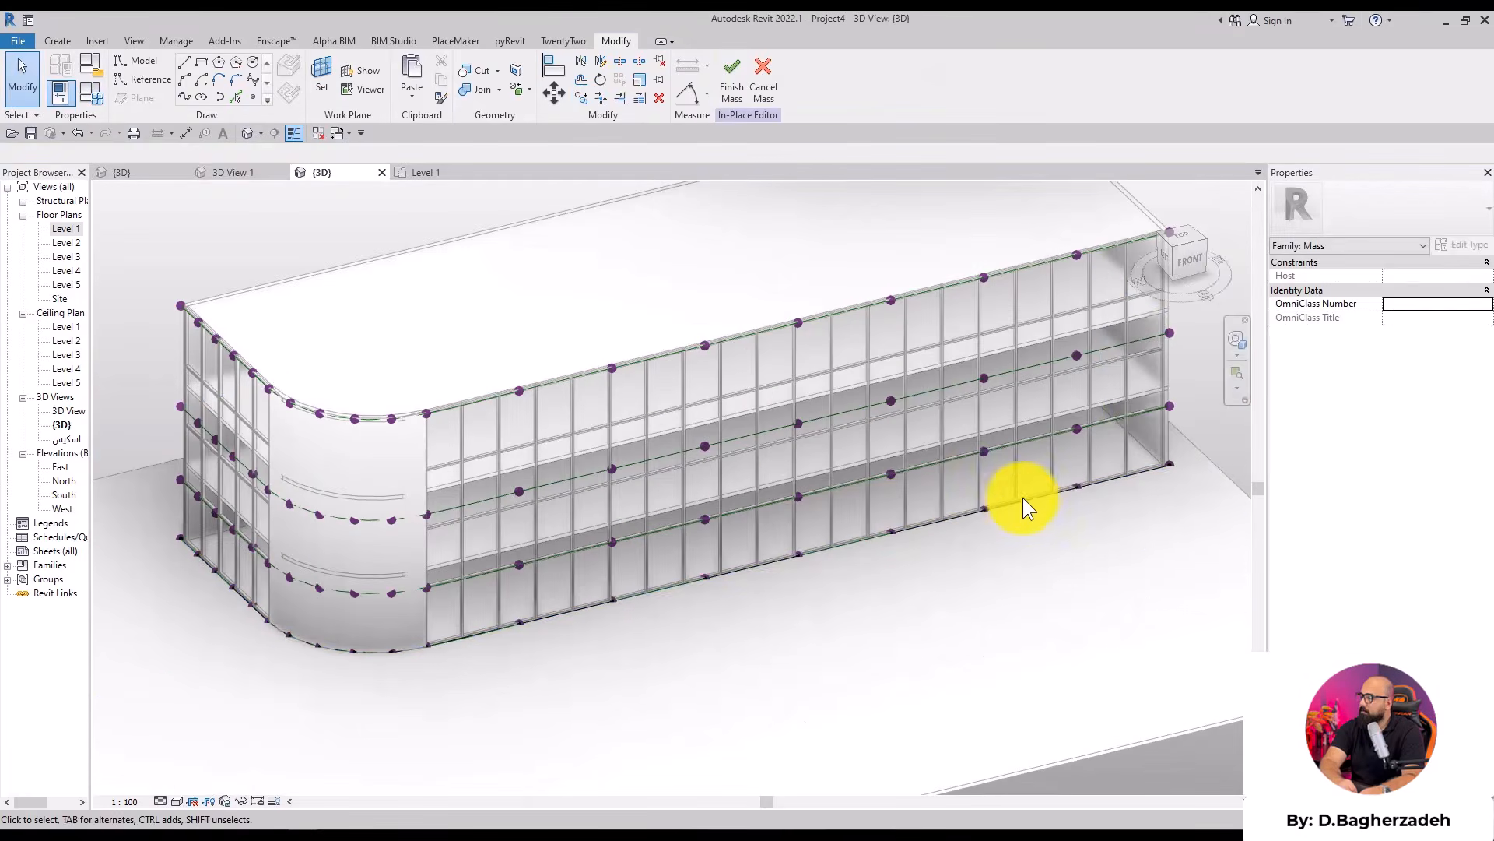
pyautogui.click(760, 561)
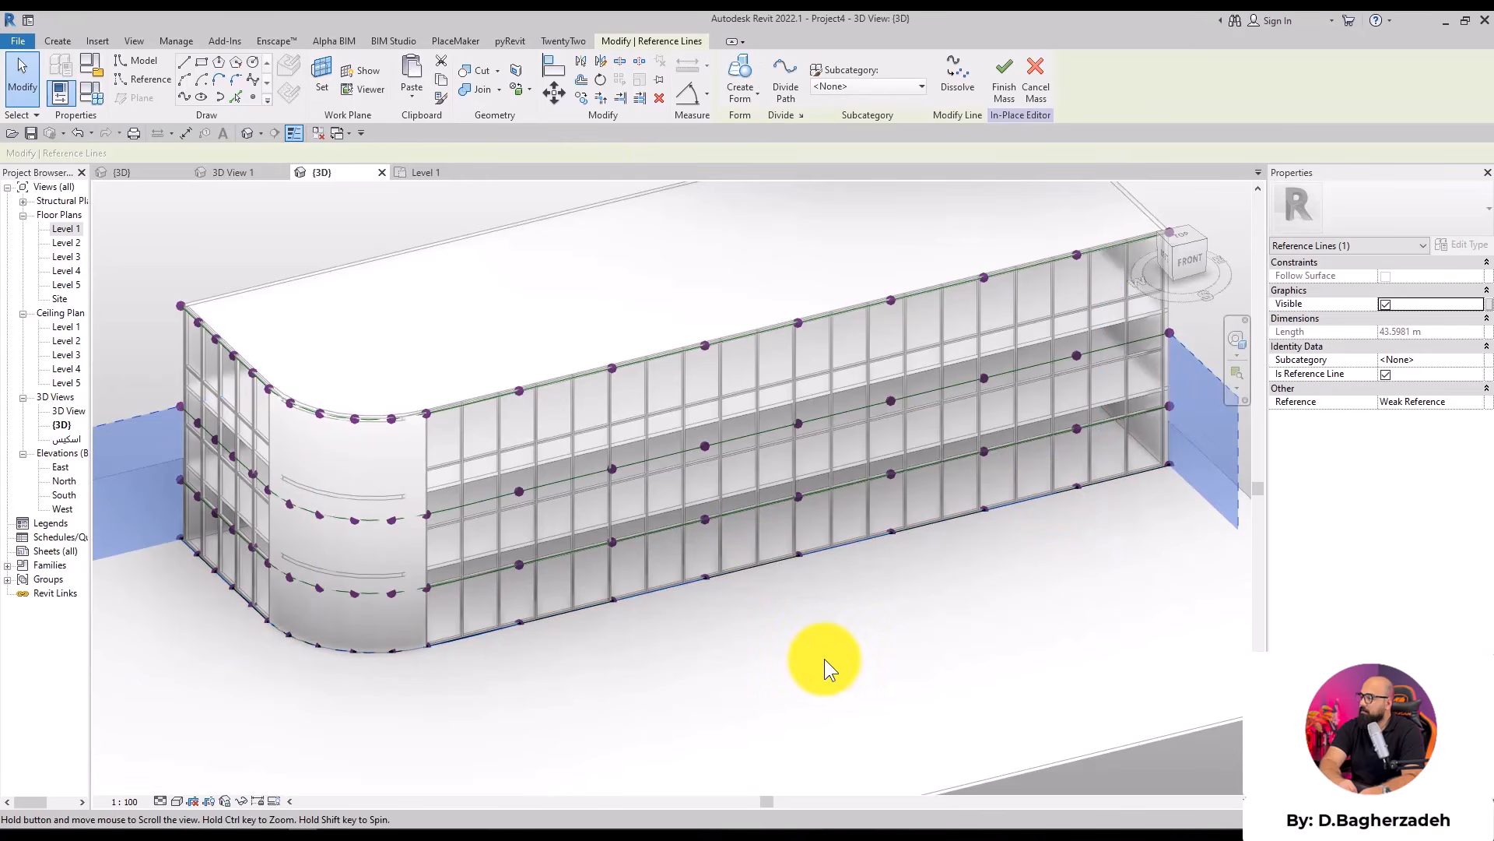
pyautogui.click(791, 599)
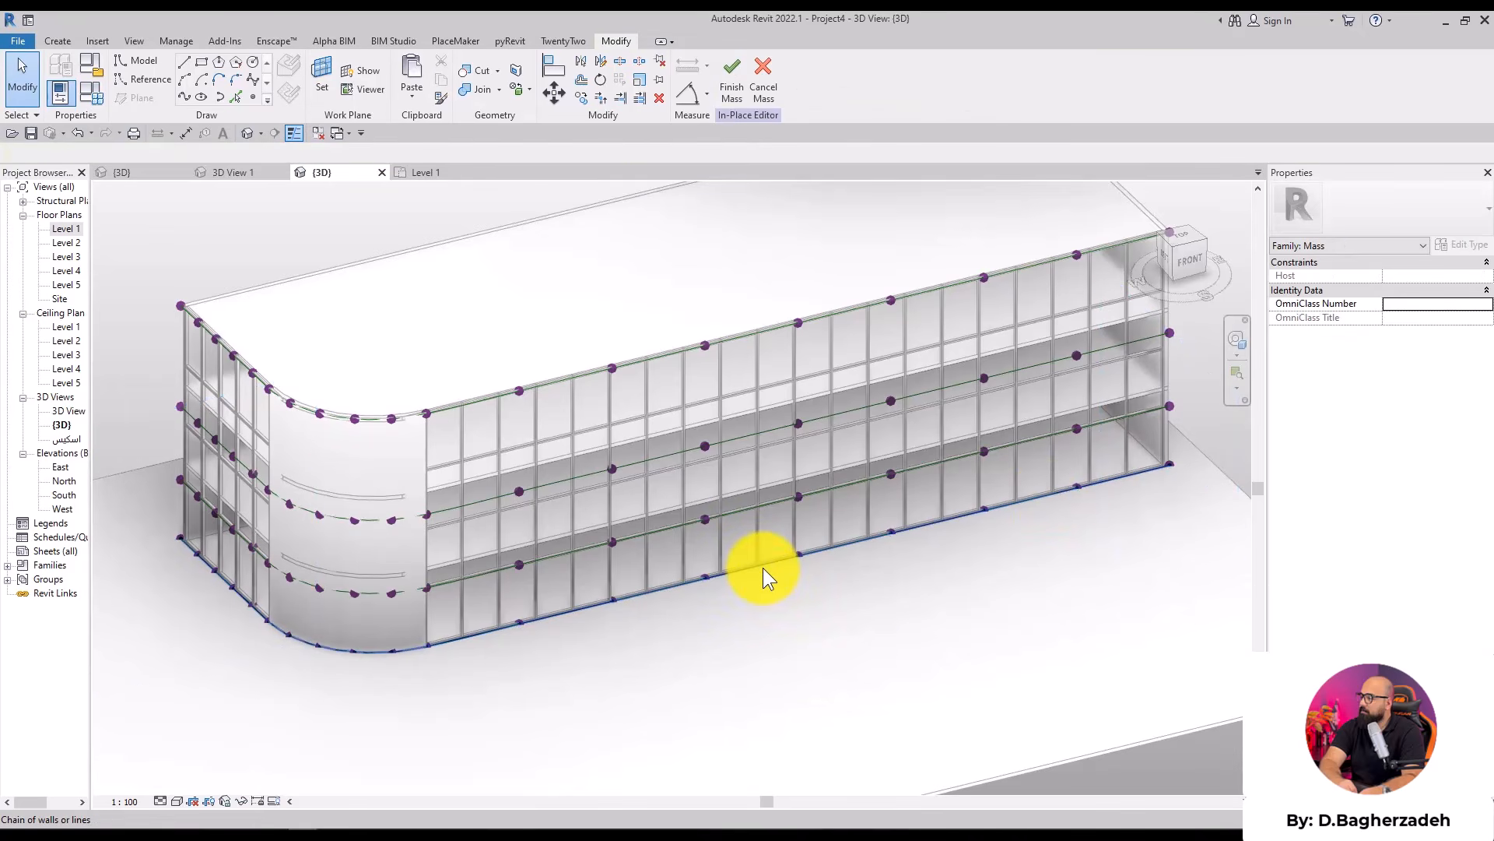
pyautogui.click(763, 569)
pyautogui.press('Escape')
pyautogui.moveTo(763, 565); pyautogui.dragTo(689, 595, button='middle')
pyautogui.keyDown('shift'); pyautogui.moveTo(975, 400); pyautogui.dragTo(913, 352, button='middle'); pyautogui.keyUp('shift')
pyautogui.moveTo(905, 505); pyautogui.dragTo(897, 638)
pyautogui.click(764, 73)
# Associate the node number of the four divided paths with the existing NUMBER family parameter
pyautogui.keyDown('shift'); pyautogui.moveTo(730, 394); pyautogui.dragTo(825, 406, button='middle'); pyautogui.keyUp('shift')
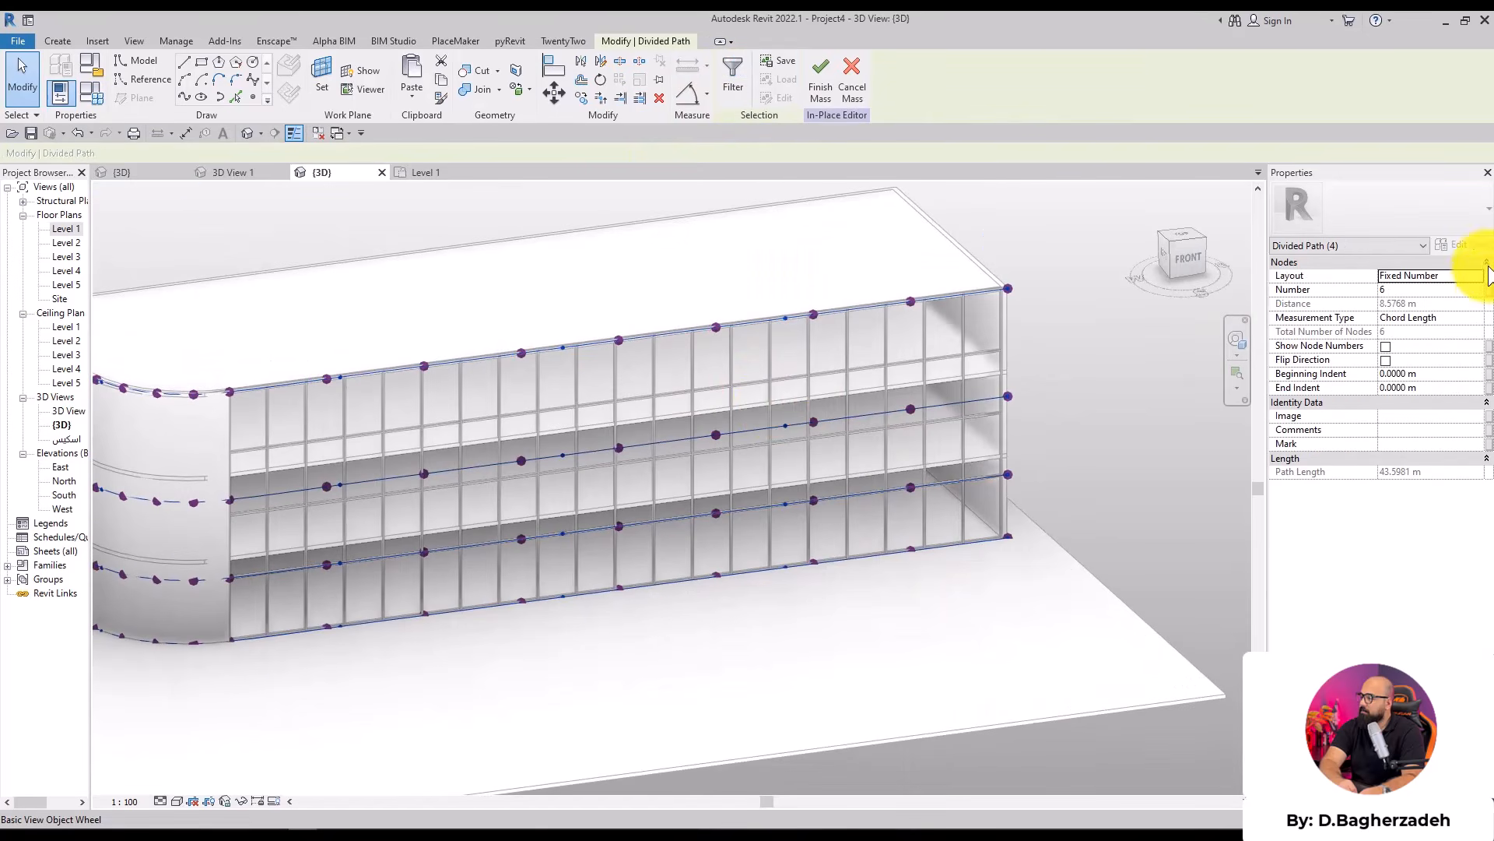
pyautogui.click(1488, 289)
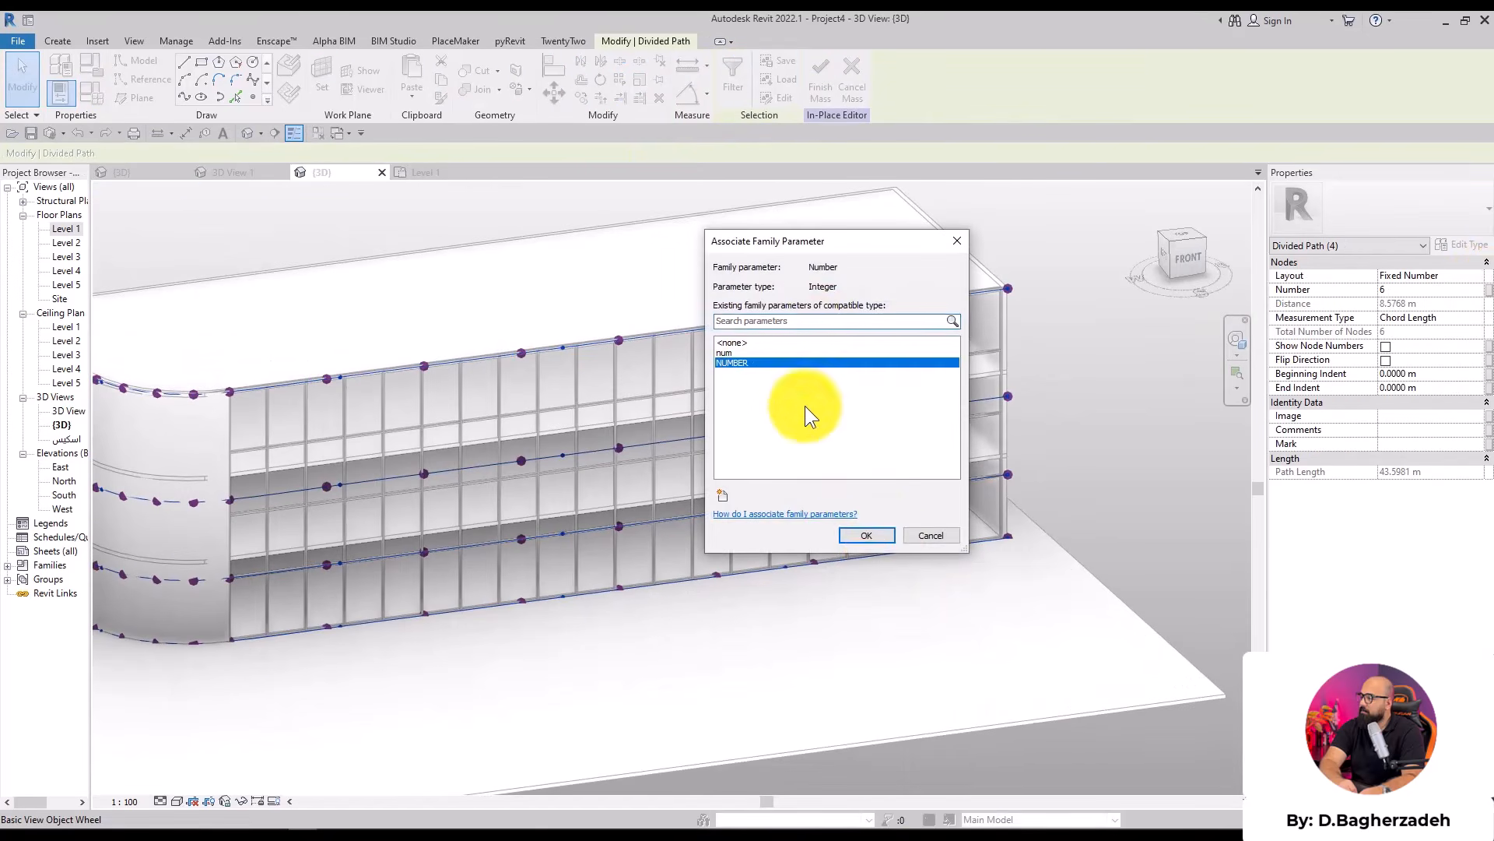
pyautogui.click(866, 535)
pyautogui.click(1118, 394)
pyautogui.keyDown('shift'); pyautogui.moveTo(1118, 394); pyautogui.dragTo(724, 826, button='middle'); pyautogui.keyUp('shift')
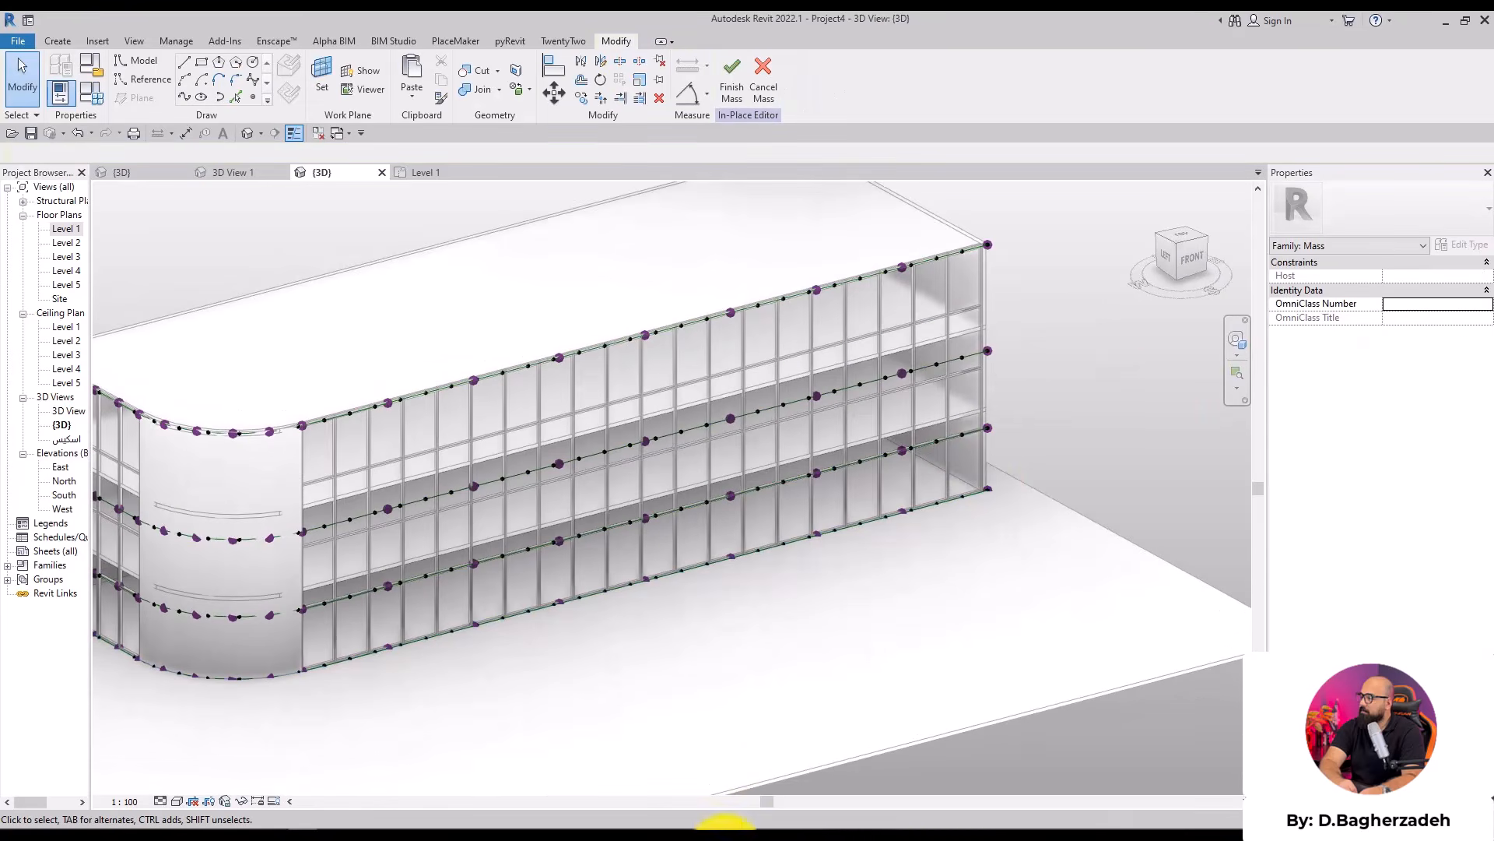
# Switch to the Photos reference image and examine the wavy vertical fins of the facade up close
pyautogui.click(796, 837)
pyautogui.scroll(5, 467, 459)
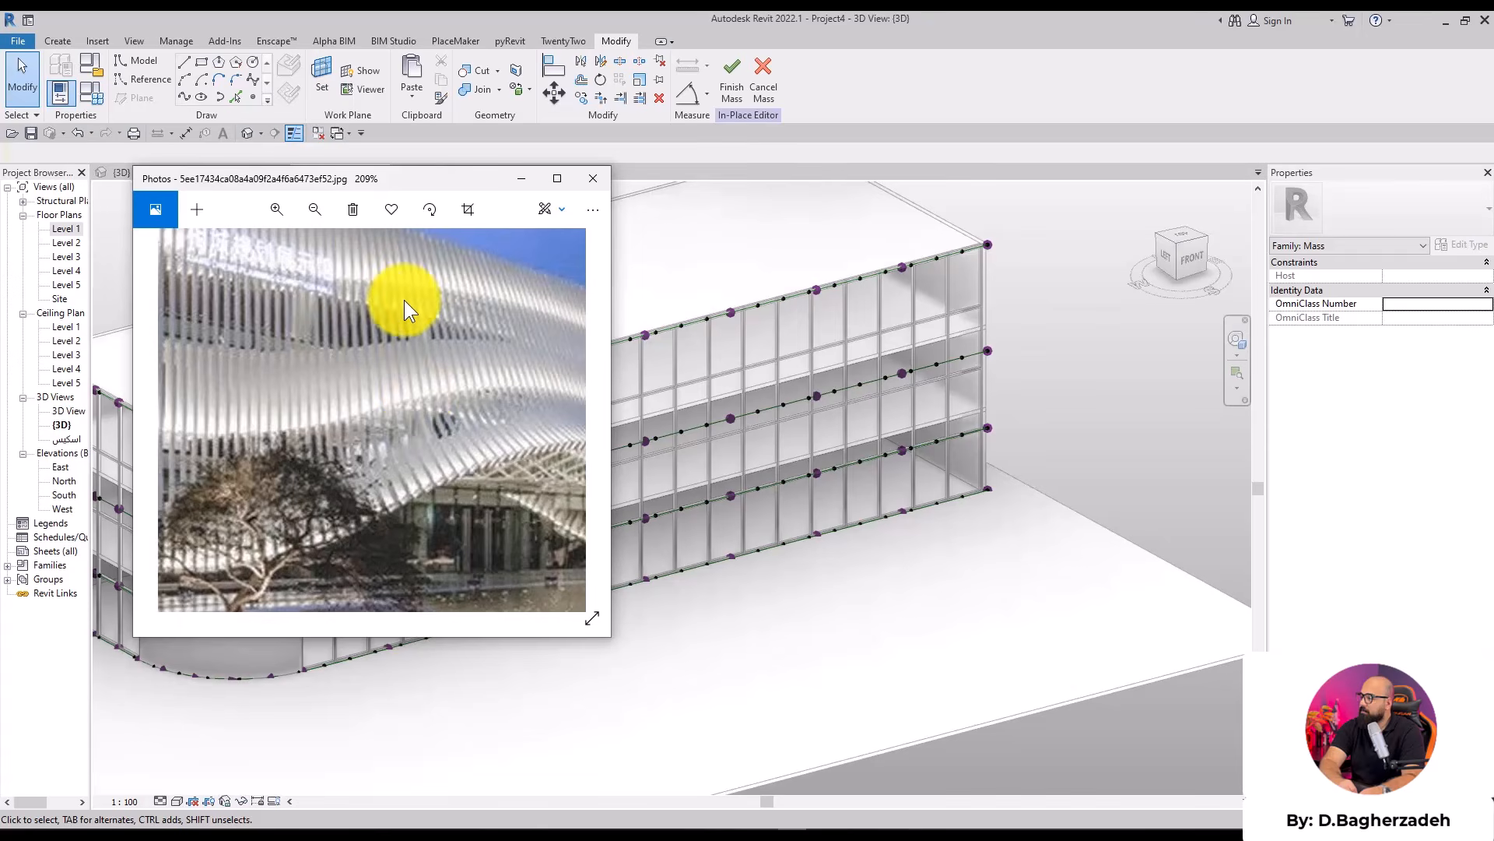
pyautogui.click(513, 186)
pyautogui.moveTo(426, 407); pyautogui.dragTo(390, 403, button='middle')
# Close the inactive views and create a new family from the metric generic model adaptive template
pyautogui.click(319, 132)
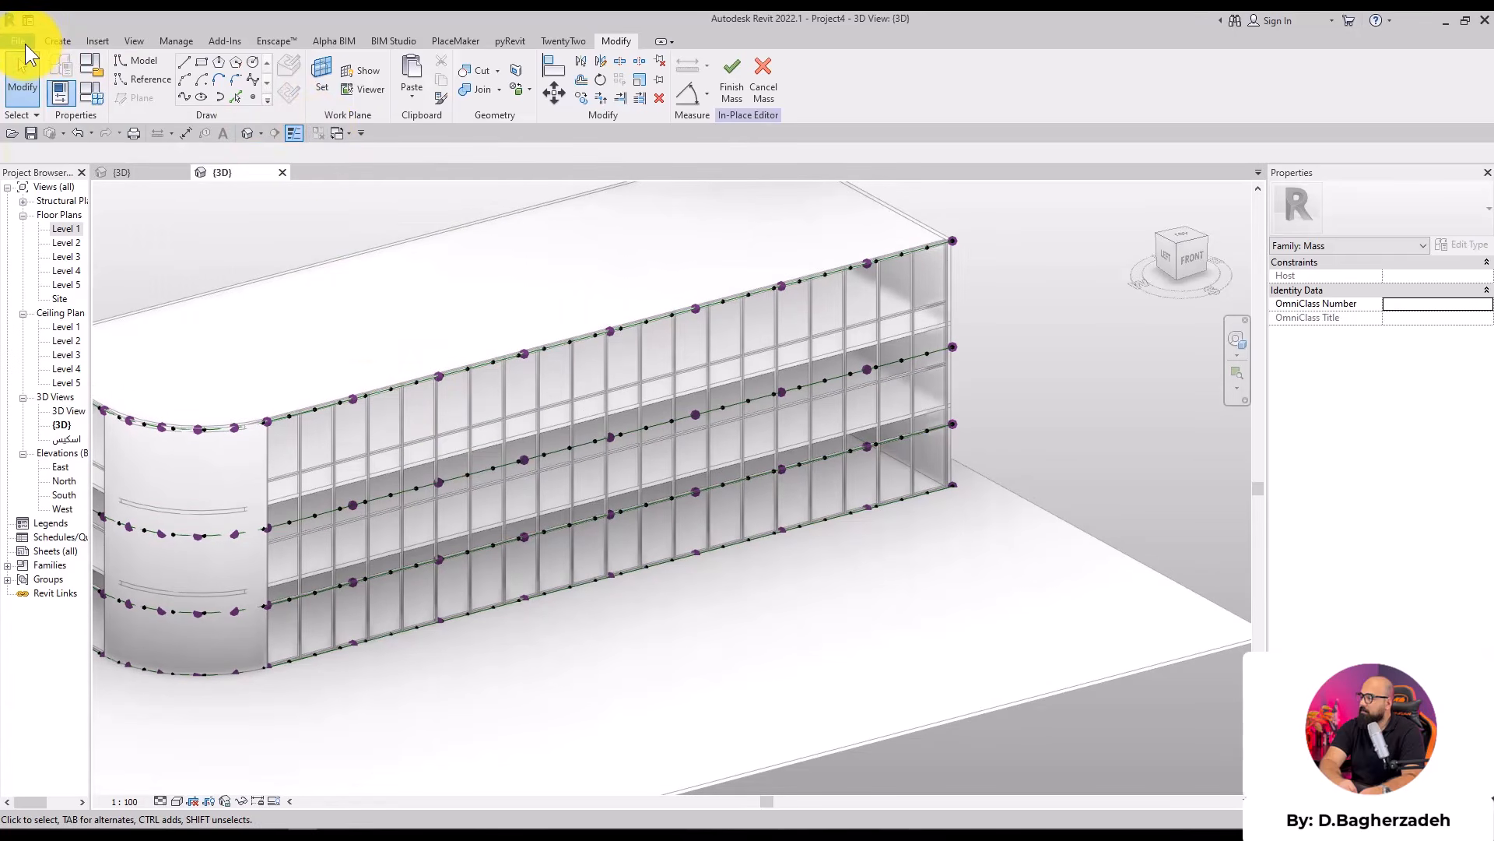
pyautogui.click(24, 43)
pyautogui.click(540, 292)
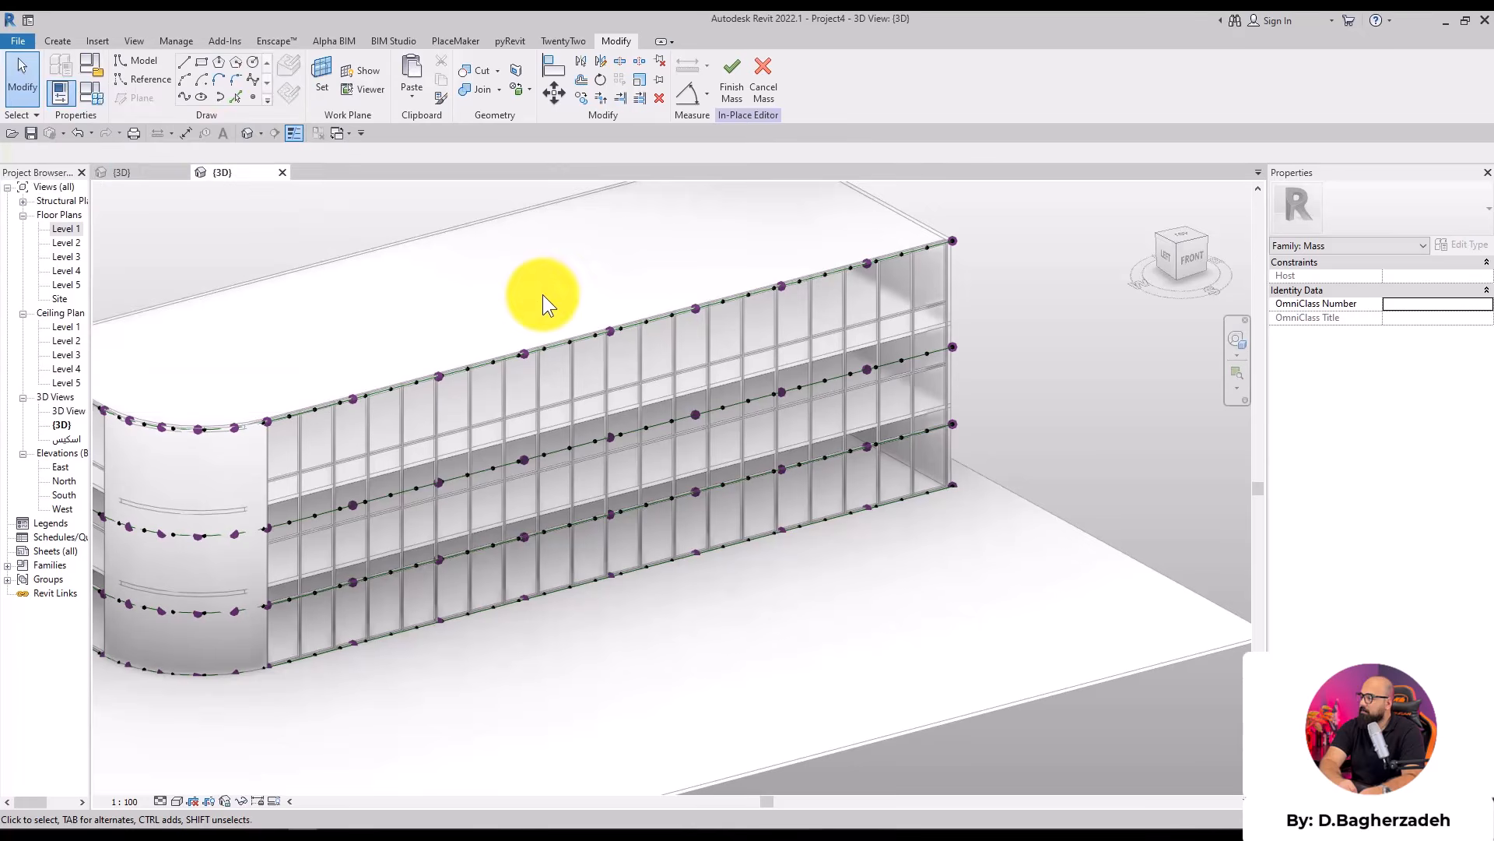
pyautogui.doubleClick(306, 165)
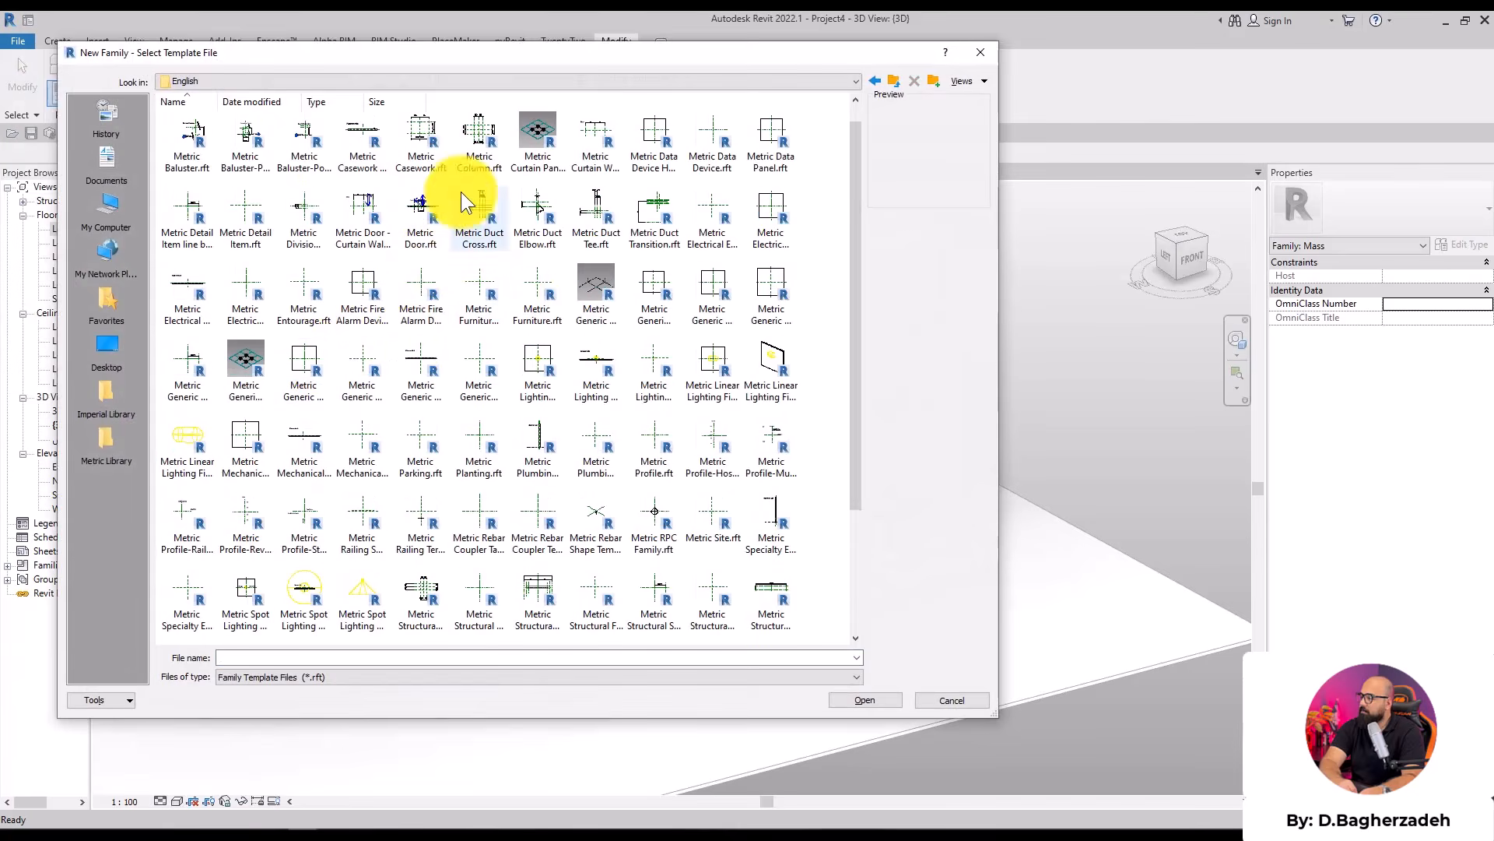
pyautogui.click(591, 276)
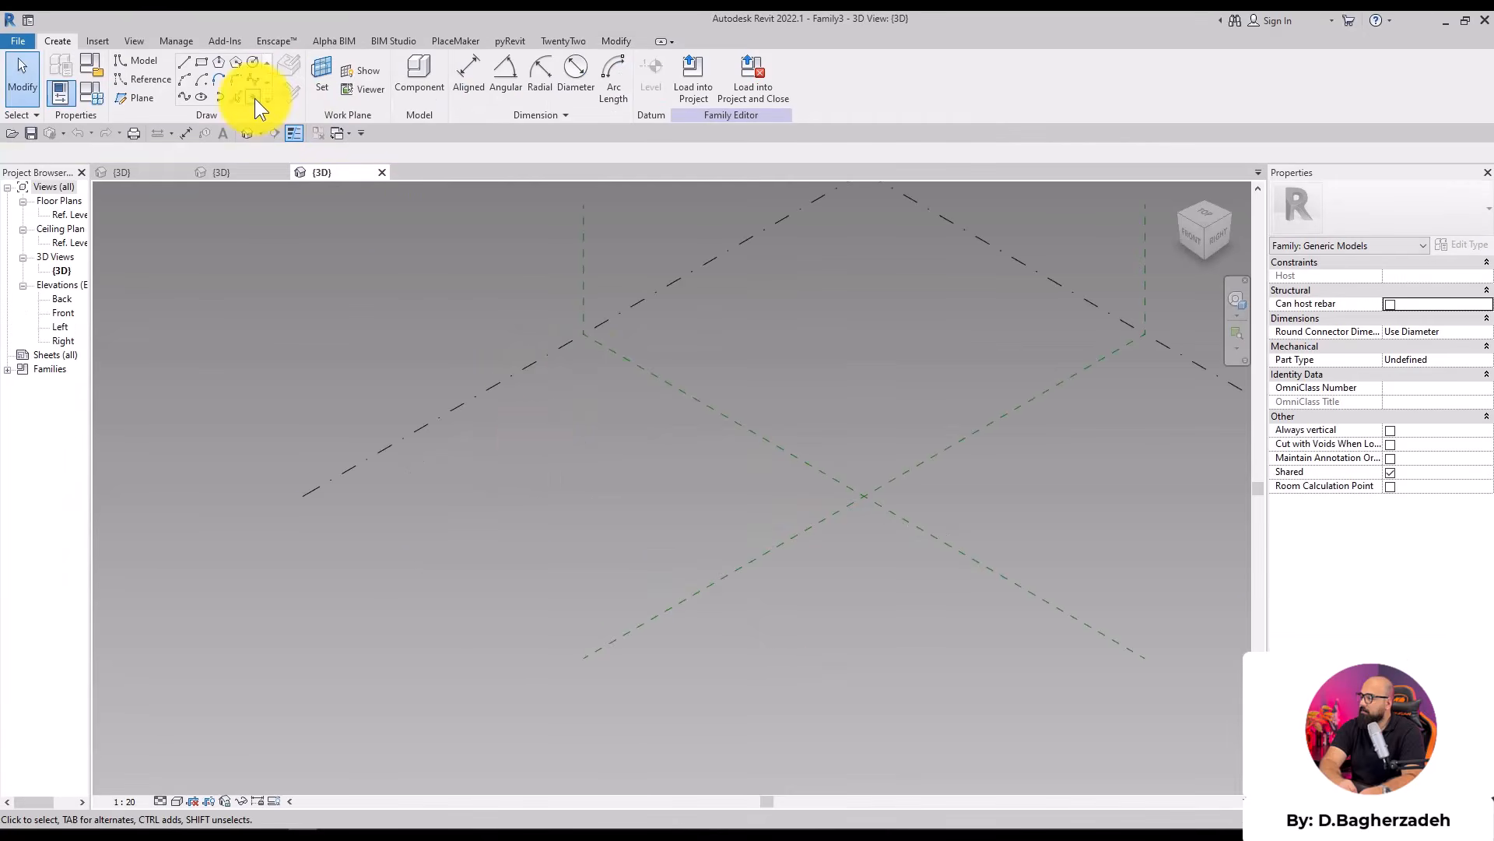
# Place four reference points in a row on the Ref. Level plane
pyautogui.click(253, 96)
pyautogui.click(475, 437)
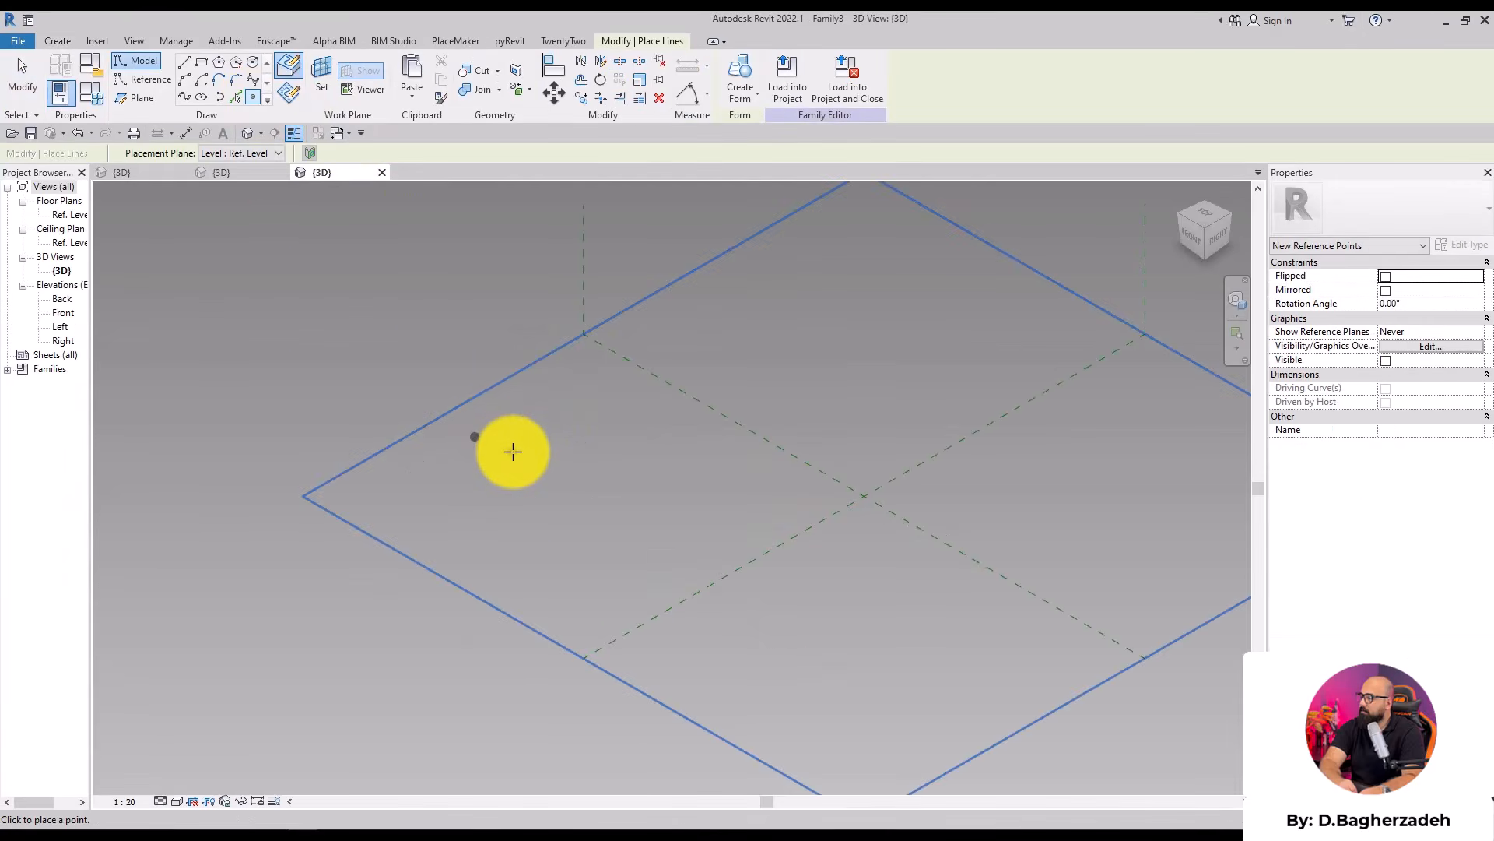
pyautogui.click(221, 172)
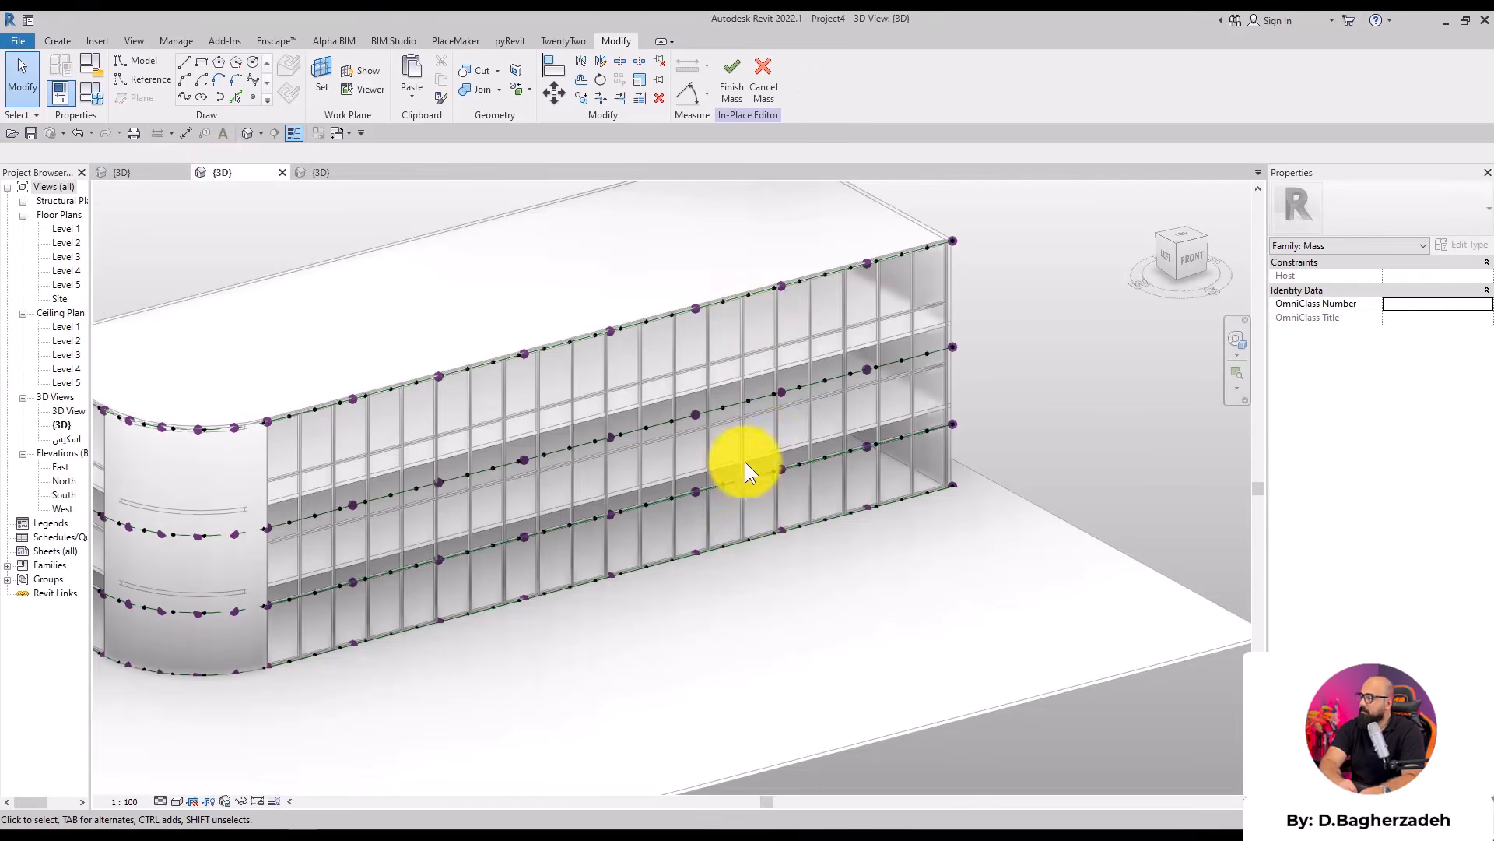
pyautogui.click(310, 172)
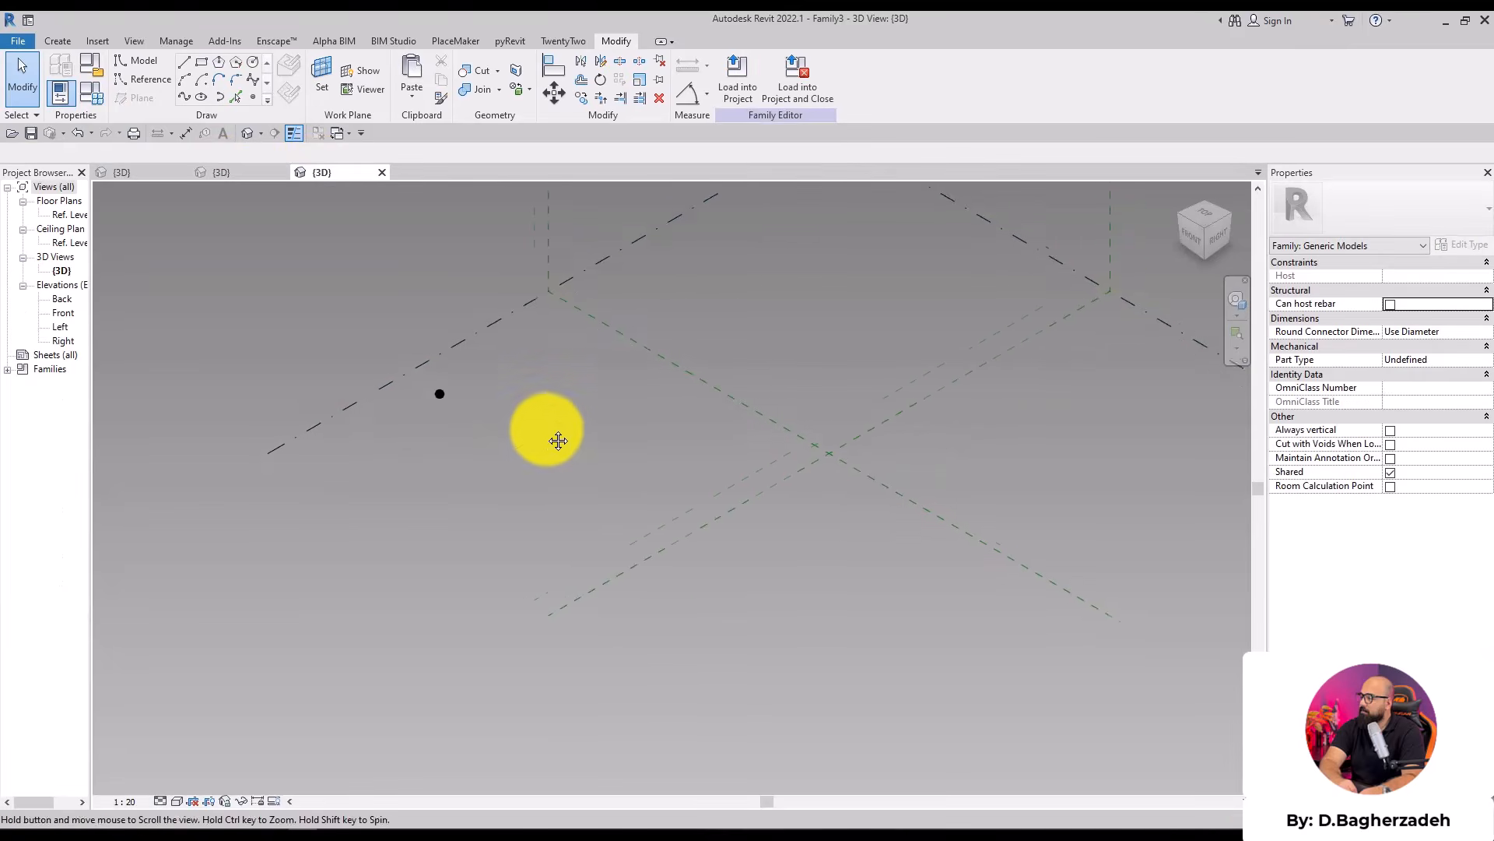
pyautogui.click(415, 380)
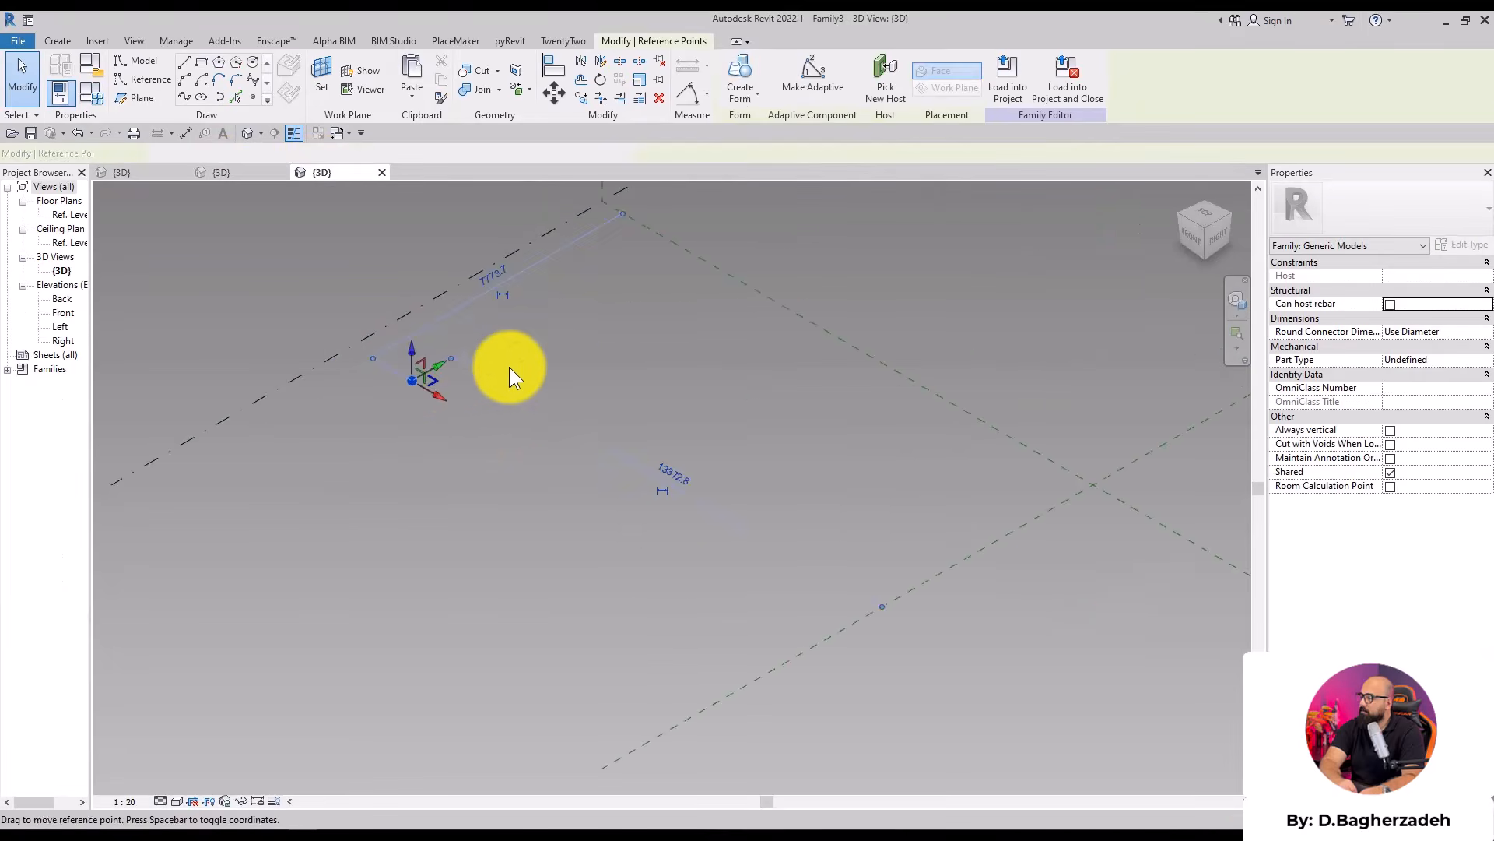
pyautogui.click(1205, 212)
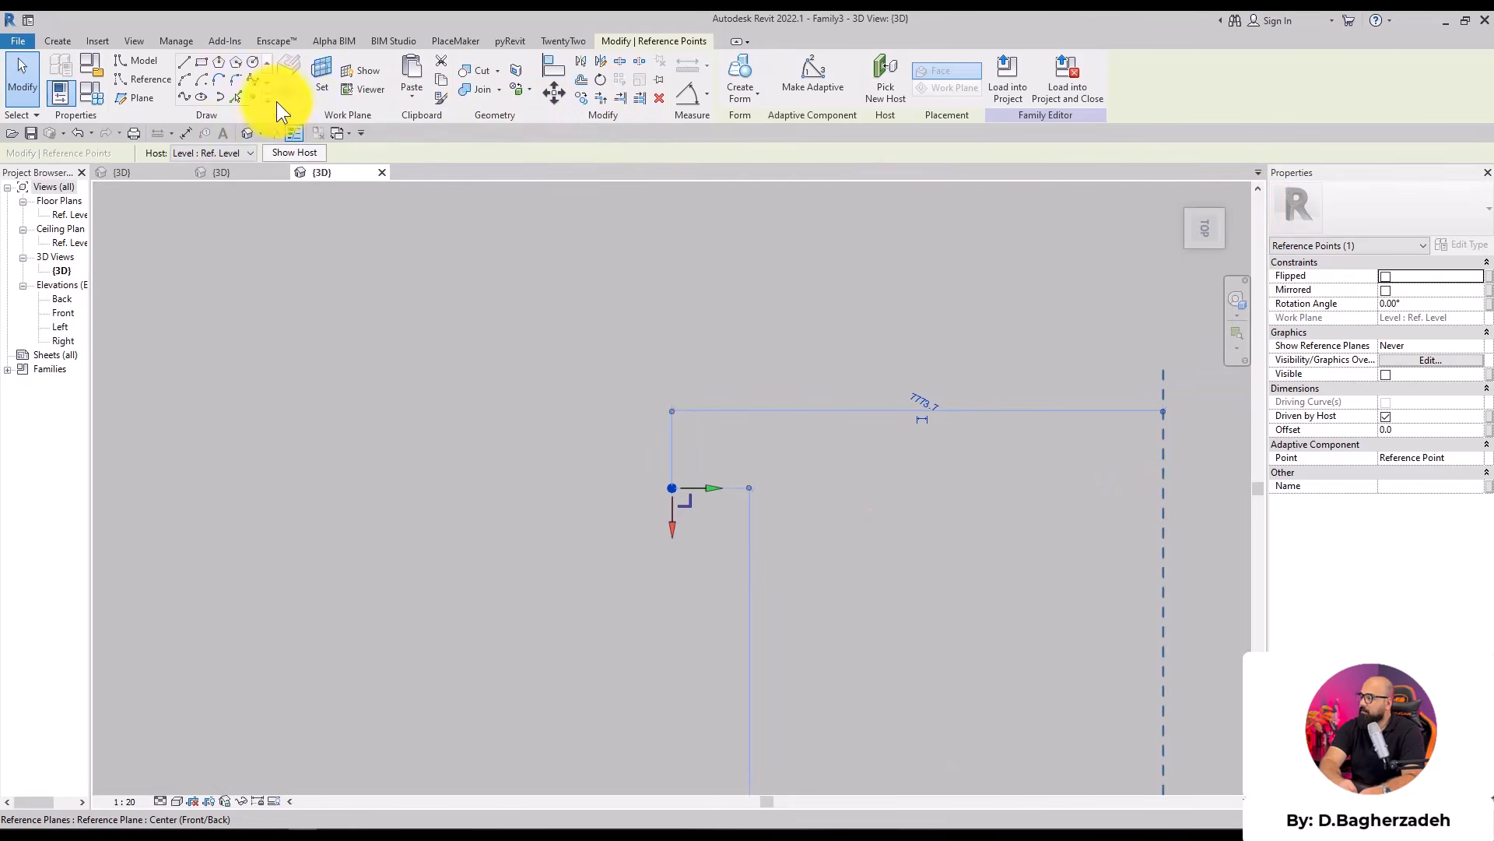
pyautogui.click(252, 97)
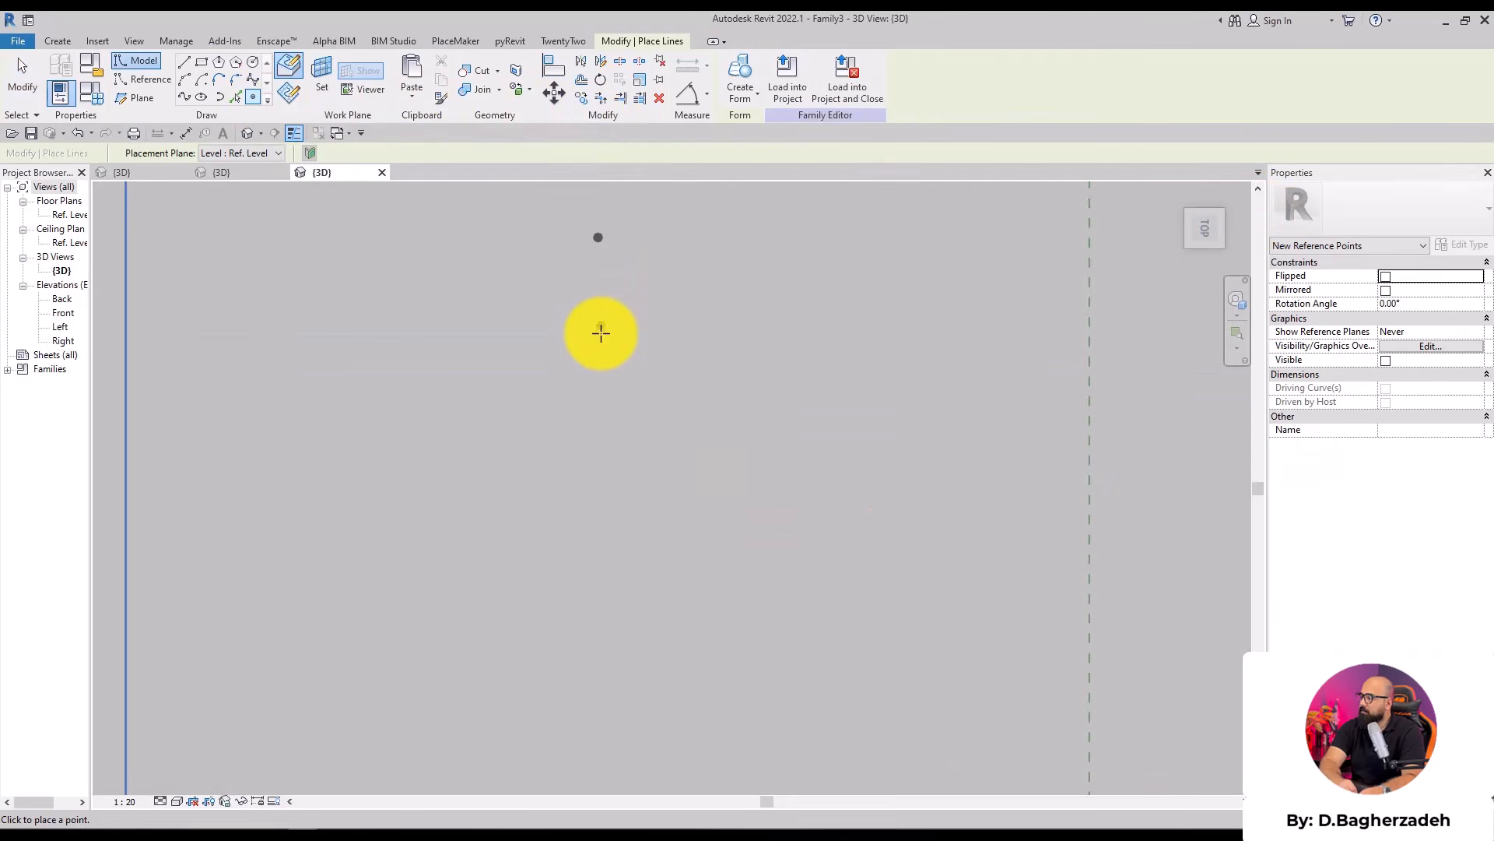
pyautogui.click(600, 339)
pyautogui.click(605, 453)
pyautogui.click(615, 604)
pyautogui.press('Escape')
# Draw a spline through the four reference points
pyautogui.scroll(-3, 670, 301)
pyautogui.moveTo(535, 422)
pyautogui.keyDown('shift'); pyautogui.mouseDown(button='middle')
pyautogui.moveTo(656, 200)
pyautogui.moveTo(620, 354)
pyautogui.mouseUp(button='middle'); pyautogui.keyUp('shift')
pyautogui.click(184, 97)
pyautogui.scroll(2, 602, 352)
pyautogui.click(484, 263)
# Select the four reference points along the line and make them adaptive
pyautogui.moveTo(421, 273); pyautogui.dragTo(607, 434)
pyautogui.keyDown('ctrl'); pyautogui.moveTo(658, 335); pyautogui.dragTo(716, 451); pyautogui.keyUp('ctrl')
pyautogui.keyDown('ctrl'); pyautogui.moveTo(770, 333); pyautogui.dragTo(844, 491); pyautogui.keyUp('ctrl')
pyautogui.click(813, 78)
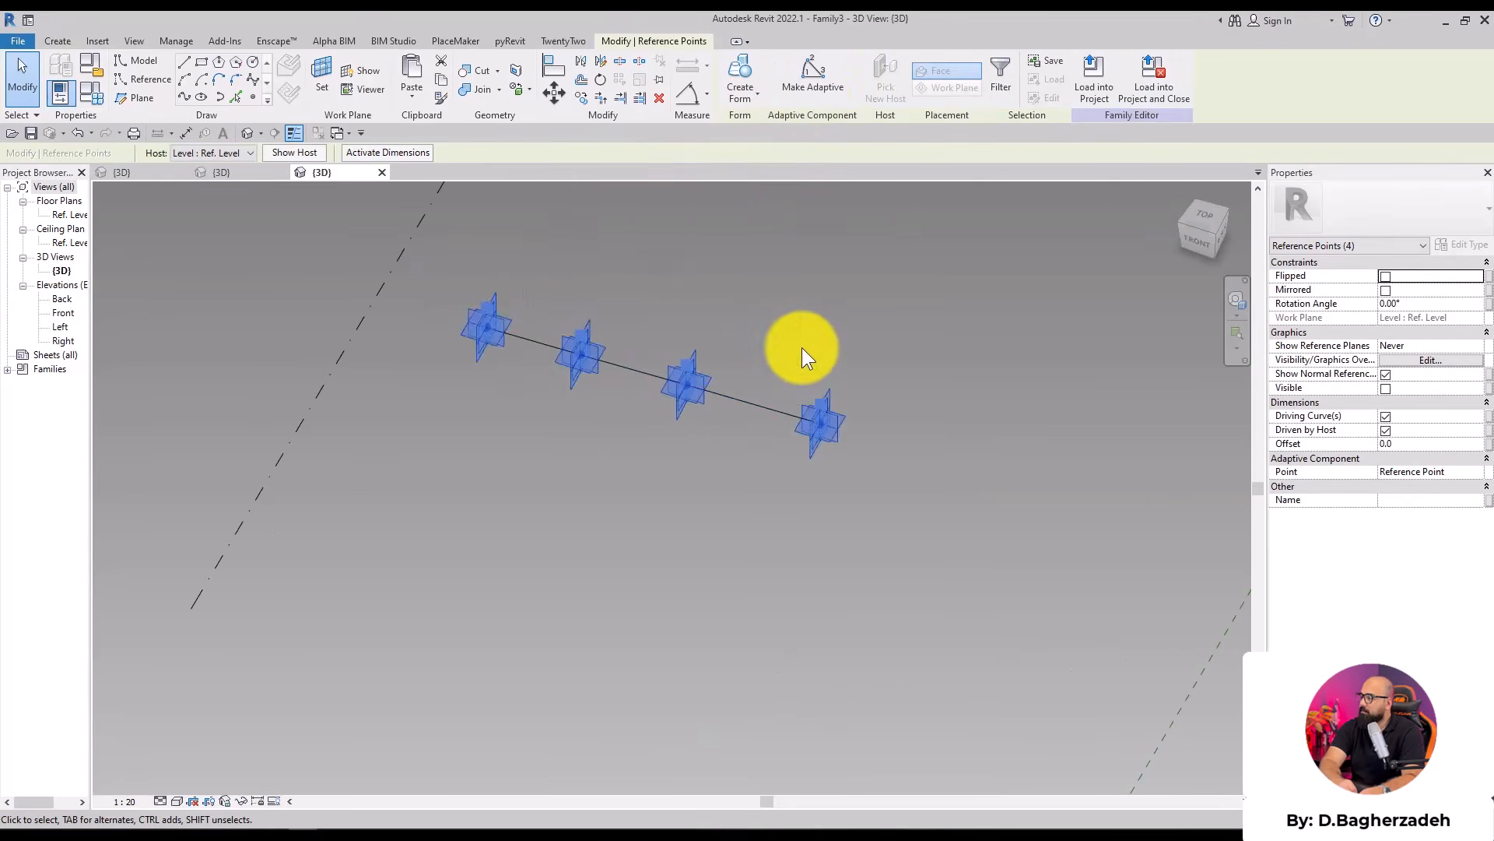
pyautogui.keyDown('shift'); pyautogui.moveTo(805, 355); pyautogui.dragTo(730, 277, button='middle'); pyautogui.keyUp('shift')
# Set the work plane on adaptive point 1 and draw a four-sided polygon profile centred on that point
pyautogui.click(572, 232)
pyautogui.press('w')
pyautogui.press('p')
pyautogui.click(567, 254)
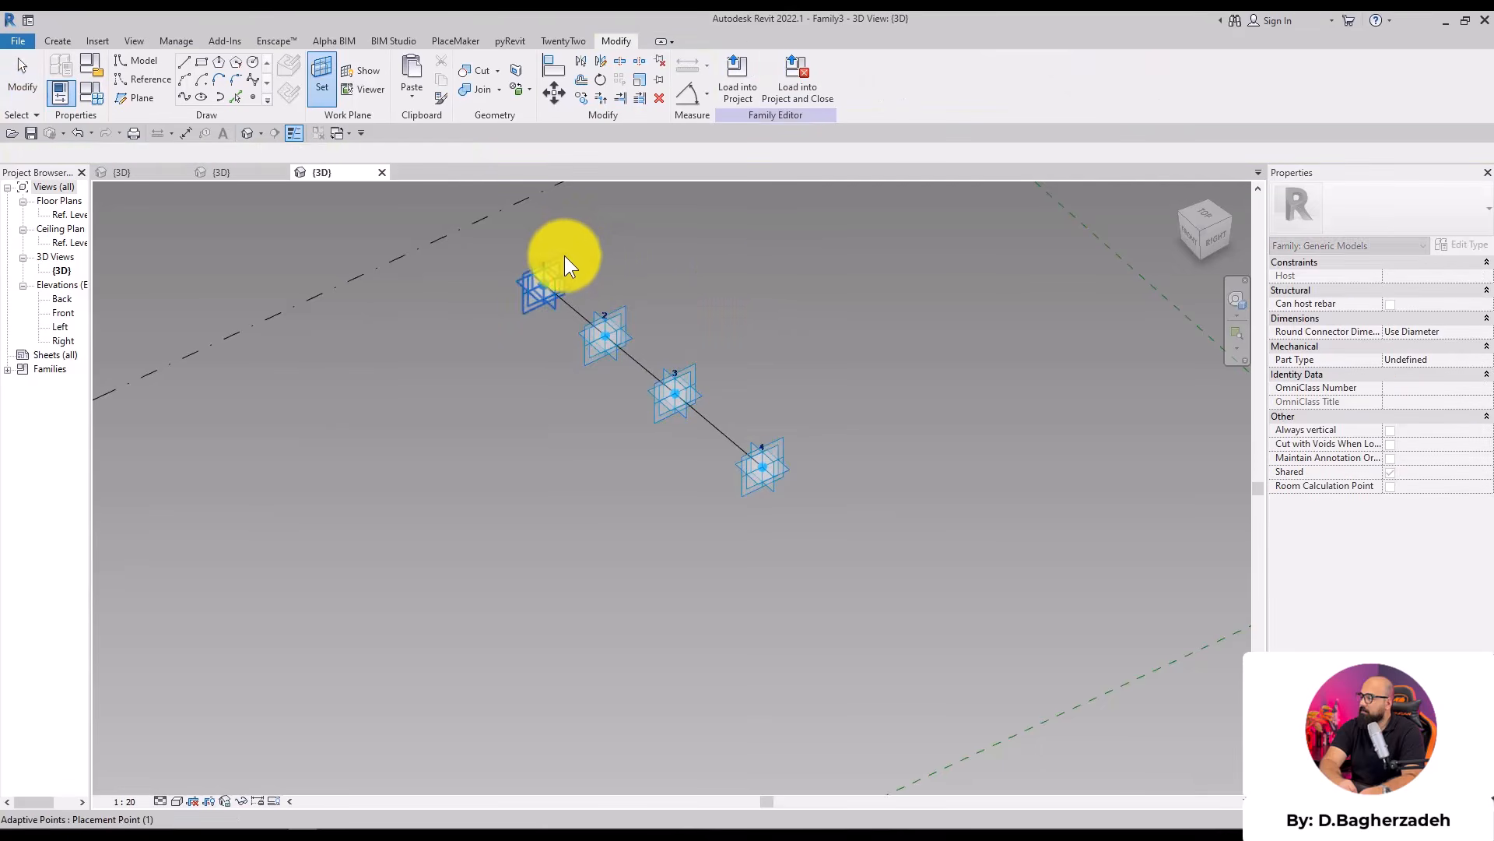
pyautogui.click(205, 61)
pyautogui.scroll(2, 534, 293)
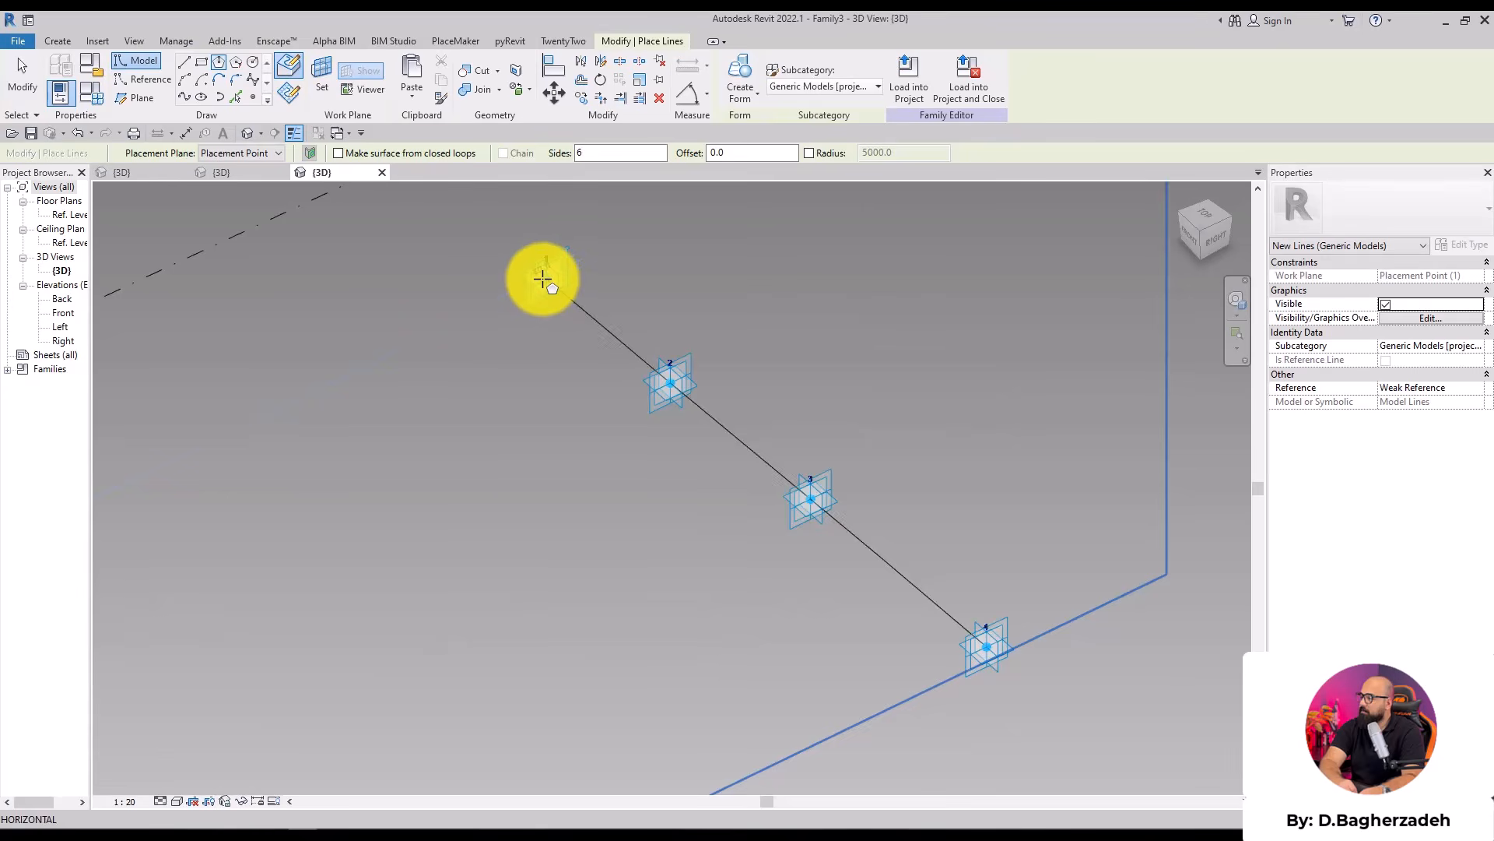
pyautogui.click(544, 277)
pyautogui.moveTo(579, 159); pyautogui.dragTo(537, 161)
pyautogui.write('4')
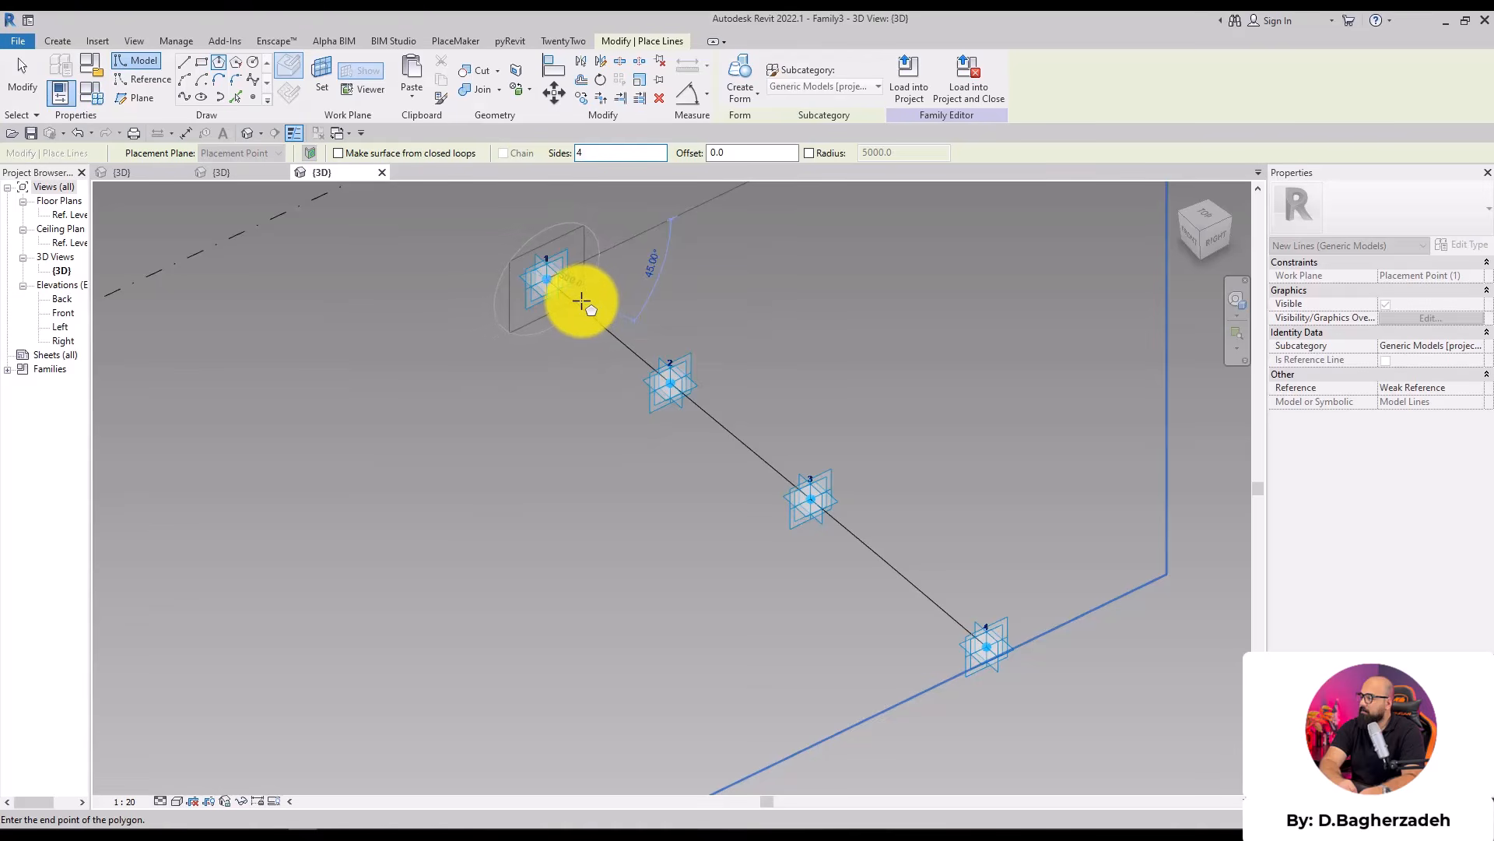
pyautogui.click(585, 301)
pyautogui.press('Escape')
pyautogui.press('Escape')
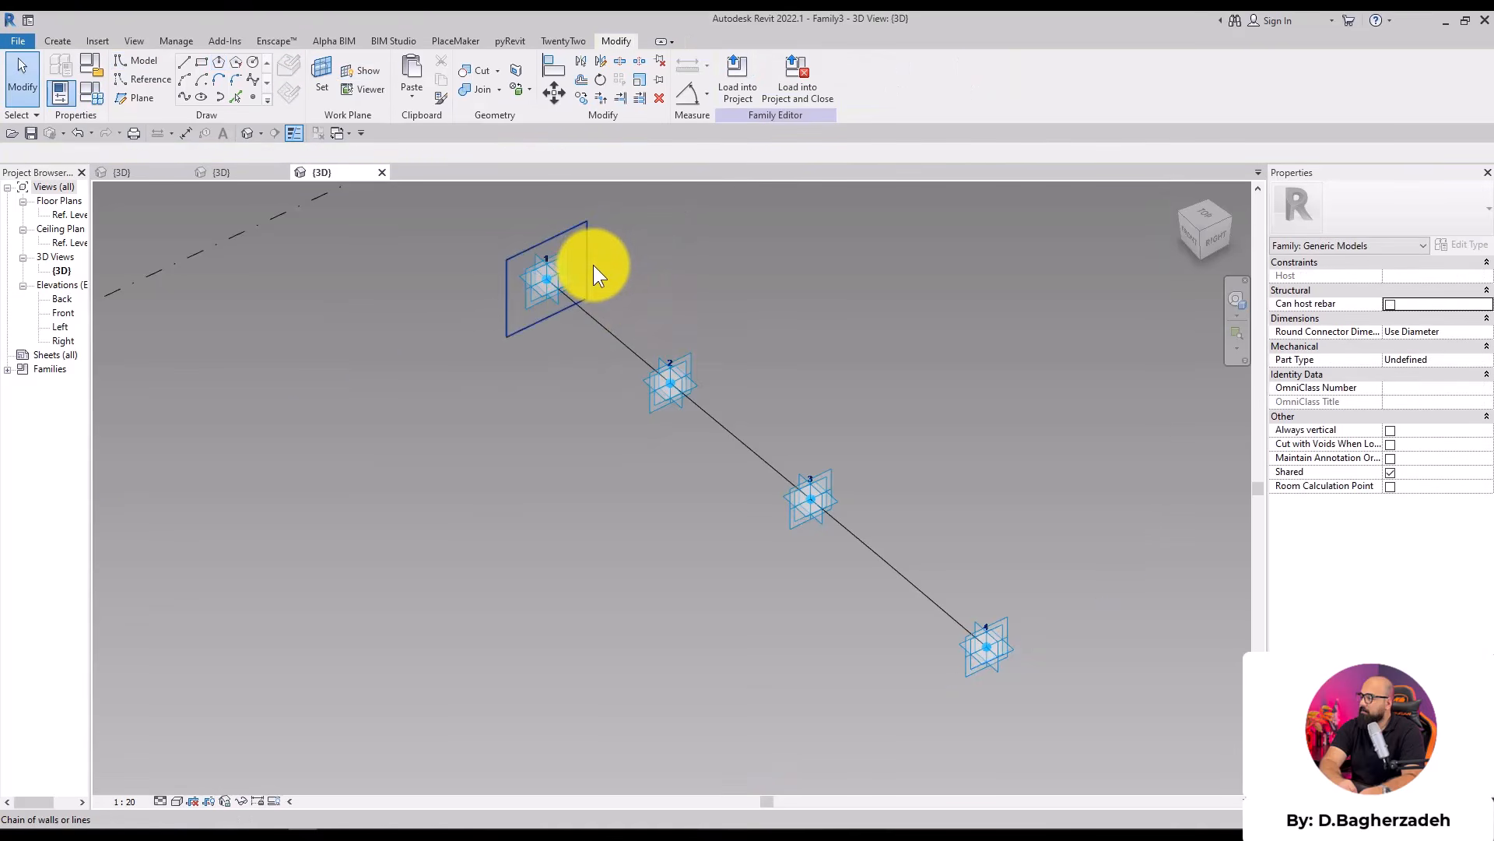
# Convert the square profile and the spline to reference lines and create a solid form from them
pyautogui.click(601, 308)
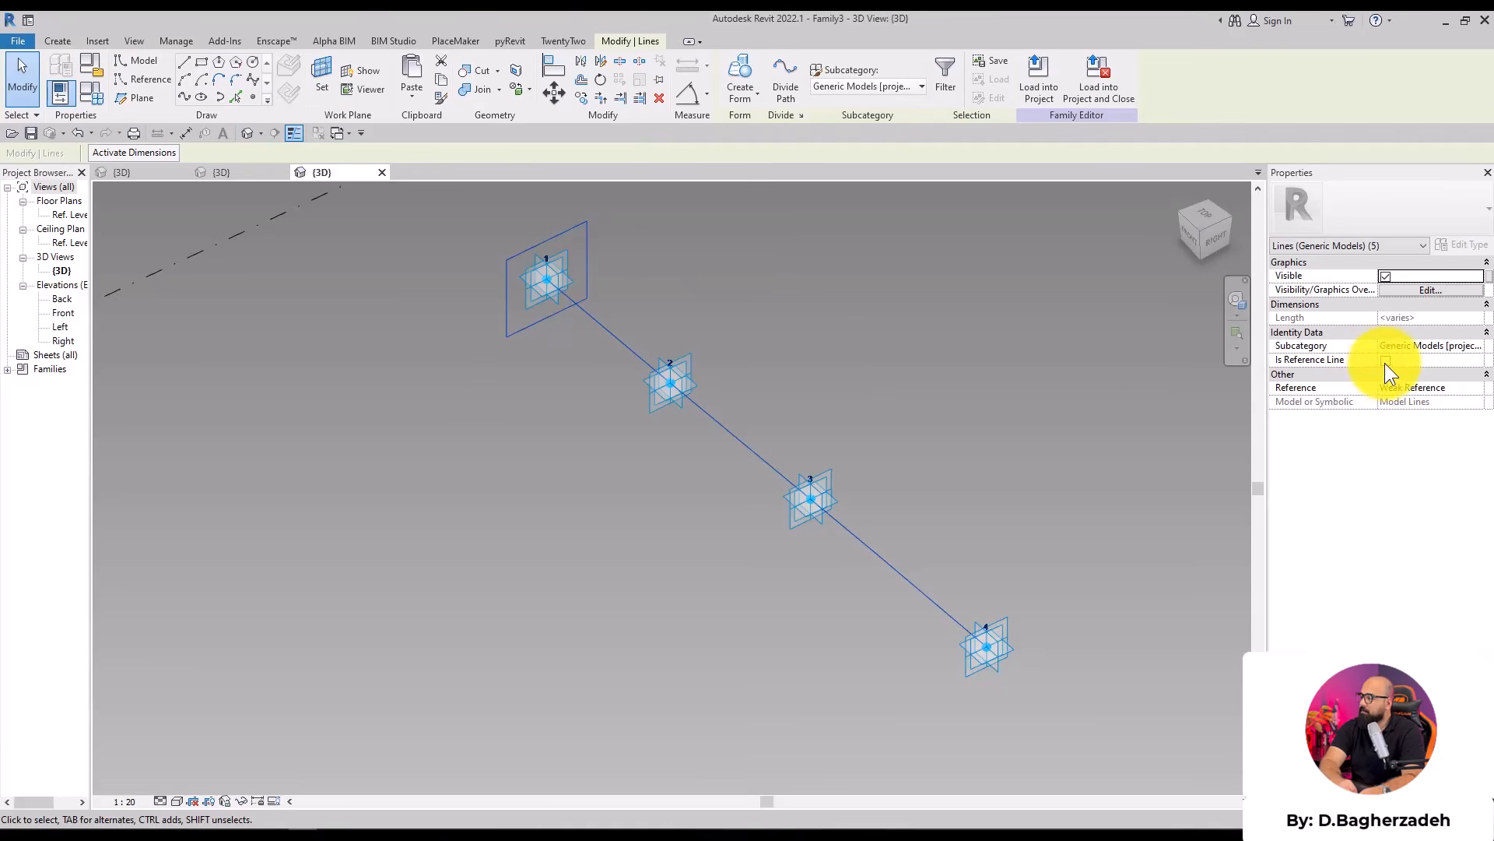
pyautogui.click(1385, 363)
pyautogui.click(740, 78)
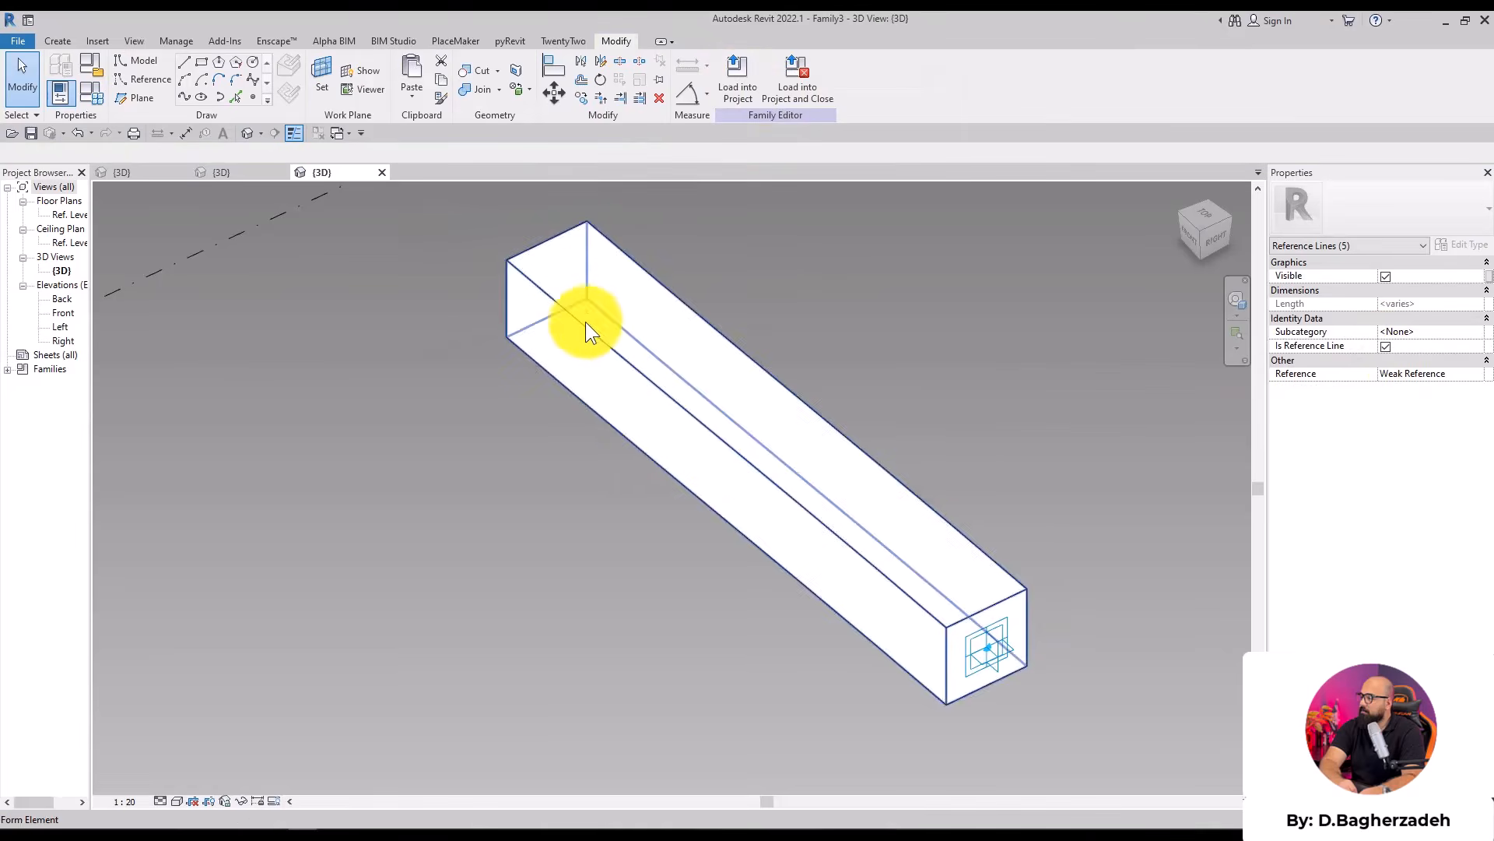
# Lengthen the form by moving adaptive point 4 outward, and load the family into the Project4 mass
pyautogui.click(998, 654)
pyautogui.moveTo(1017, 674); pyautogui.dragTo(1048, 647)
pyautogui.click(885, 78)
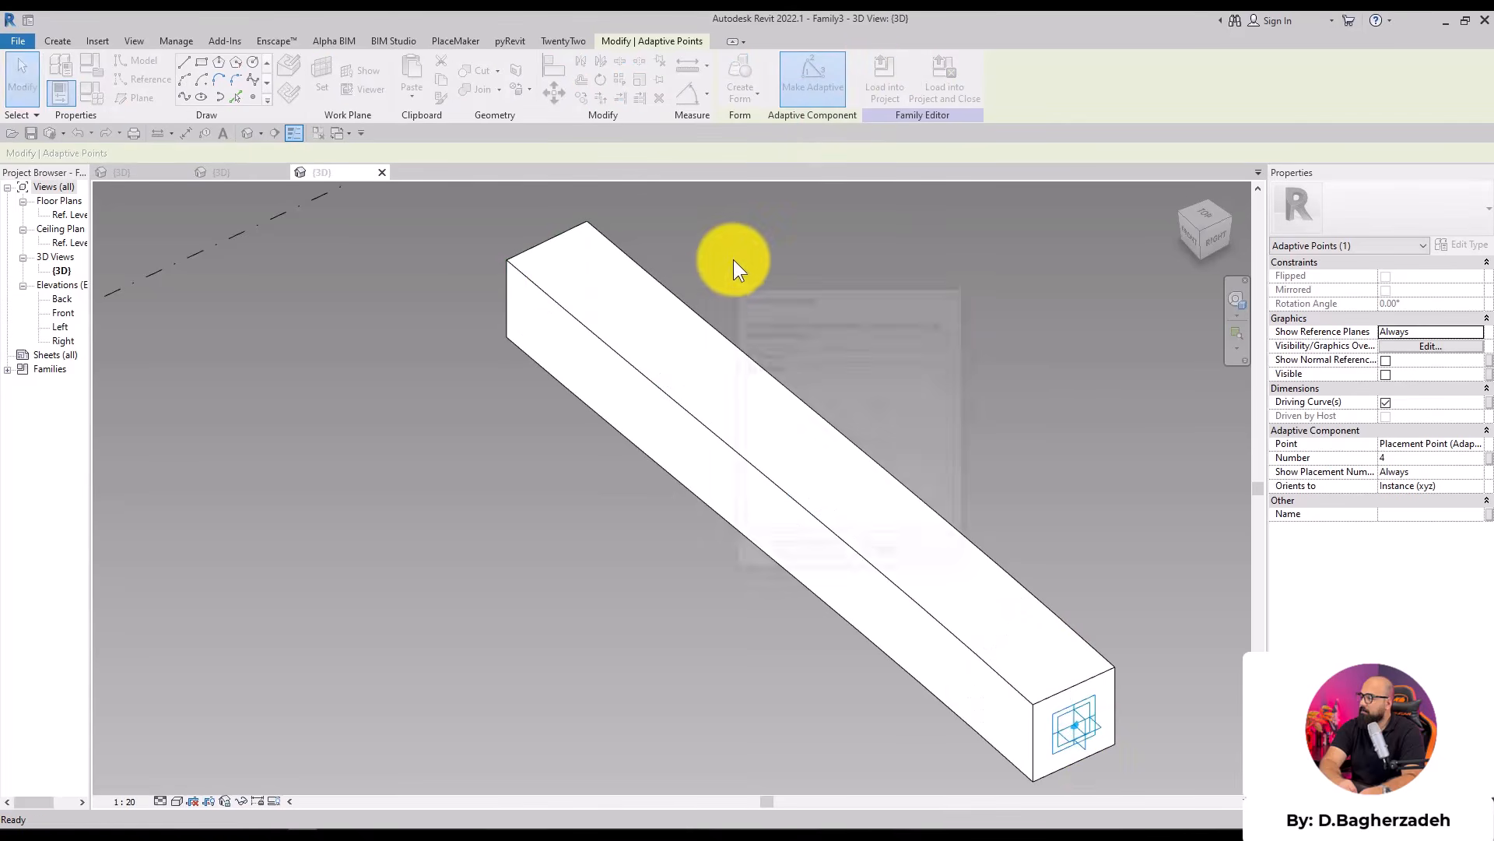
pyautogui.click(810, 555)
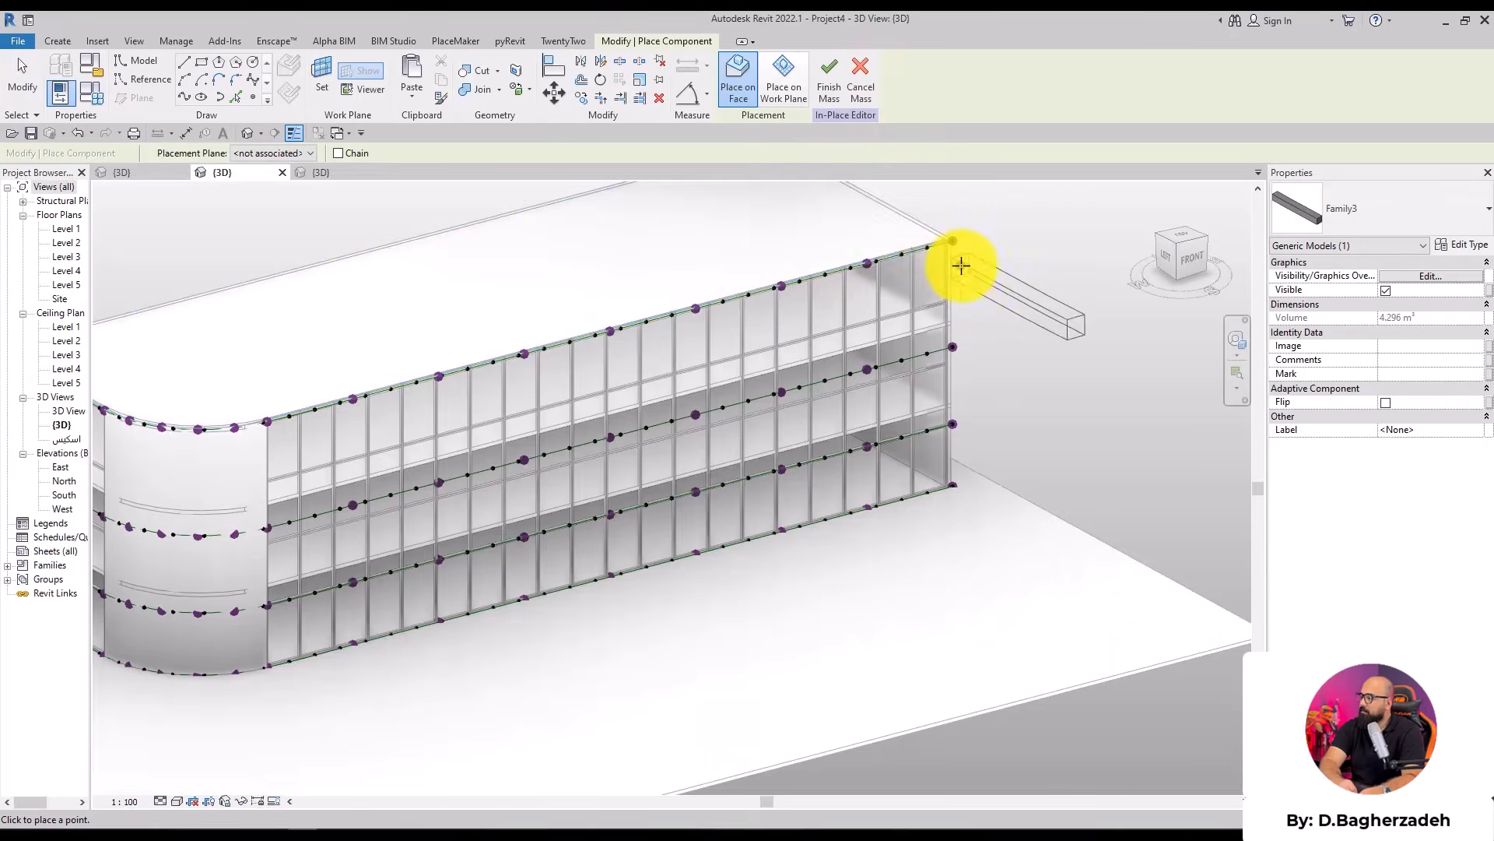
# Place a Family3 fin through the division points near the end of the front facade's four divided lines and repeat it
pyautogui.scroll(2, 961, 264)
pyautogui.moveTo(960, 264); pyautogui.dragTo(832, 310, button='middle')
pyautogui.click(770, 294)
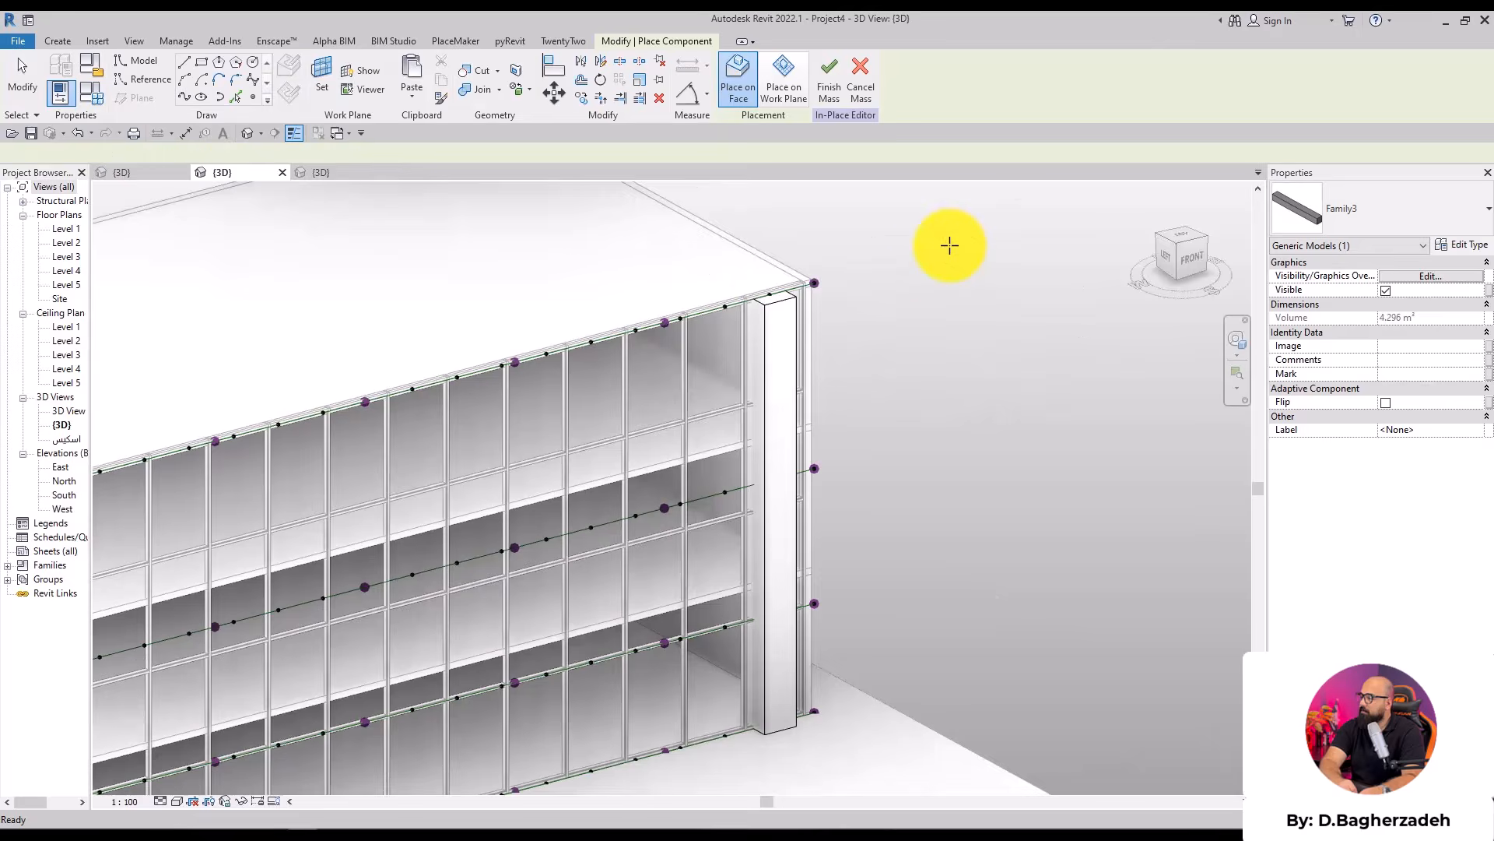
pyautogui.press('Escape')
pyautogui.click(788, 377)
pyautogui.click(622, 82)
pyautogui.click(929, 380)
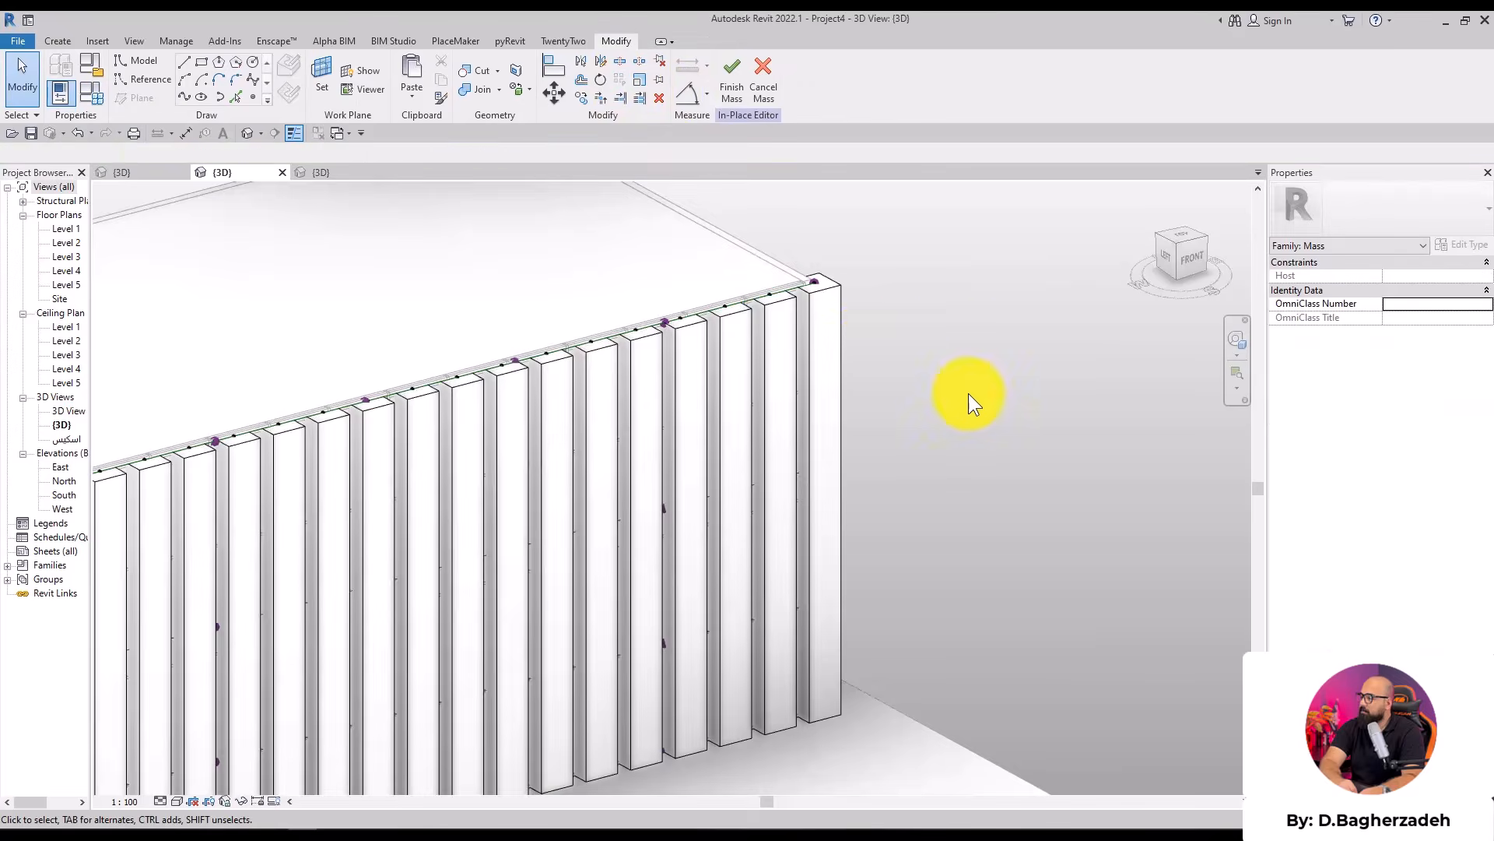
# Try moving the three lower reference points at the middle of the front facade up by about 3.05 m
pyautogui.scroll(-3, 929, 379)
pyautogui.keyDown('shift'); pyautogui.moveTo(763, 665); pyautogui.dragTo(601, 628, button='middle'); pyautogui.keyUp('shift')
pyautogui.scroll(3, 520, 635)
pyautogui.moveTo(537, 704); pyautogui.dragTo(754, 282)
pyautogui.click(1189, 259)
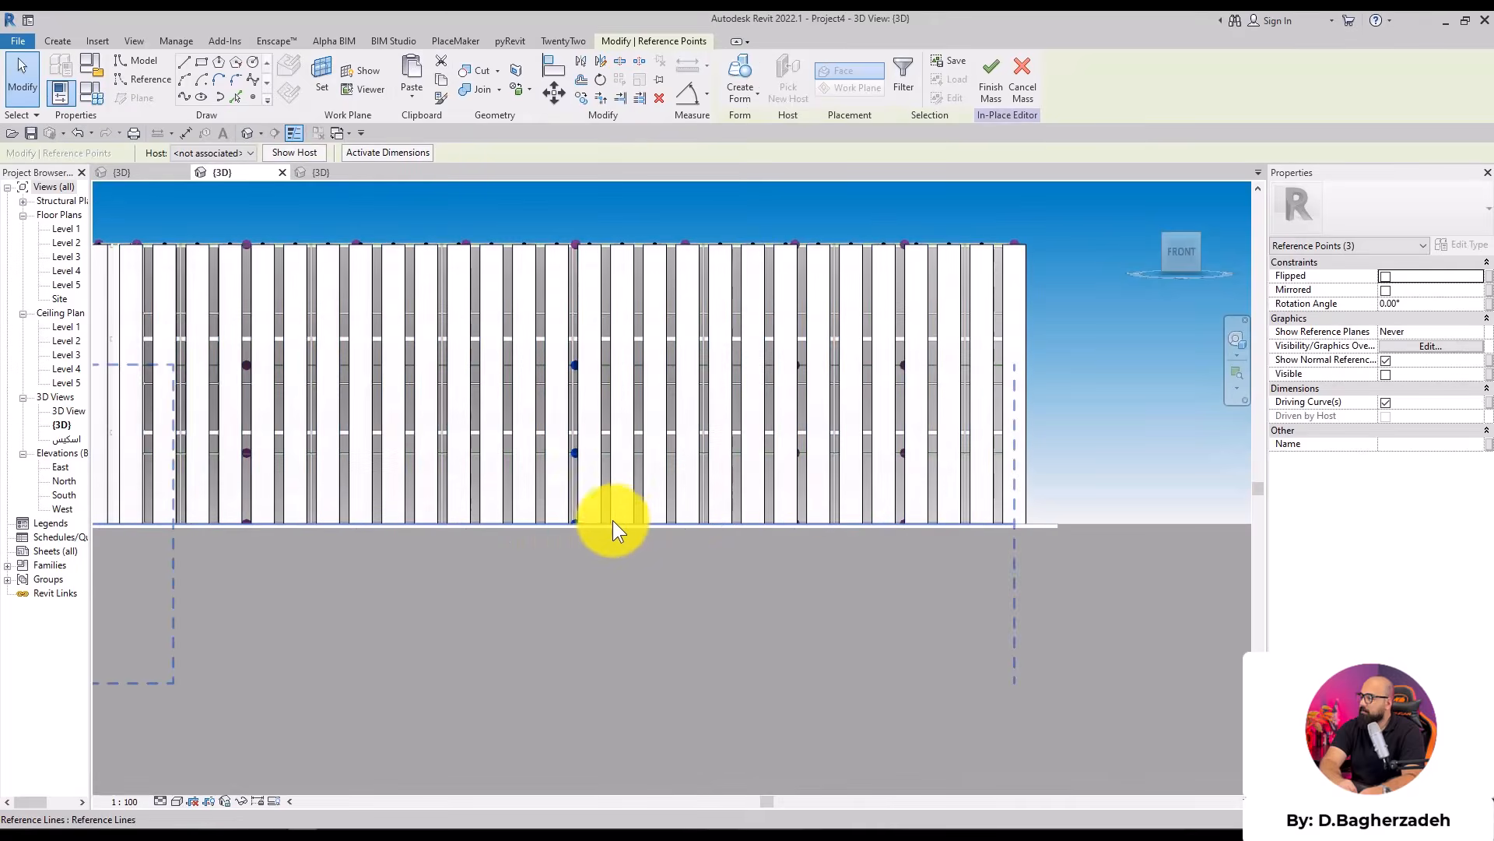
pyautogui.press('m')
pyautogui.press('v')
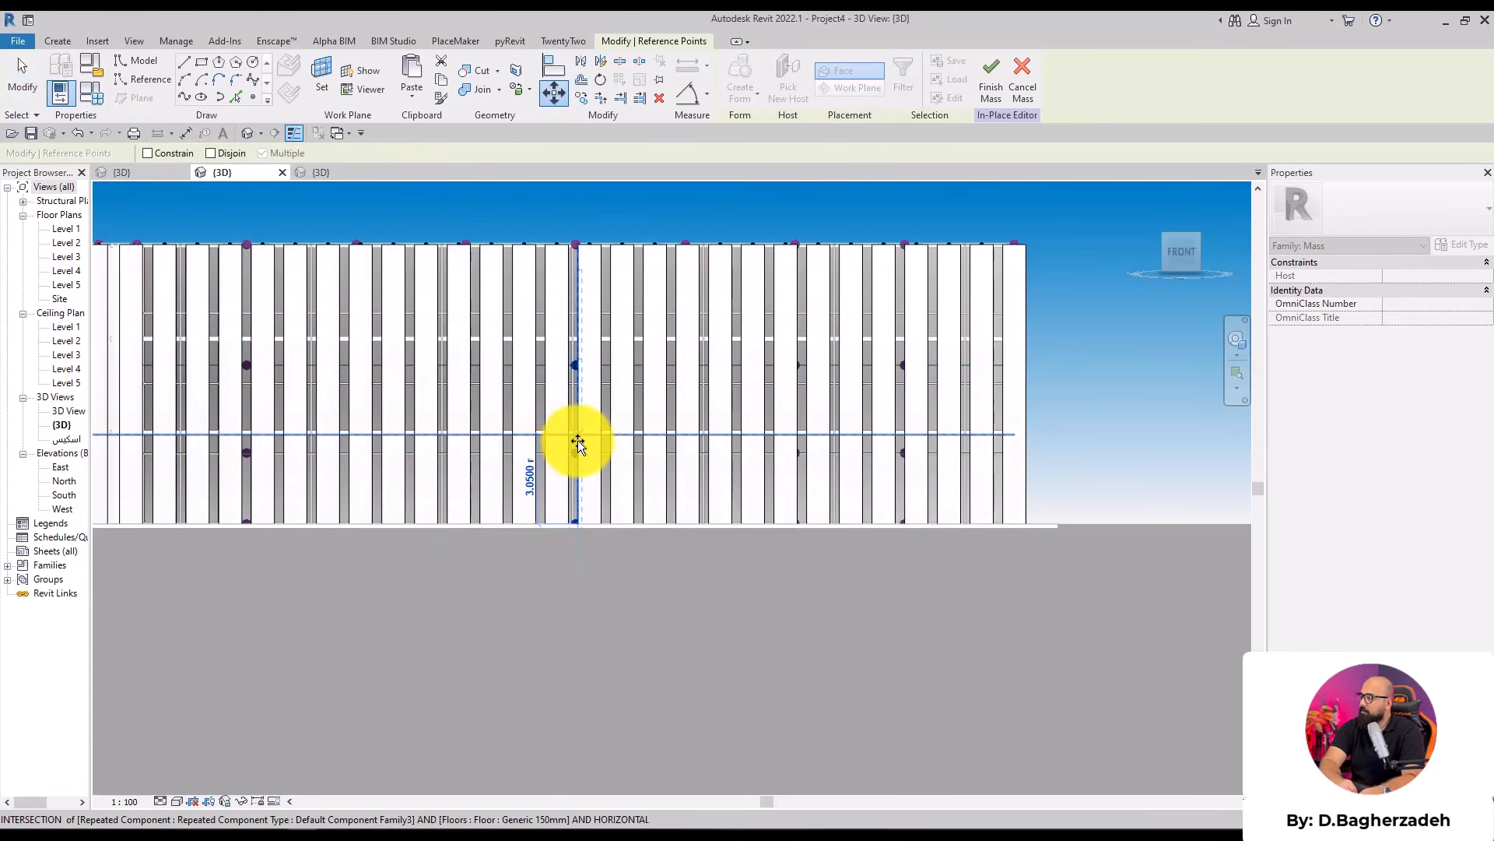
pyautogui.click(577, 437)
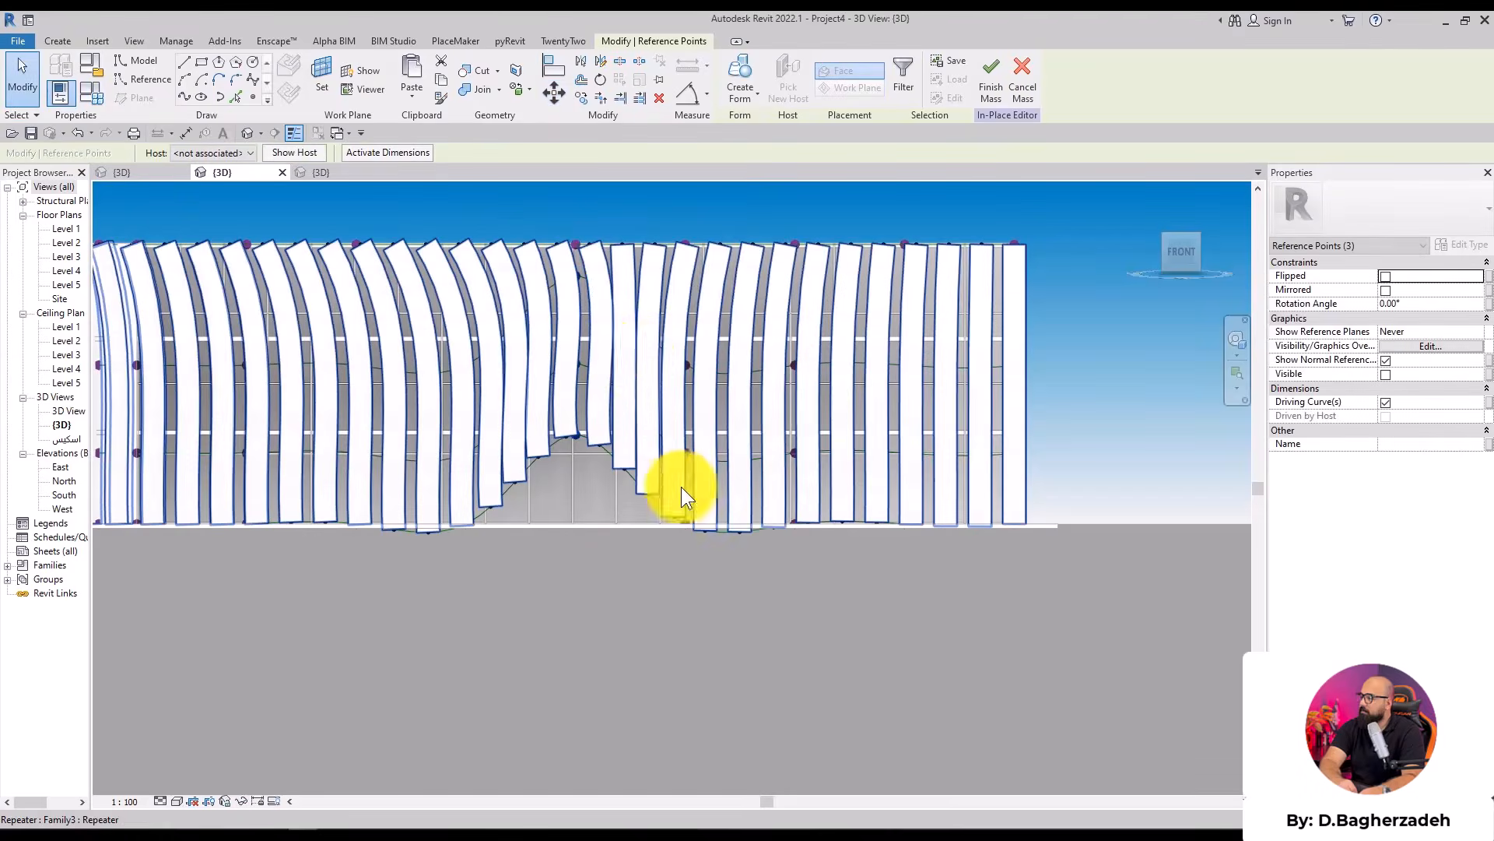
pyautogui.keyDown('shift'); pyautogui.moveTo(661, 491); pyautogui.dragTo(587, 417, button='middle'); pyautogui.keyUp('shift')
pyautogui.scroll(1, 567, 201)
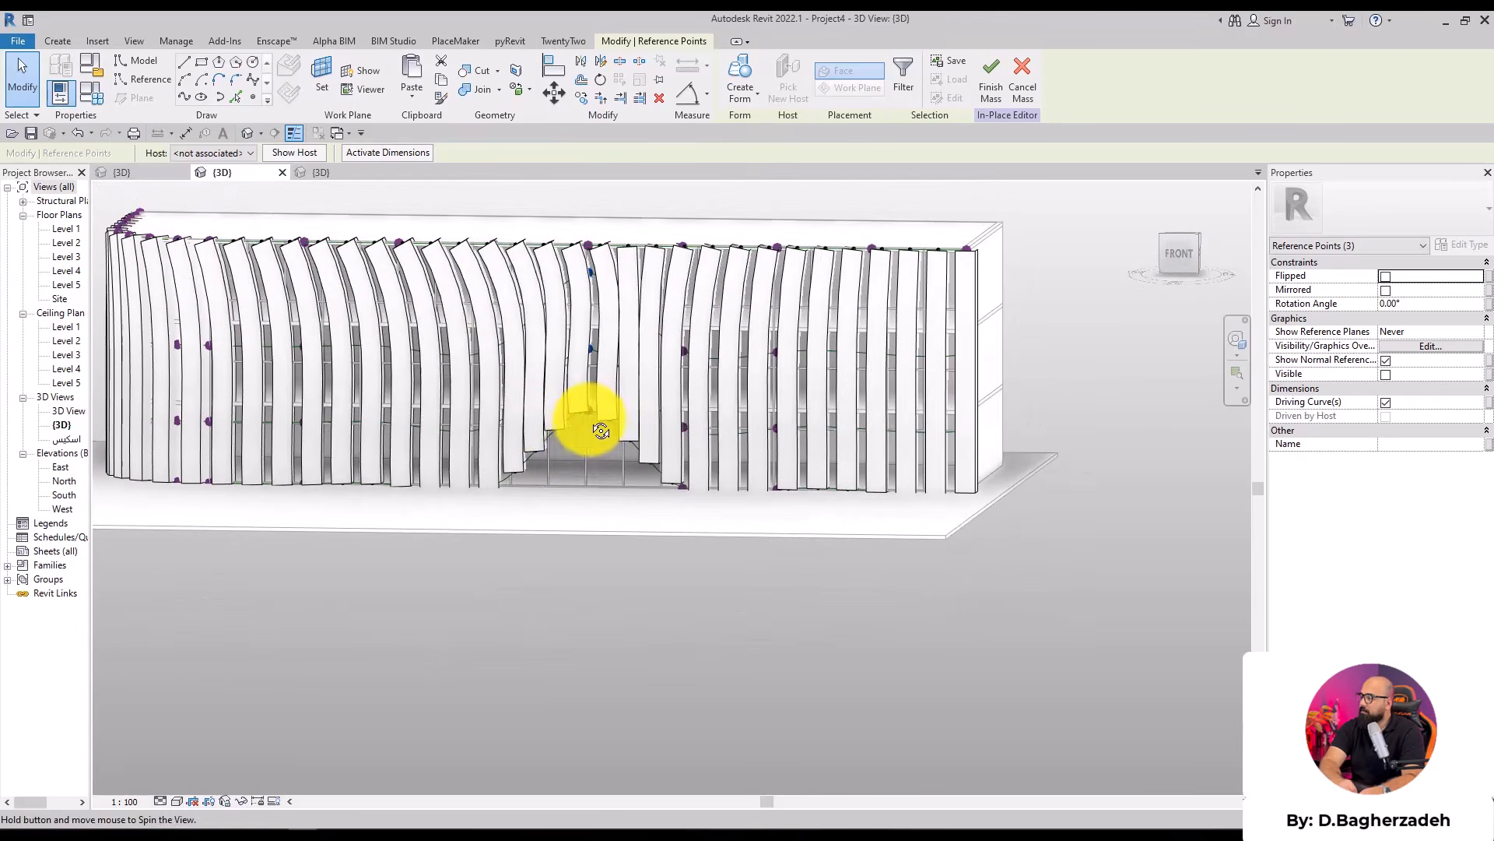
pyautogui.press('Escape')
# Raise the six reference points around the middle of the front facade's two lower lines to arch the fins over an entrance
pyautogui.keyDown('shift'); pyautogui.moveTo(553, 495); pyautogui.dragTo(437, 599, button='middle'); pyautogui.keyUp('shift')
pyautogui.keyDown('shift'); pyautogui.moveTo(628, 609); pyautogui.dragTo(623, 622, button='middle'); pyautogui.keyUp('shift')
pyautogui.scroll(-7, 927, 605)
pyautogui.scroll(5, 930, 605)
pyautogui.scroll(4, 688, 520)
pyautogui.moveTo(508, 746); pyautogui.dragTo(624, 635, button='middle')
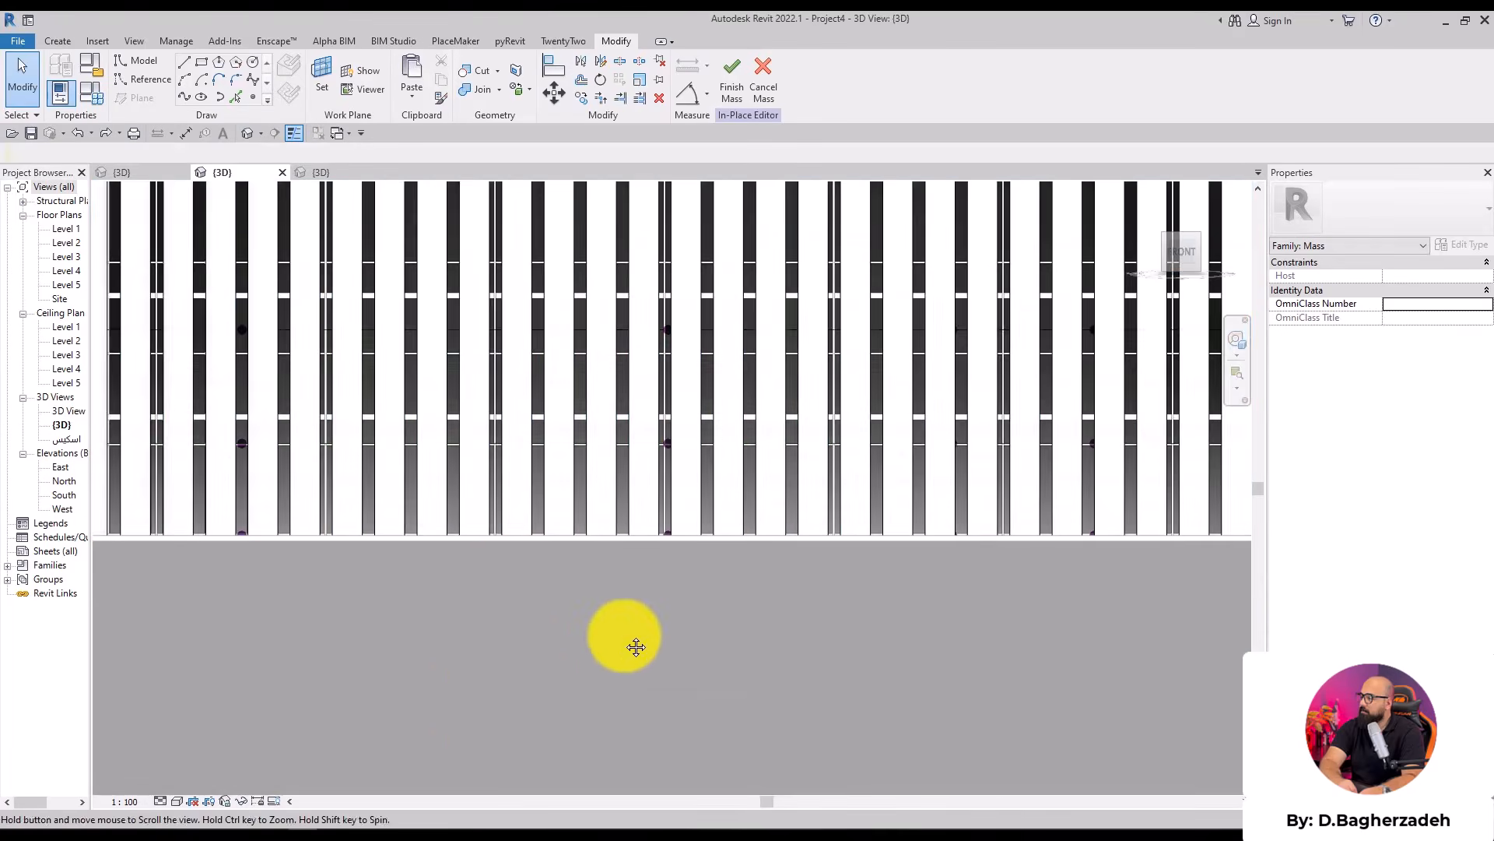
pyautogui.scroll(-2, 625, 636)
pyautogui.moveTo(730, 469); pyautogui.dragTo(730, 498)
pyautogui.moveTo(506, 656); pyautogui.dragTo(786, 476)
pyautogui.scroll(2, 688, 529)
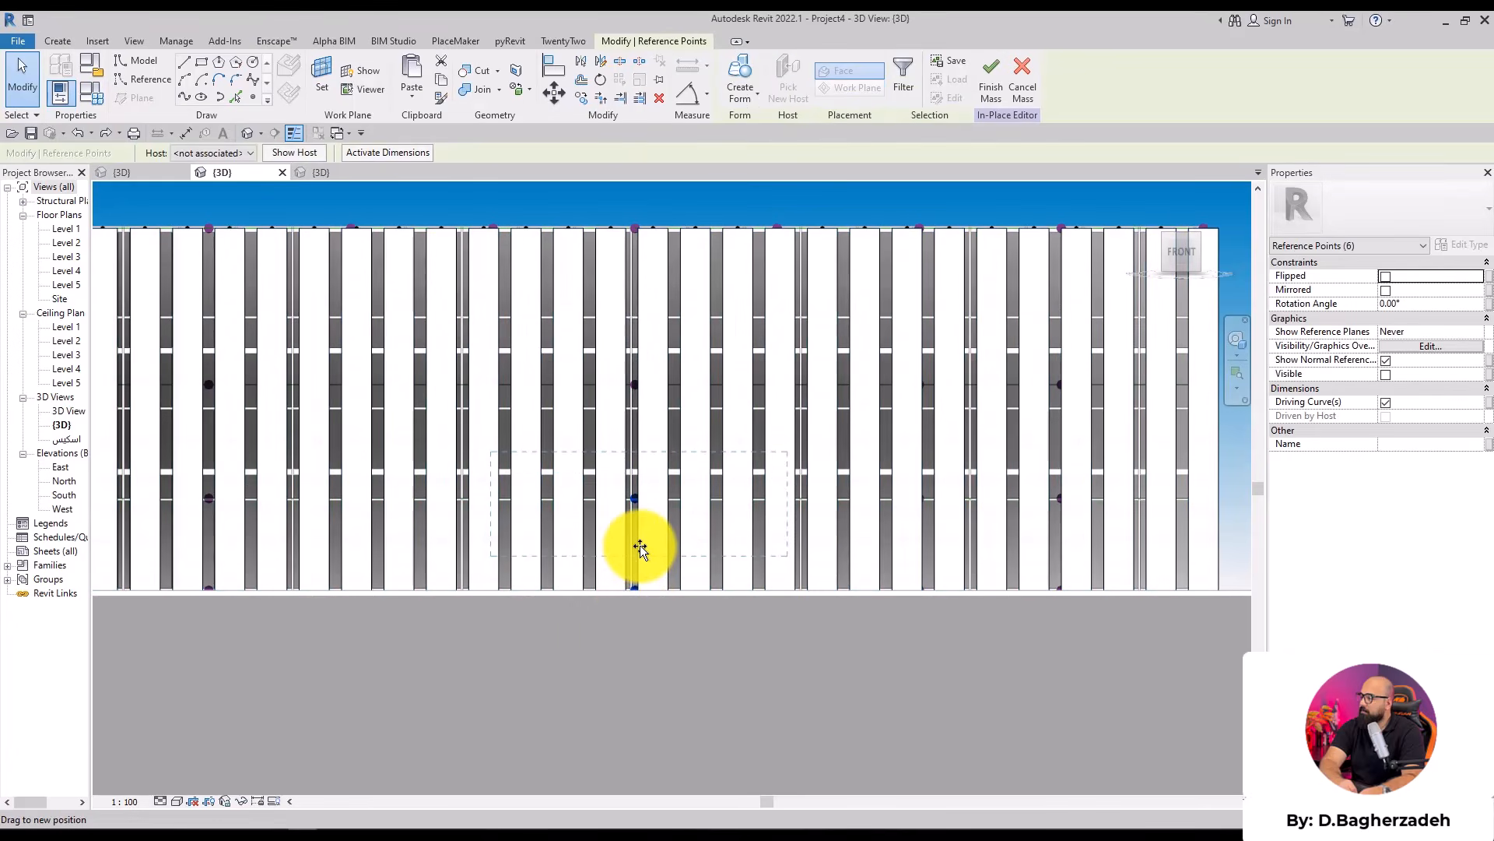
pyautogui.moveTo(639, 545)
pyautogui.mouseDown()
pyautogui.moveTo(581, 546)
pyautogui.moveTo(642, 535)
pyautogui.mouseUp()
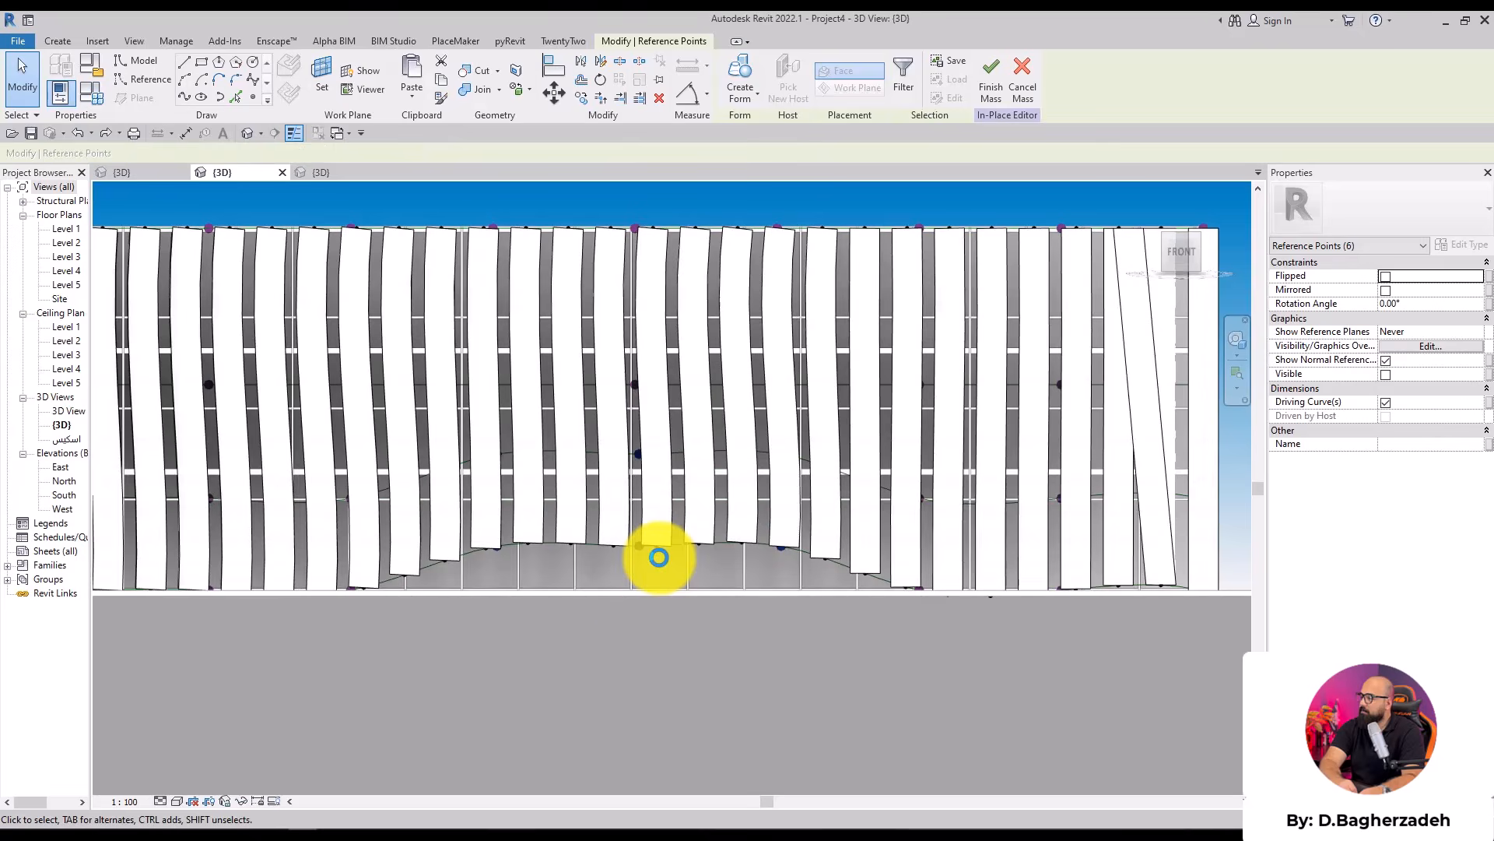
pyautogui.click(645, 694)
# Try to raise only the middle reference point on the front facade's bottom line further
pyautogui.scroll(-3, 643, 630)
pyautogui.scroll(3, 648, 566)
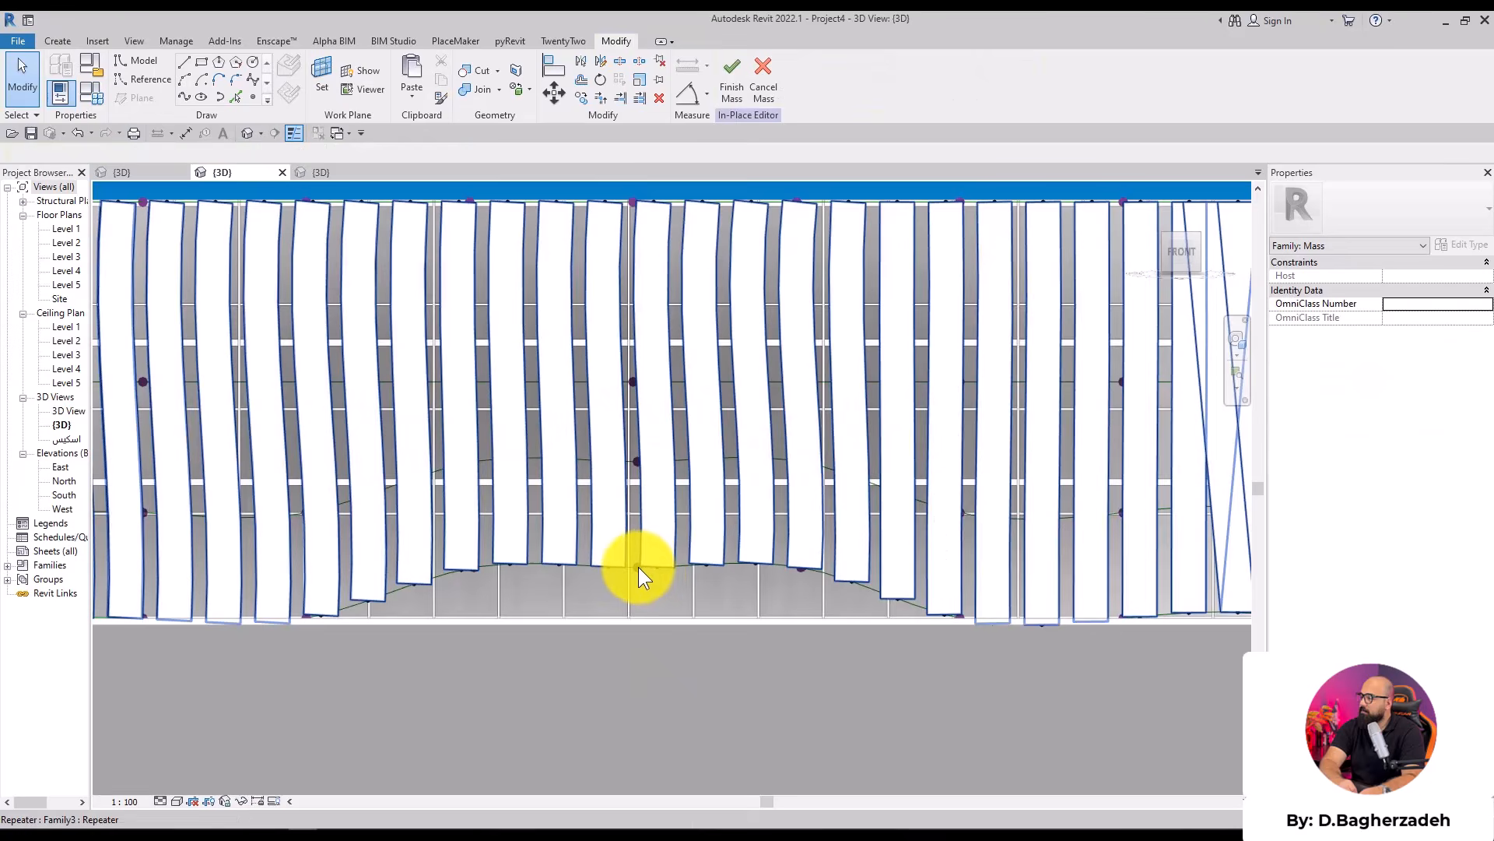
pyautogui.press('Tab')
pyautogui.moveTo(609, 658); pyautogui.dragTo(664, 538)
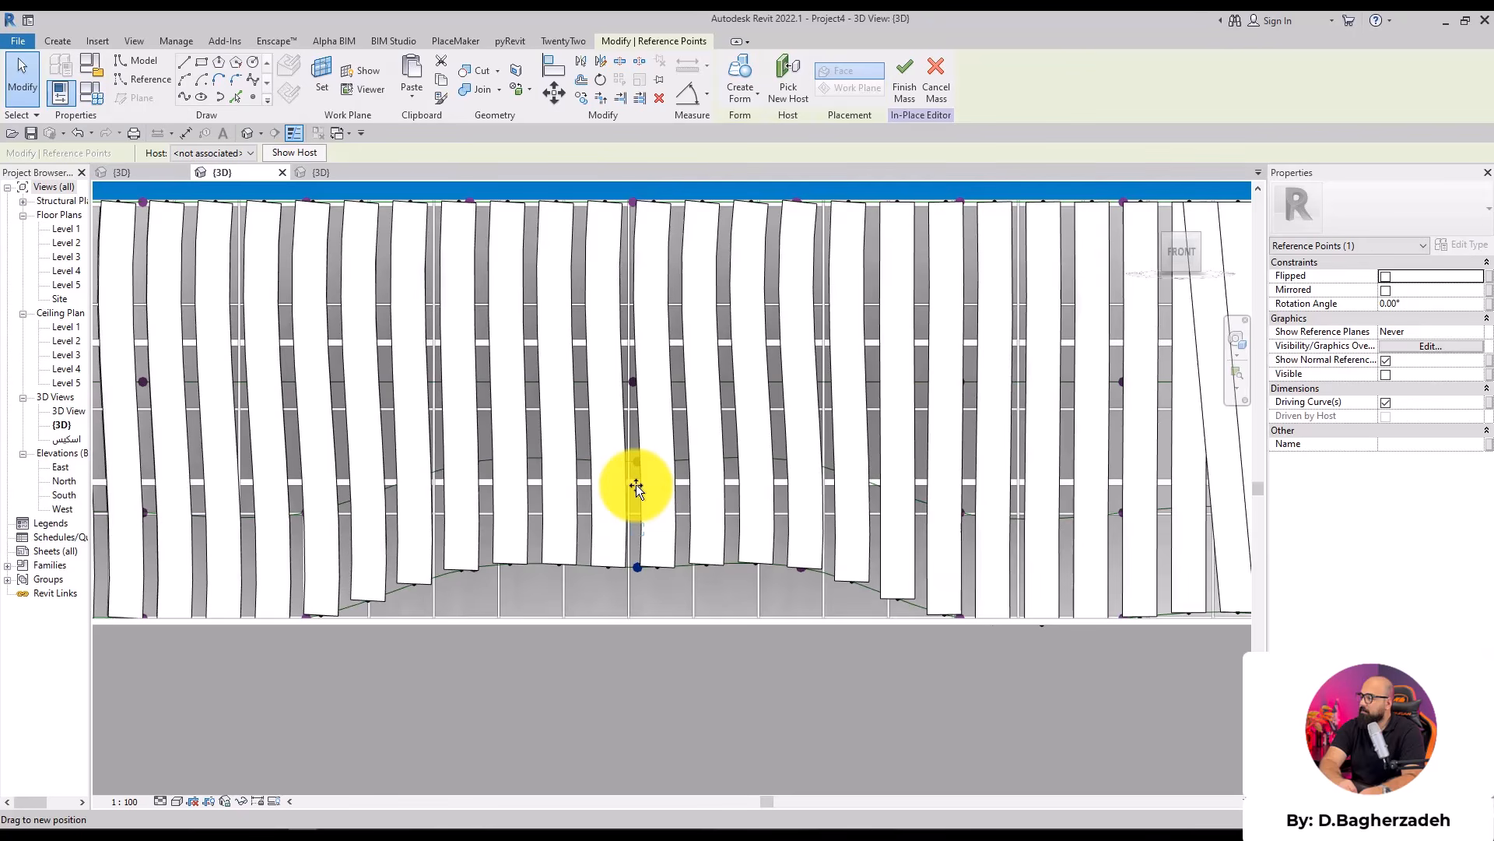
pyautogui.moveTo(636, 486); pyautogui.dragTo(636, 486)
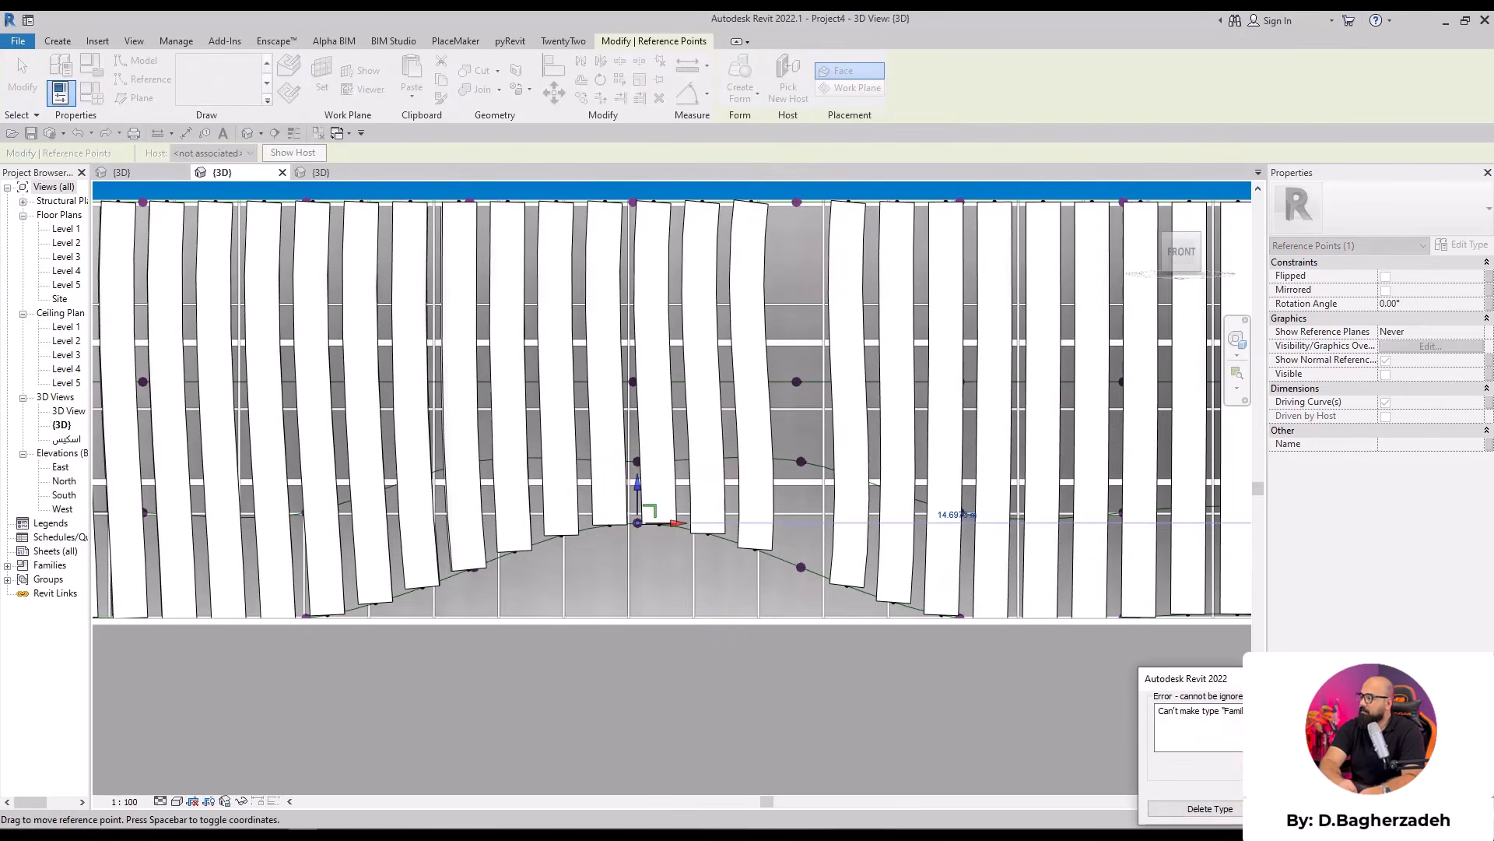
pyautogui.press('Escape')
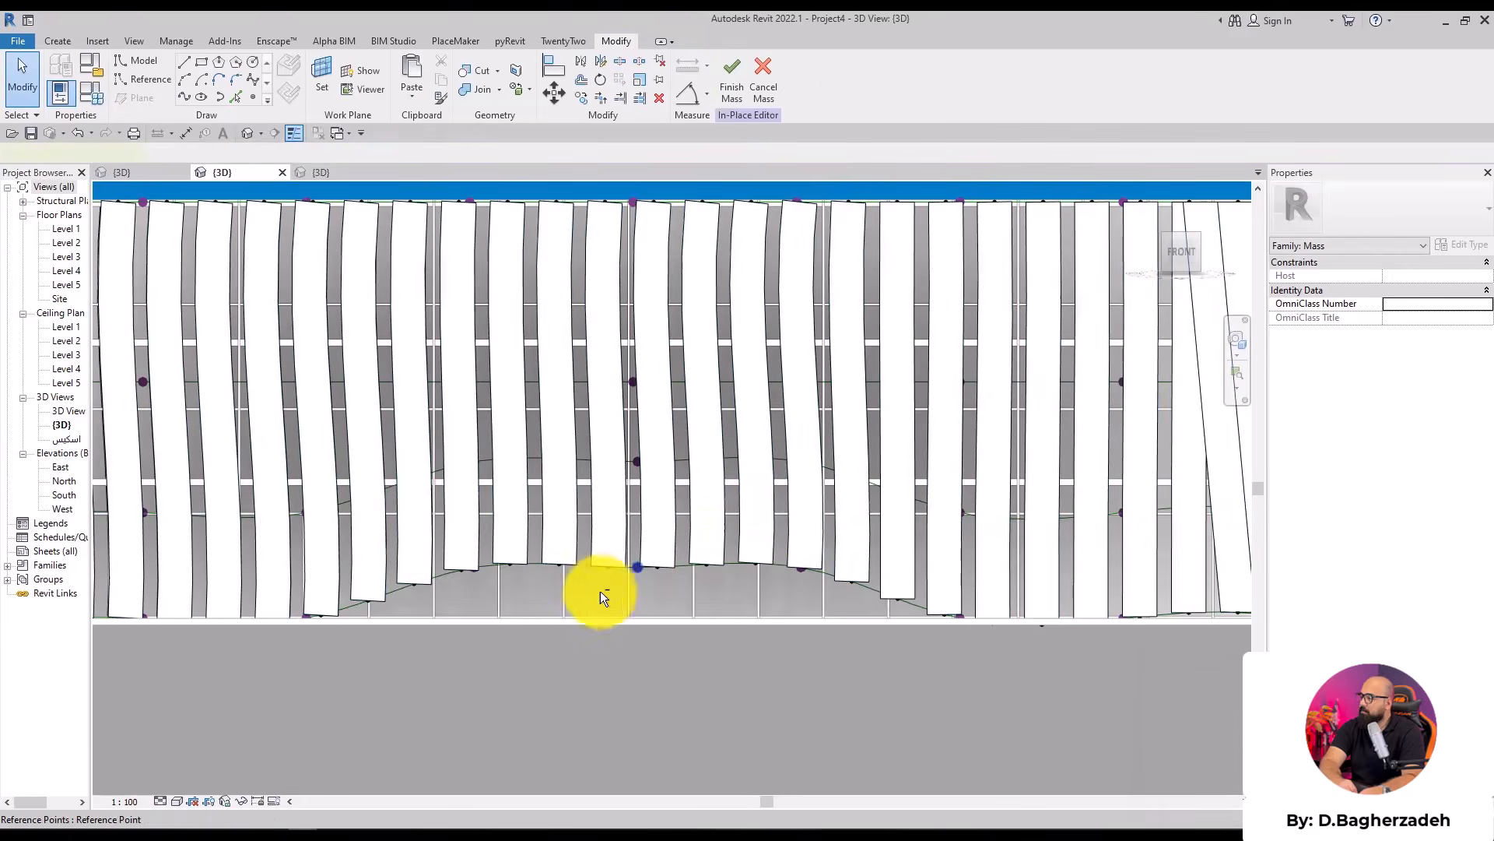
# Pull the raised middle reference point on the front facade's bottom line outward from the building, undoing the last change
pyautogui.keyDown('shift'); pyautogui.moveTo(597, 590); pyautogui.dragTo(875, 681, button='middle'); pyautogui.keyUp('shift')
pyautogui.click(636, 557)
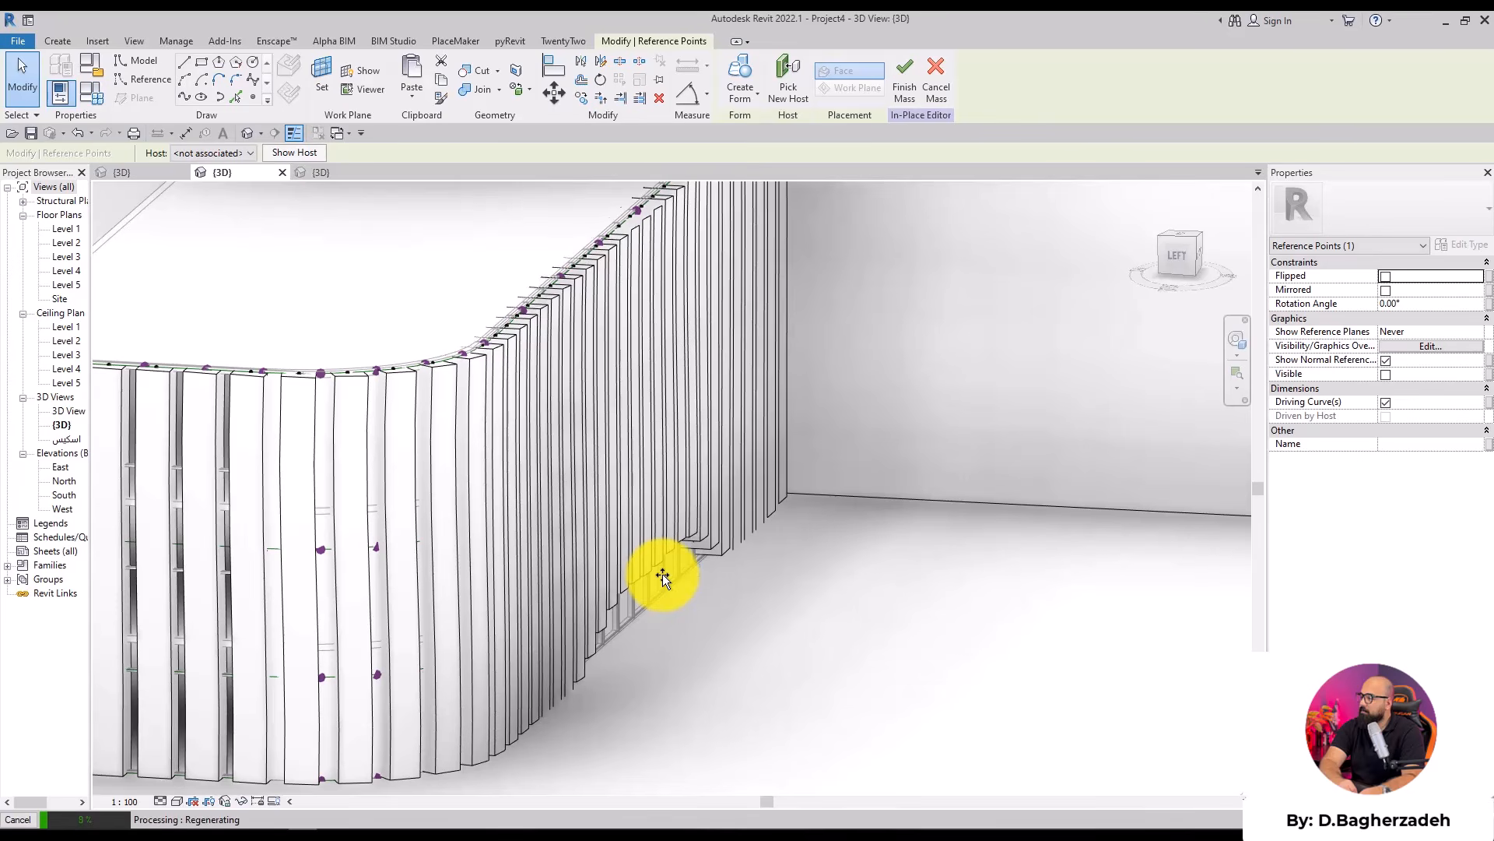
pyautogui.moveTo(662, 573); pyautogui.dragTo(667, 574)
pyautogui.keyDown('shift'); pyautogui.moveTo(851, 594); pyautogui.dragTo(733, 781, button='middle'); pyautogui.keyUp('shift')
pyautogui.hotkey('ctrl', 'z')
# Delete the two columns of four reference points flanking the arch on the front facade
pyautogui.scroll(-4, 716, 522)
pyautogui.keyDown('shift'); pyautogui.moveTo(716, 522); pyautogui.dragTo(544, 328, button='middle'); pyautogui.keyUp('shift')
pyautogui.scroll(3, 544, 329)
pyautogui.keyDown('shift'); pyautogui.moveTo(907, 690); pyautogui.dragTo(788, 580, button='middle'); pyautogui.keyUp('shift')
pyautogui.scroll(-2, 788, 601)
pyautogui.moveTo(762, 296); pyautogui.dragTo(833, 695)
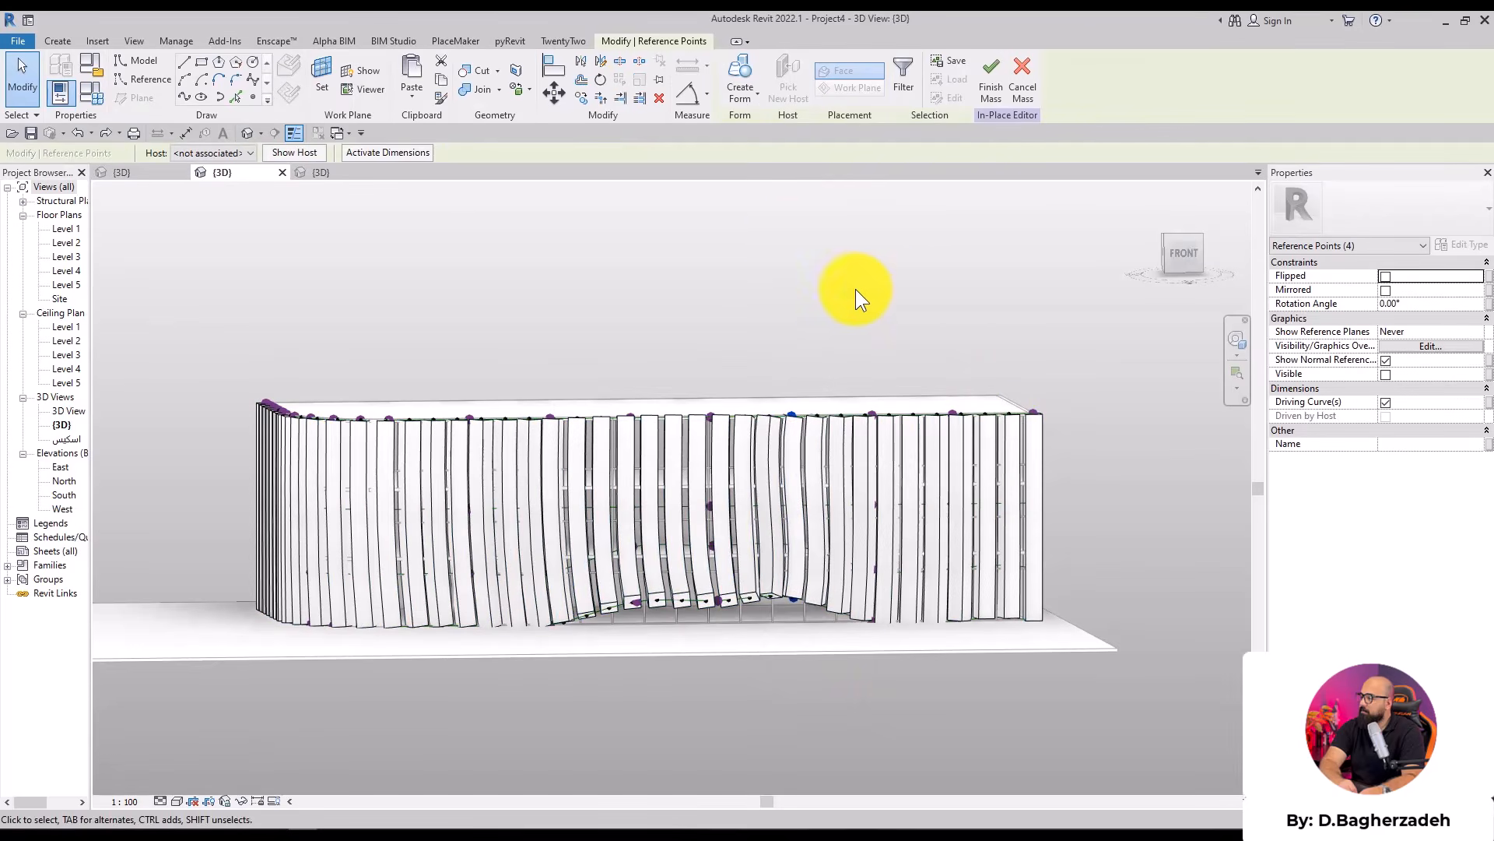
pyautogui.press('Delete')
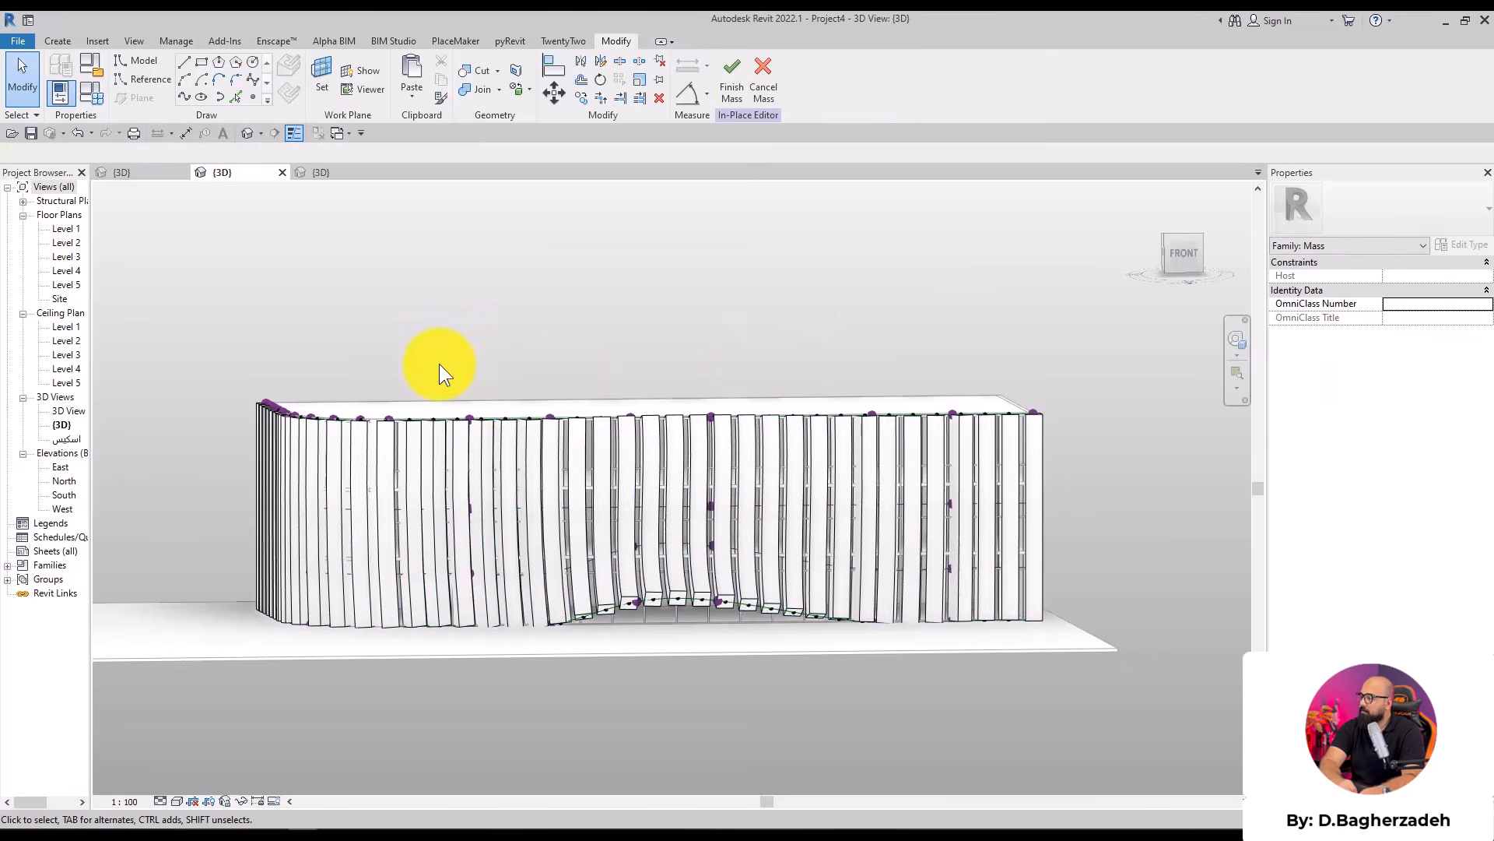
pyautogui.moveTo(516, 352); pyautogui.dragTo(584, 691)
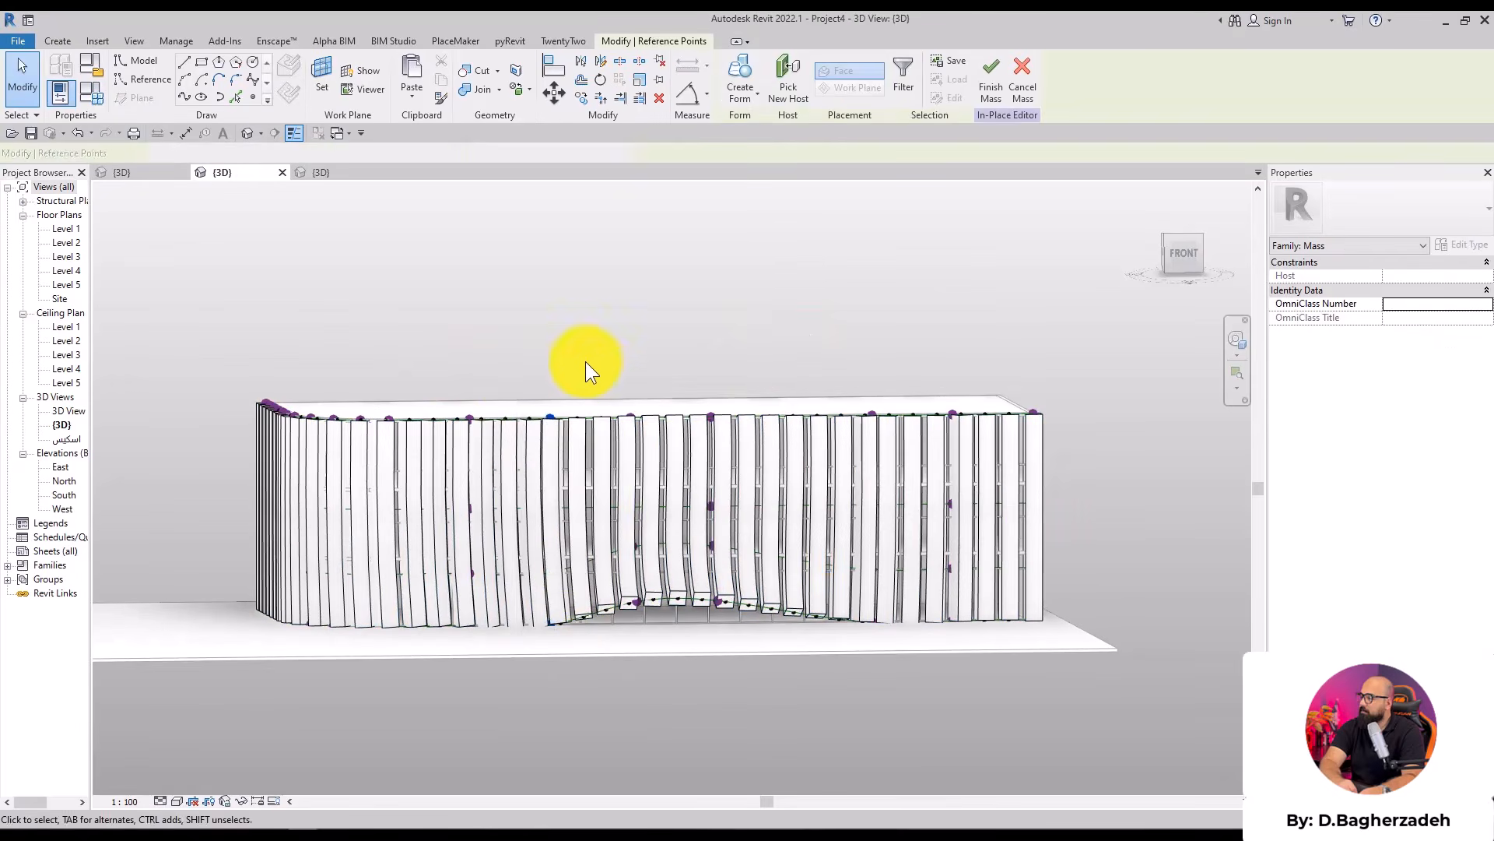
pyautogui.click(670, 264)
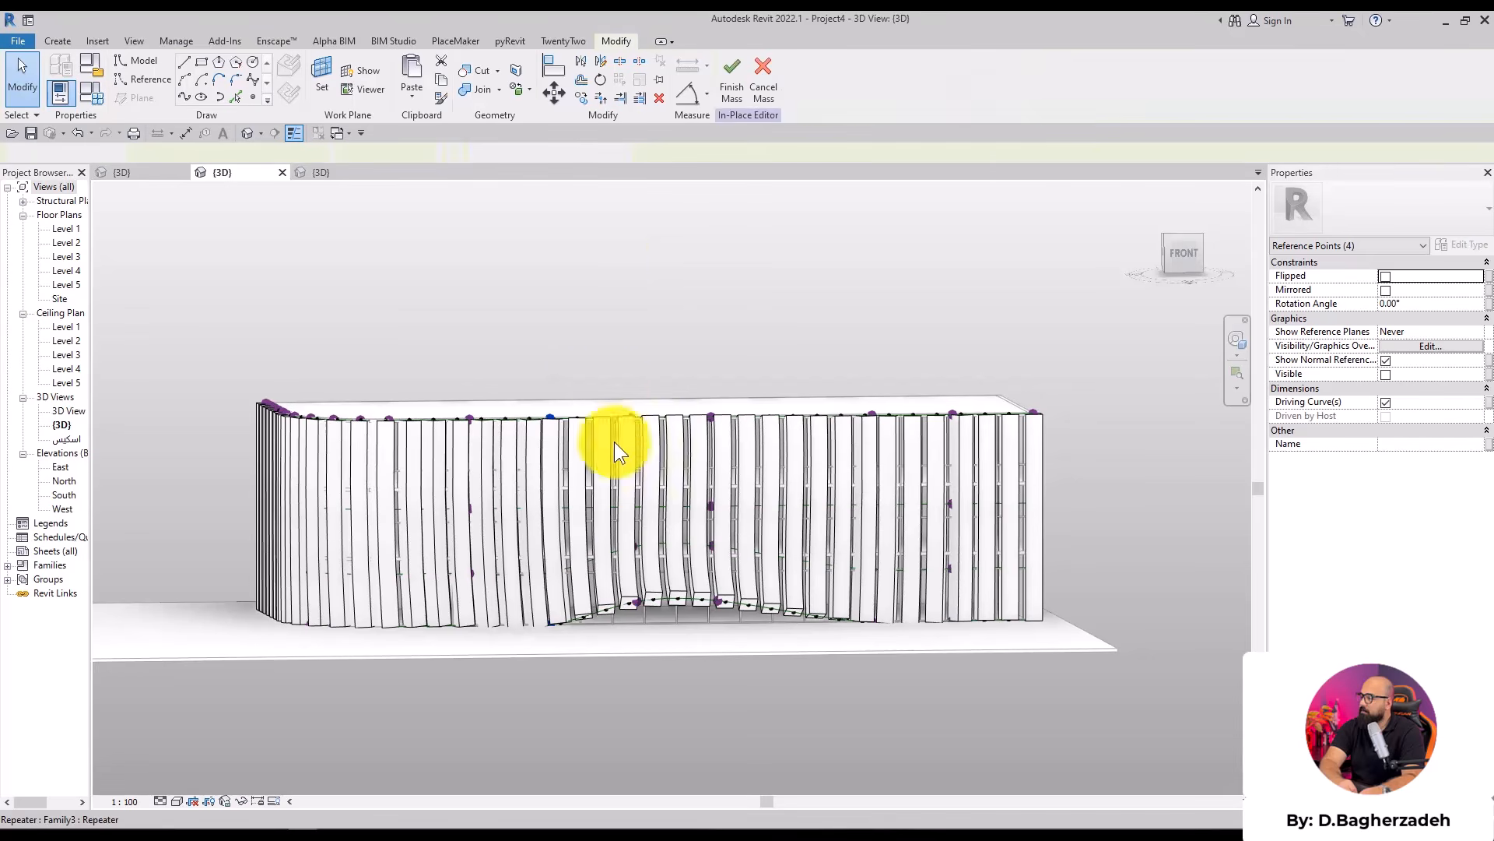
# Try to delete the oversized stray fin crossing the model by removing the selected repeater
pyautogui.keyDown('shift'); pyautogui.moveTo(627, 377); pyautogui.dragTo(706, 484, button='middle'); pyautogui.keyUp('shift')
pyautogui.scroll(-3, 707, 486)
pyautogui.click(977, 358)
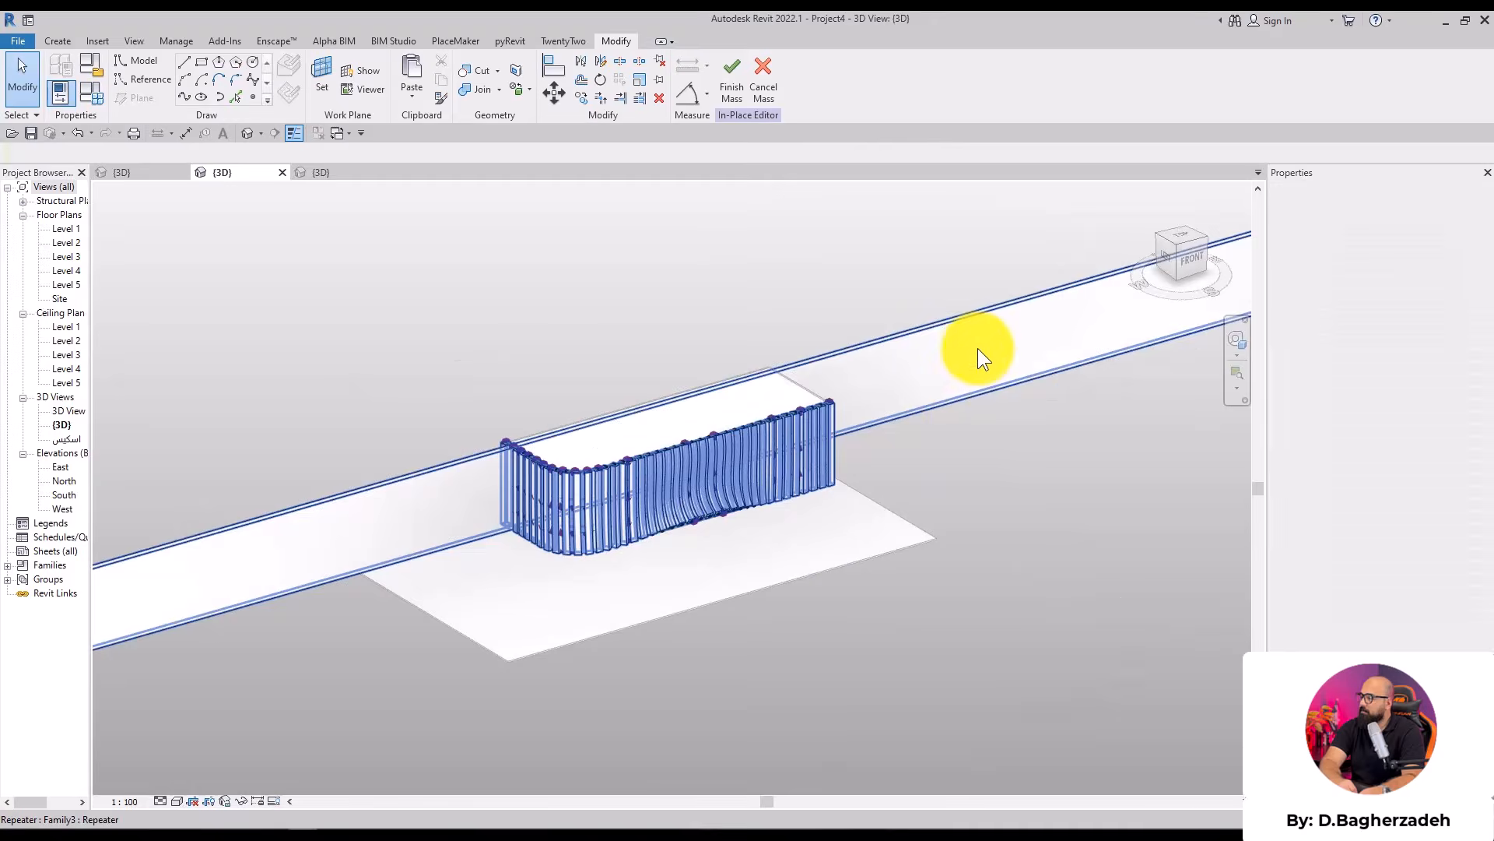
pyautogui.scroll(-3, 822, 251)
pyautogui.press('Delete')
pyautogui.hotkey('ctrl', 'z')
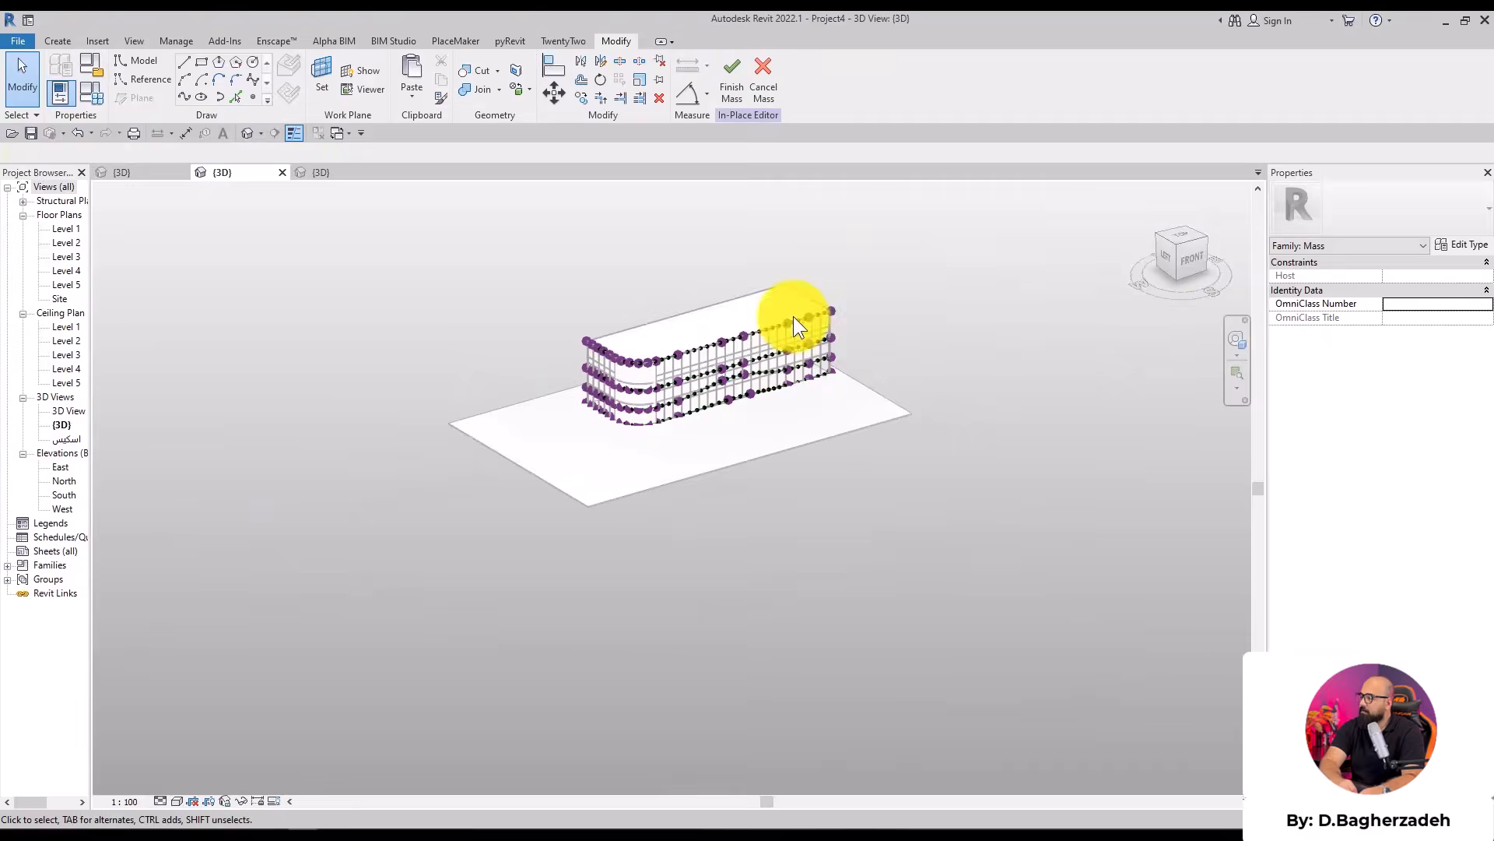
# Select only the oversized stray fin component within the repeater and delete it
pyautogui.scroll(4, 833, 296)
pyautogui.scroll(-4, 848, 289)
pyautogui.press('Tab')
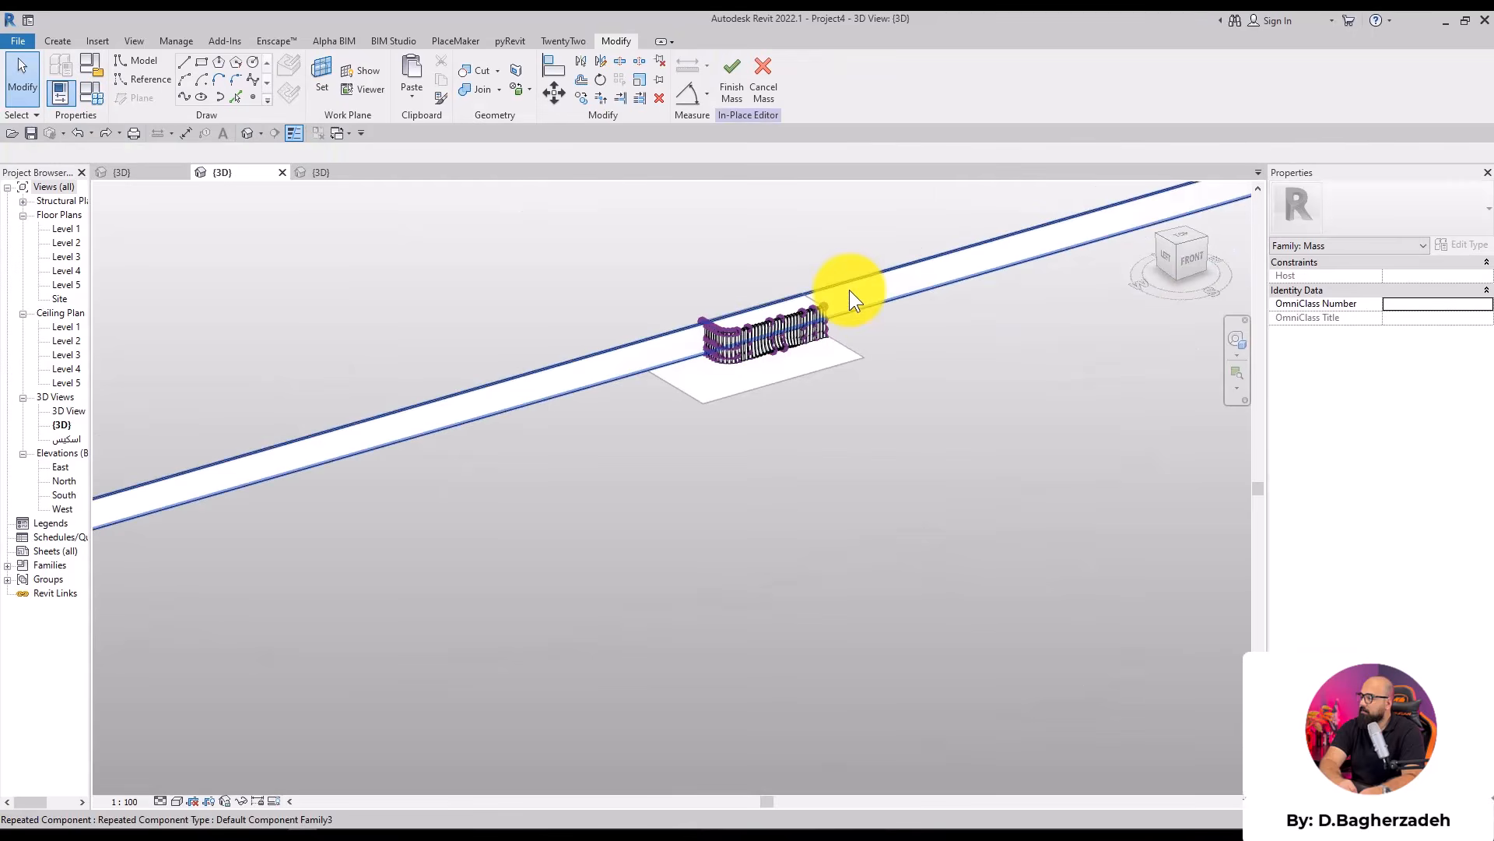
pyautogui.click(848, 290)
pyautogui.moveTo(849, 290); pyautogui.dragTo(761, 400, button='middle')
pyautogui.press('Delete')
# Raise the left reference point on the bottom line of the front facade's arch further
pyautogui.scroll(5, 704, 470)
pyautogui.keyDown('shift'); pyautogui.moveTo(671, 417); pyautogui.dragTo(579, 386, button='middle'); pyautogui.keyUp('shift')
pyautogui.scroll(4, 589, 389)
pyautogui.keyDown('shift'); pyautogui.moveTo(684, 470); pyautogui.dragTo(634, 474, button='middle'); pyautogui.keyUp('shift')
pyautogui.click(644, 460)
pyautogui.moveTo(646, 453); pyautogui.dragTo(637, 373)
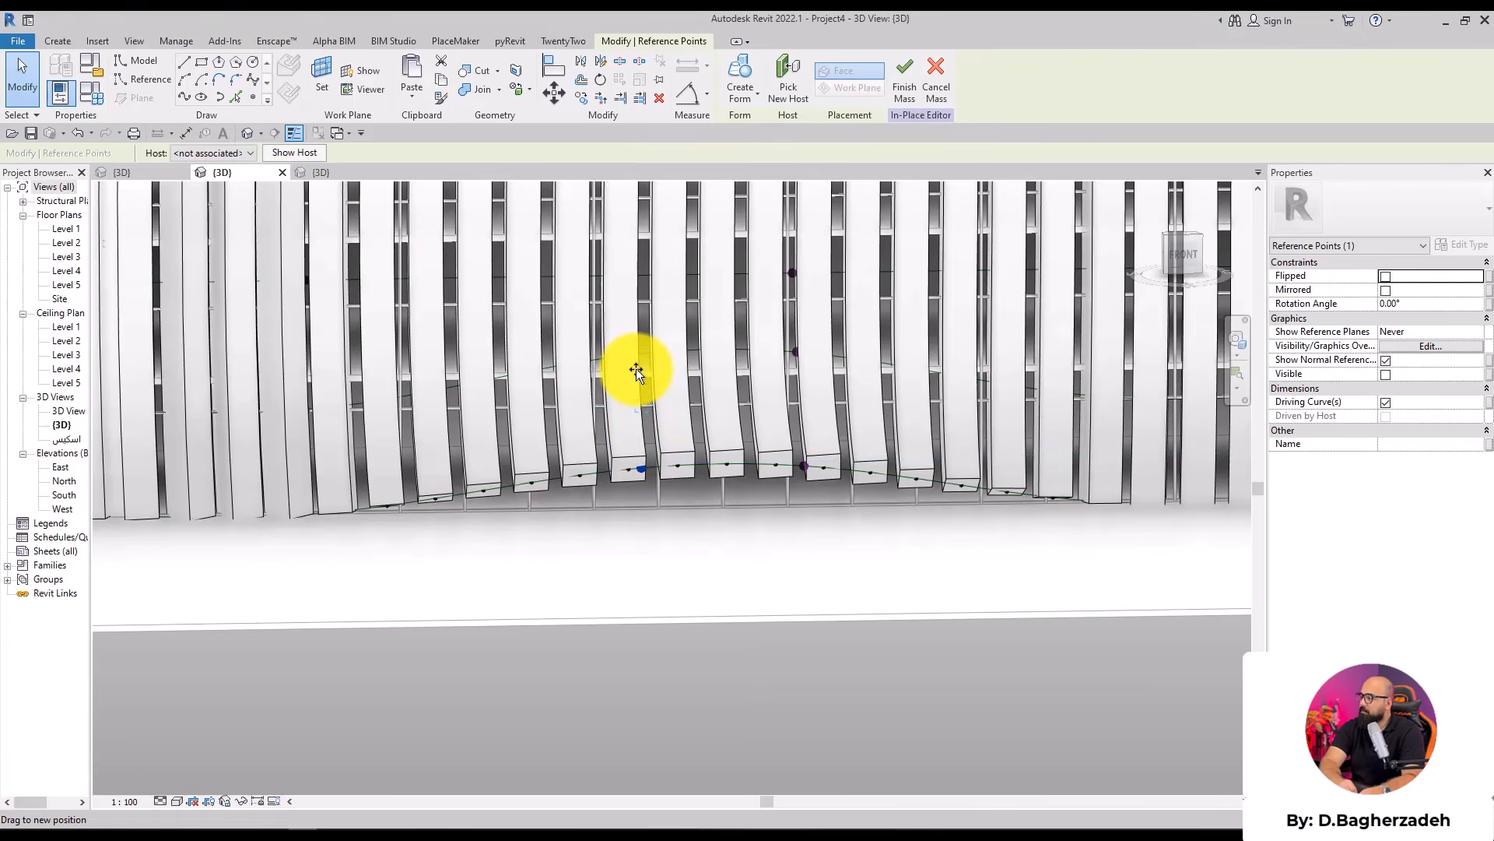
pyautogui.moveTo(636, 369); pyautogui.dragTo(637, 370)
pyautogui.click(656, 535)
# Place a four-point Family3 fin in the gap beside the left facade's end fin, using the divided path points from roof to base
pyautogui.scroll(-3, 656, 535)
pyautogui.keyDown('shift'); pyautogui.moveTo(588, 556); pyautogui.dragTo(410, 517, button='middle'); pyautogui.keyUp('shift')
pyautogui.scroll(3, 336, 604)
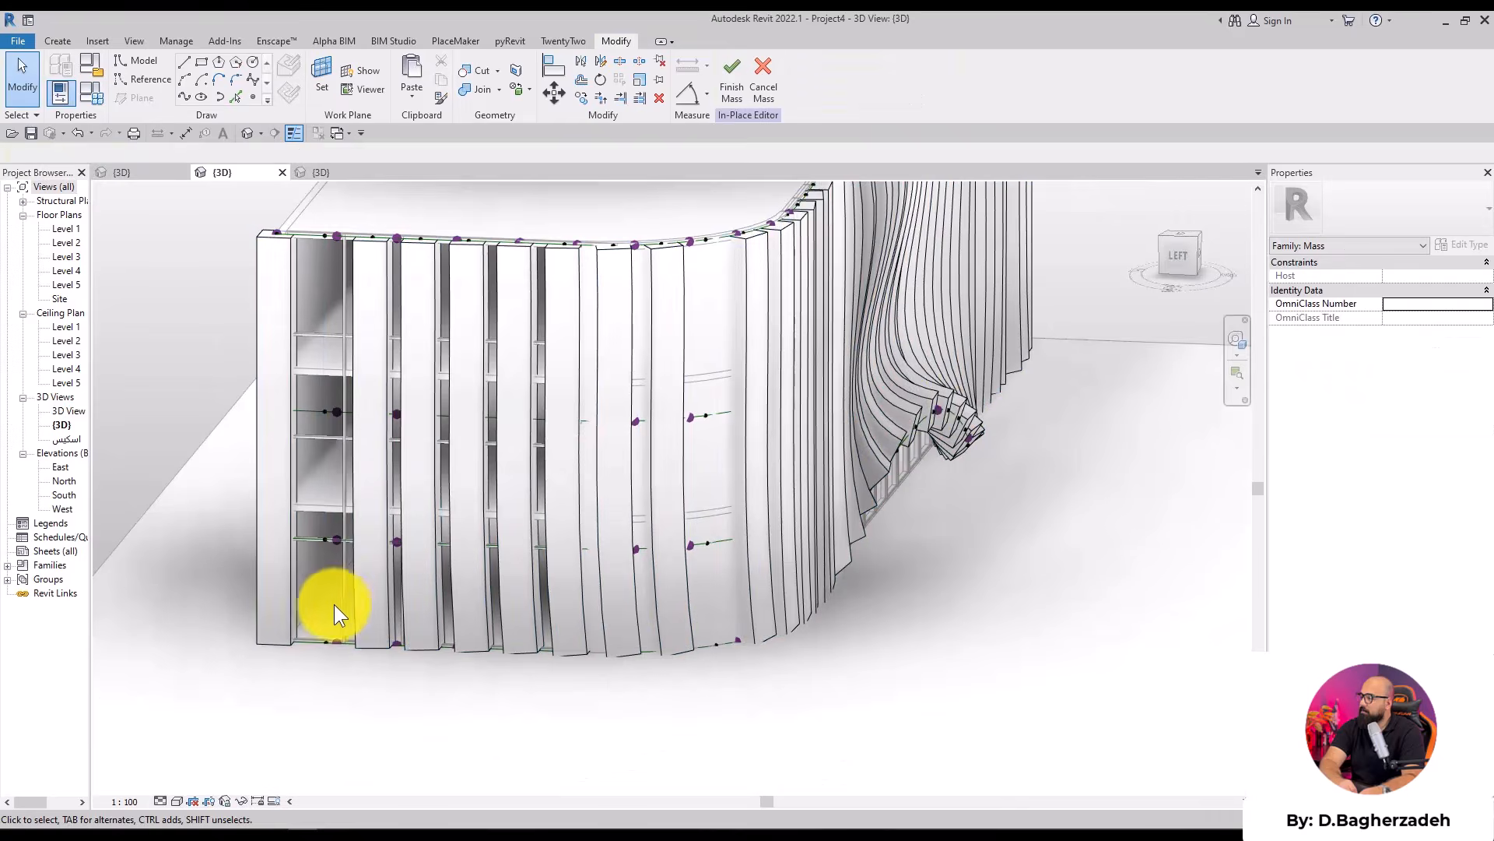
pyautogui.moveTo(300, 250); pyautogui.dragTo(361, 250, button='middle')
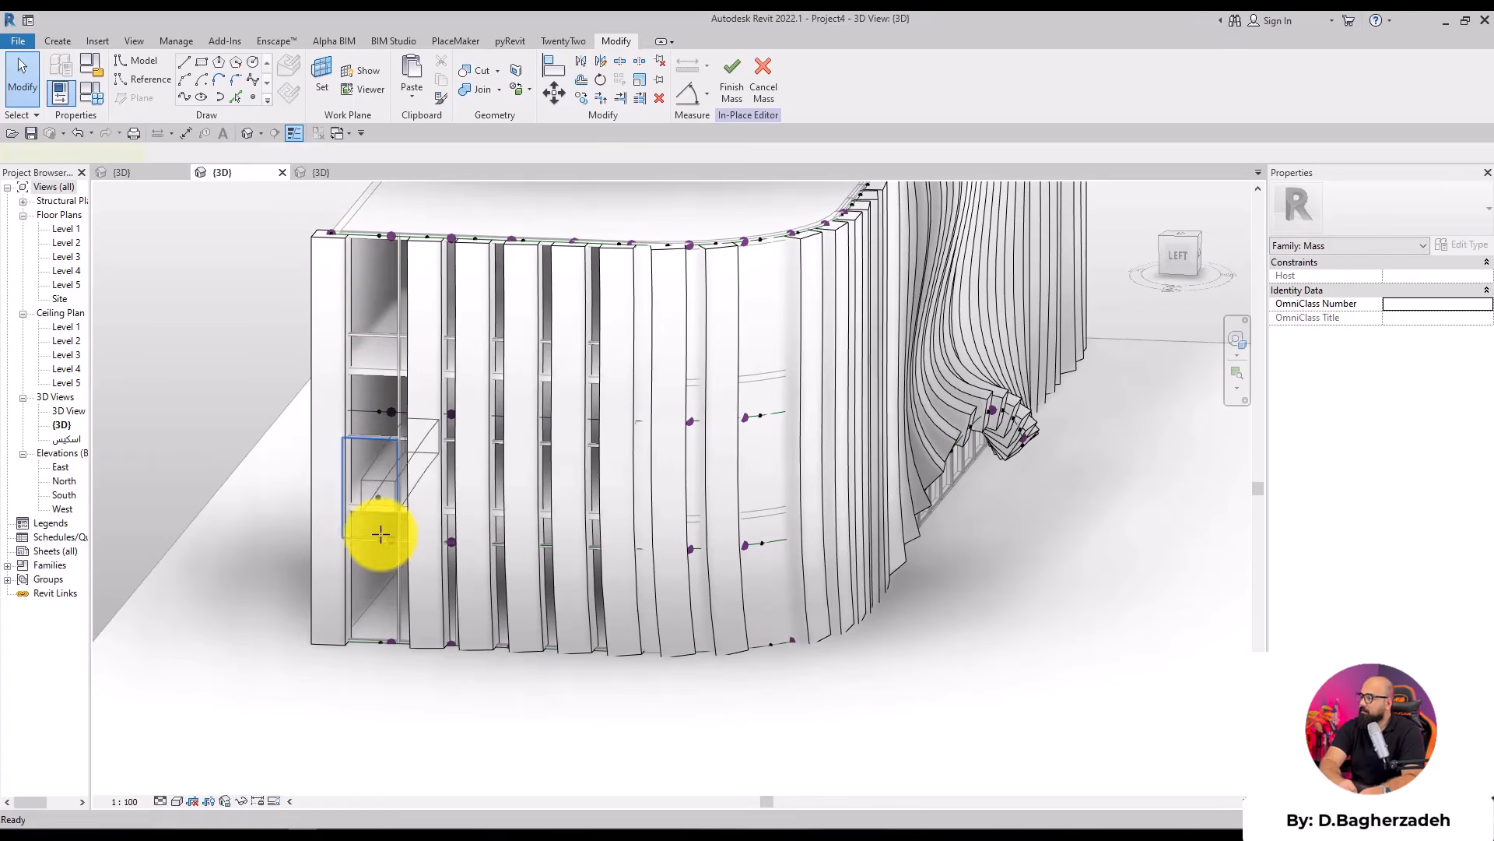
pyautogui.press('c')
pyautogui.press('m')
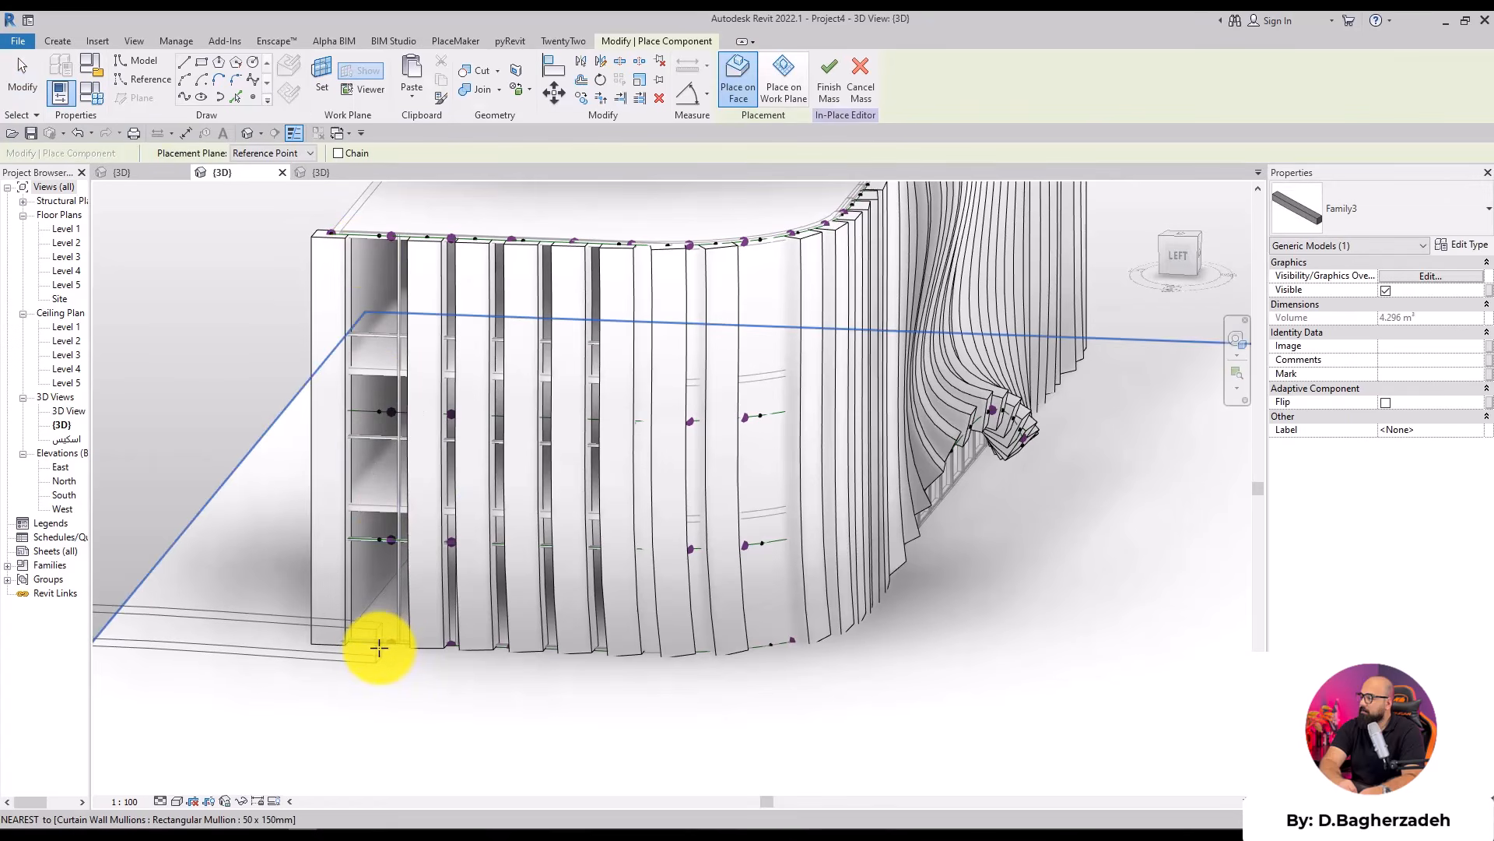
pyautogui.keyDown('shift'); pyautogui.moveTo(377, 634); pyautogui.dragTo(446, 396, button='middle'); pyautogui.keyUp('shift')
pyautogui.click(449, 387)
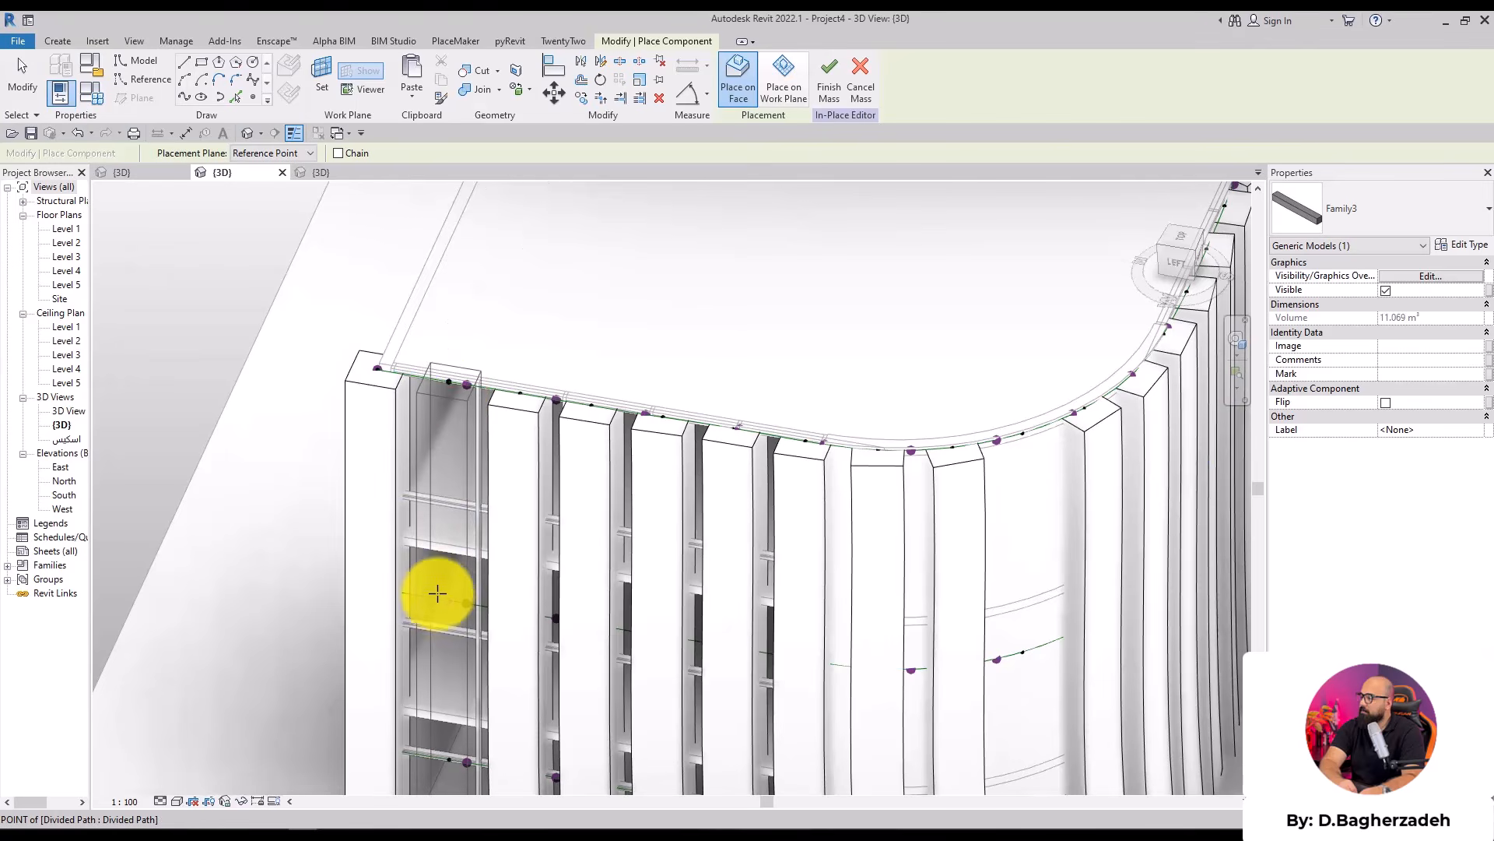
pyautogui.moveTo(438, 596); pyautogui.dragTo(493, 334, button='middle')
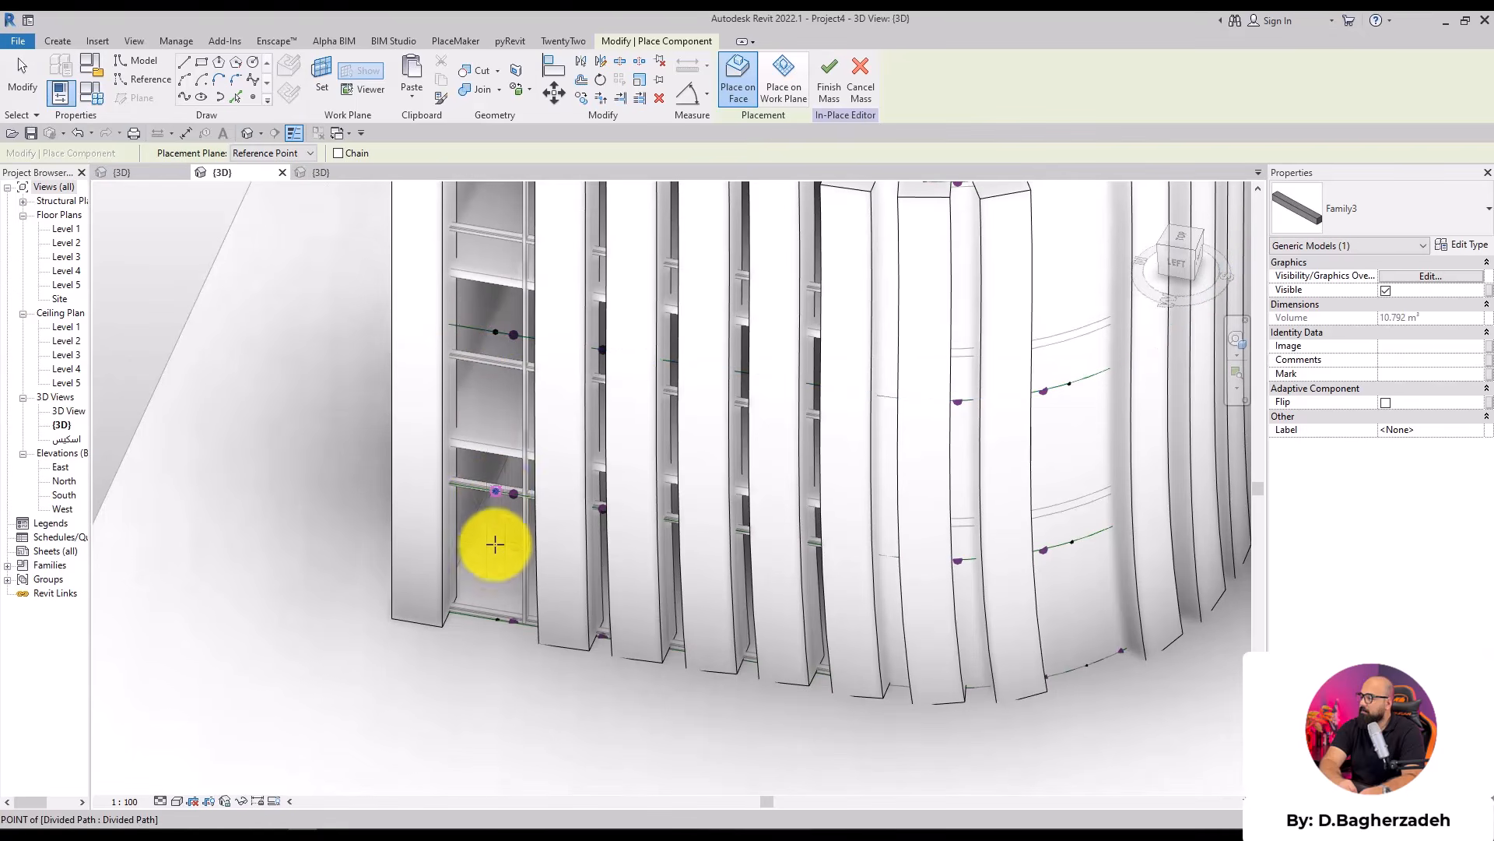
pyautogui.click(496, 617)
pyautogui.scroll(-3, 488, 347)
pyautogui.press('Escape')
pyautogui.press('Escape')
# Finish the in-place mass with the fin facade and dismiss the save reminder without saving the project
pyautogui.keyDown('shift'); pyautogui.moveTo(793, 428); pyautogui.dragTo(914, 418, button='middle'); pyautogui.keyUp('shift')
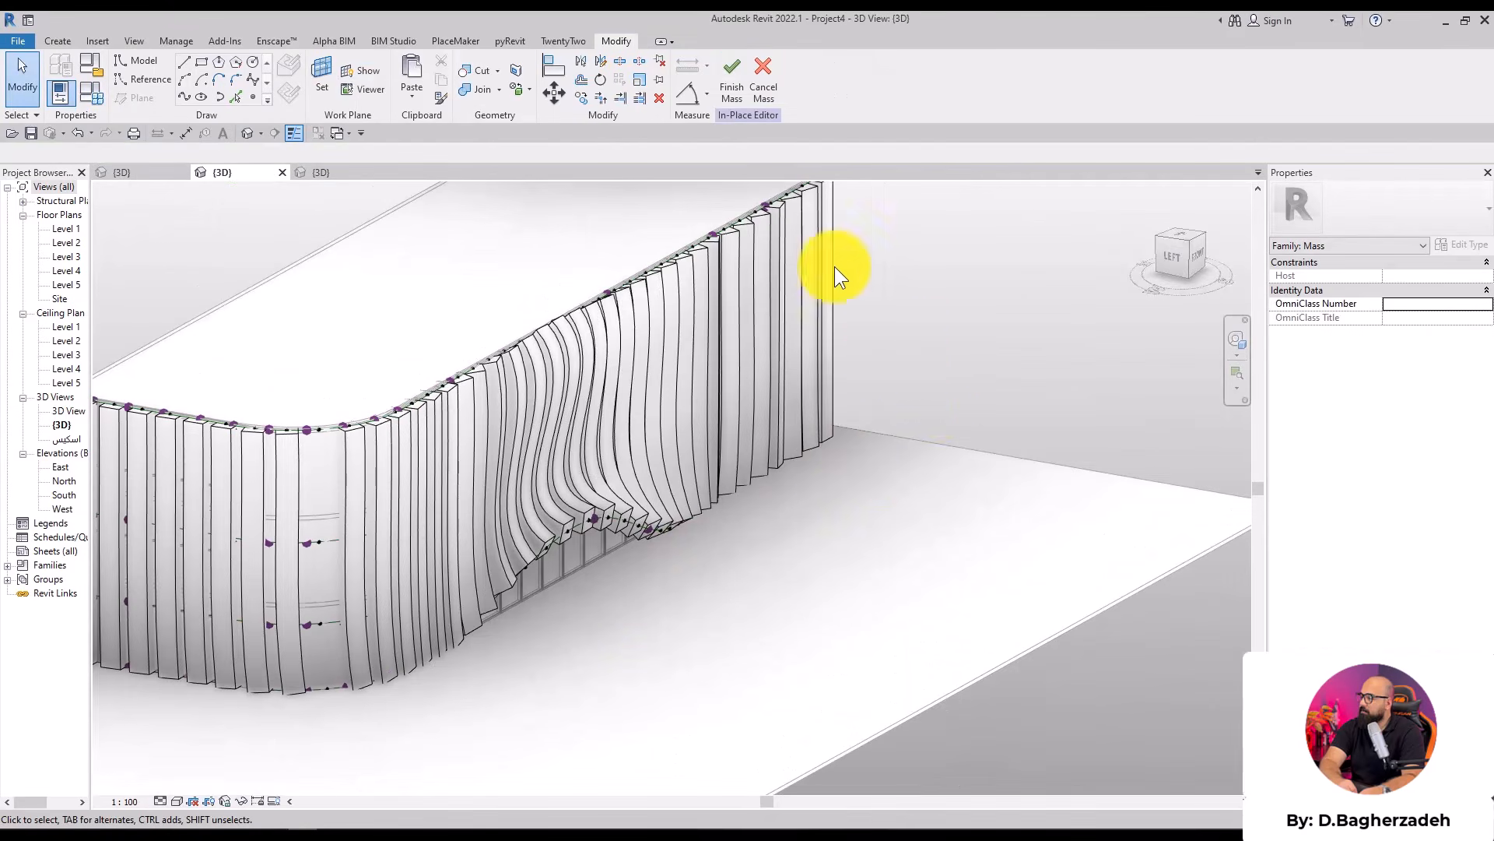
pyautogui.click(732, 74)
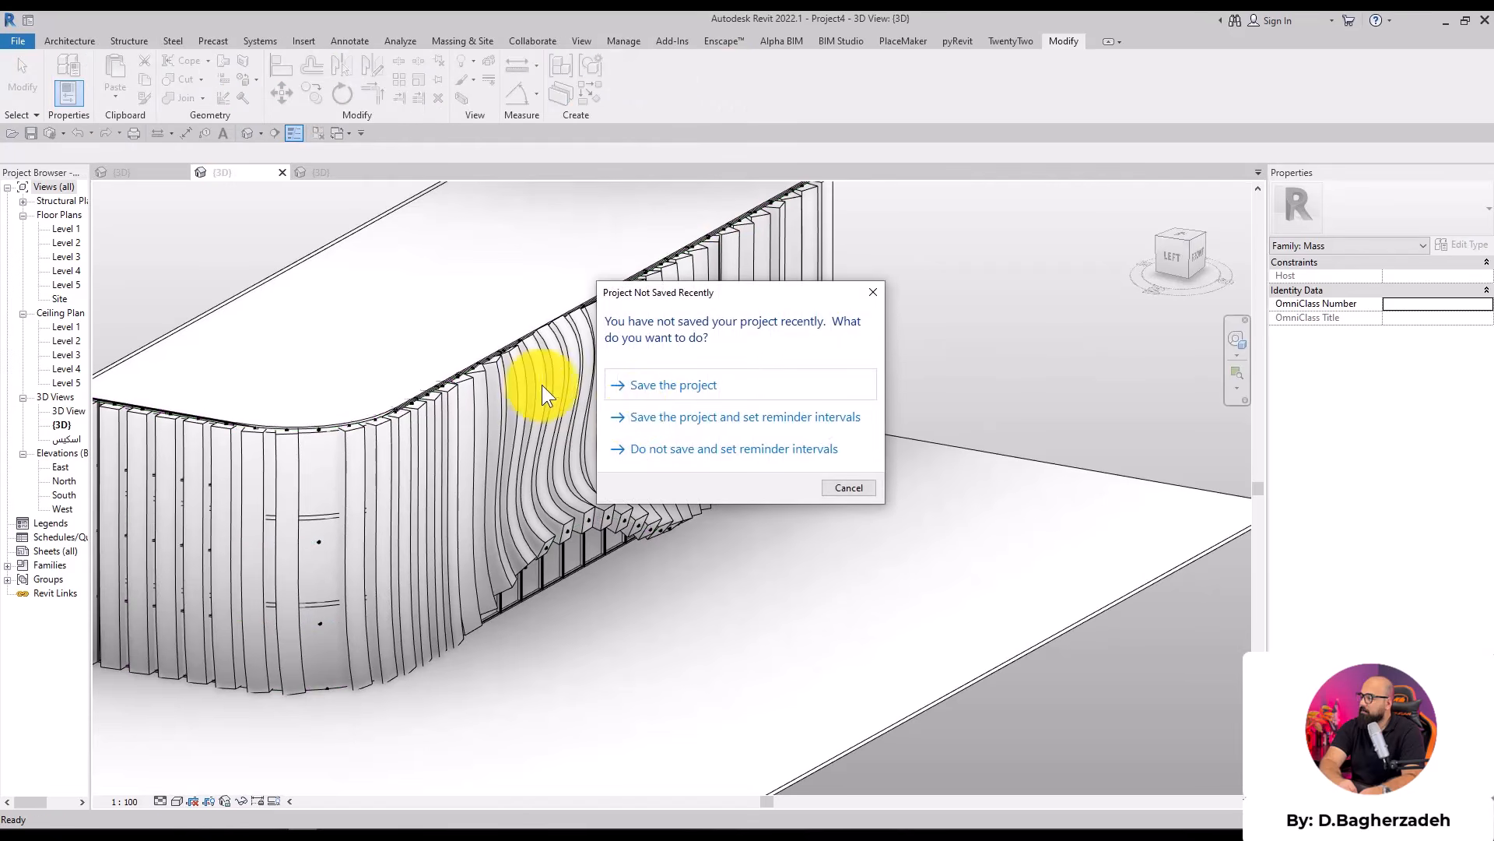
pyautogui.press('Escape')
pyautogui.keyDown('shift'); pyautogui.moveTo(657, 517); pyautogui.dragTo(901, 576, button='middle'); pyautogui.keyUp('shift')
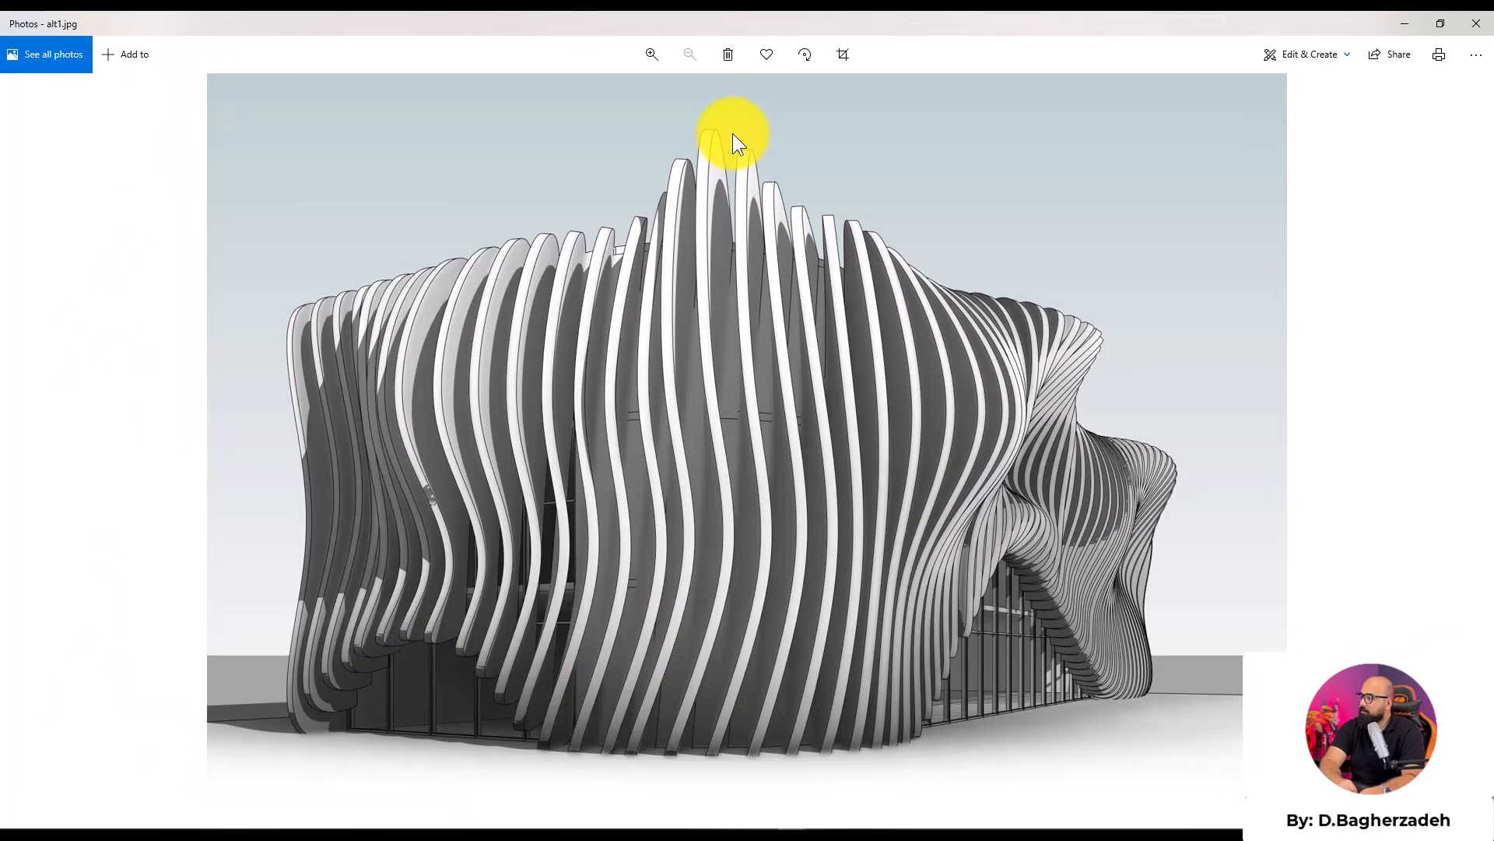
# Compare the fin facade reference renders alt1.jpg, alt2.jpg and ALT 3.jpg in Photos
pyautogui.press('Right')
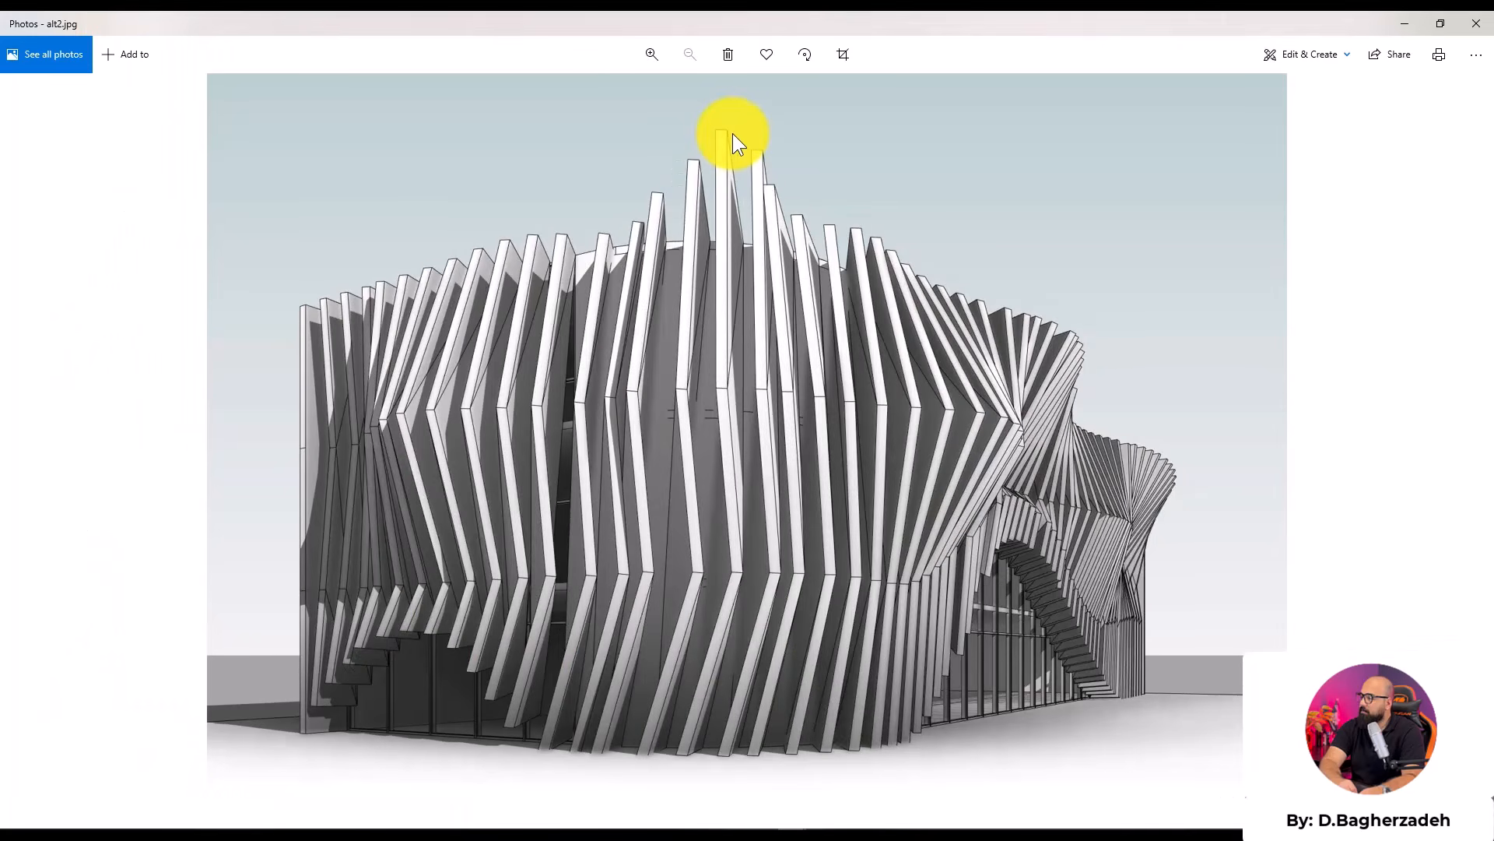
pyautogui.press('Right')
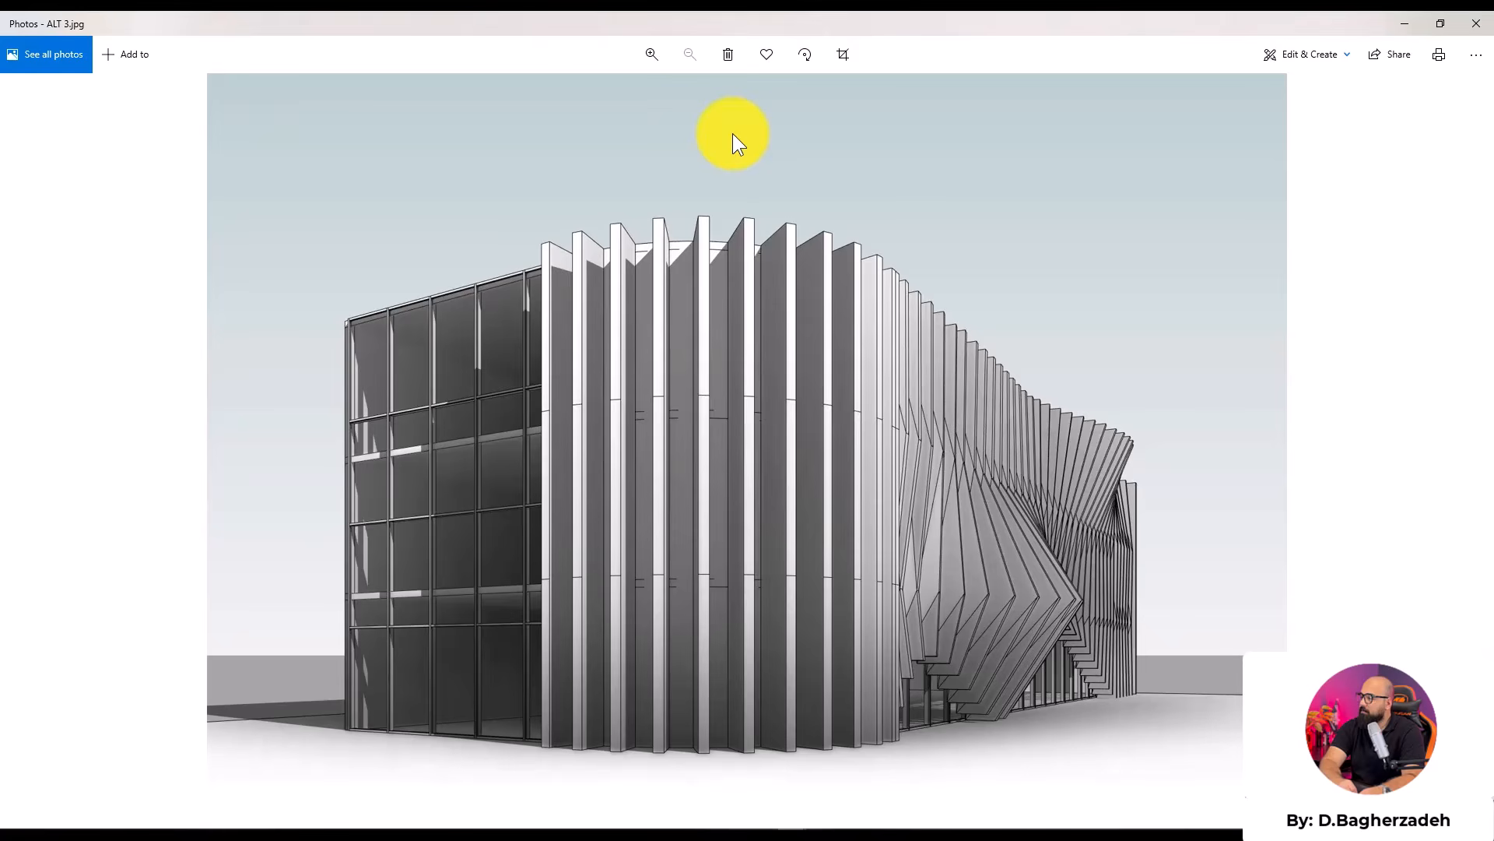
pyautogui.press('Right')
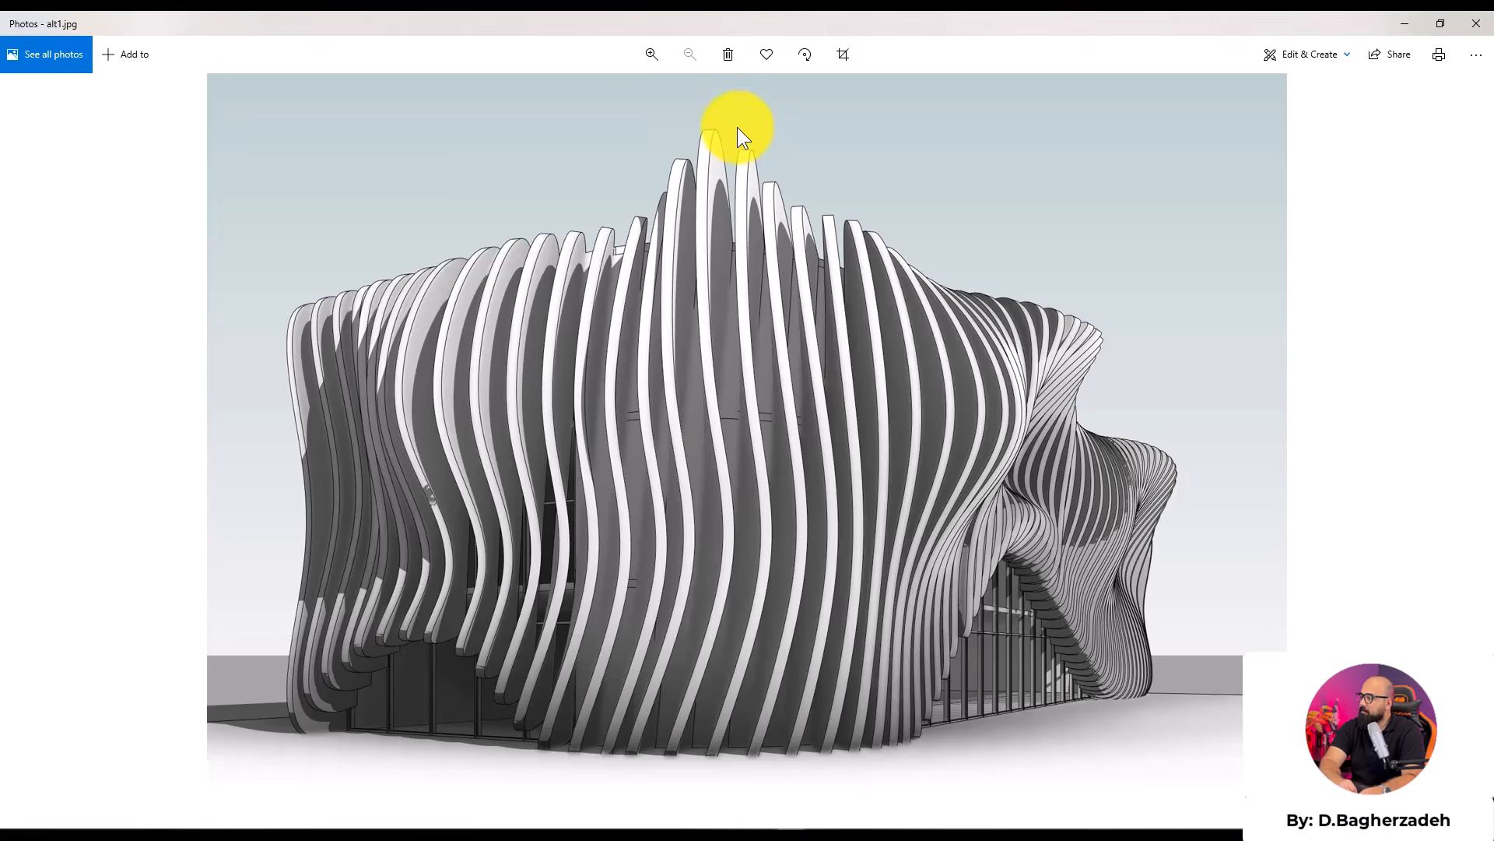
# Examine the fin layout around the building in Revit's Level 1 floor plan and return to the alt1.jpg render in Photos
pyautogui.click(297, 838)
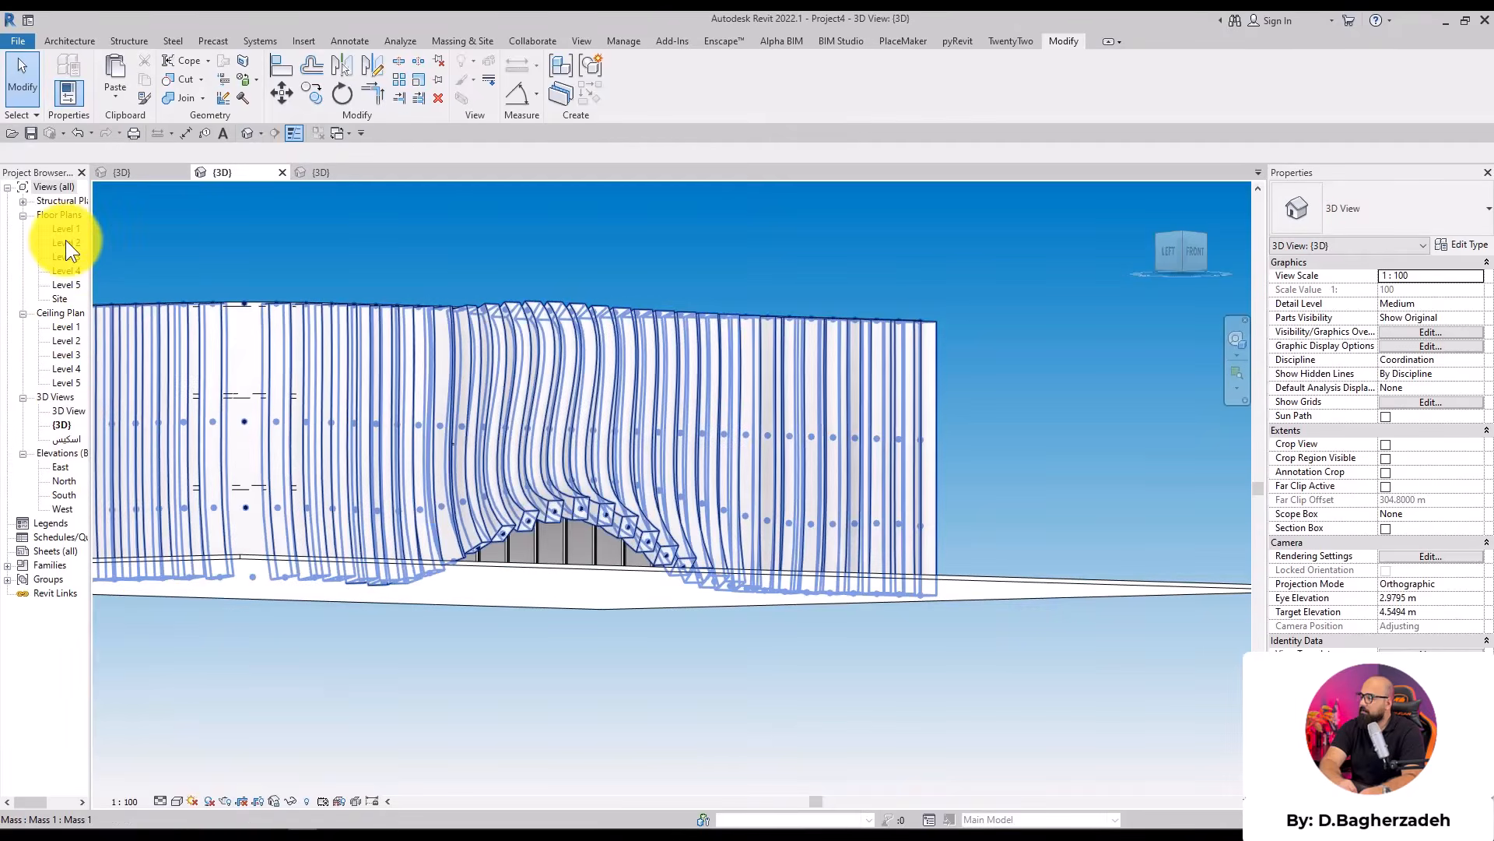
pyautogui.doubleClick(68, 229)
pyautogui.scroll(3, 1160, 515)
pyautogui.scroll(-5, 1035, 549)
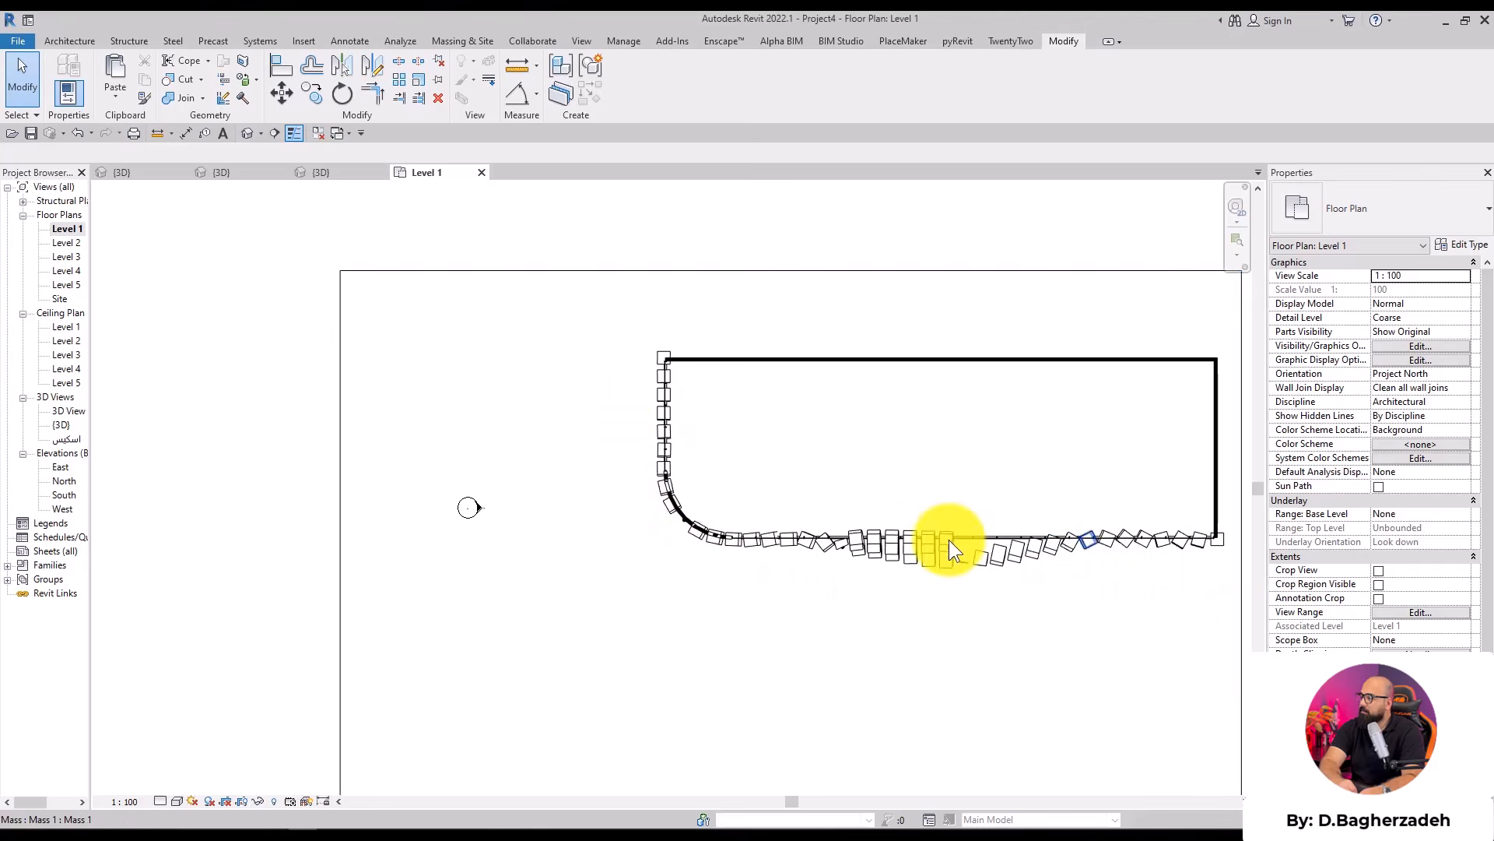
pyautogui.moveTo(1089, 600); pyautogui.dragTo(805, 589, button='middle')
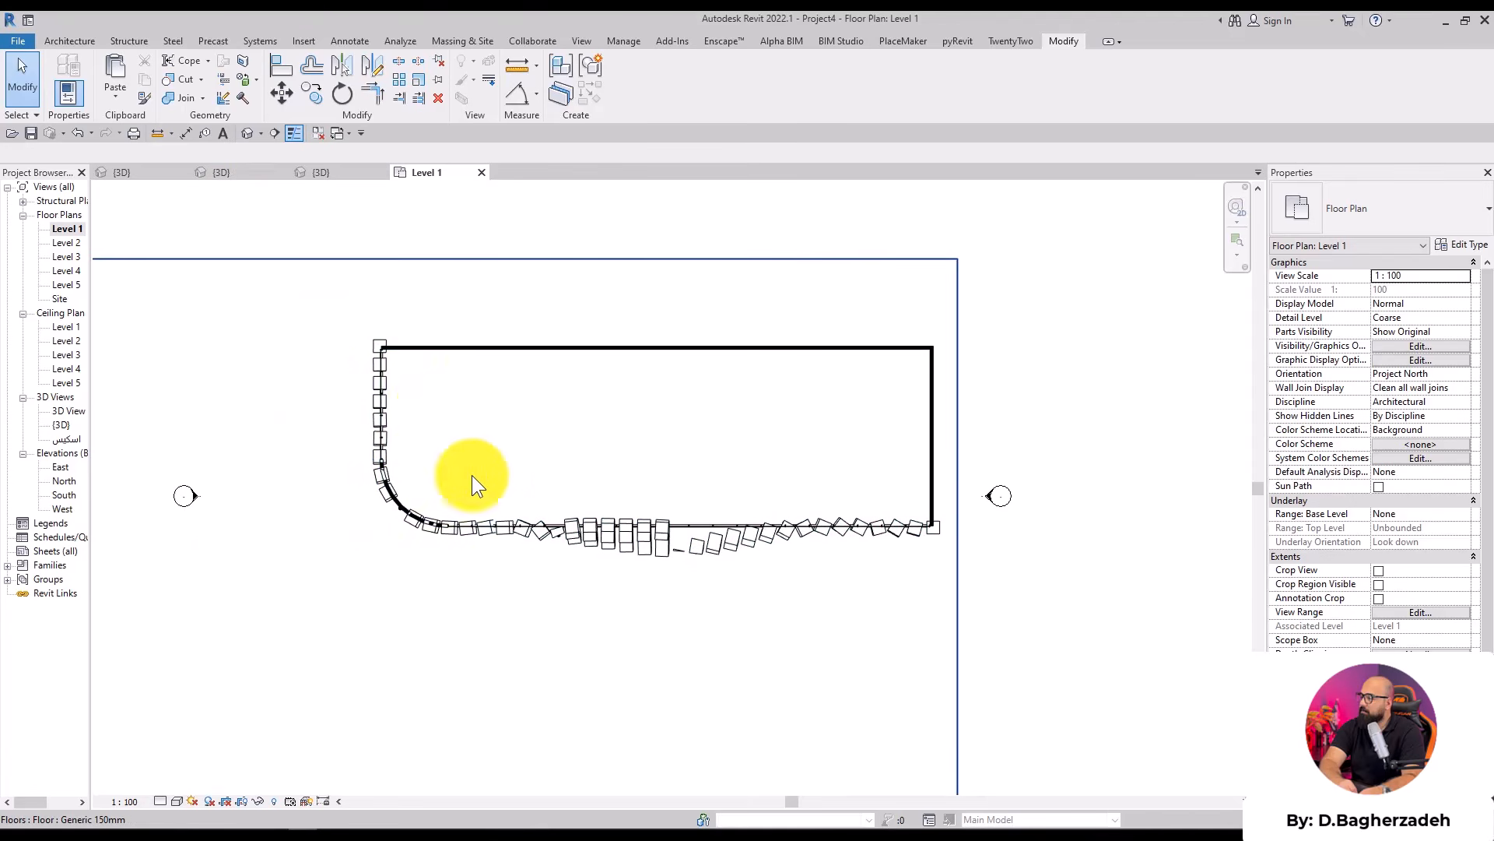
pyautogui.click(1444, 22)
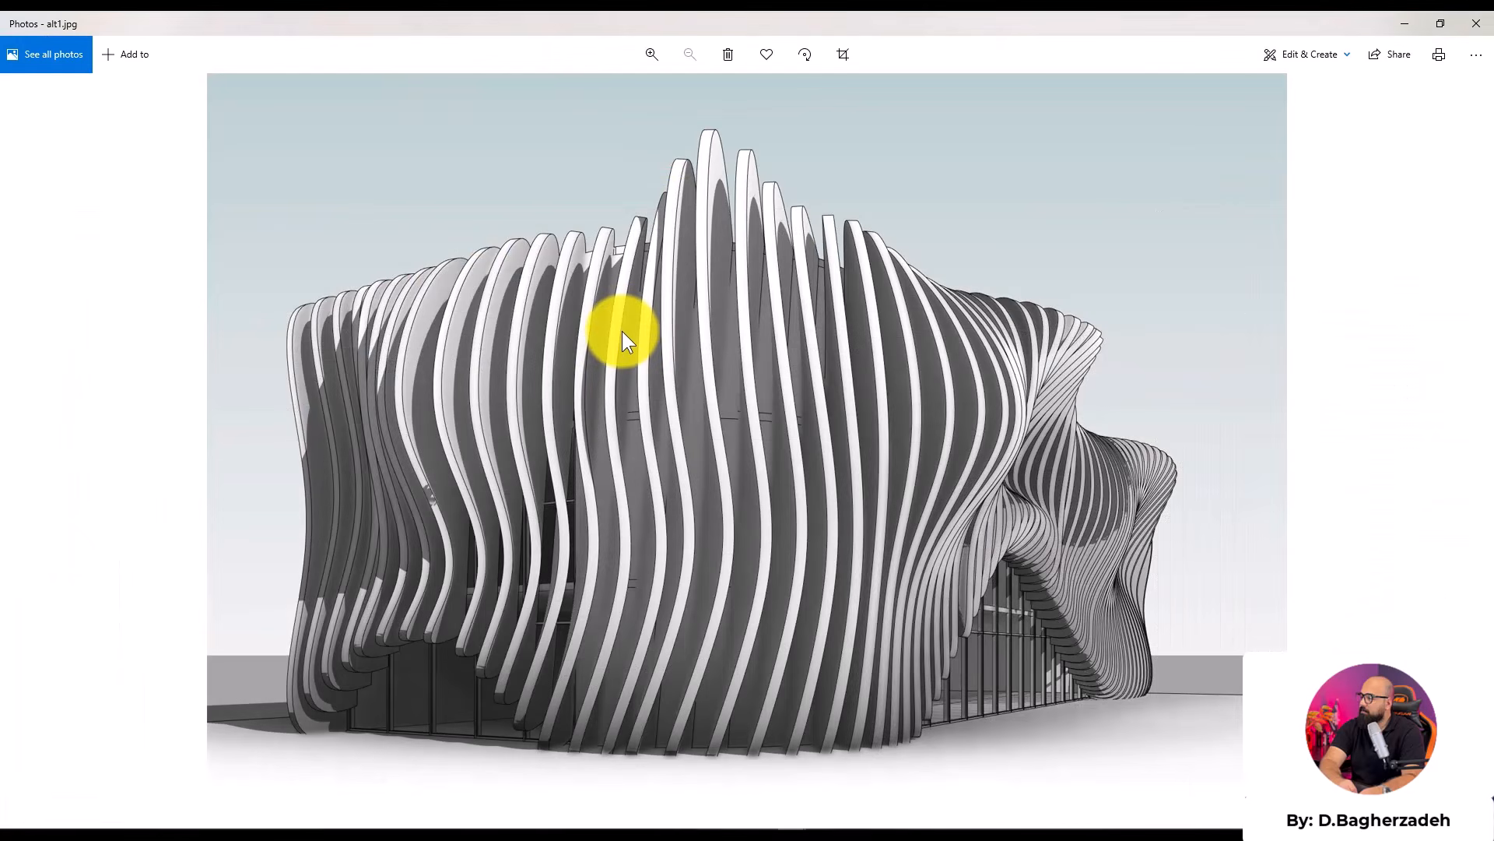